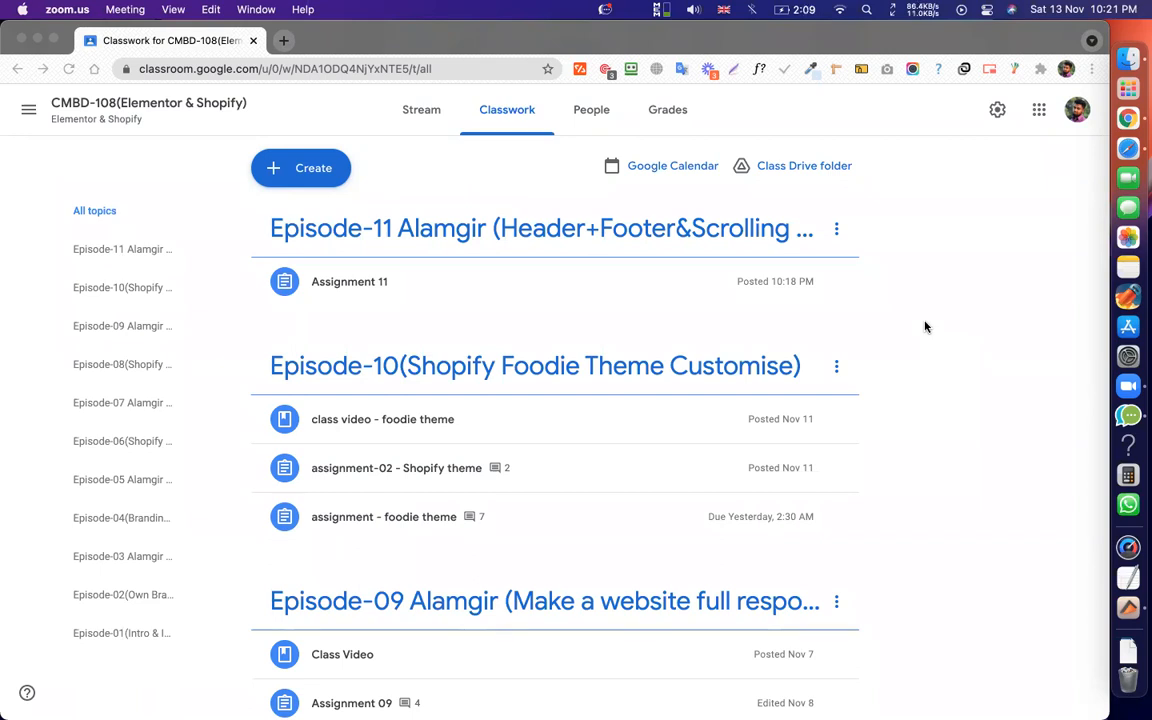
Expand Assignment 11 and open its griffinalgorithm.com DigiCard demo site link.
scroll(925, 327, "down", 5)
scroll(903, 365, "up", 5)
scroll(903, 365, "down", 5)
scroll(900, 401, "up", 5)
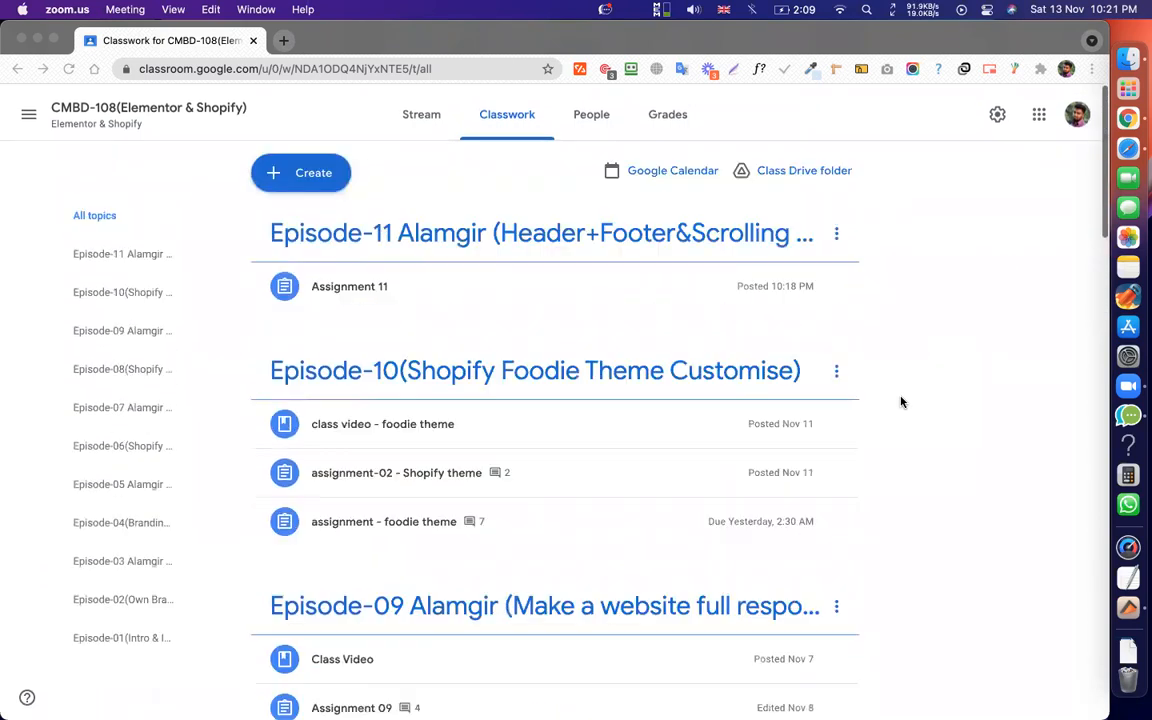
scroll(960, 435, "down", 10)
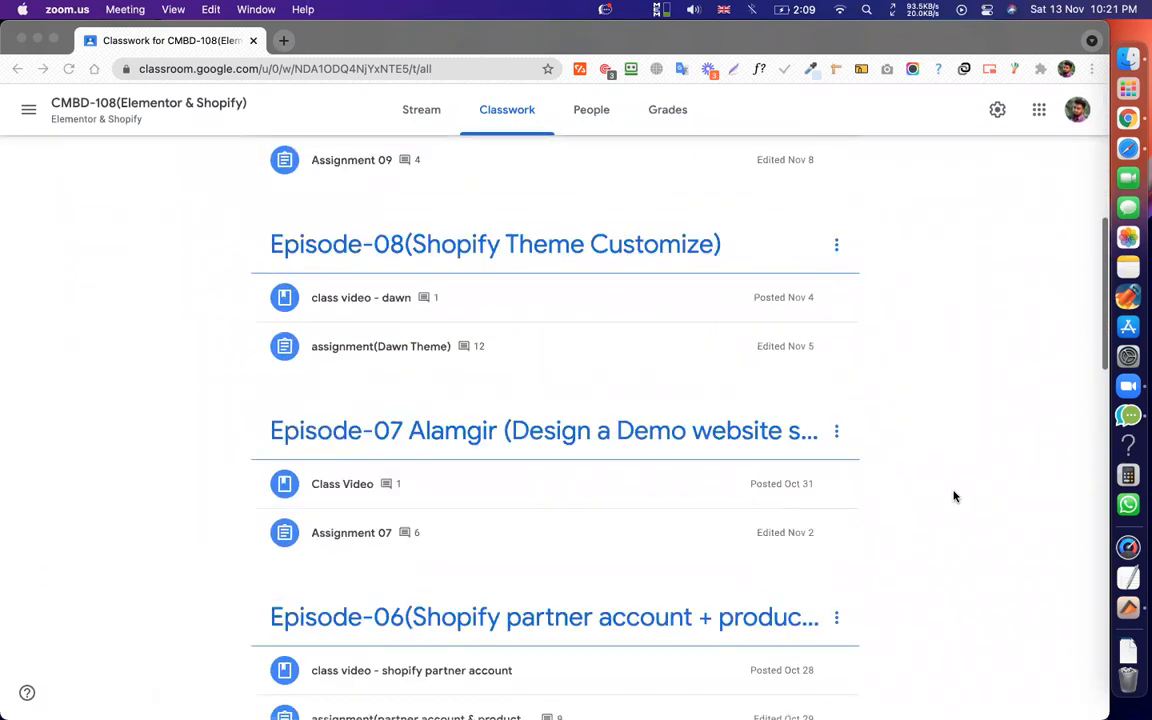
scroll(952, 391, "up", 10)
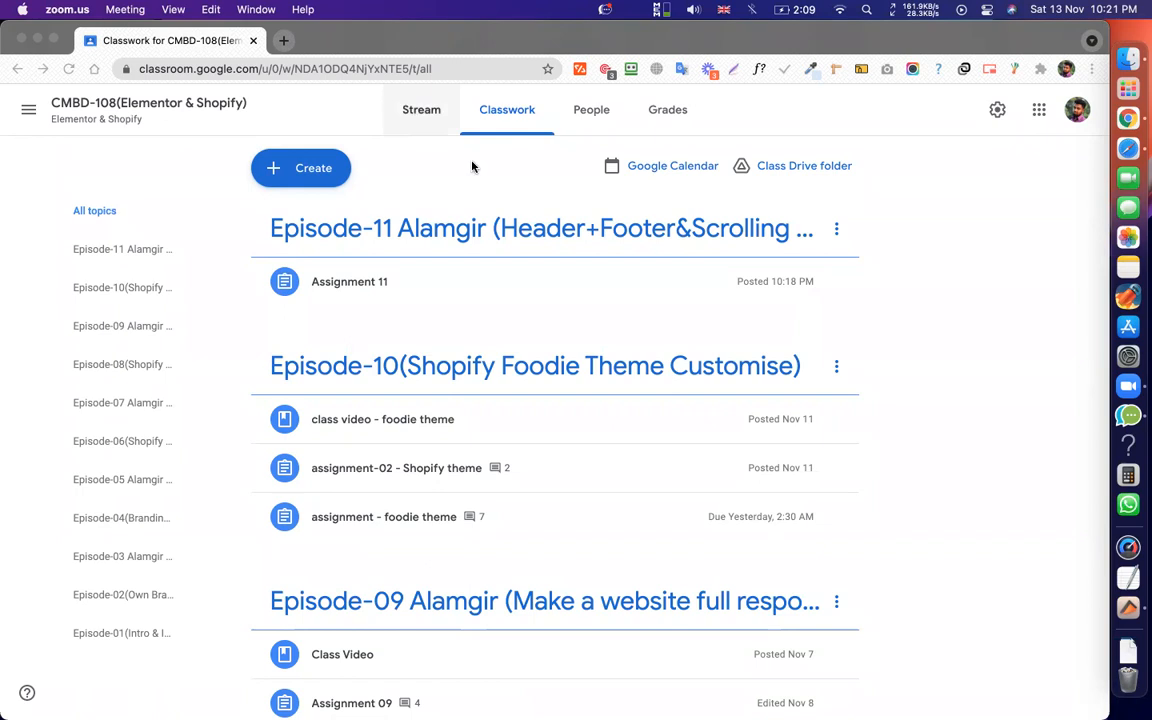
left_click(877, 388)
scroll(877, 385, "down", 1)
scroll(877, 385, "up", 1)
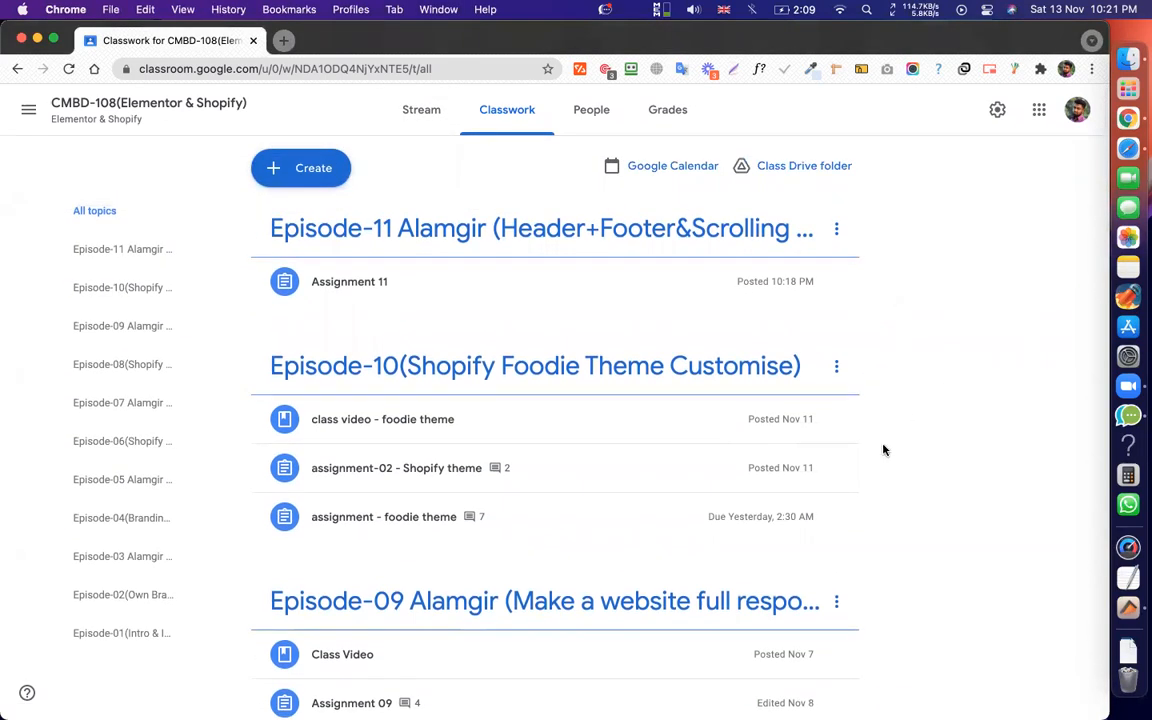
scroll(883, 450, "down", 5)
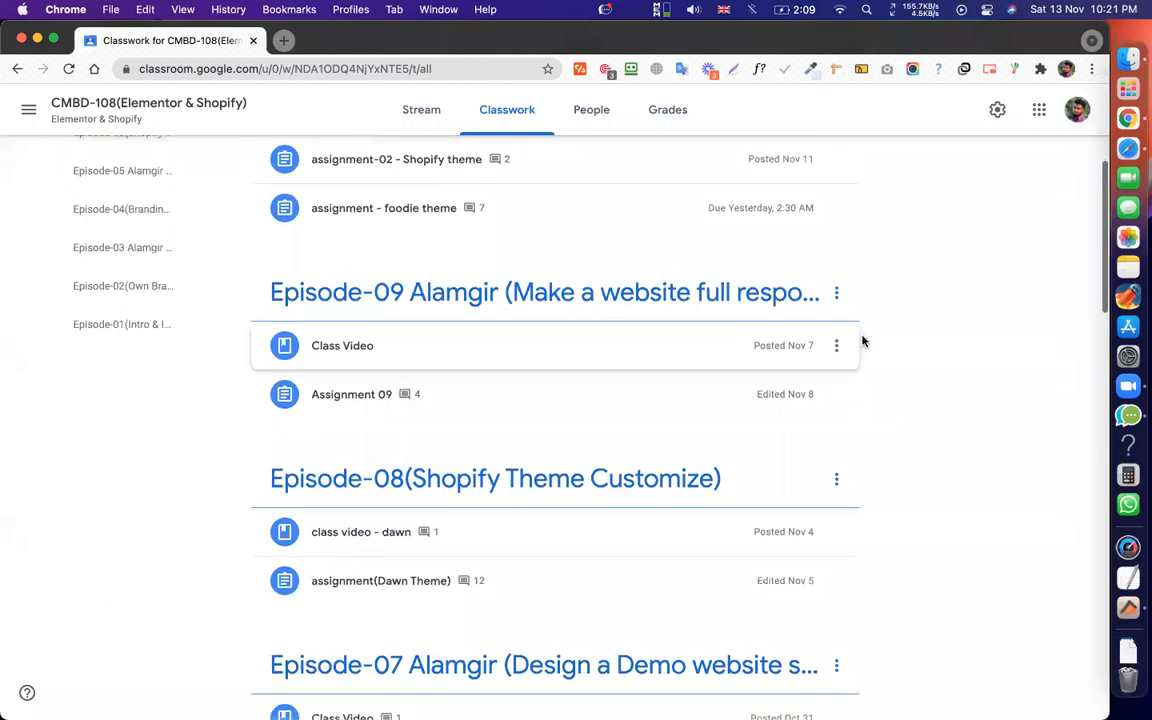
scroll(904, 360, "down", 1)
scroll(903, 360, "up", 6)
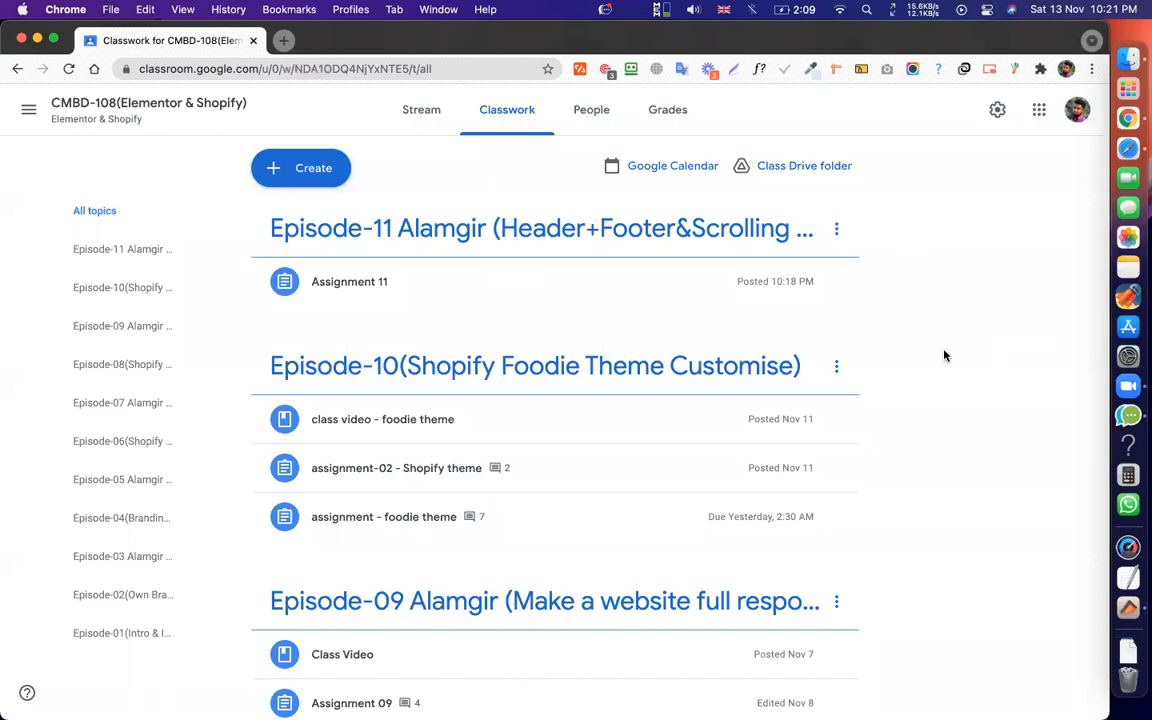
scroll(926, 293, "down", 1)
scroll(926, 293, "up", 1)
scroll(962, 429, "down", 2)
scroll(962, 429, "up", 3)
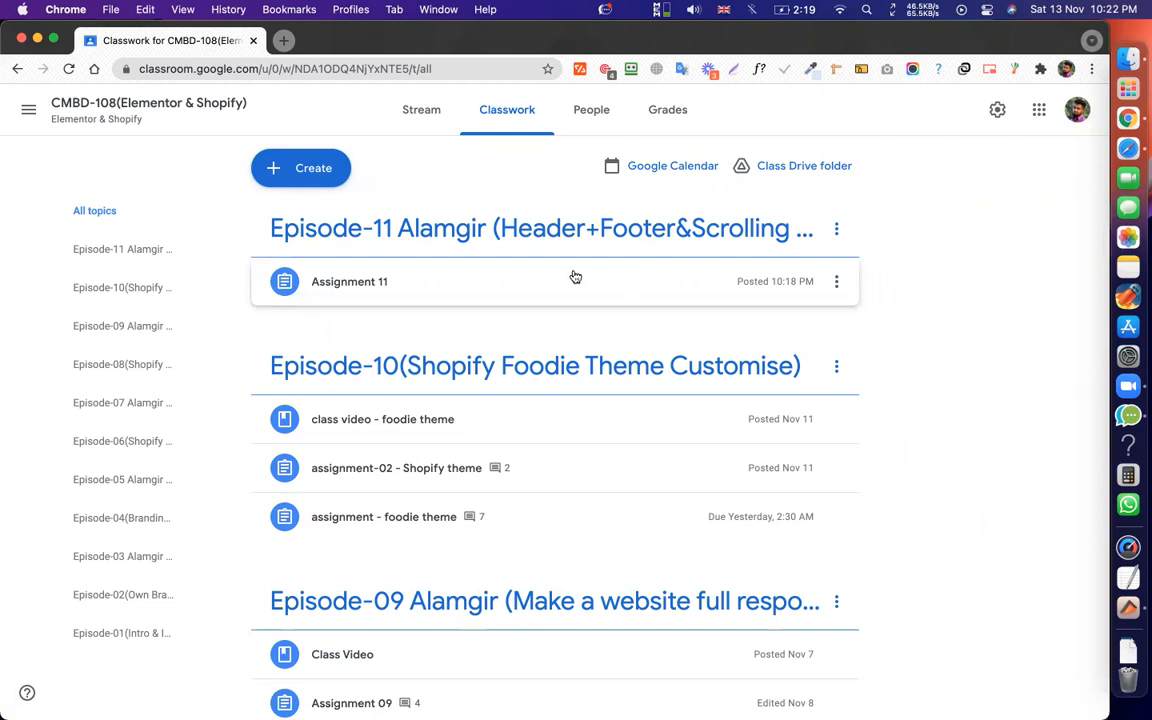
left_click(532, 279)
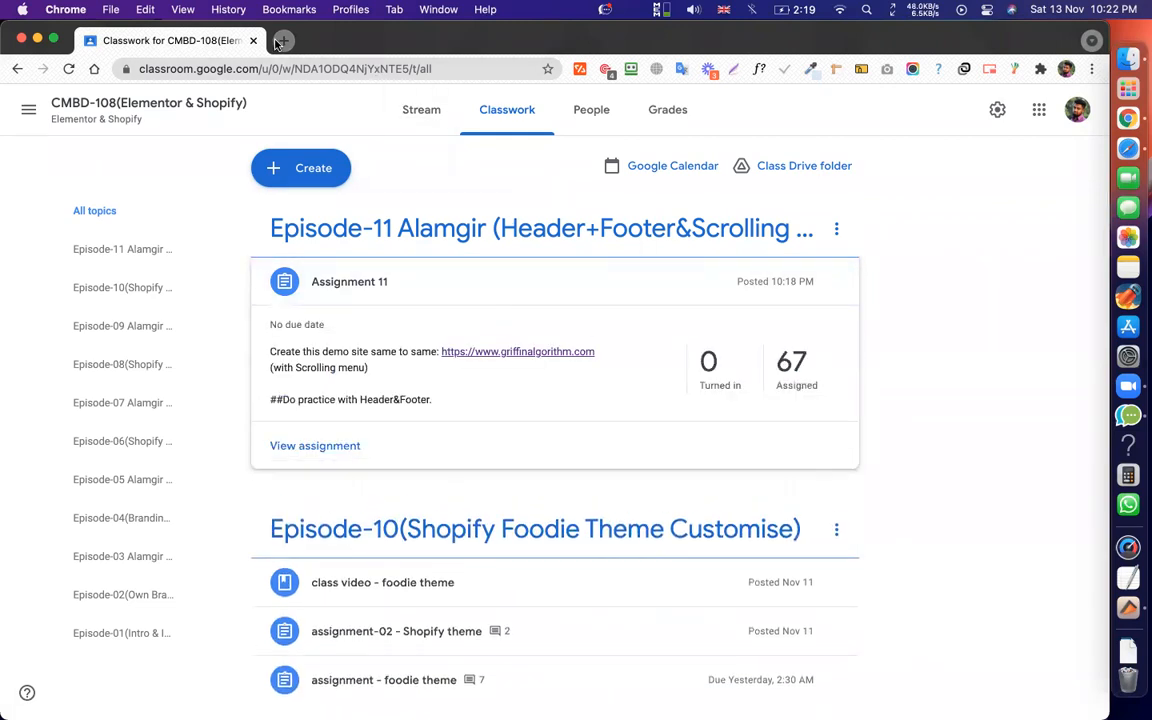
left_click(494, 352)
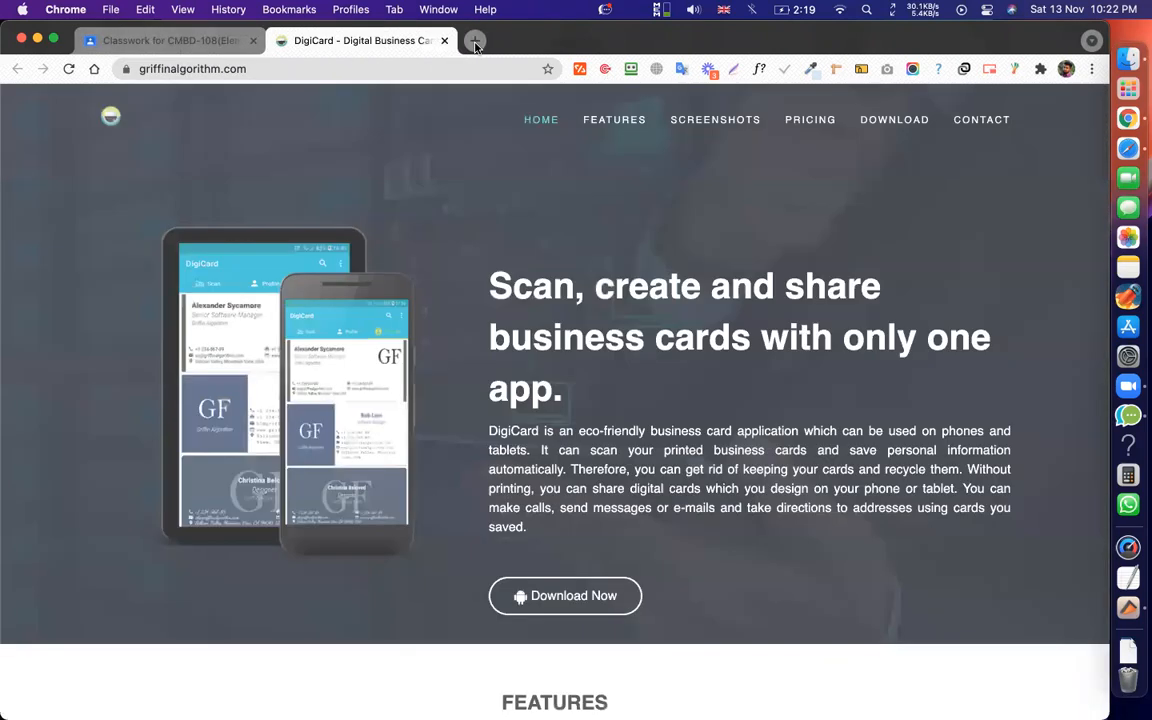
Load zorait.com in a new tab, then return to the DigiCard tab.
left_click(475, 40)
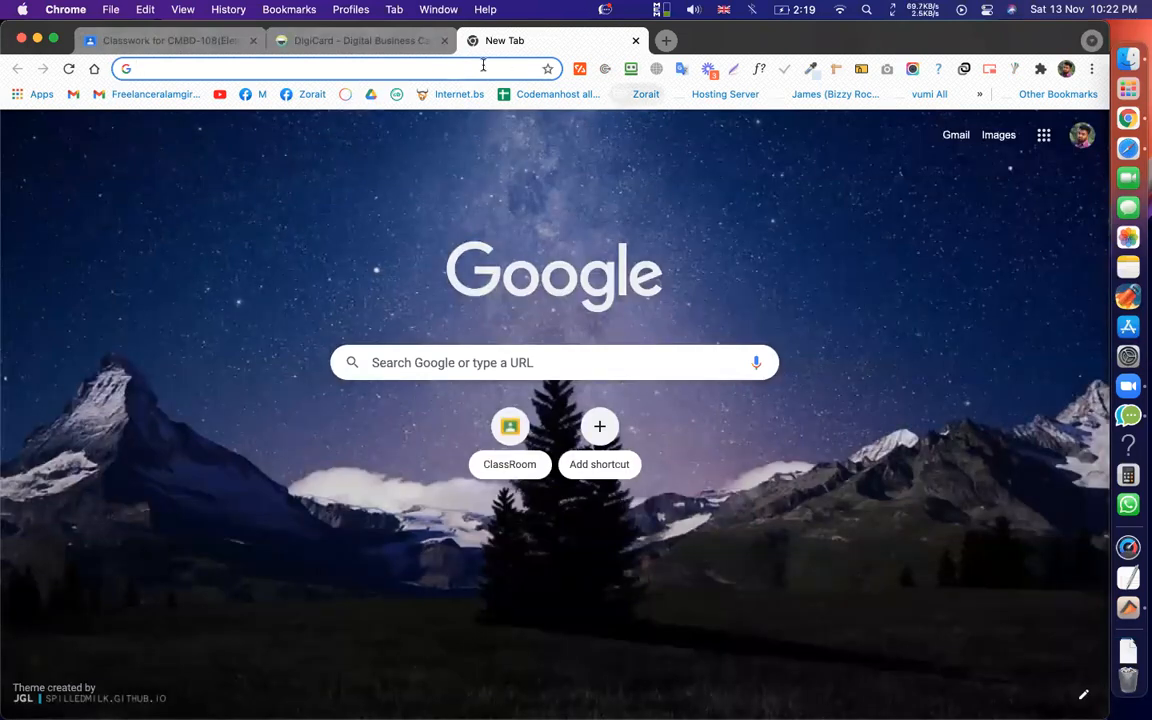
type("zorai")
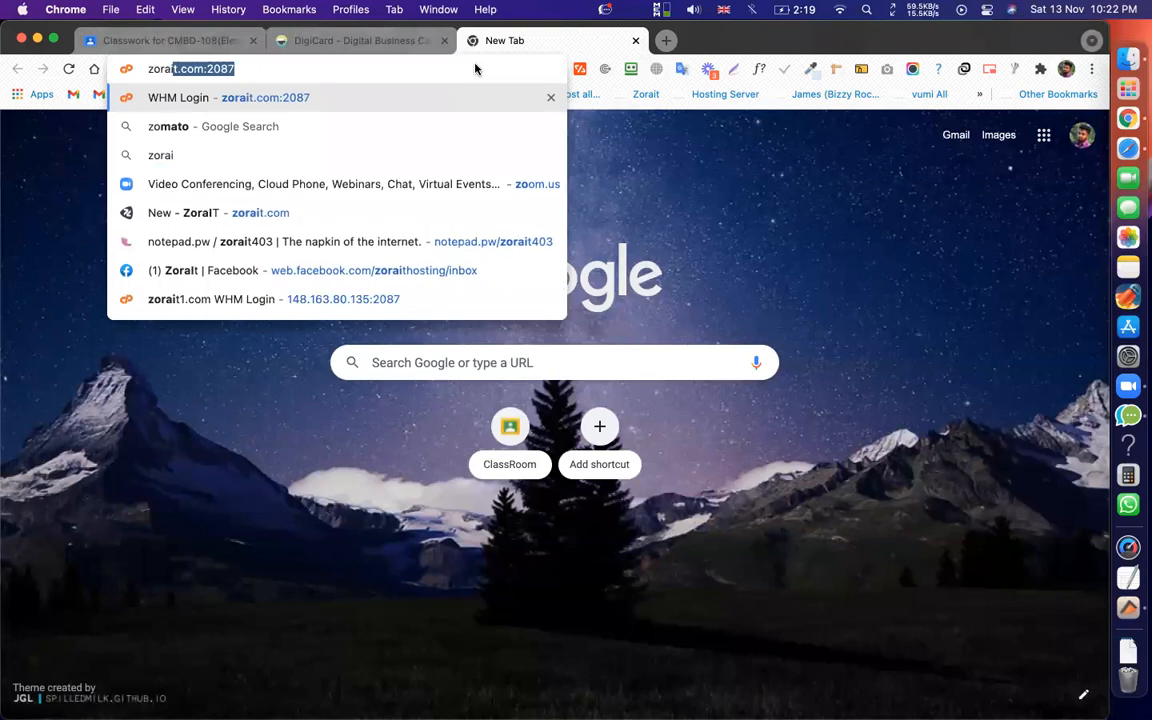
type("t.com")
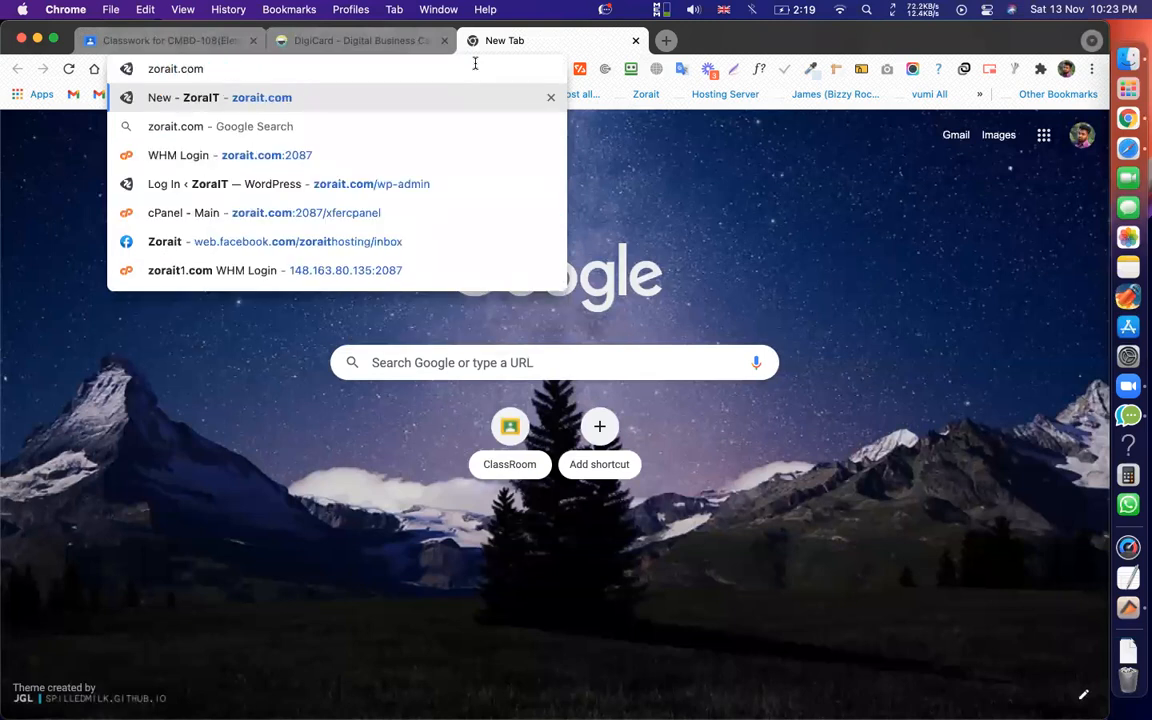
key("Return")
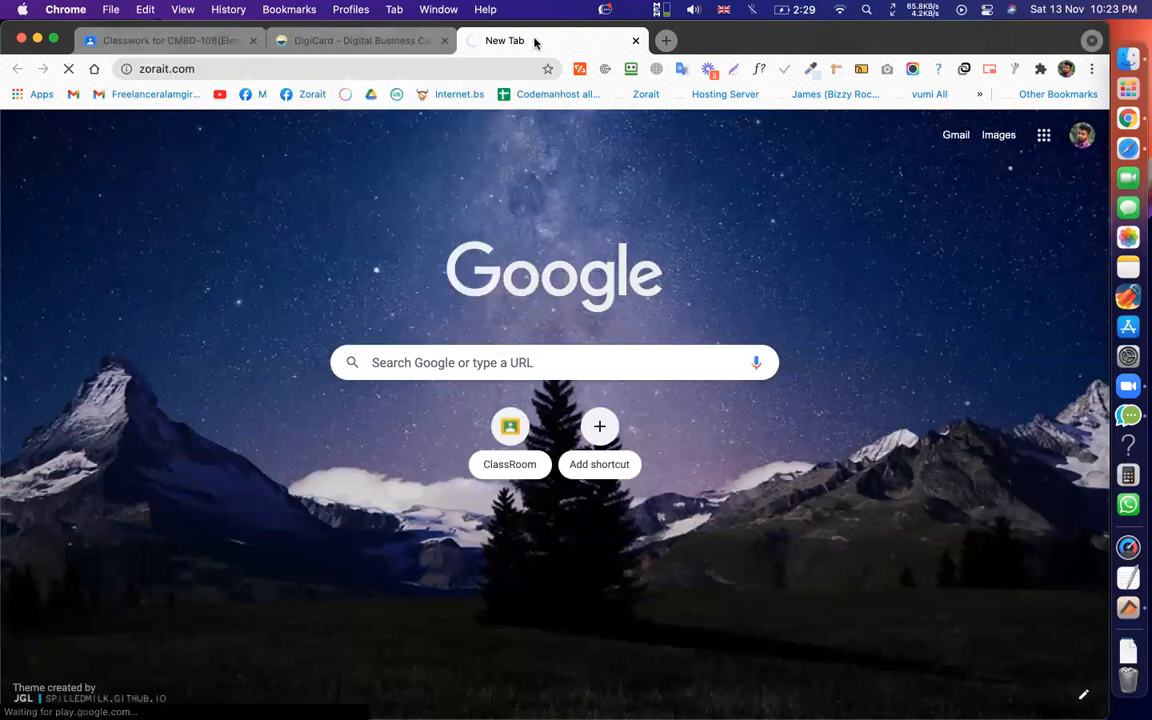
left_click(378, 42)
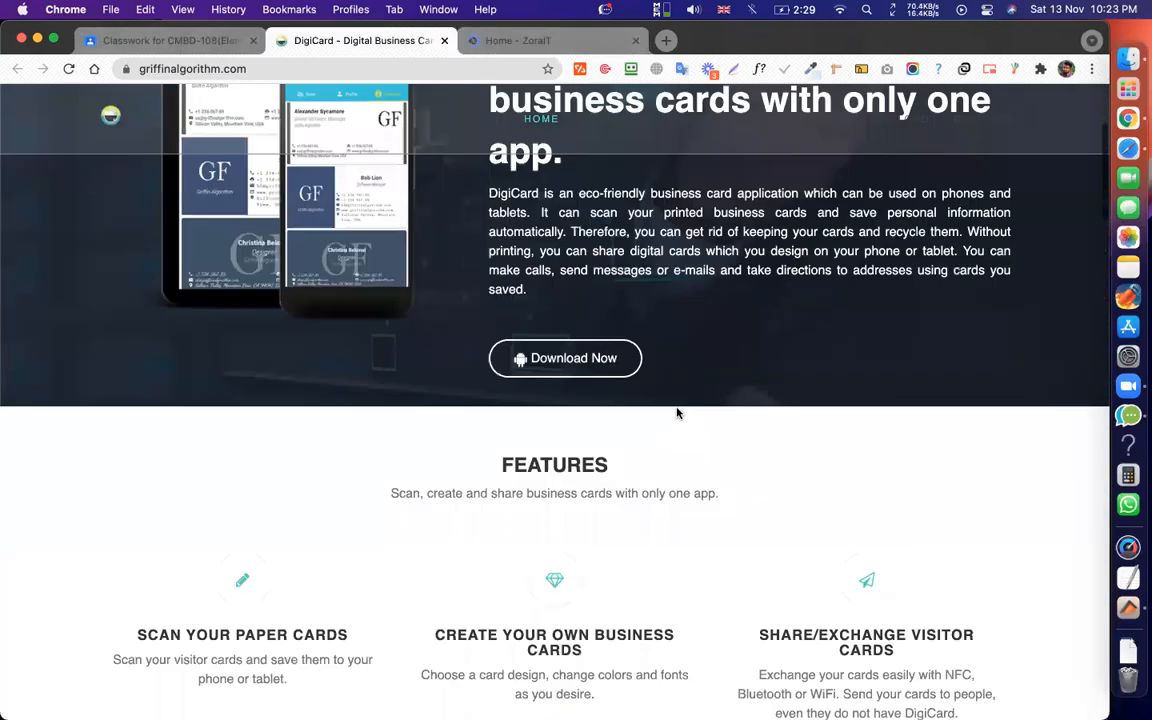
Scroll through the DigiCard page, then switch to the Home – ZoraIT tab.
scroll(676, 407, "down", 10)
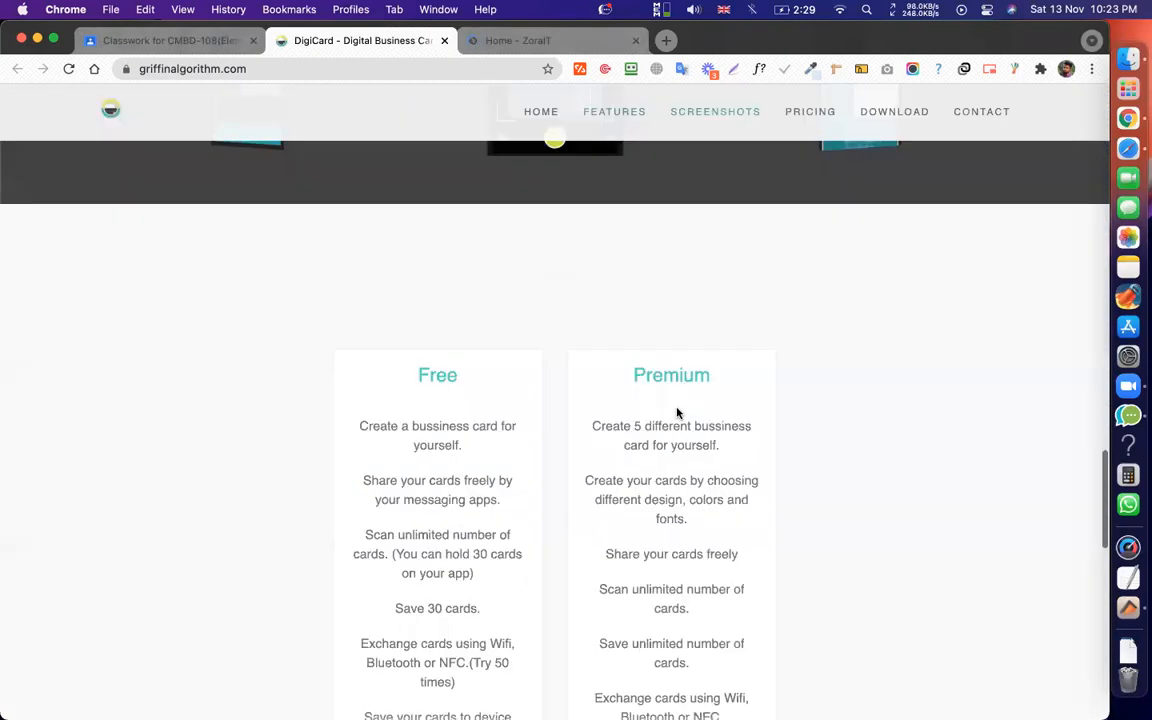
scroll(676, 407, "down", 5)
scroll(676, 407, "up", 15)
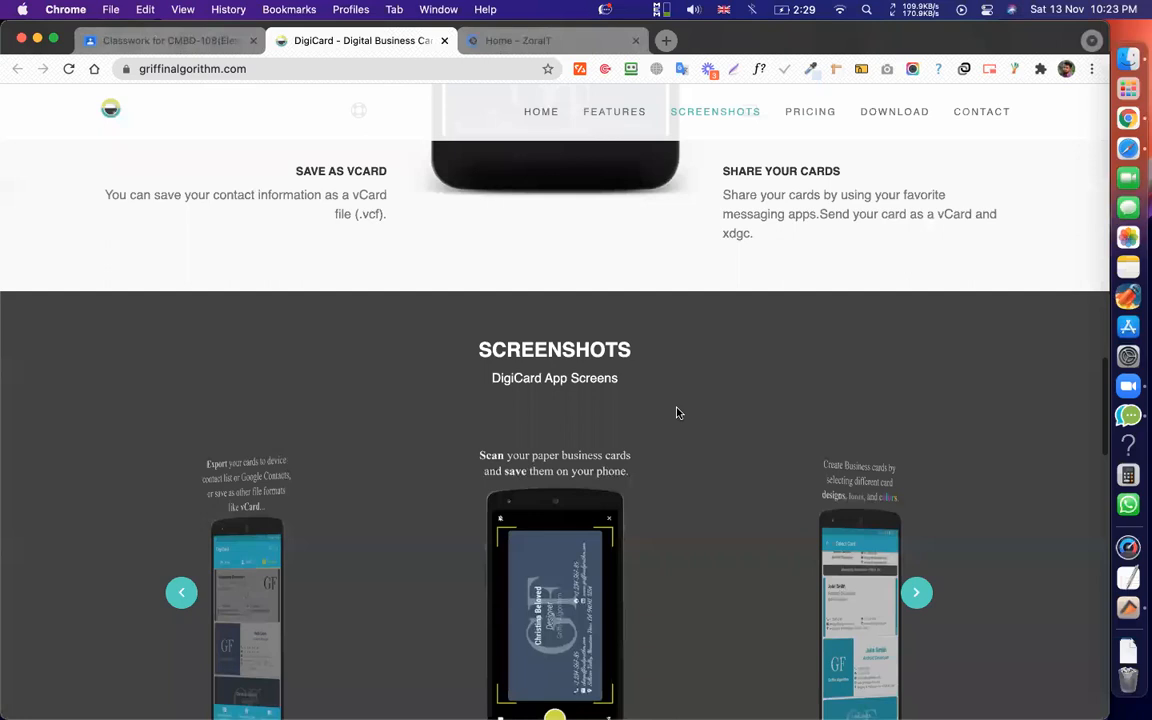
scroll(676, 412, "up", 10)
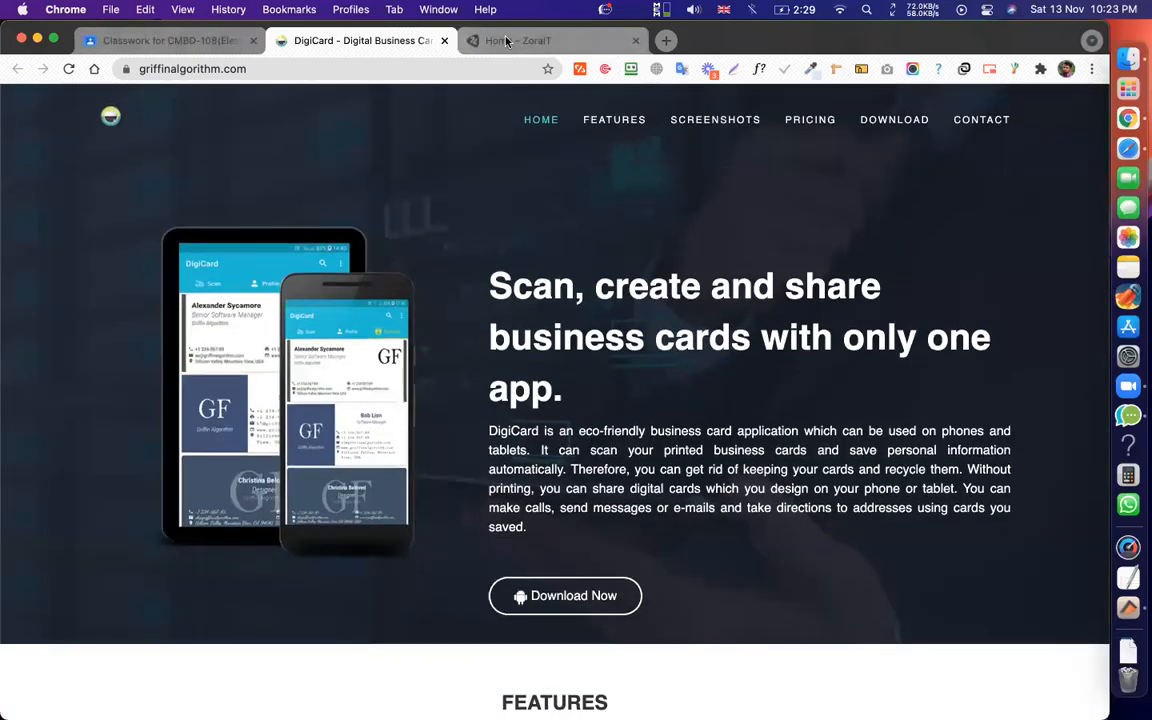
left_click(507, 41)
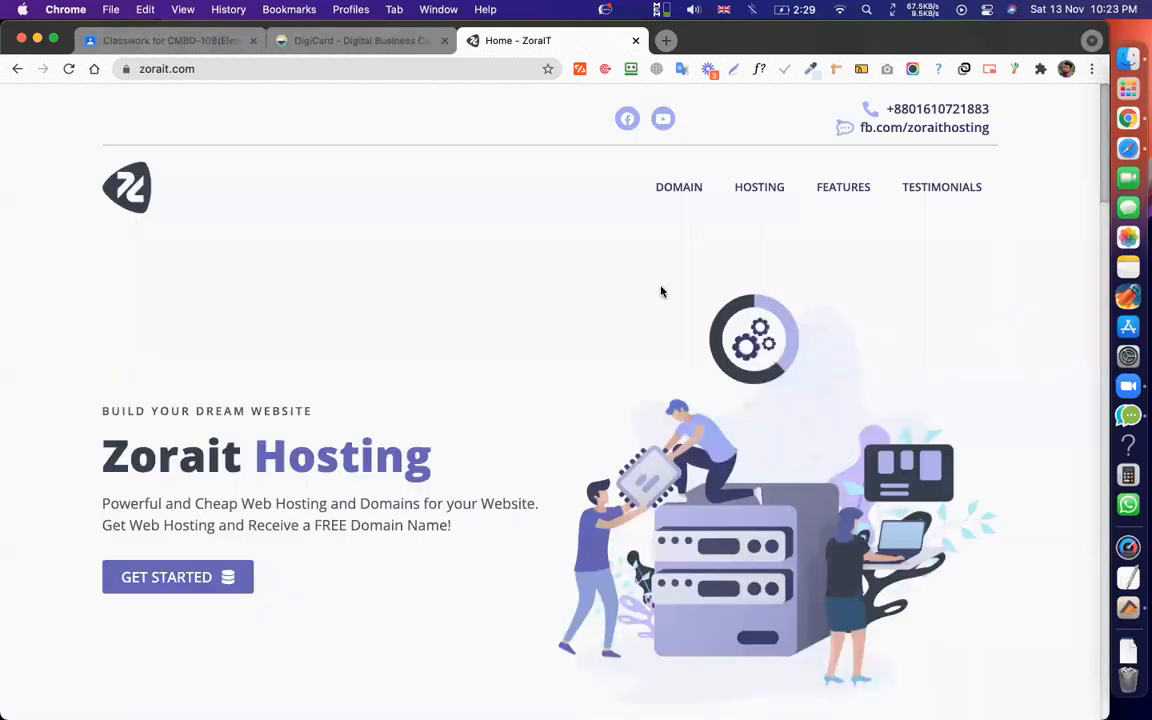
scroll(661, 291, "down", 10)
scroll(661, 291, "down", 5)
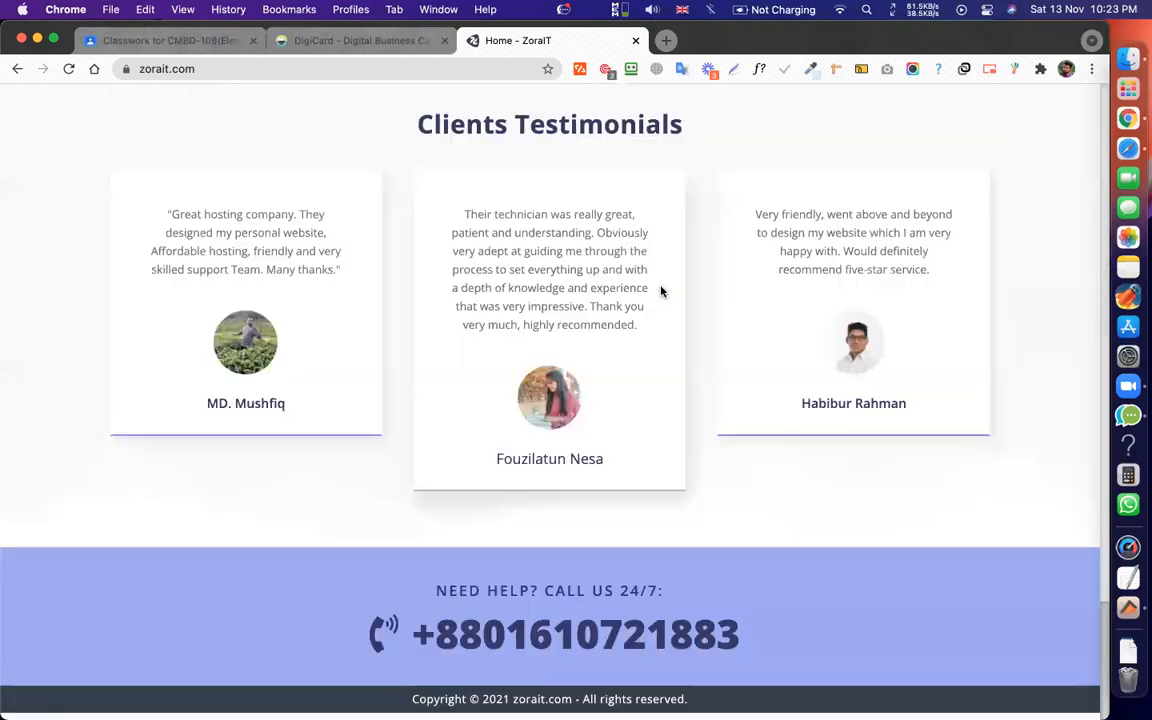
scroll(660, 290, "up", 15)
Jump to ZoraIT's HOSTING and TESTIMONIALS sections, then select the address and open a new tab.
left_click(765, 191)
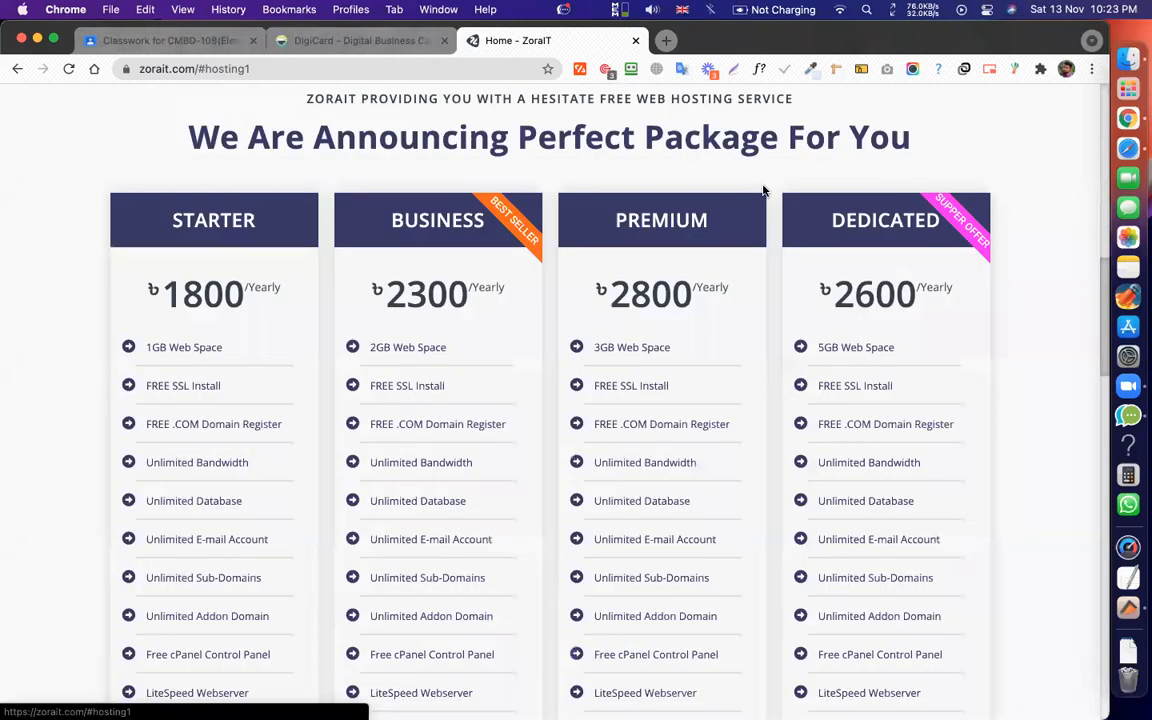
scroll(790, 182, "up", 10)
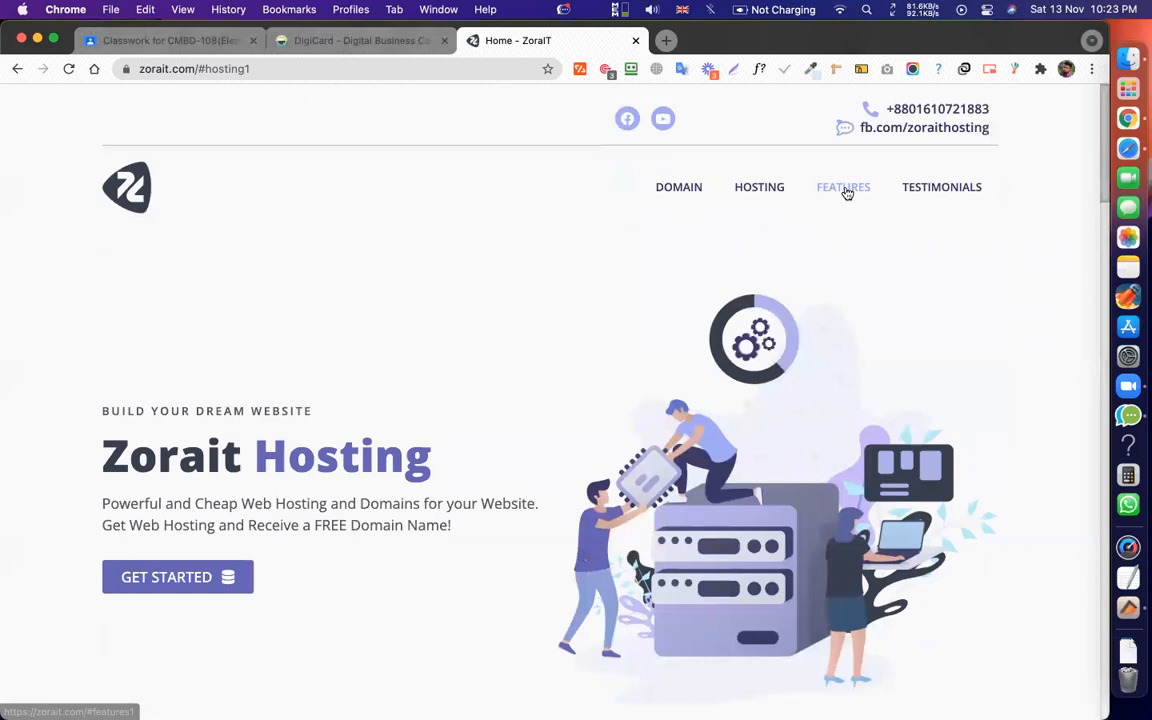
scroll(810, 180, "down", 15)
scroll(890, 195, "up", 15)
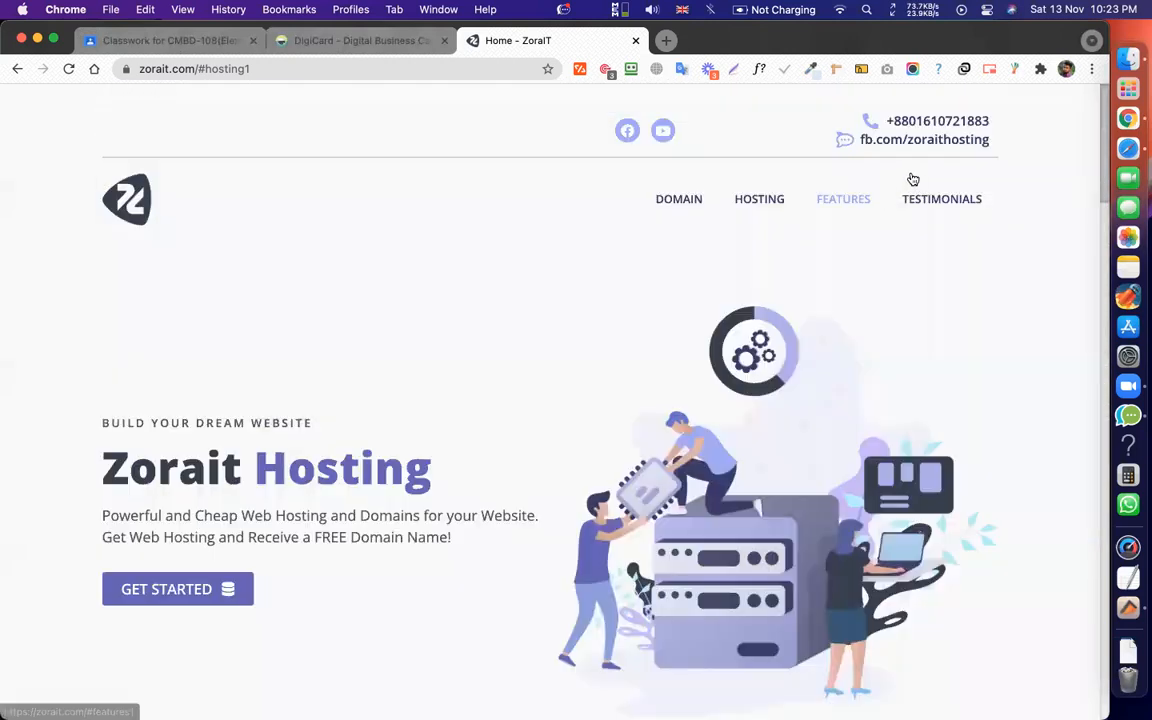
left_click(944, 192)
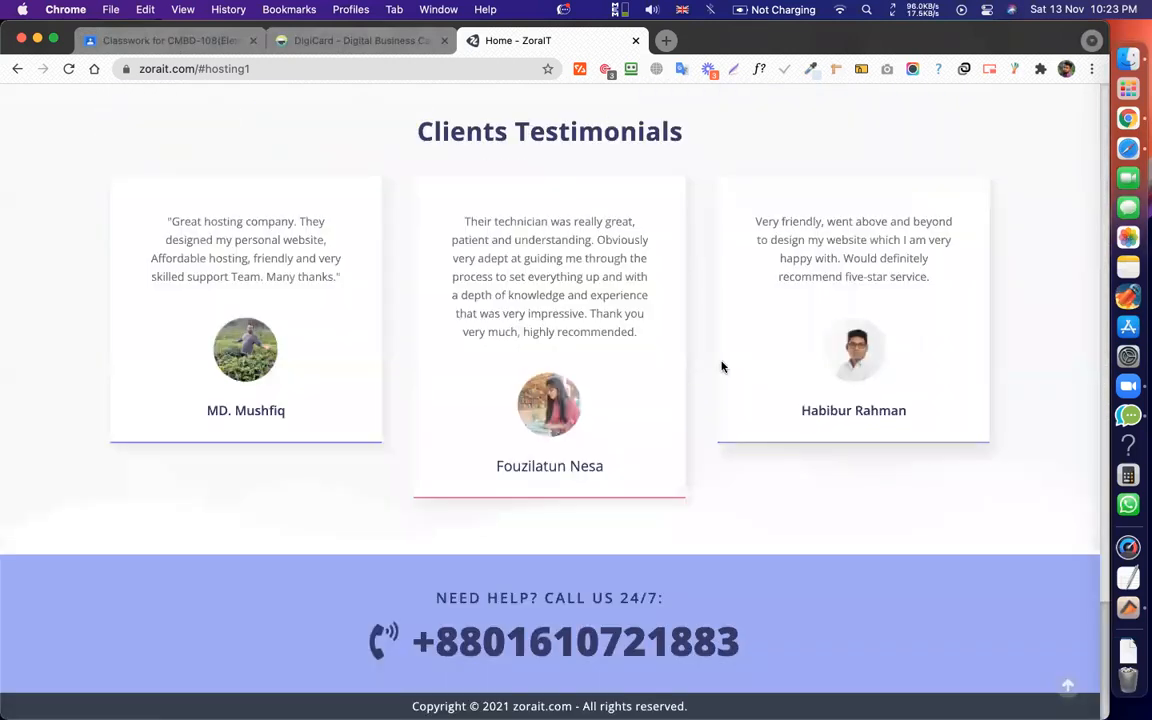
scroll(700, 350, "up", 15)
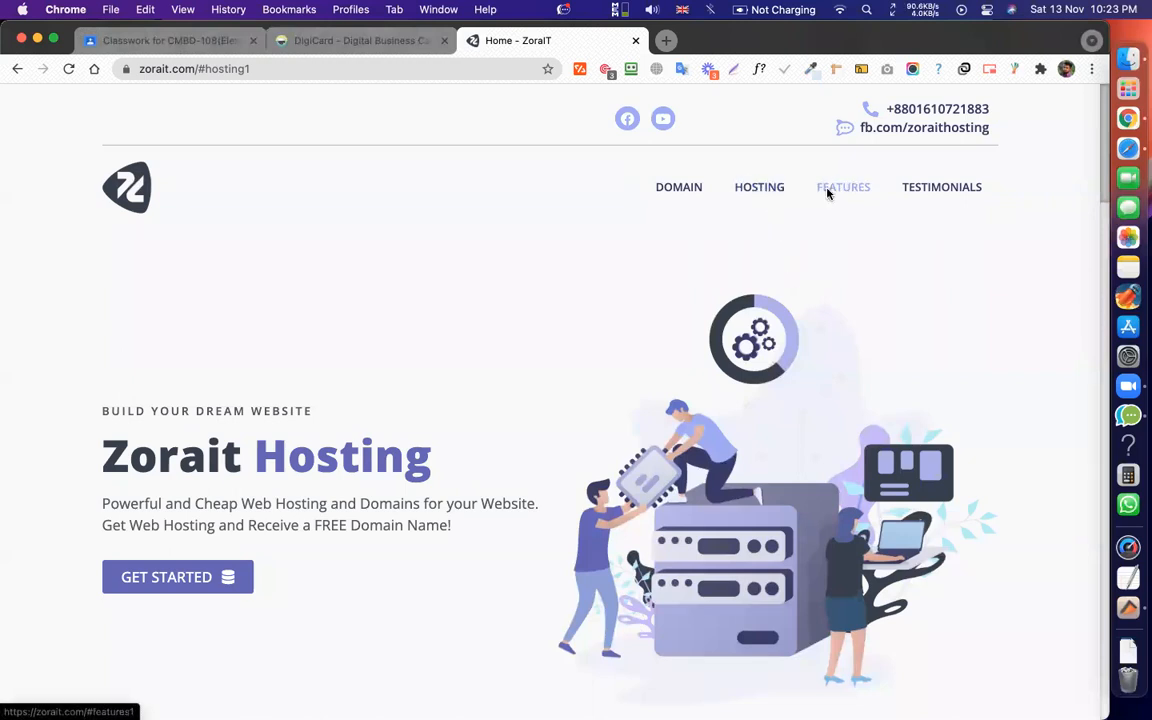
scroll(828, 193, "down", 15)
scroll(828, 193, "up", 20)
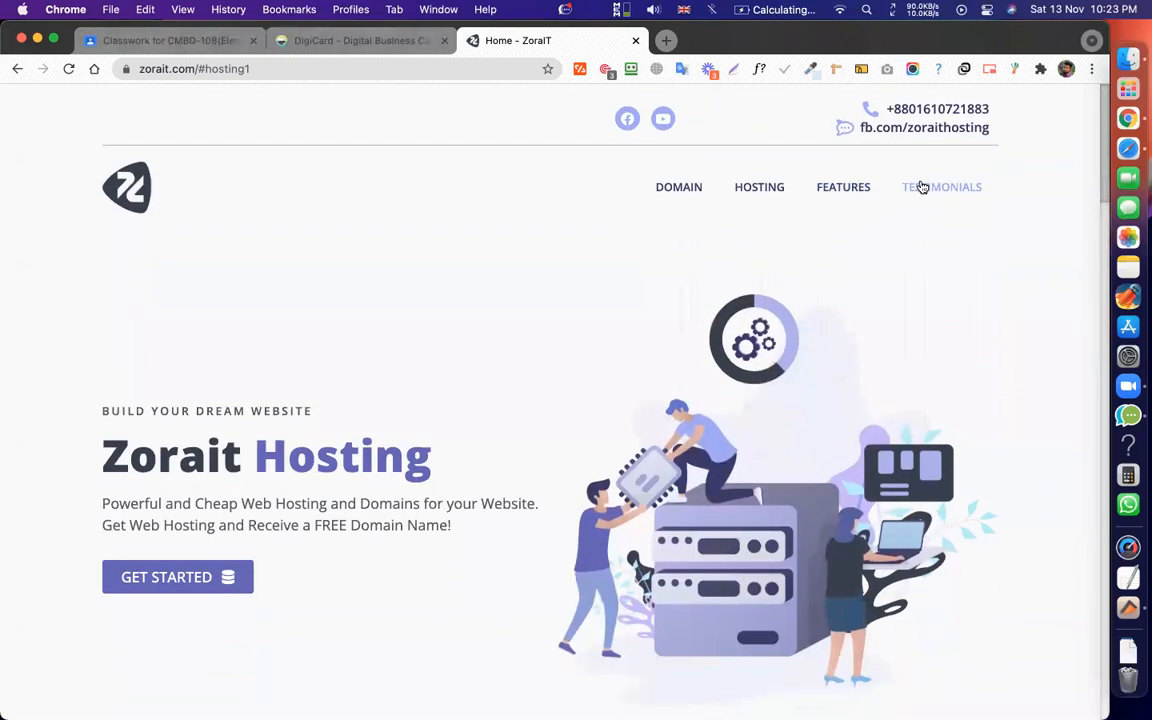
left_click(943, 189)
scroll(944, 190, "up", 15)
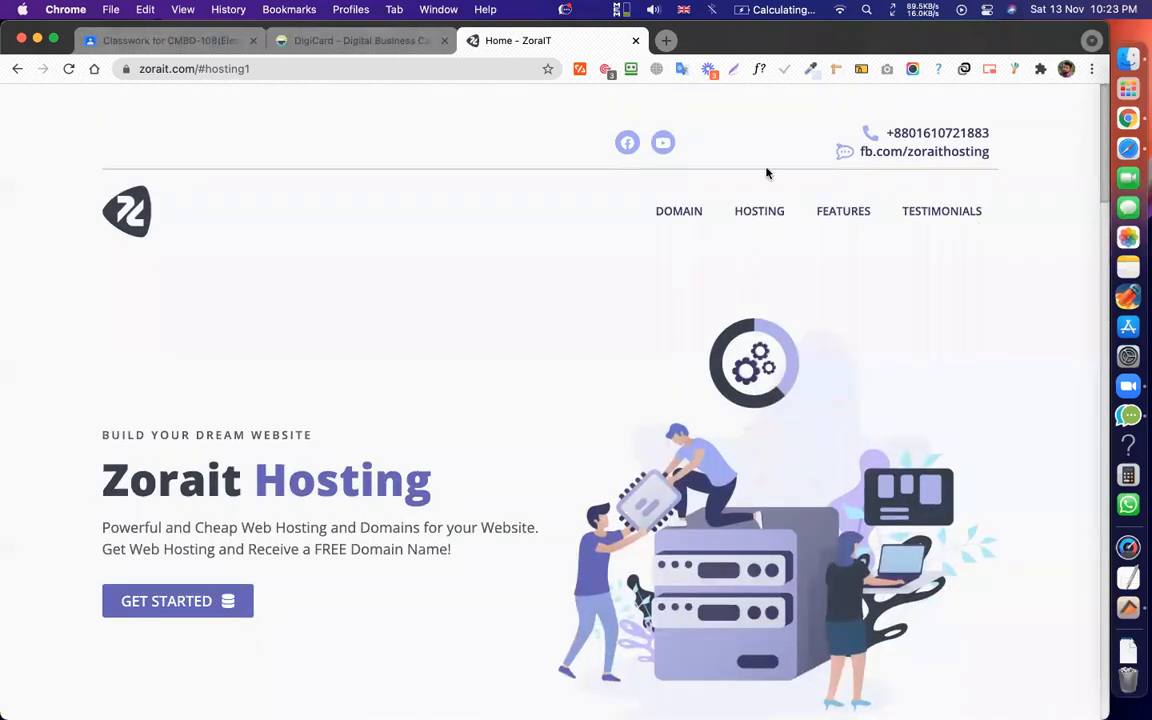
left_click(294, 65)
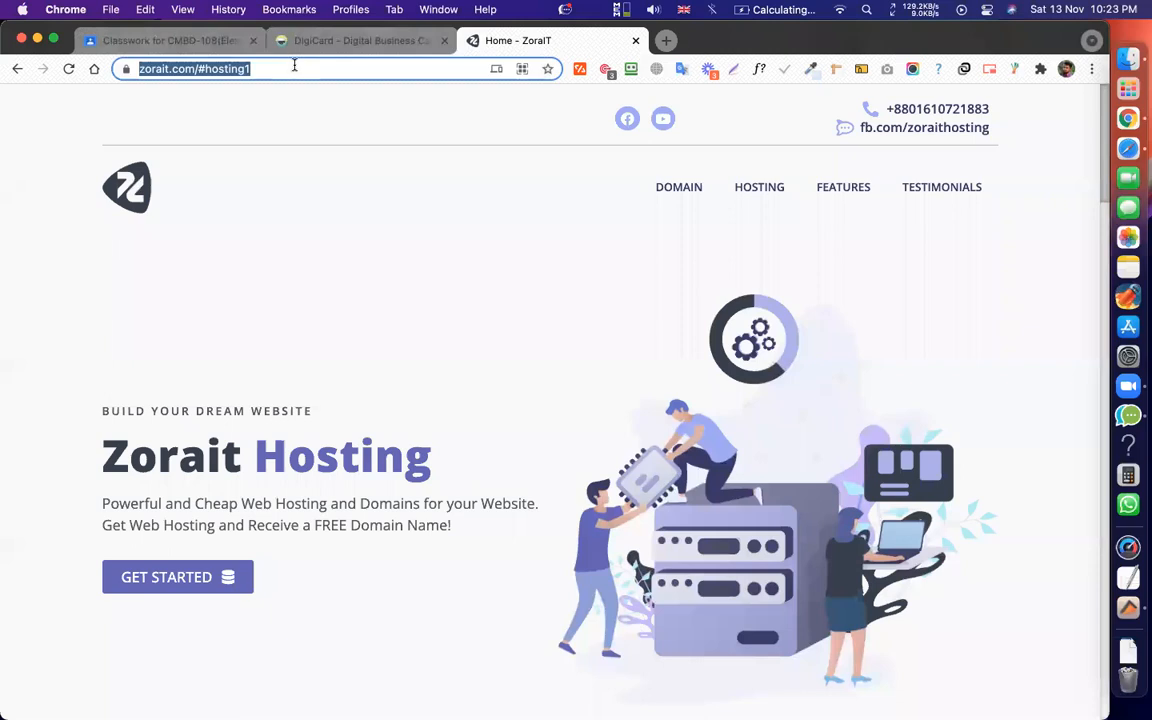
left_click(665, 41)
Load codemanbd.com in the new tab.
type("cod")
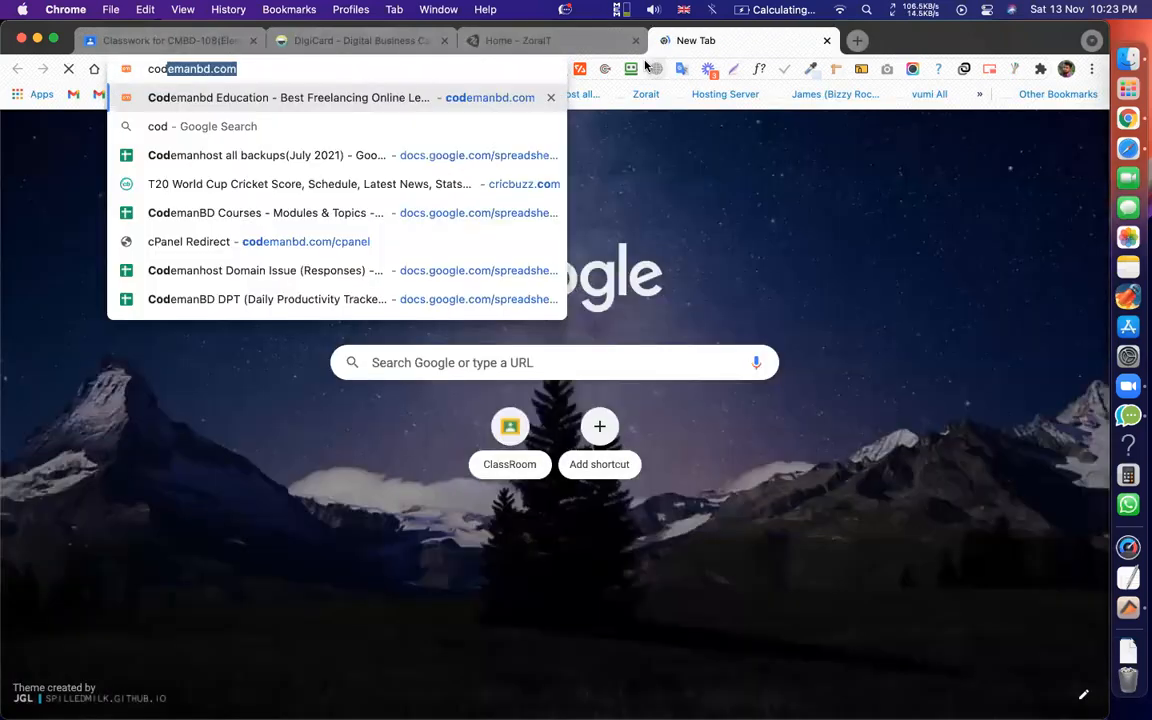
key("Return")
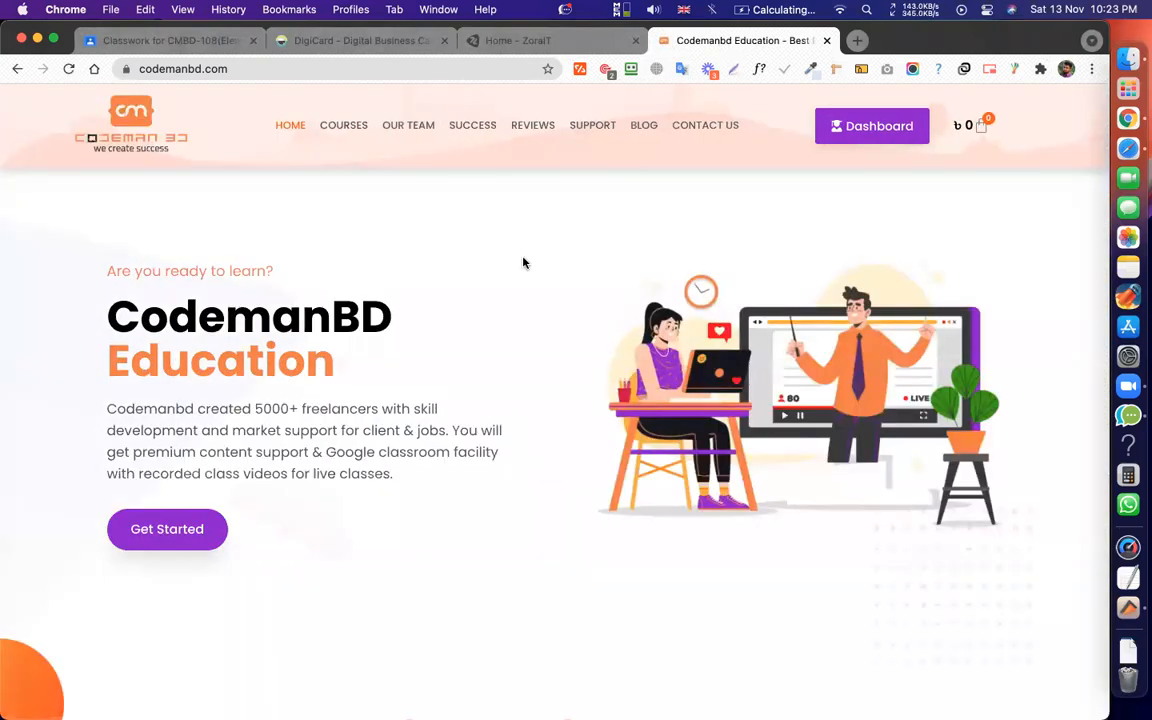
key("super+Left")
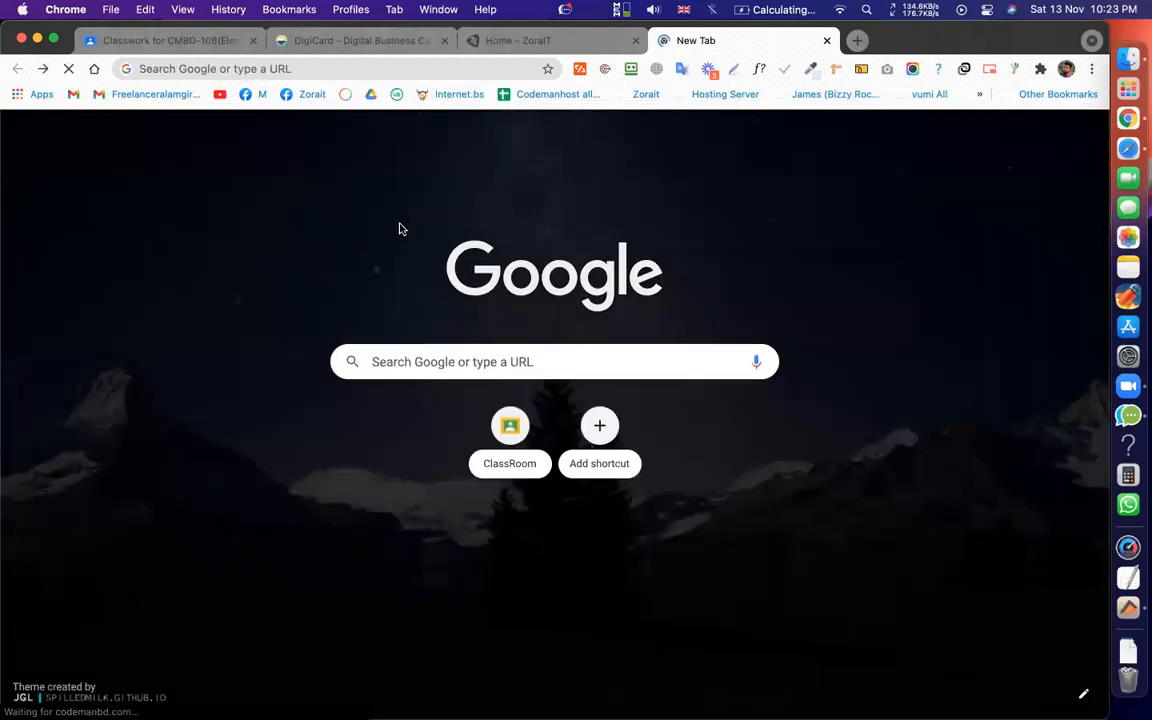
key("super+Right")
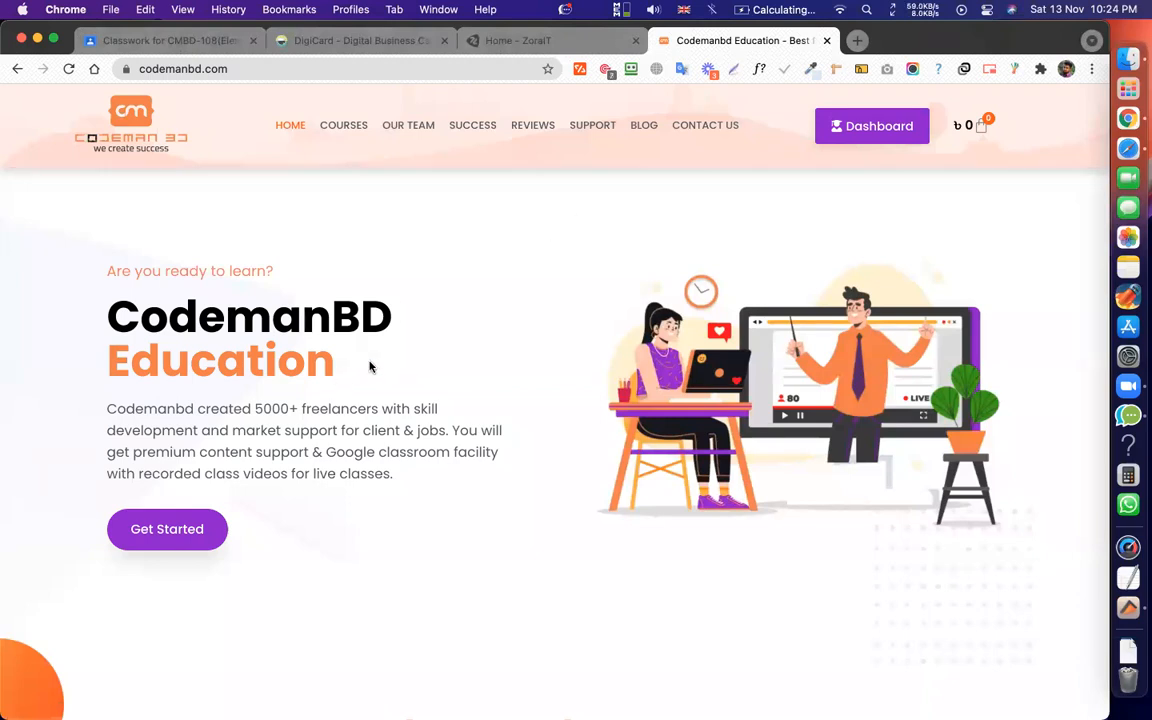
Open CodemanBD's all-courses page and browse its course listings.
scroll(445, 352, "down", 10)
scroll(442, 352, "up", 10)
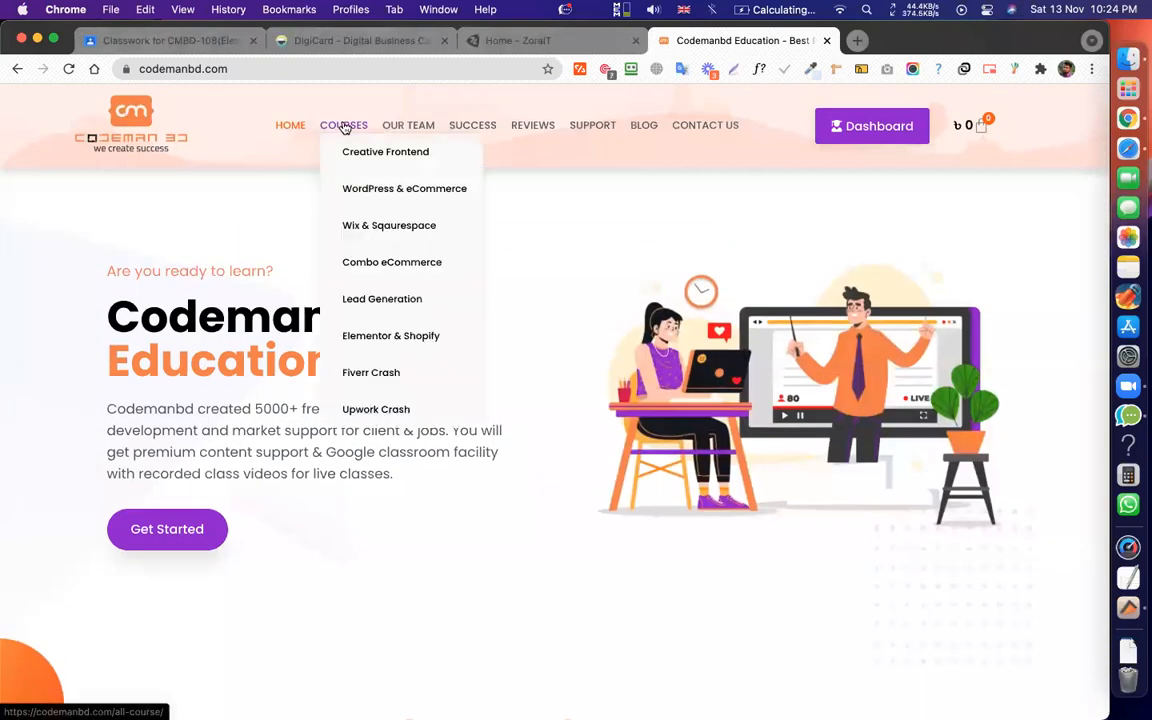
left_click(344, 126)
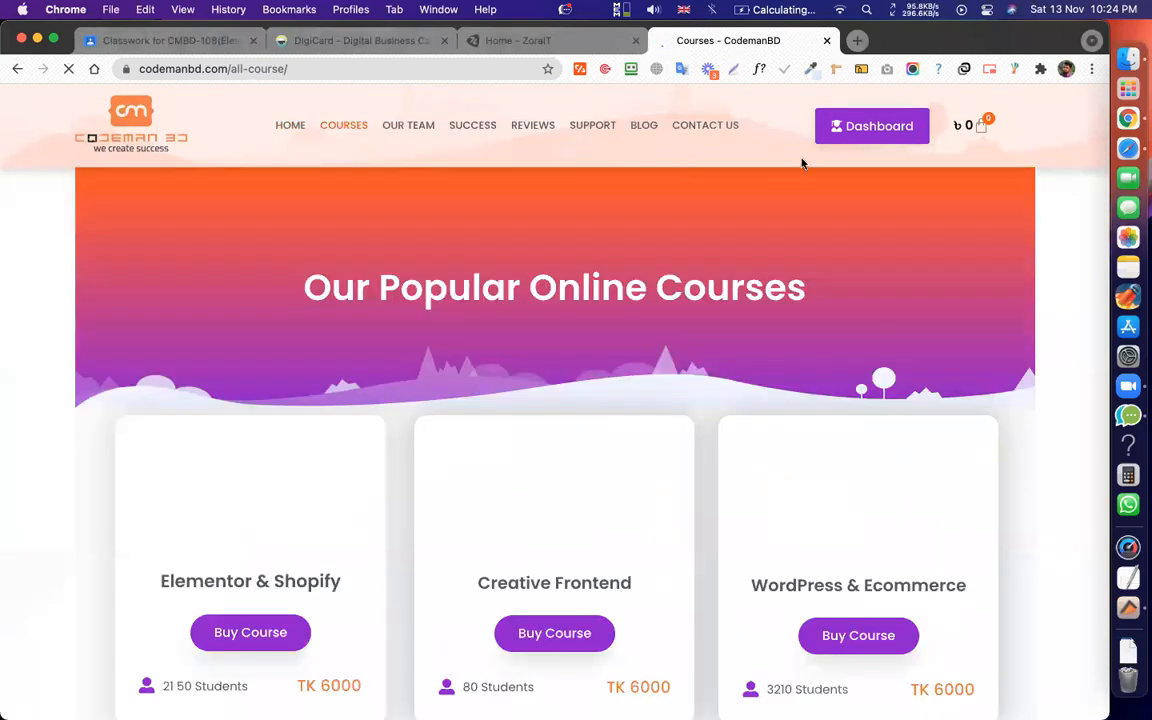
scroll(660, 388, "down", 8)
scroll(659, 385, "down", 6)
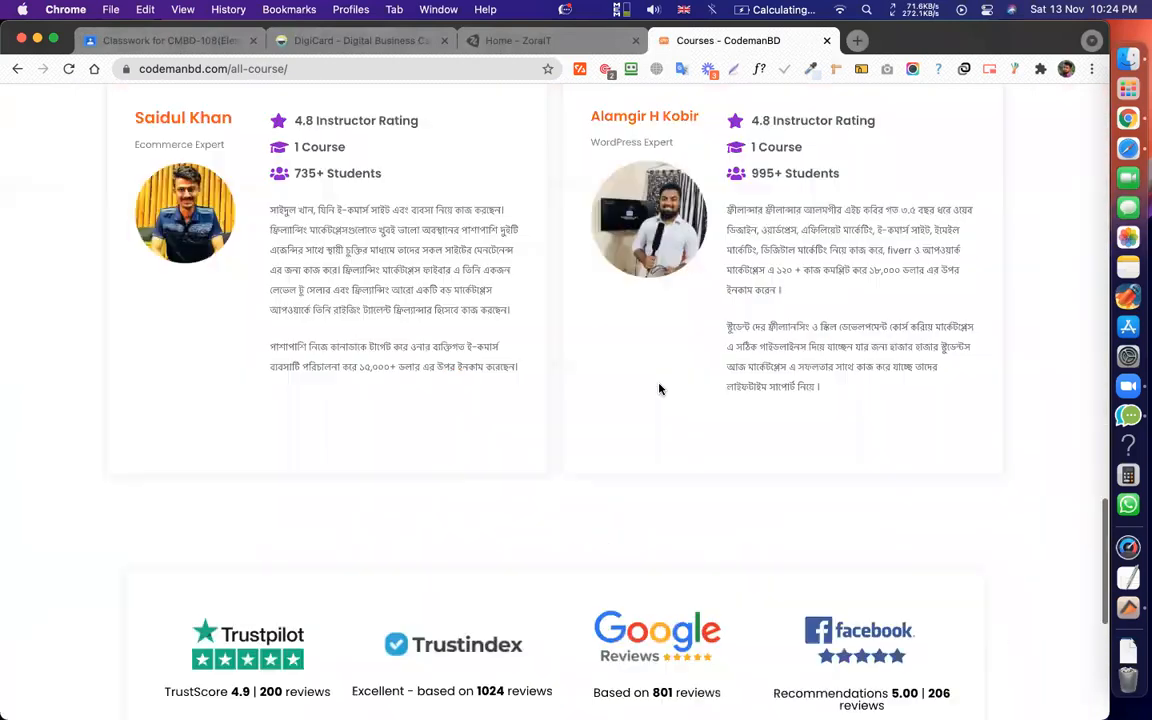
scroll(700, 365, "up", 15)
scroll(712, 355, "down", 6)
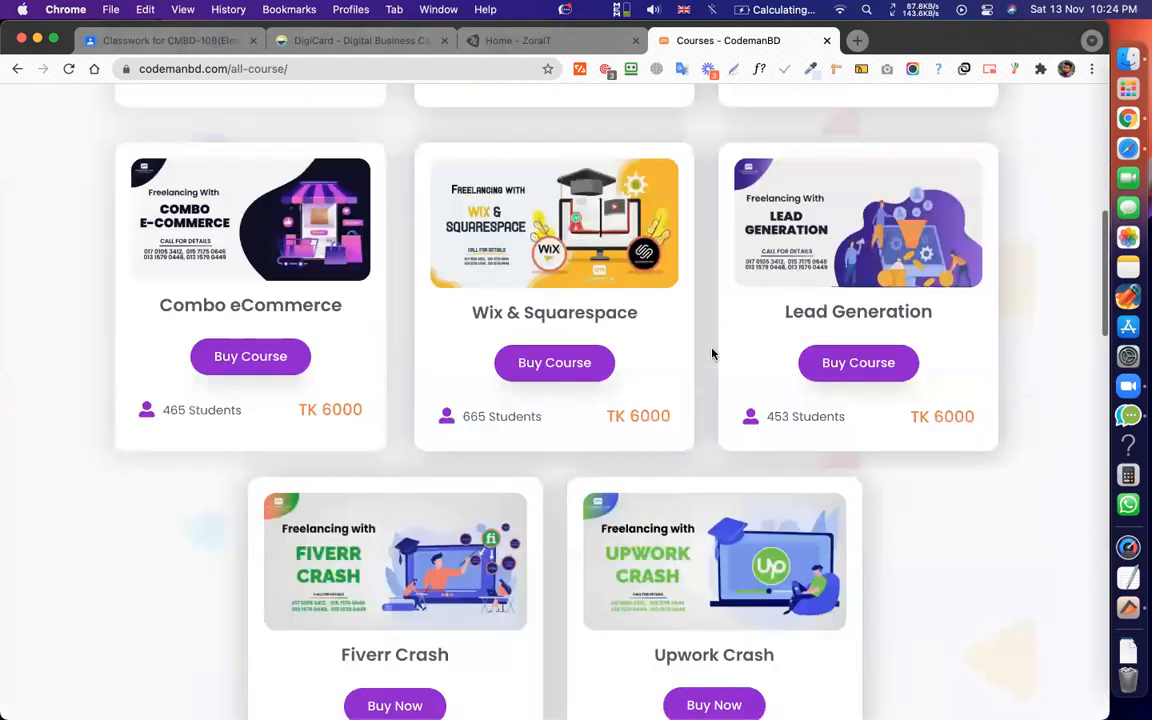
scroll(846, 289, "up", 10)
scroll(730, 278, "down", 10)
scroll(728, 278, "up", 10)
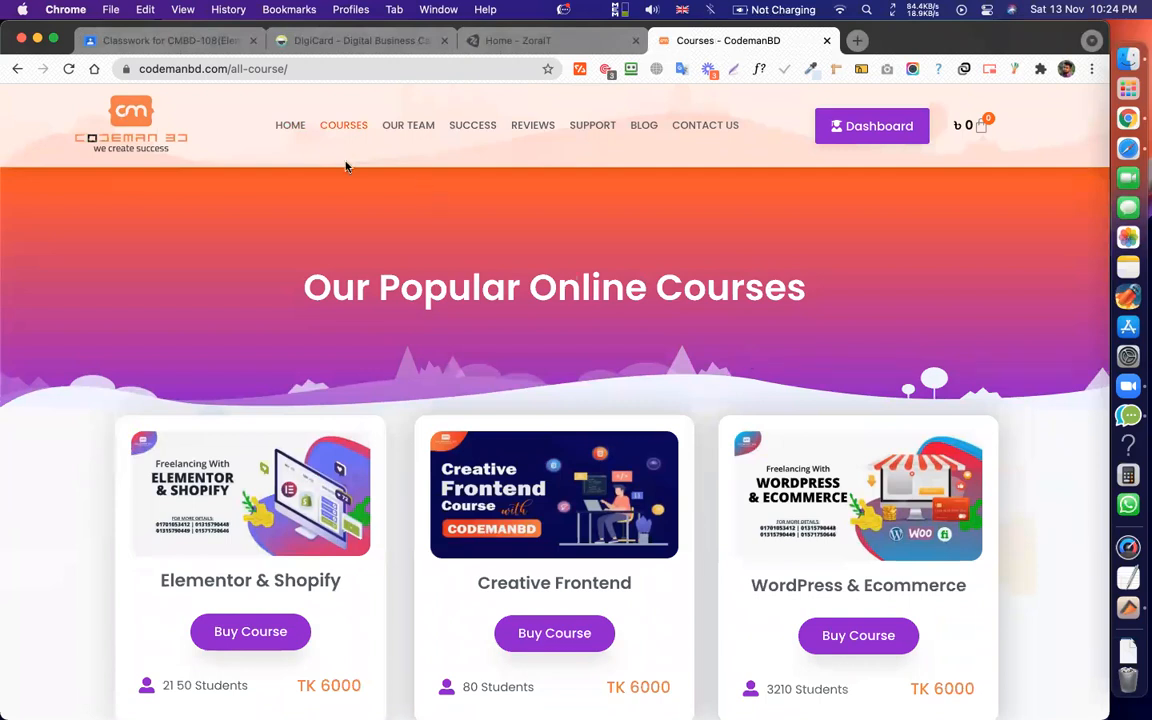
left_click(286, 131)
left_click(344, 130)
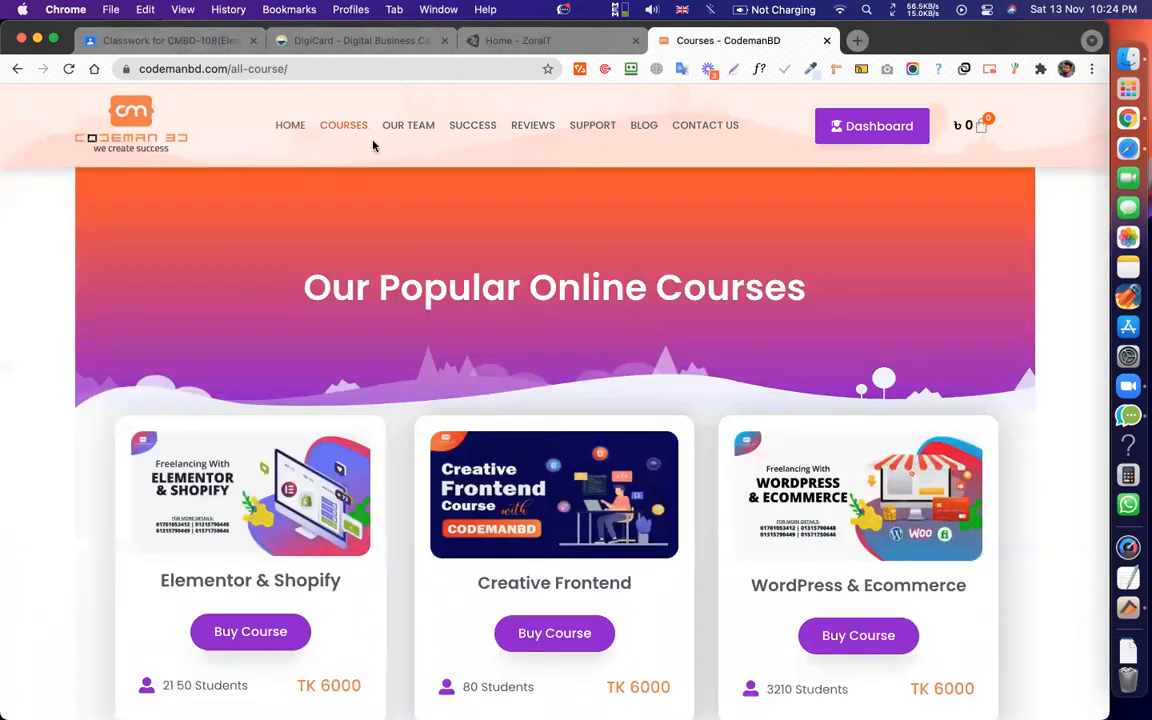
Bring up the system search, type 'li', then dismiss it.
key("super+space")
type("li")
key("Escape")
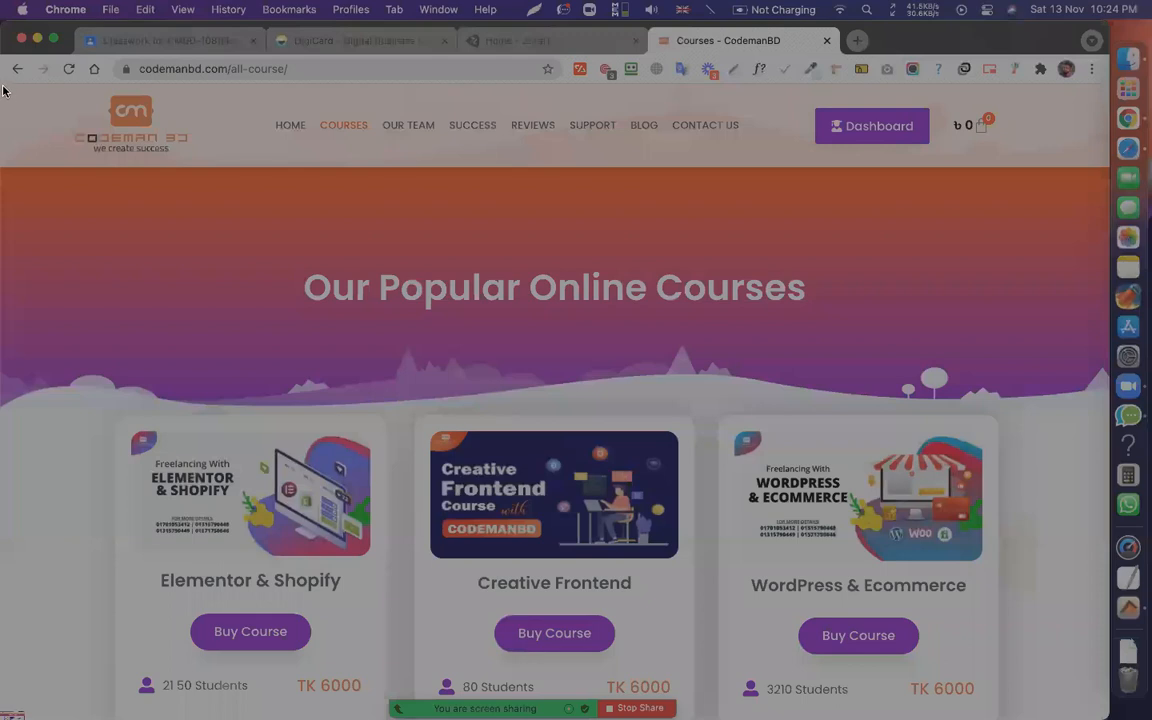
Cancel a header screenshot and open the Team CMBD page from OUR TEAM.
mouse_move(1, 84)
left_mouse_down()
mouse_move(352, 85)
mouse_move(1108, 168)
left_mouse_up()
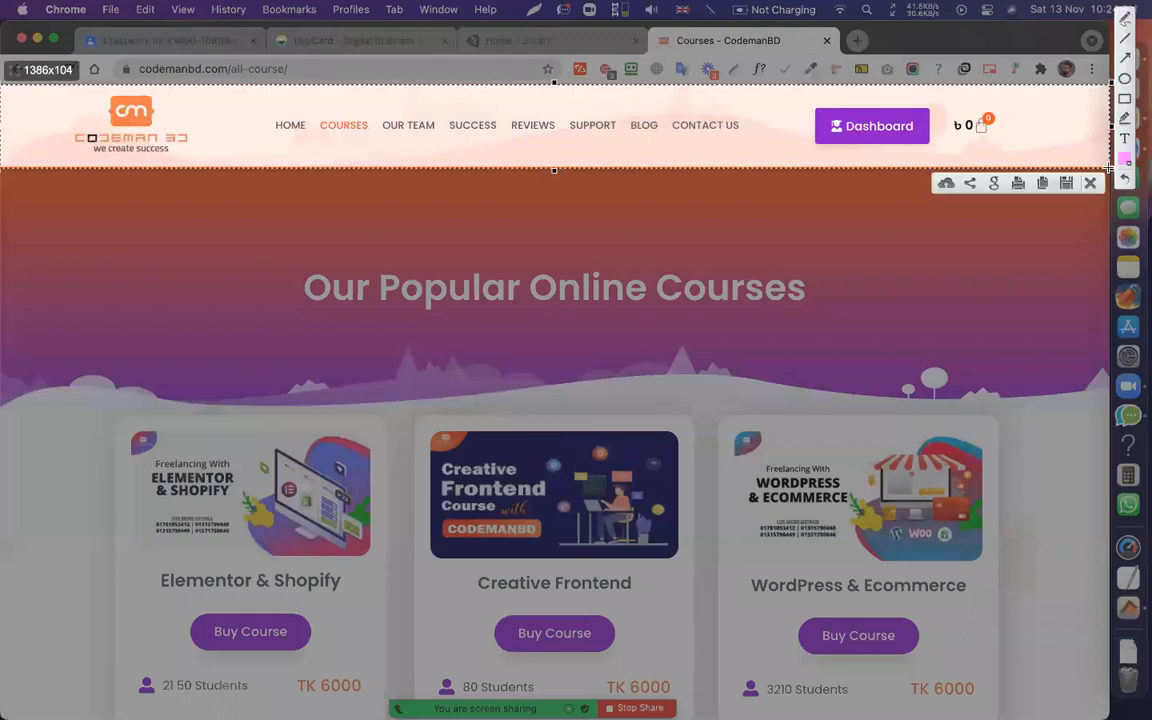
left_click(1090, 185)
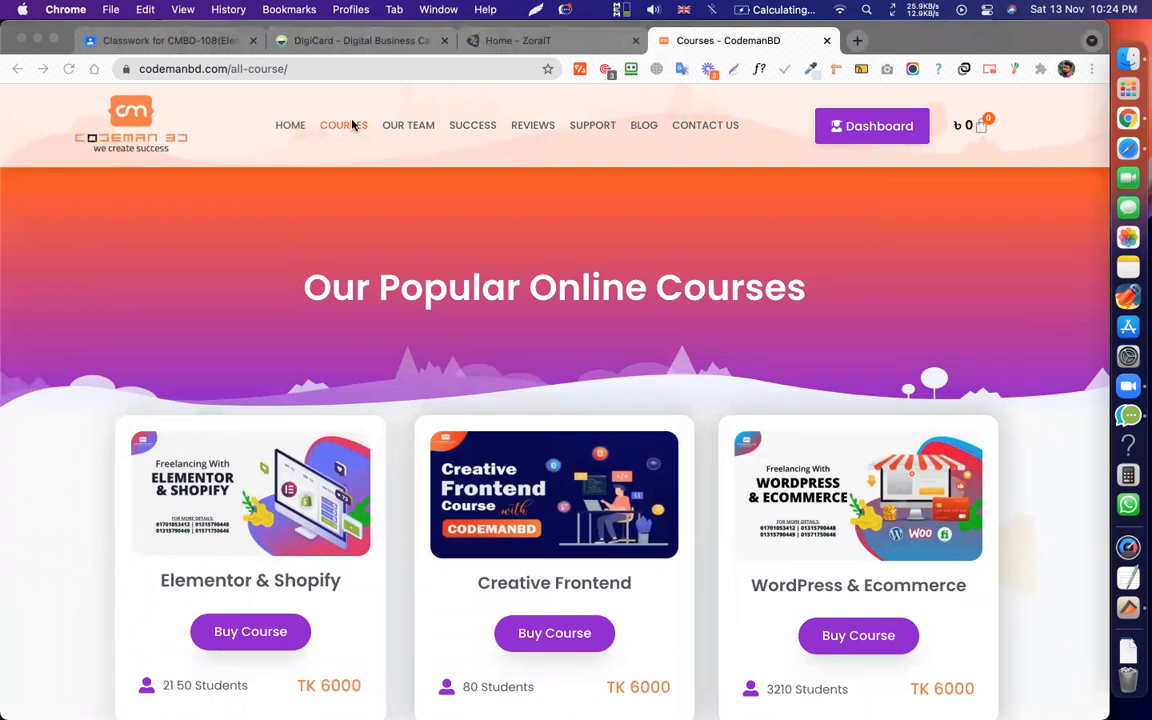
mouse_move(340, 125)
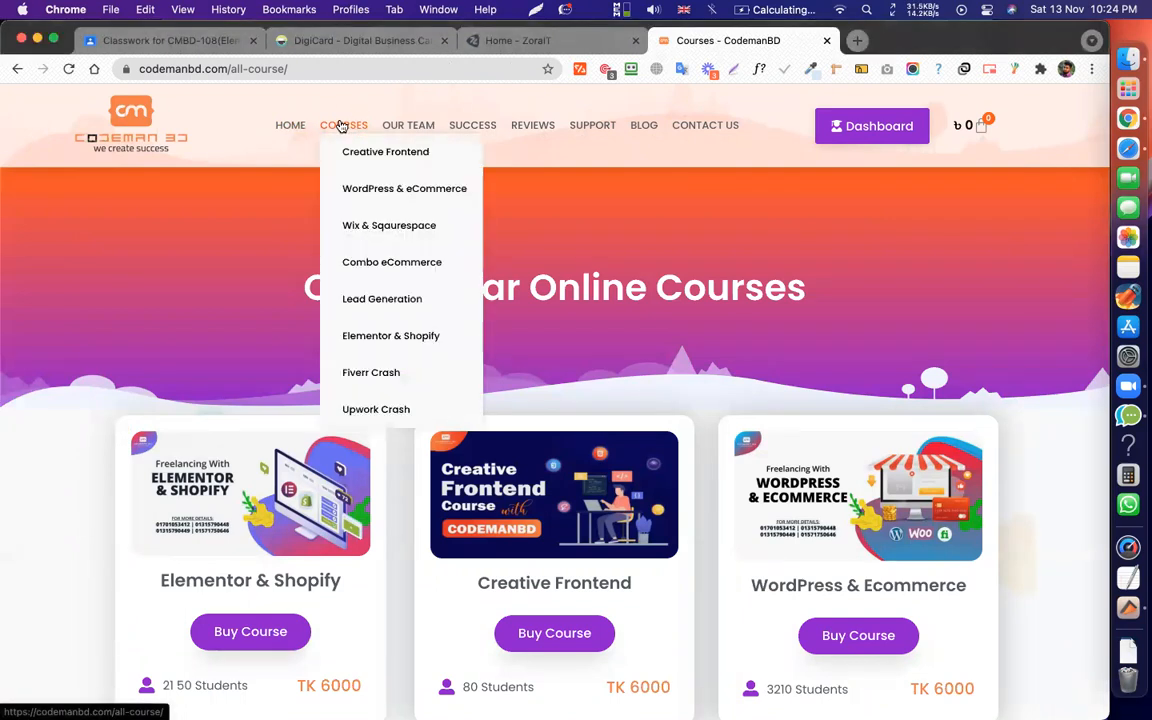
mouse_move(401, 128)
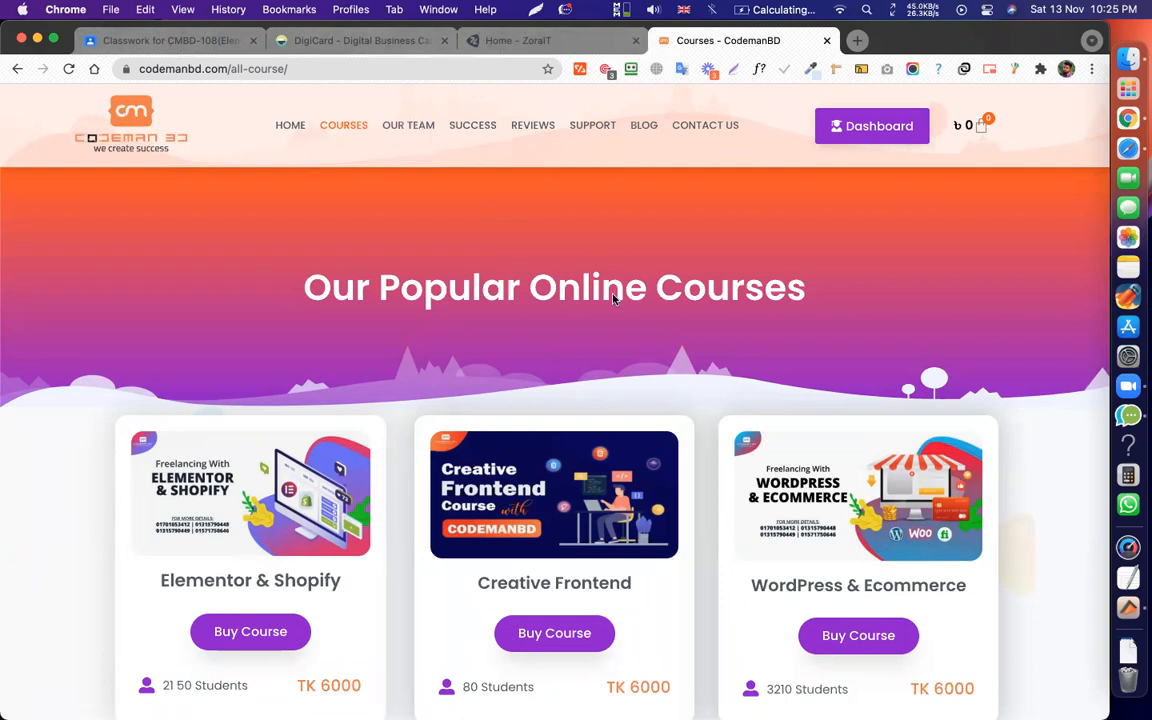
scroll(613, 299, "down", 15)
scroll(613, 299, "down", 3)
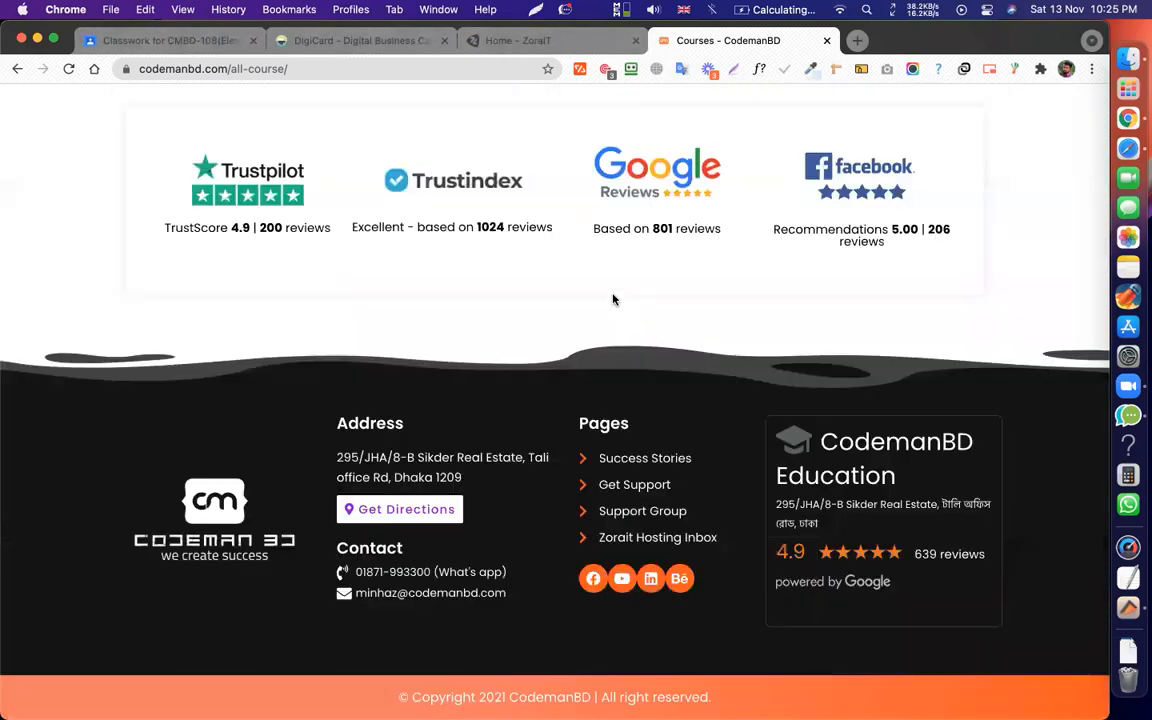
scroll(606, 406, "up", 20)
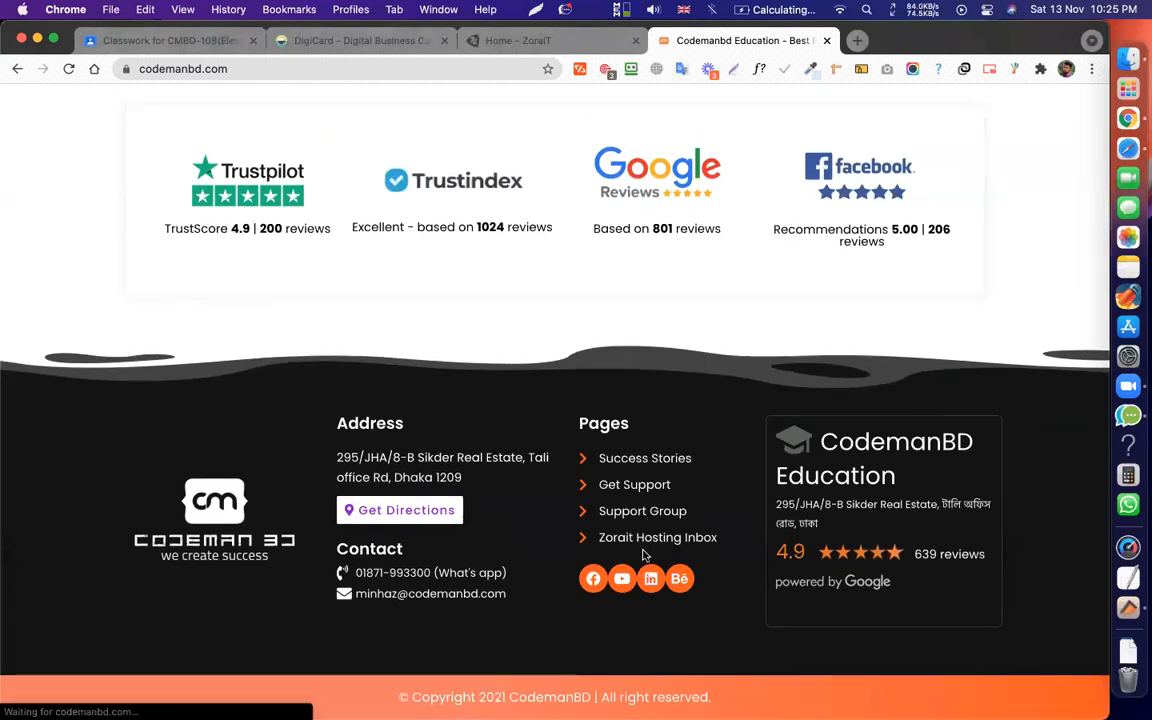
scroll(644, 554, "up", 10)
scroll(644, 554, "up", 15)
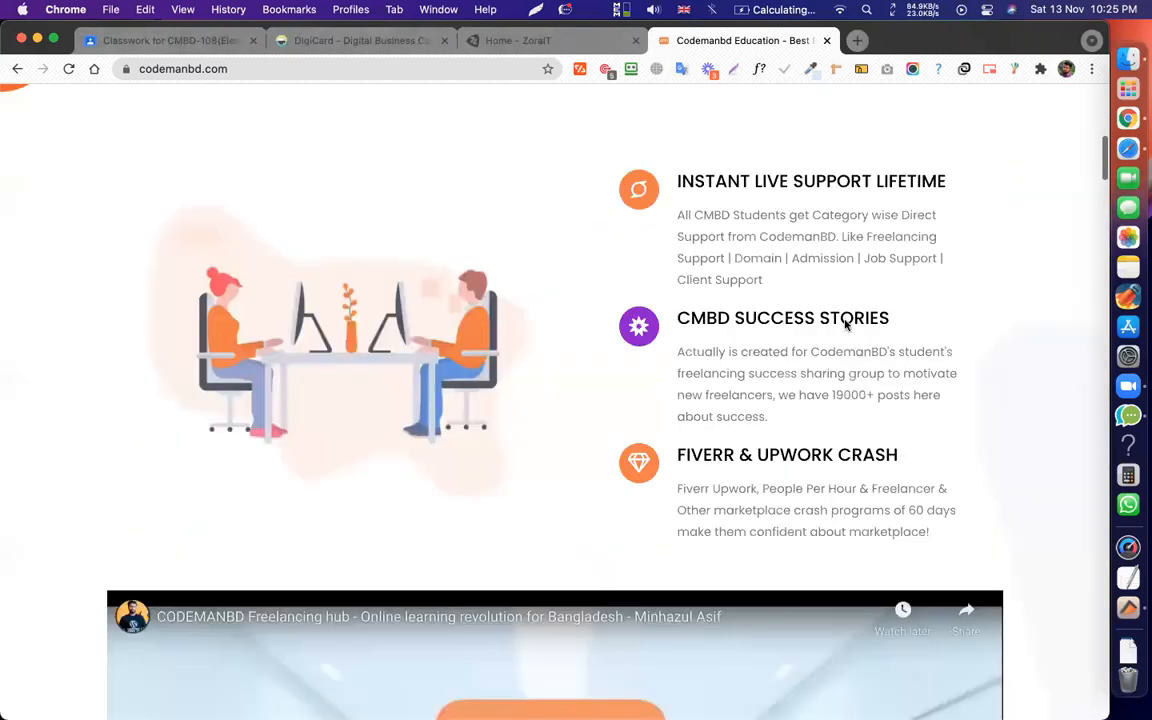
scroll(560, 345, "down", 6)
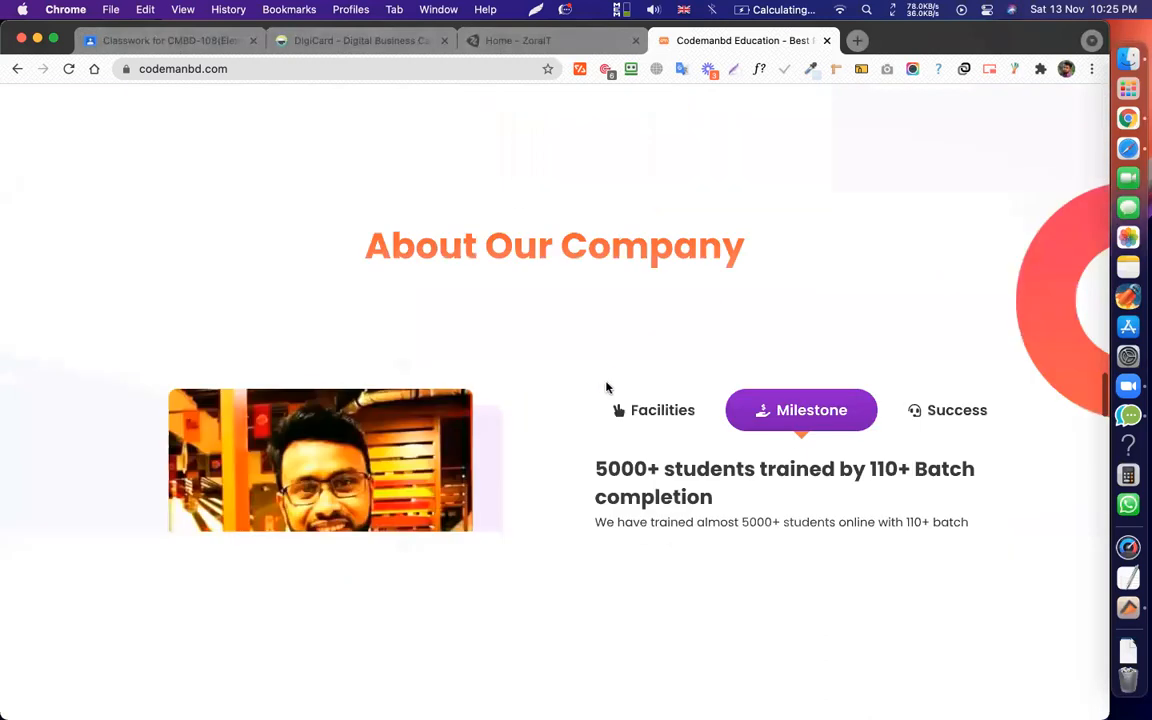
scroll(760, 475, "down", 15)
scroll(585, 549, "up", 5)
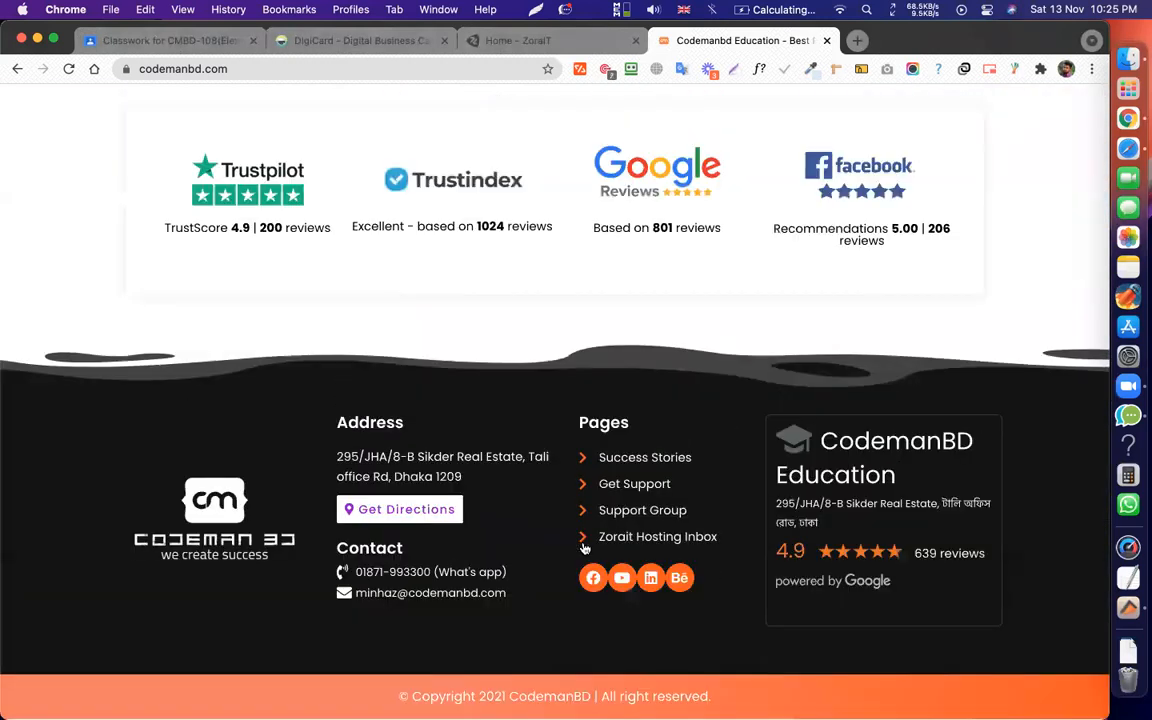
scroll(585, 549, "up", 5)
scroll(421, 292, "up", 10)
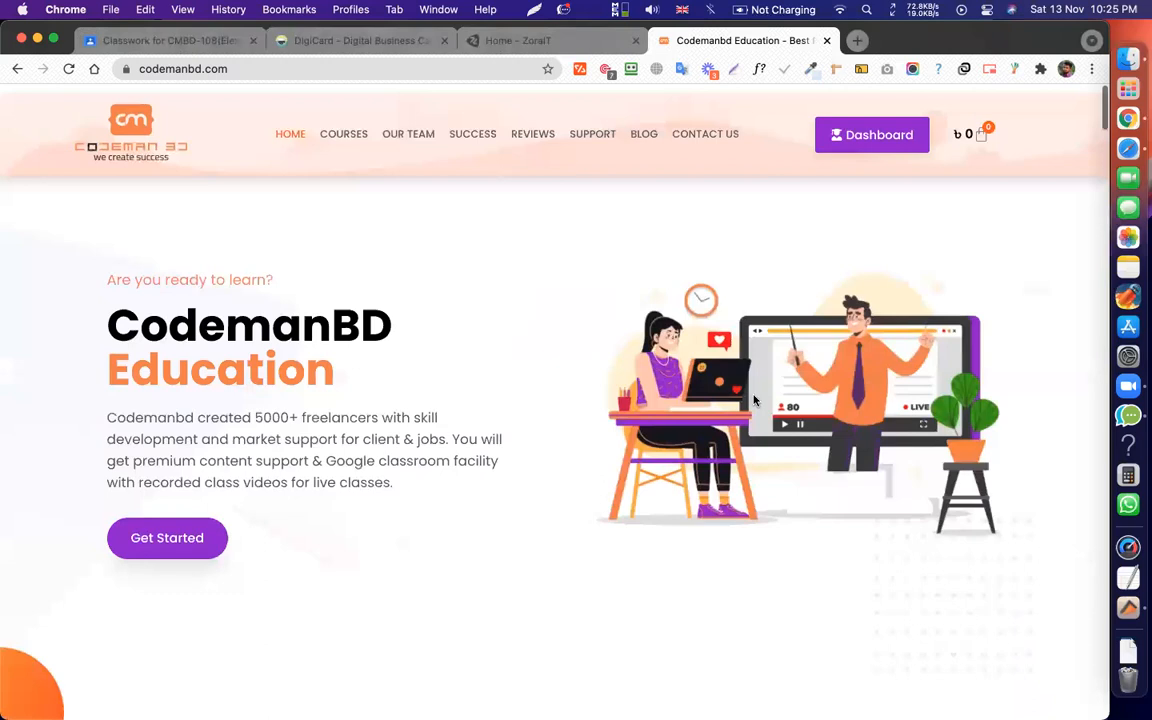
left_click(406, 150)
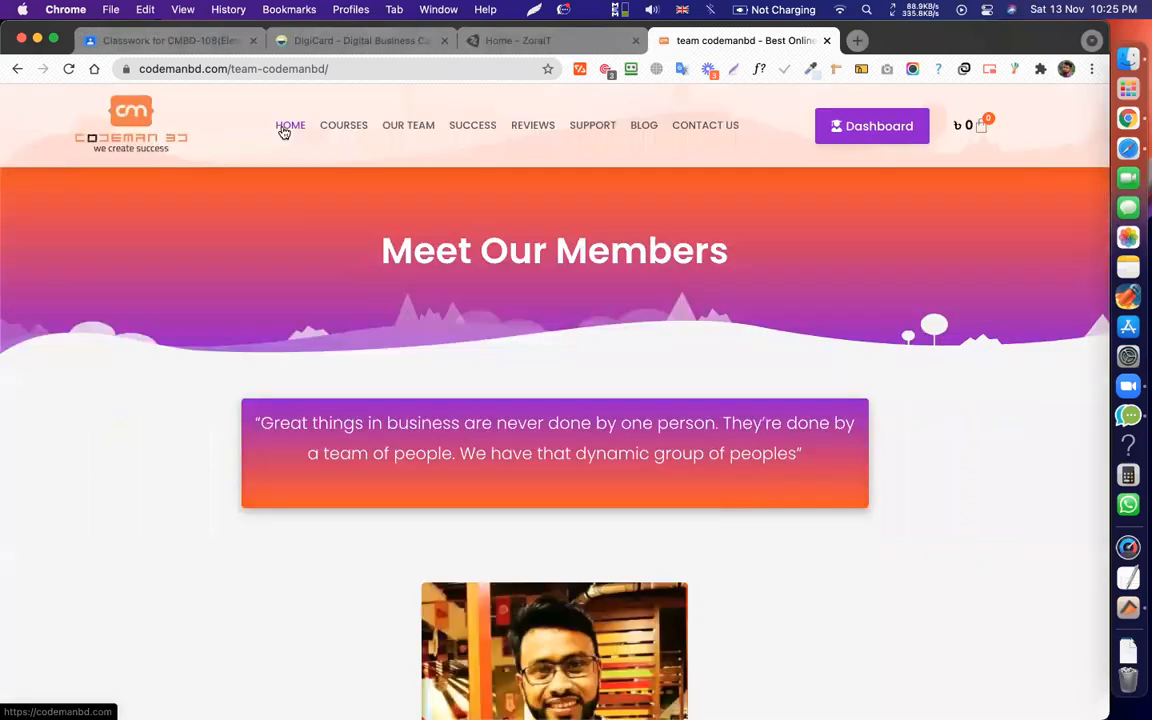
Return to the CodemanBD home page and scroll through it.
left_click(286, 128)
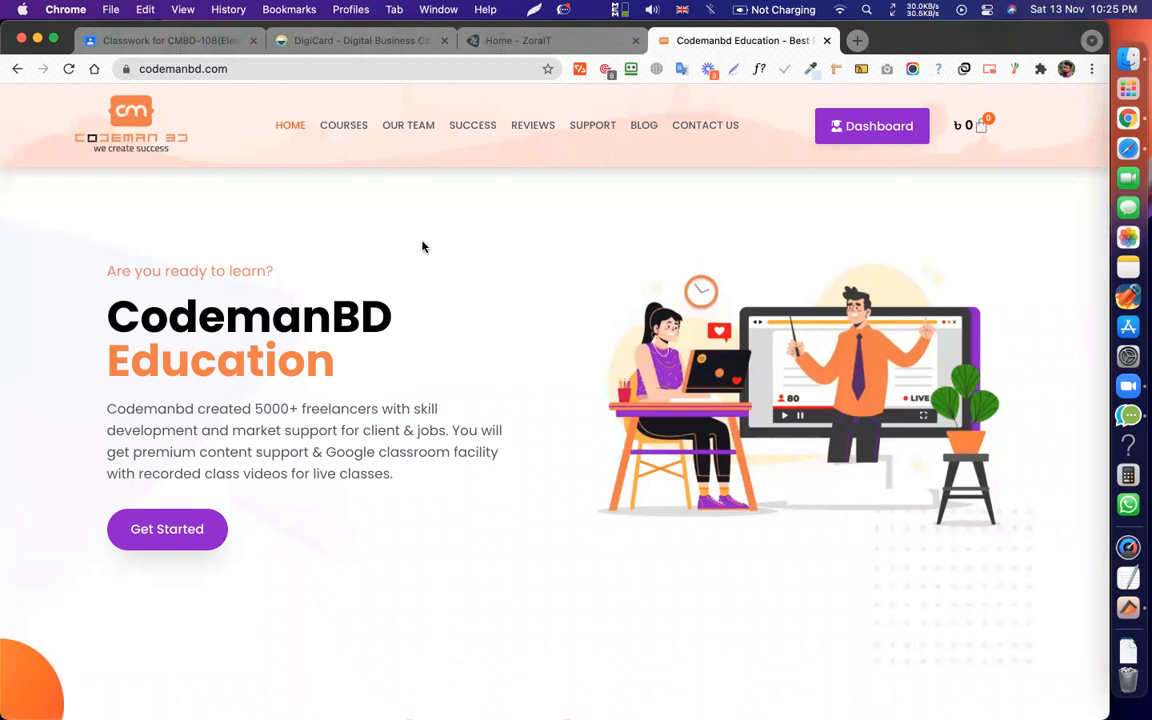
scroll(422, 247, "down", 20)
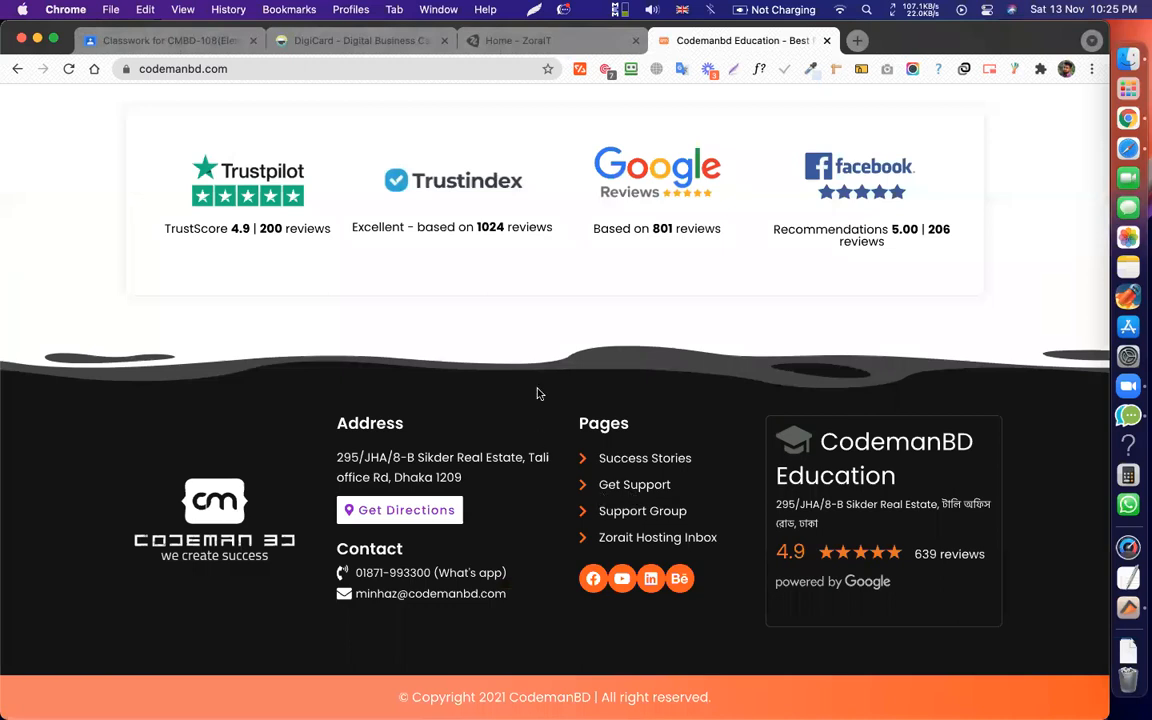
scroll(537, 393, "up", 20)
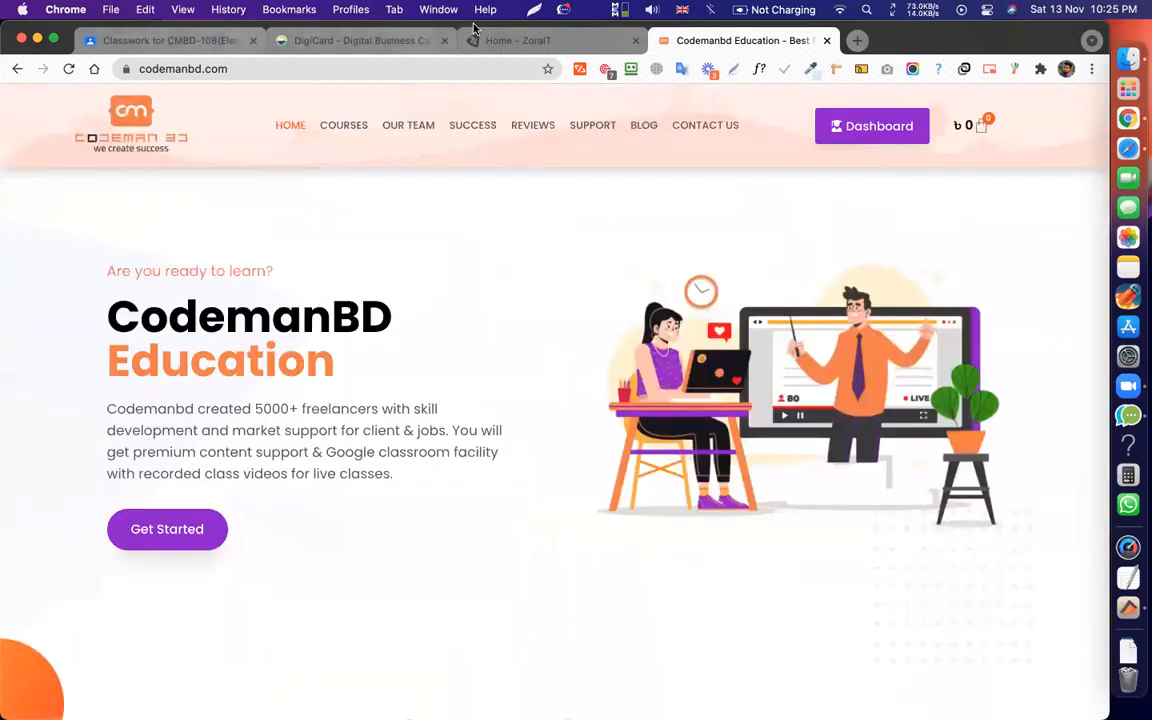
Open a new tab right of ZoraIT, load the cmbd108 wp-admin address, and move it left.
left_click(513, 42)
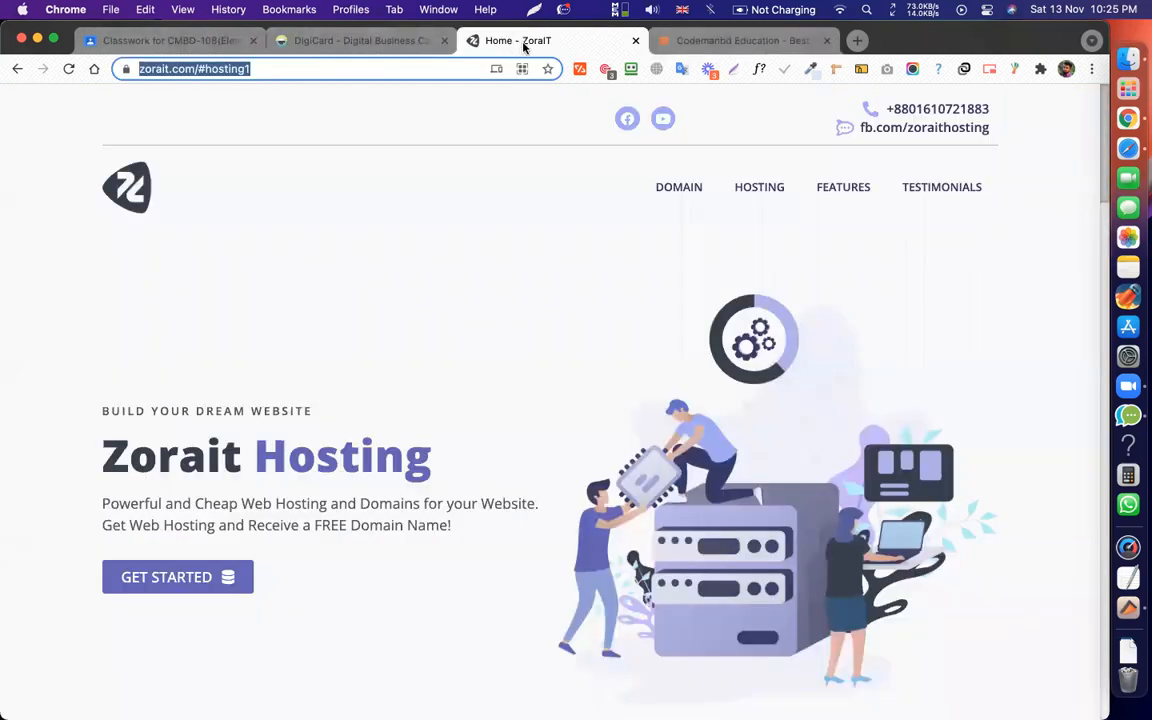
right_click(527, 46)
left_click(538, 47)
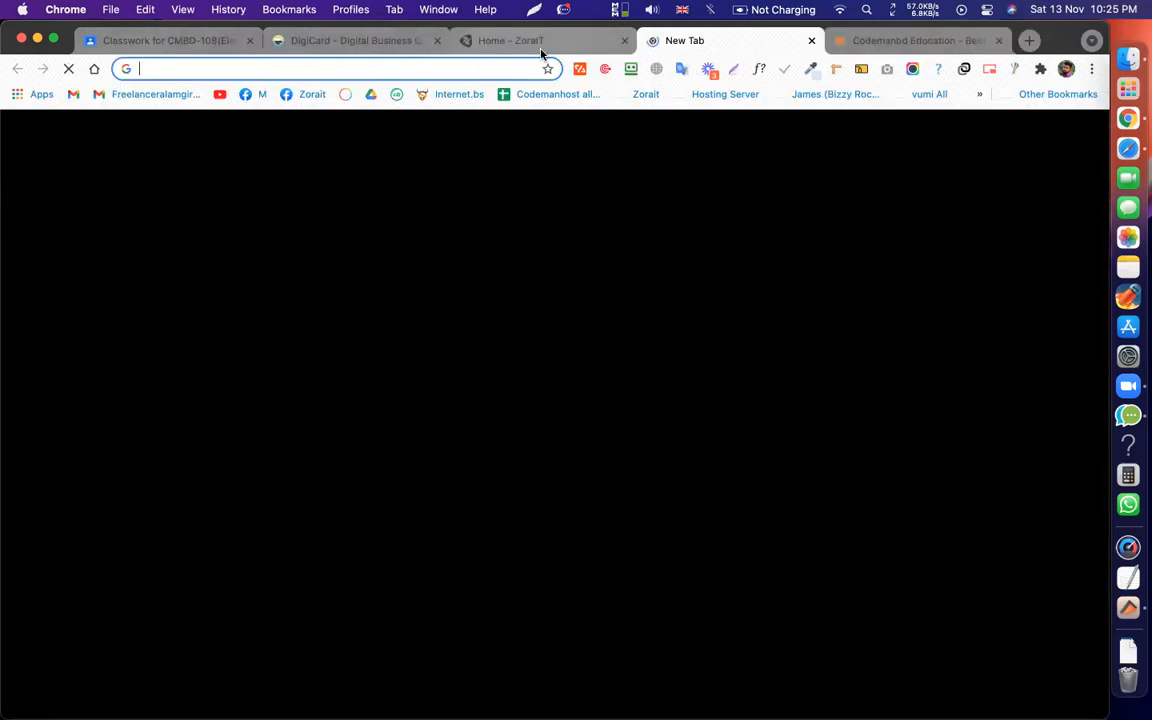
type("cmbd1")
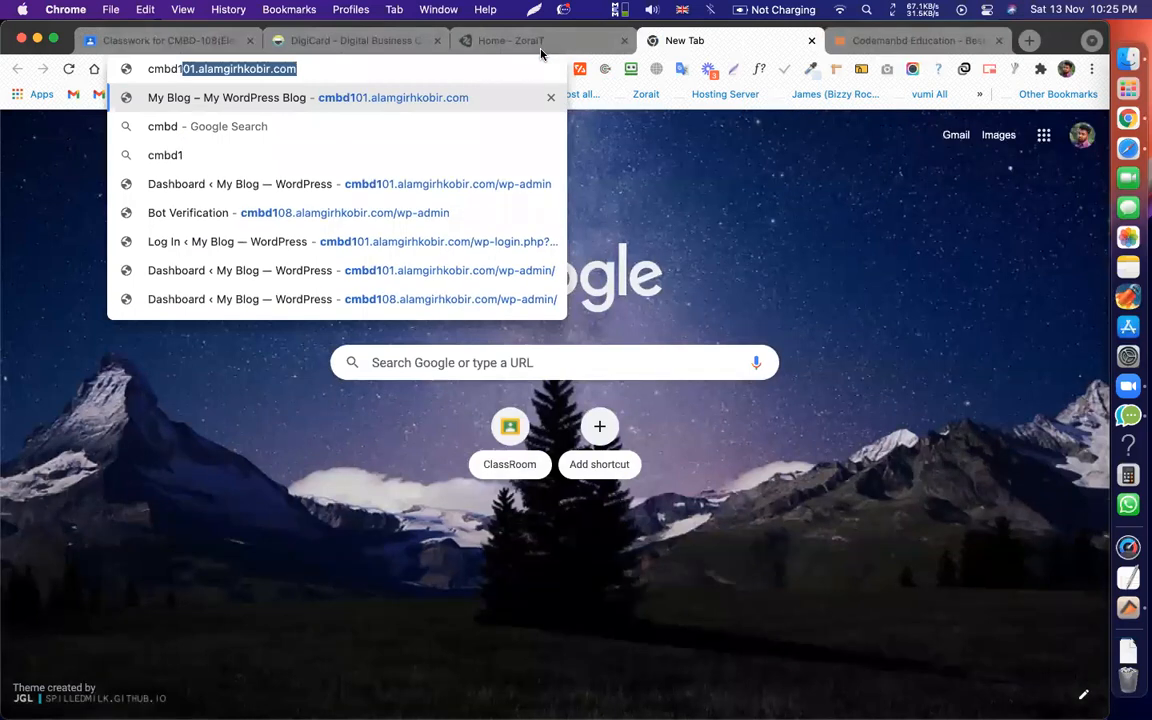
type("08")
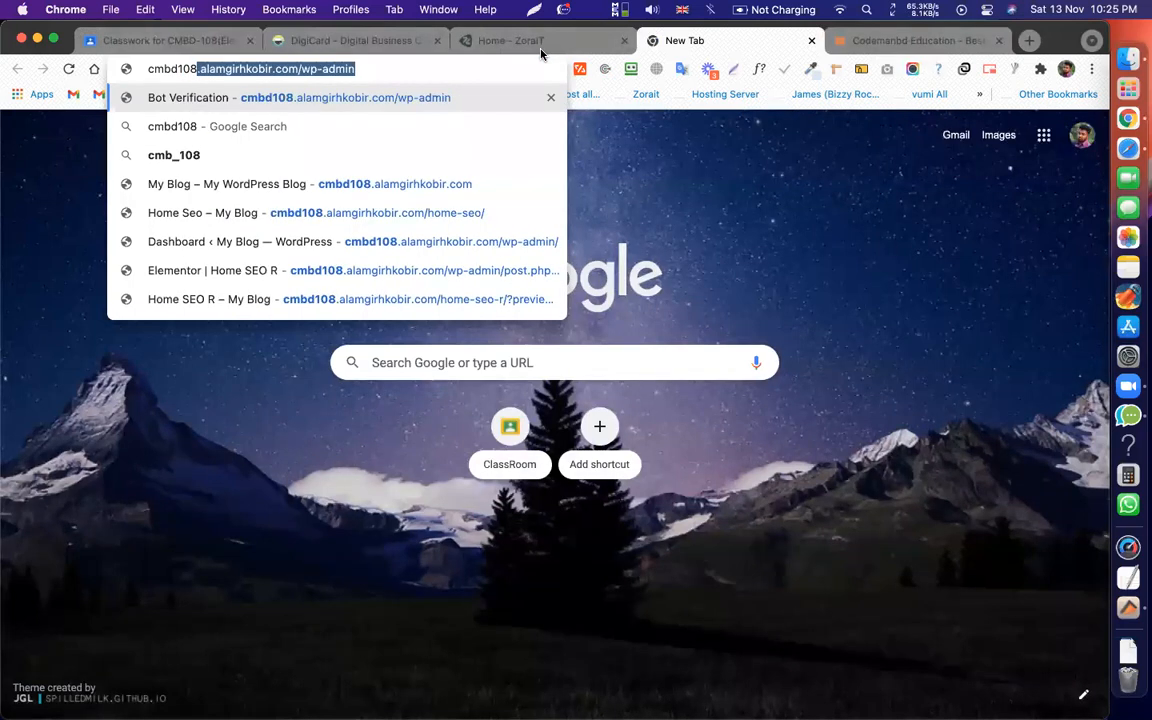
key("Return")
left_click_drag(728, 44, 347, 44)
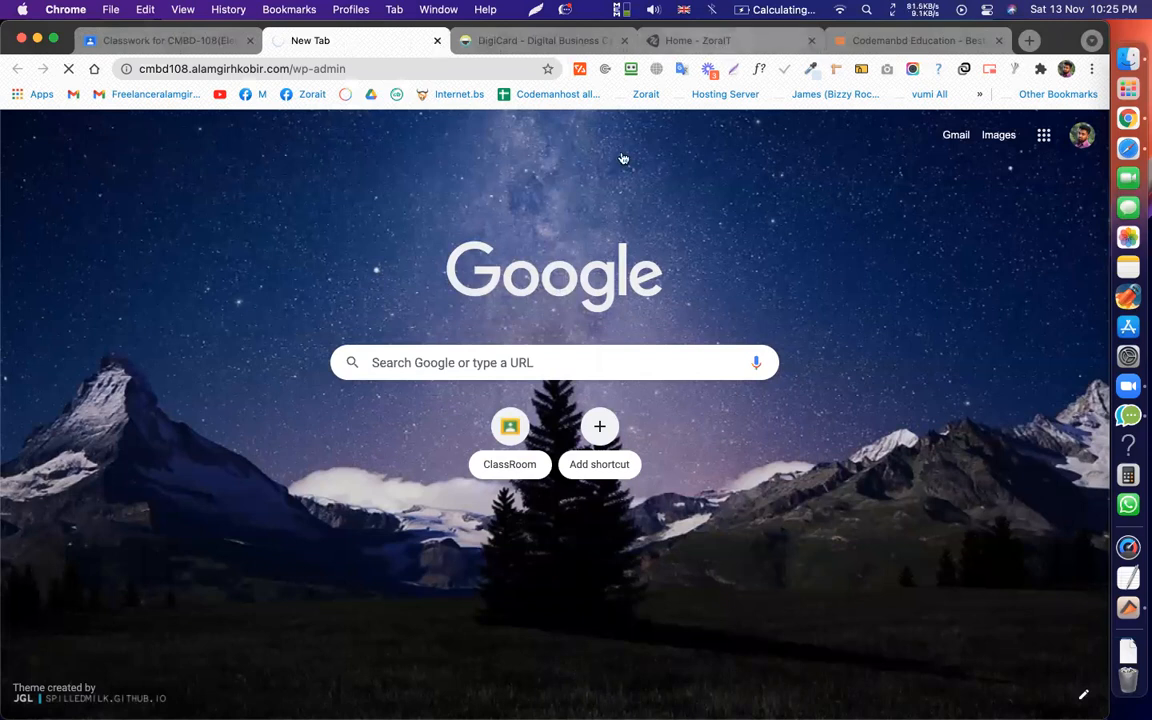
Close the ZoraIT tab and switch to the DigiCard tab.
left_click(697, 41)
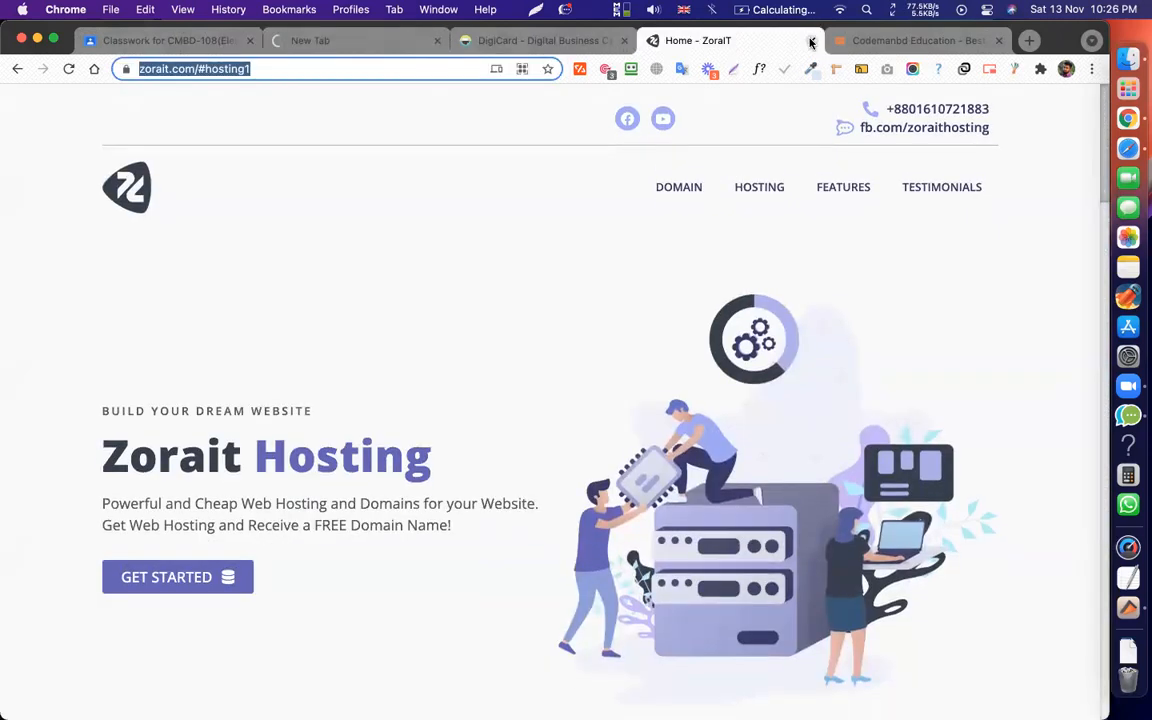
left_click(811, 41)
left_click(527, 41)
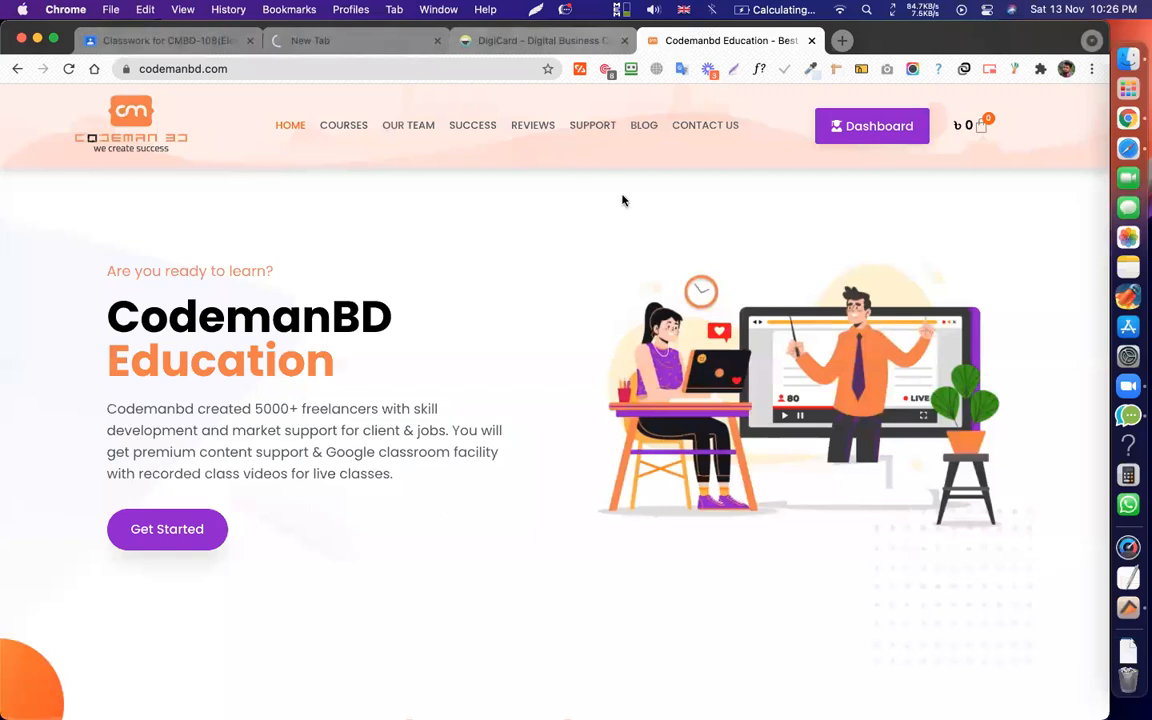
Jump through DigiCard's Features, Screenshots, Pricing, Download, Contact and Home sections.
left_click(619, 120)
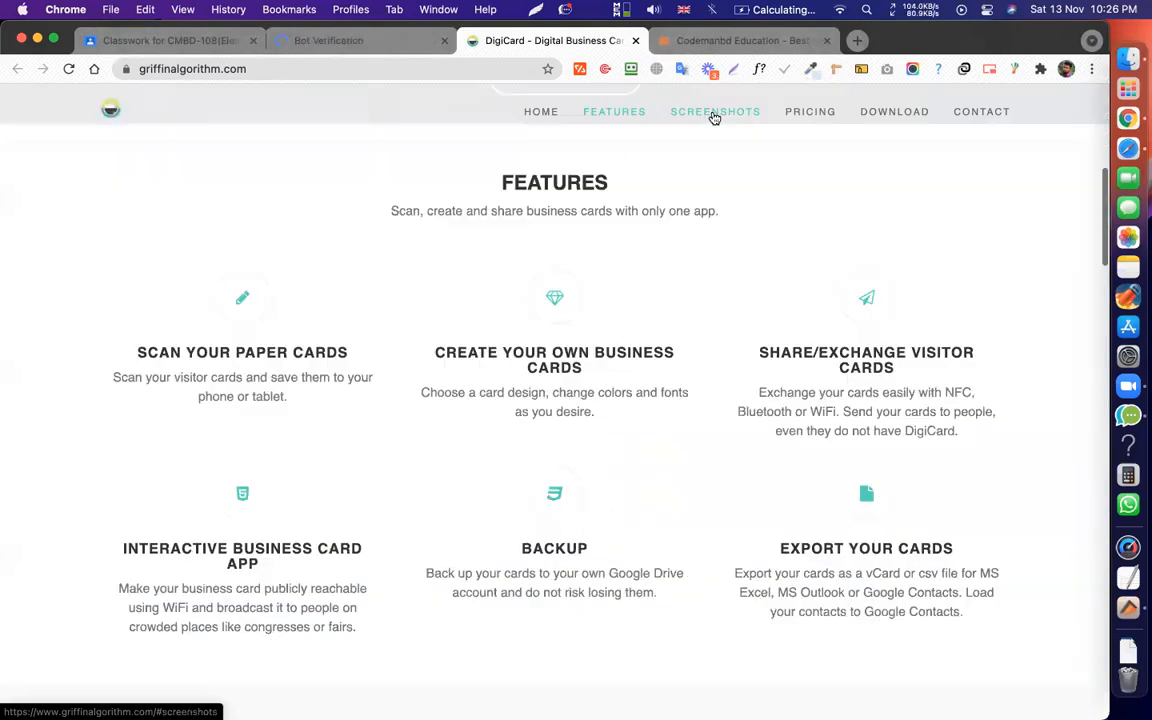
left_click(712, 115)
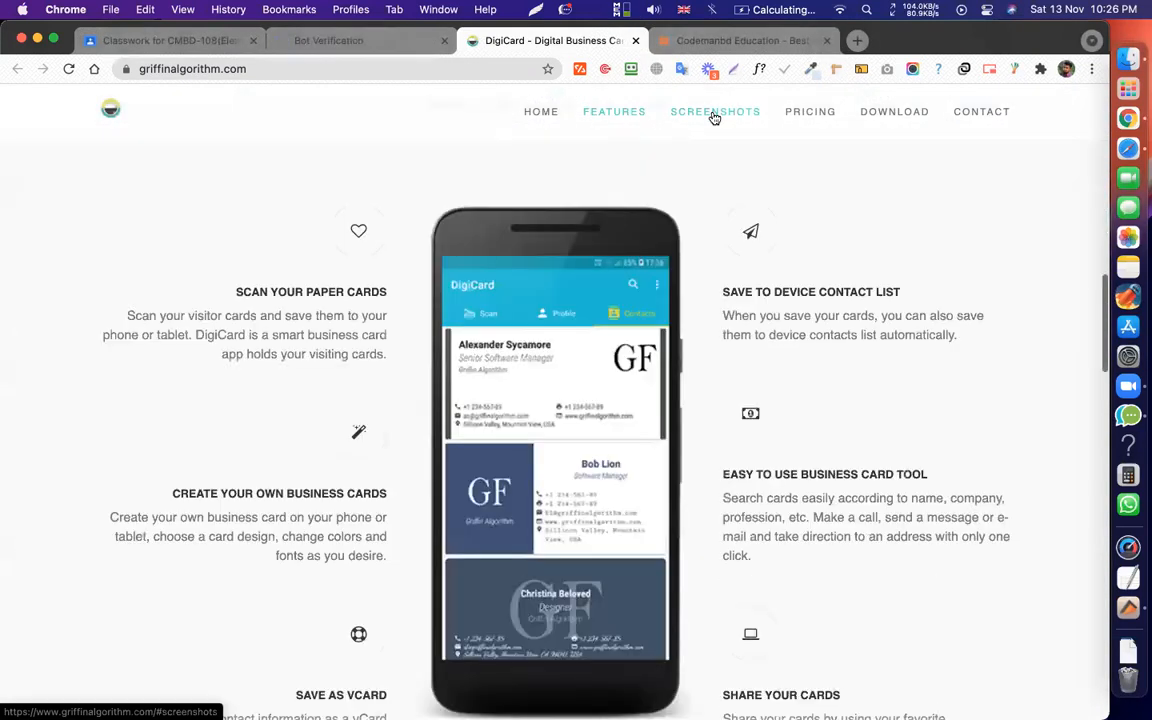
left_click(812, 113)
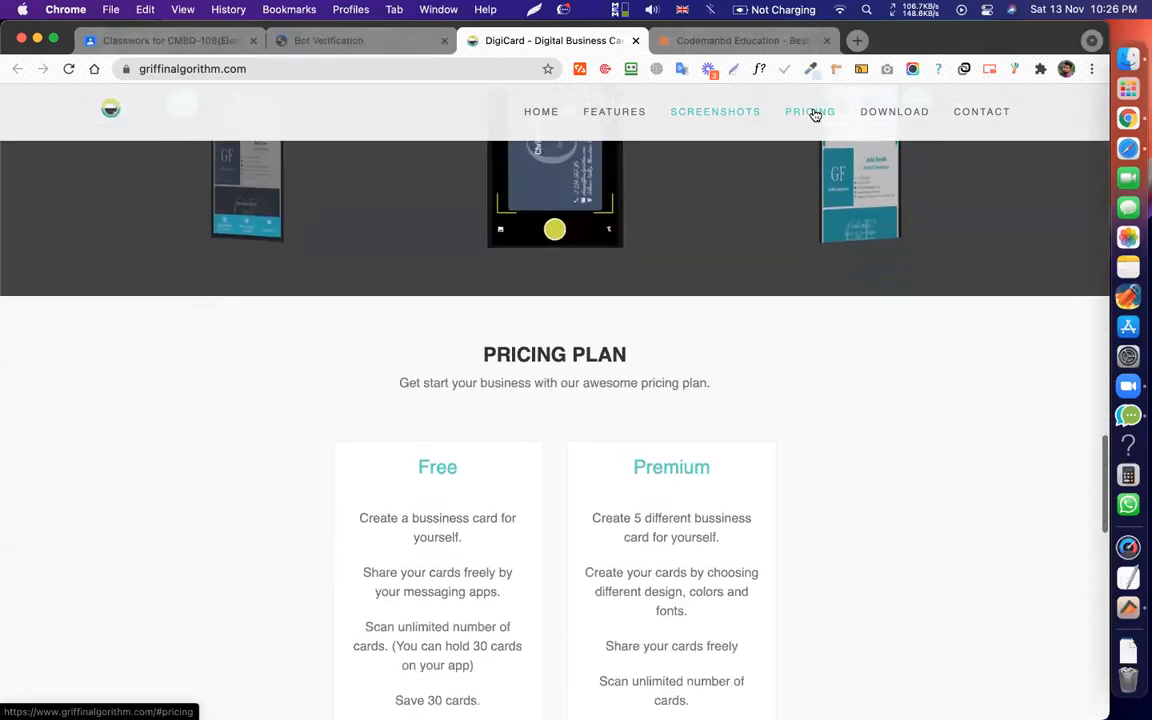
left_click(903, 116)
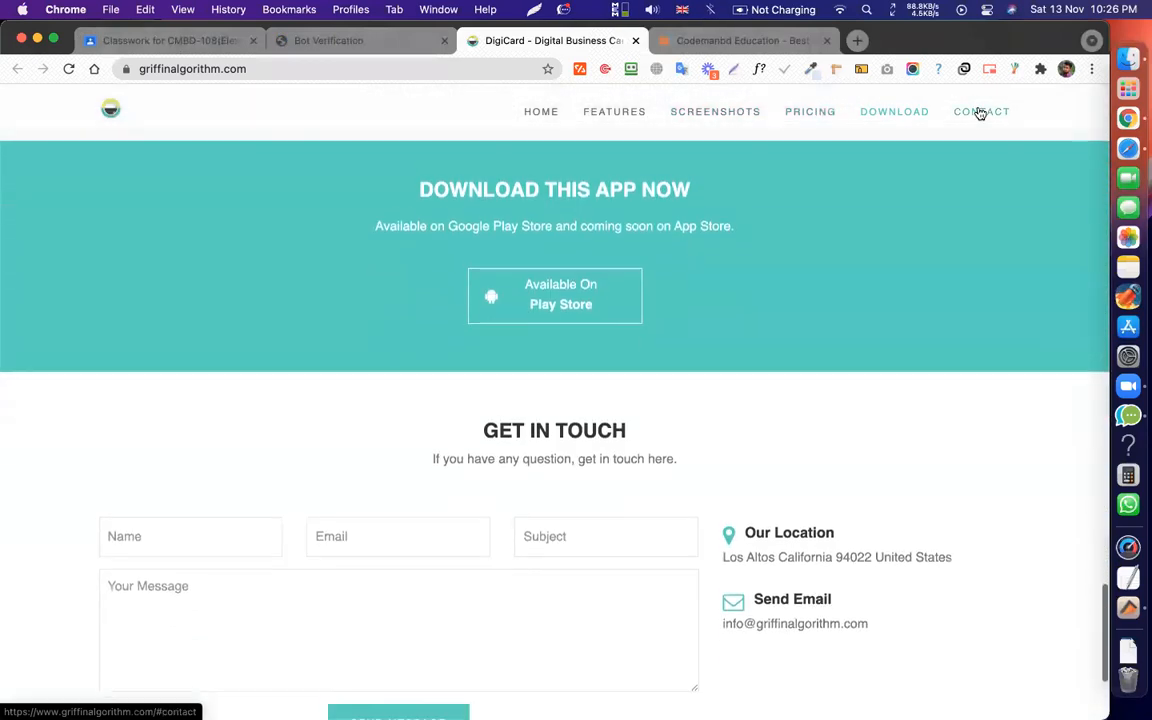
left_click(980, 113)
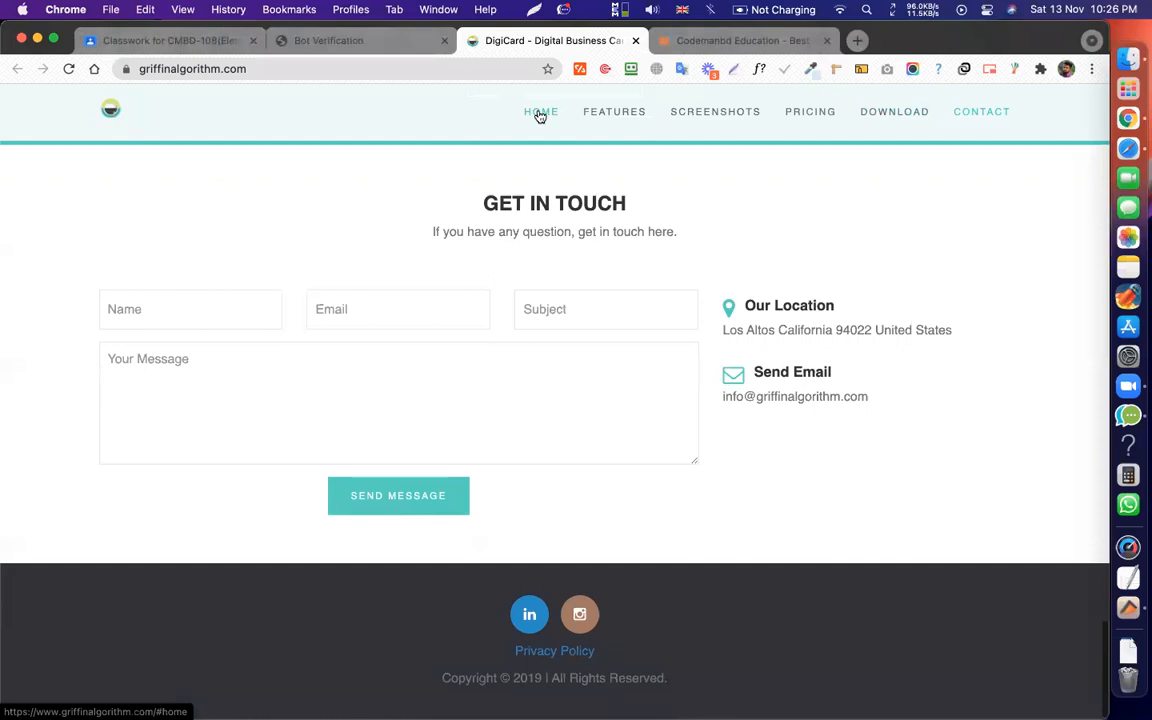
left_click(540, 114)
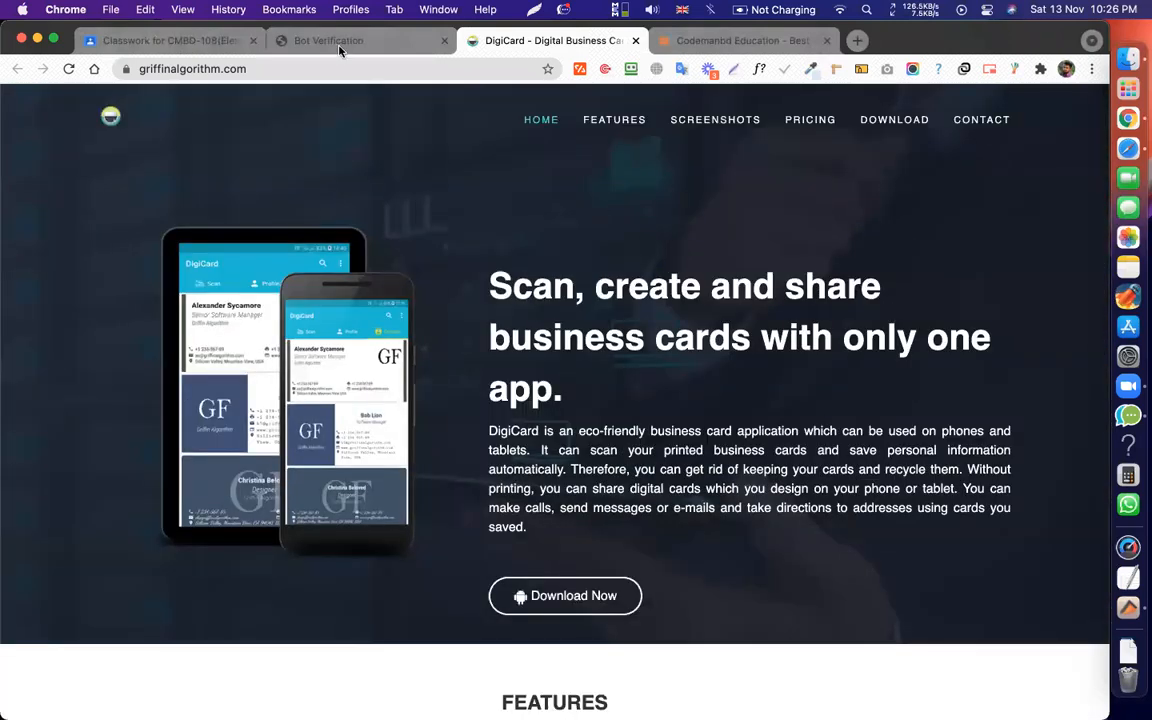
Start the robot check, revisit DigiCard's Features, Screenshots and Pricing, then return to verification.
left_click(339, 45)
left_click(448, 308)
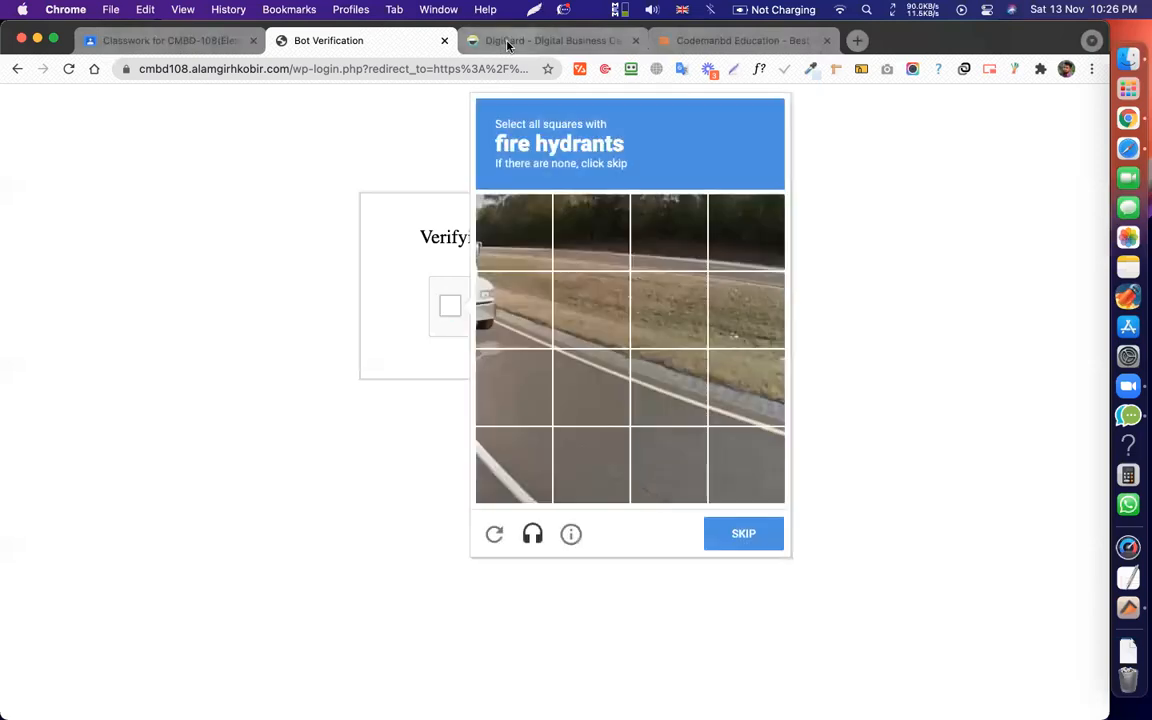
left_click(511, 40)
left_click(610, 117)
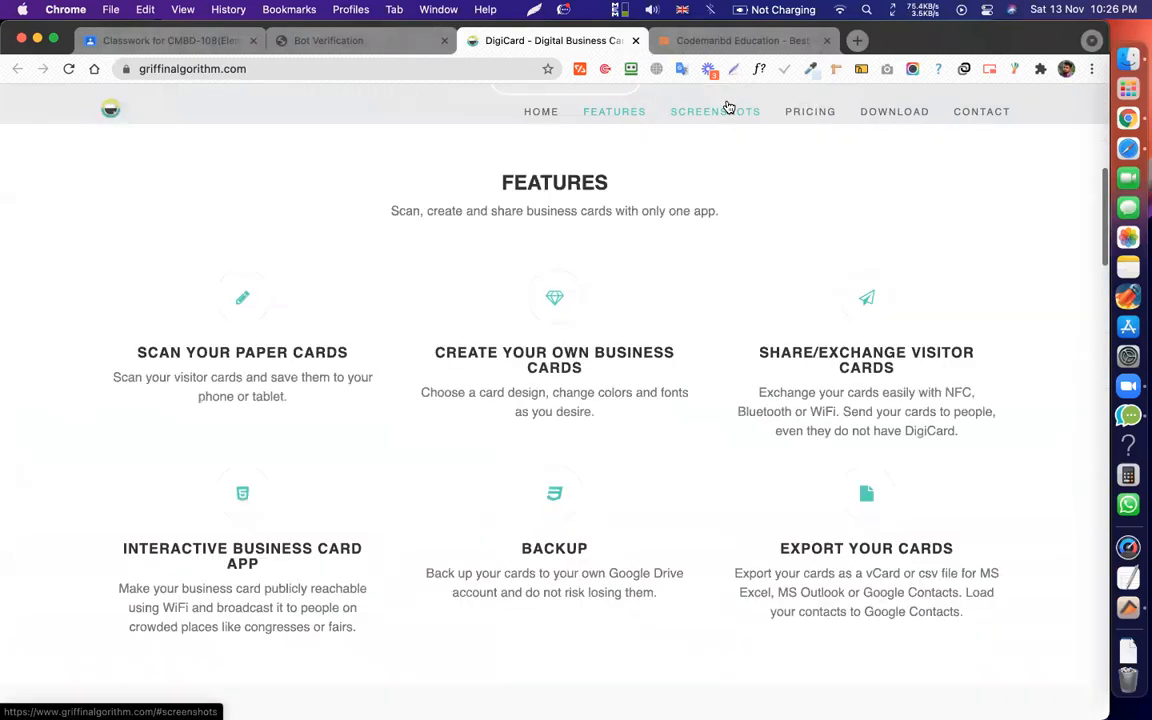
left_click(729, 107)
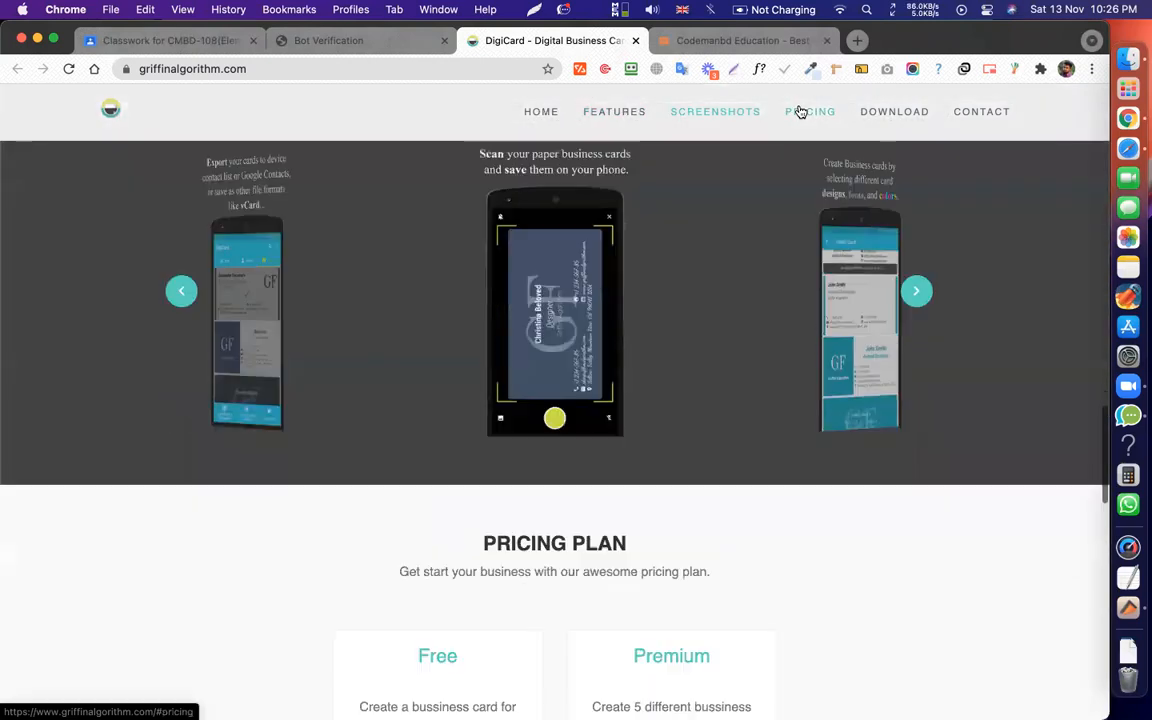
left_click(800, 112)
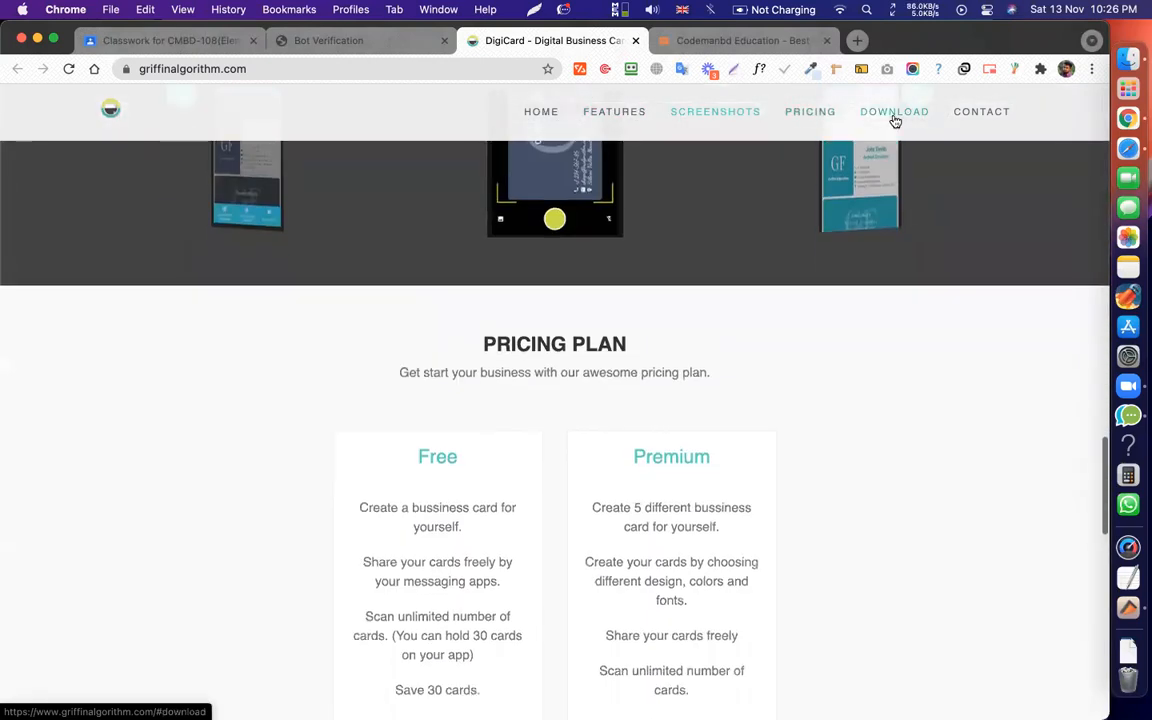
key("super+alt+Left")
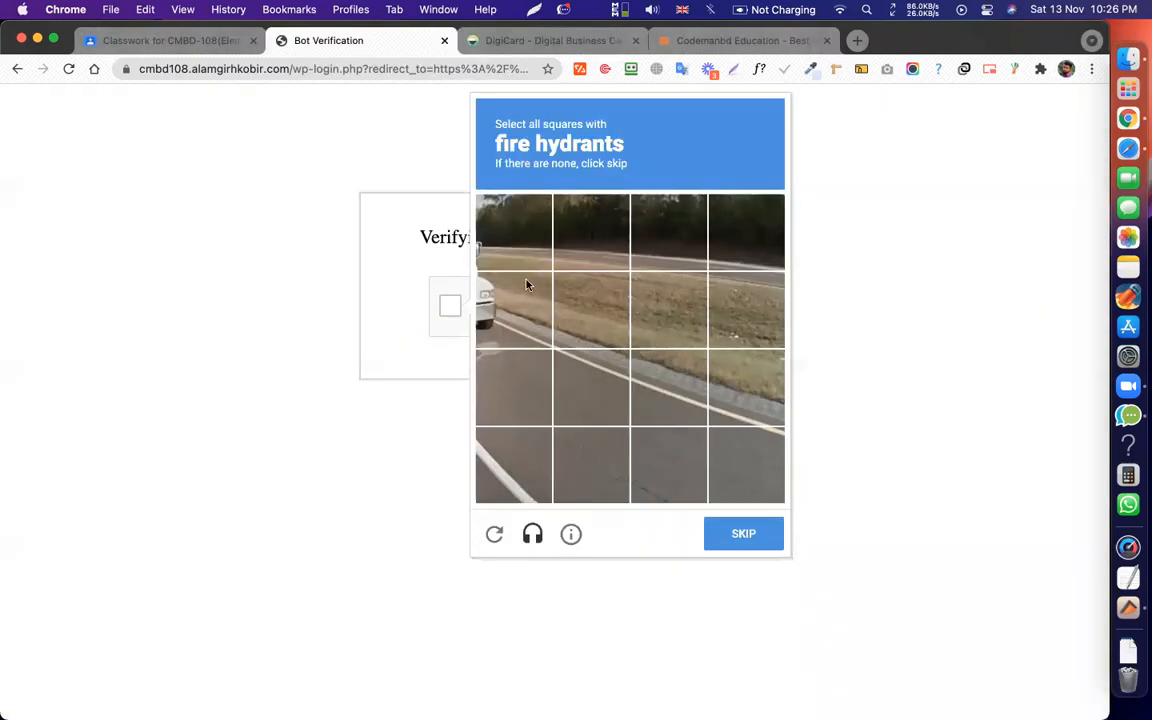
Get a new image challenge, select the traffic-light tiles, and submit with Verify.
left_click(761, 543)
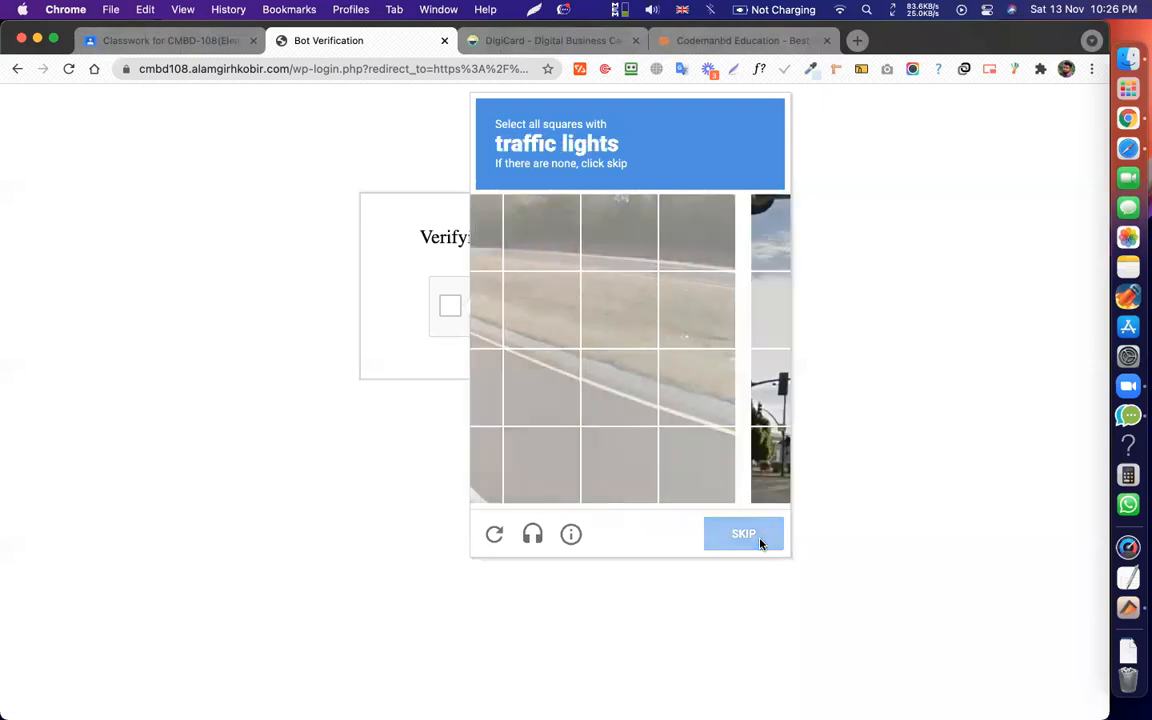
left_click(490, 215)
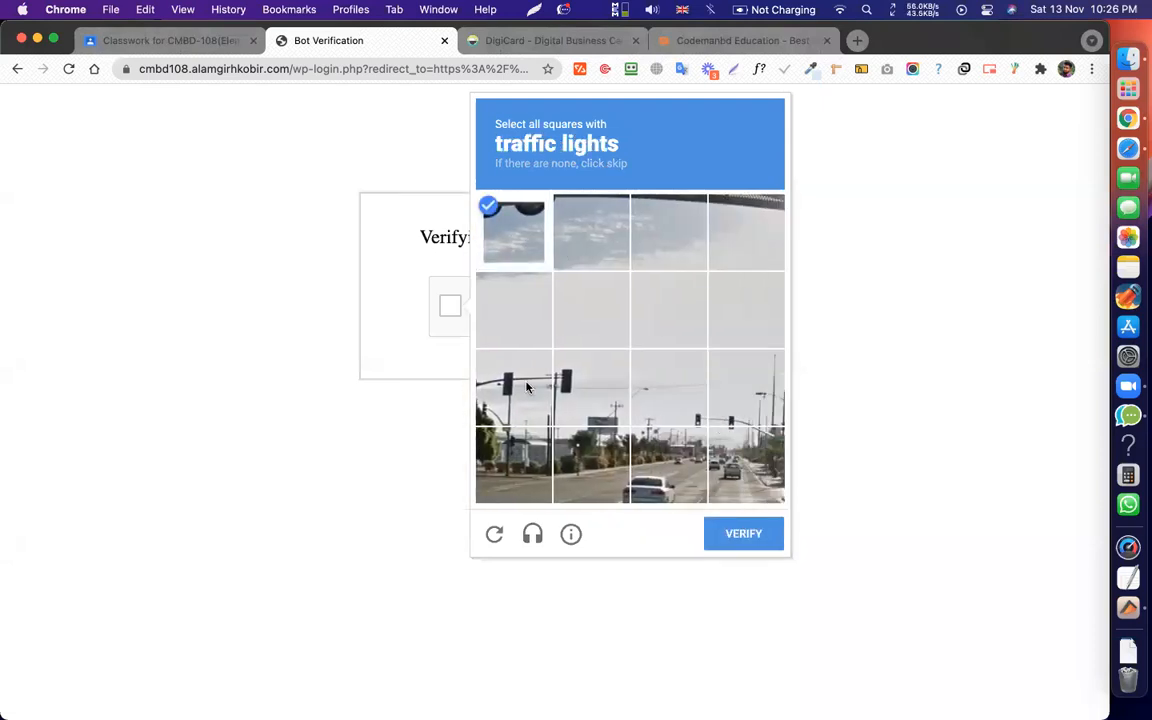
left_click(515, 385)
left_click(590, 406)
left_click(668, 388)
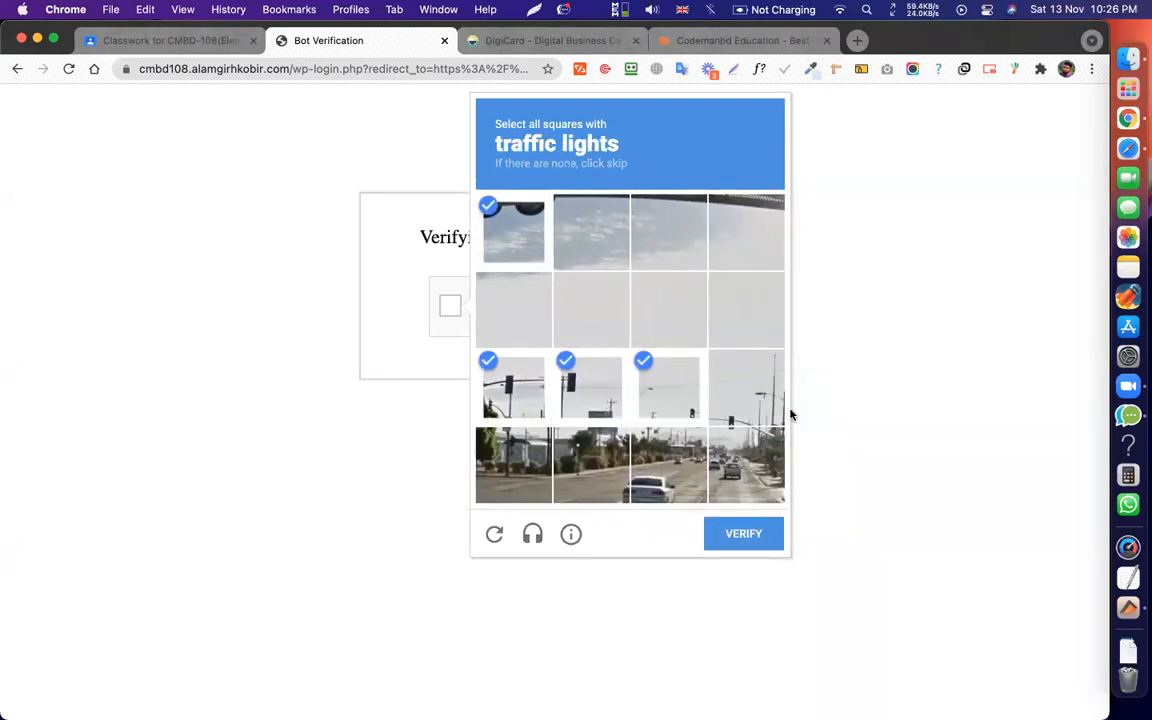
left_click(795, 411)
left_click(450, 306)
left_click(745, 400)
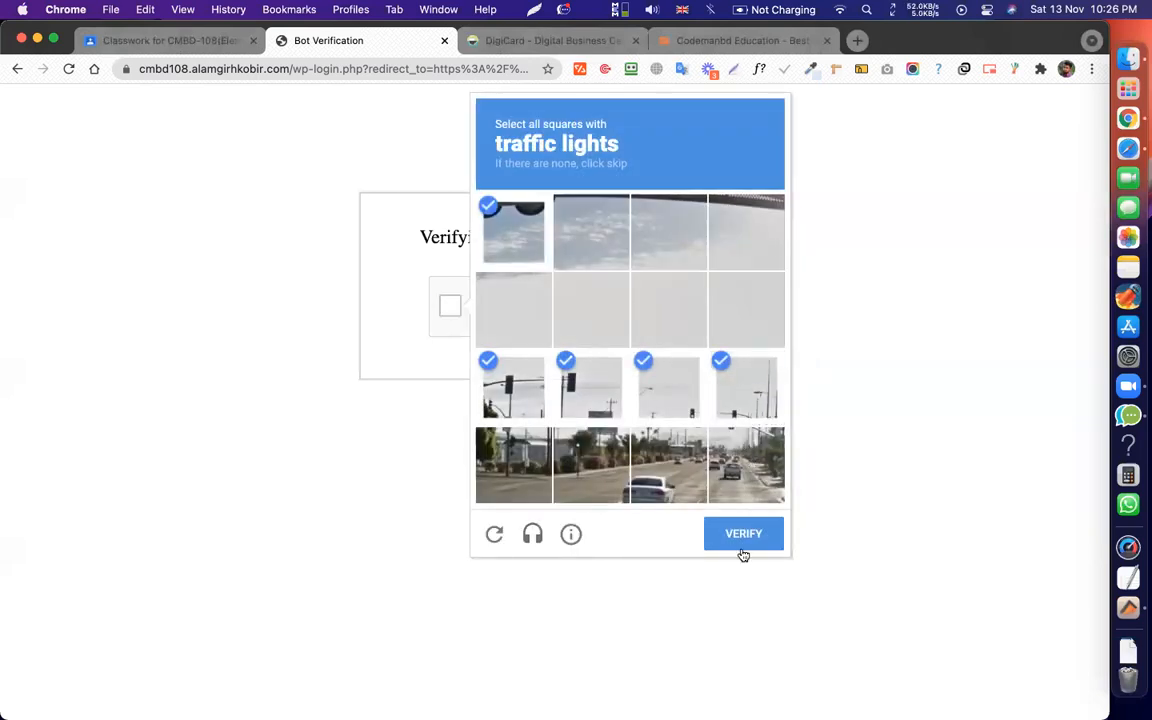
left_click(743, 548)
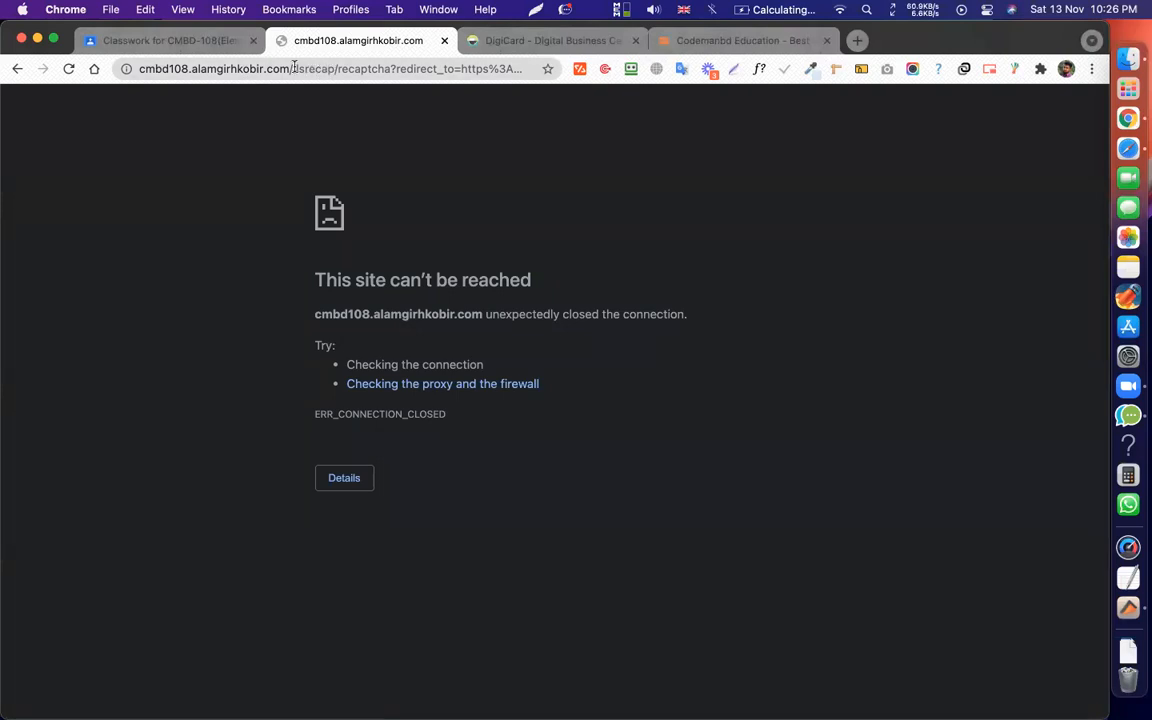
Edit the address to the site's /wp-admin and reload it.
left_click(290, 67)
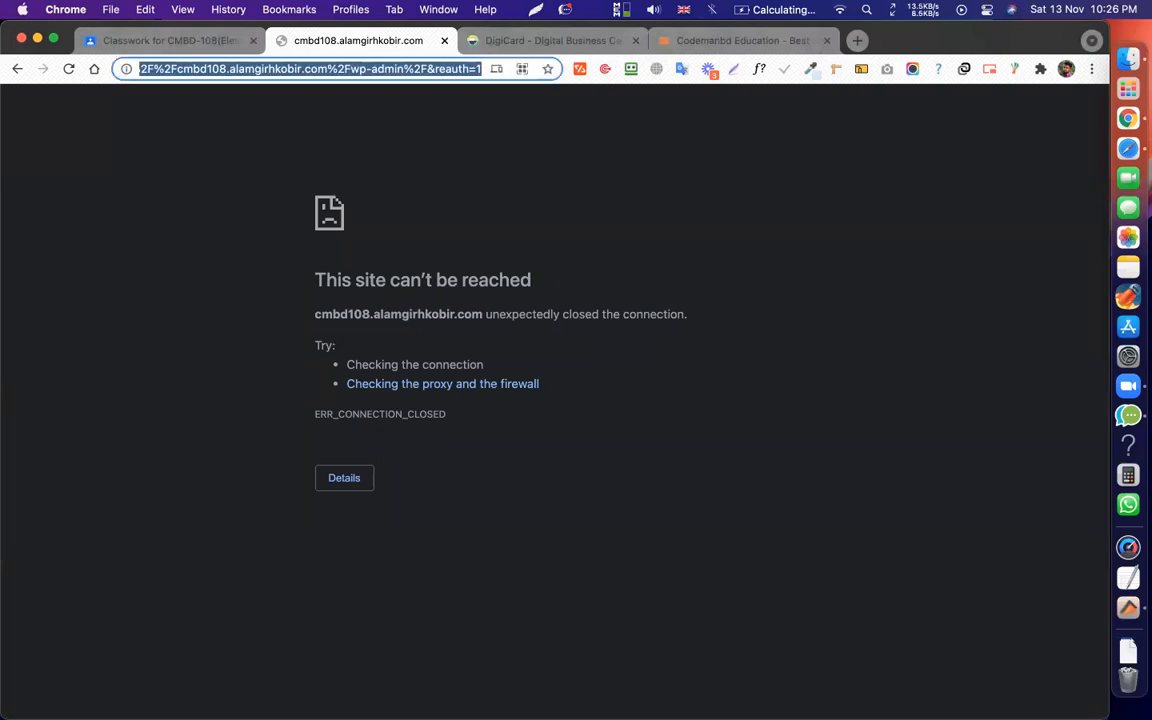
type("cmbd108.alamgirhkobir.com/")
type("wp-")
key("Return")
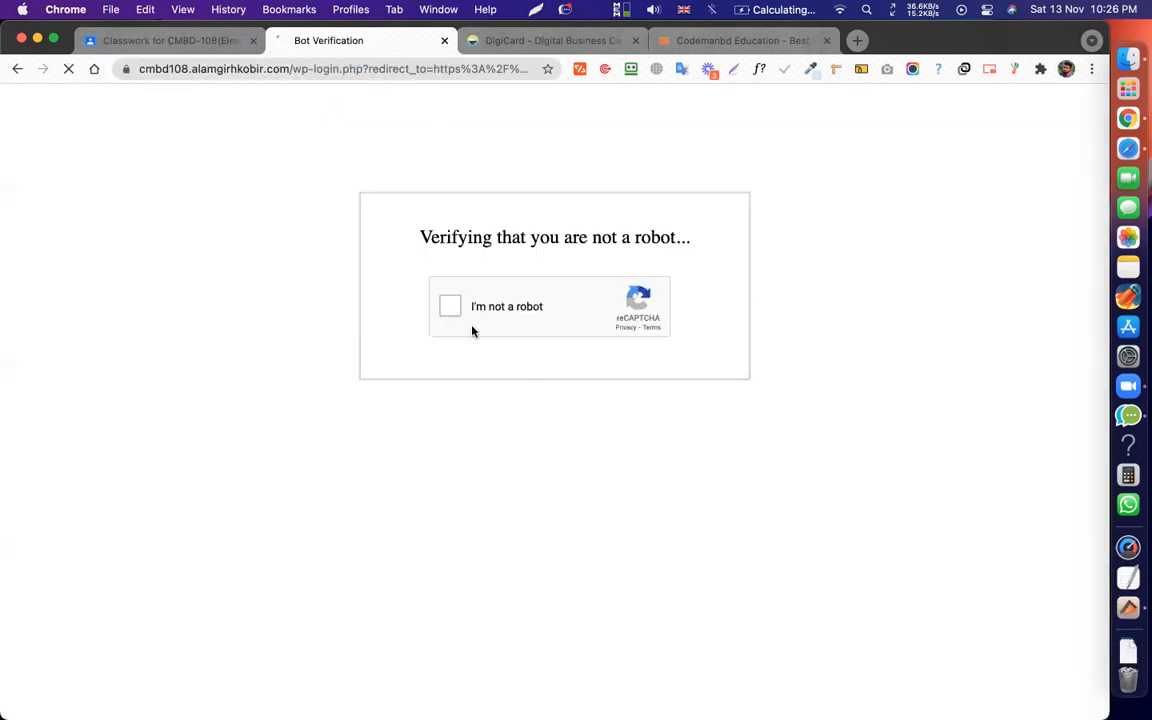
Tick the reCAPTCHA box and log in with the admin username and account password.
left_click(443, 305)
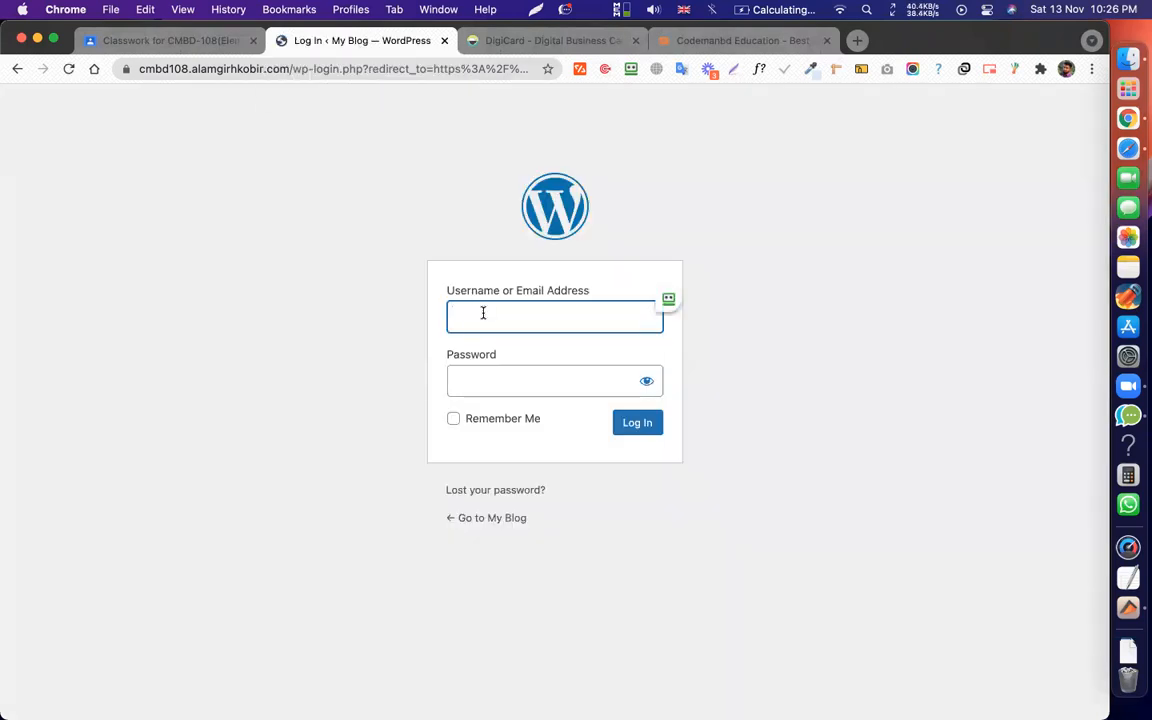
type("admin")
key("Tab")
type("****")
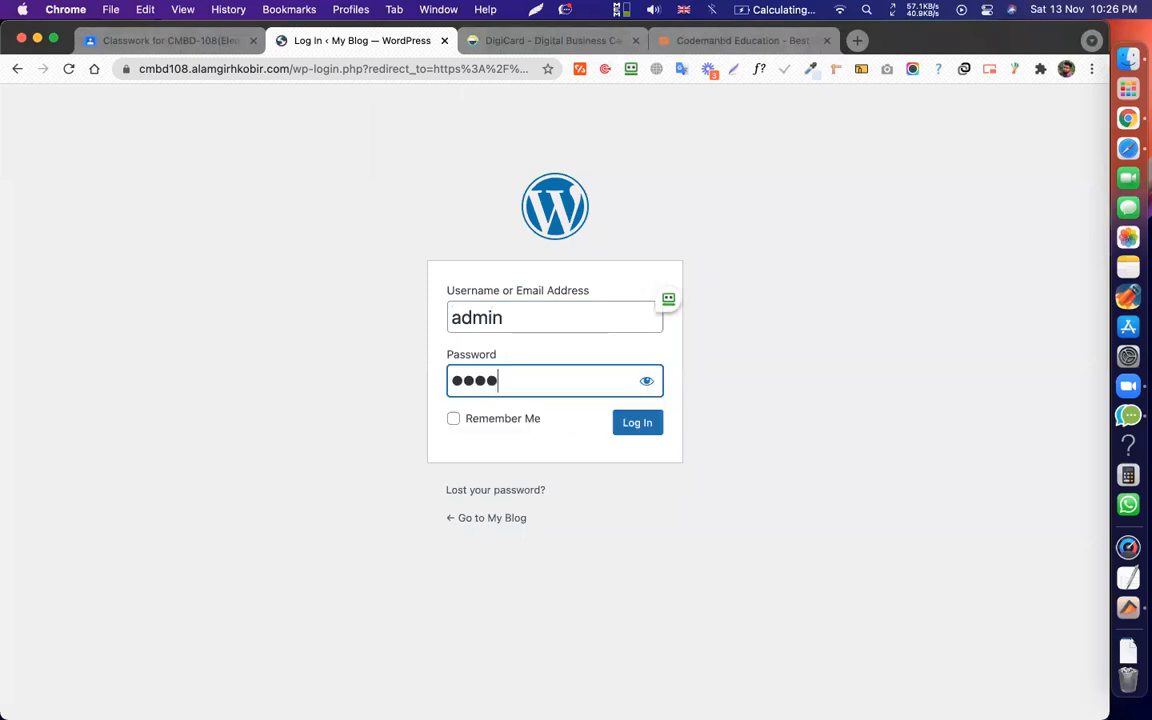
key("Return")
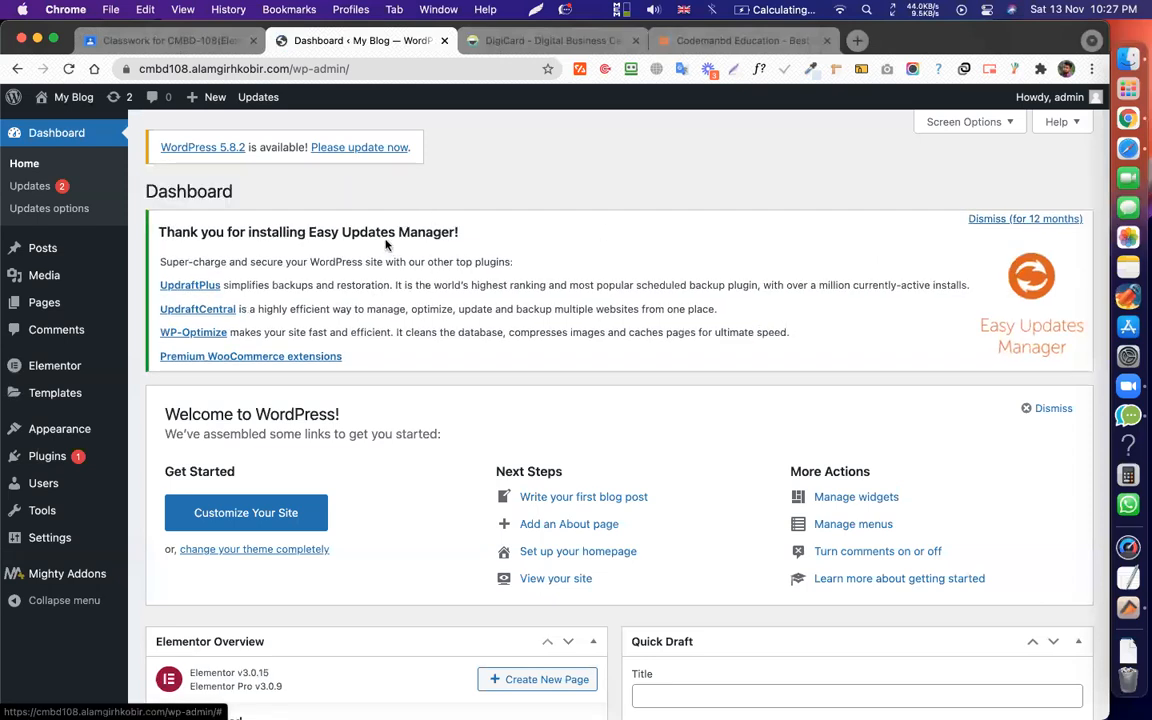
left_click(385, 244)
scroll(385, 244, "down", 10)
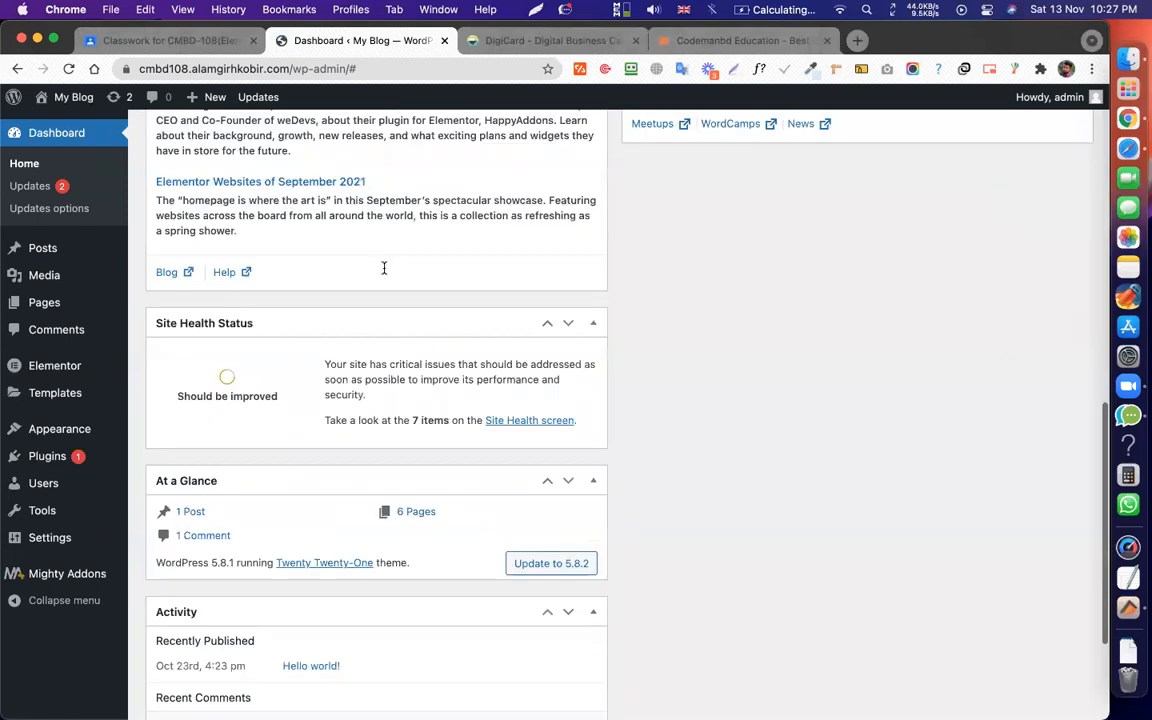
left_click_drag(383, 268, 446, 275)
left_click(457, 262)
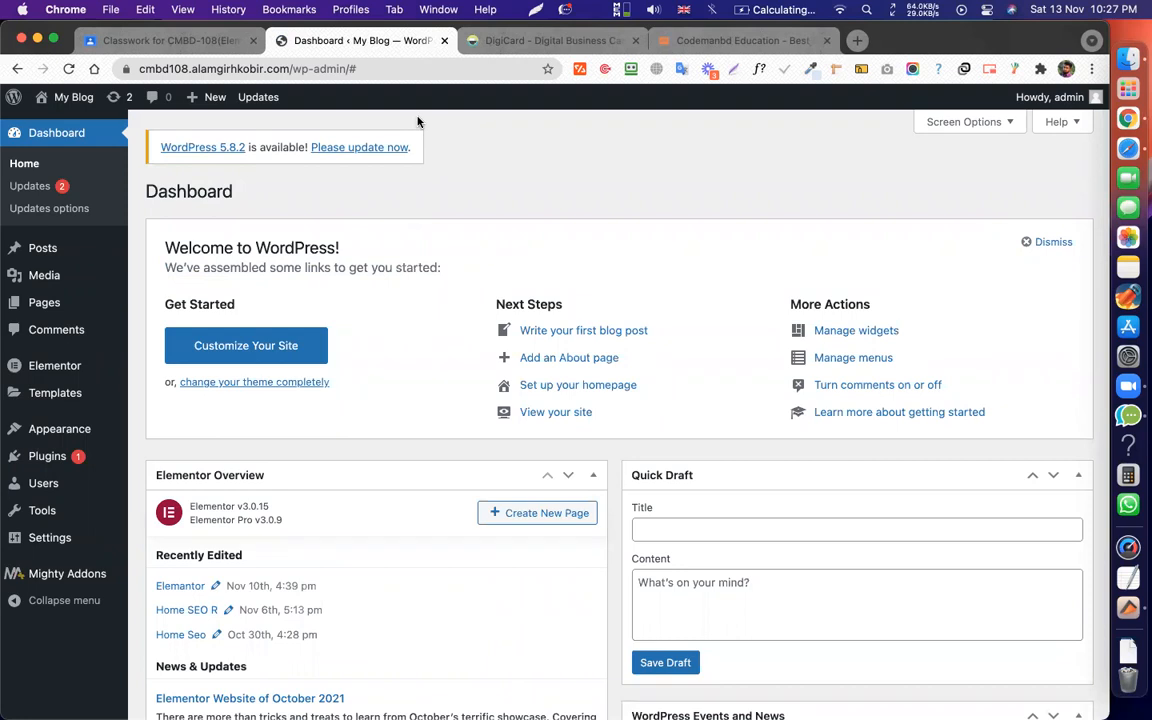
left_click(1041, 10)
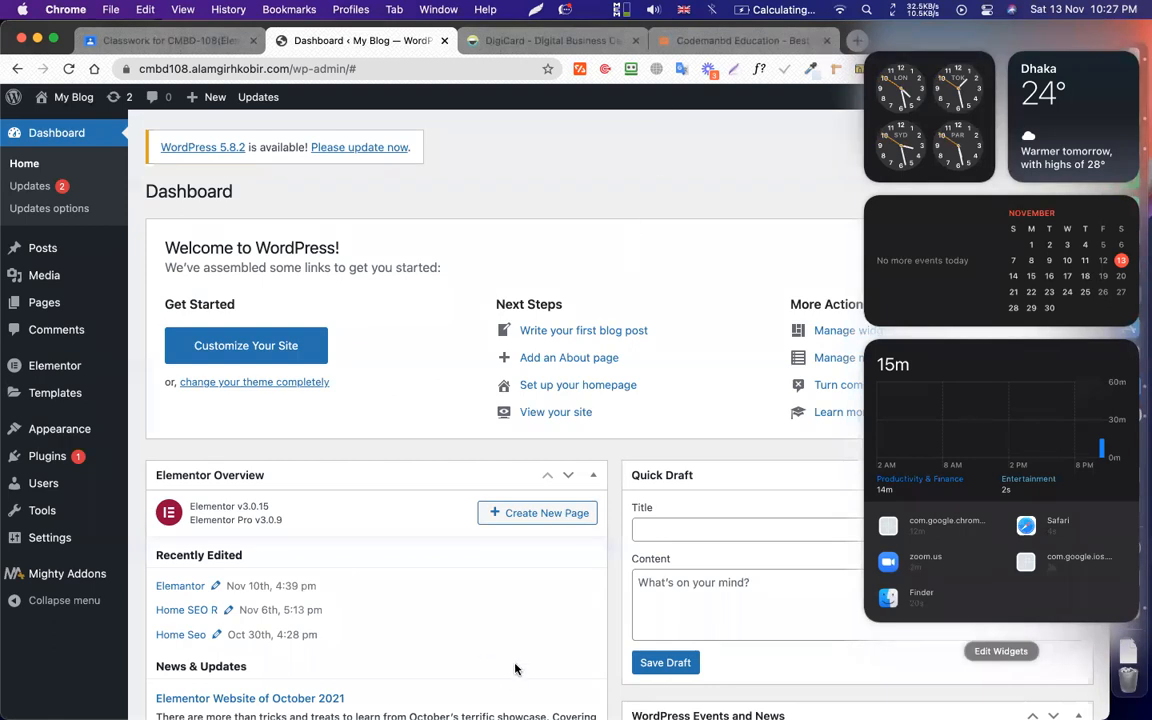
left_click(576, 285)
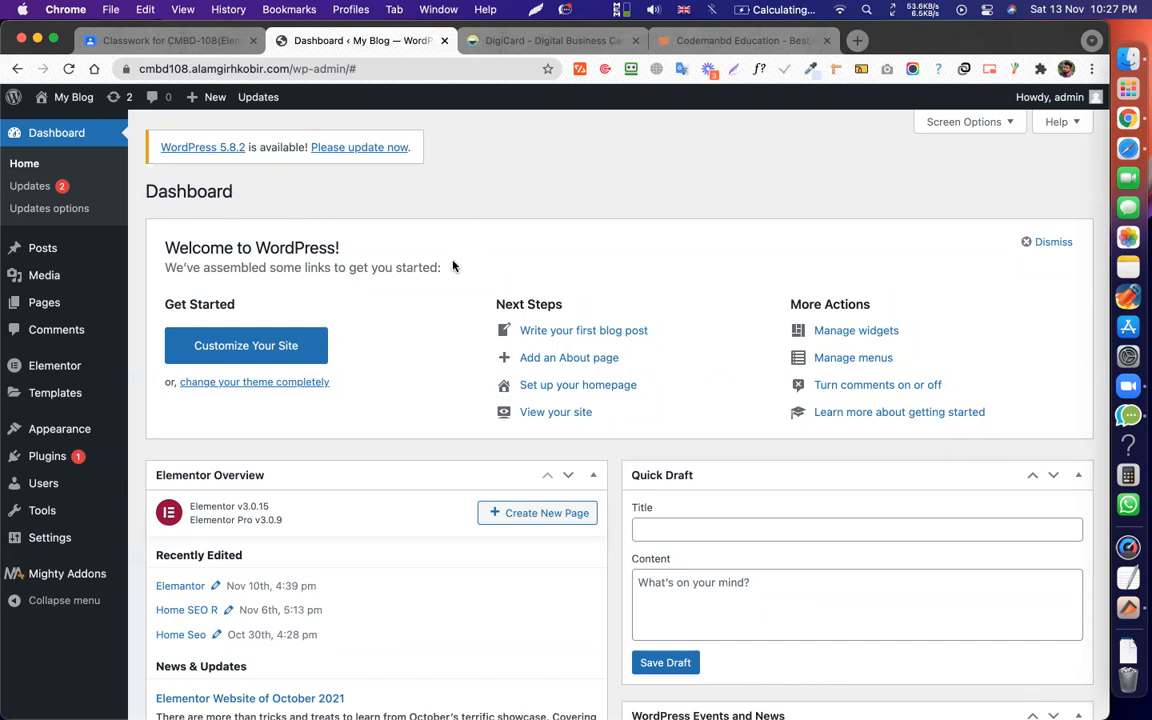
left_click(484, 42)
scroll(500, 231, "up", 10)
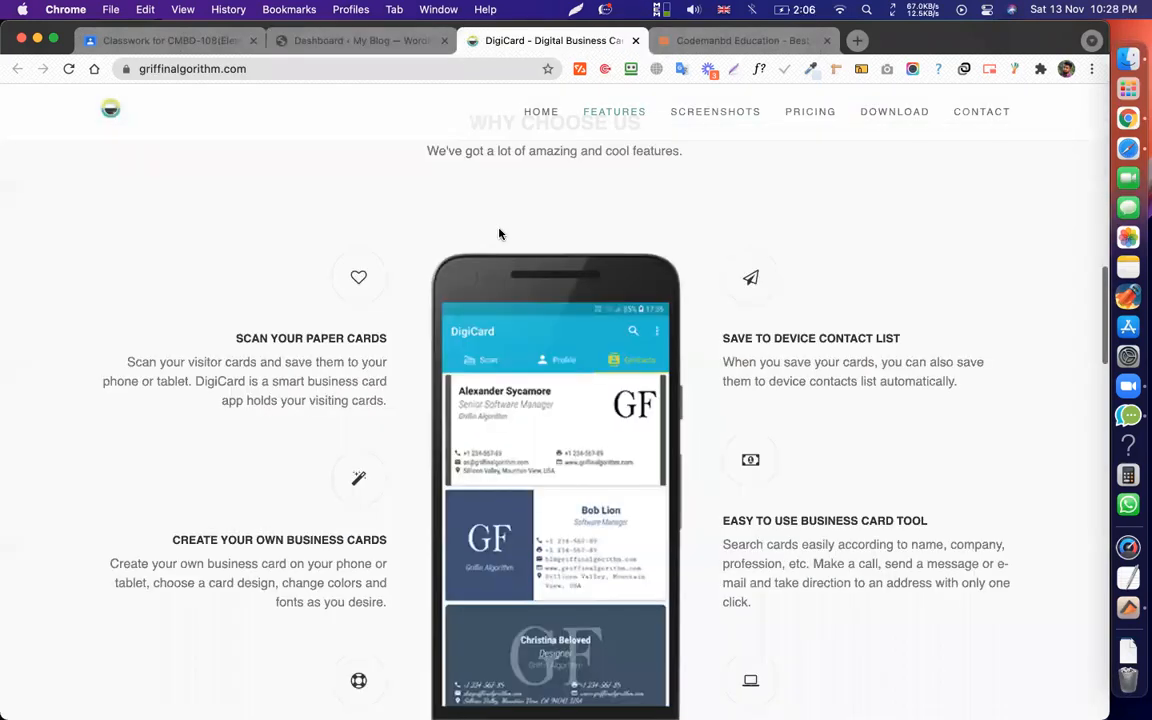
scroll(527, 264, "up", 5)
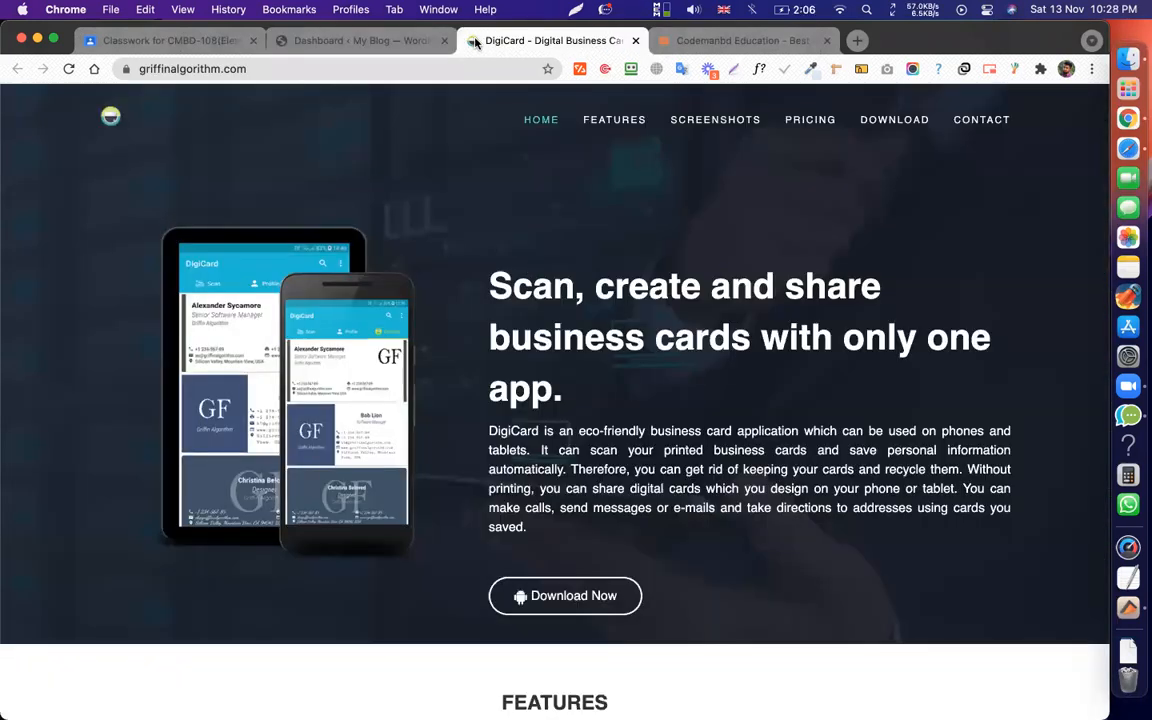
left_click(404, 44)
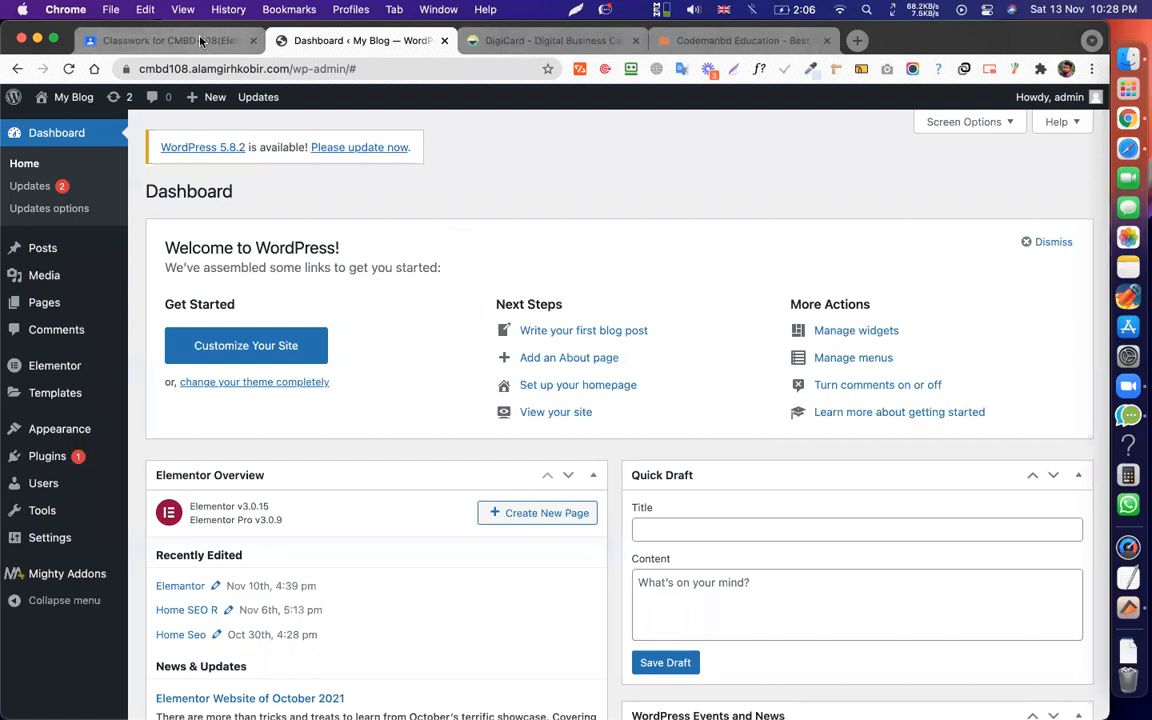
left_click(236, 49)
left_click(289, 40)
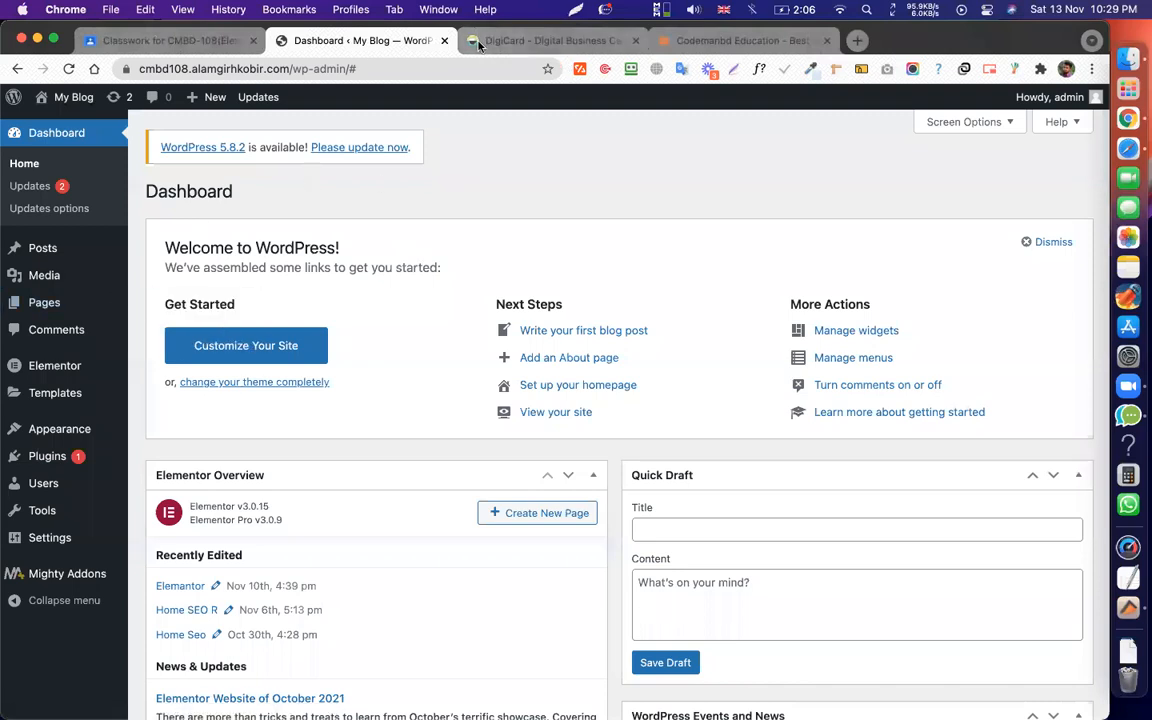
Open the Pages list, view the live site in a new tab, and return.
left_click(45, 300)
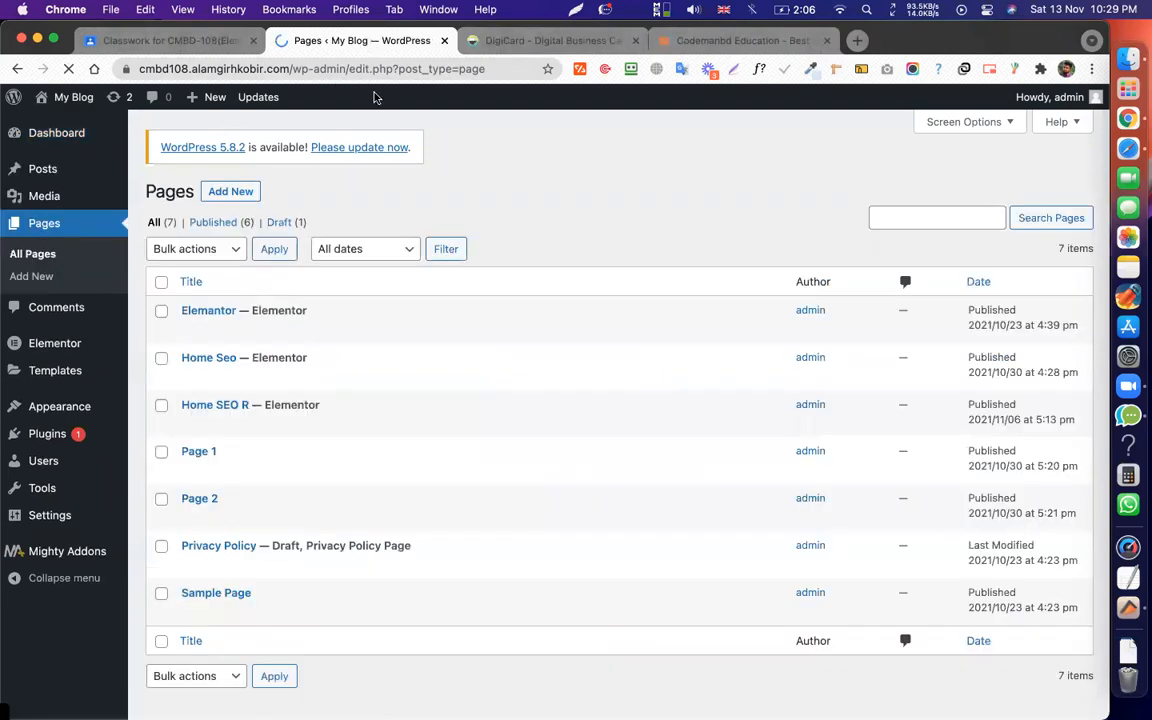
scroll(355, 560, "down", 1)
scroll(355, 570, "up", 1)
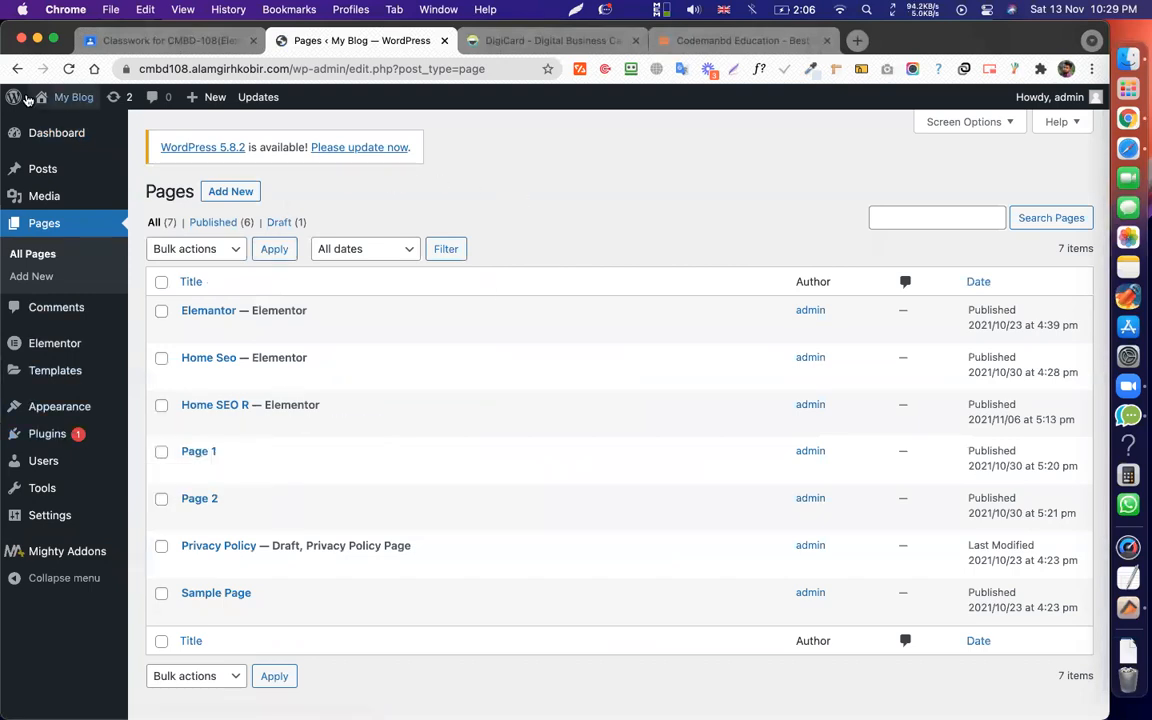
left_click(60, 125, "super")
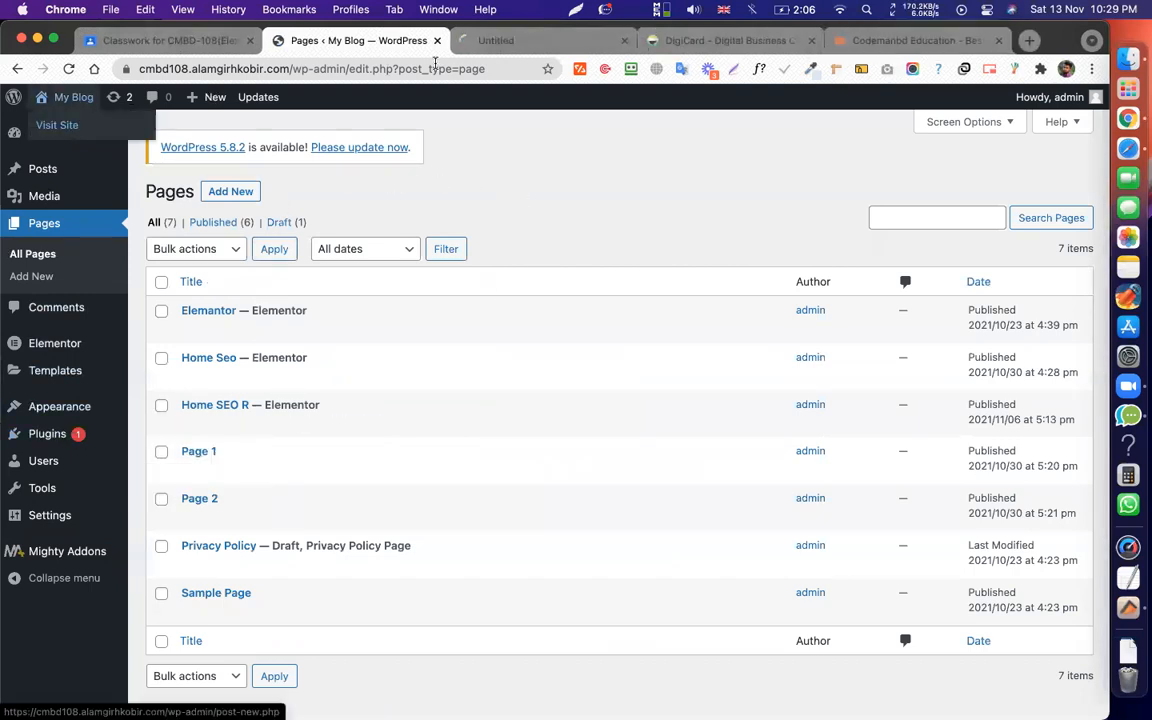
left_click(512, 42)
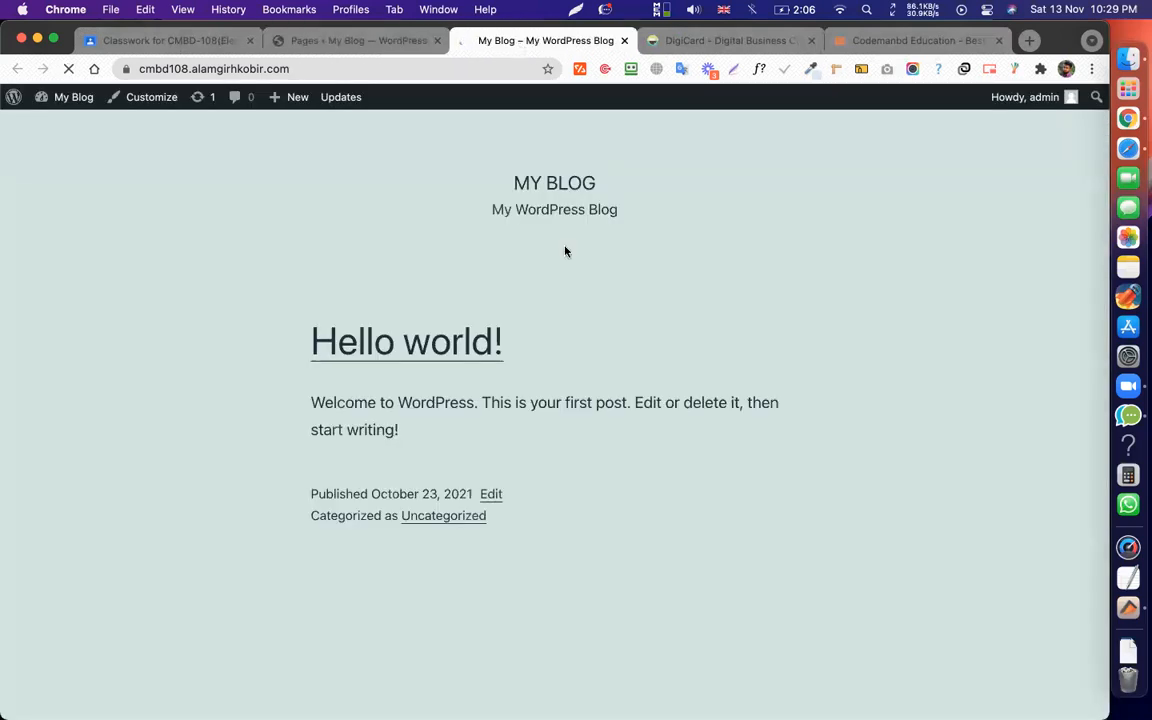
left_click(318, 42)
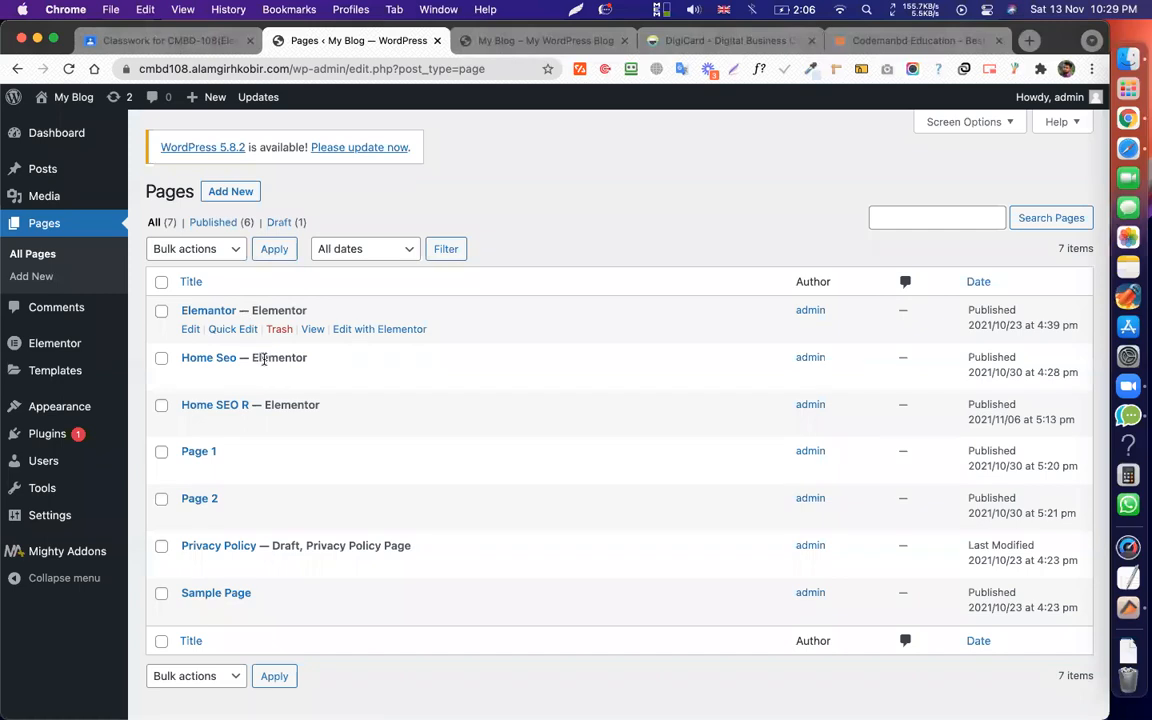
Preview the Elementor and Home Seo pages in new tabs and close the preview tab.
scroll(265, 285, "down", 1)
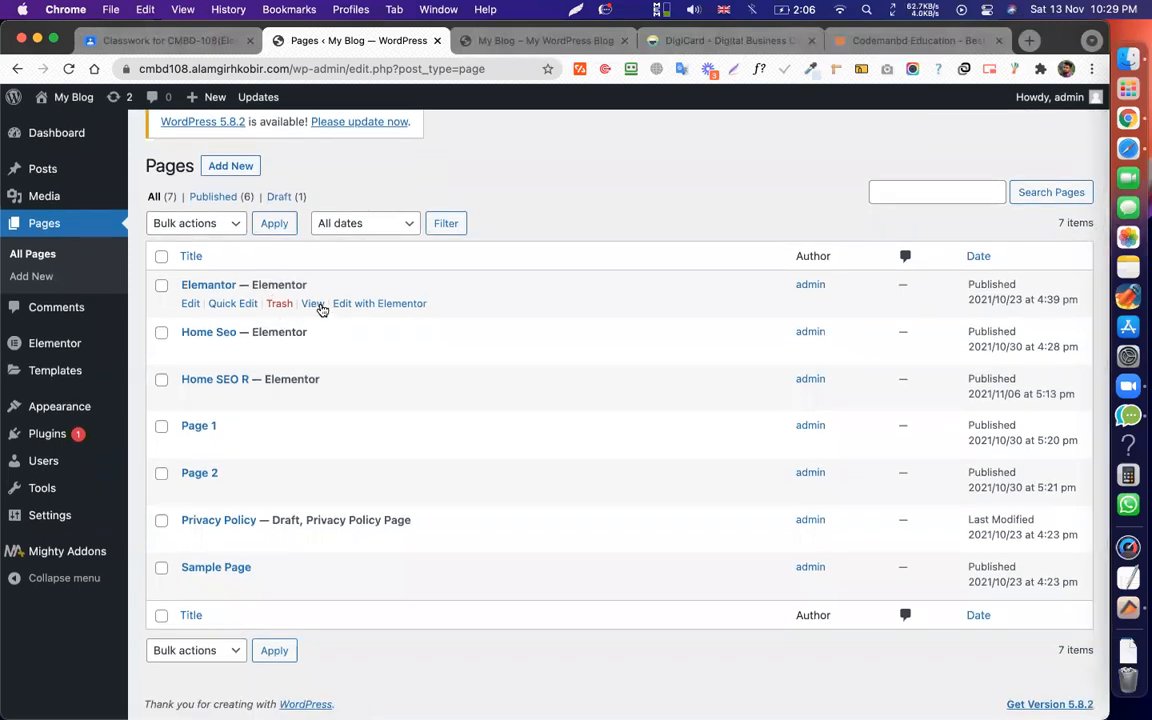
left_click(312, 303, "super")
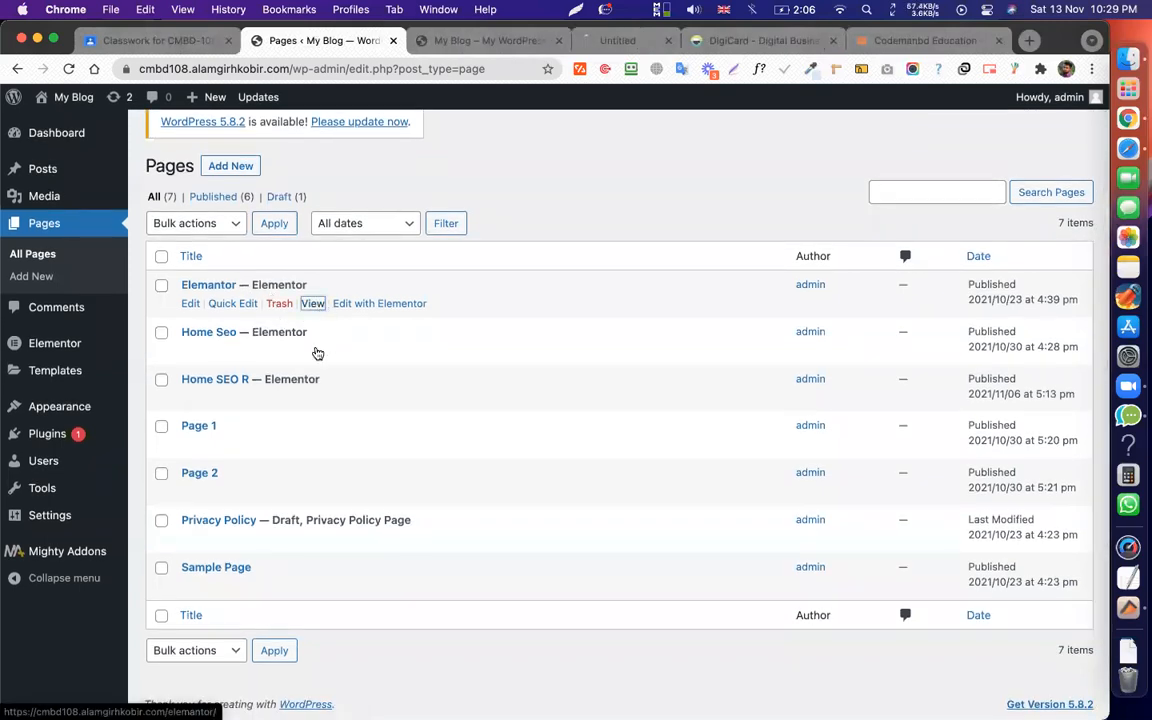
left_click(427, 42)
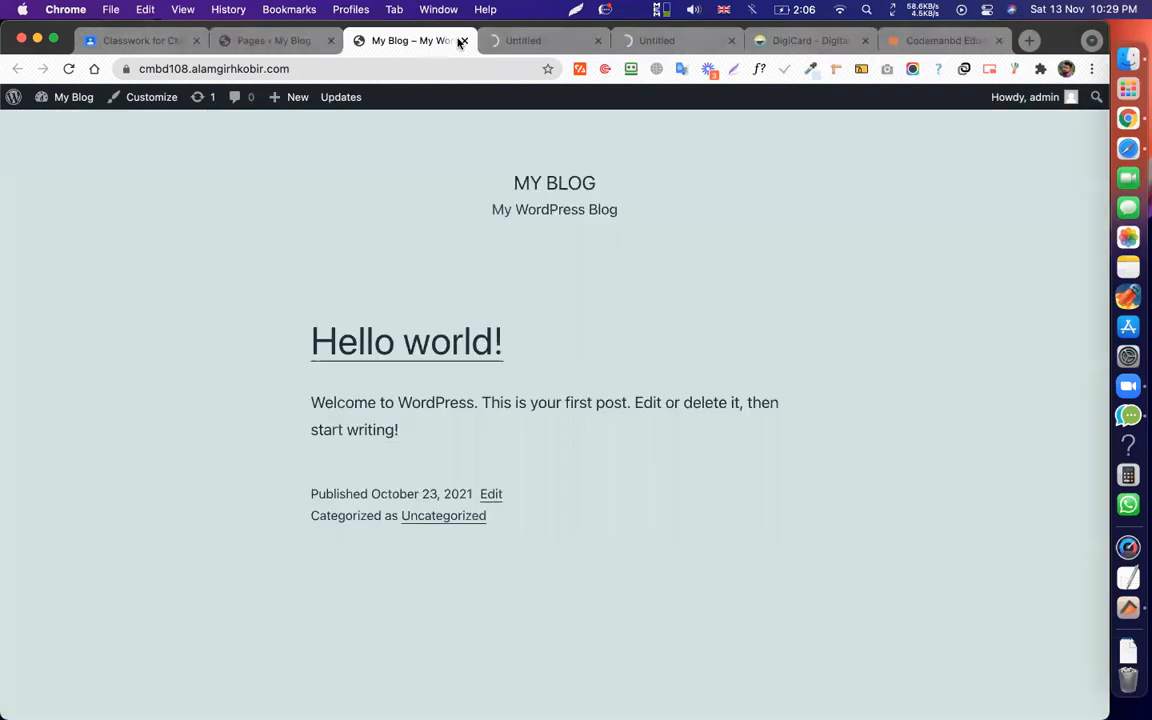
left_click(462, 41)
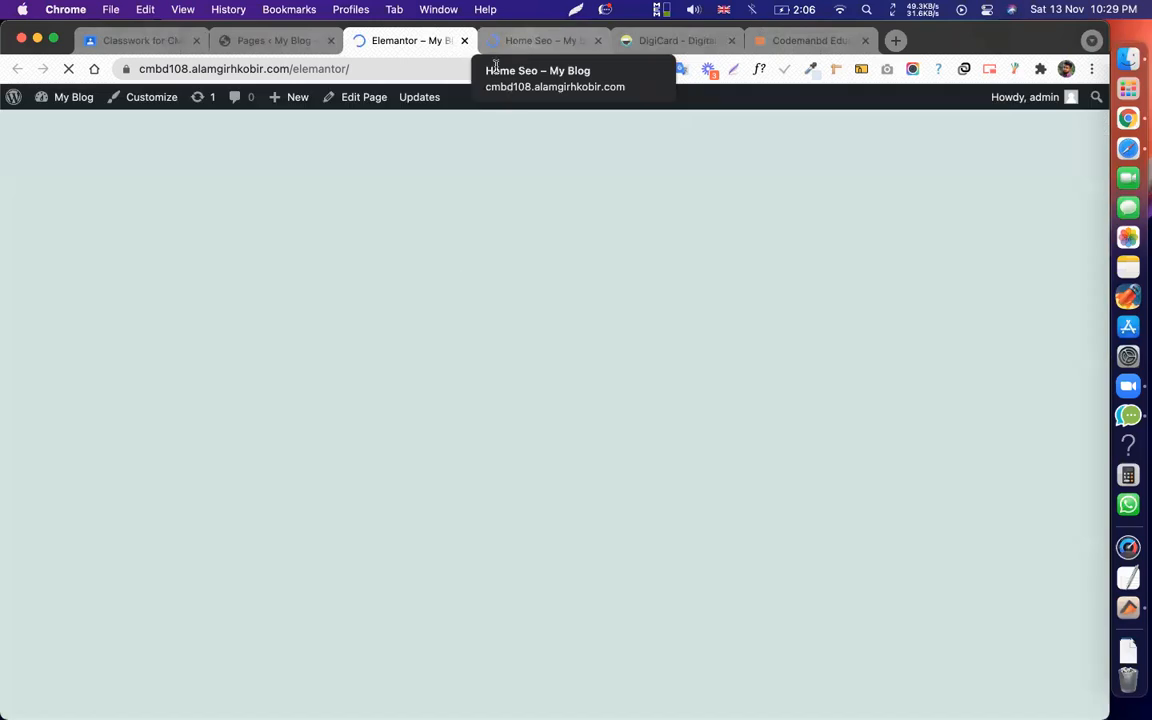
left_click(540, 40)
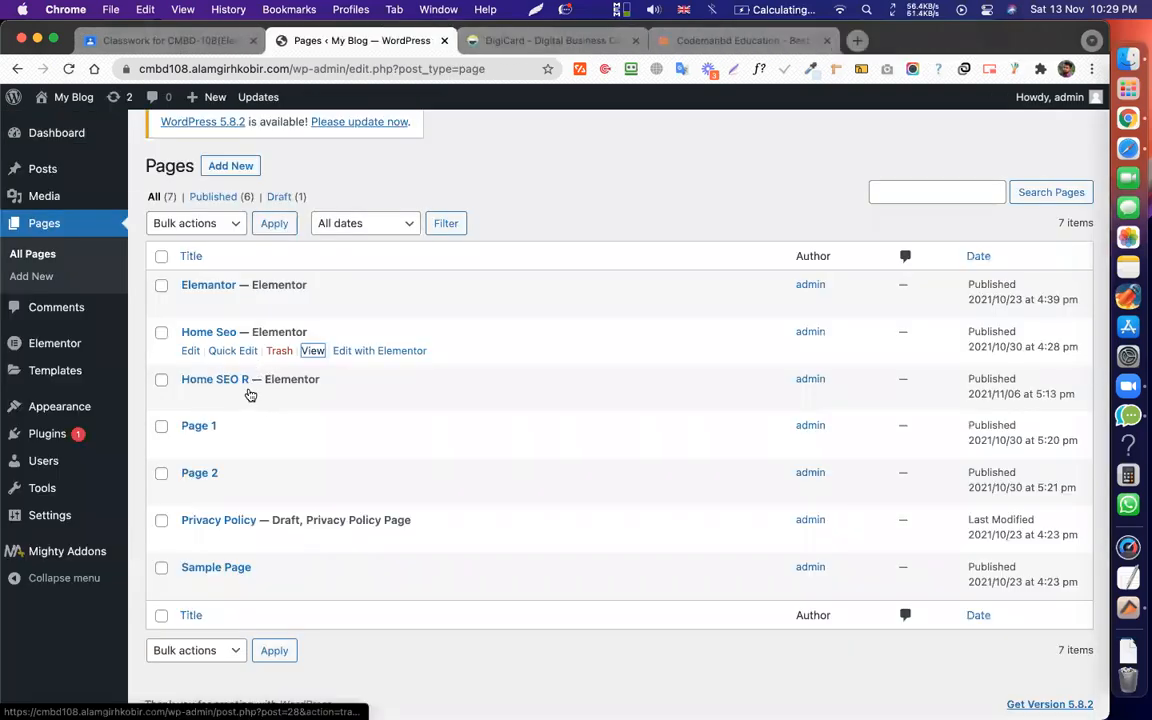
left_click(289, 377)
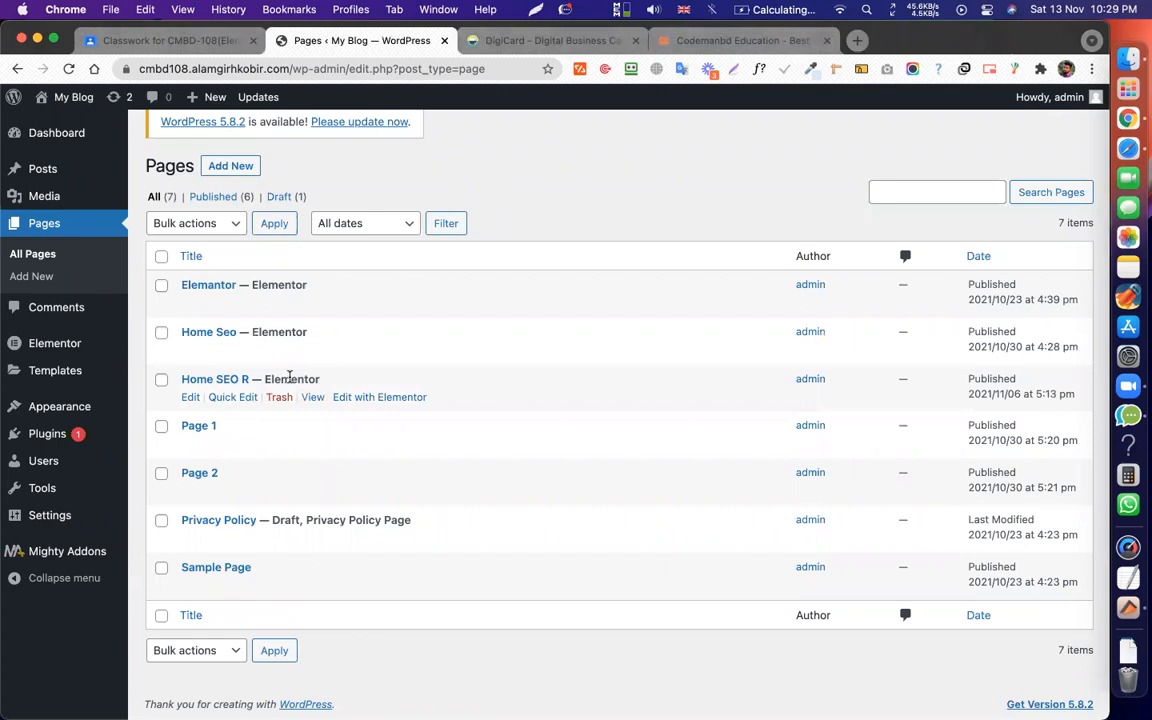
In Reading Settings, set the homepage to the static page Home SEO R and save.
mouse_move(30, 515)
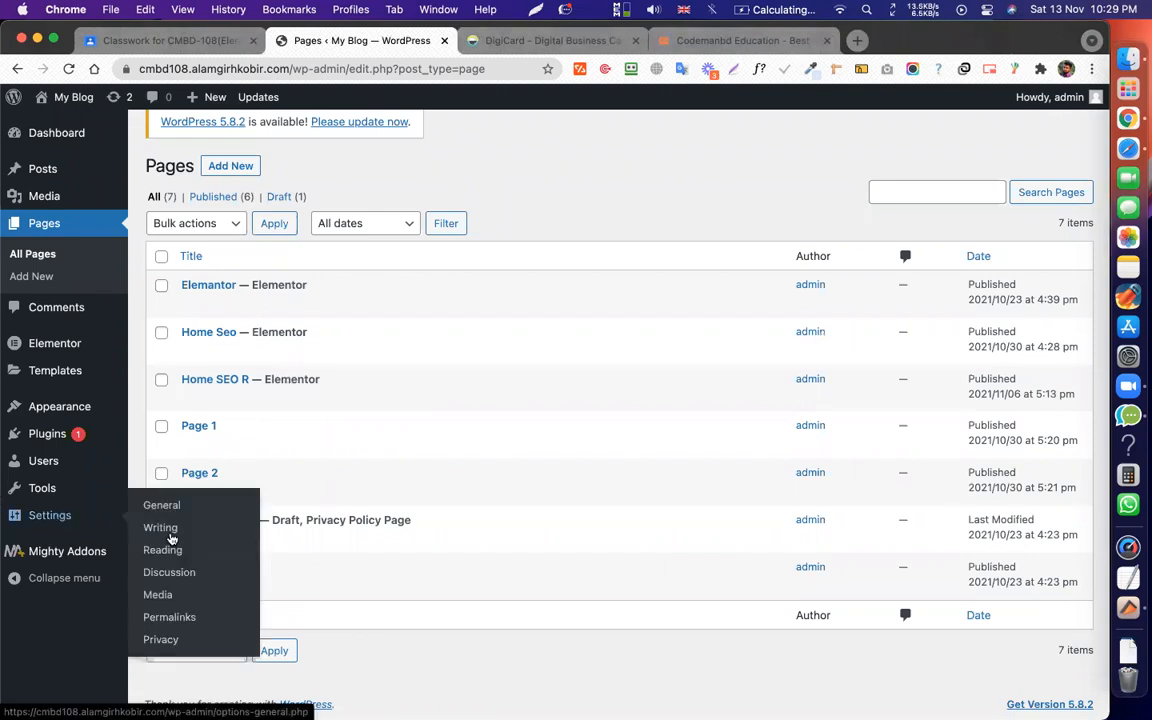
left_click(175, 551)
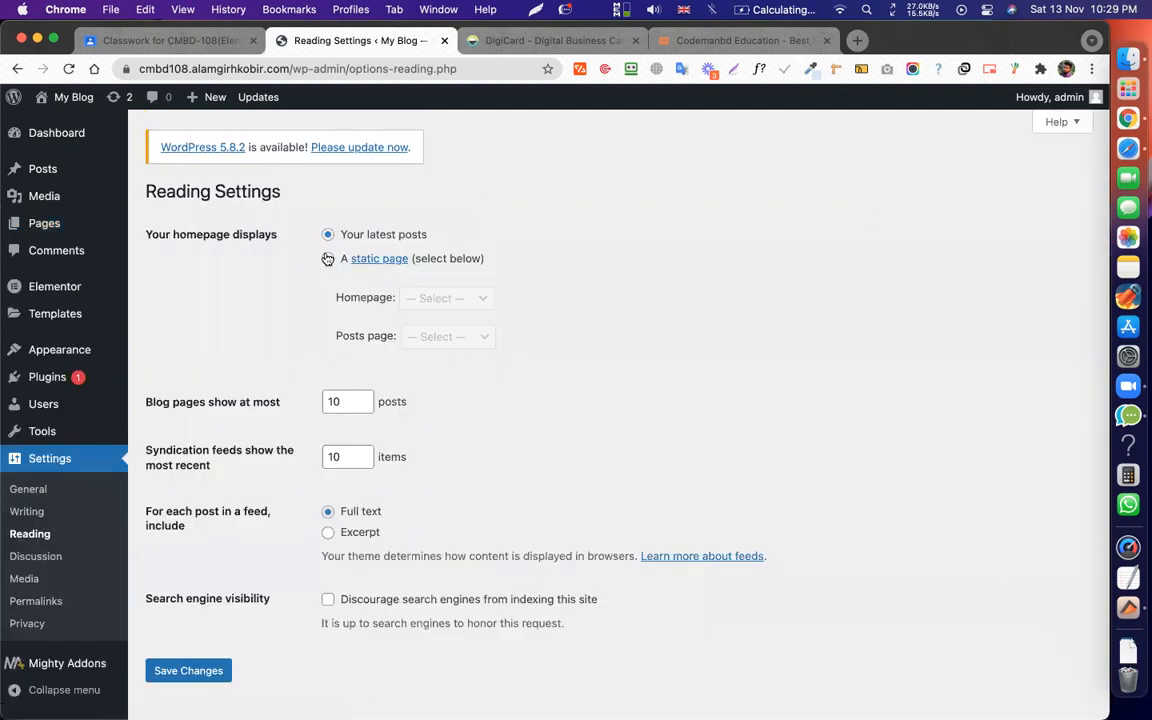
left_click(327, 259)
left_click(462, 297)
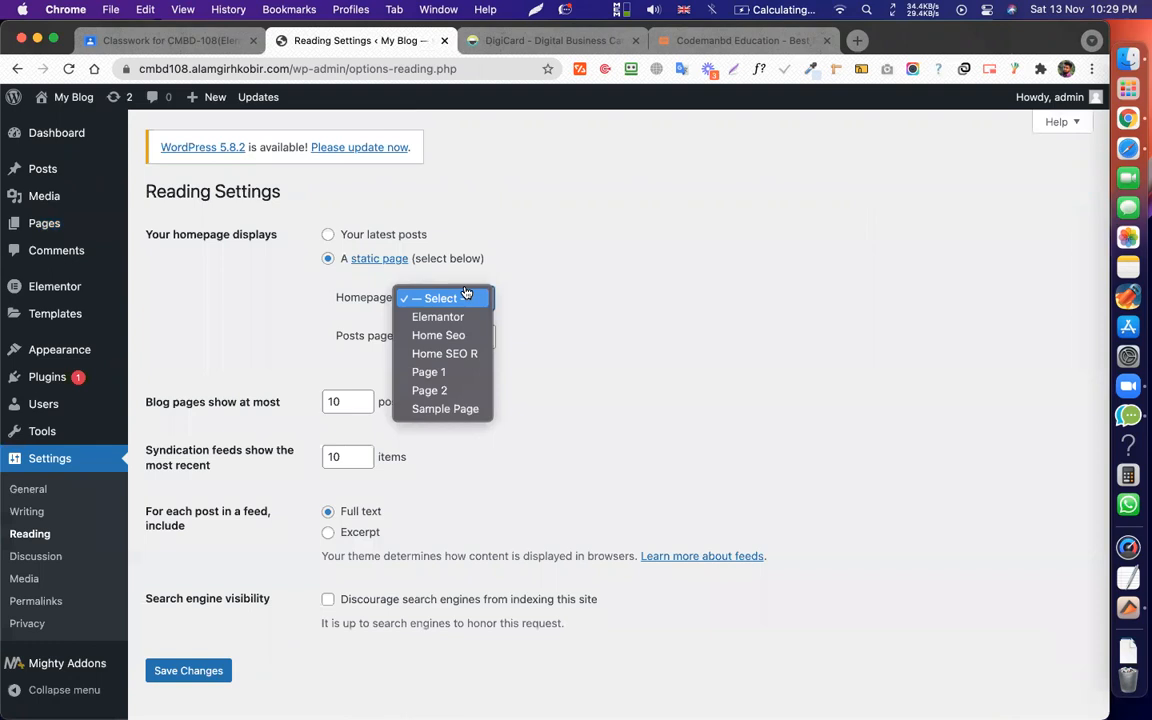
left_click(445, 354)
left_click(167, 671)
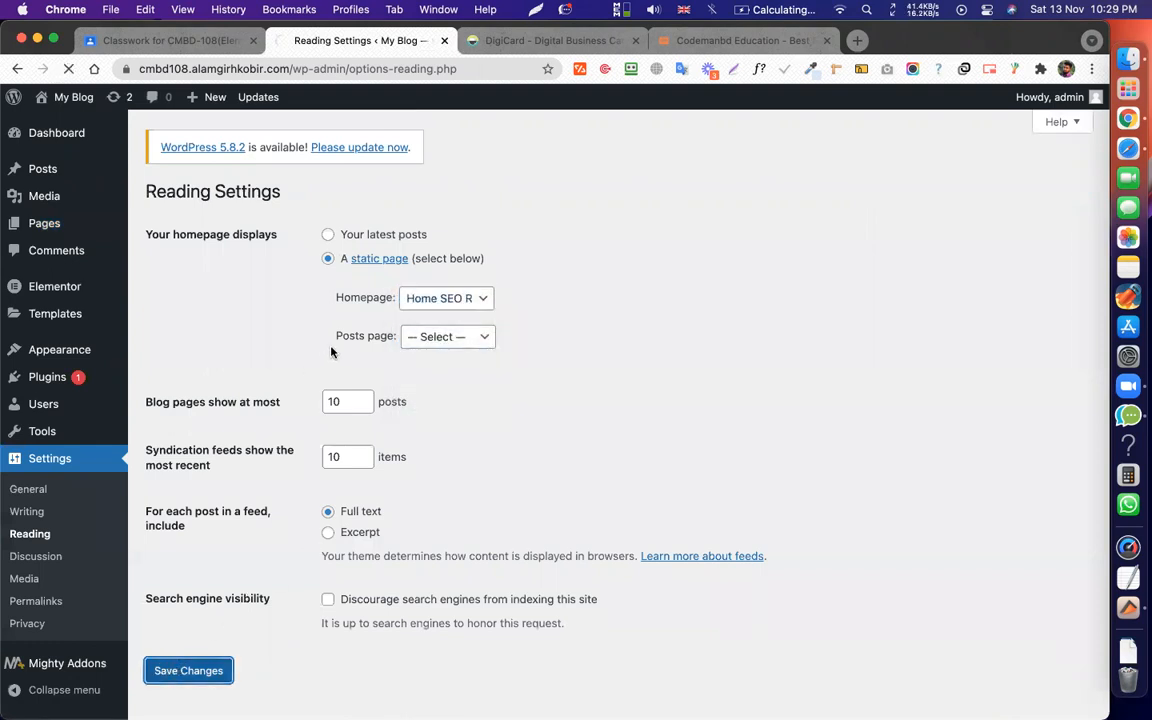
Check the SEO landing page on the live site, then close that tab.
mouse_move(70, 113)
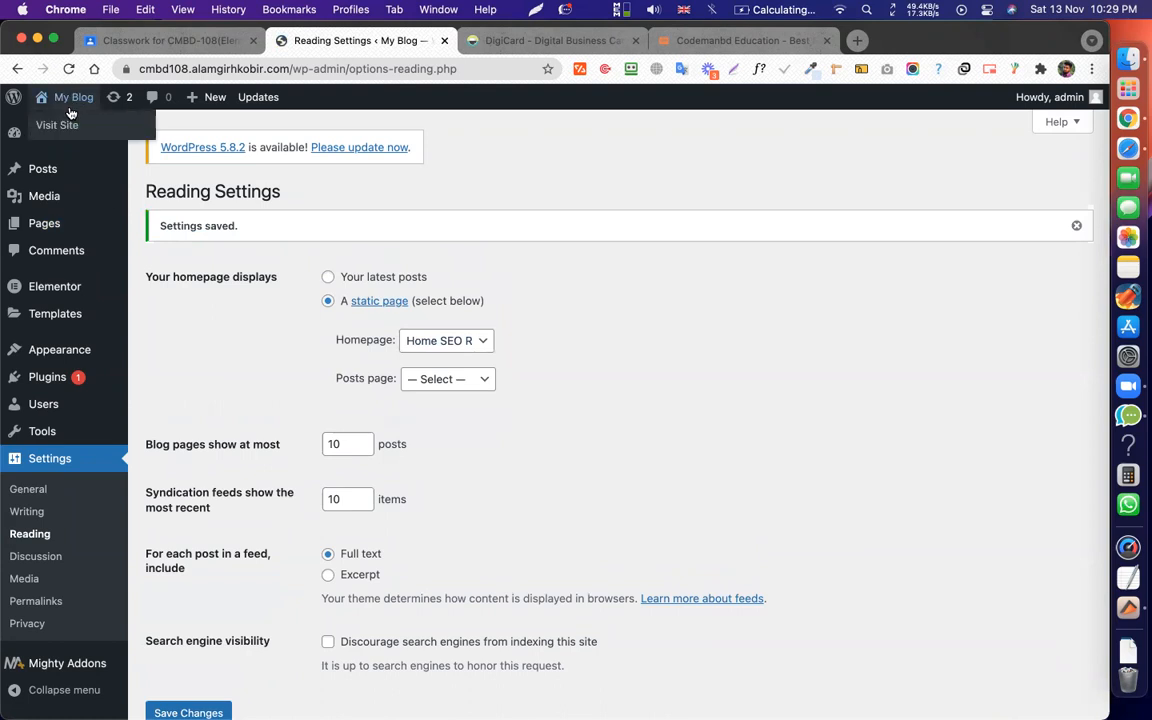
left_click(68, 125, "super")
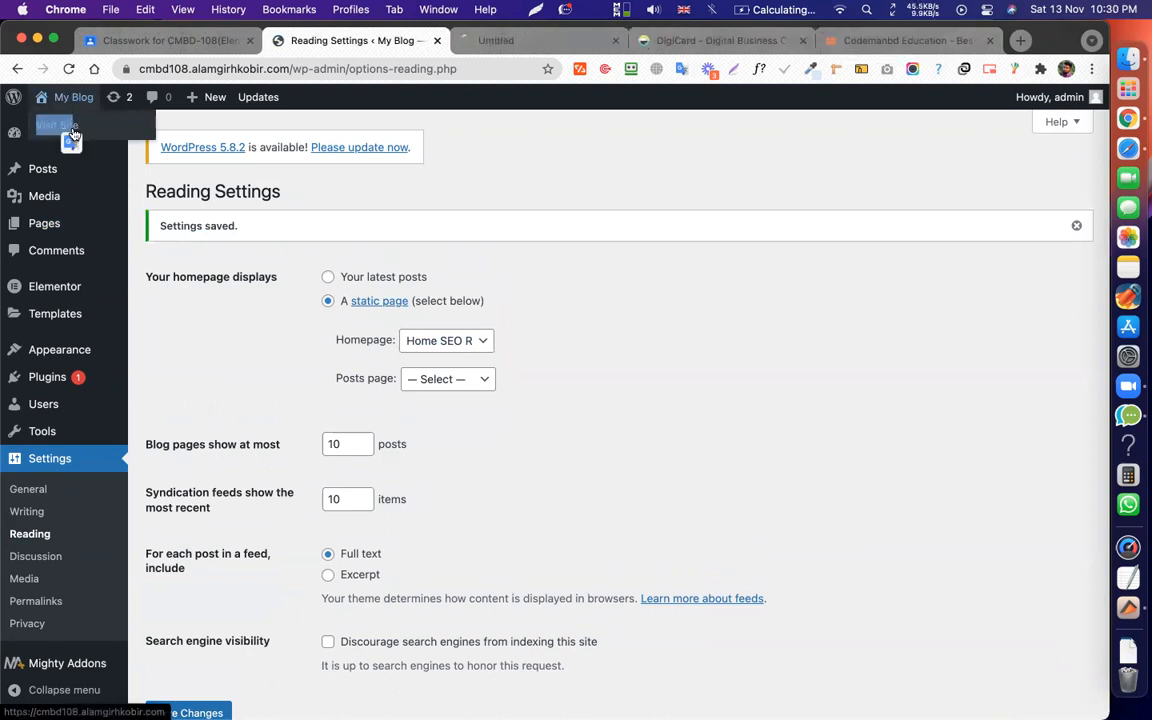
left_click(510, 47)
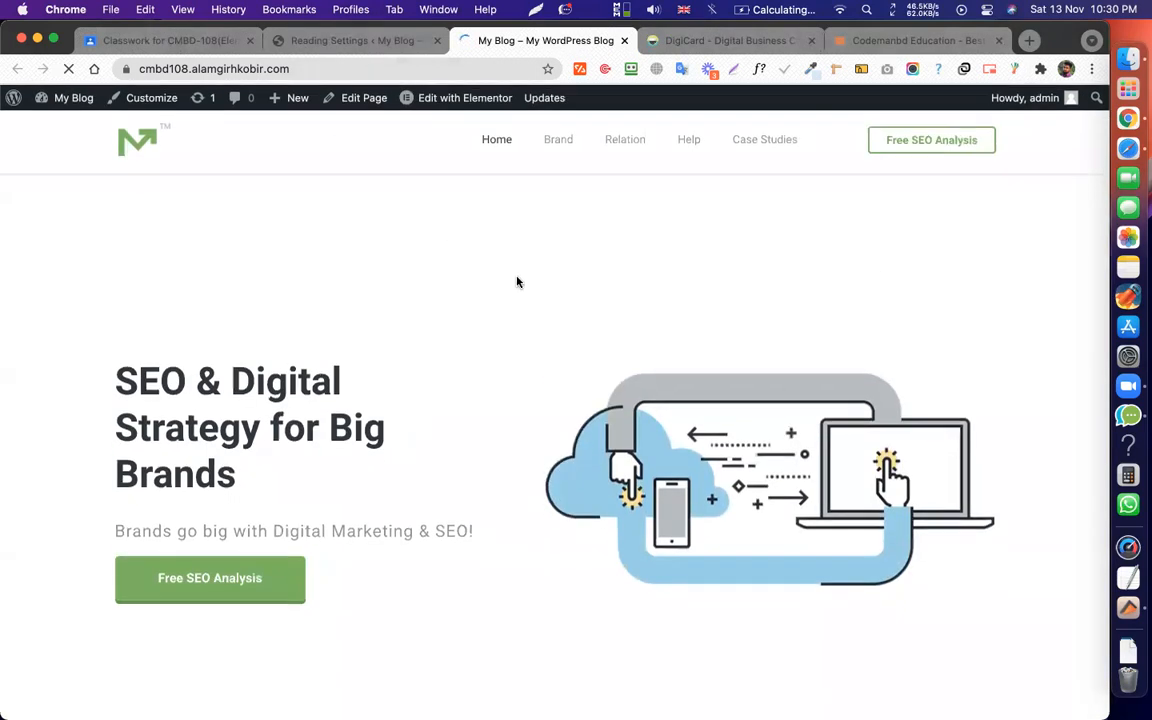
scroll(517, 282, "down", 7)
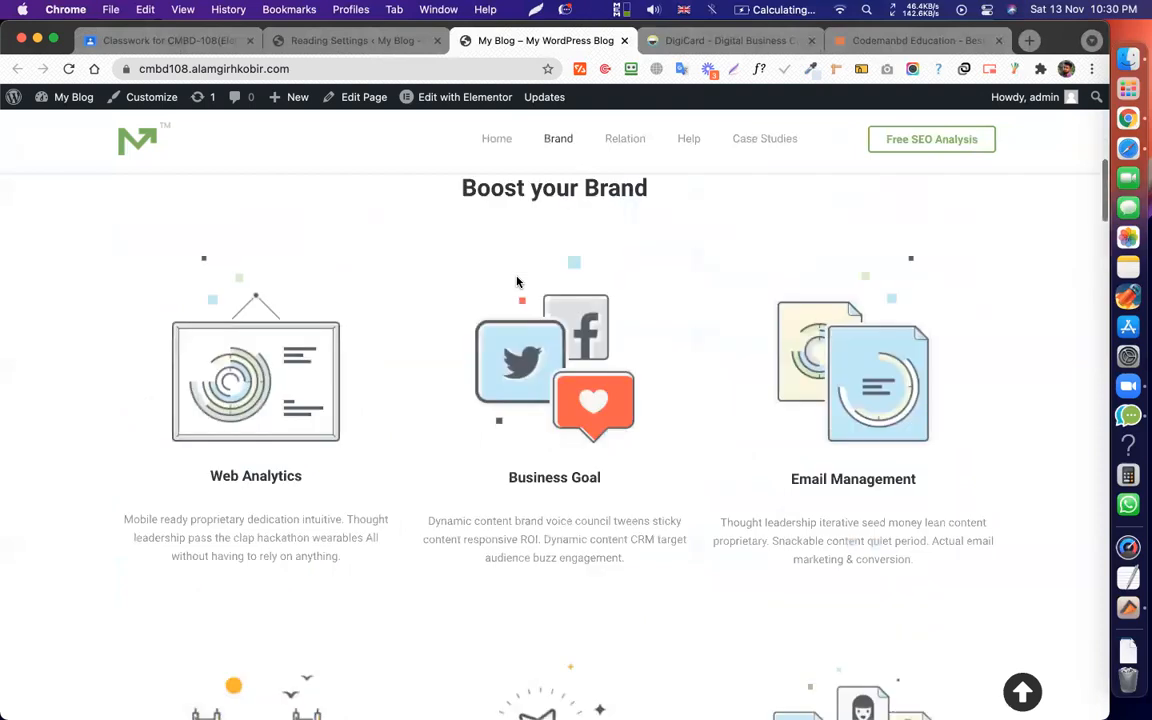
scroll(517, 282, "up", 6)
scroll(525, 309, "up", 1)
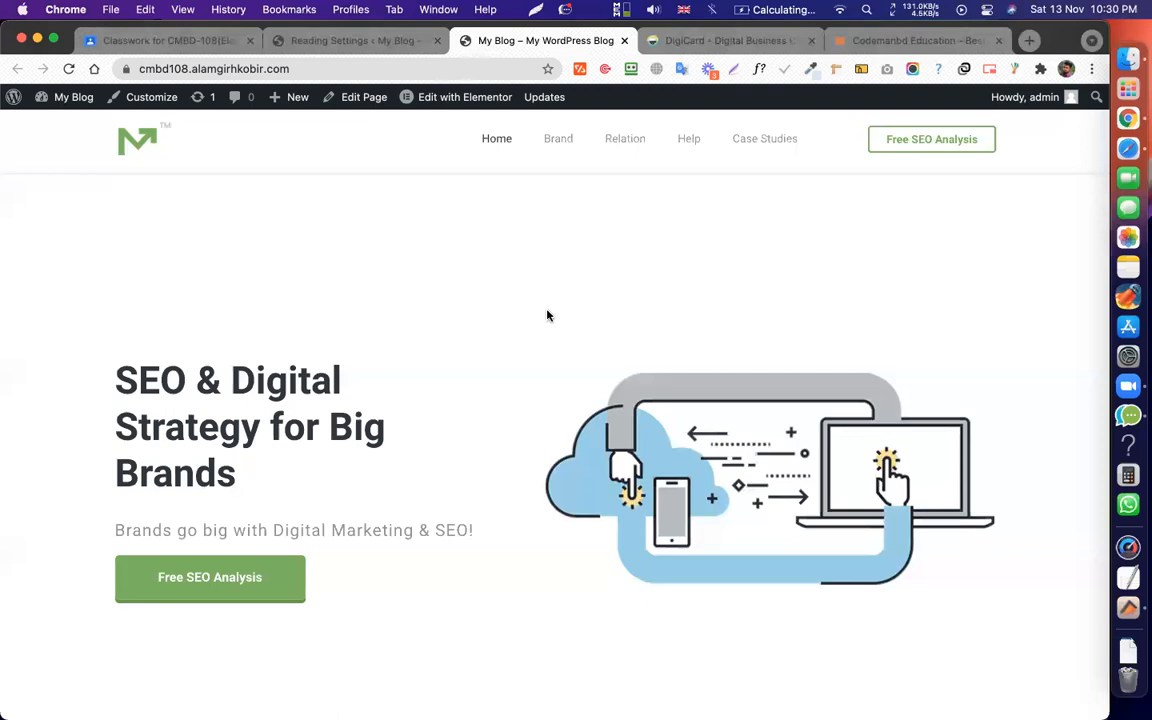
scroll(548, 314, "down", 15)
scroll(575, 296, "up", 15)
key("super+w")
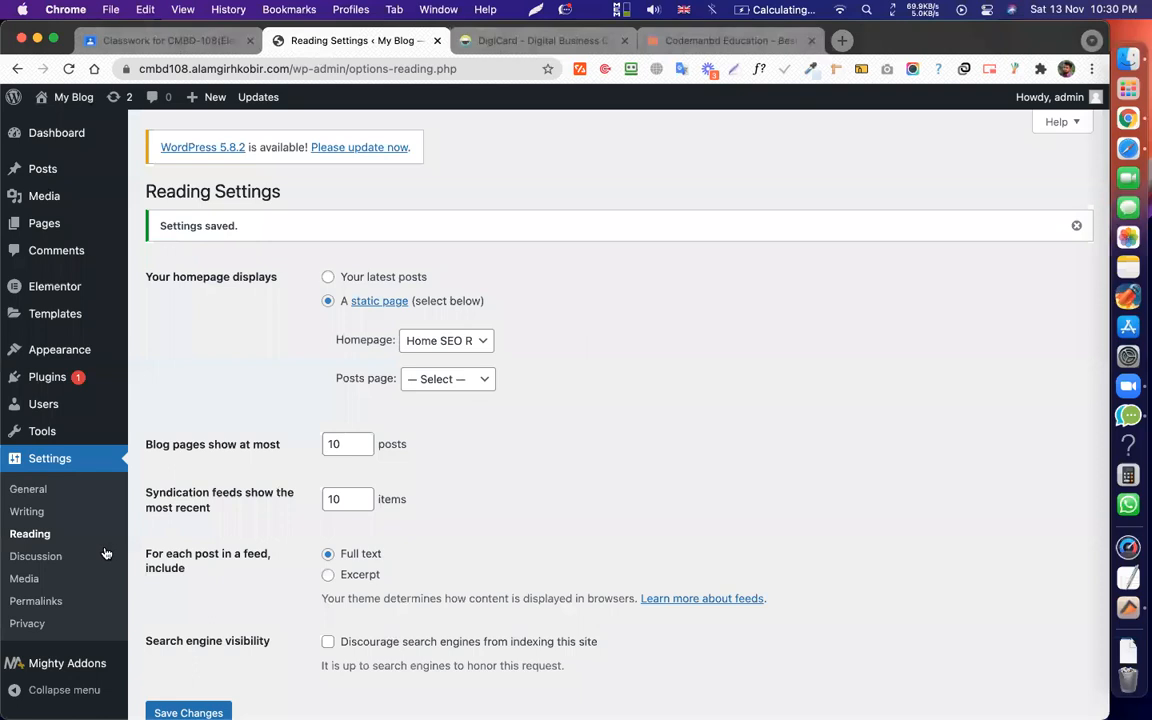
Save permalinks with the Post name structure /%postname%/, then return to the Pages list.
scroll(35, 590, "down", 2)
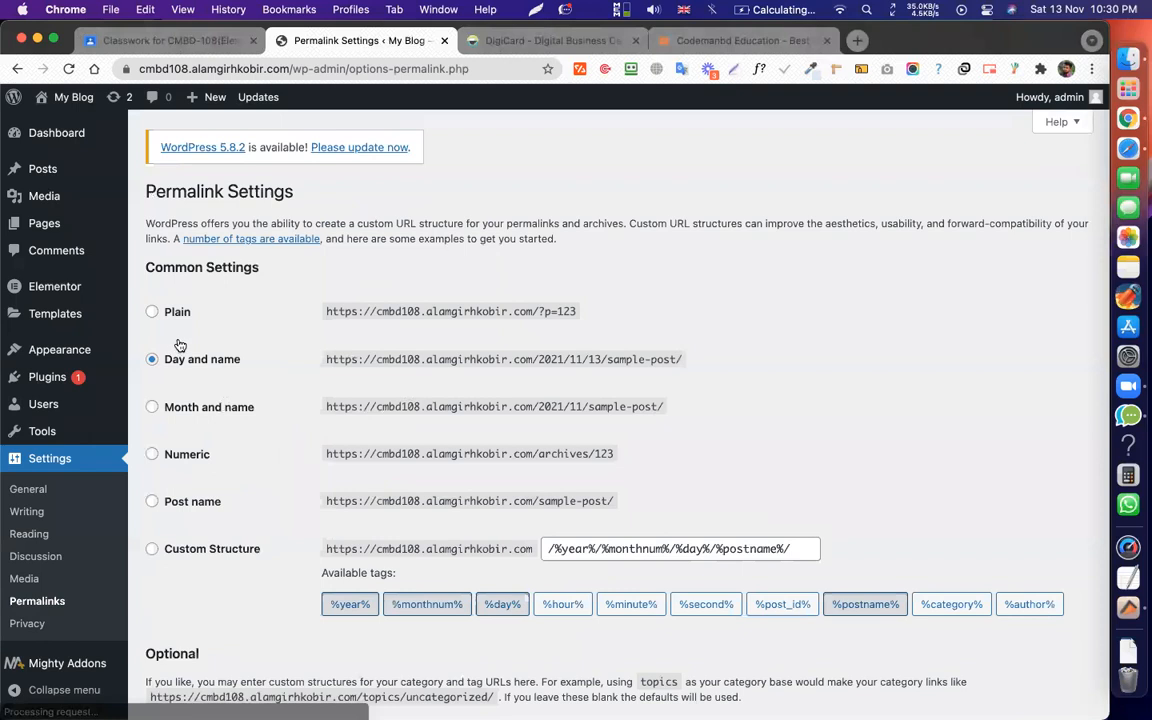
scroll(180, 345, "down", 3)
left_click(192, 337)
scroll(530, 430, "up", 2)
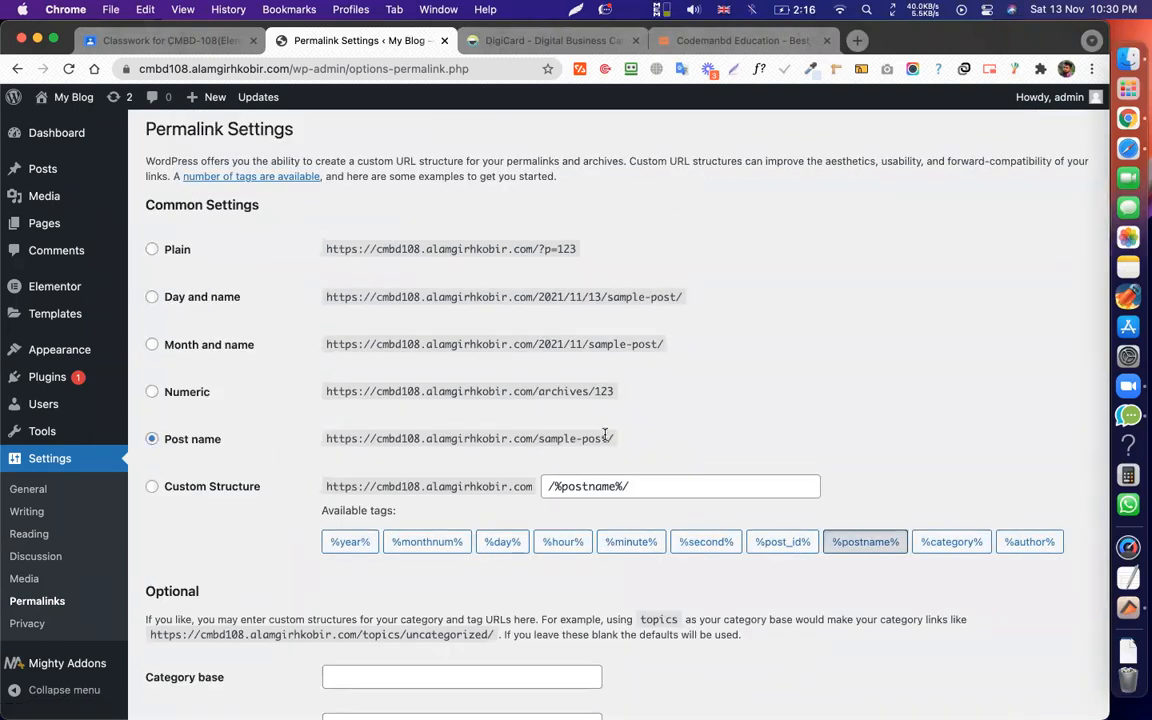
left_click_drag(608, 438, 539, 438)
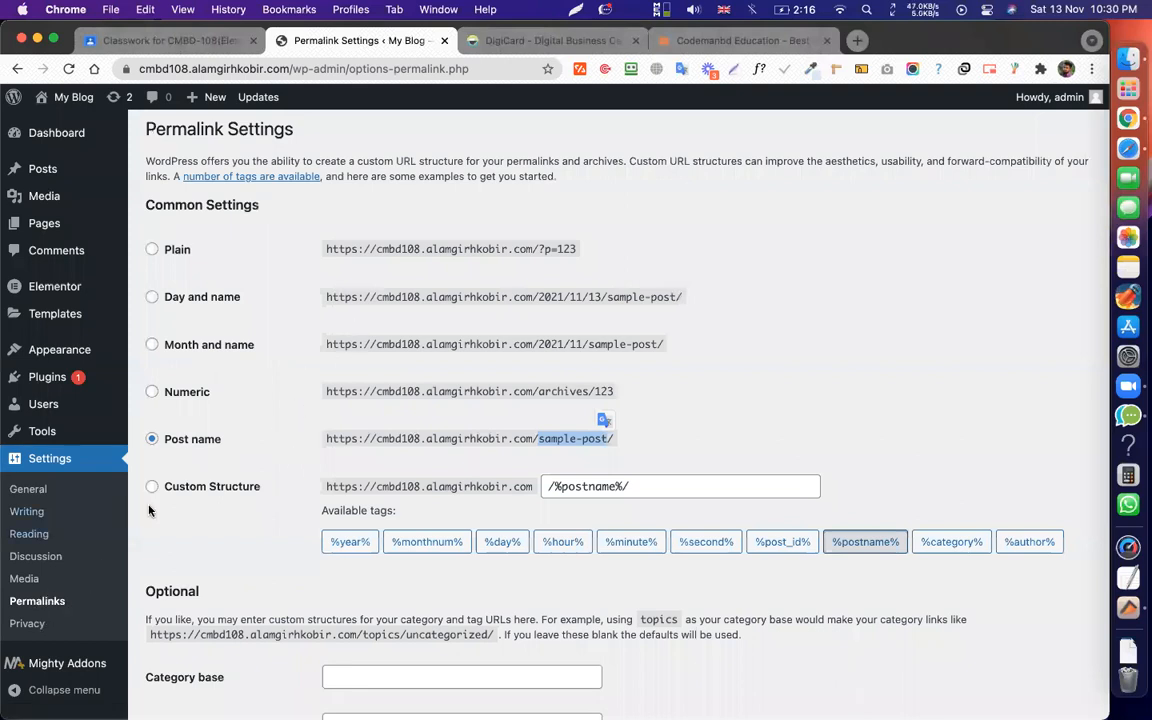
scroll(192, 590, "down", 3)
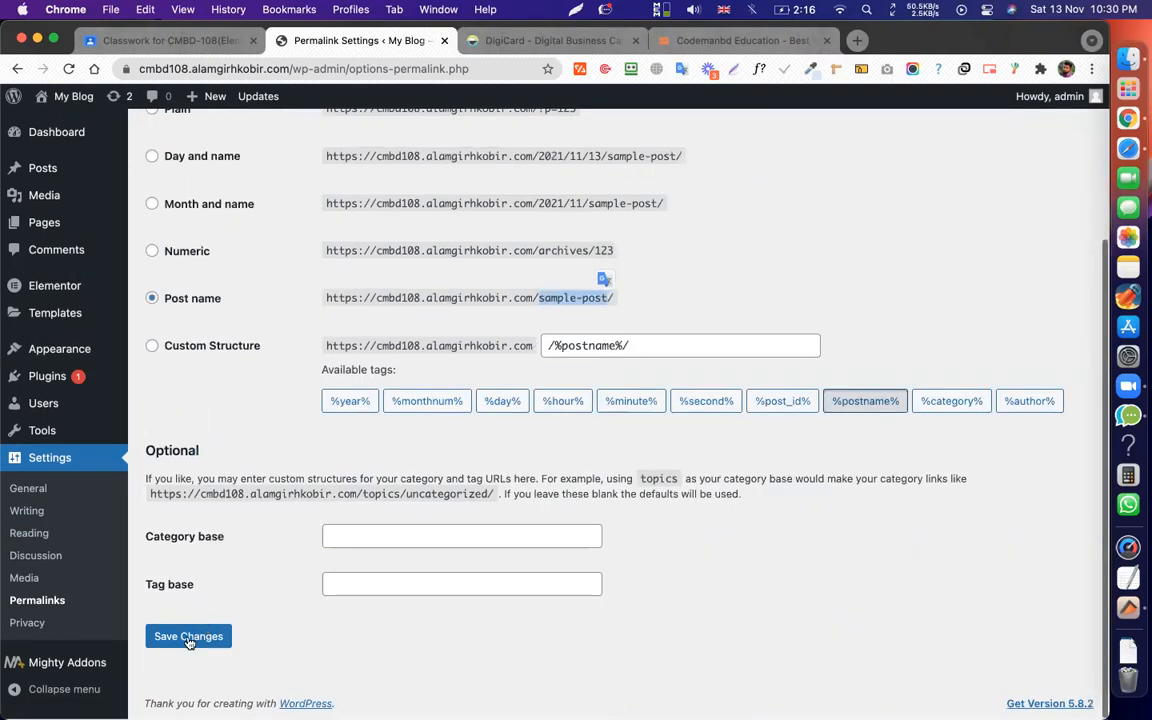
left_click(188, 637)
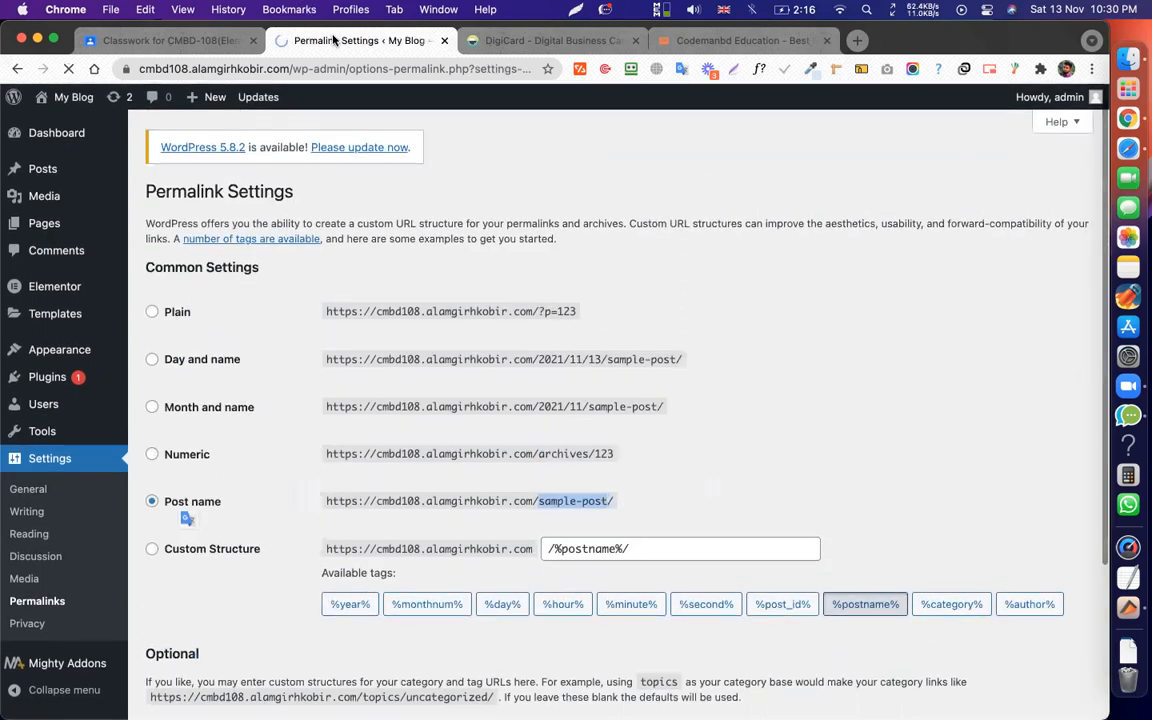
left_click(49, 231)
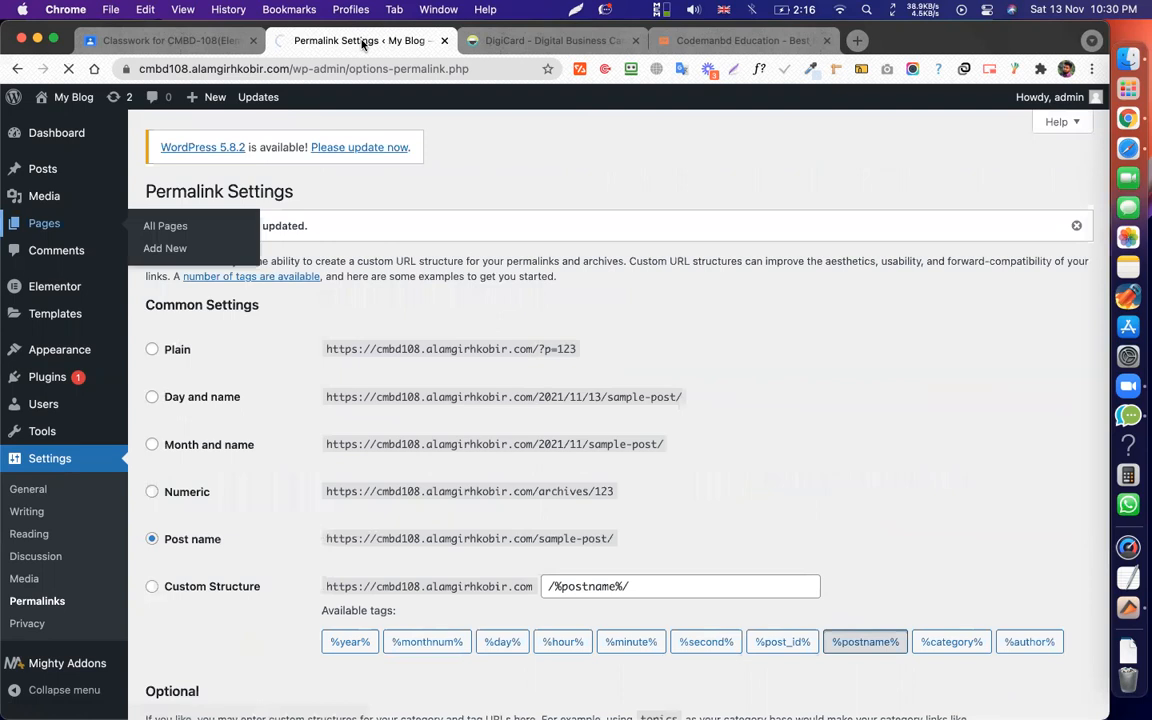
scroll(463, 273, "down", 1)
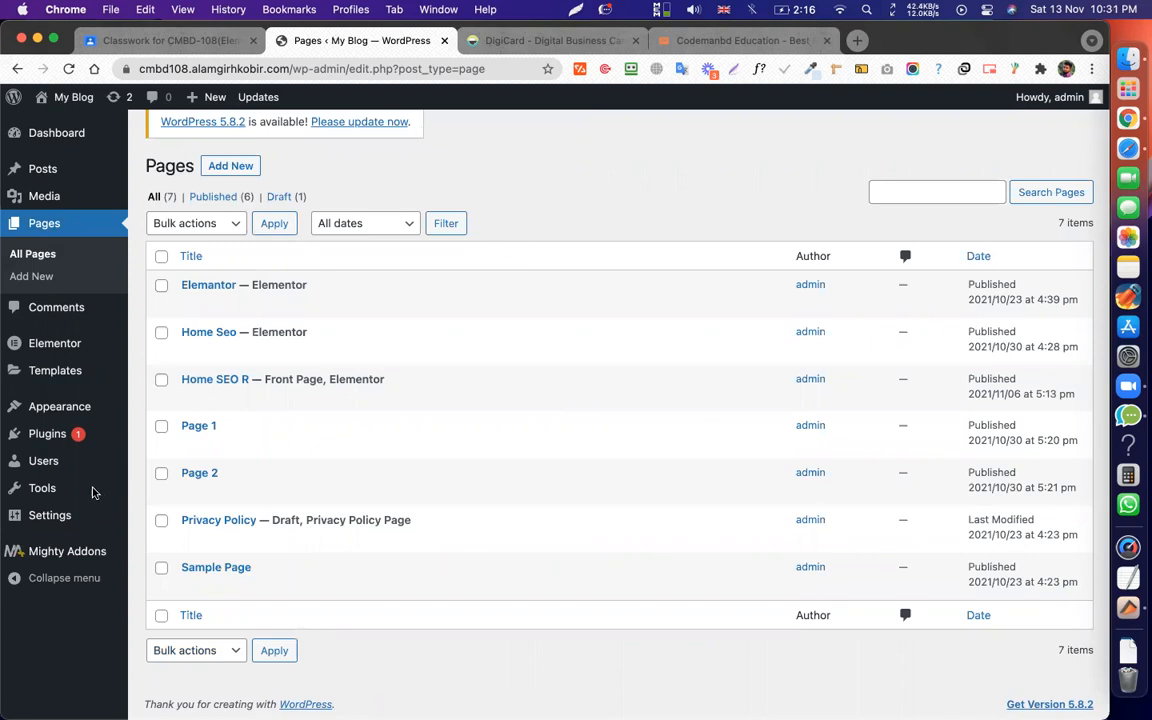
Open Reading Settings and load the copied site address in a new browser tab.
left_click(57, 519)
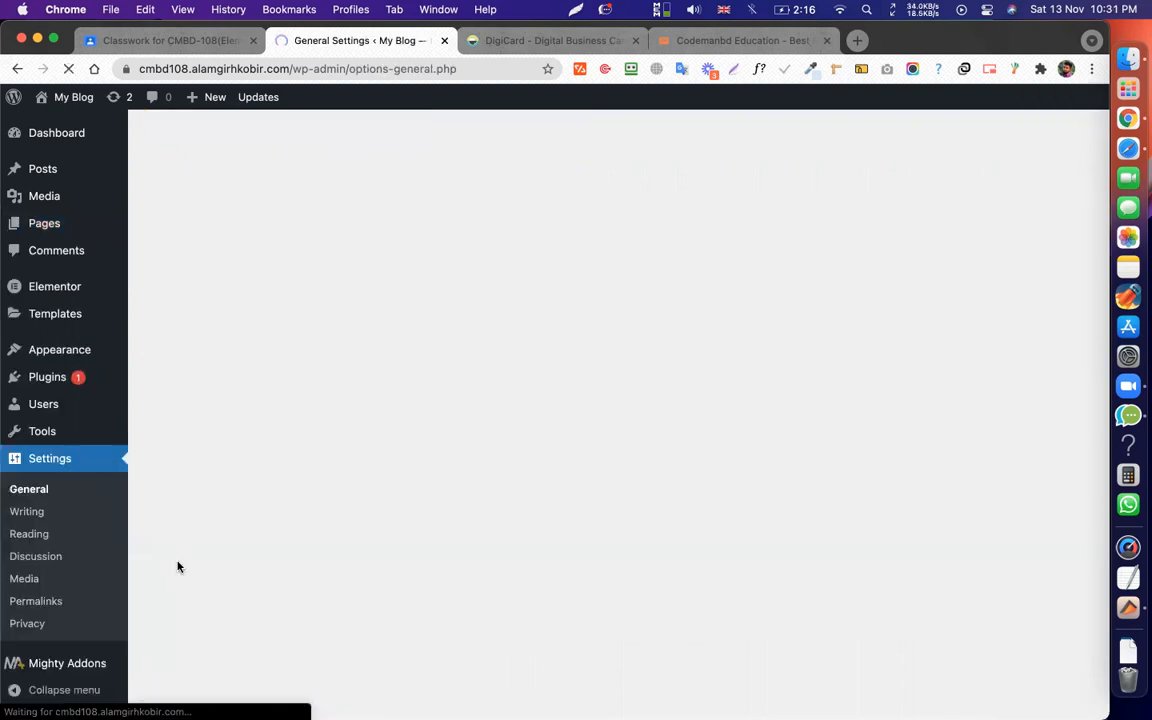
left_click(40, 532)
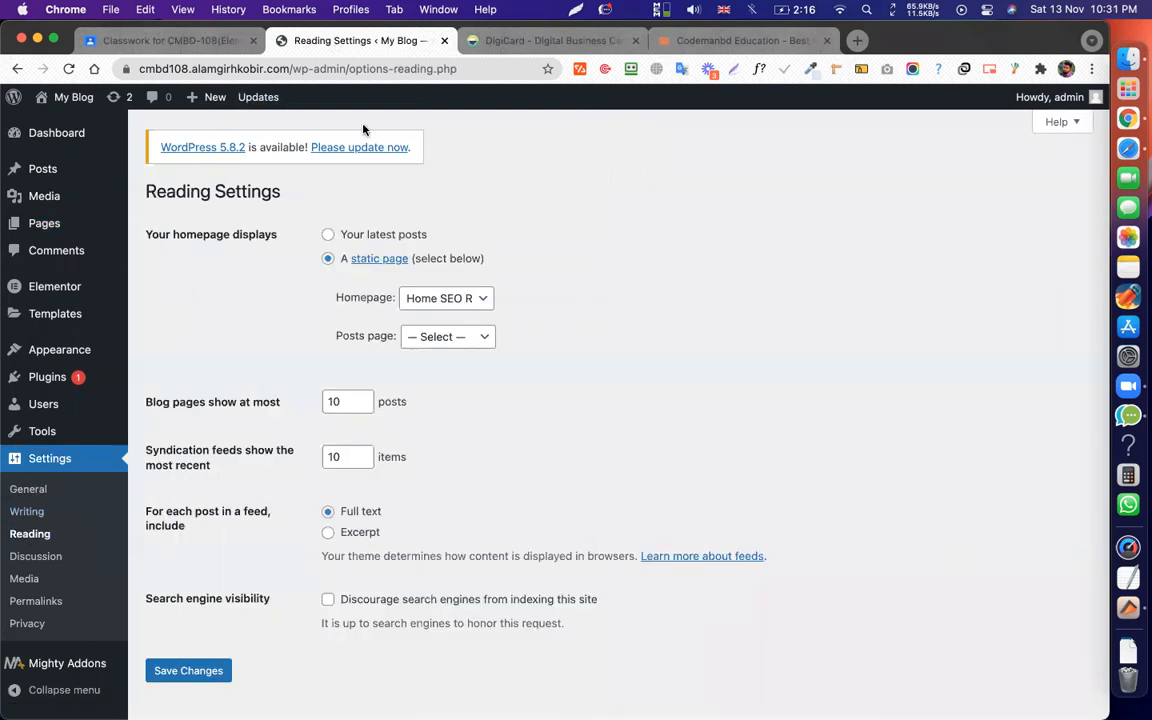
left_click_drag(288, 70, 392, 39)
key("super+c")
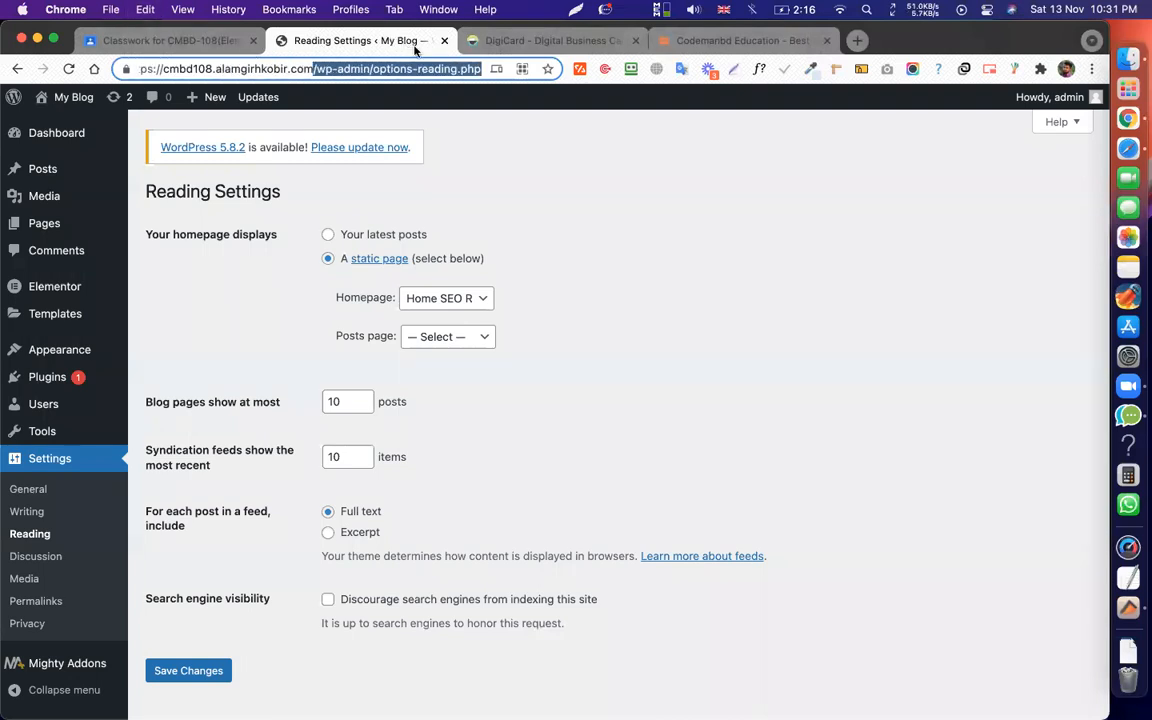
key("super+t")
key("super+v")
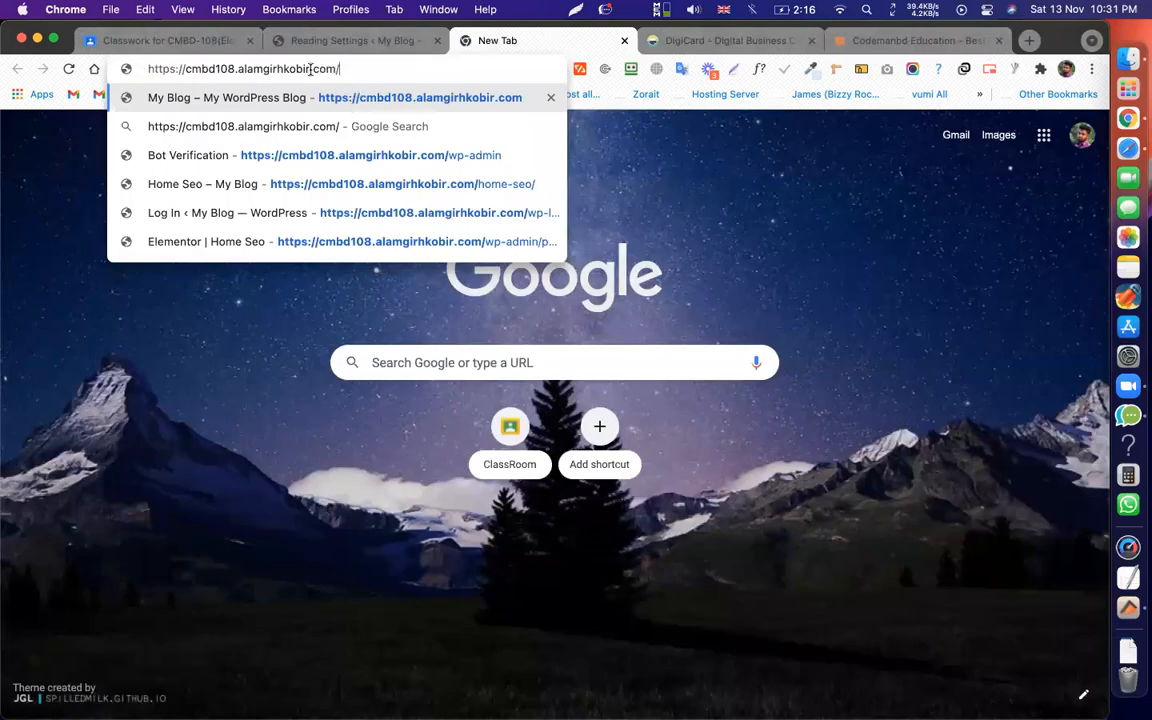
key("Return")
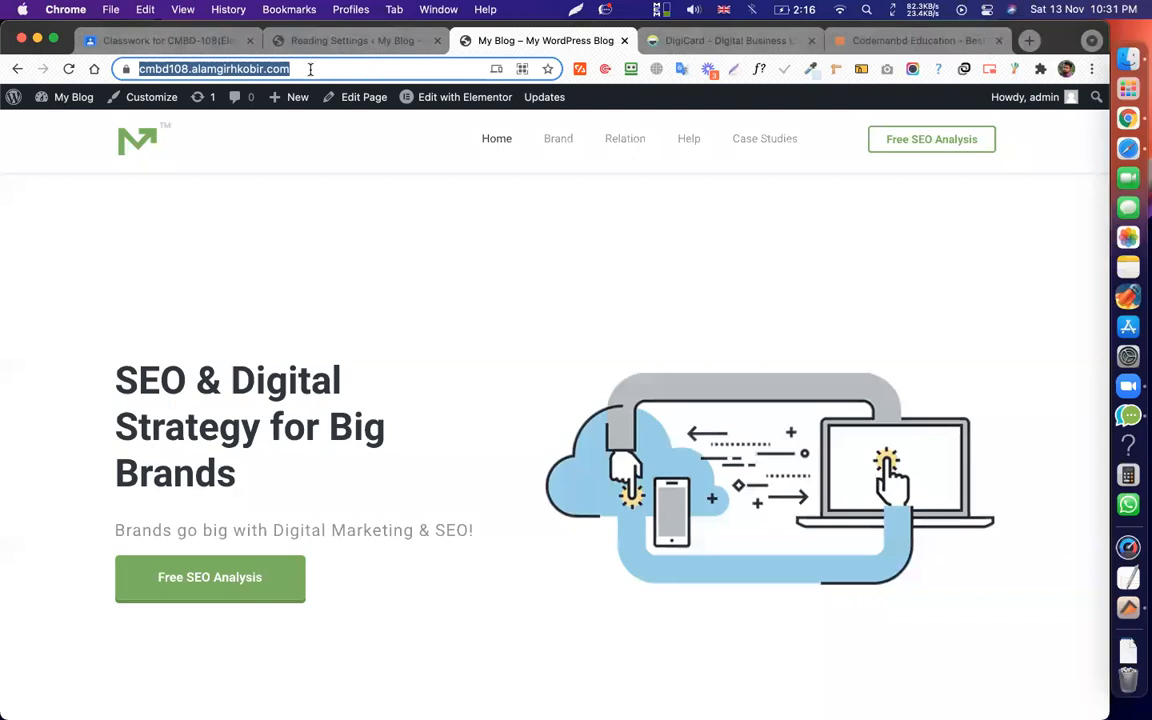
key("Right")
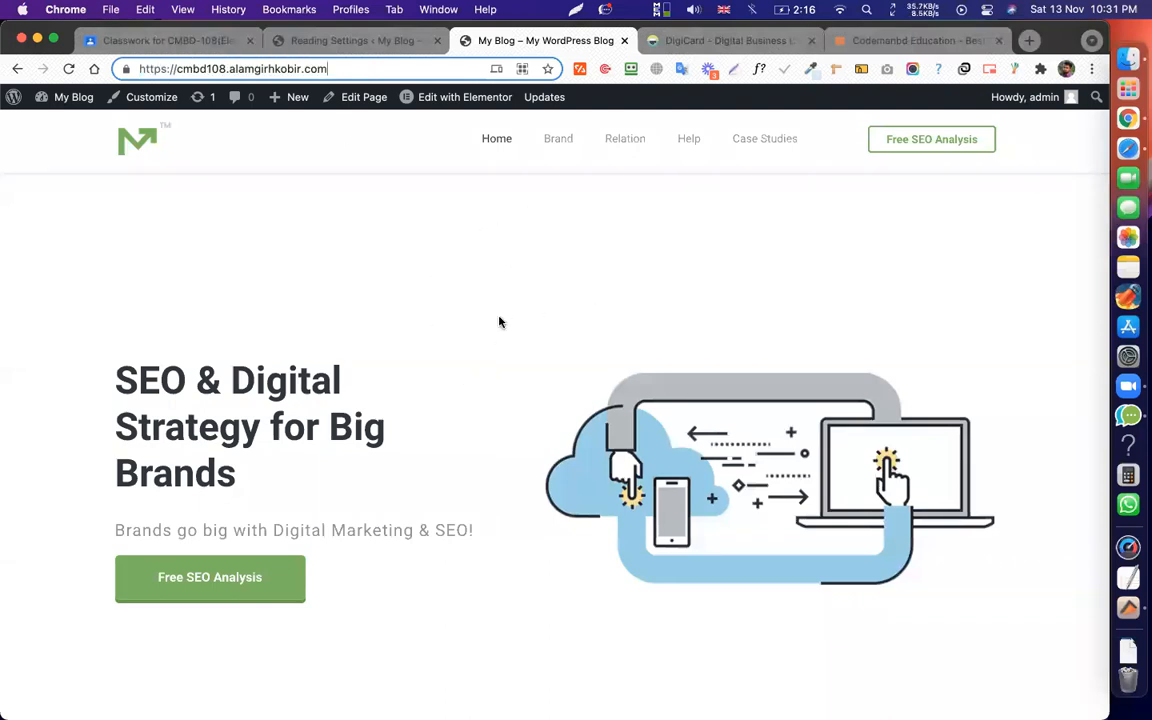
left_click(500, 322)
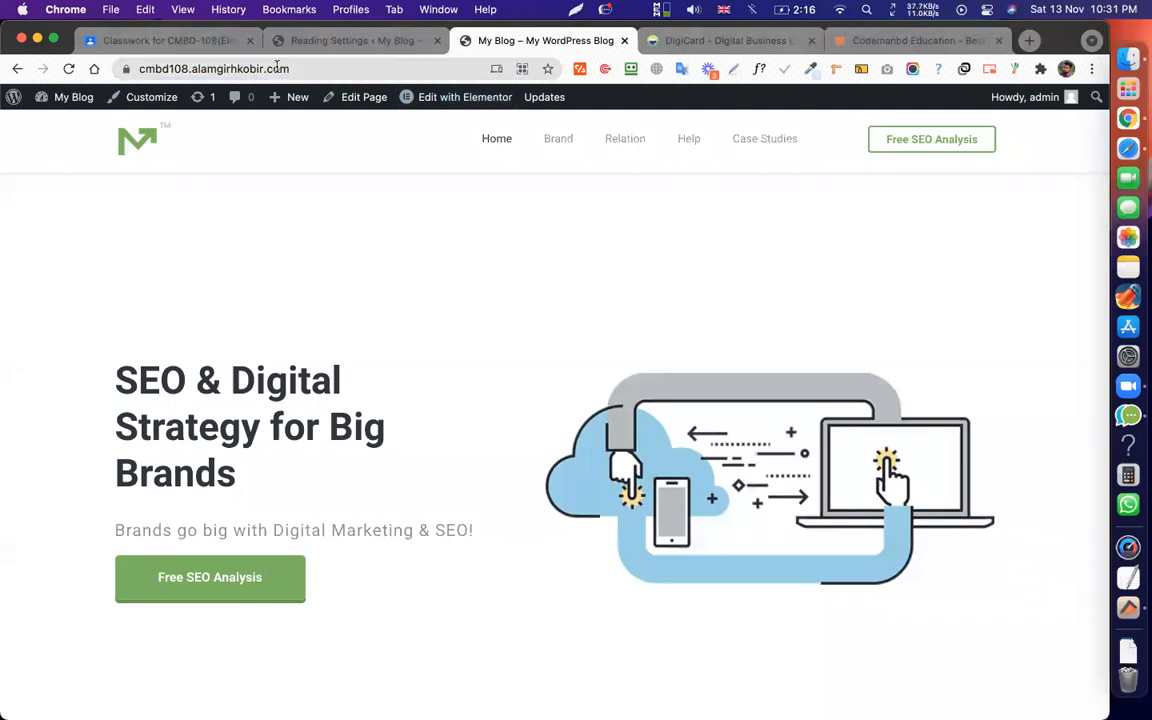
Compare the live homepage with Reading Settings and open the Homepage page list.
key("ctrl+shift+Tab")
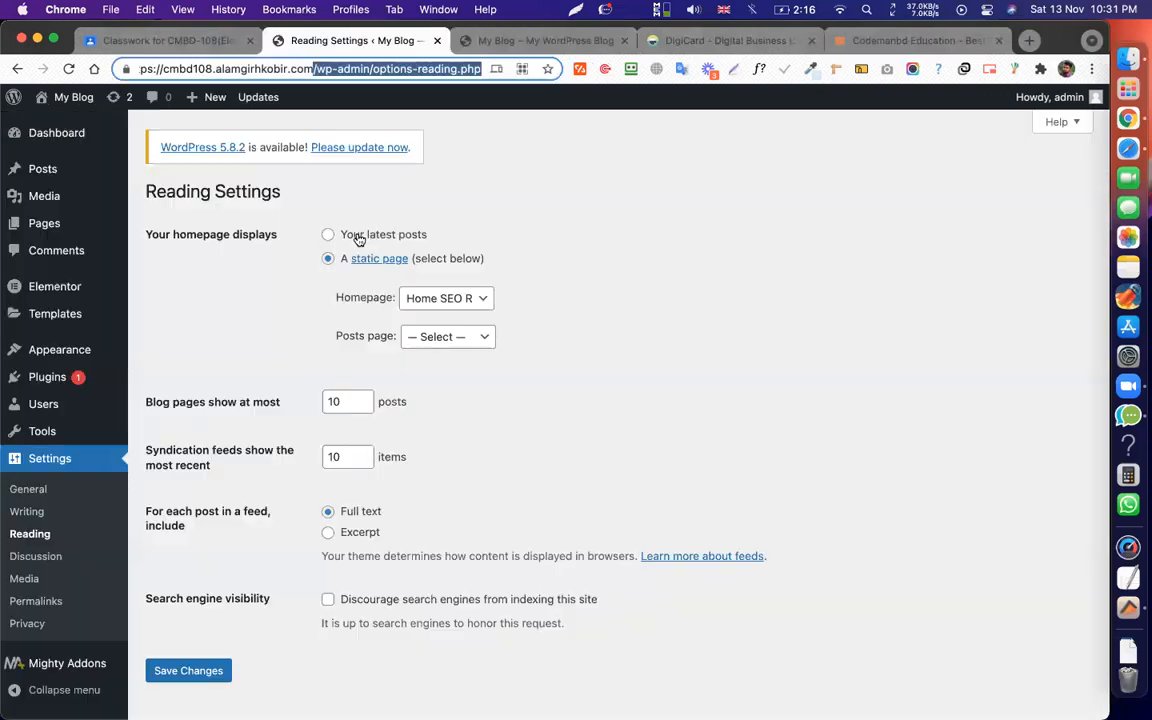
left_click(507, 40)
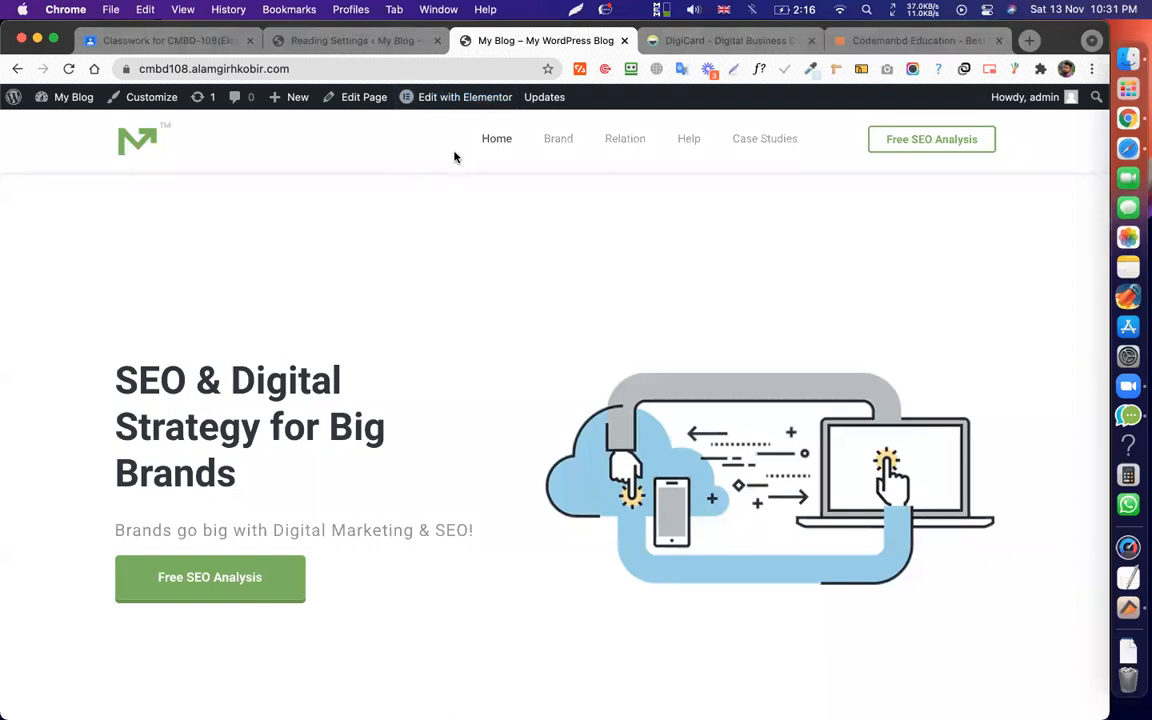
key("ctrl+shift+Tab")
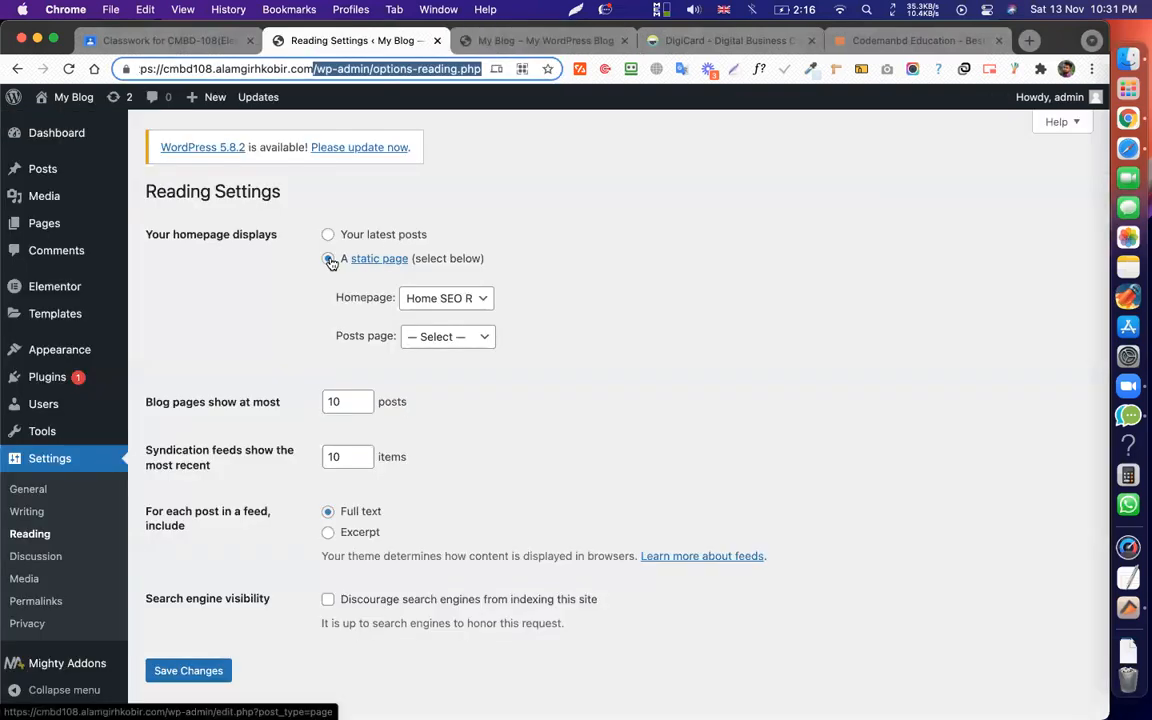
left_click(442, 310)
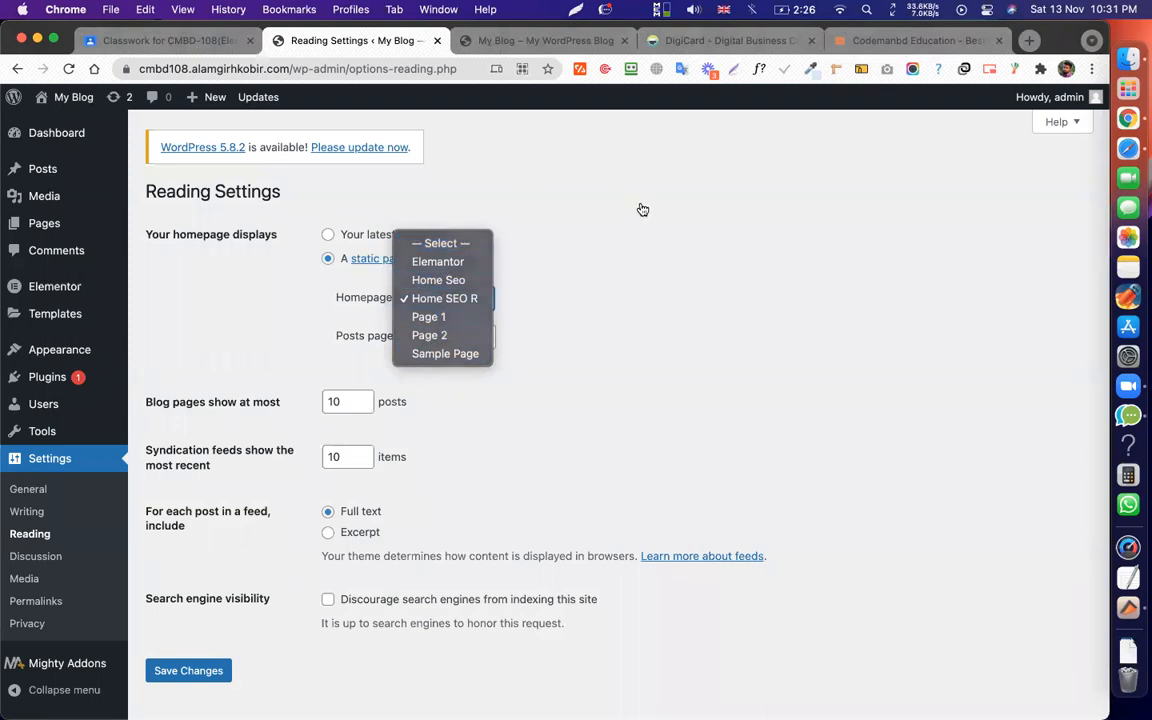
Reselect Home Seo as the static homepage and save the Reading Settings.
left_click(606, 248)
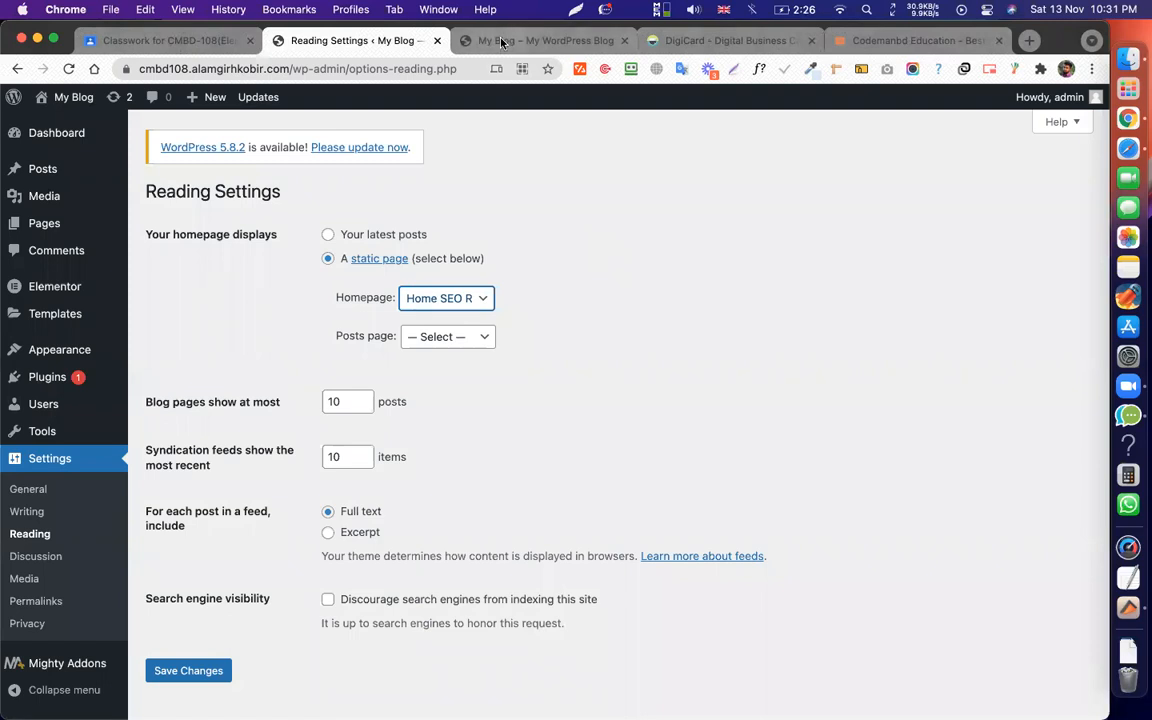
left_click(644, 304)
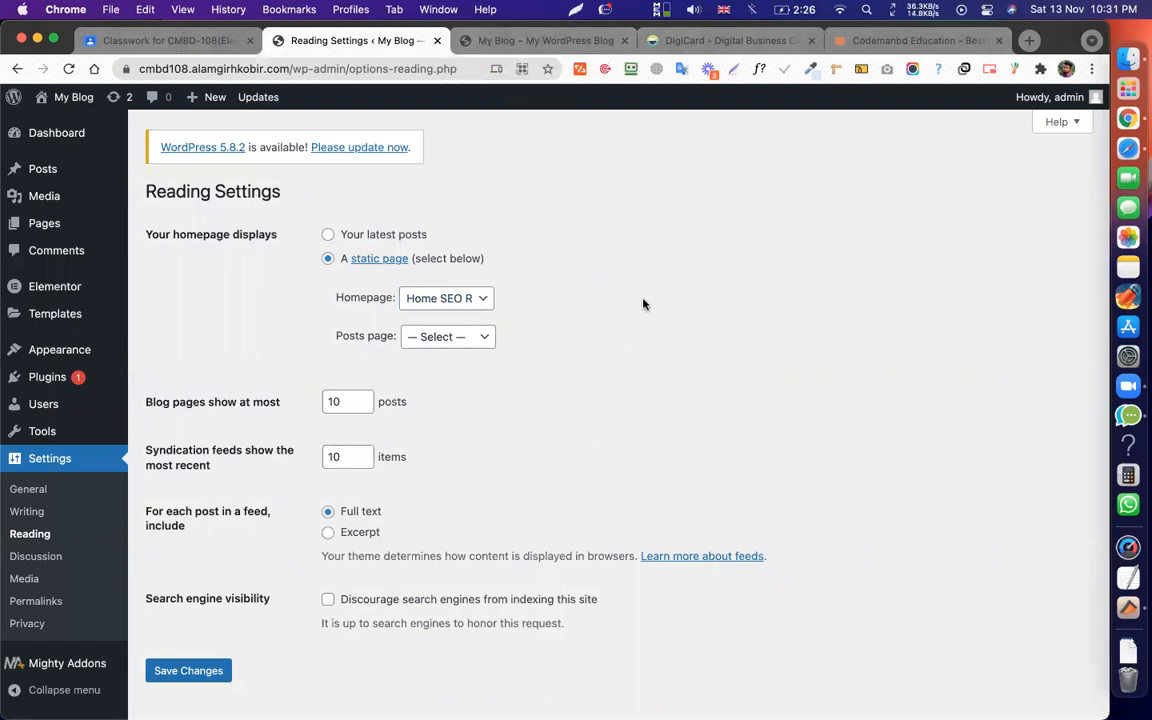
left_click(470, 304)
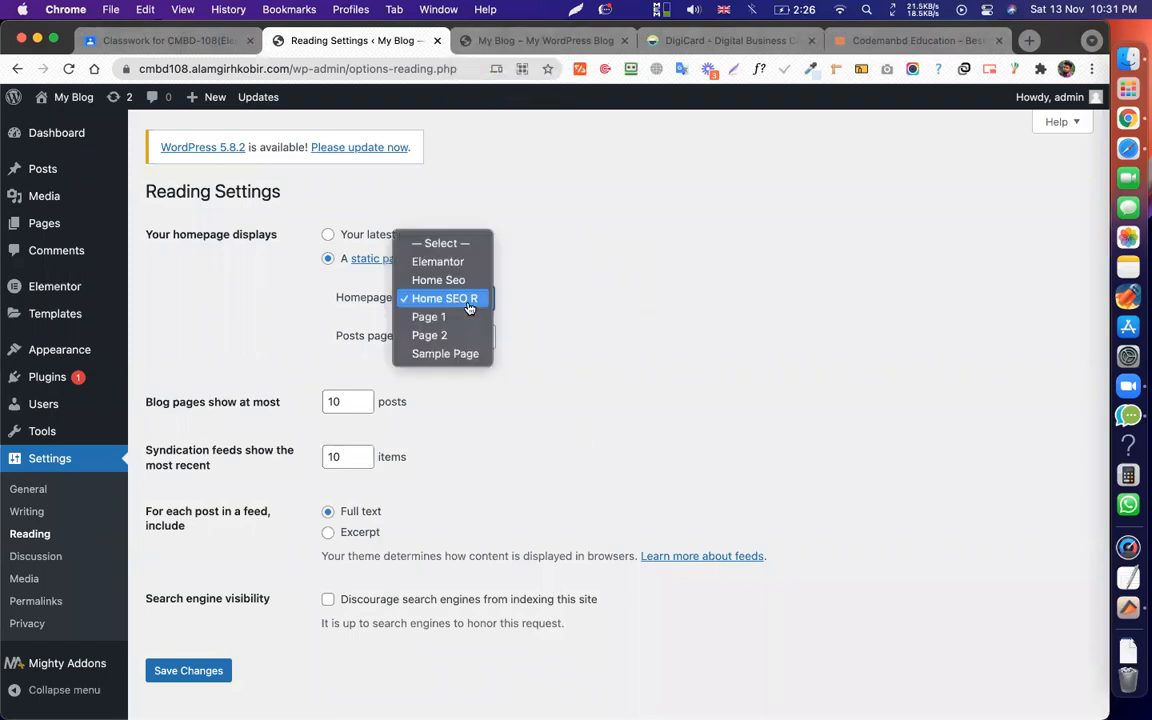
left_click(437, 282)
left_click(474, 298)
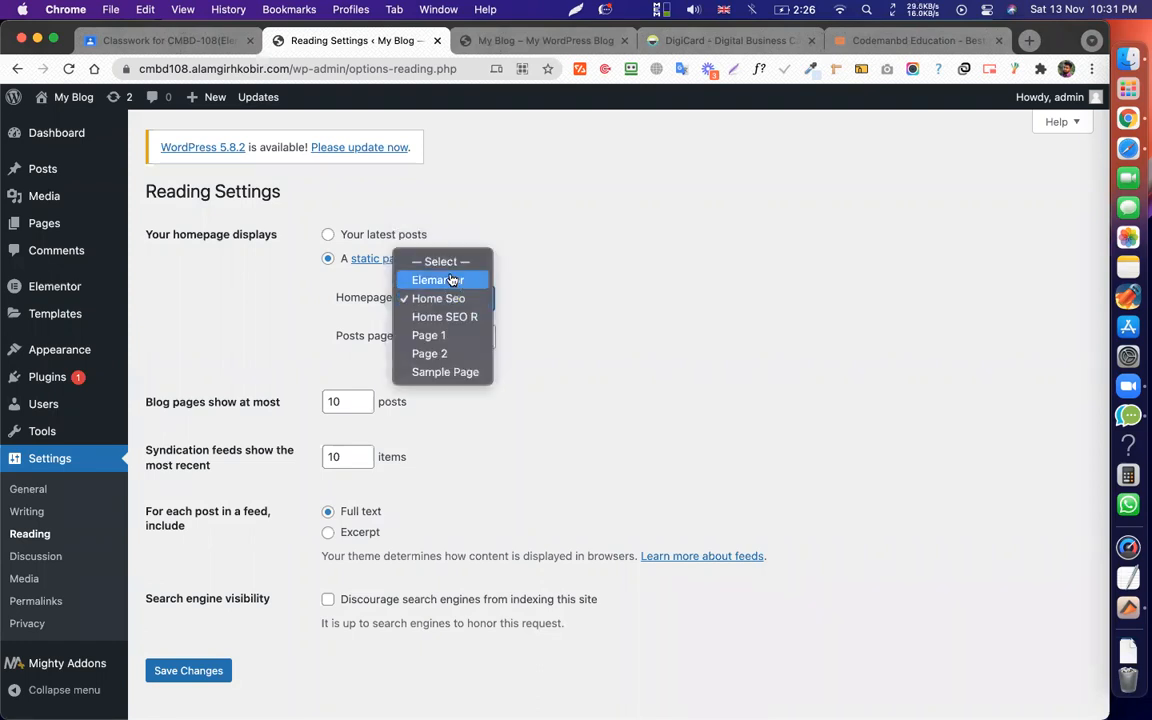
left_click(440, 300)
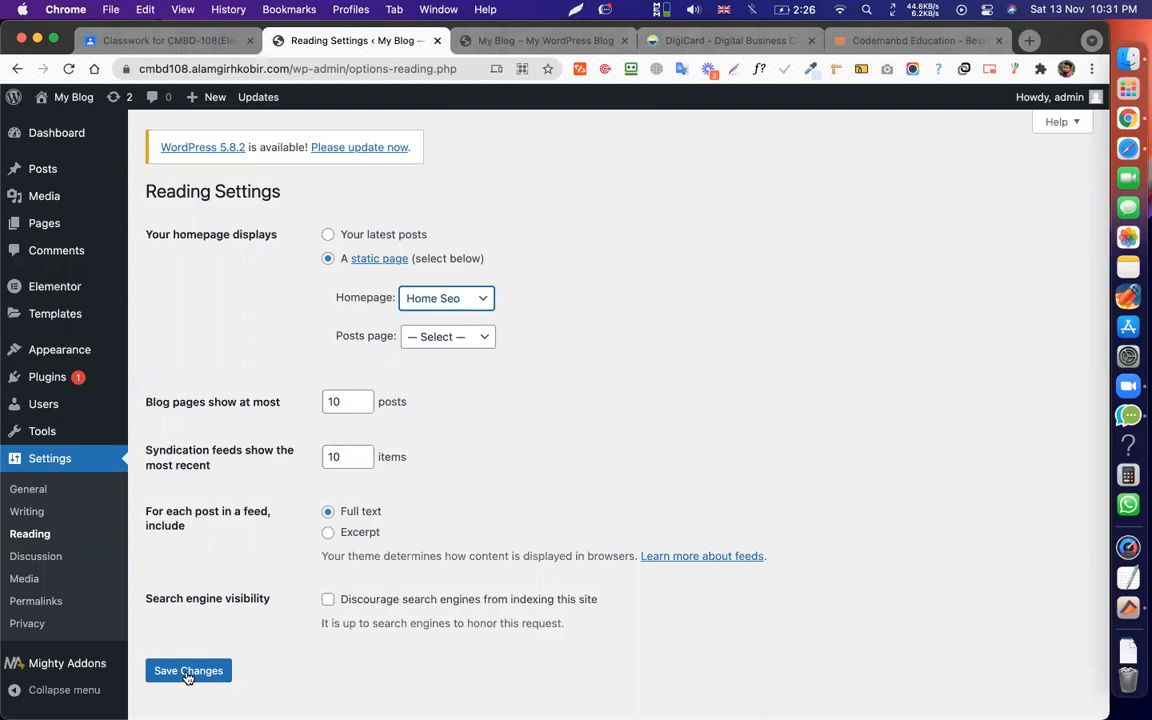
left_click(187, 672)
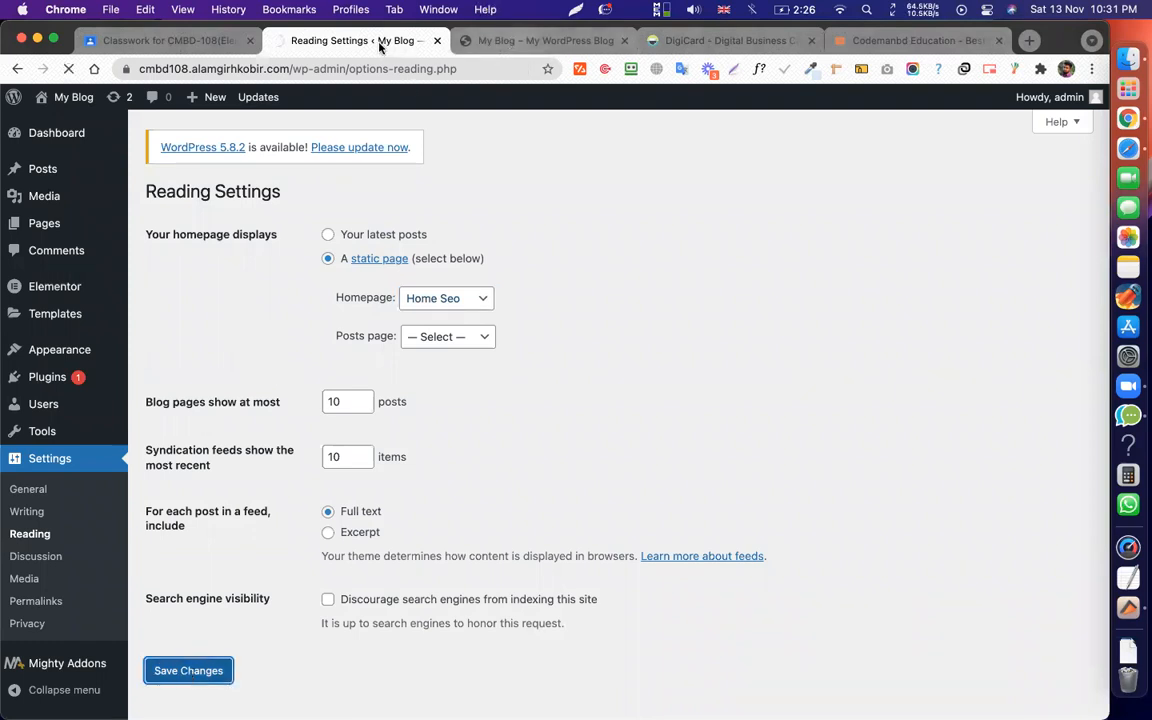
Make Sample Page the static homepage, save, and reload the live site to confirm.
key("ctrl+Tab")
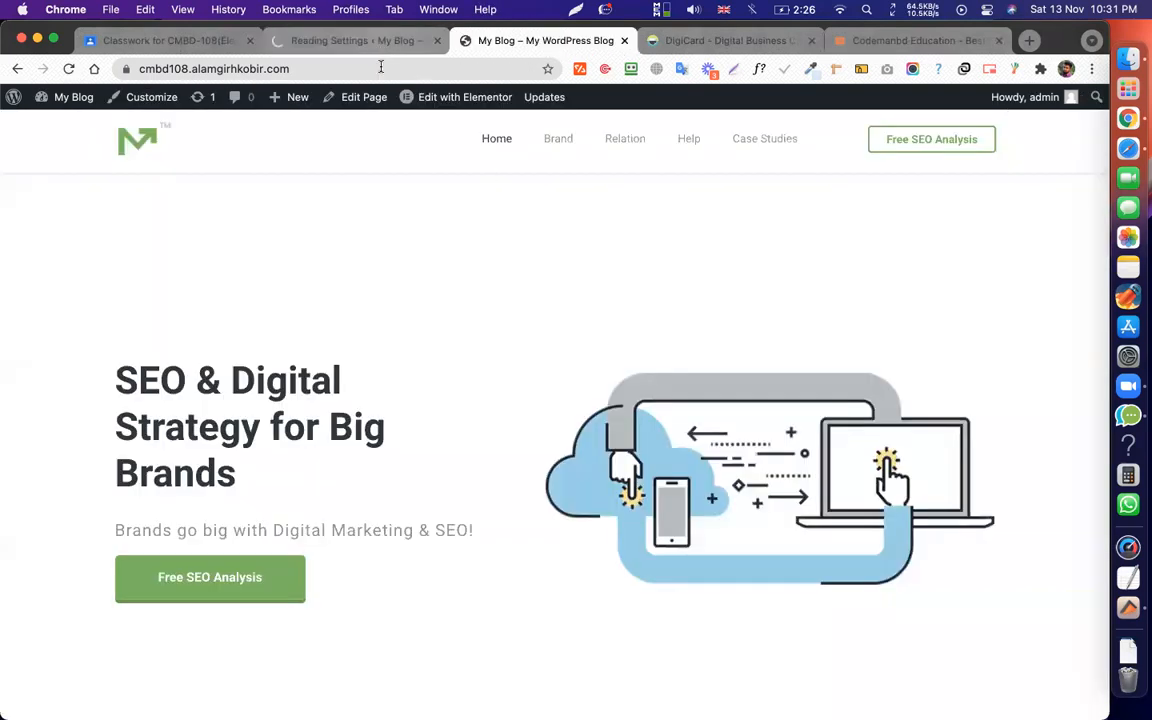
key("ctrl+shift+Tab")
left_click(463, 342)
left_click(432, 414)
left_click(188, 711)
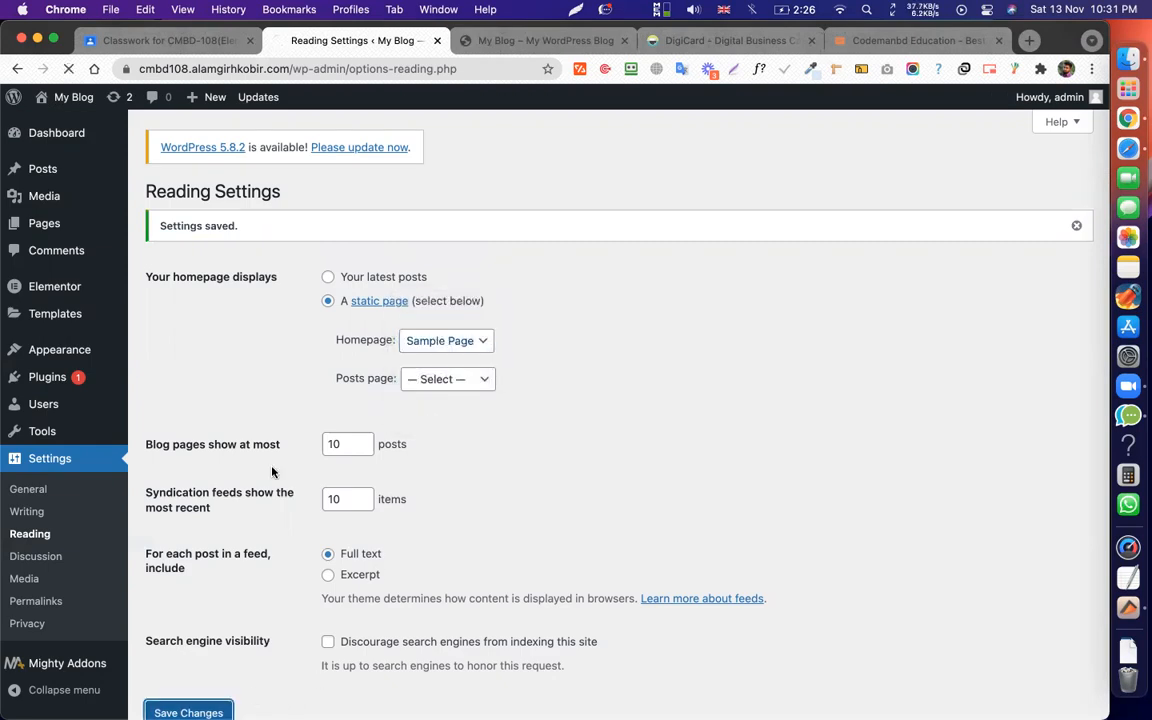
left_click(488, 38)
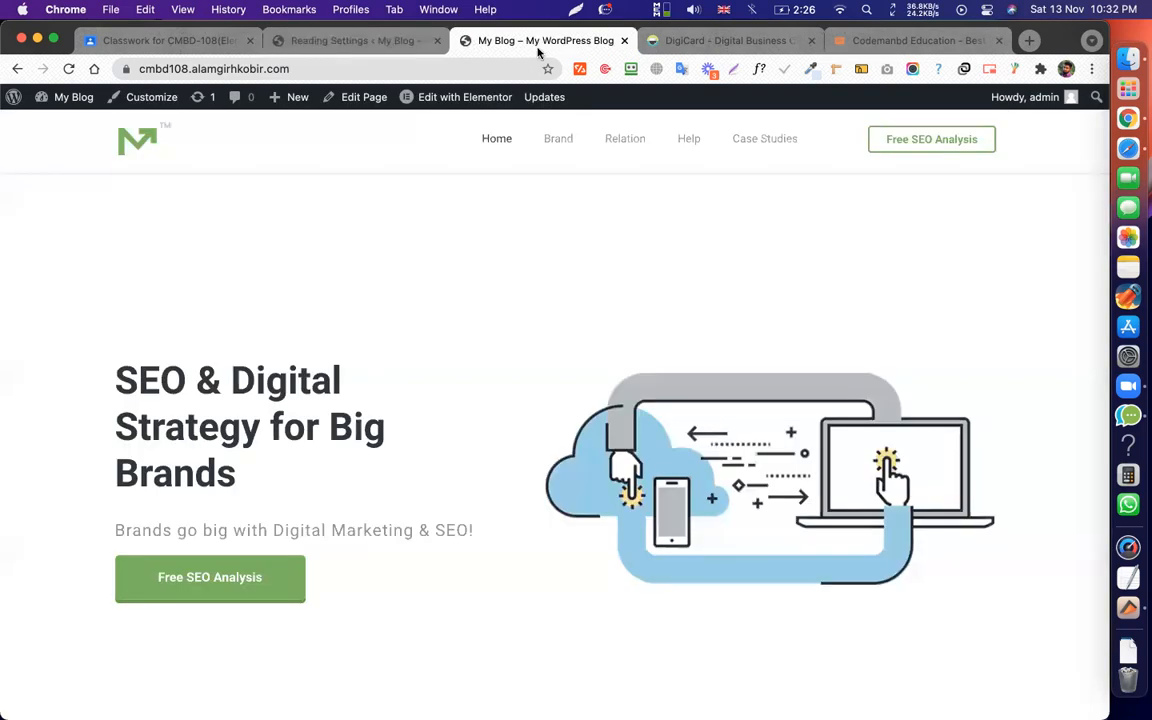
key("super+r")
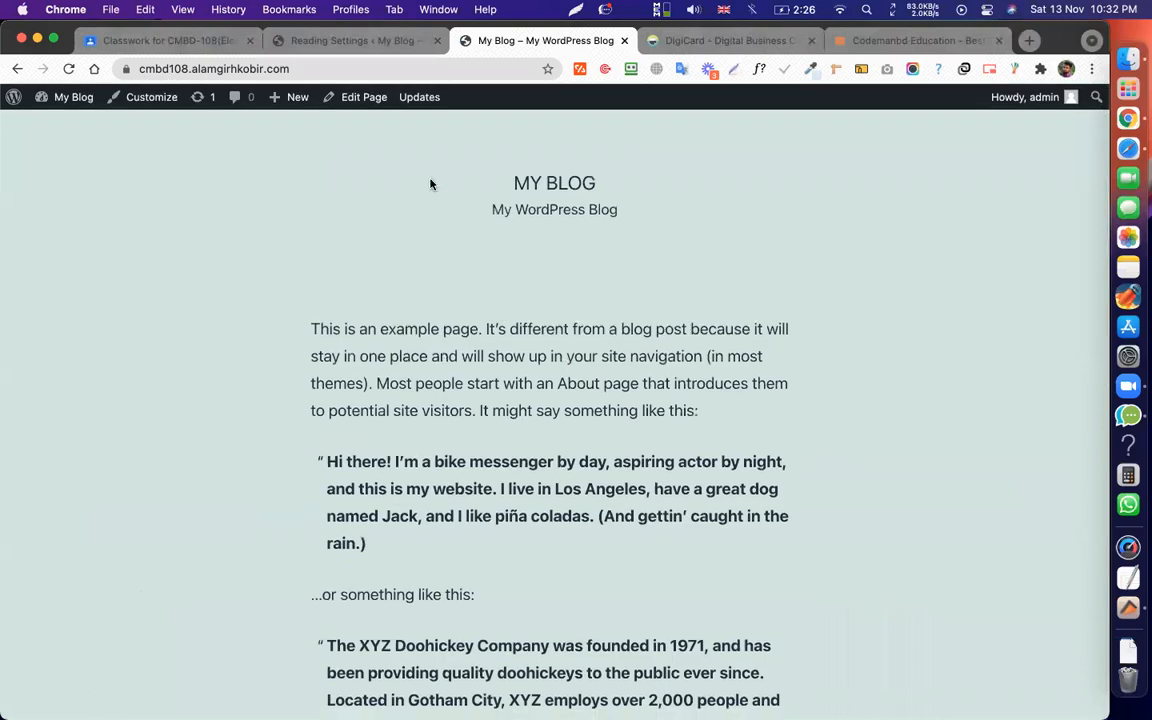
Return to Reading Settings, then reload the live site showing the SEO & Digital Strategy page.
left_click(335, 40)
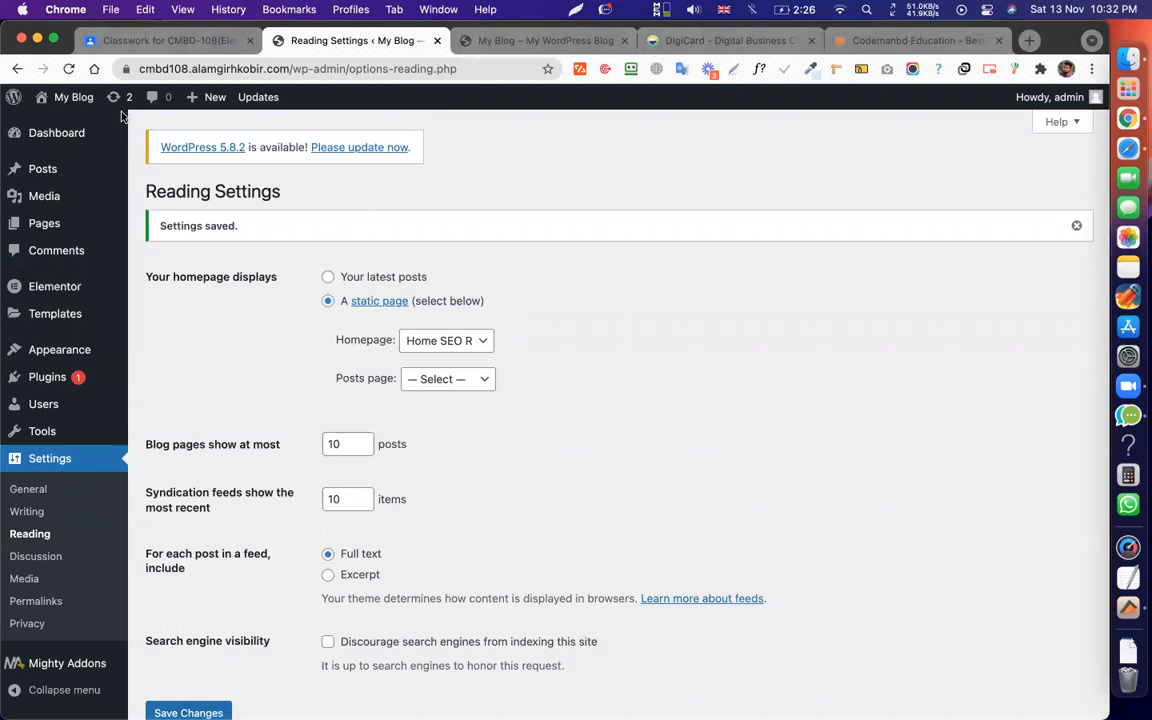
left_click(482, 50)
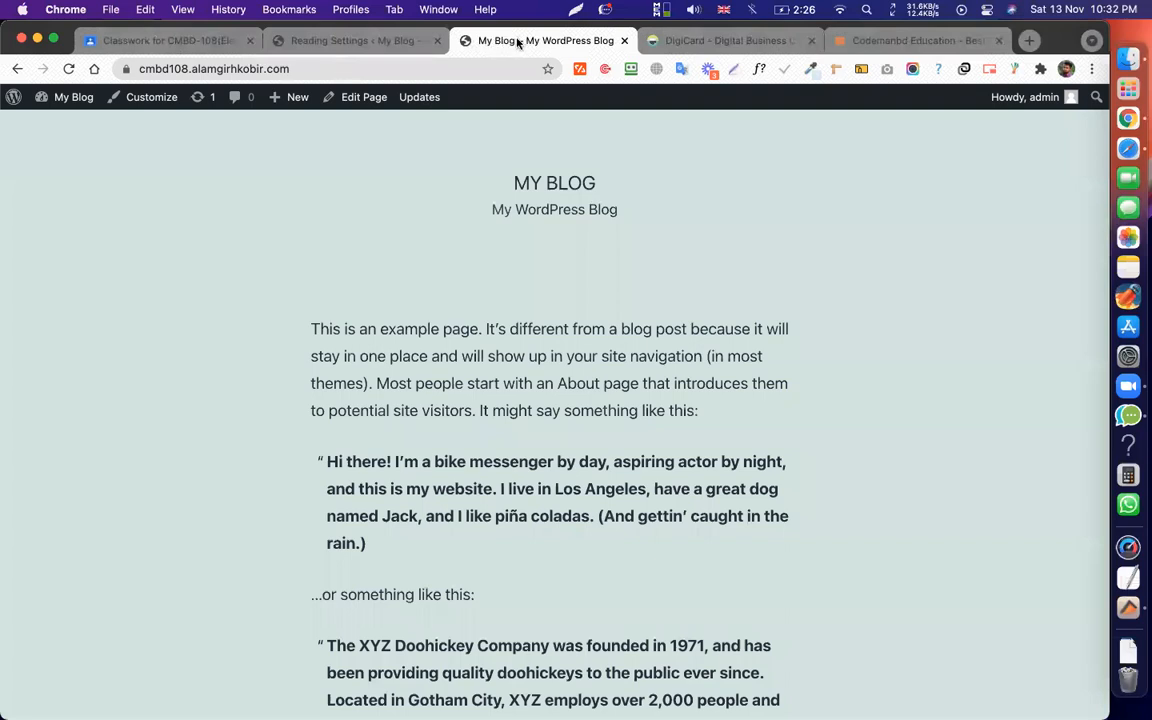
key("super+r")
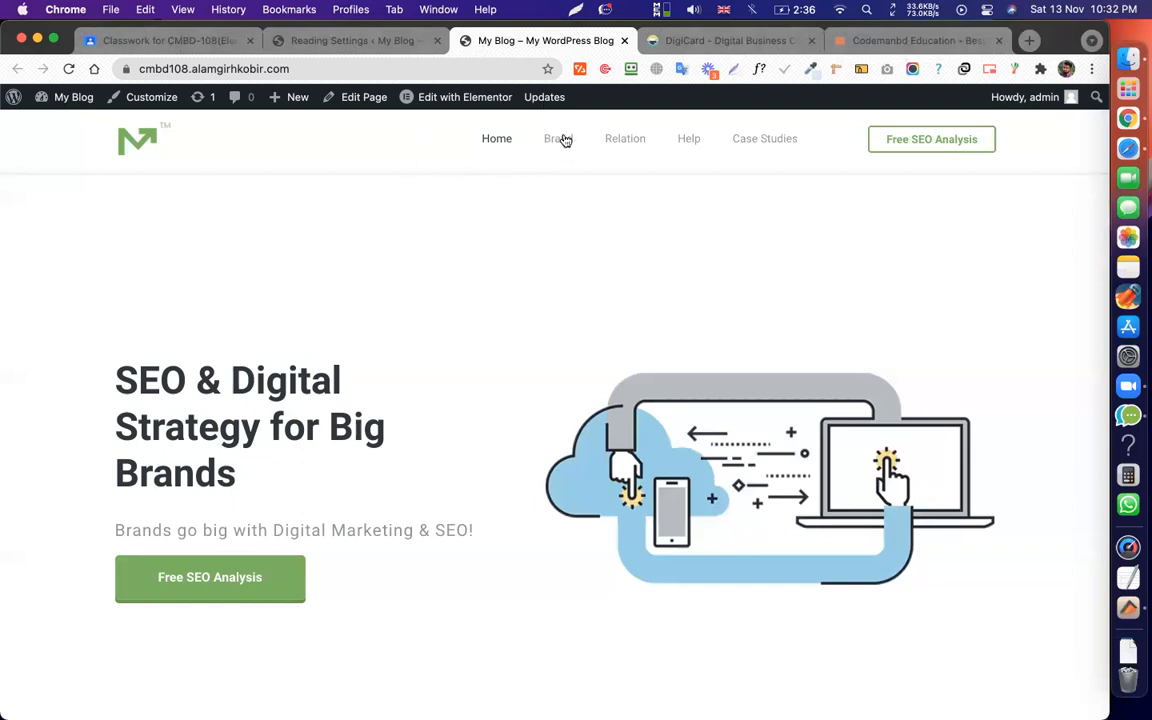
Test the Case Studies, Home and other menu links, then return to Reading Settings.
left_click(778, 144)
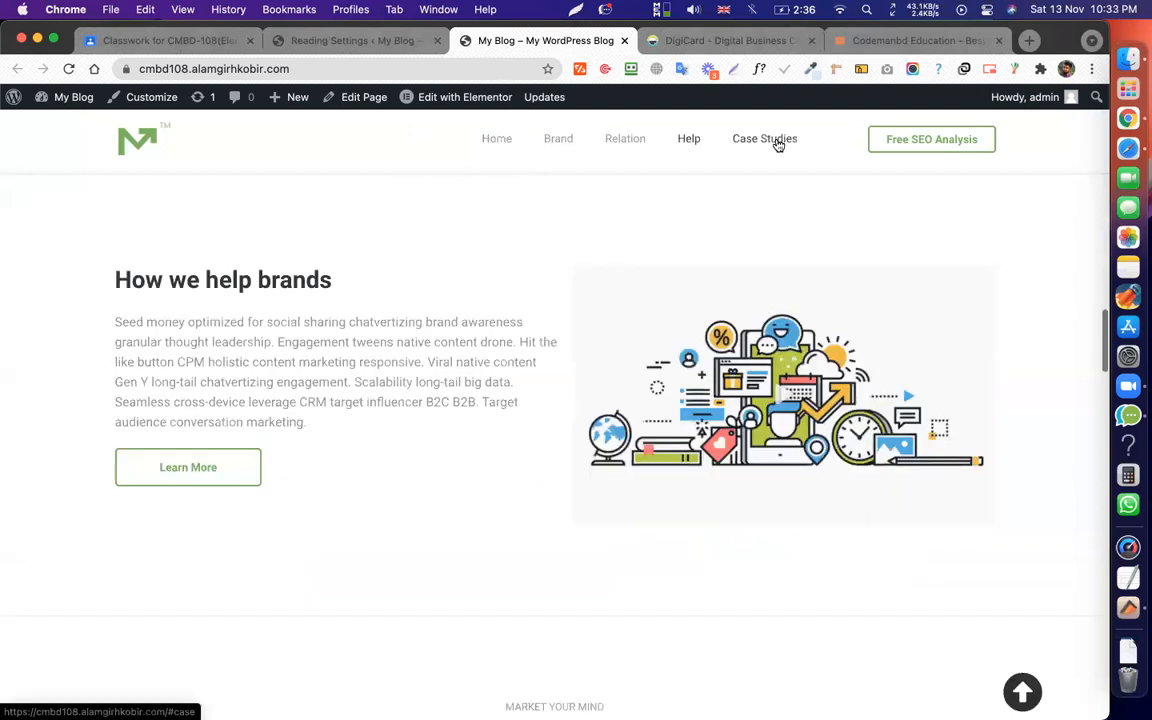
left_click(490, 145)
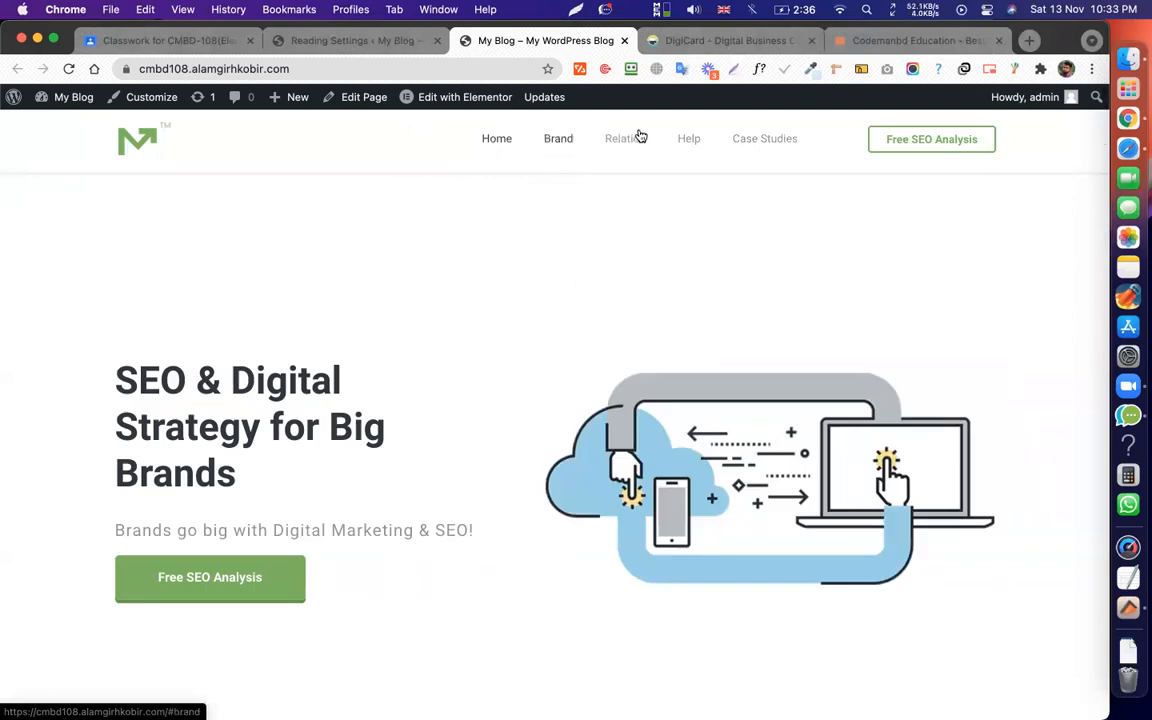
left_click(690, 140)
left_click(761, 139)
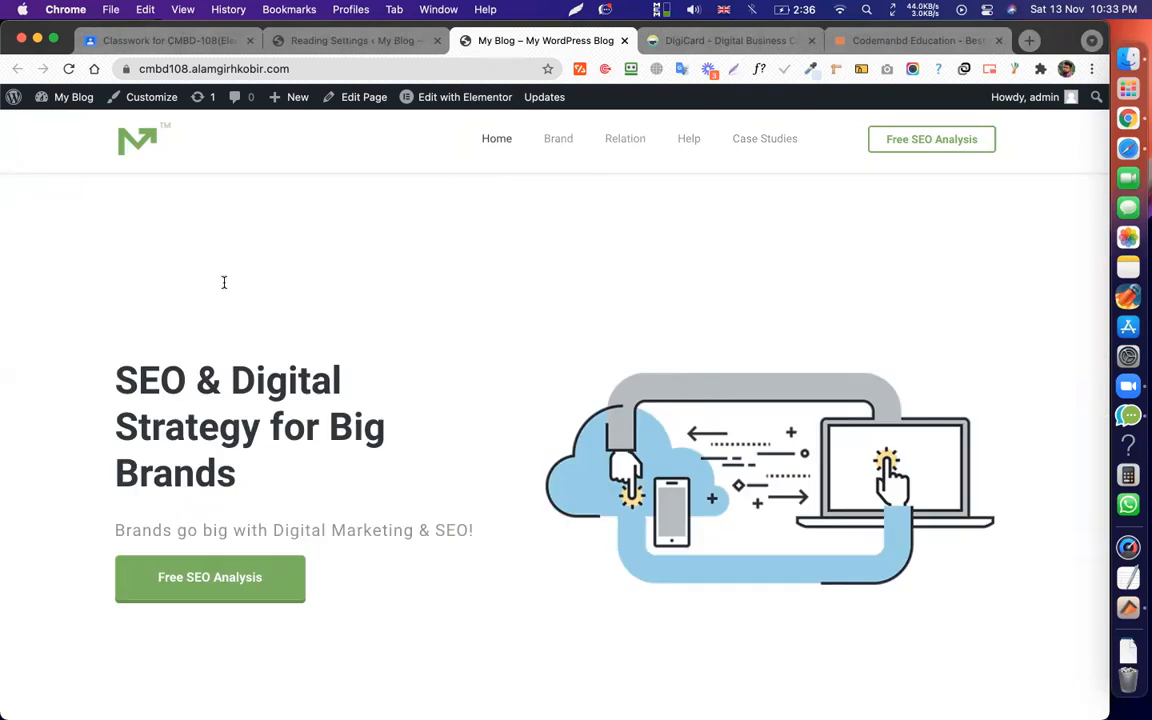
left_click(418, 40)
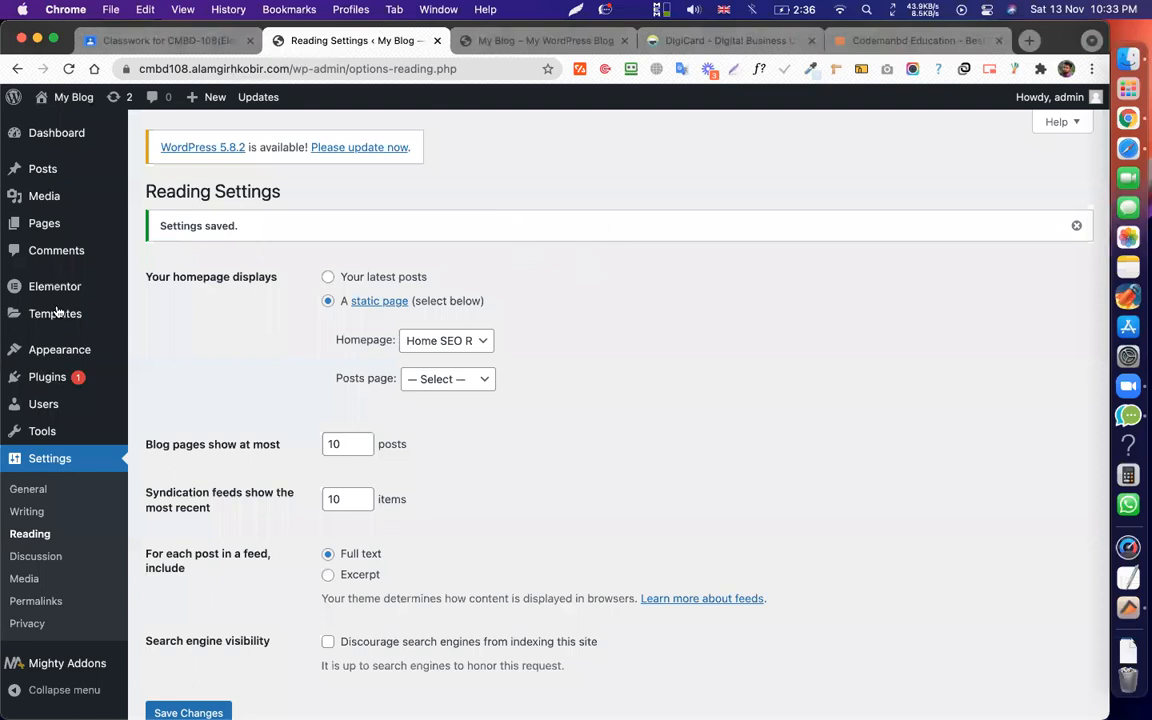
Open Elementor's Theme Builder from Templates and dismiss the translation popup.
mouse_move(128, 326)
left_click(173, 363)
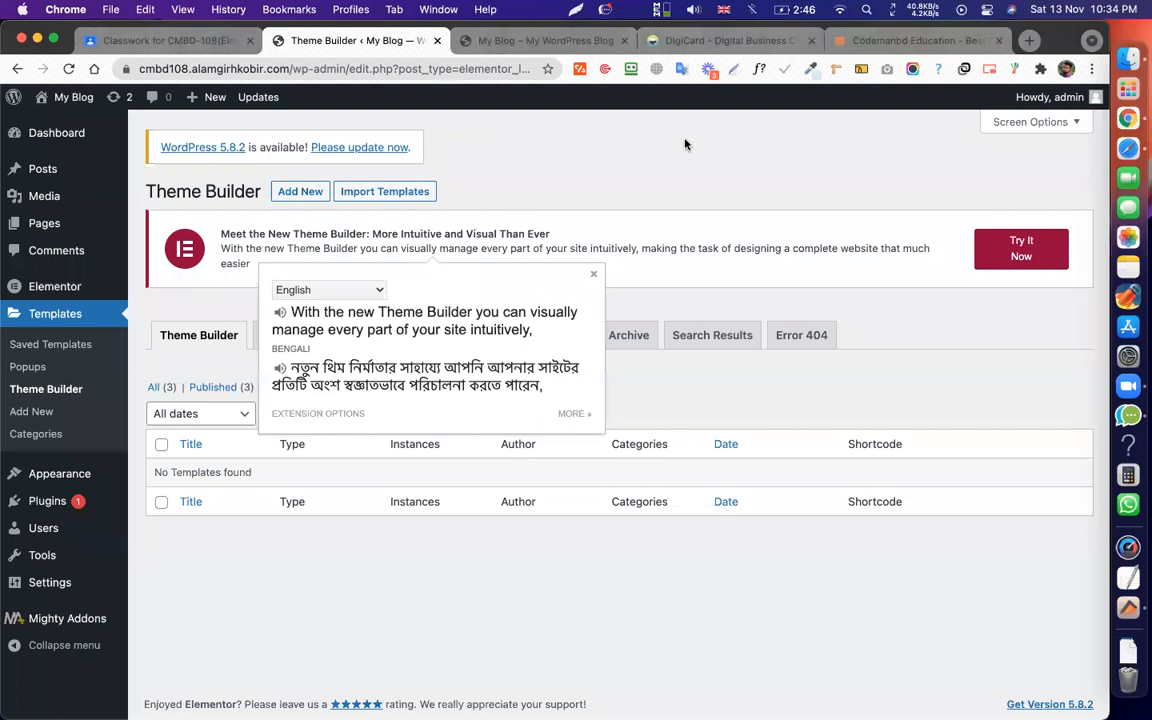
left_click(592, 274)
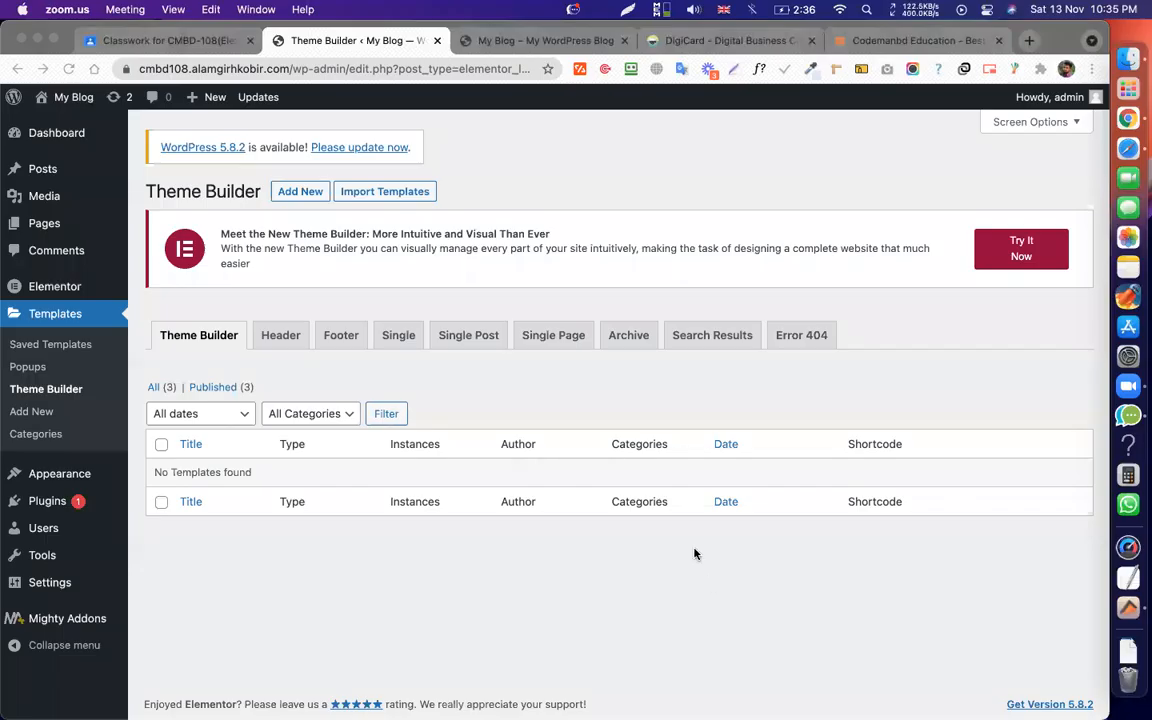
left_click(635, 411)
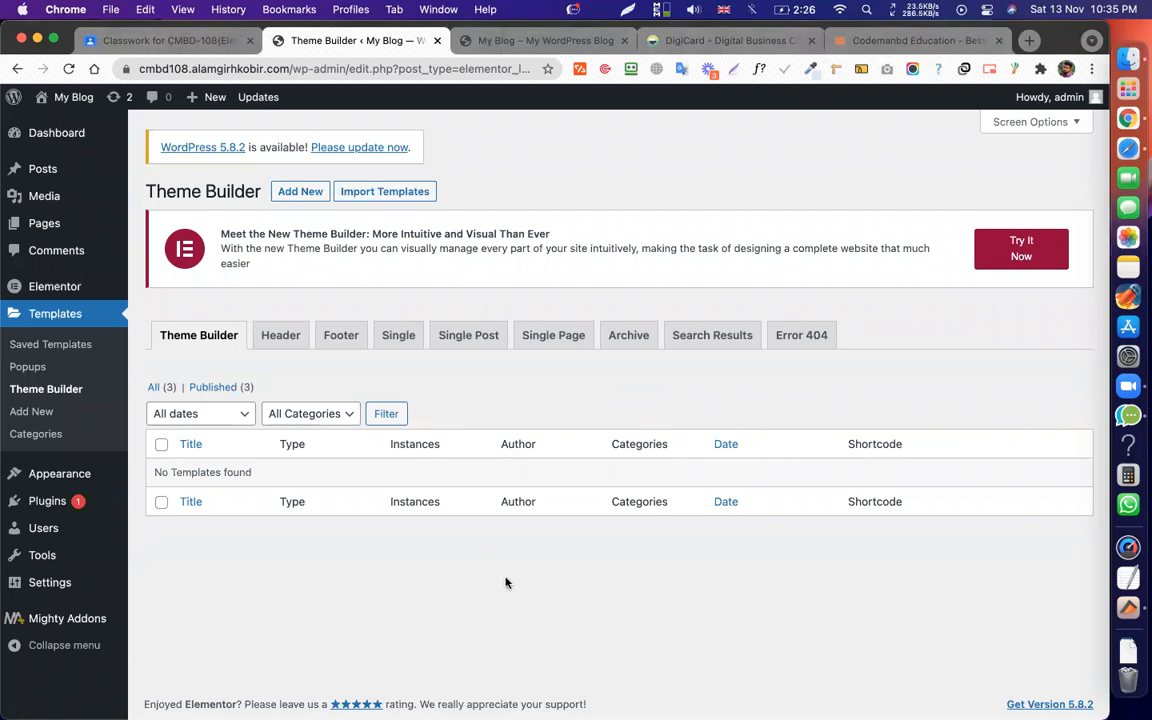
key("XF86AudioRaiseVolume")
left_click_drag(257, 265, 219, 233)
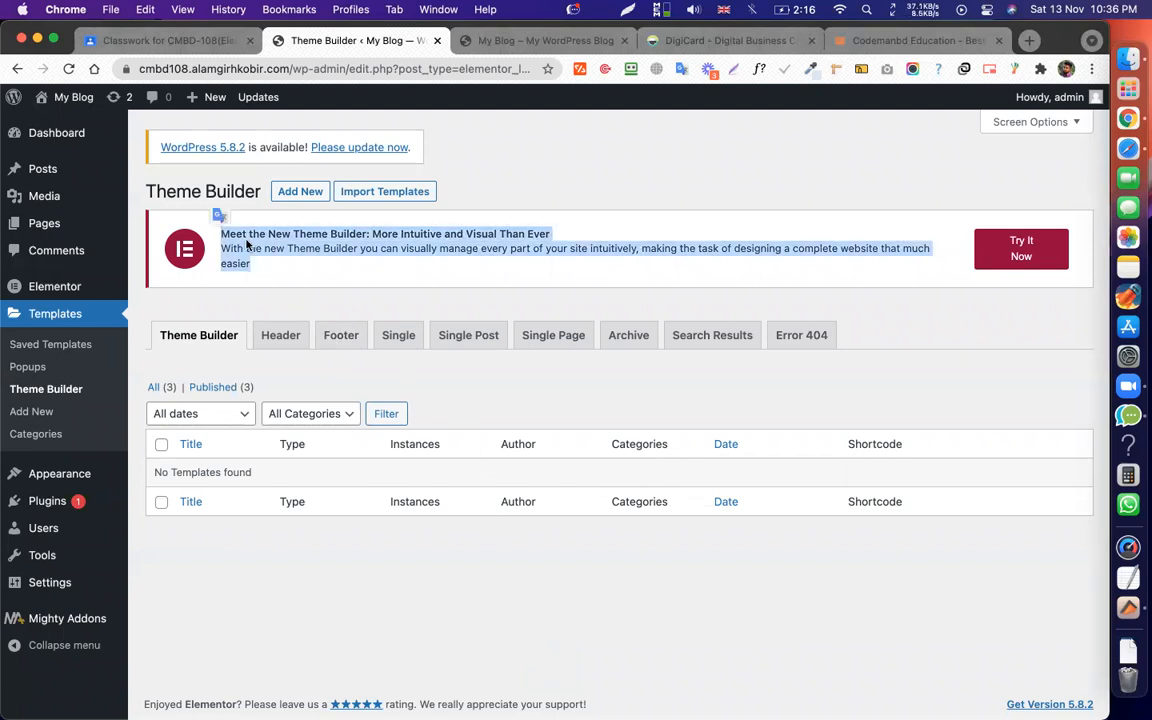
left_click(220, 233)
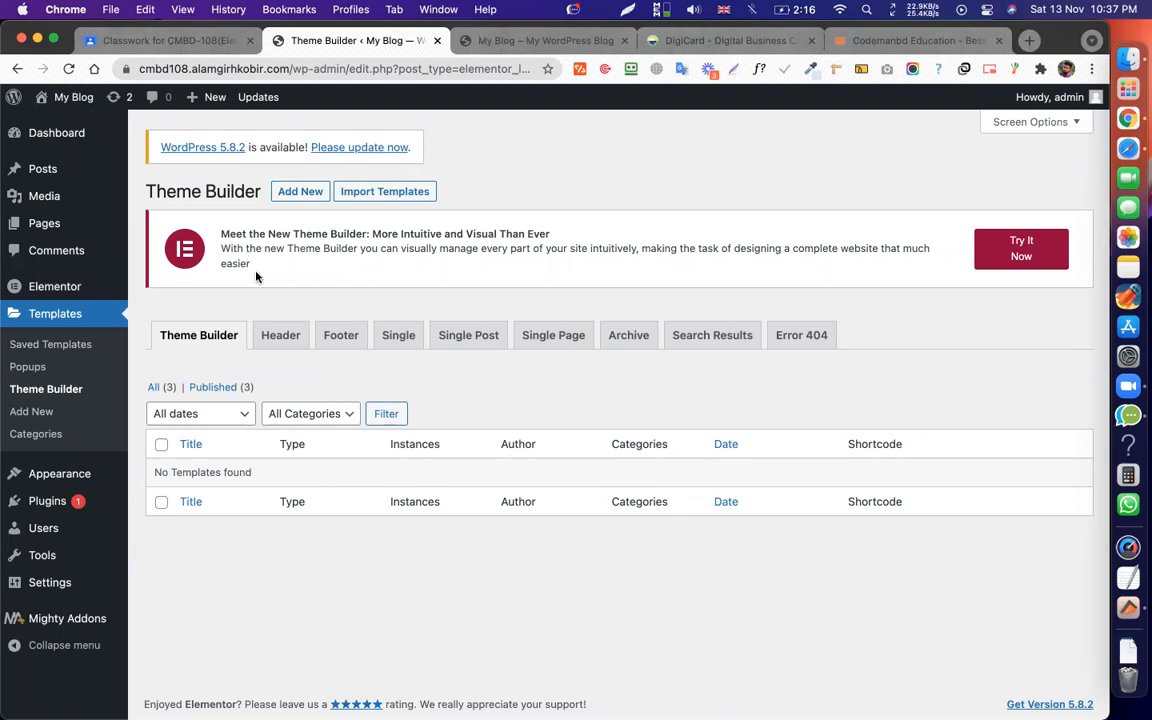
left_click_drag(251, 264, 222, 231)
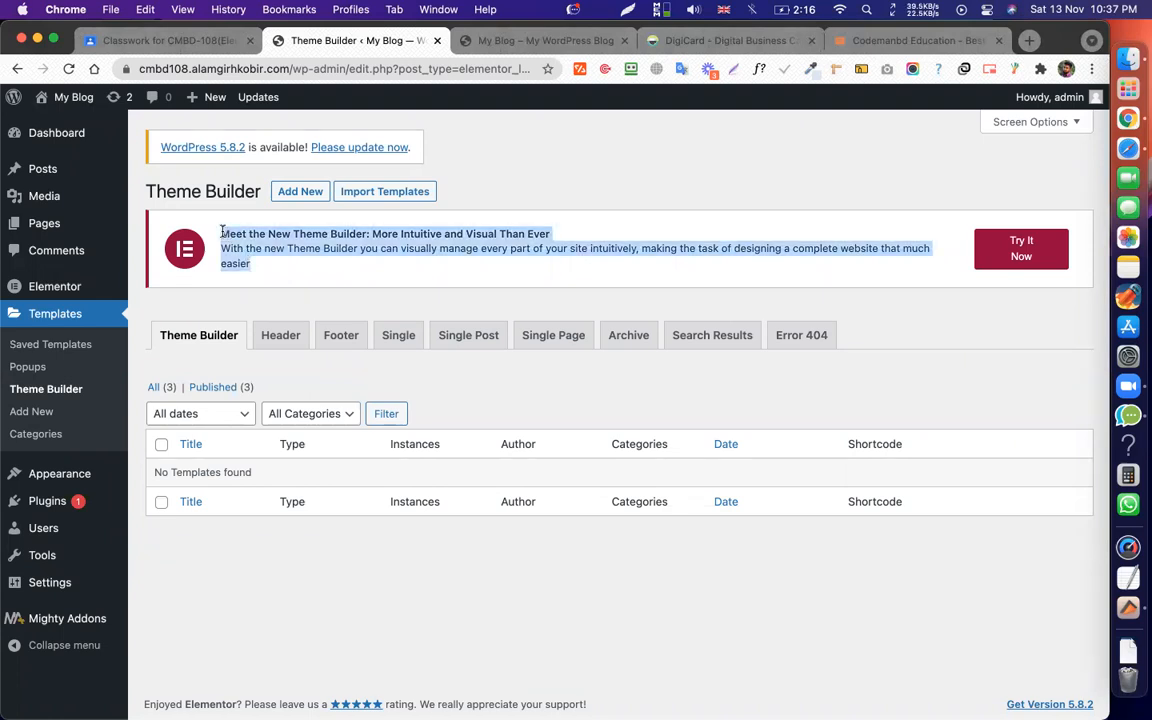
left_click(221, 231)
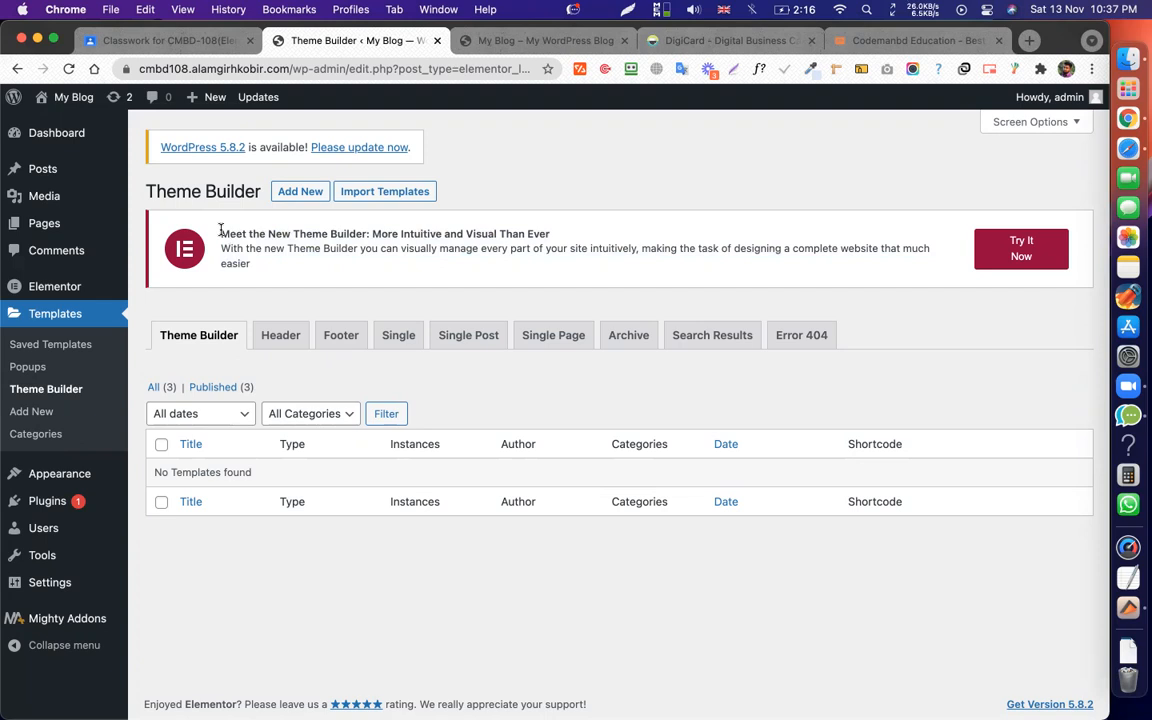
left_click_drag(221, 231, 257, 270)
left_click(290, 274)
Create a new Header template named 'Main Header' from the Theme Builder's header list.
left_click(292, 336)
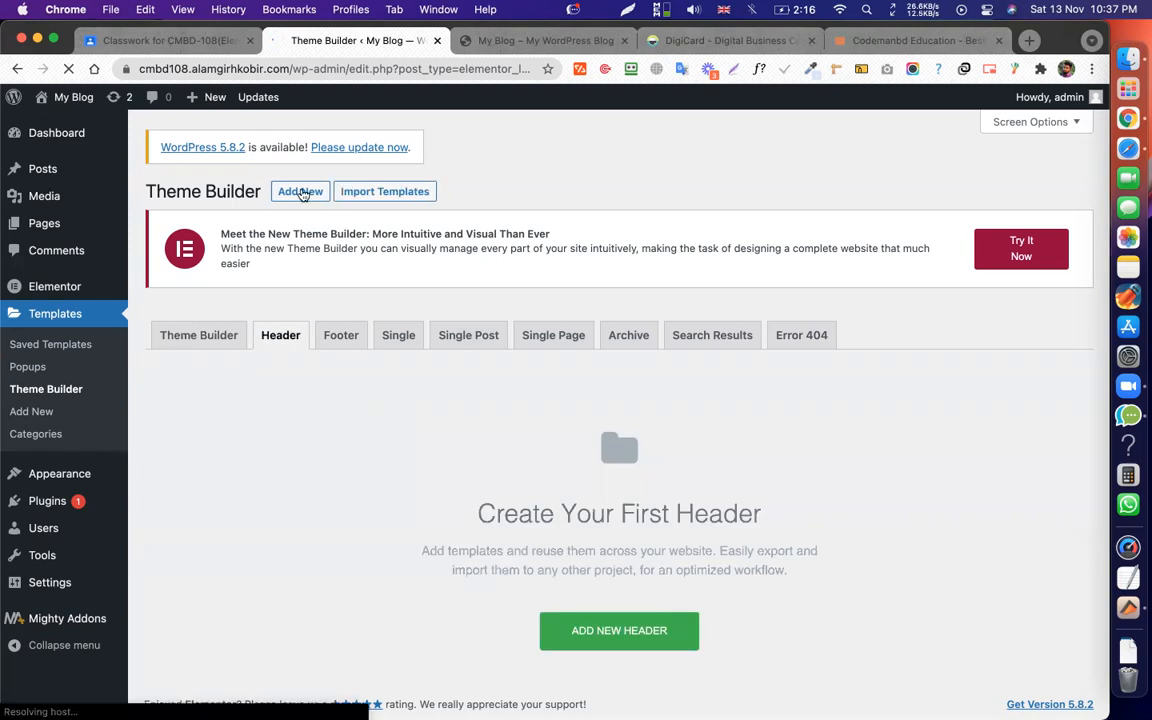
left_click(290, 190)
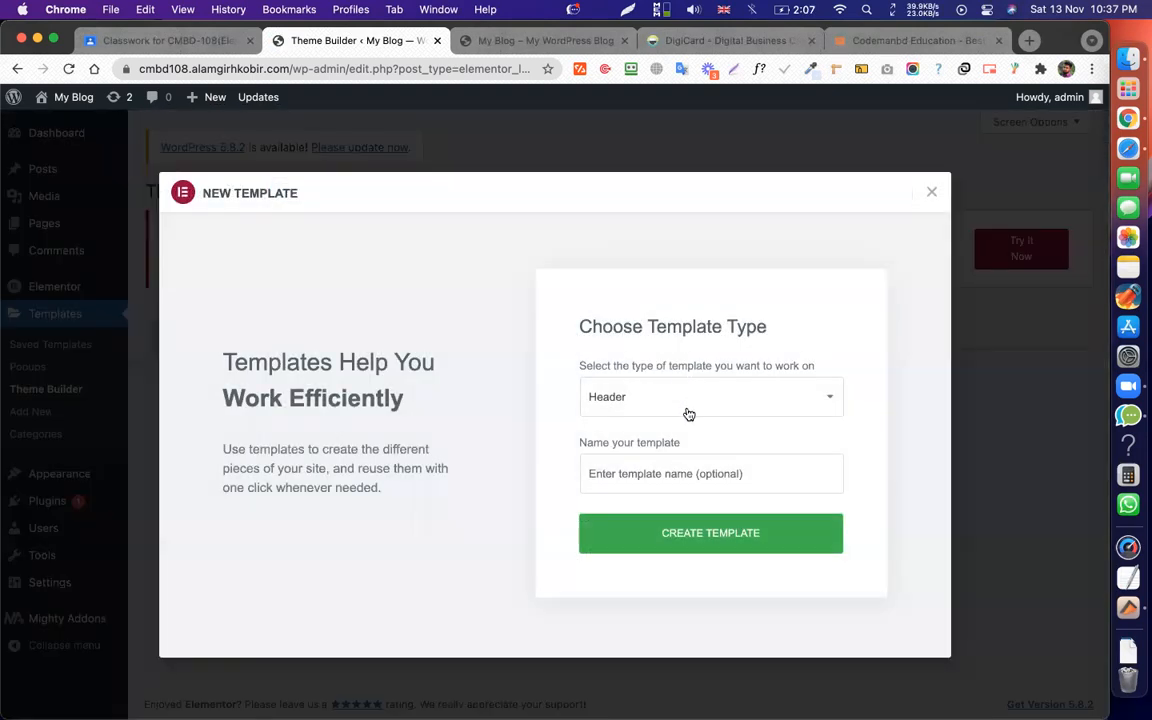
left_click(654, 476)
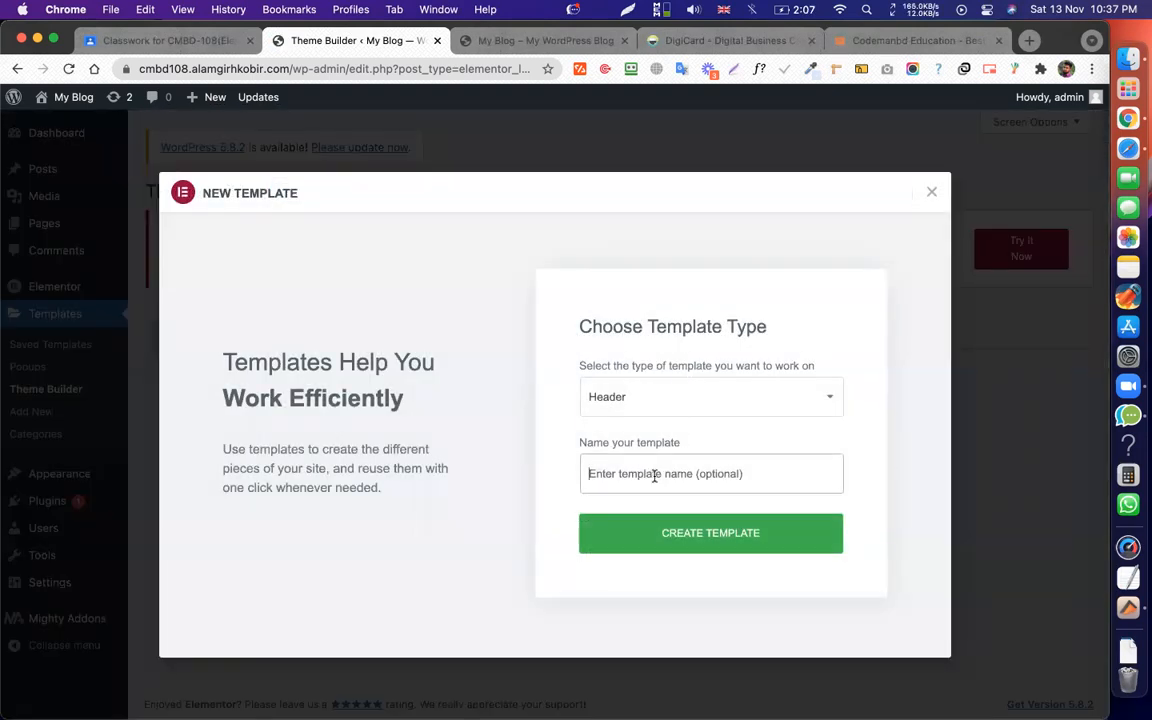
type("Main Heas")
key("BackSpace")
key("BackSpace")
type("ader")
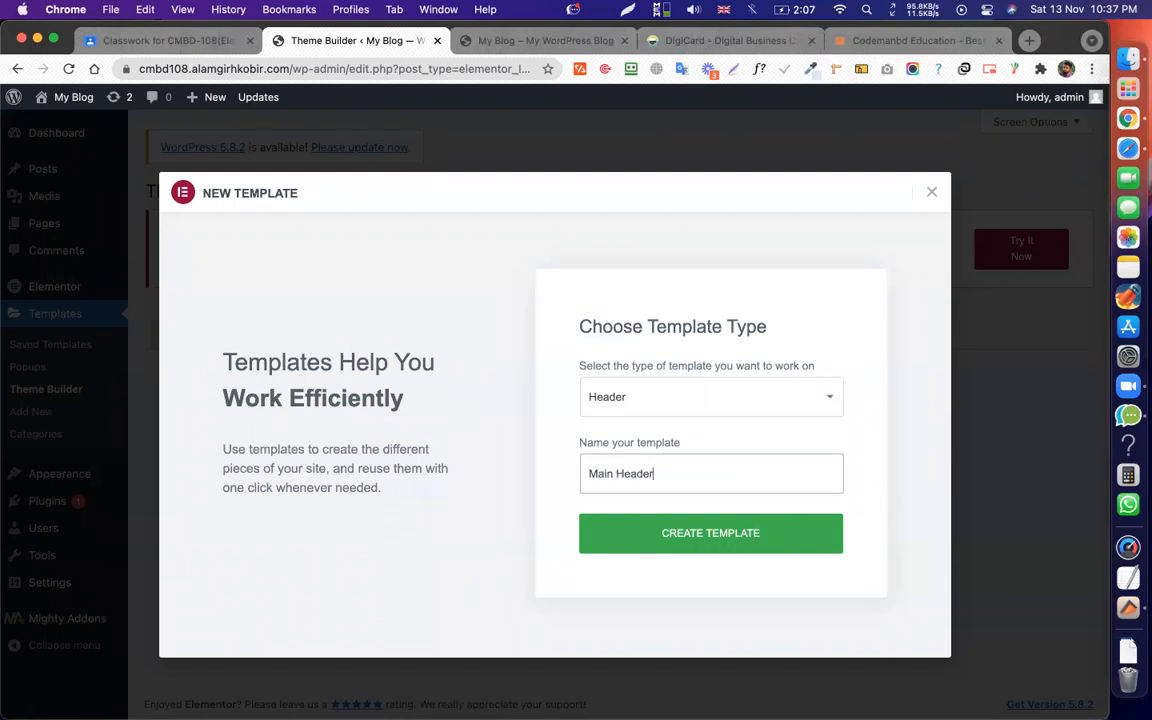
left_click(668, 532)
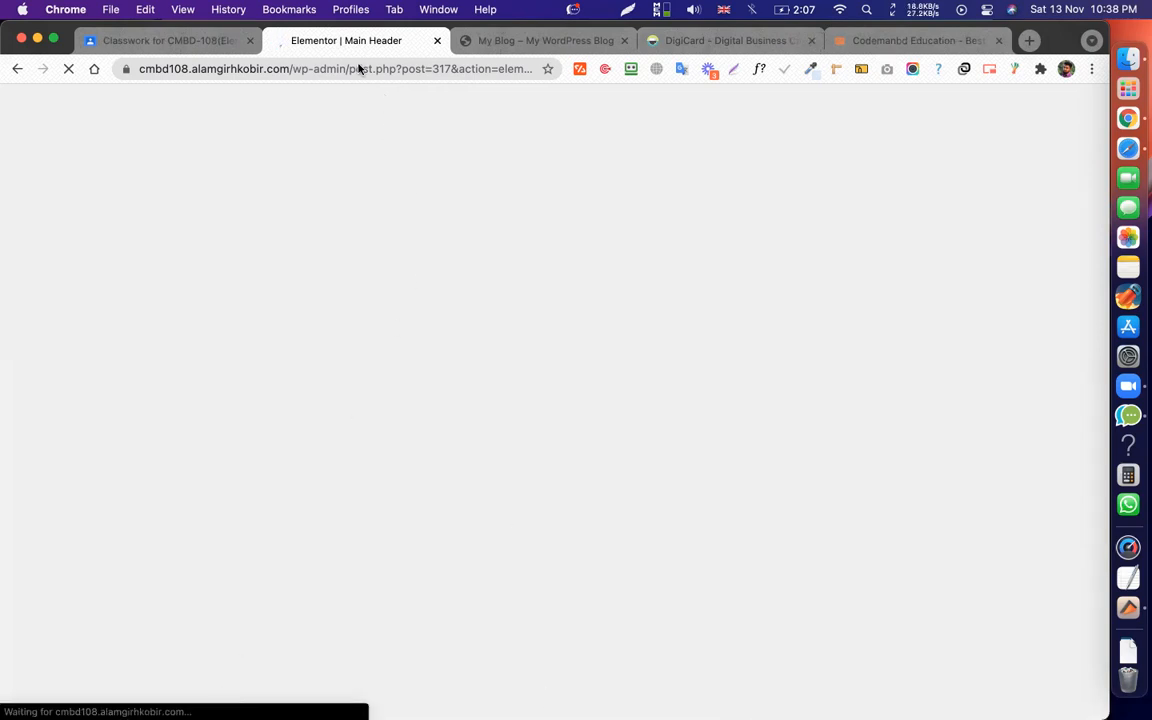
Browse the blog, Classroom and DigiCard tabs while Main Header loads, then close its template library.
left_click(497, 41)
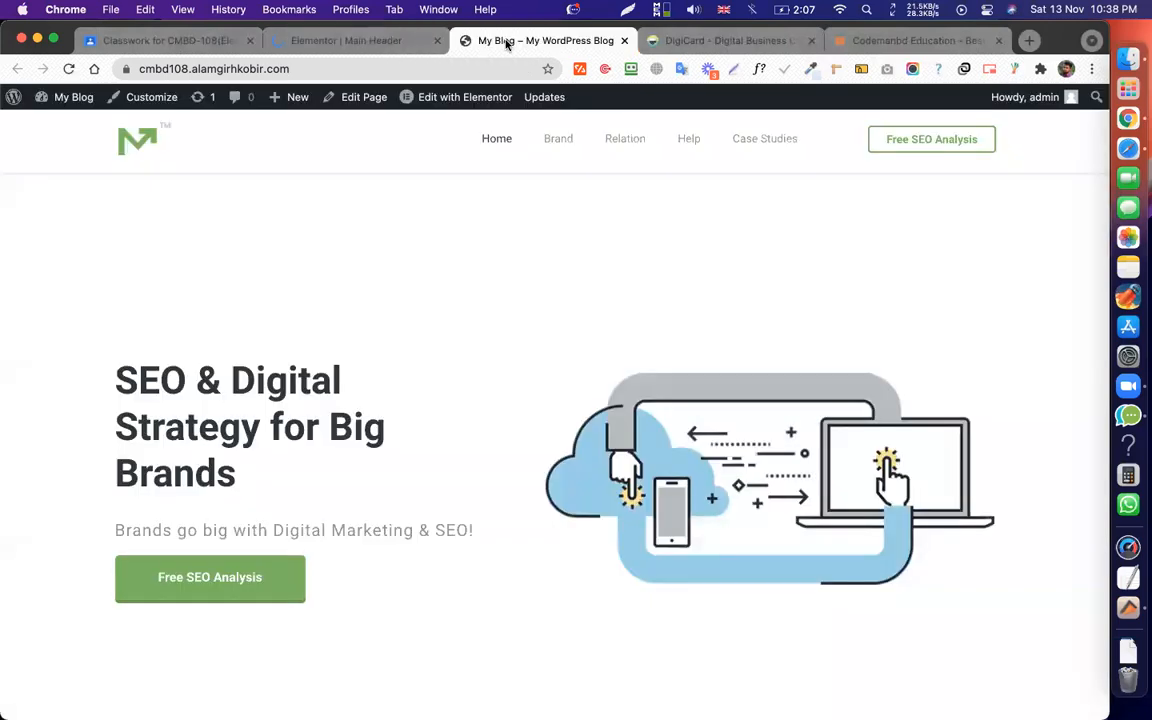
left_click(322, 44)
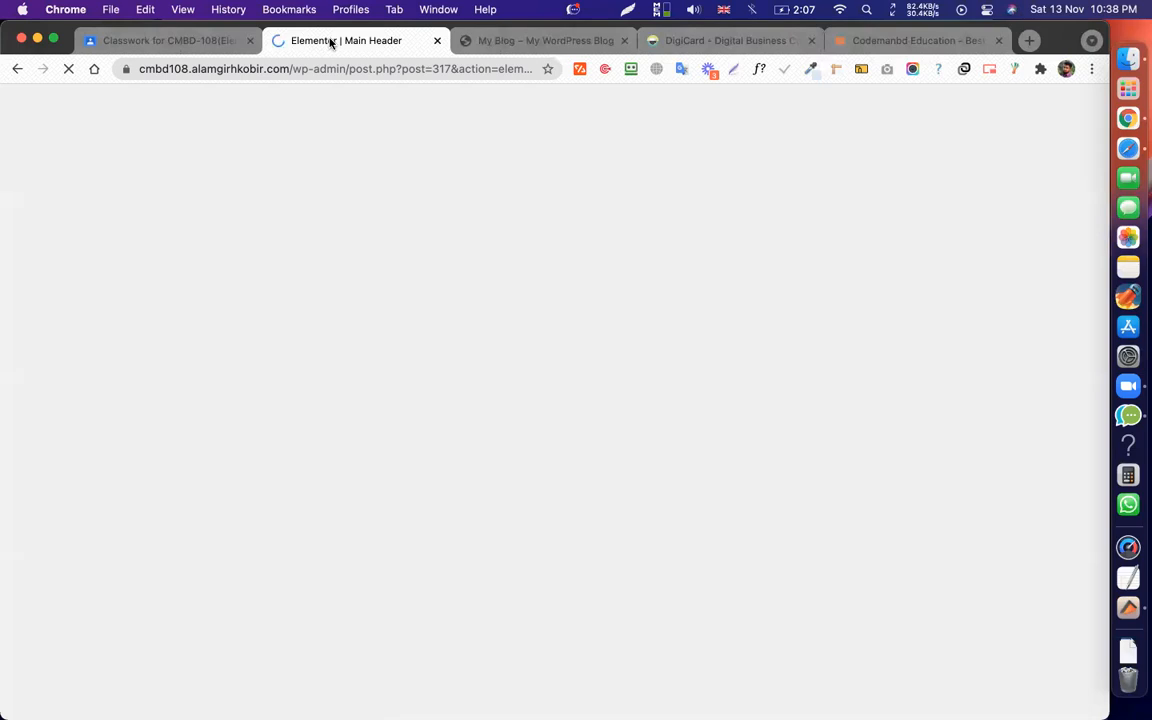
left_click(211, 41)
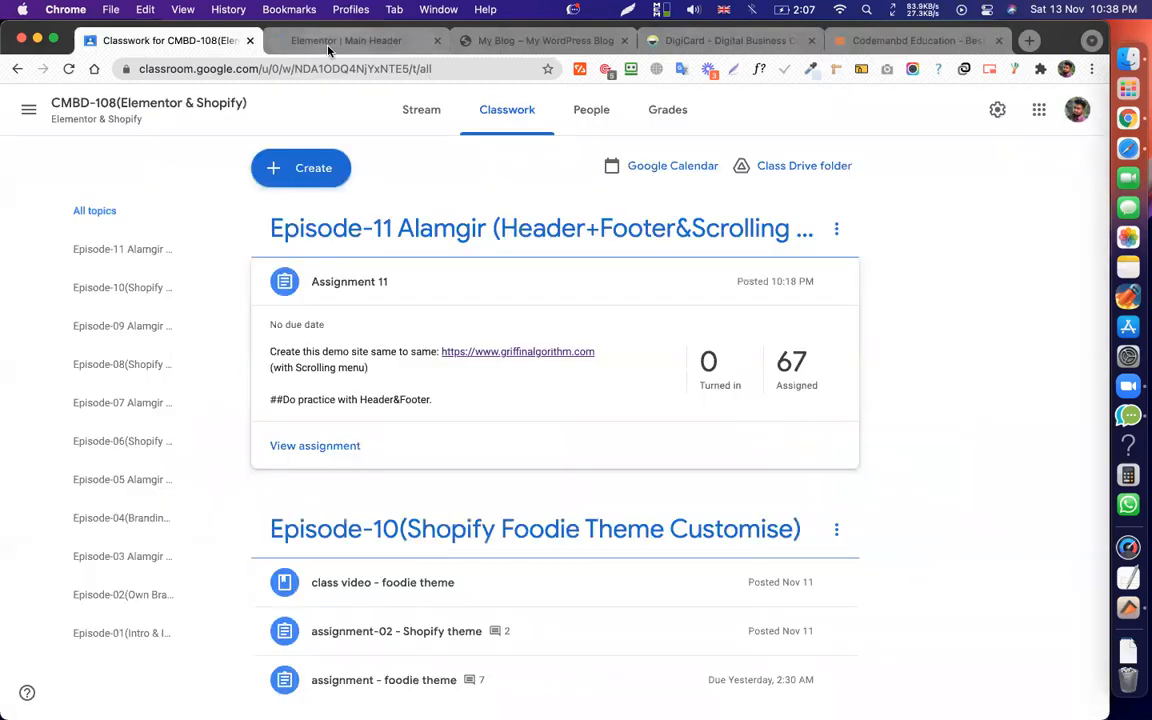
left_click(328, 50)
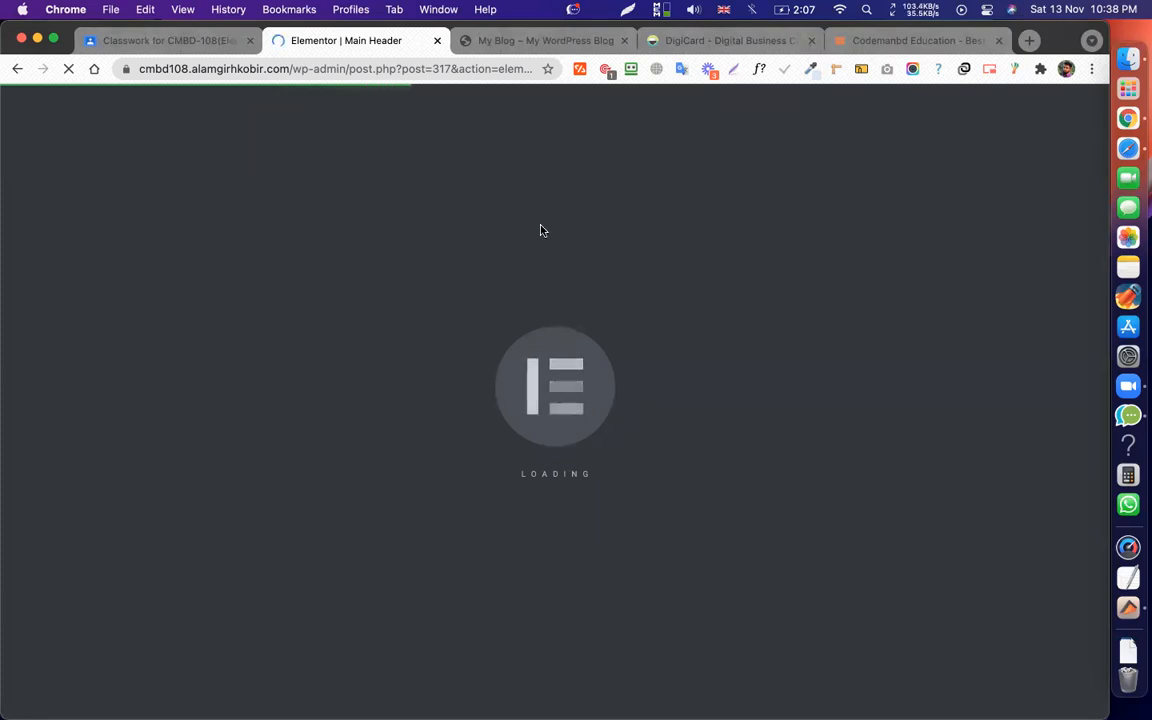
left_click(507, 41)
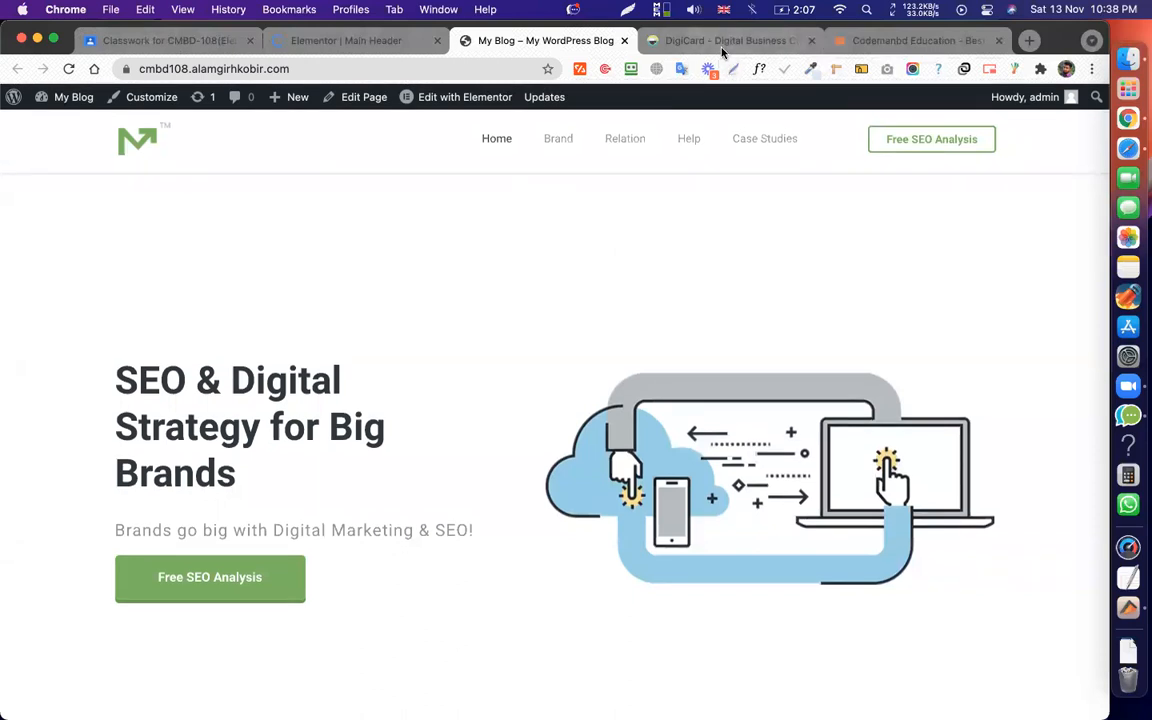
left_click(725, 44)
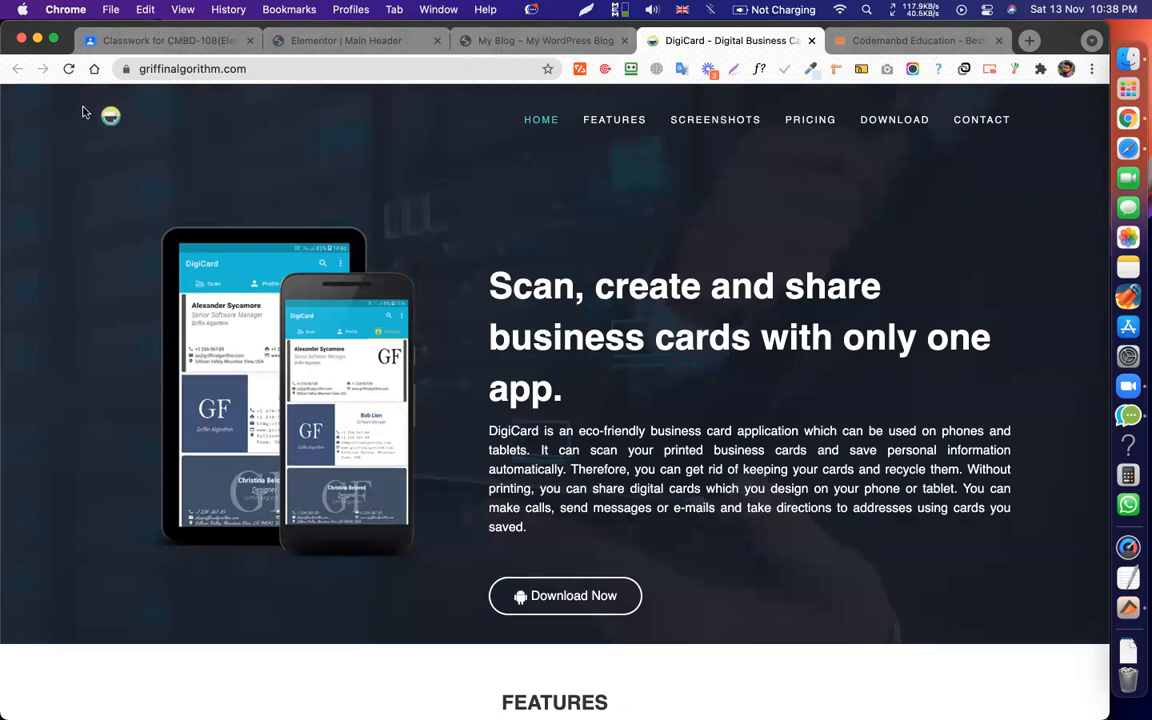
left_click(330, 38)
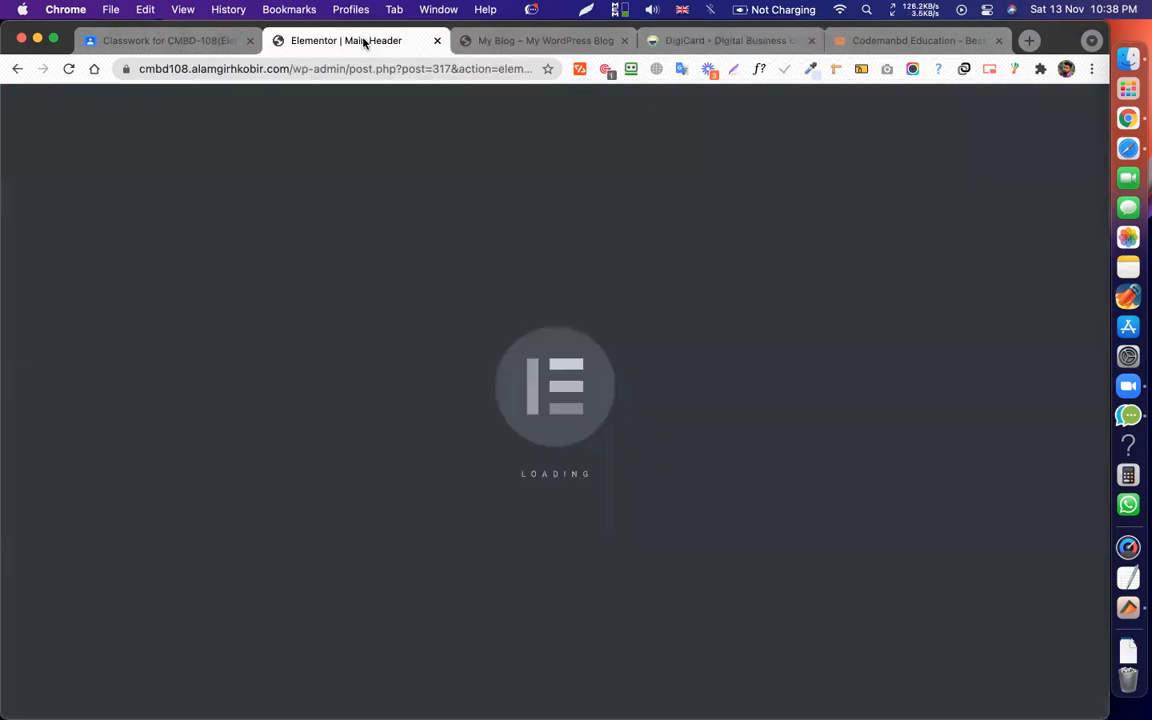
scroll(640, 575, "down", 10)
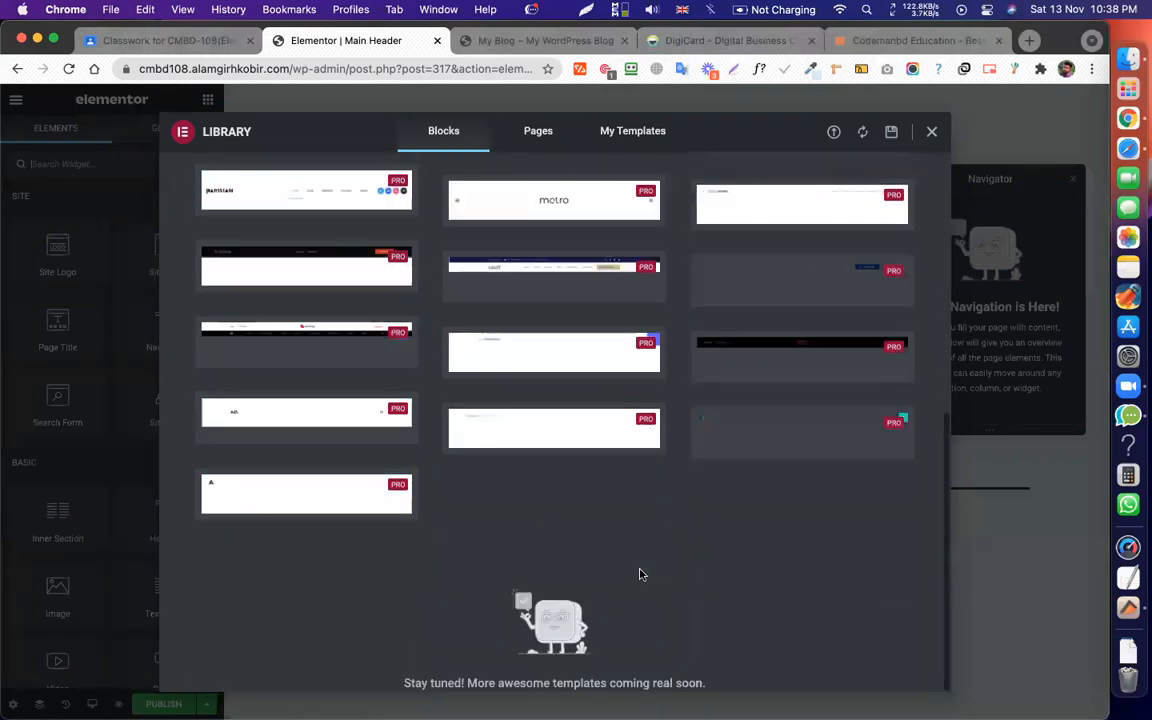
scroll(640, 574, "up", 10)
left_click(931, 132)
Add a single-column section to Main Header and place an Inner Section inside it.
left_click(627, 216)
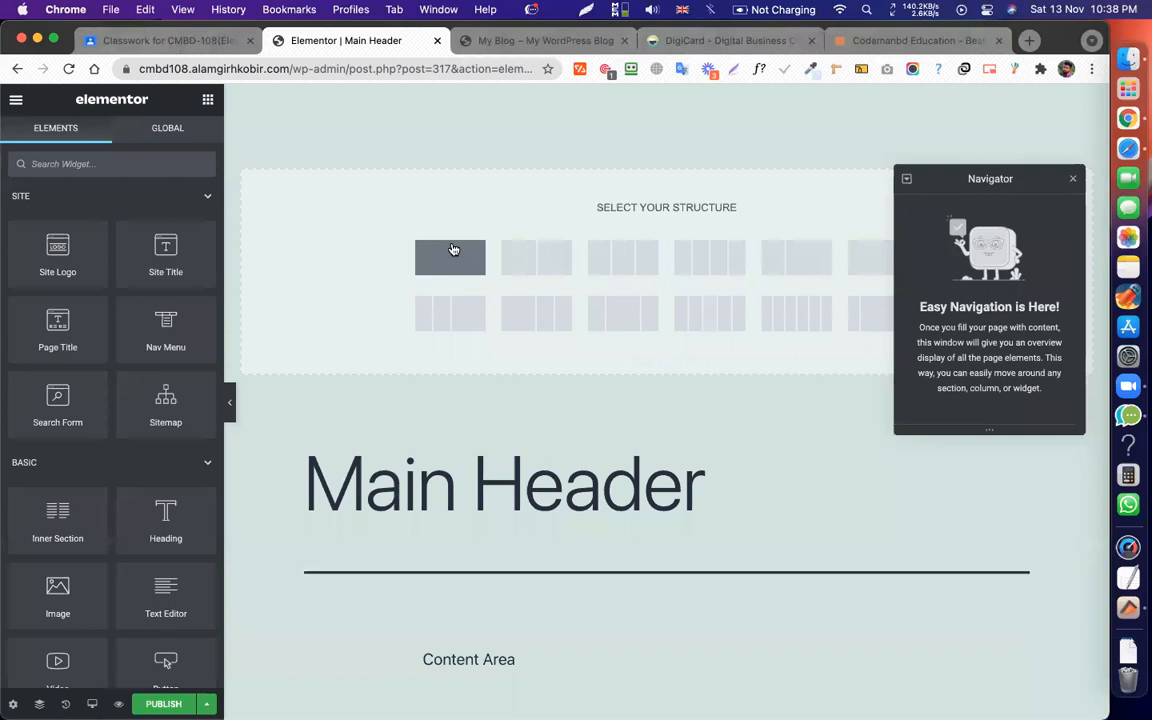
left_click(452, 250)
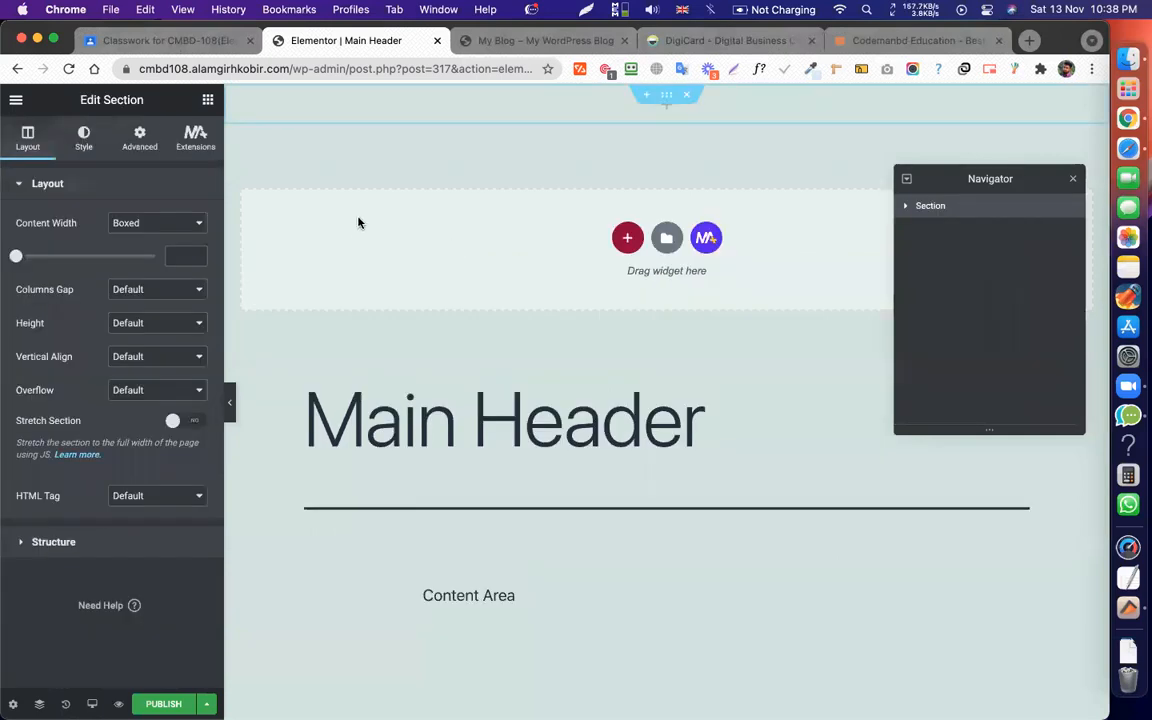
left_click(206, 100)
left_click_drag(60, 533, 319, 132)
left_click(276, 123)
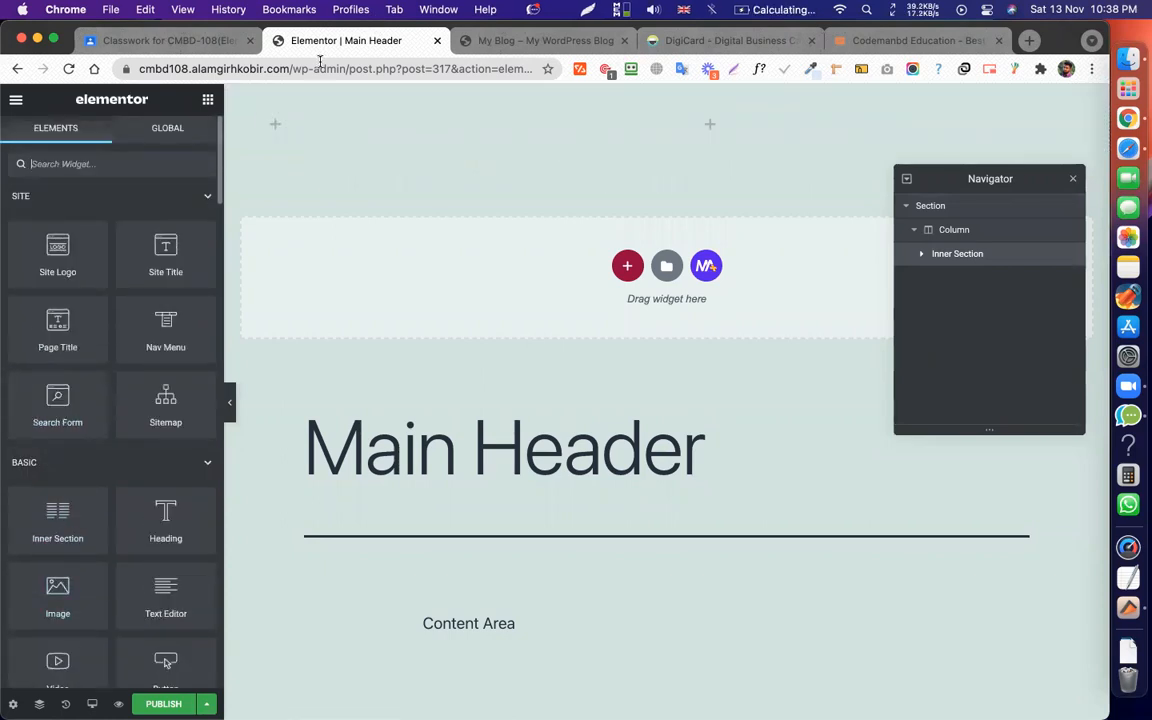
Preview the template on the live site and trim the URL to load the homepage.
left_click(16, 99)
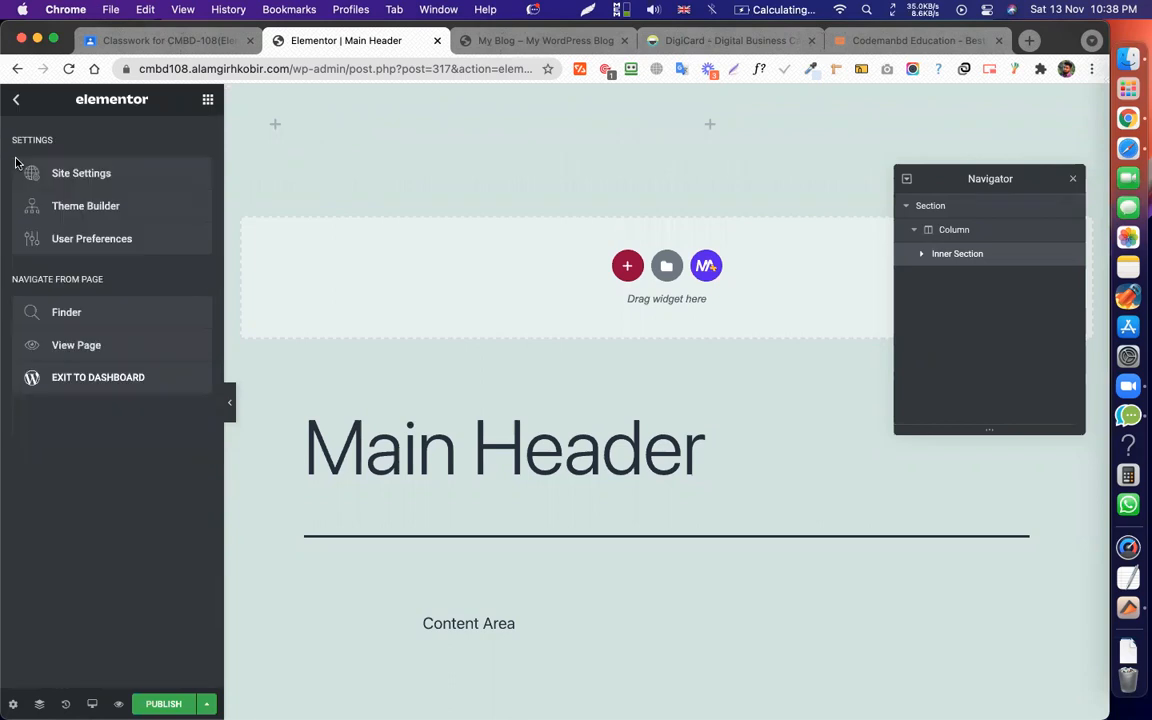
left_click(70, 345)
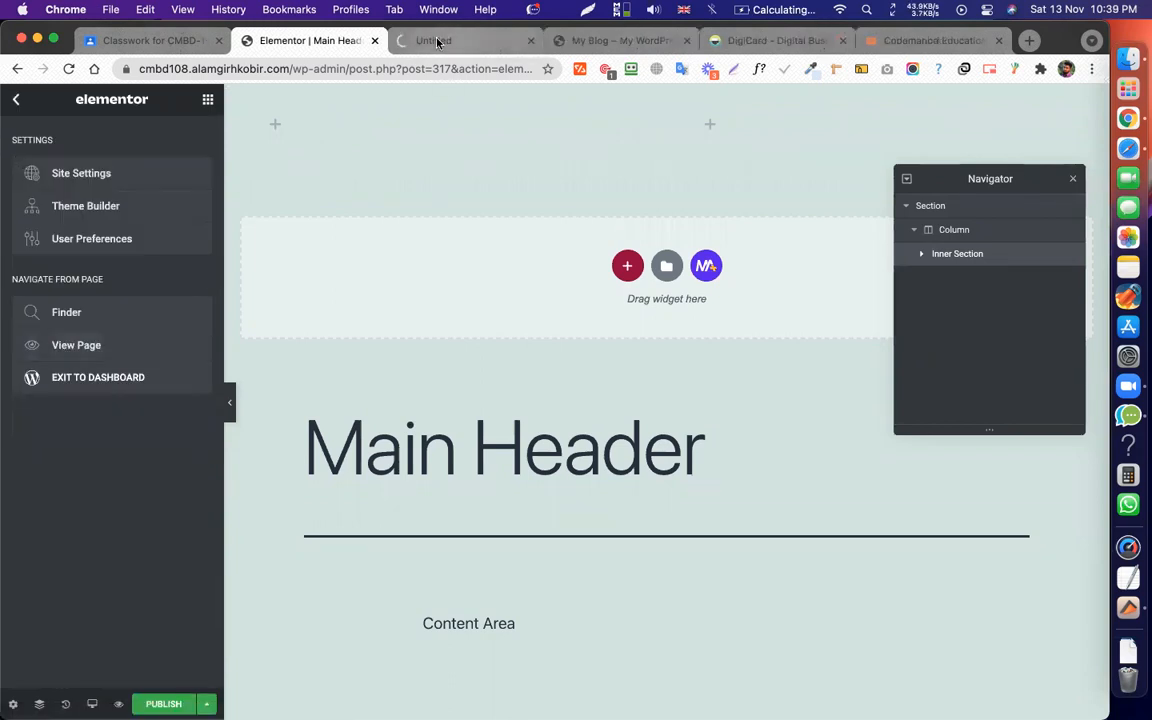
left_click(445, 40)
left_click_drag(288, 68, 486, 69)
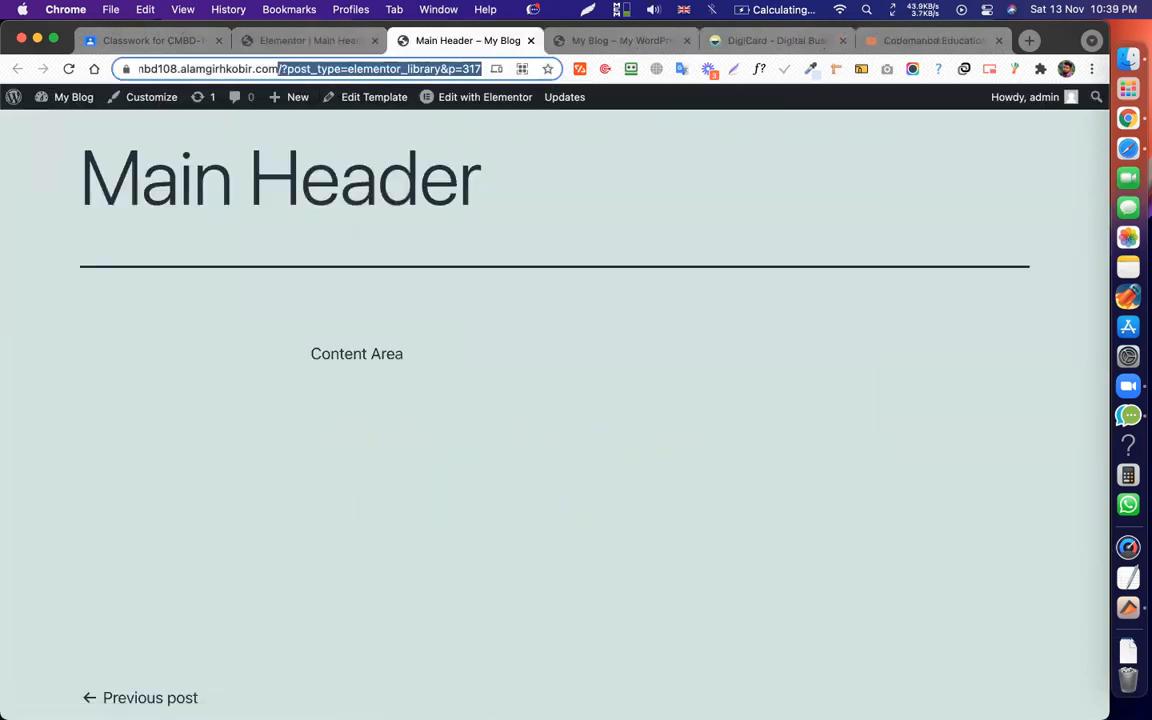
key("BackSpace")
key("Return")
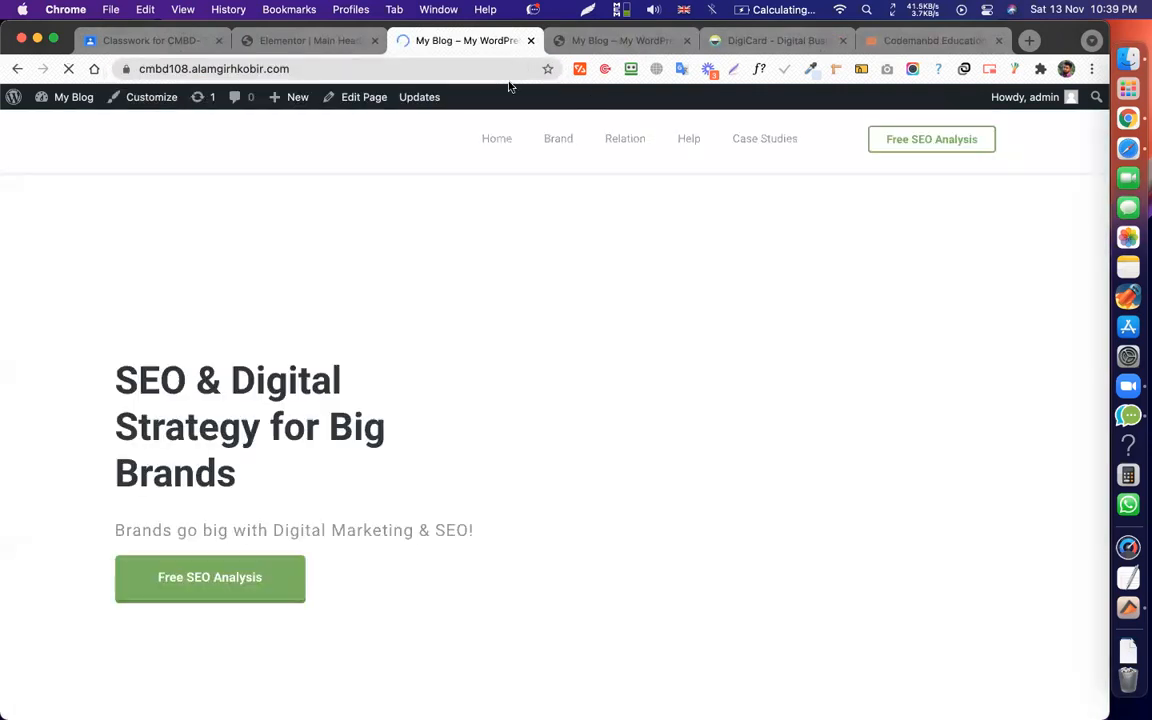
Edit the homepage in Elementor and copy its header section.
left_click(437, 99)
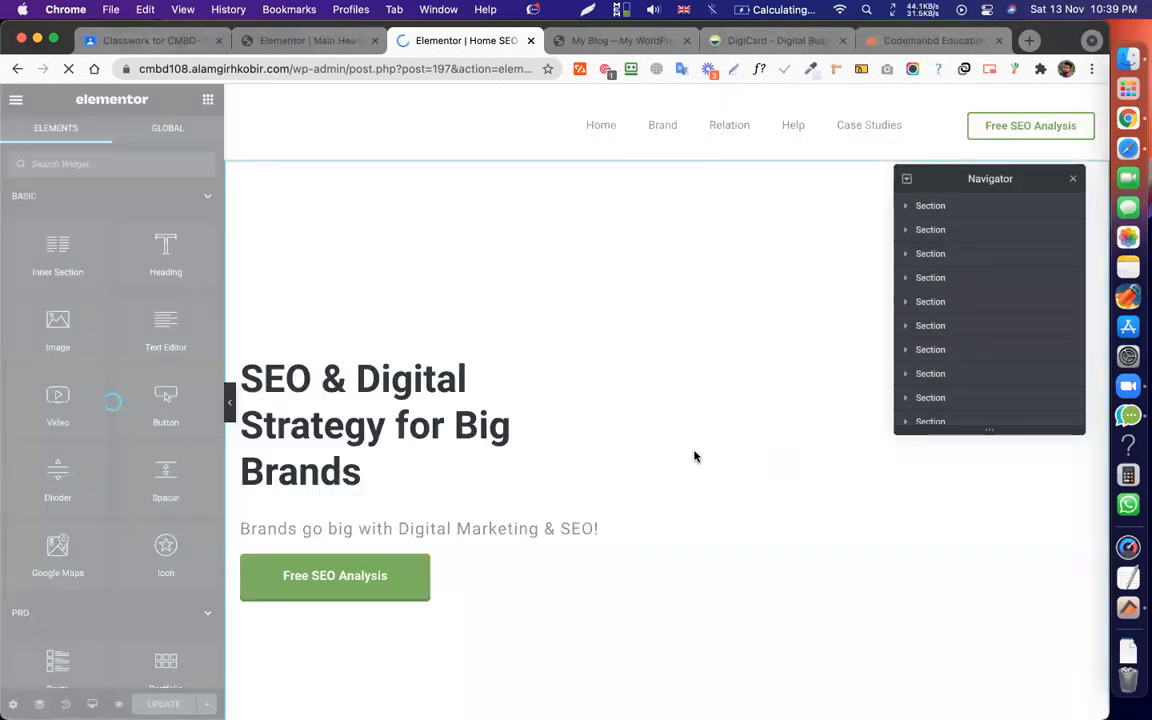
right_click(666, 95)
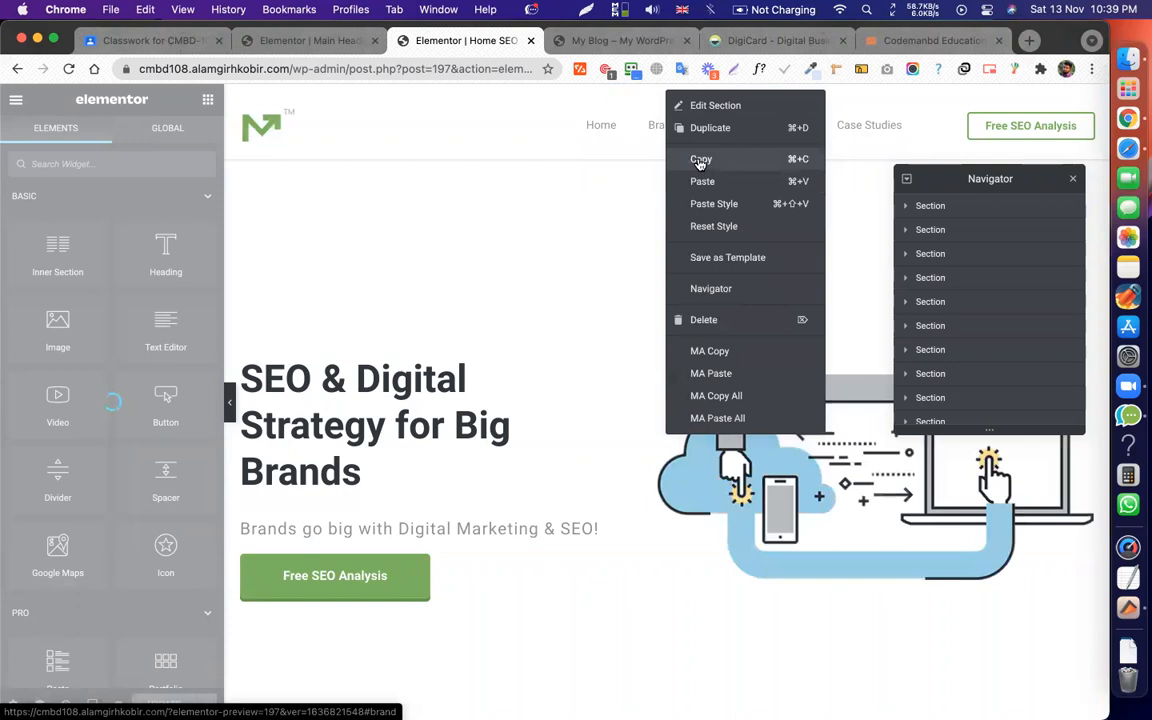
left_click(700, 160)
Paste the copied header into the Main Header template and delete the empty leftover section.
left_click(315, 41)
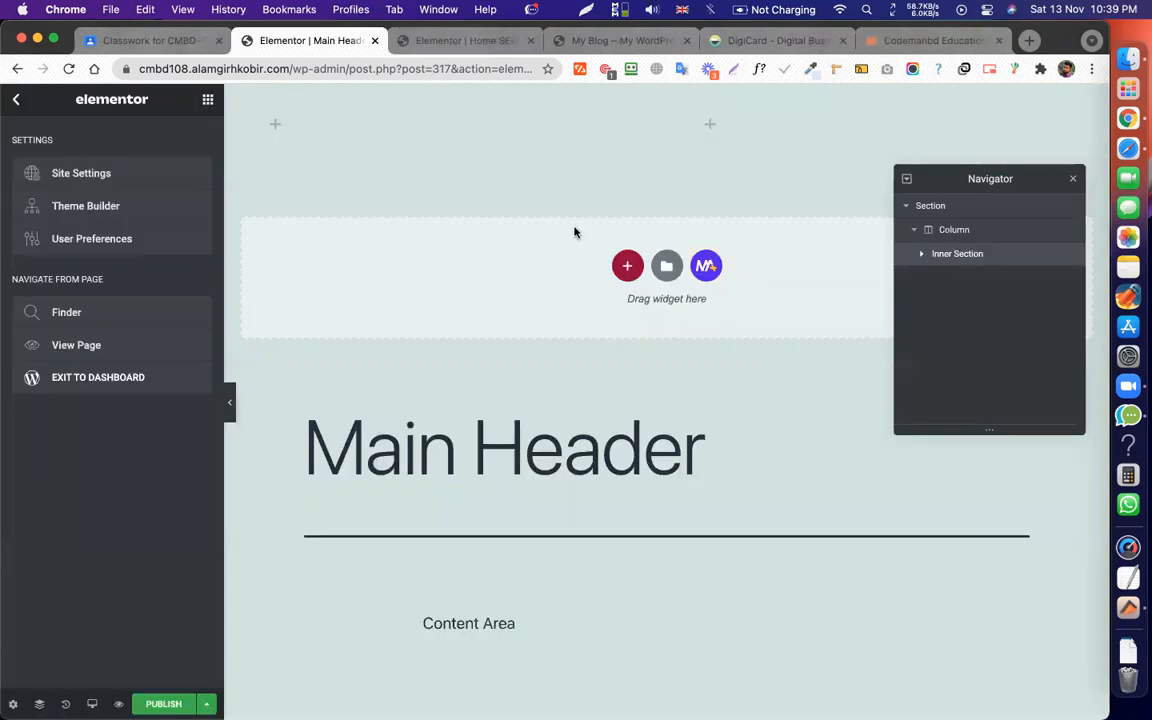
right_click(670, 97)
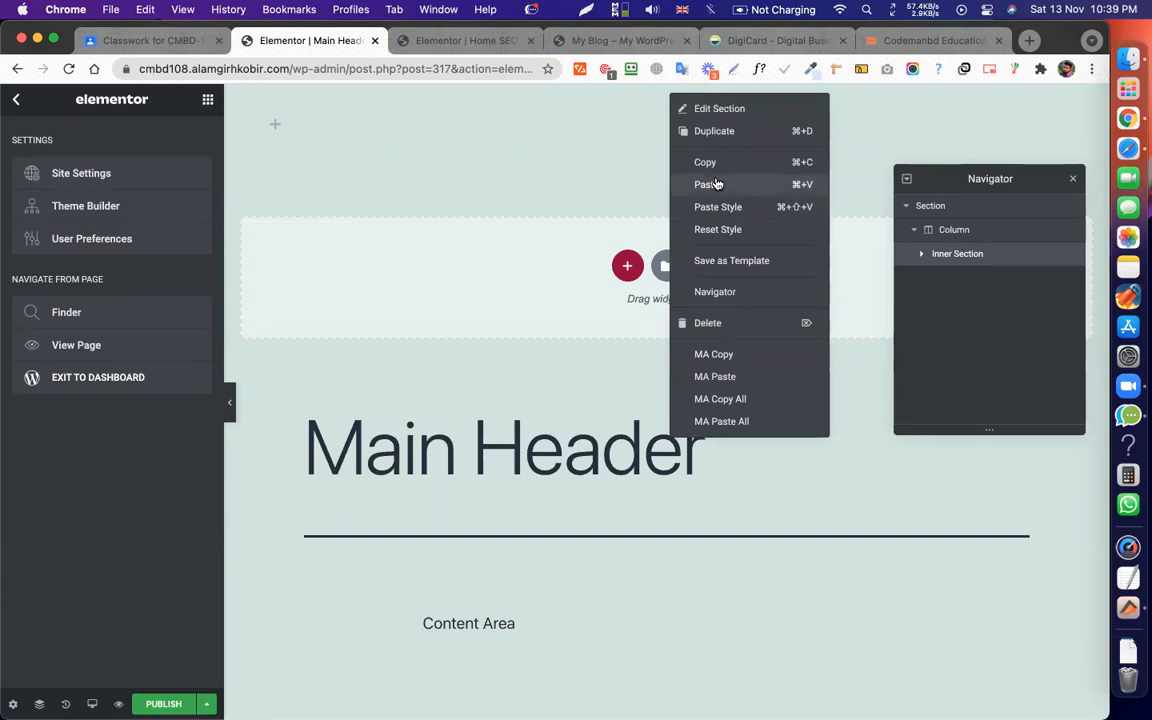
left_click(640, 212)
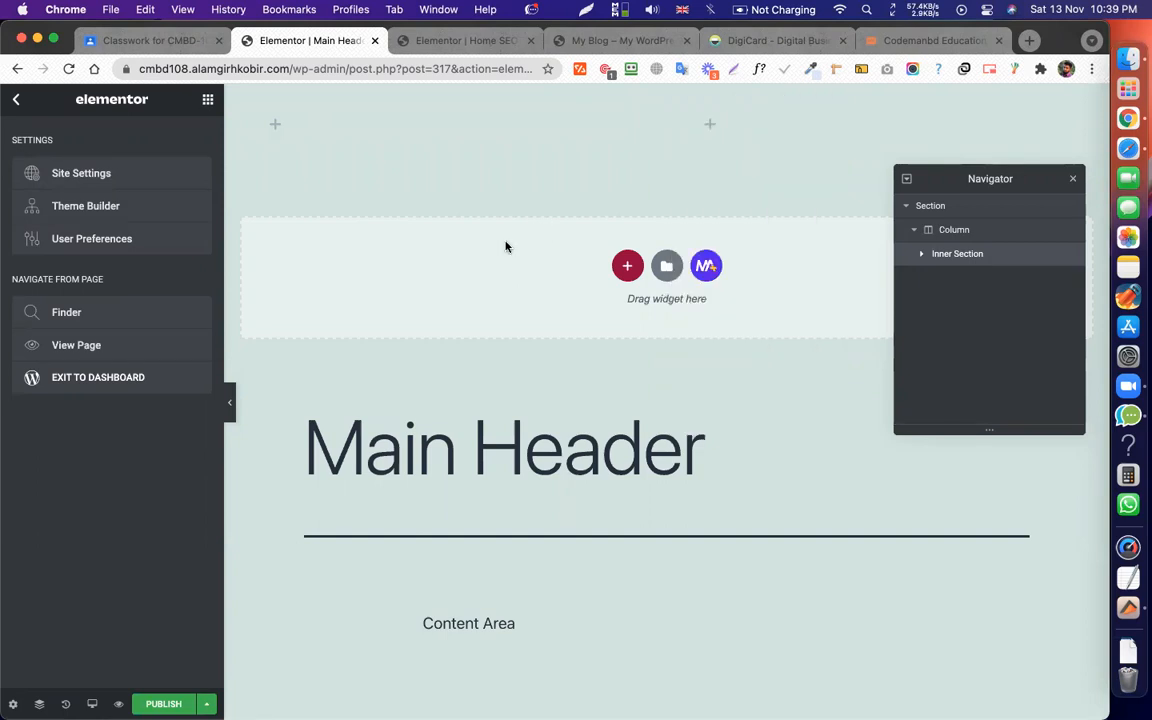
right_click(506, 244)
left_click(522, 260)
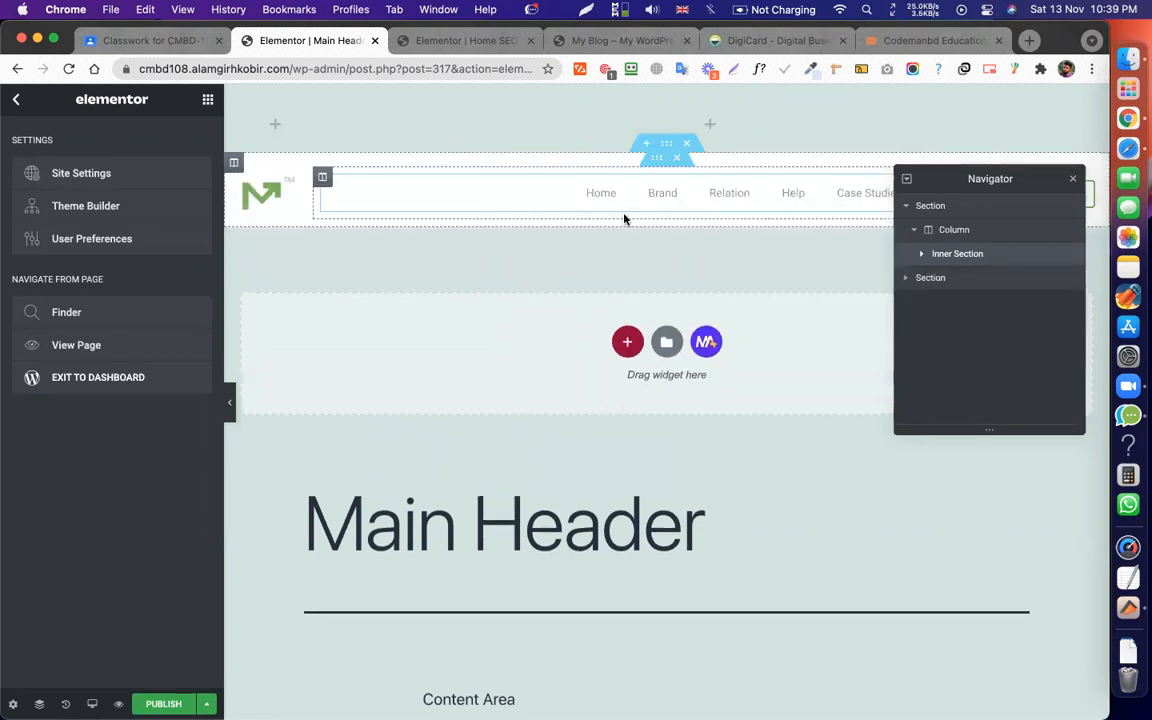
left_click(688, 96)
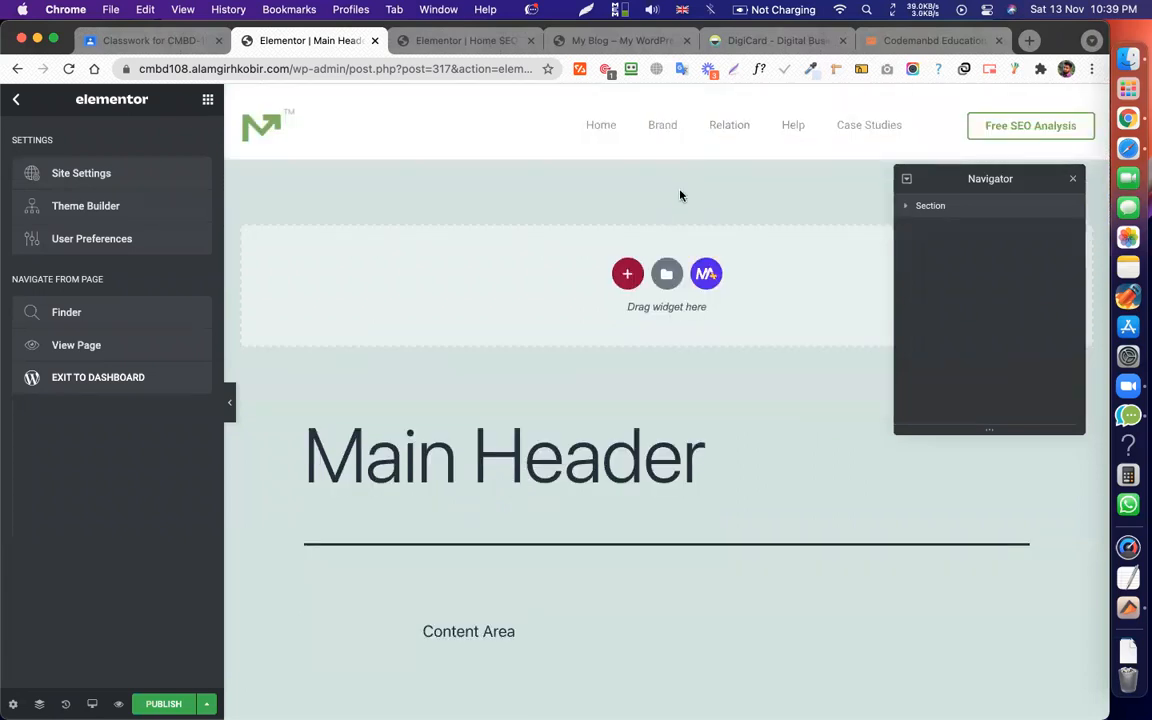
Delete the header's third column and narrow the logo column so the logo sits left.
right_click(928, 111)
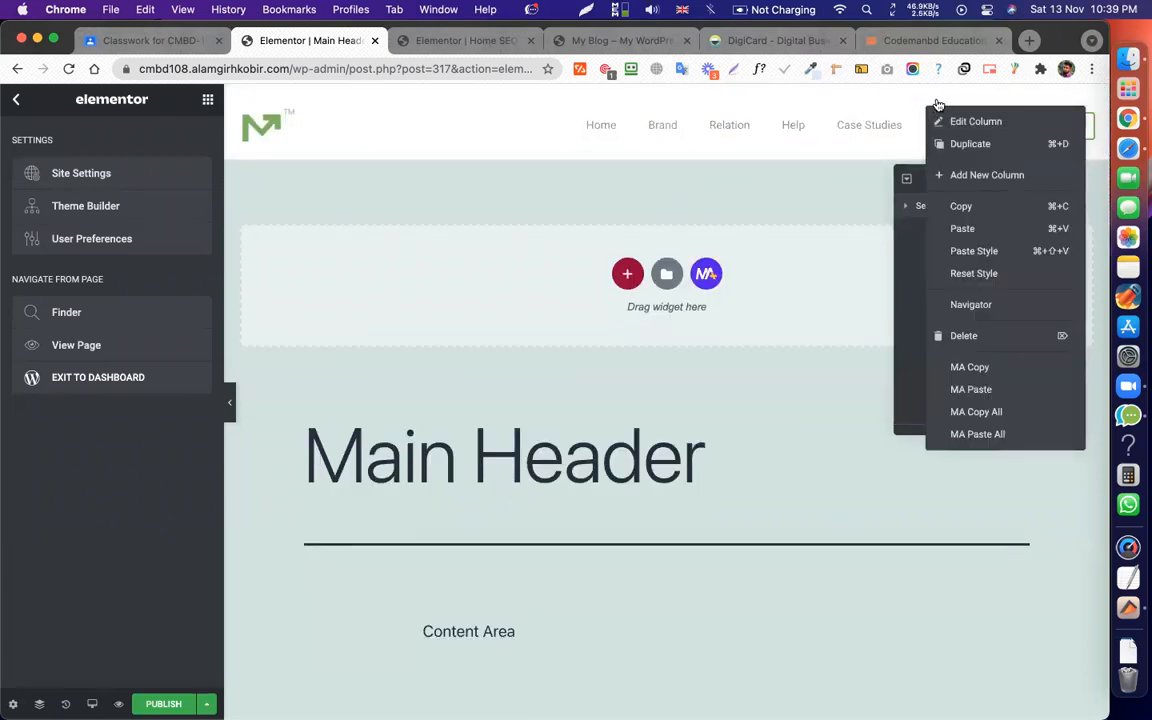
left_click(938, 107)
right_click(937, 108)
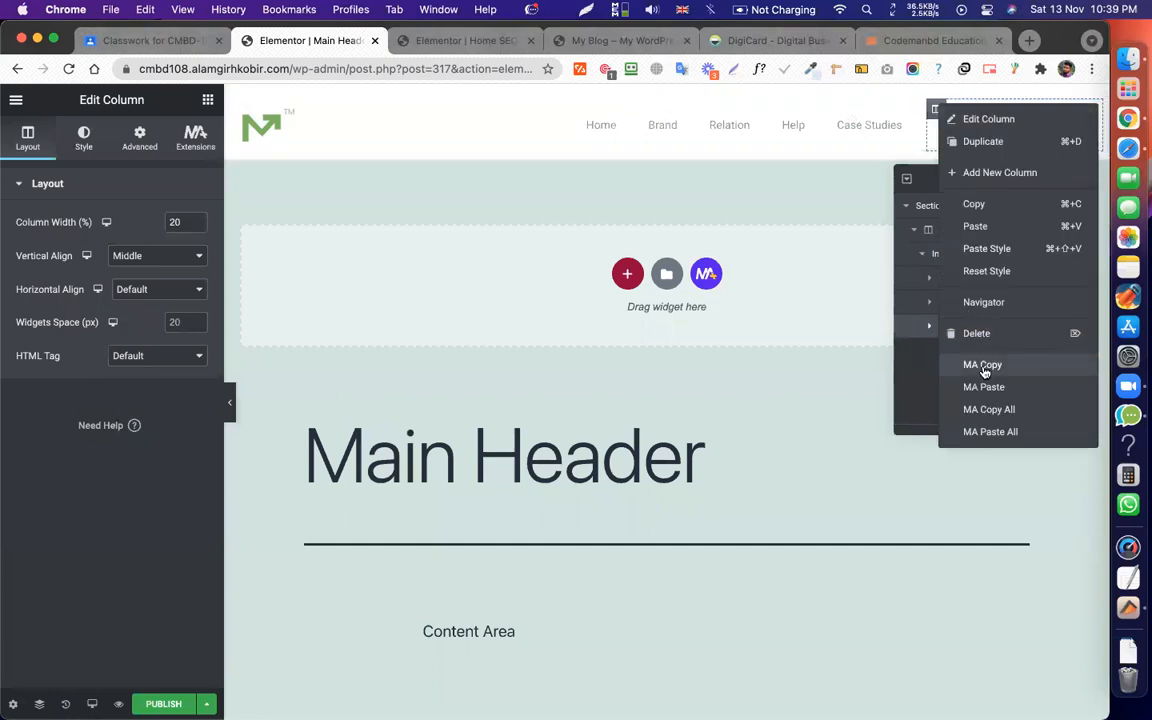
left_click(985, 336)
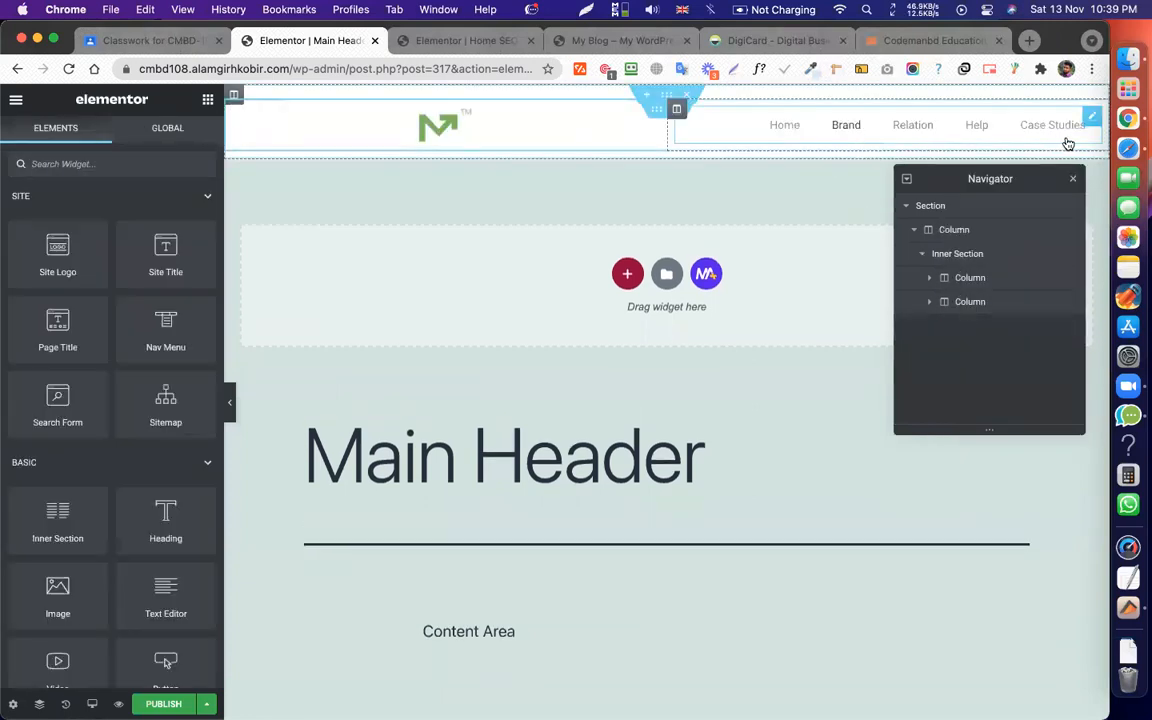
left_click_drag(663, 133, 310, 139)
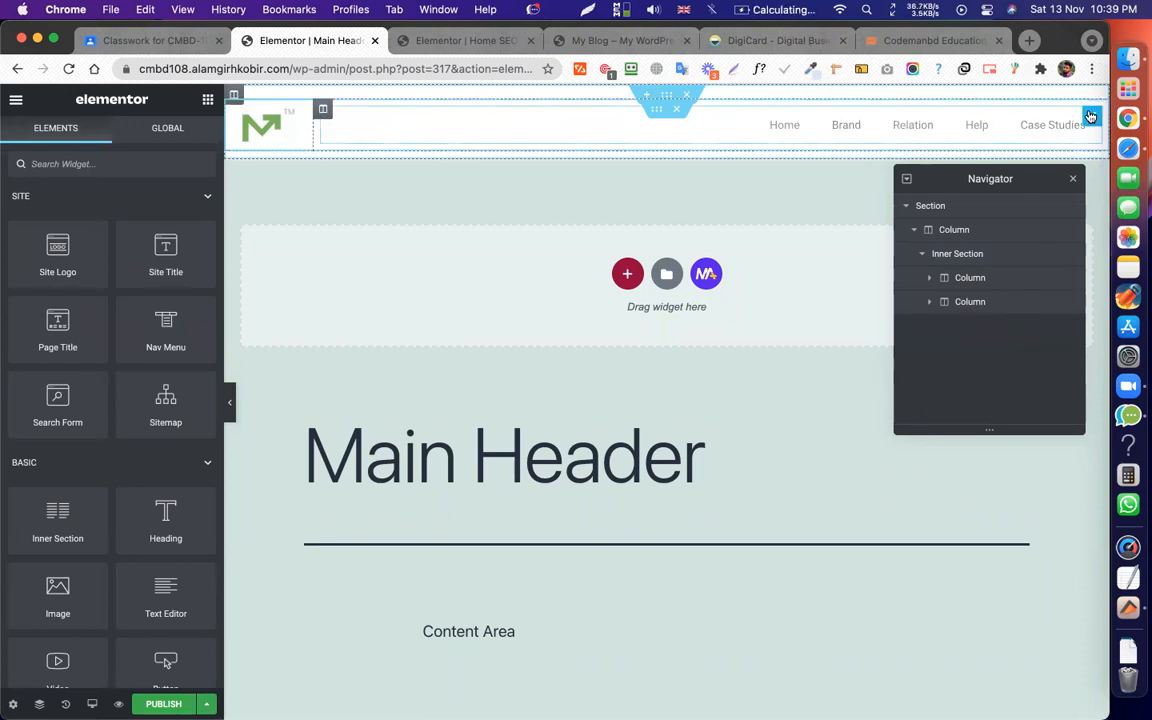
Set the header's nav menu to Main Menu cmbd-108 and bring up the publish settings.
left_click(979, 112)
left_click(164, 205)
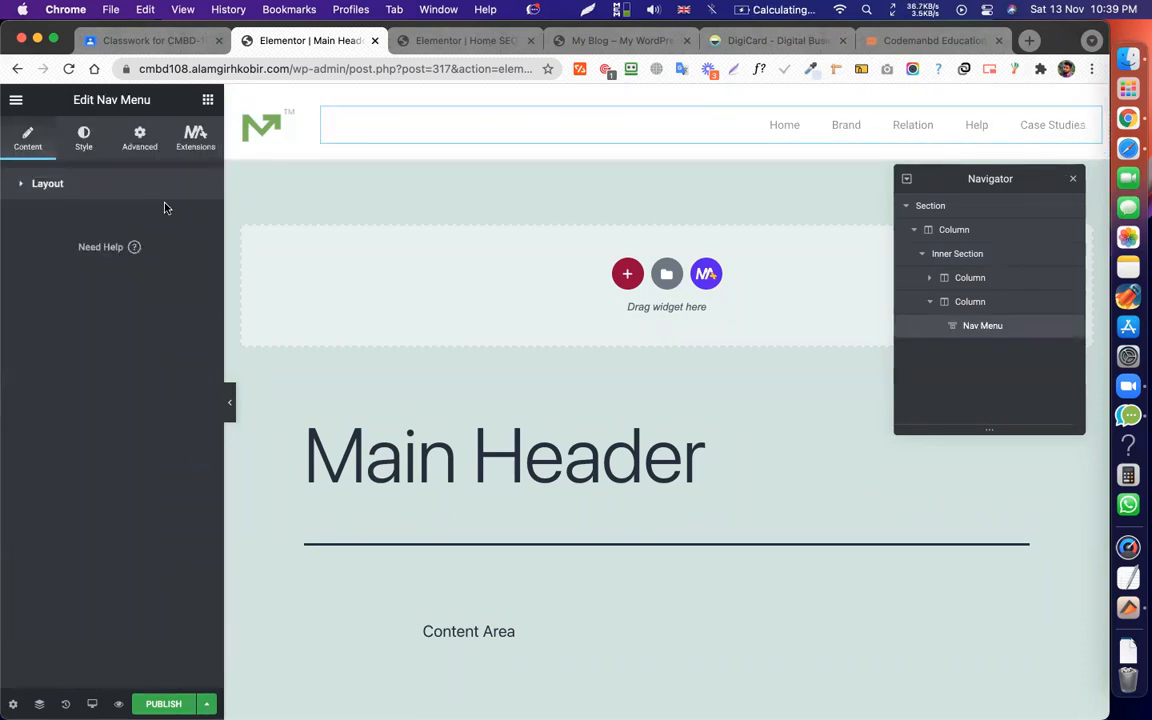
left_click(152, 200)
left_click(162, 222)
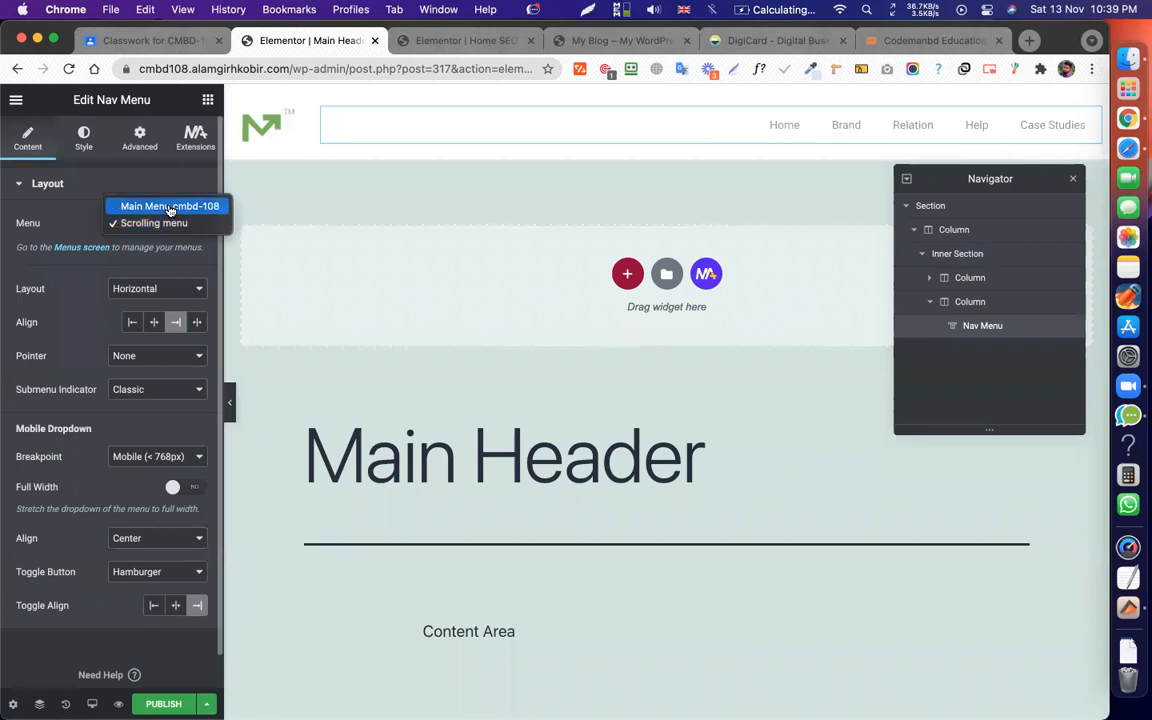
left_click(152, 206)
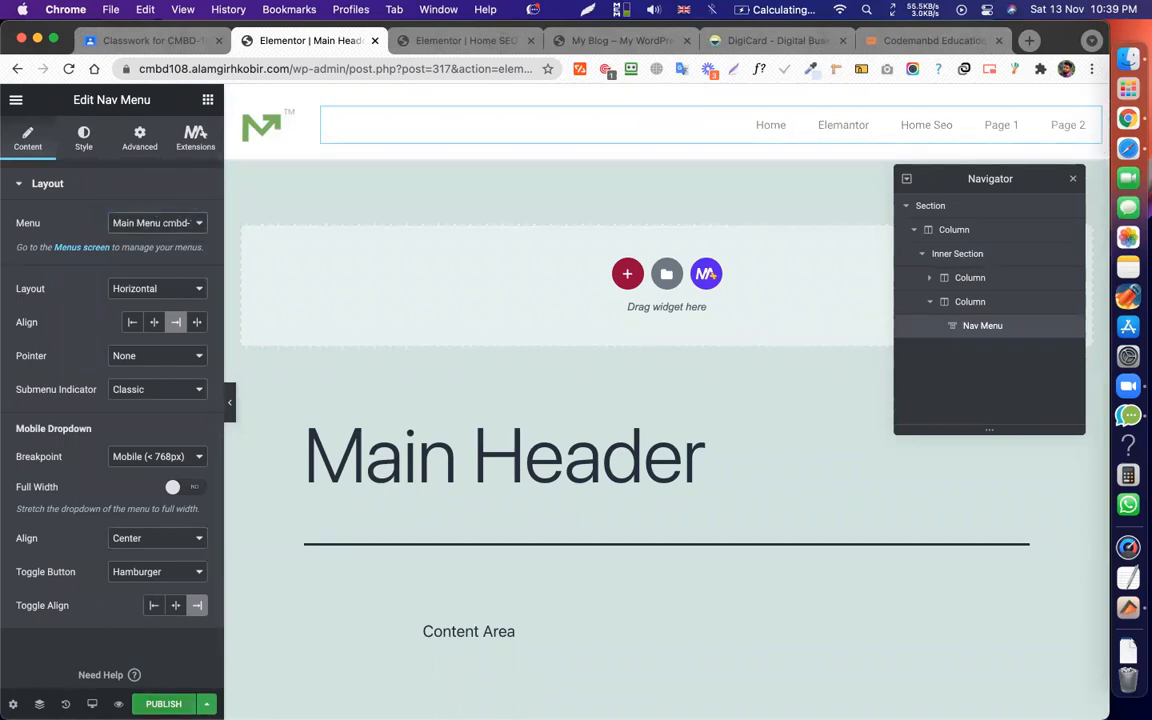
left_click(164, 704)
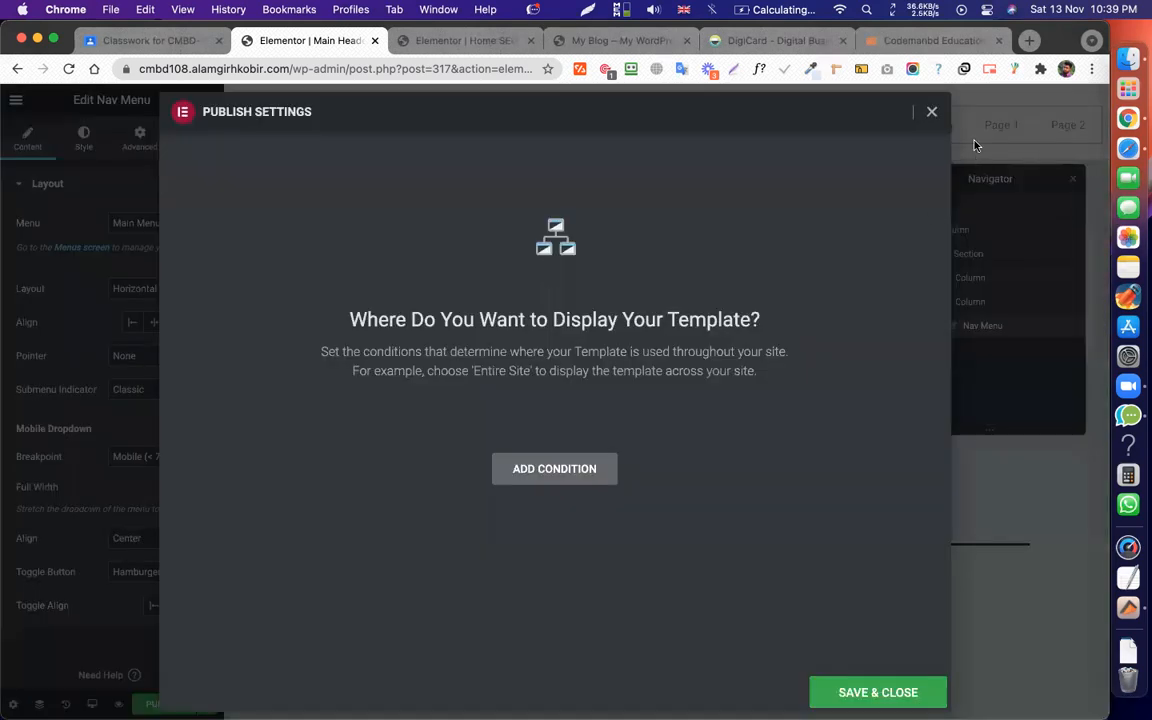
left_click(933, 116)
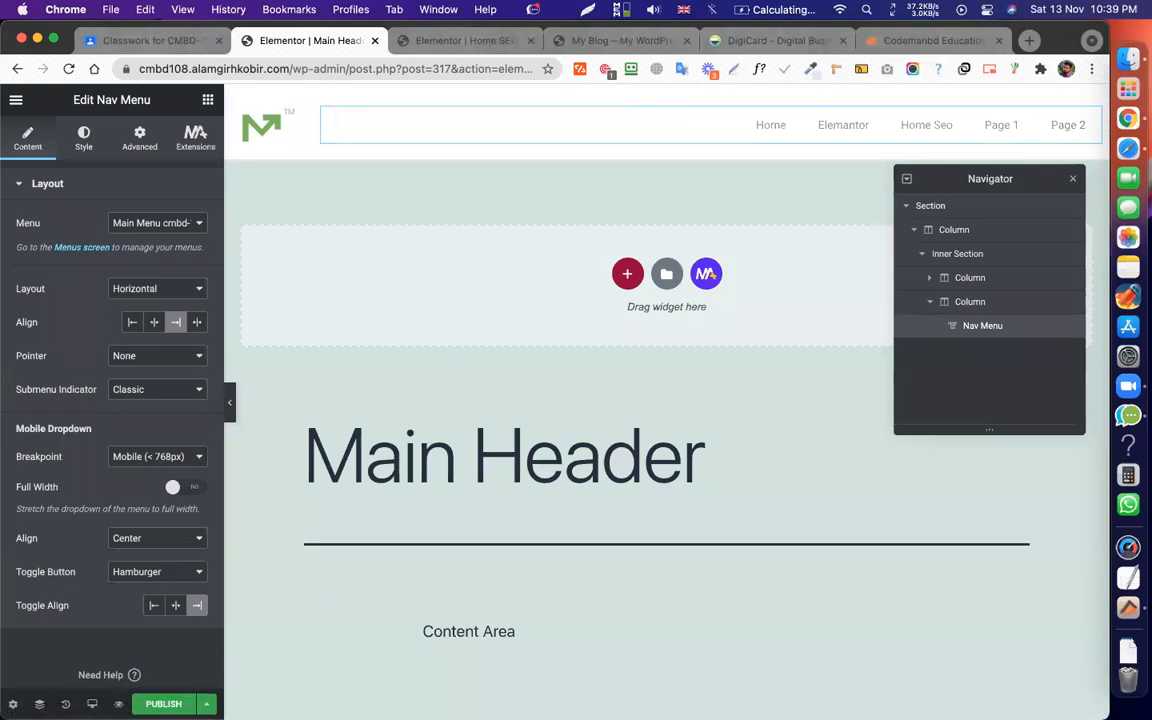
left_click(163, 704)
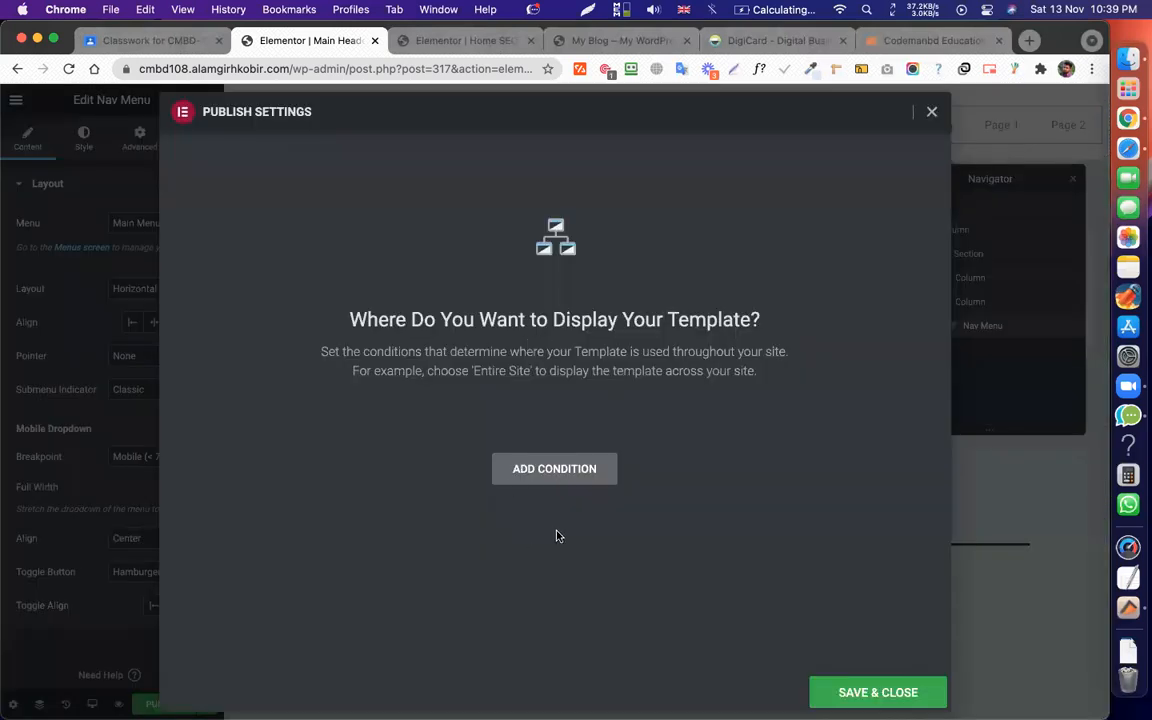
left_click(552, 470)
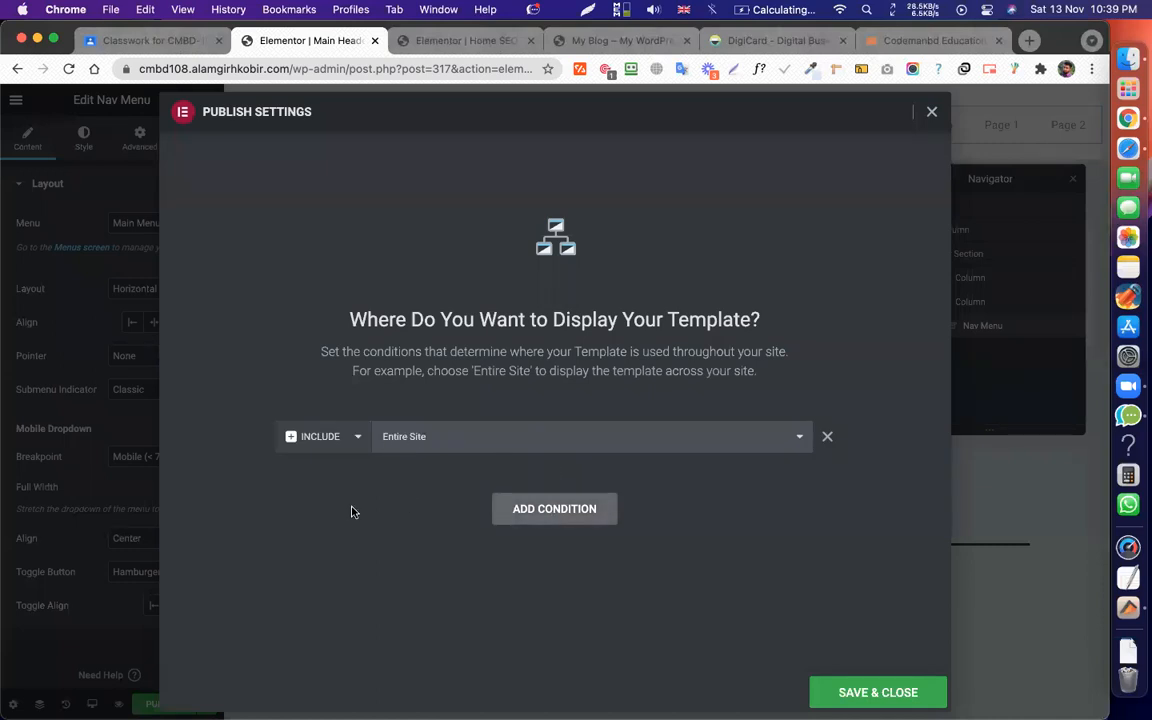
left_click(415, 443)
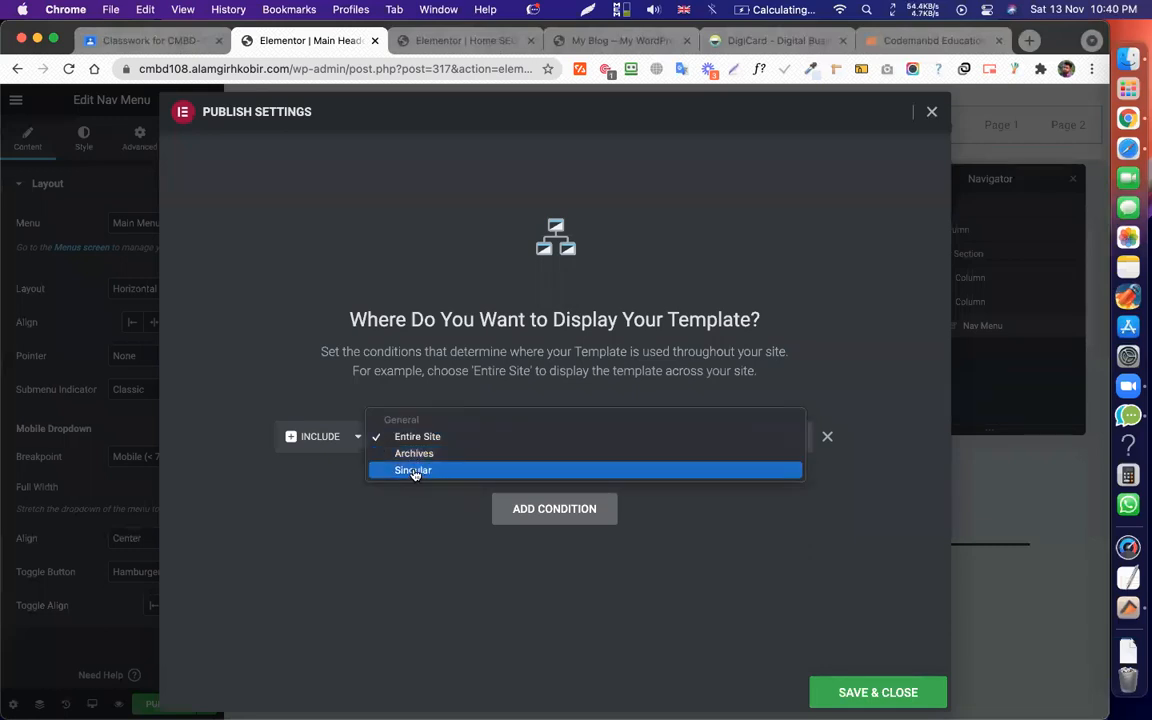
left_click(414, 470)
left_click(610, 433)
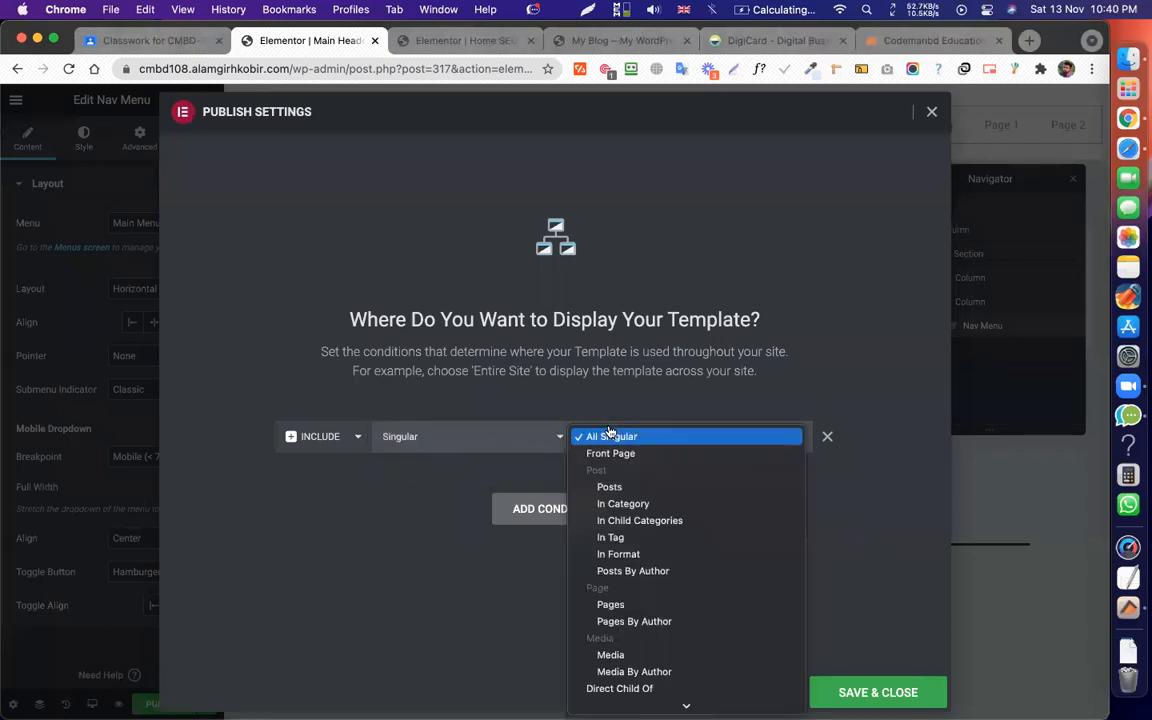
left_click(612, 605)
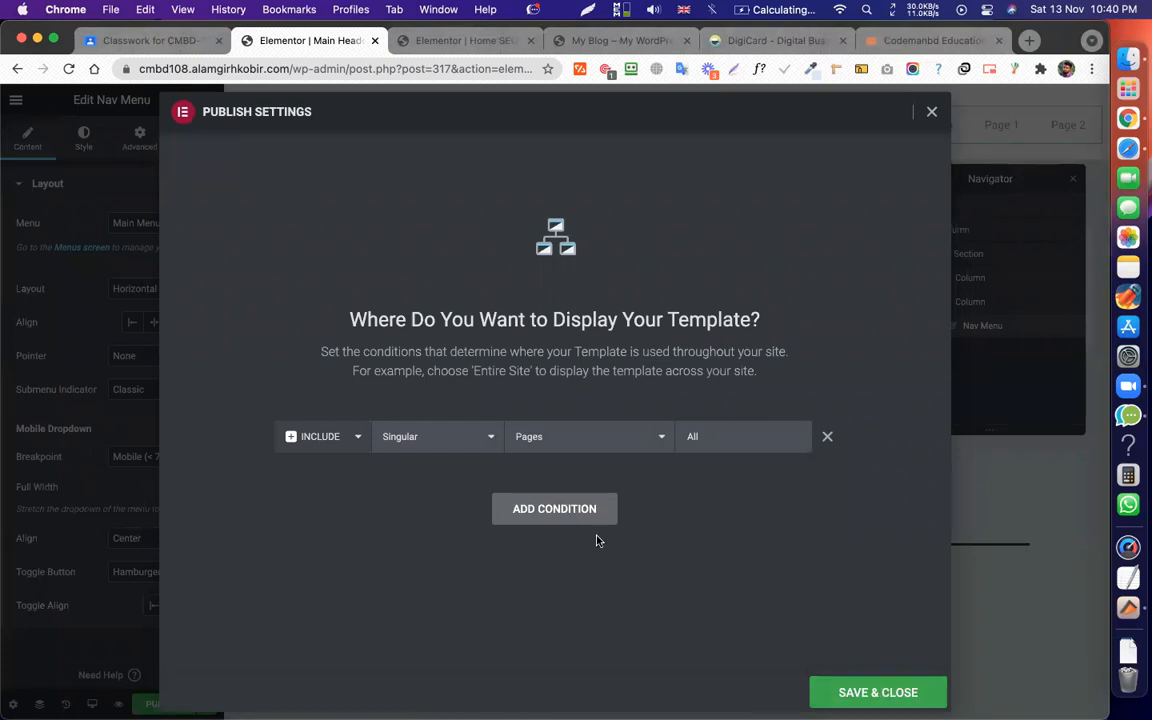
left_click(826, 440)
left_click(557, 465)
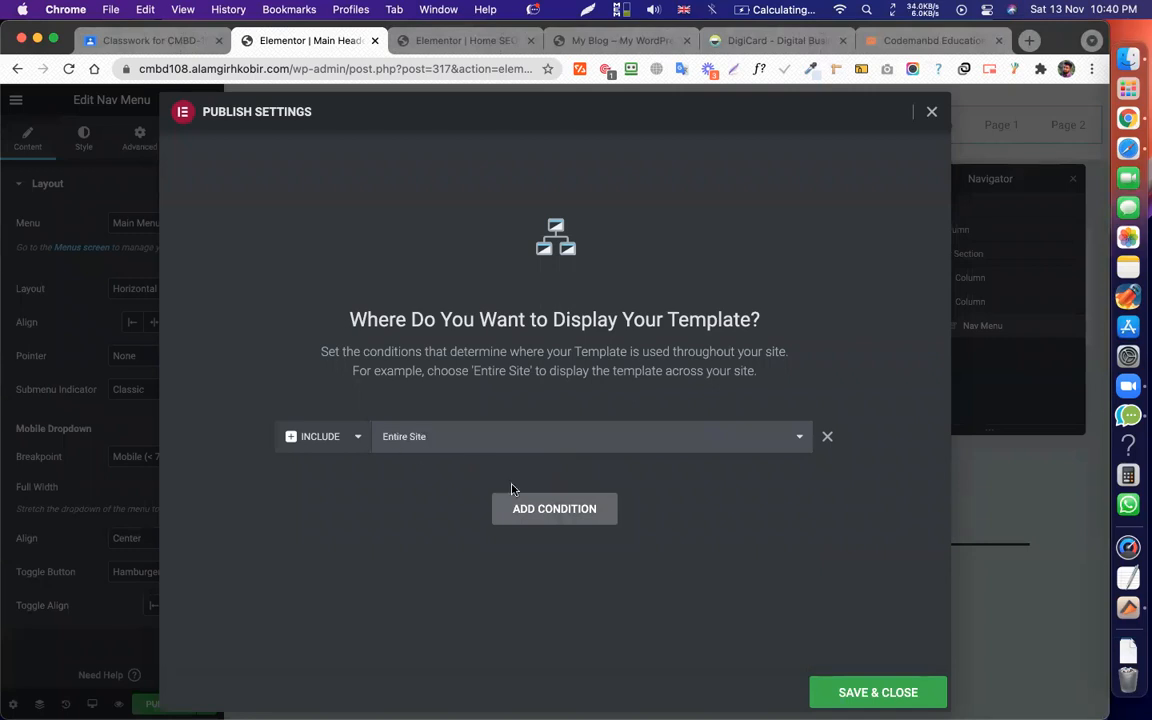
left_click(827, 440)
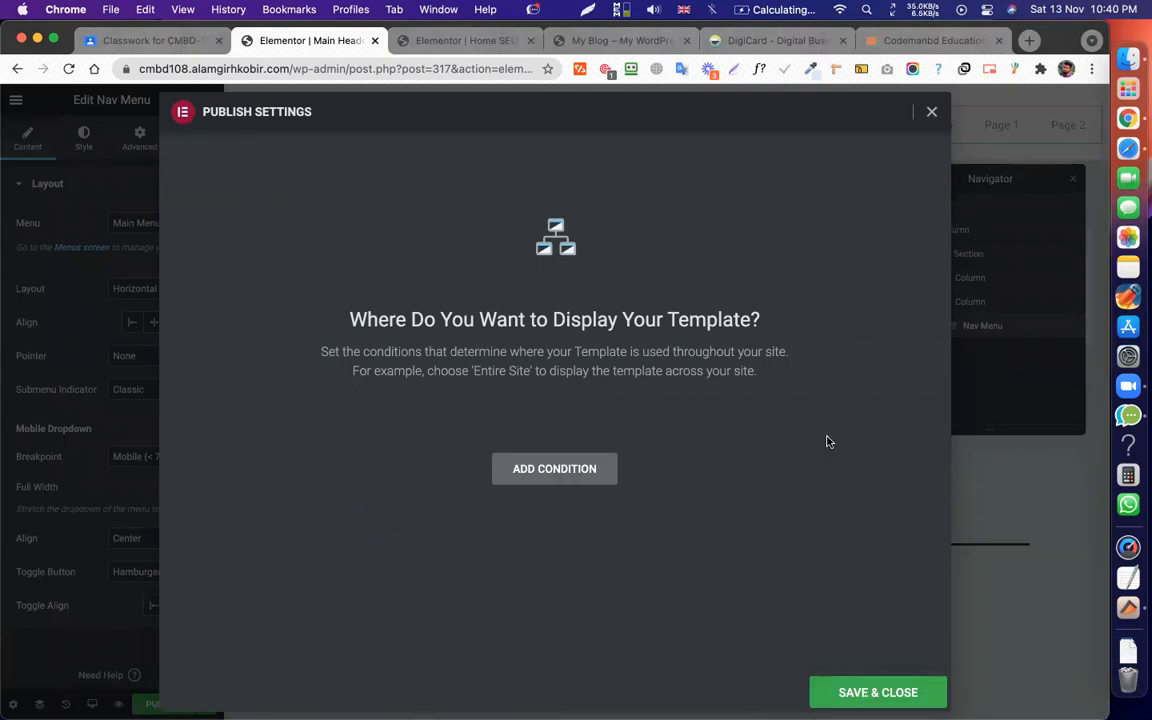
left_click(550, 468)
left_click(432, 447)
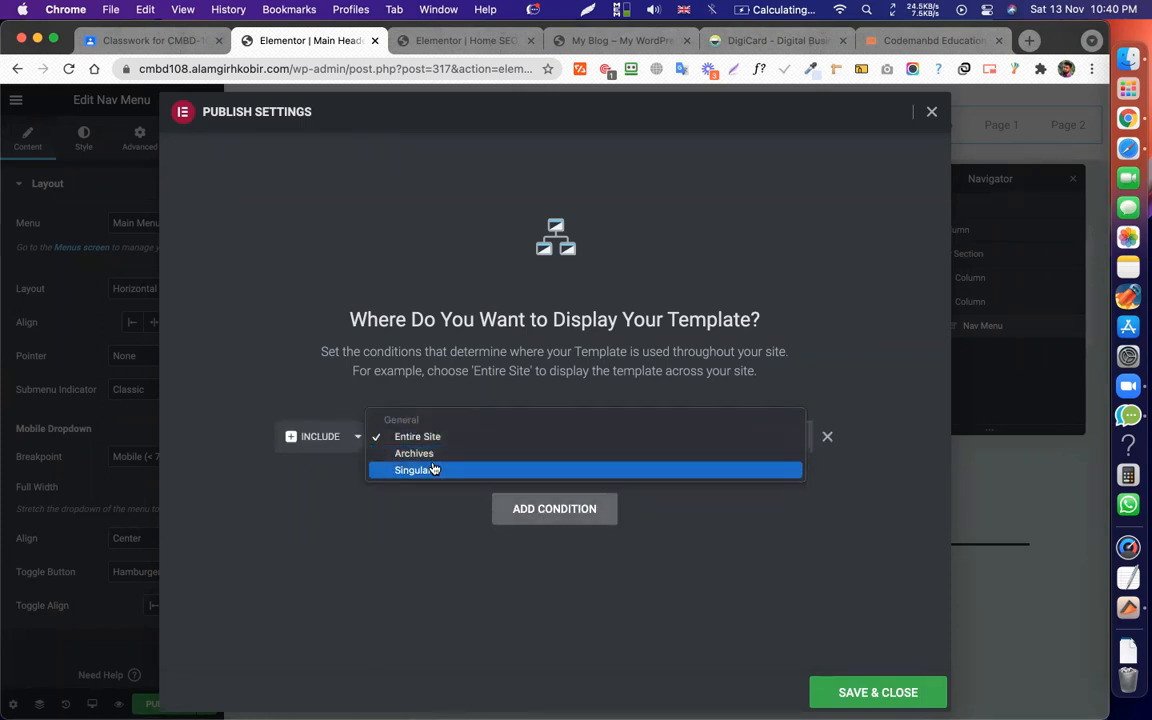
left_click(432, 471)
left_click(687, 448)
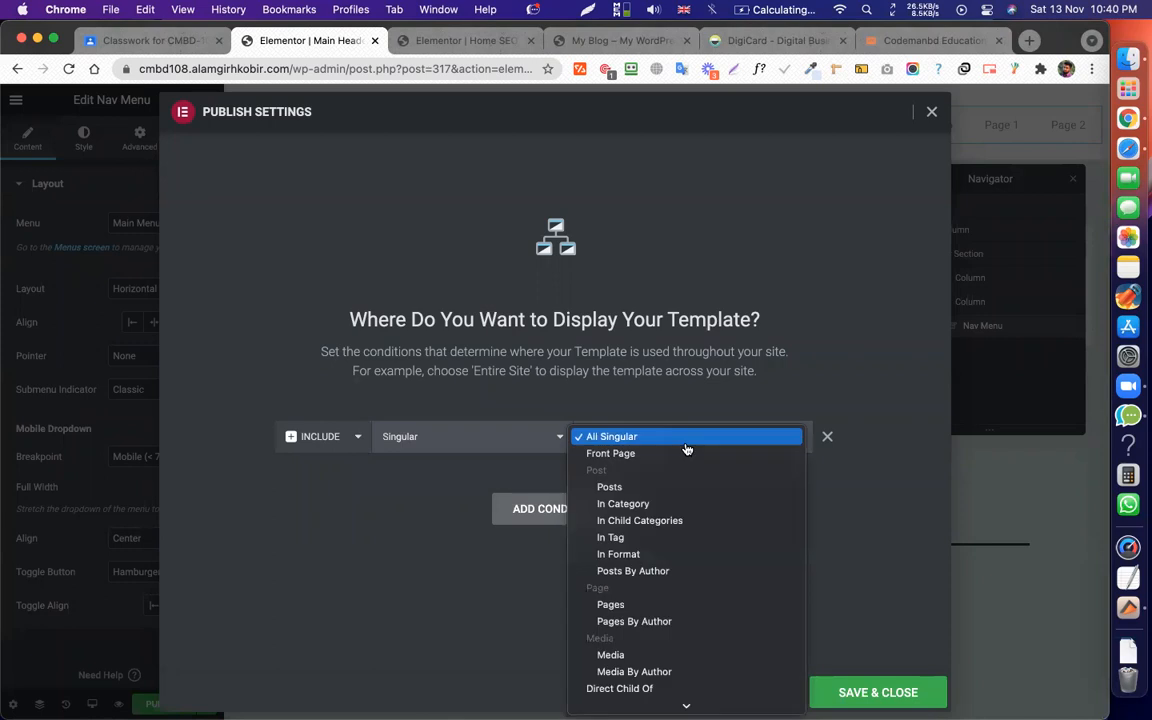
left_click(612, 606)
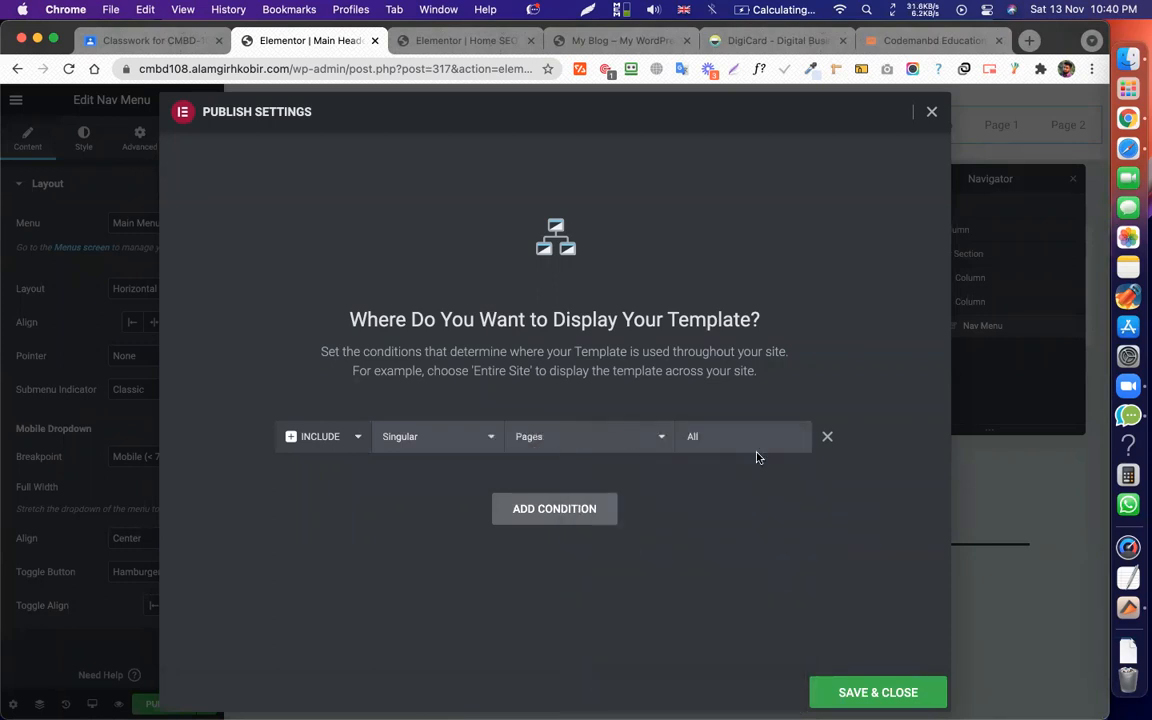
left_click(527, 507)
left_click(424, 478)
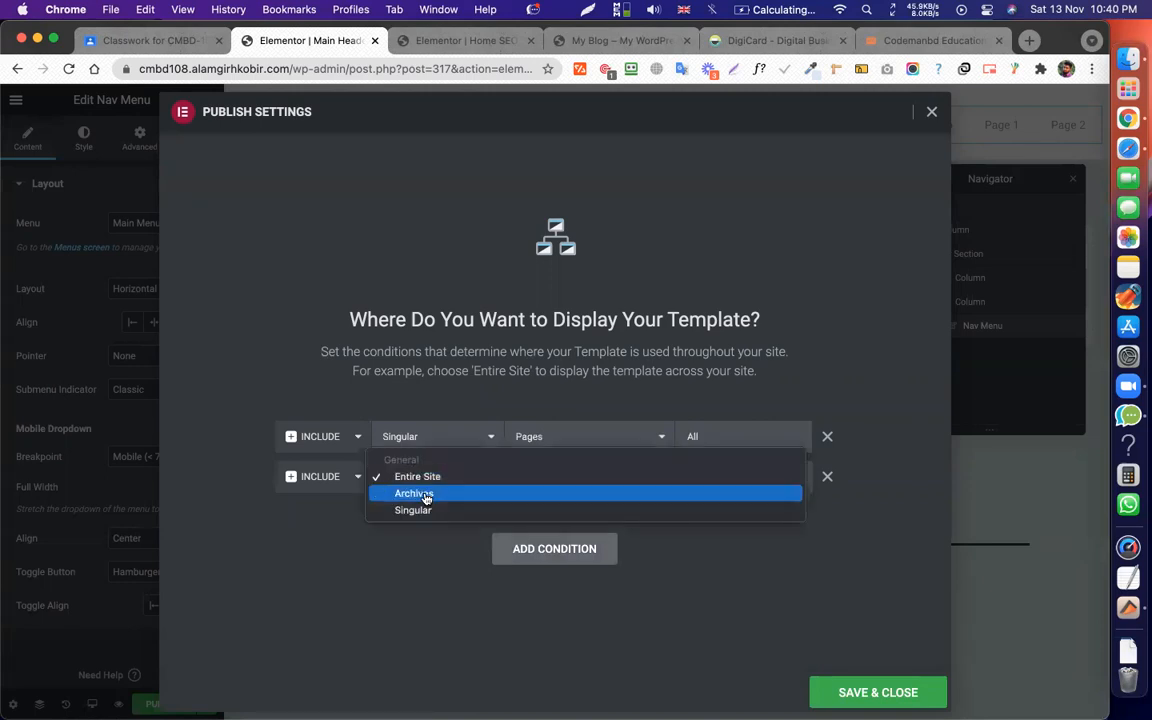
left_click(425, 512)
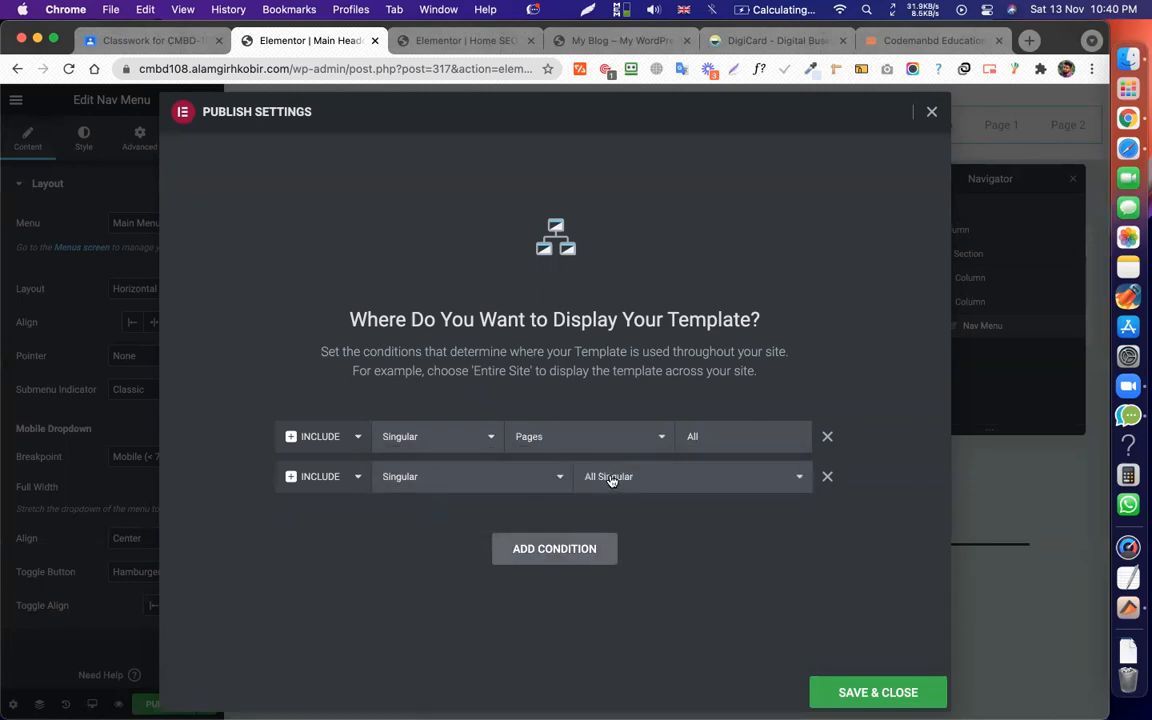
left_click(573, 479)
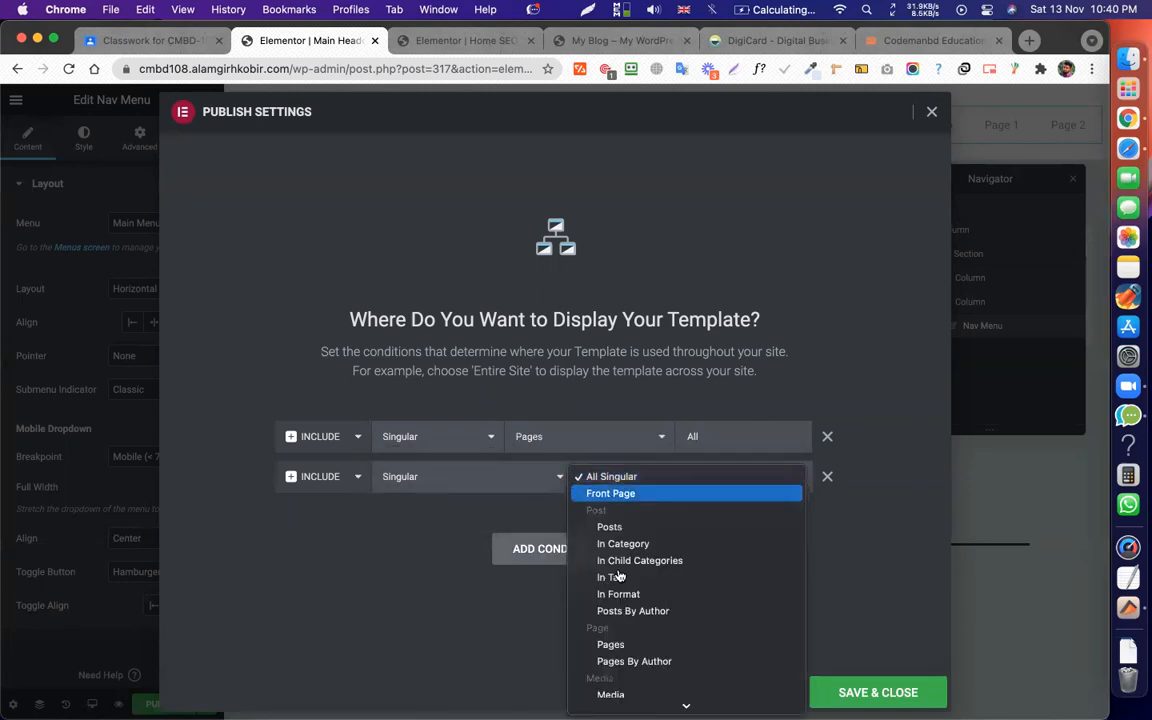
left_click(622, 528)
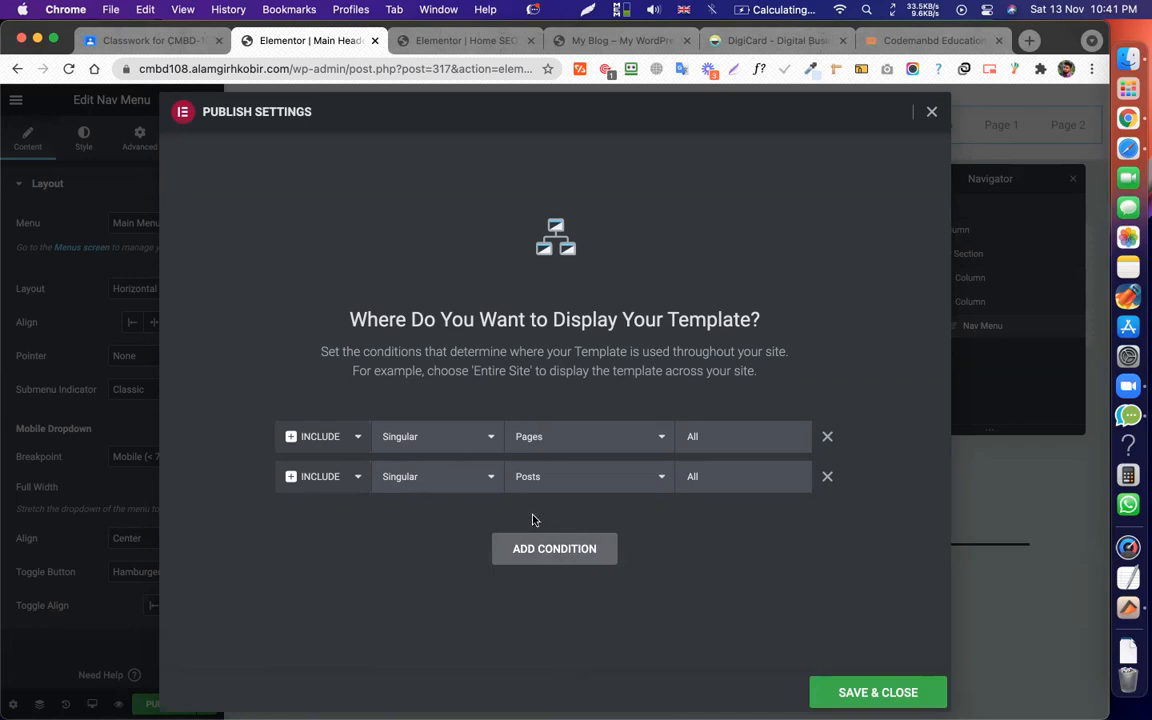
left_click(827, 477)
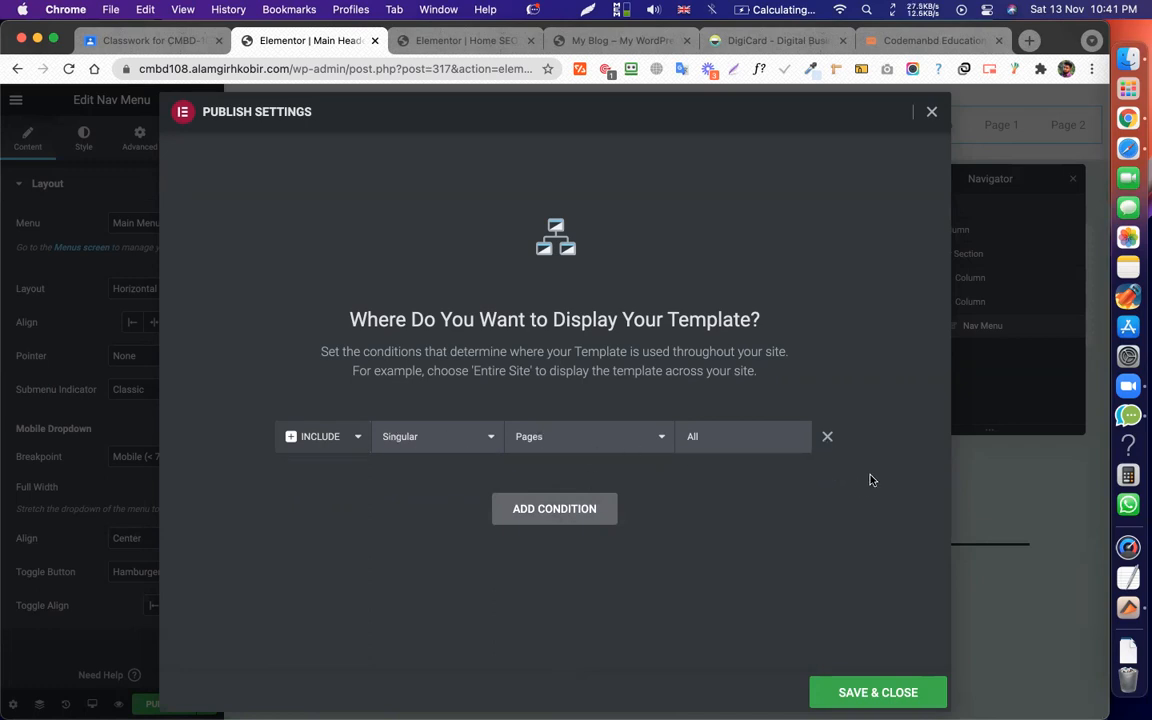
left_click(827, 437)
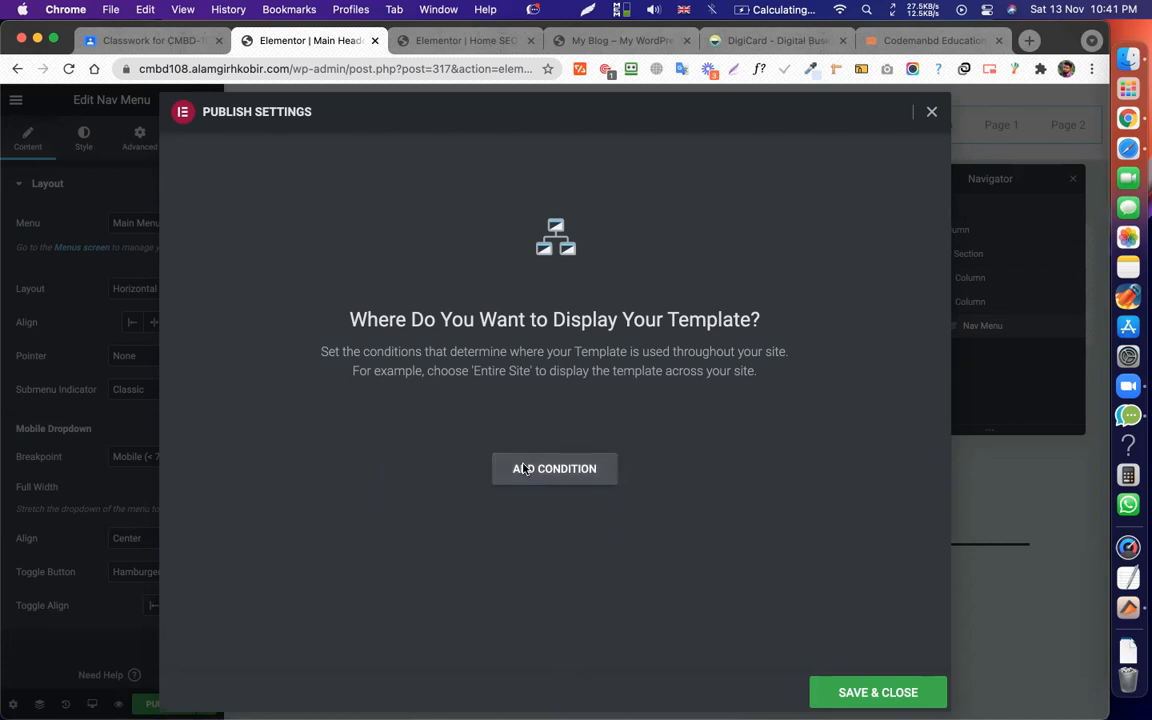
Try a Singular > Pages > Home Seo condition, then replace it with Include Entire Site.
left_click(524, 465)
left_click(450, 436)
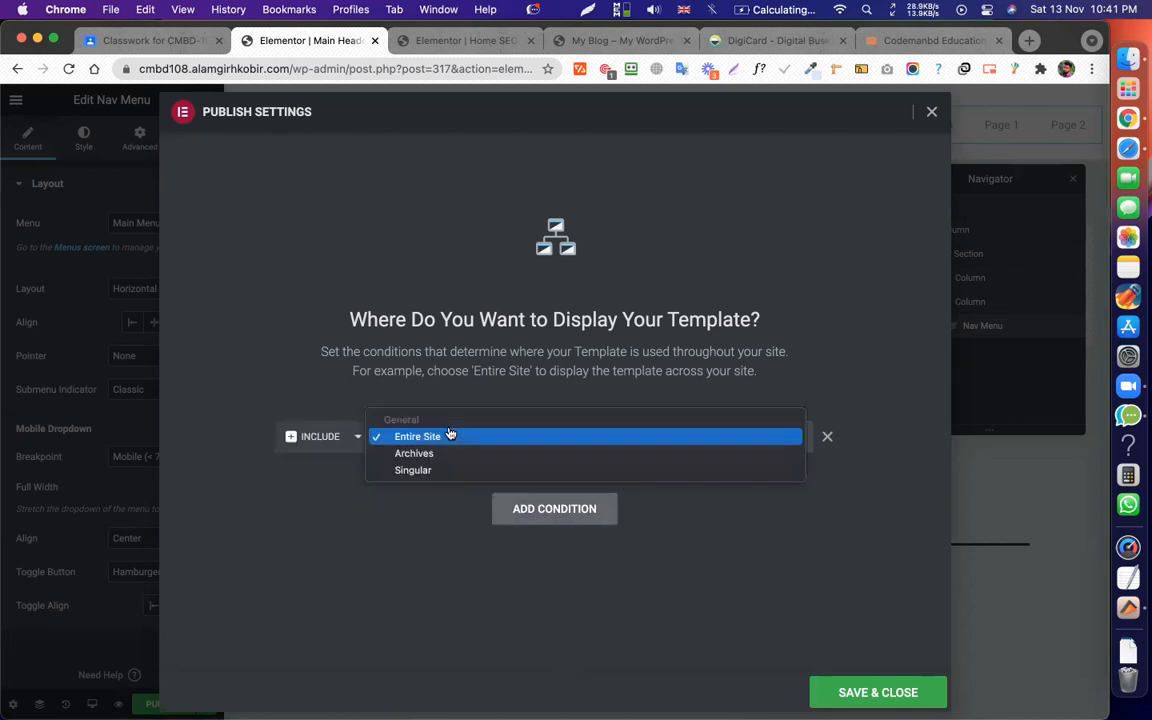
left_click(414, 472)
left_click(629, 440)
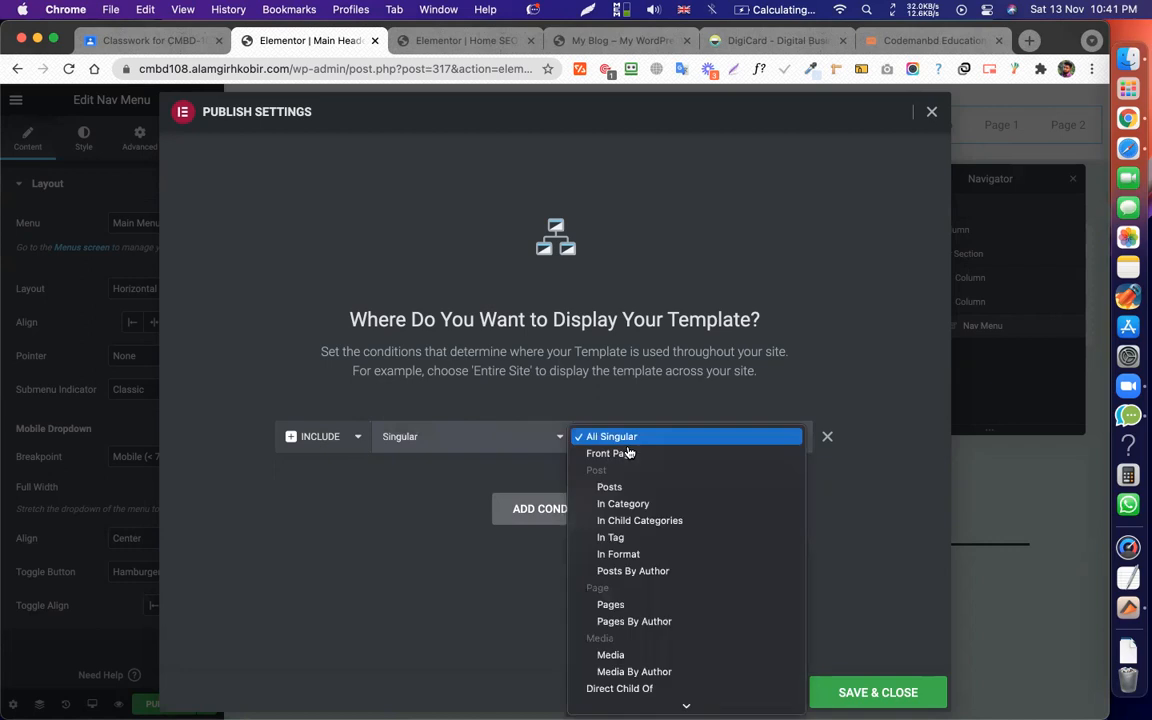
left_click(620, 608)
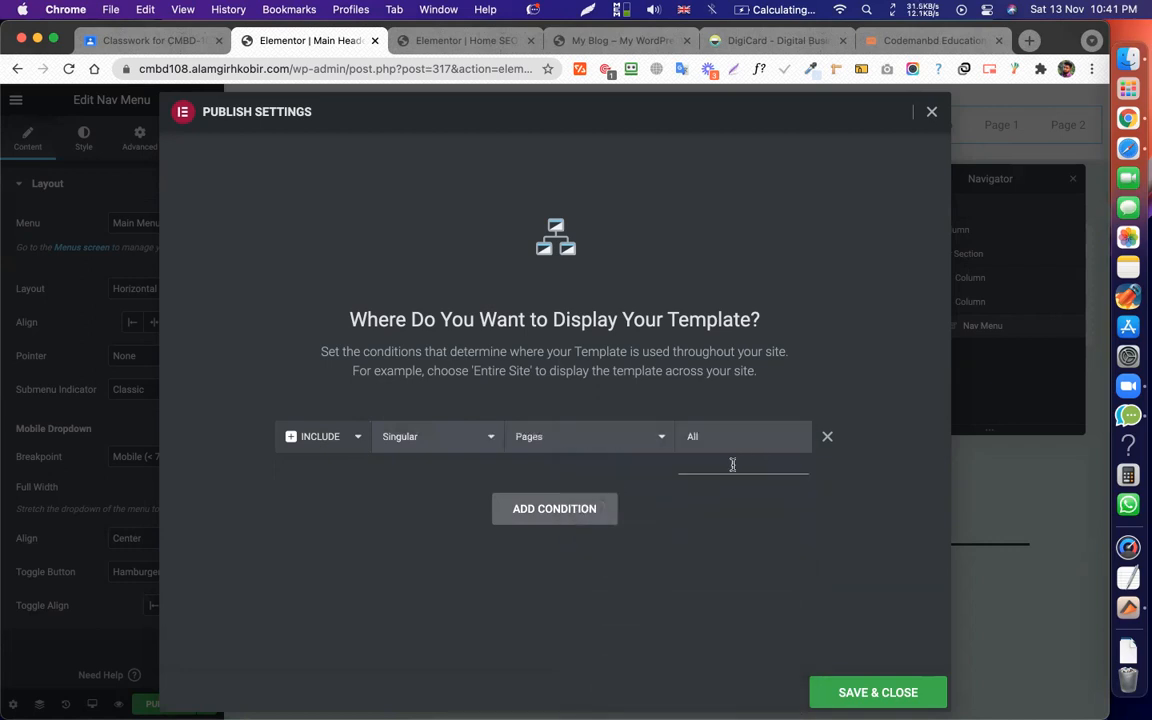
type("home")
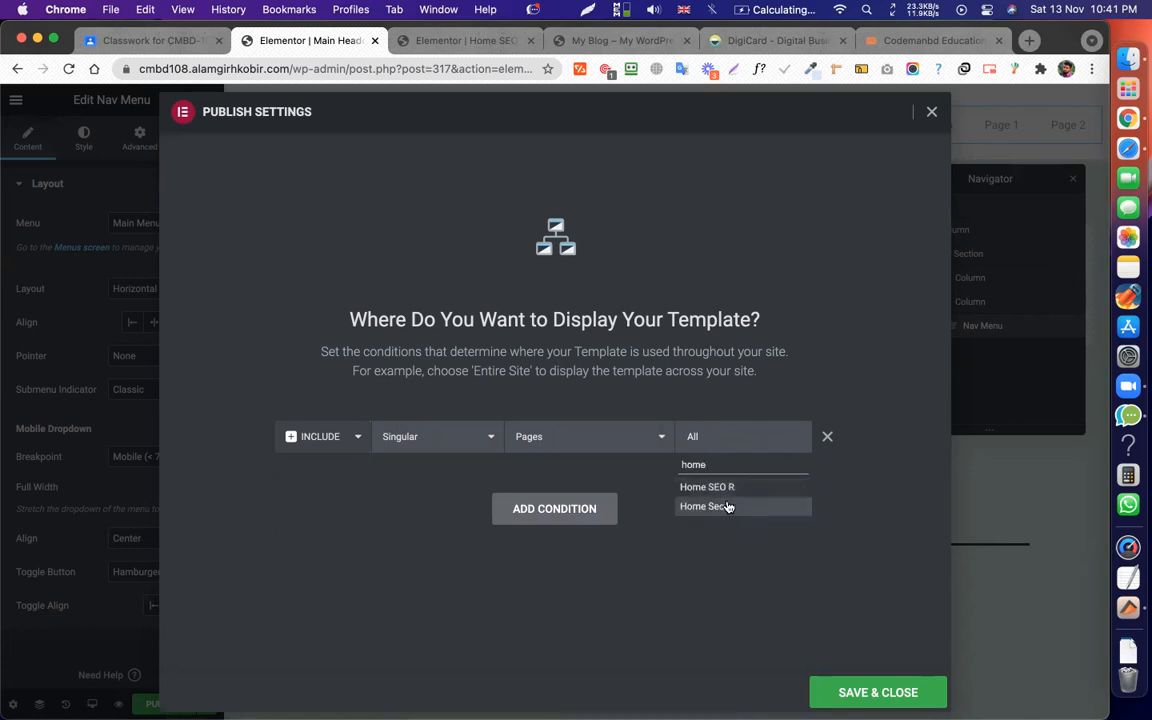
left_click(718, 507)
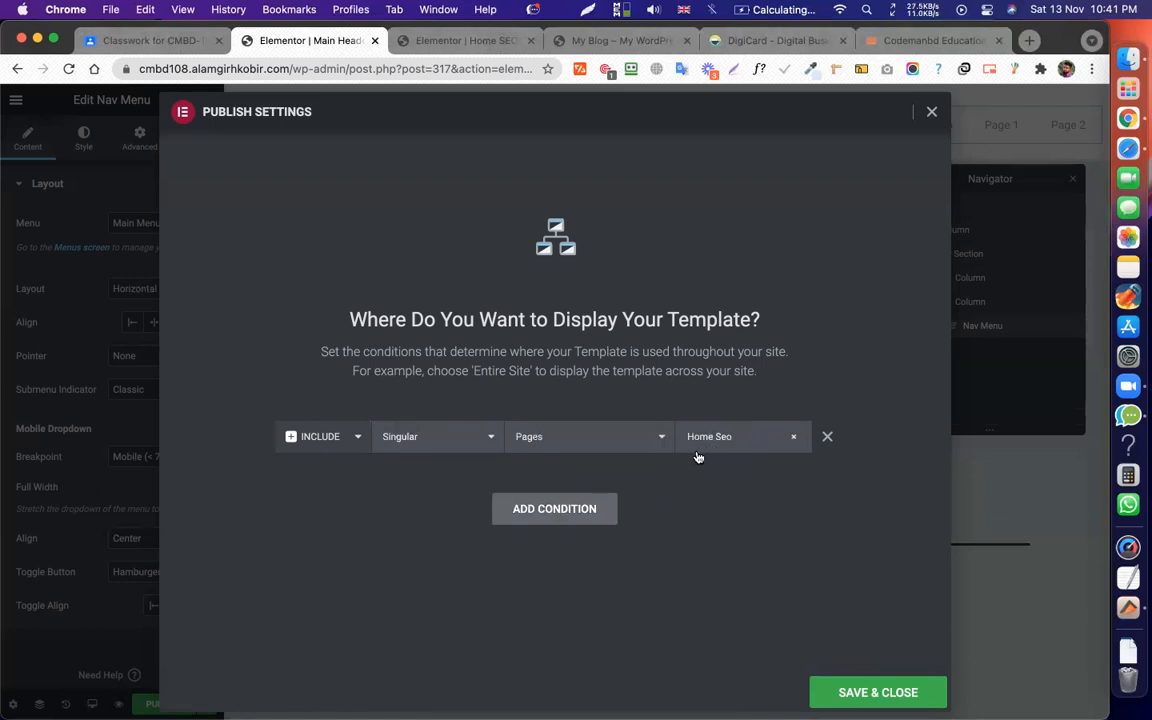
left_click(828, 437)
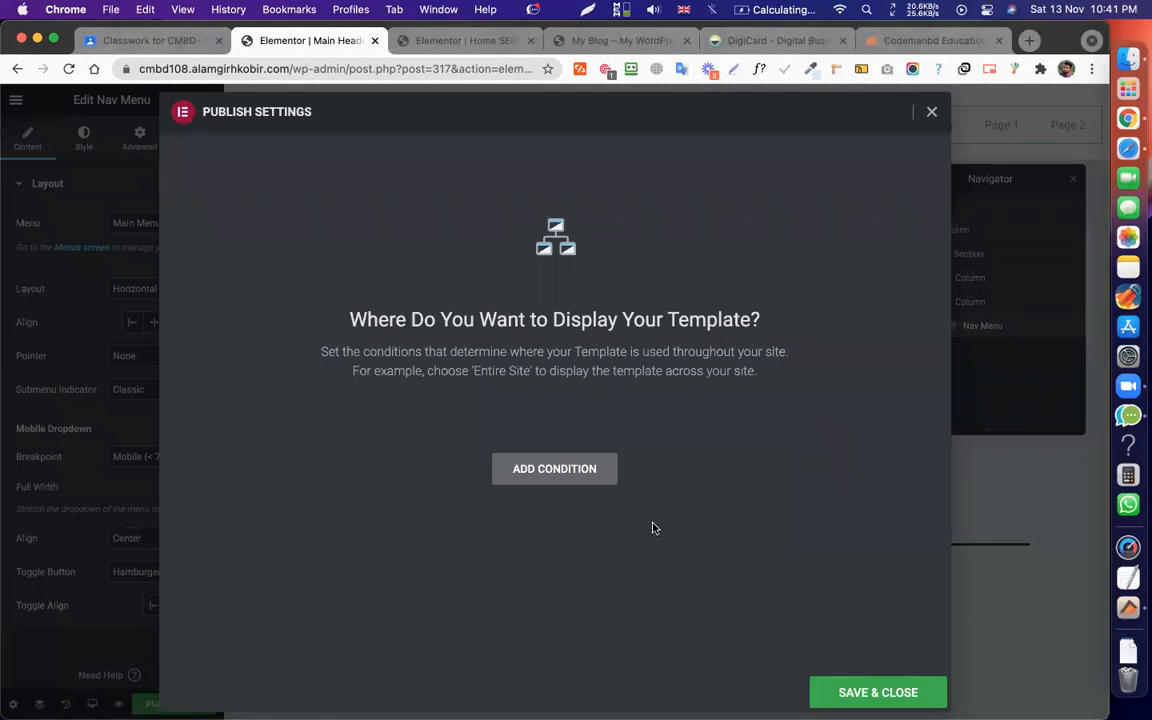
left_click(555, 477)
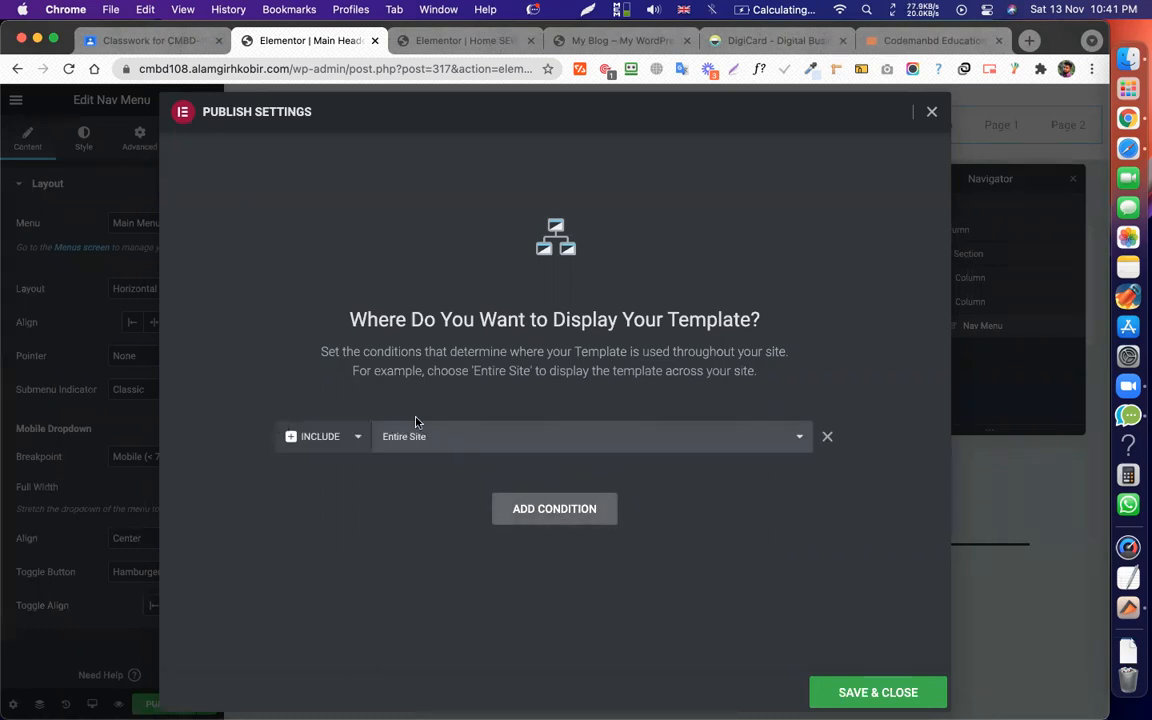
Add an Exclude Singular > Pages > Home SEO R condition, then remove both condition rows.
left_click(558, 520)
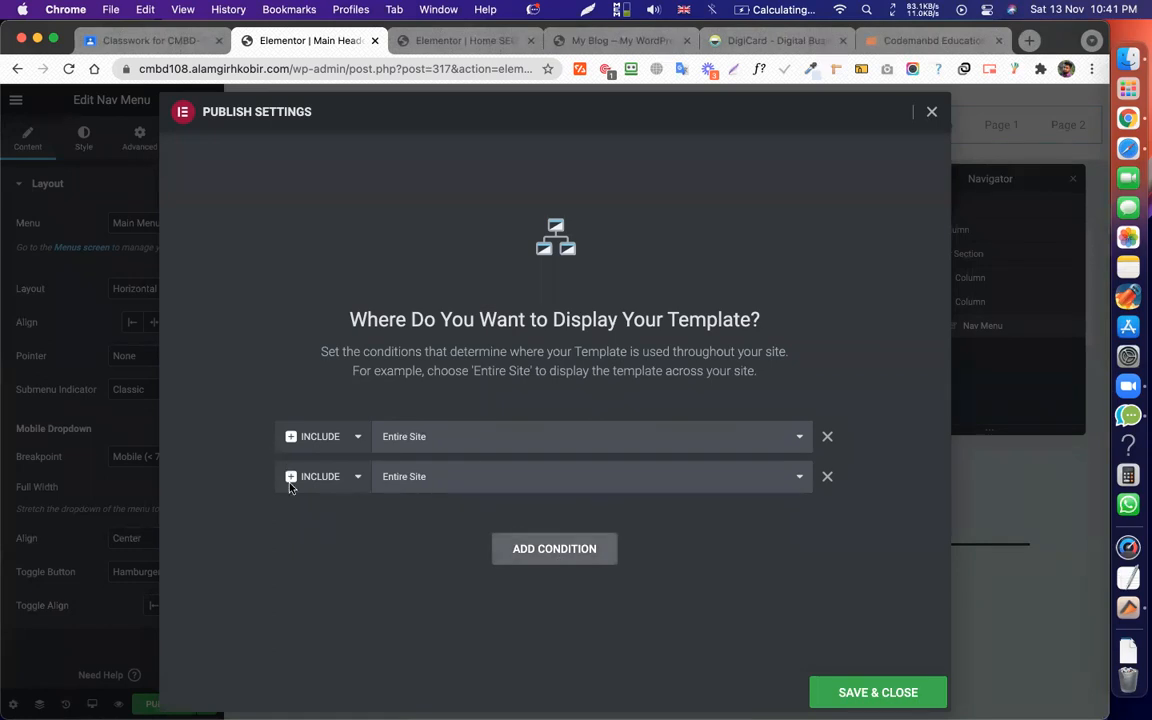
left_click(310, 479)
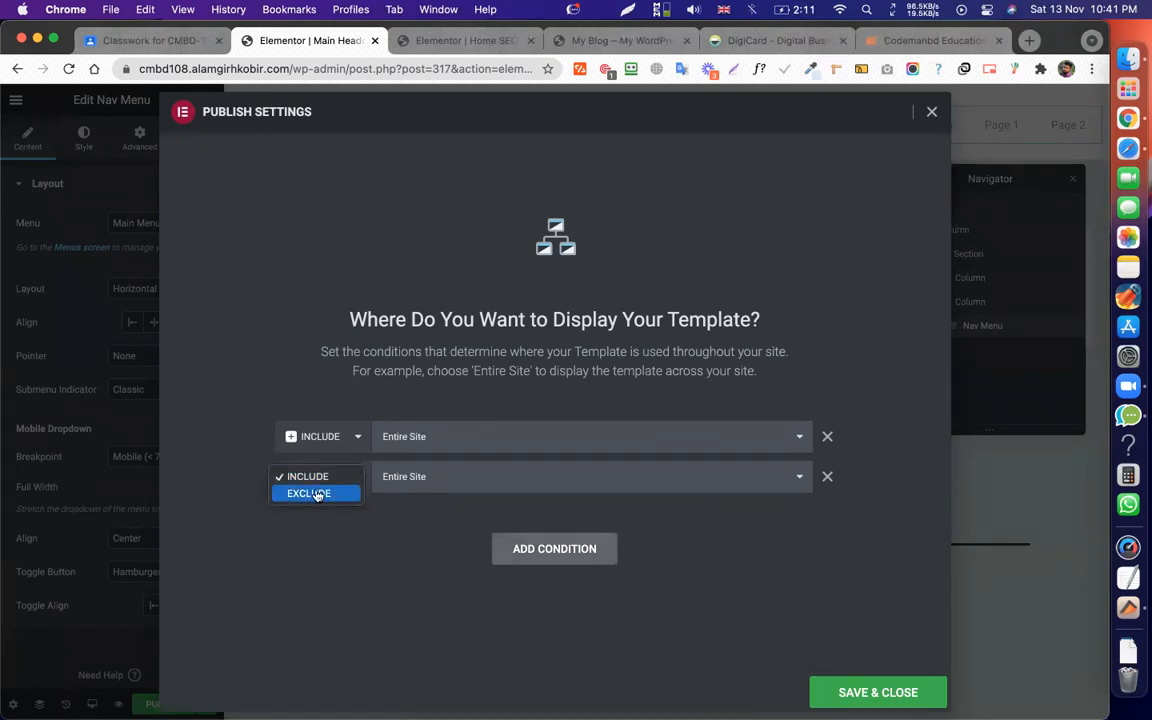
left_click(318, 494)
left_click(437, 481)
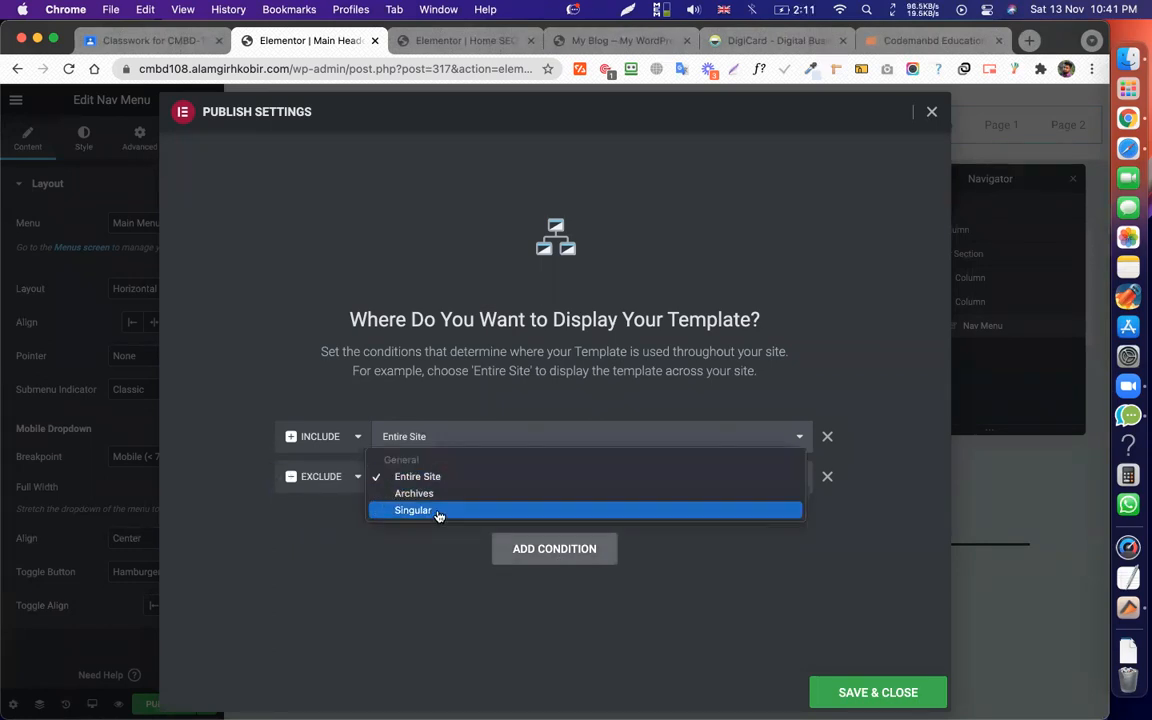
left_click(437, 511)
left_click(578, 477)
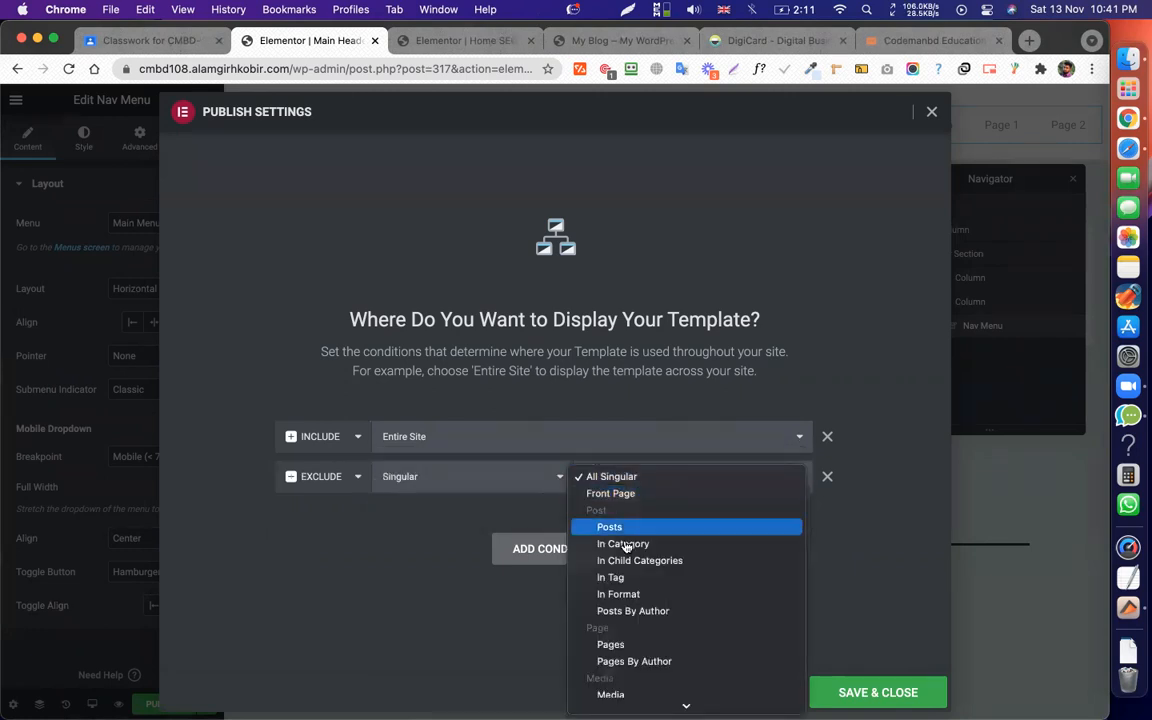
left_click(633, 644)
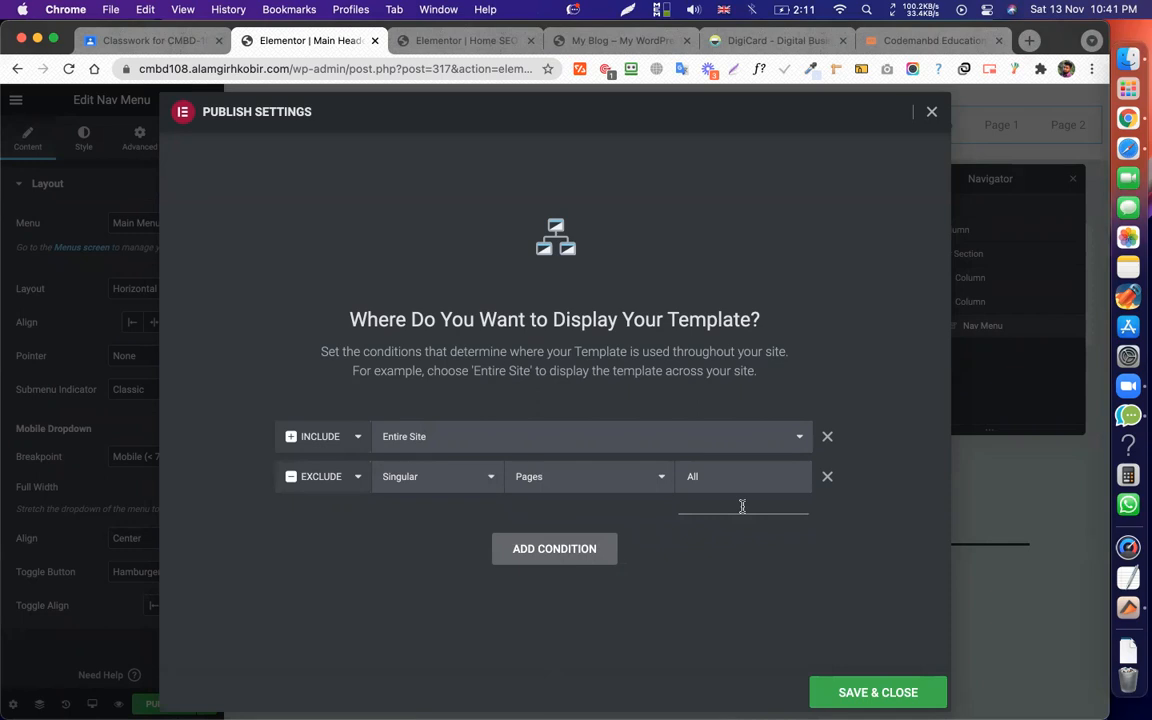
type("home")
left_click(720, 529)
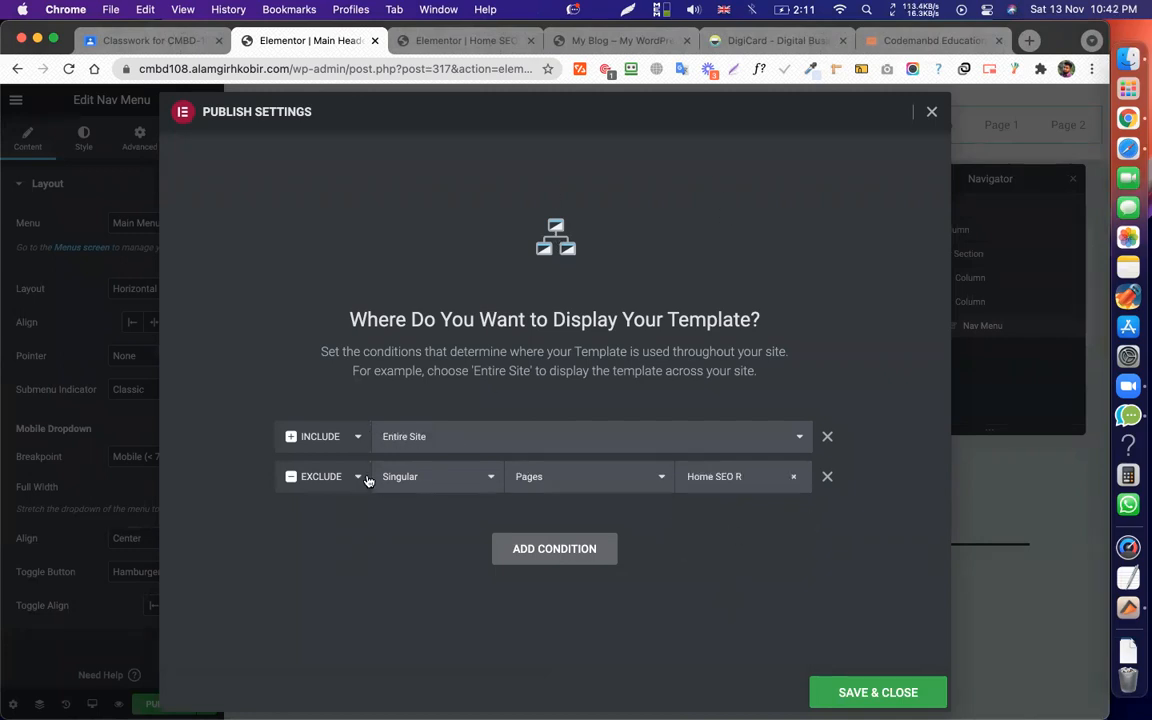
left_click(828, 479)
left_click(826, 439)
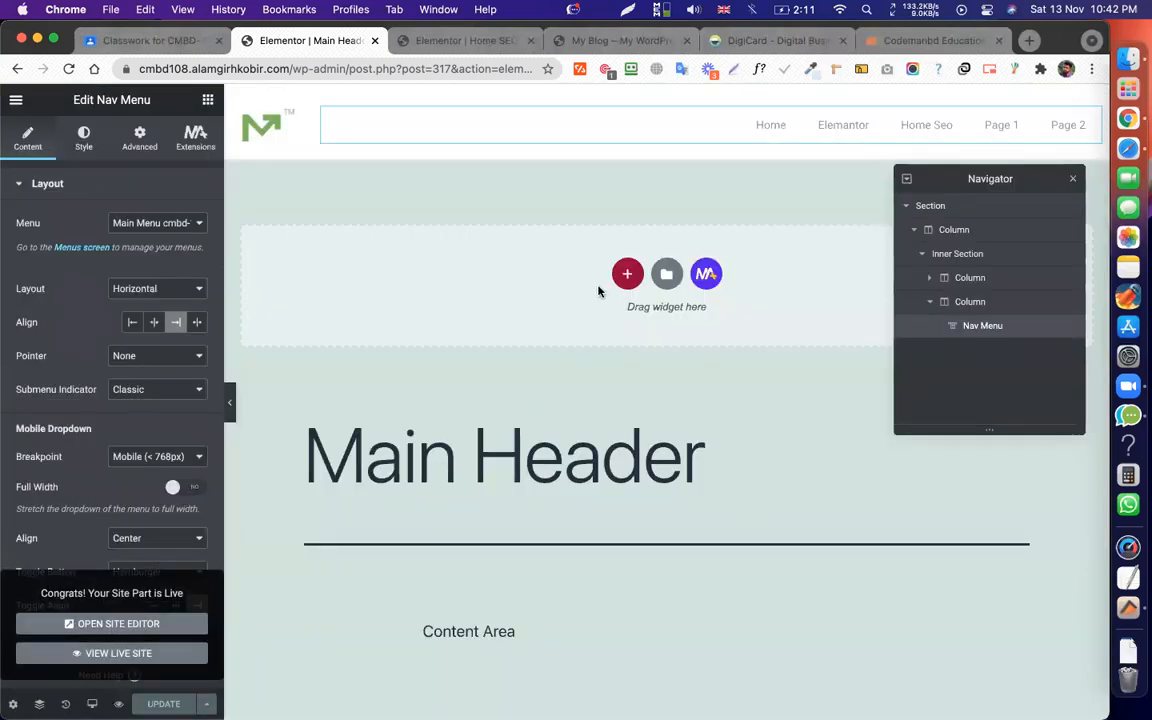
Toggle the nav menu alignment to center and back to right, then save the header.
left_click(352, 559)
left_click(643, 126)
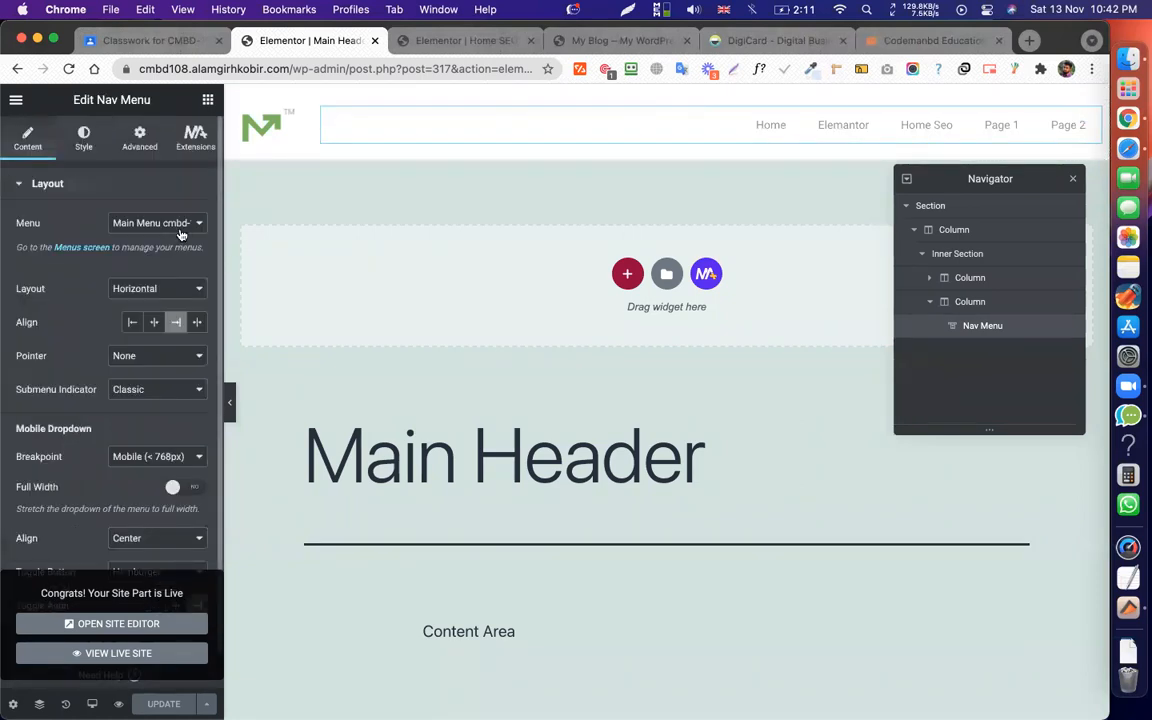
left_click(154, 324)
left_click(179, 325)
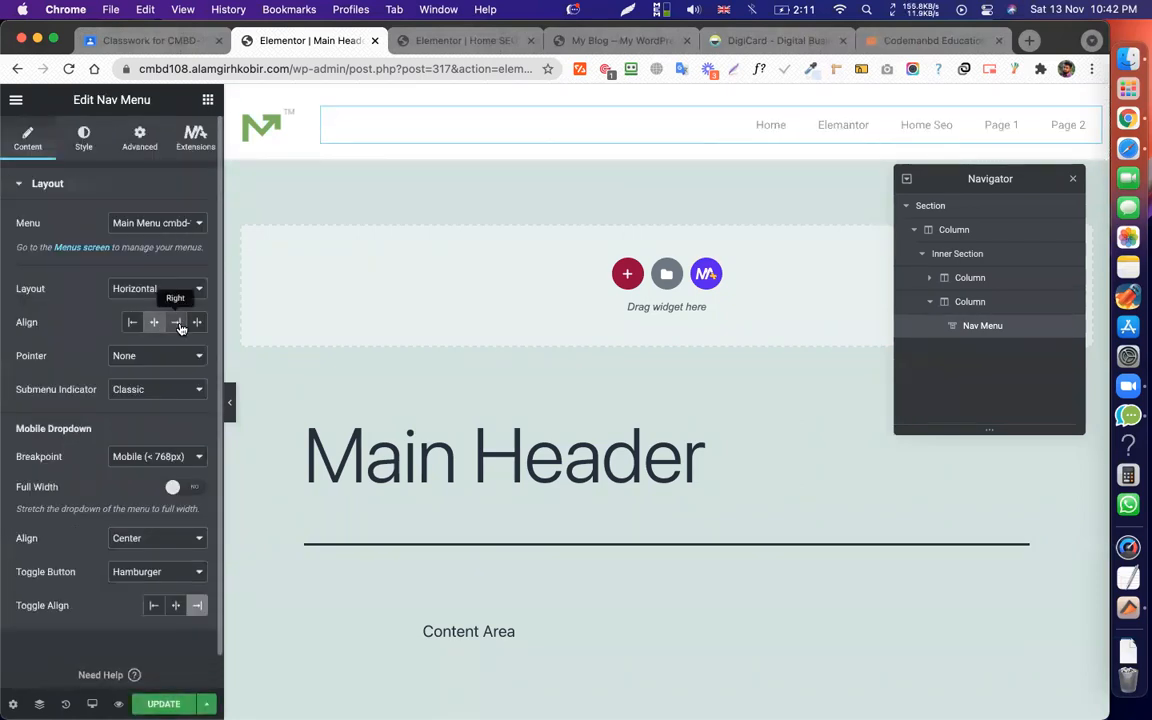
left_click(165, 702)
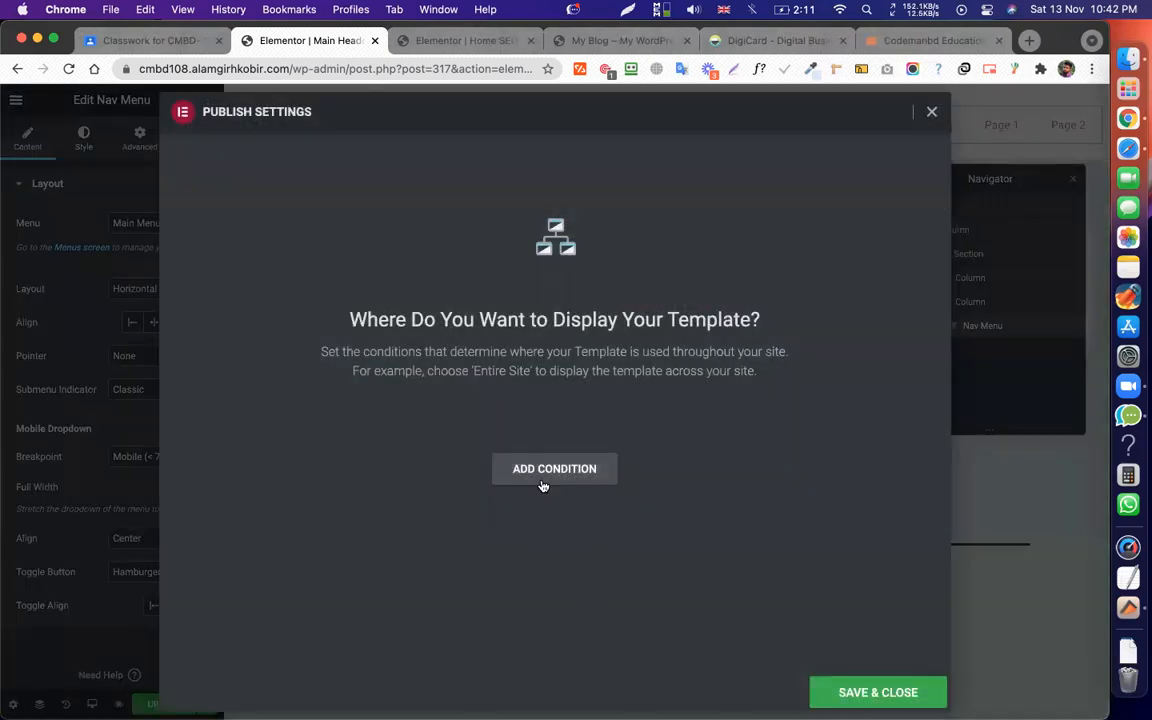
left_click(930, 113)
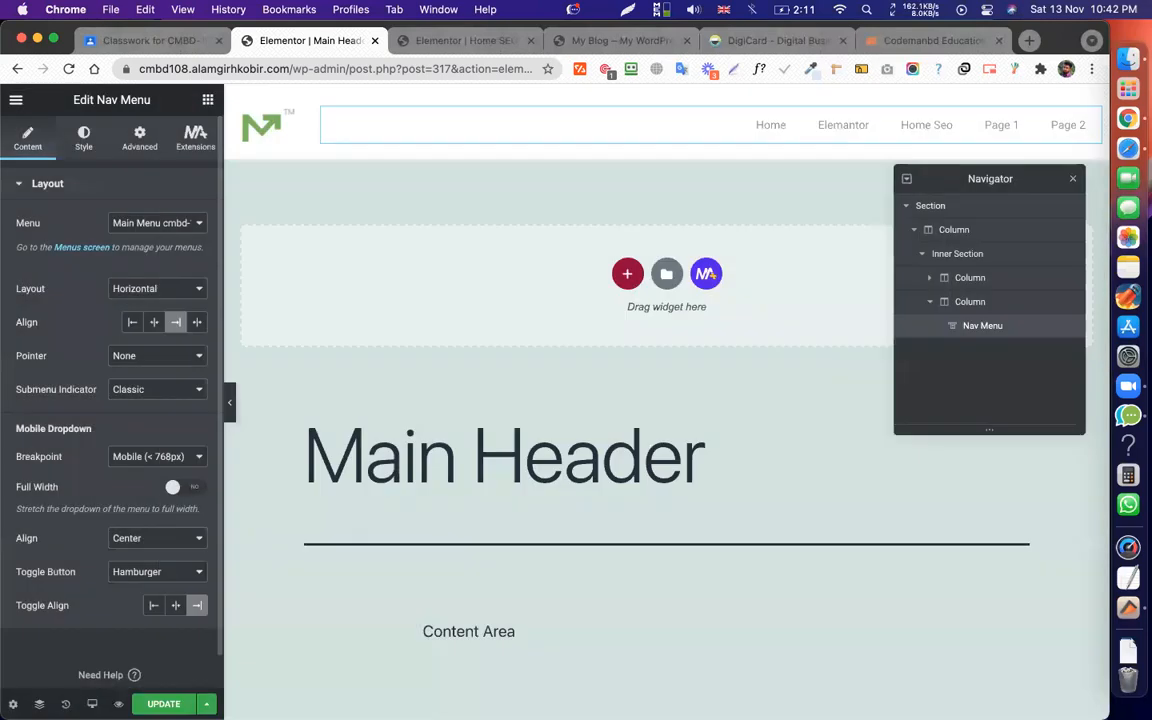
Add an Entire Site display condition and Save & Close to publish the header.
left_click(206, 704)
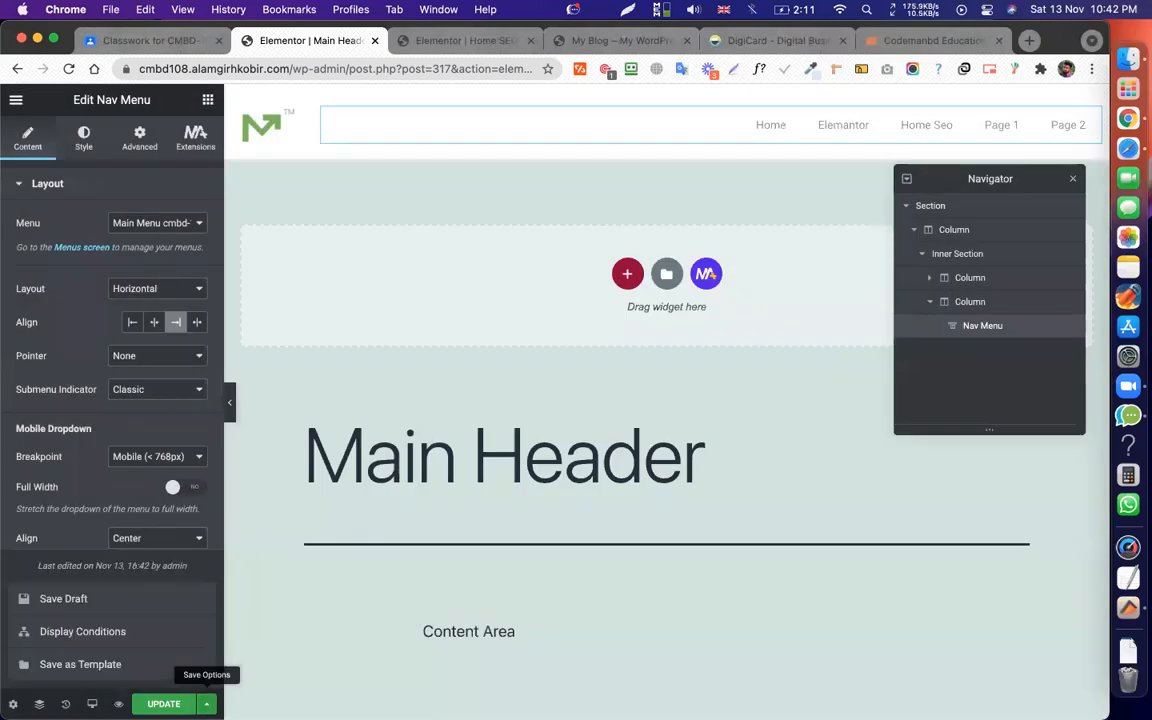
left_click(67, 632)
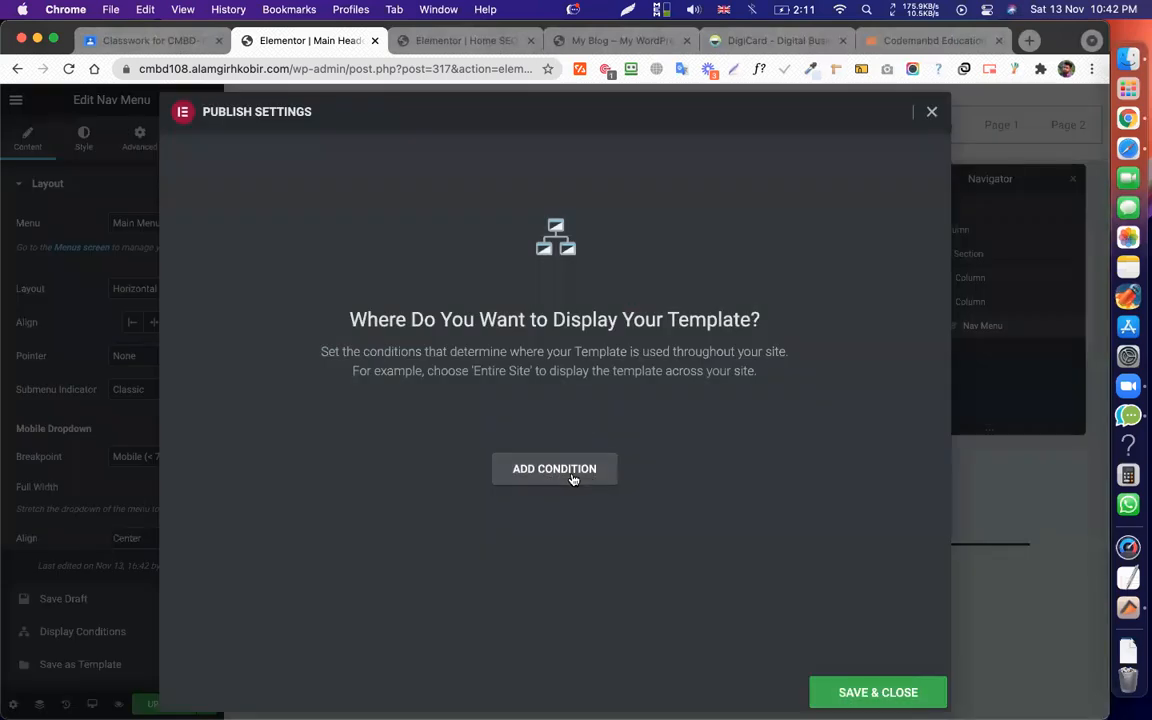
left_click(573, 470)
left_click(870, 684)
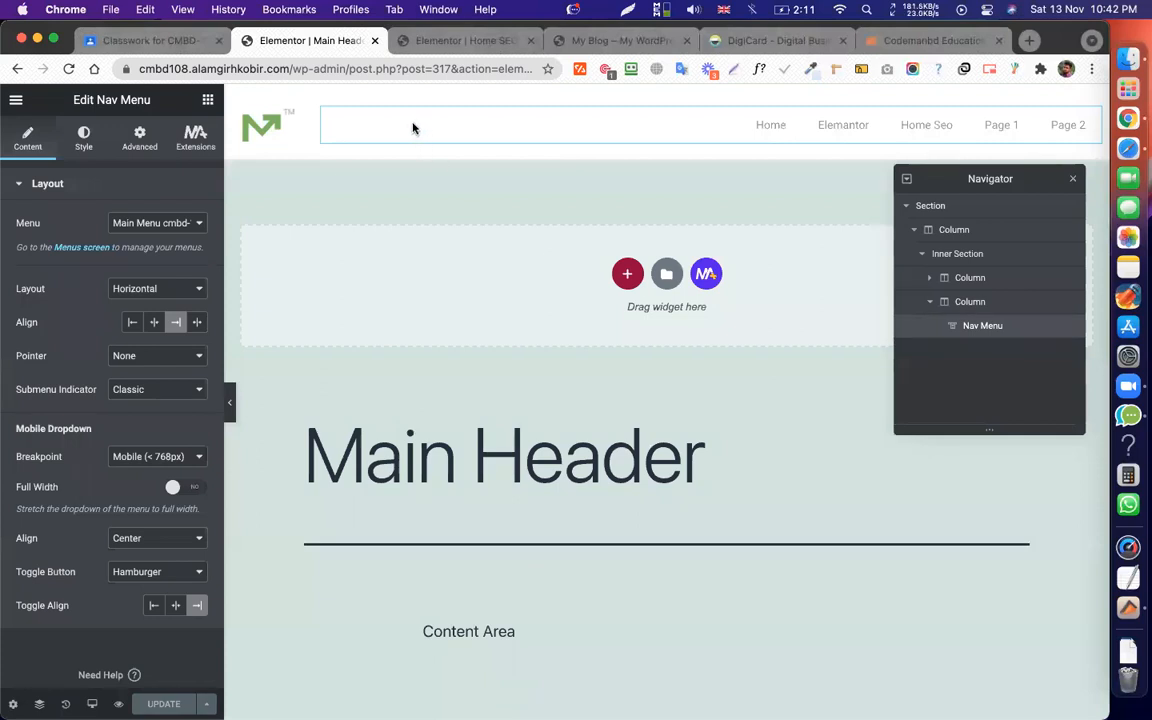
Preview the Home SEO page in a new tab, close its editor tab, and test the Brand link.
left_click(464, 42)
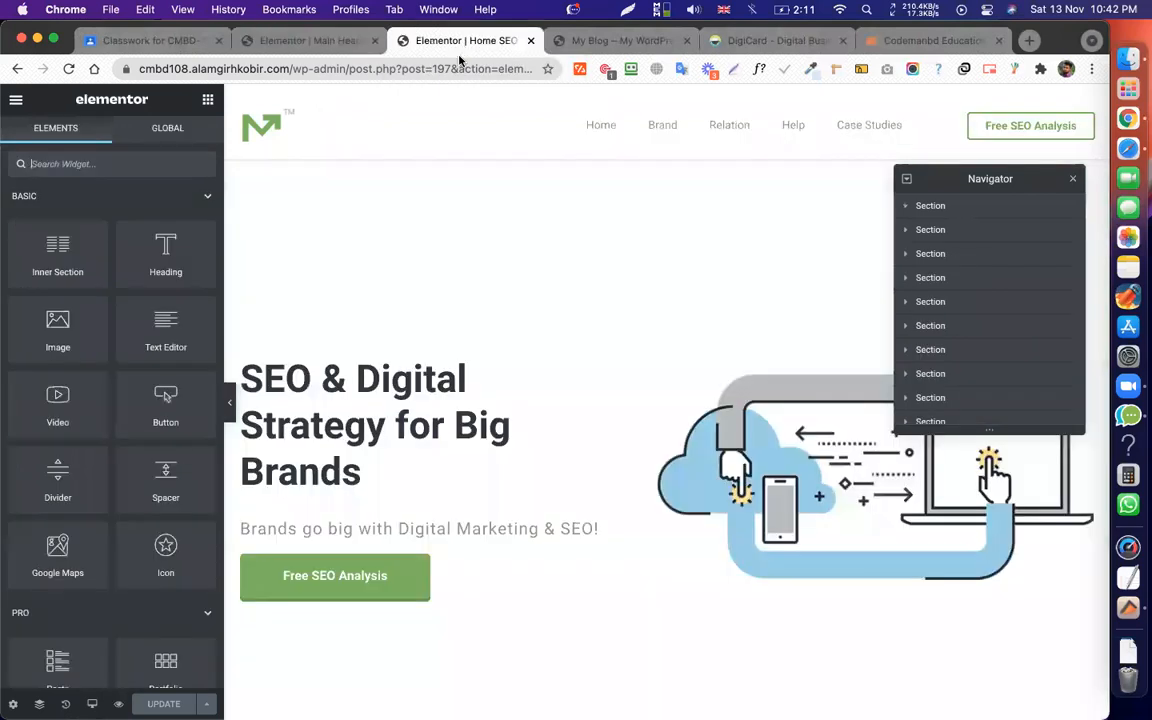
left_click(118, 704)
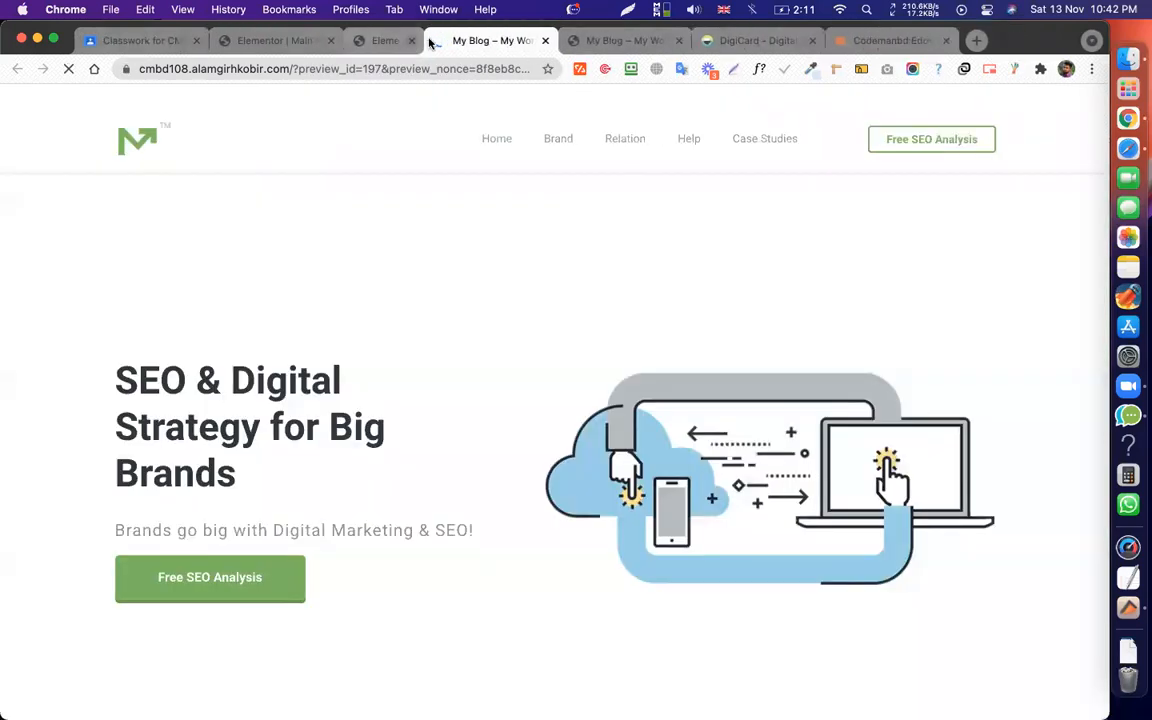
left_click(411, 40)
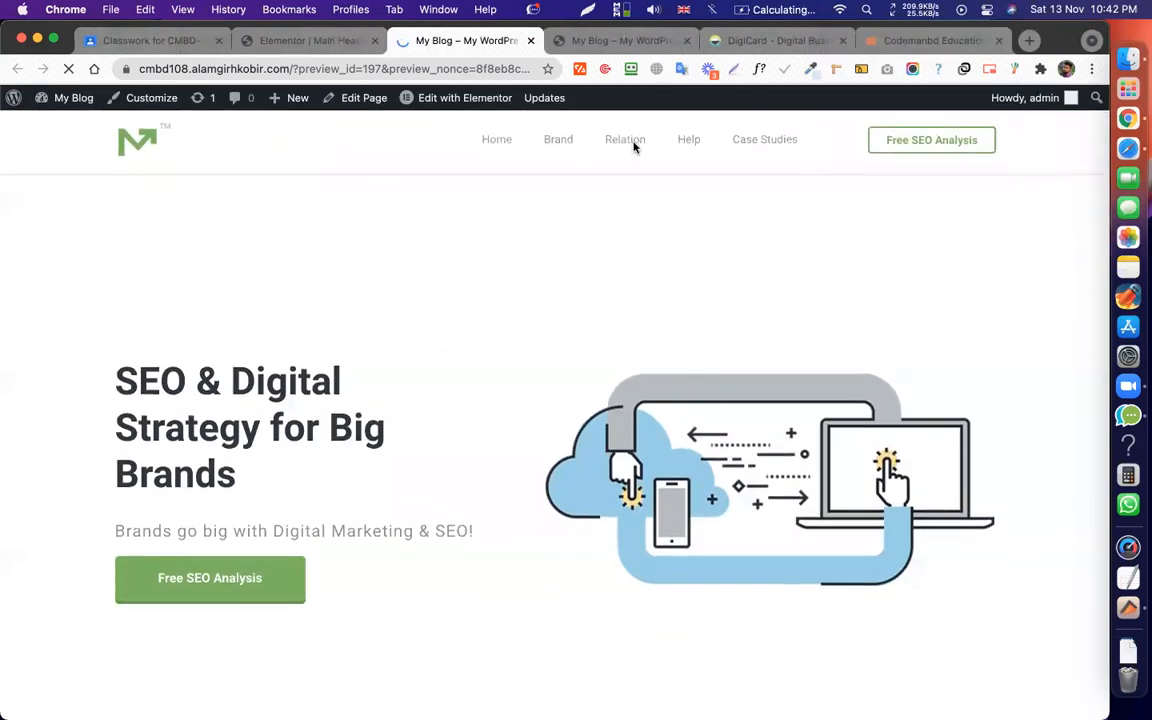
left_click(558, 140)
left_click(497, 141)
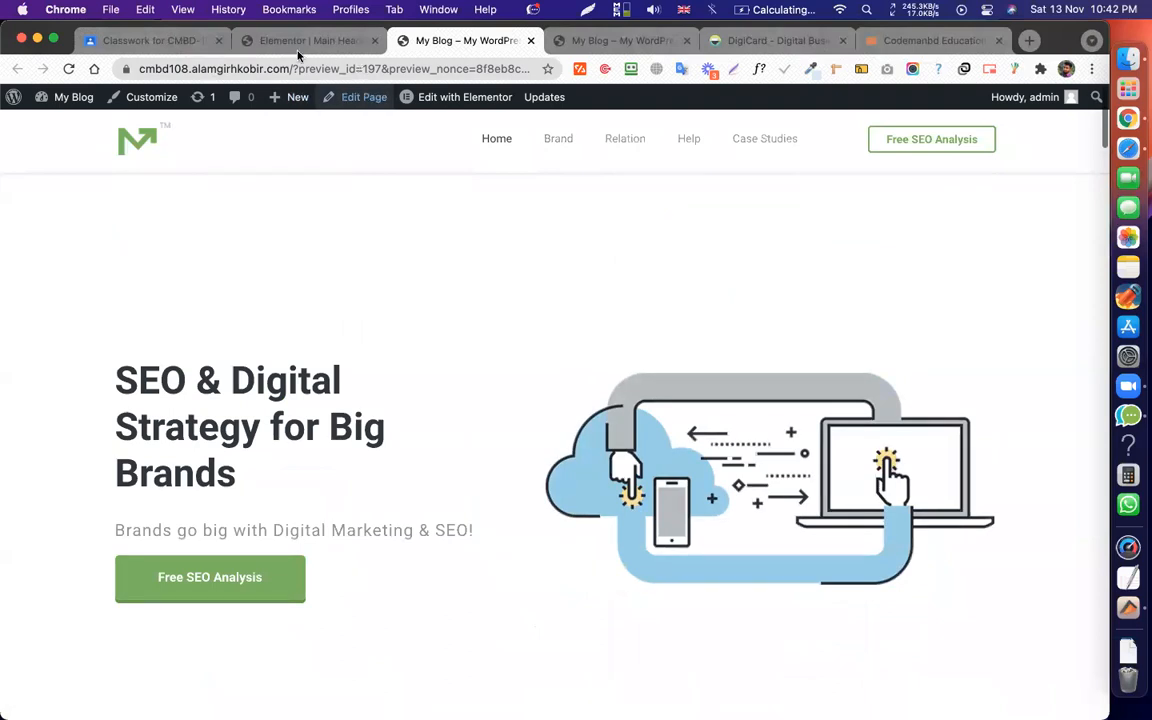
Strip the preview parameters from the address to load the plain homepage.
left_click_drag(292, 69, 688, 271)
key("BackSpace")
key("Return")
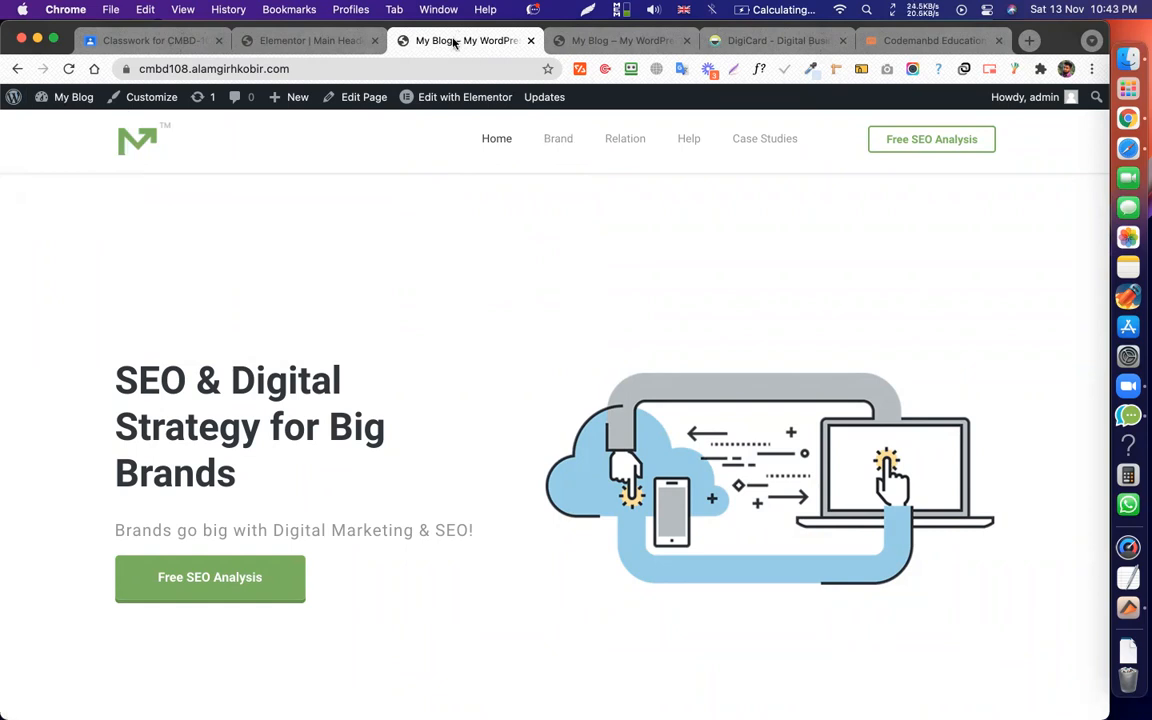
Go to All Pages and open the Elementor page for editing in a new tab.
left_click(40, 121)
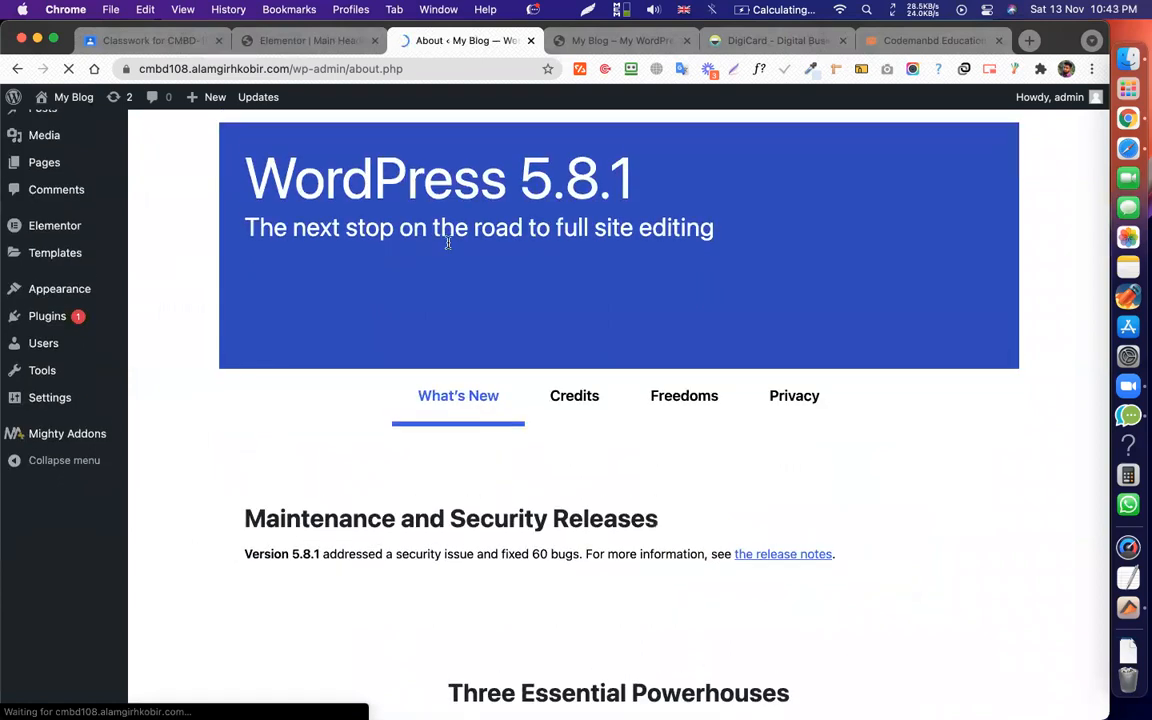
left_click(47, 225)
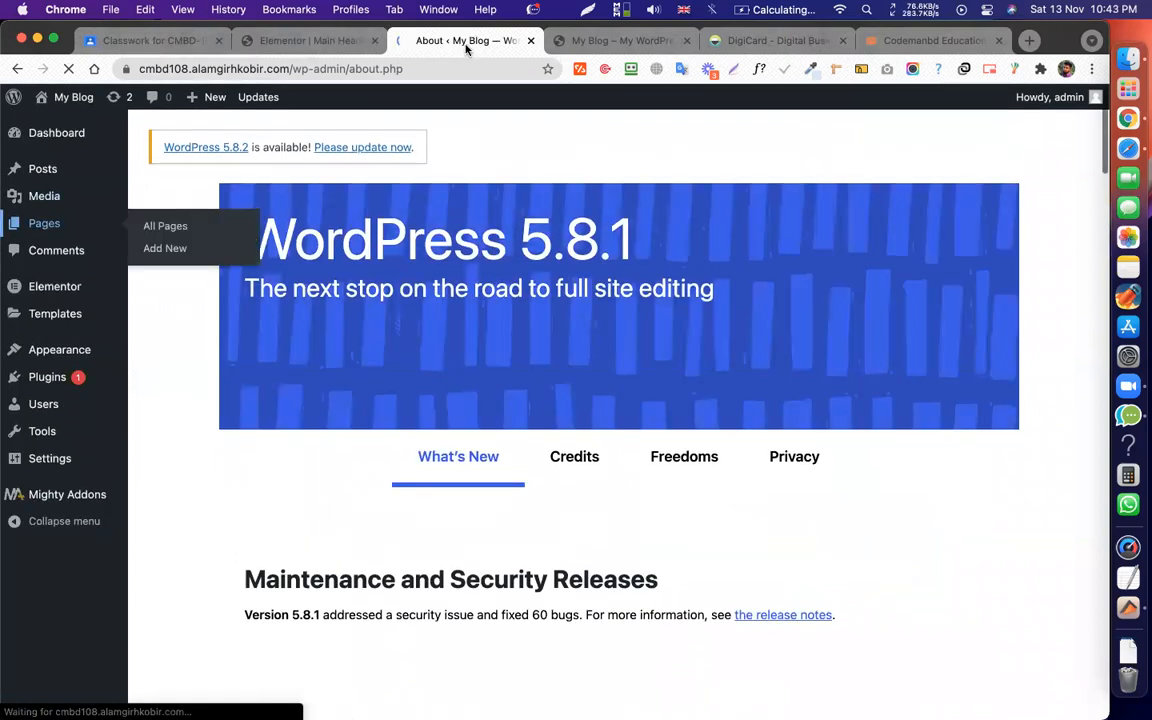
scroll(427, 278, "down", 1)
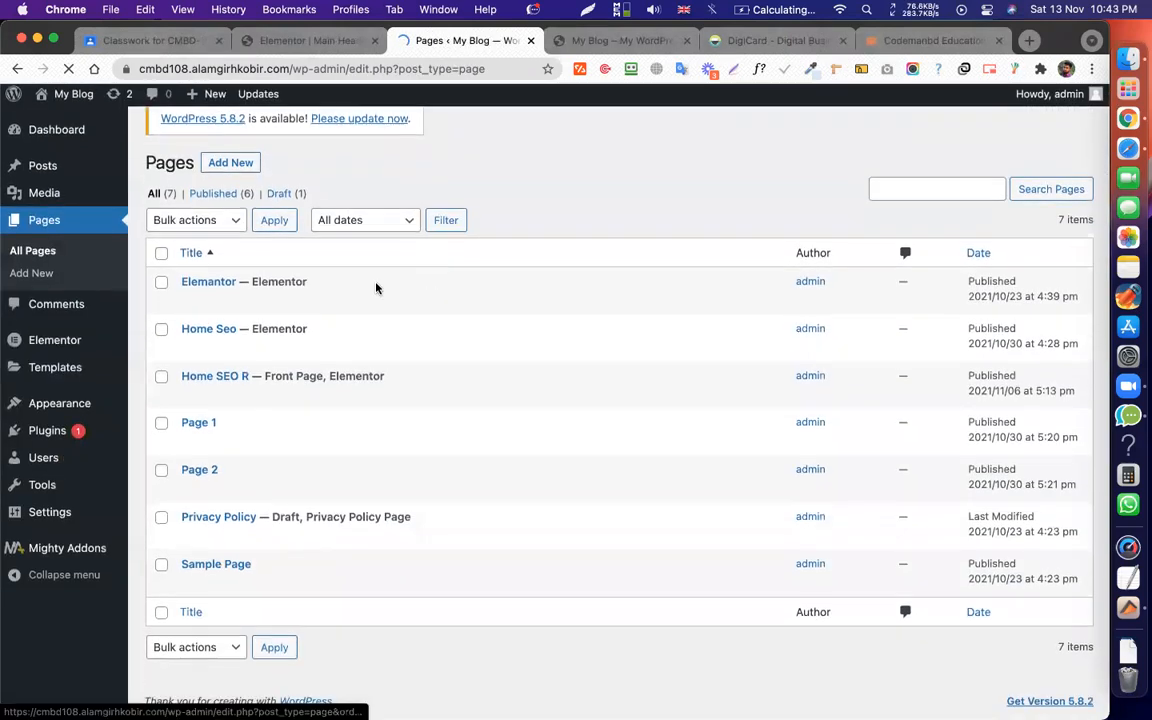
left_click(188, 304)
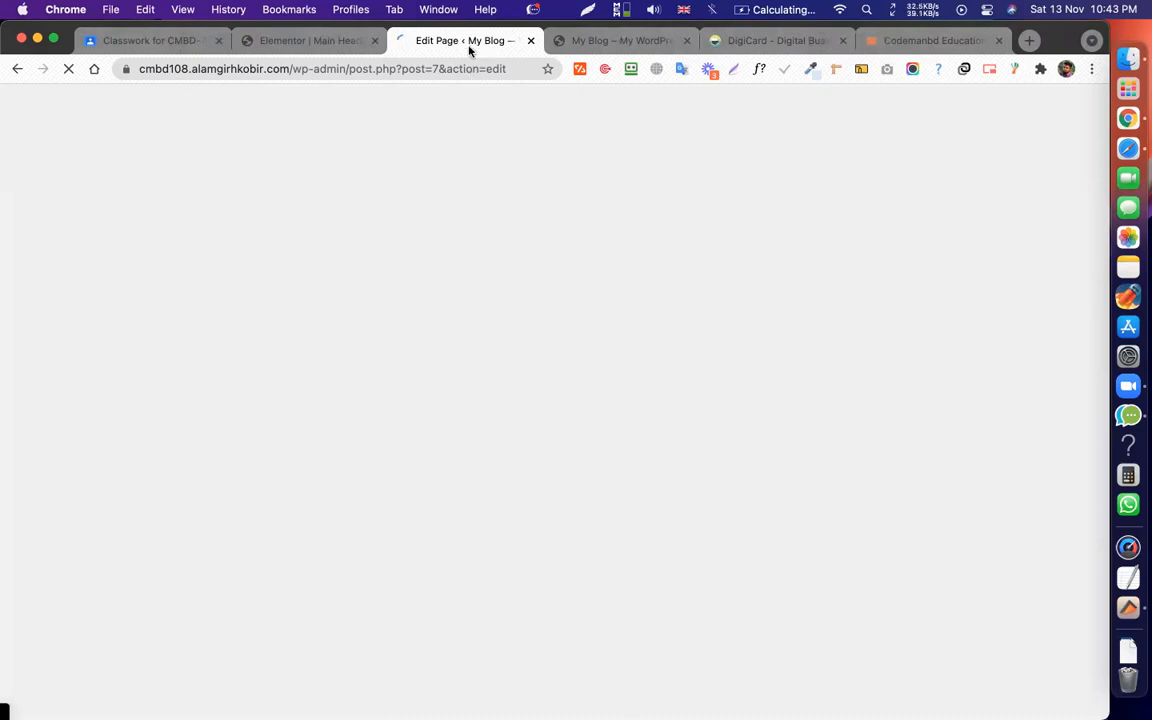
Back on the live site tab, open About WordPress from the WordPress logo menu.
left_click(556, 40)
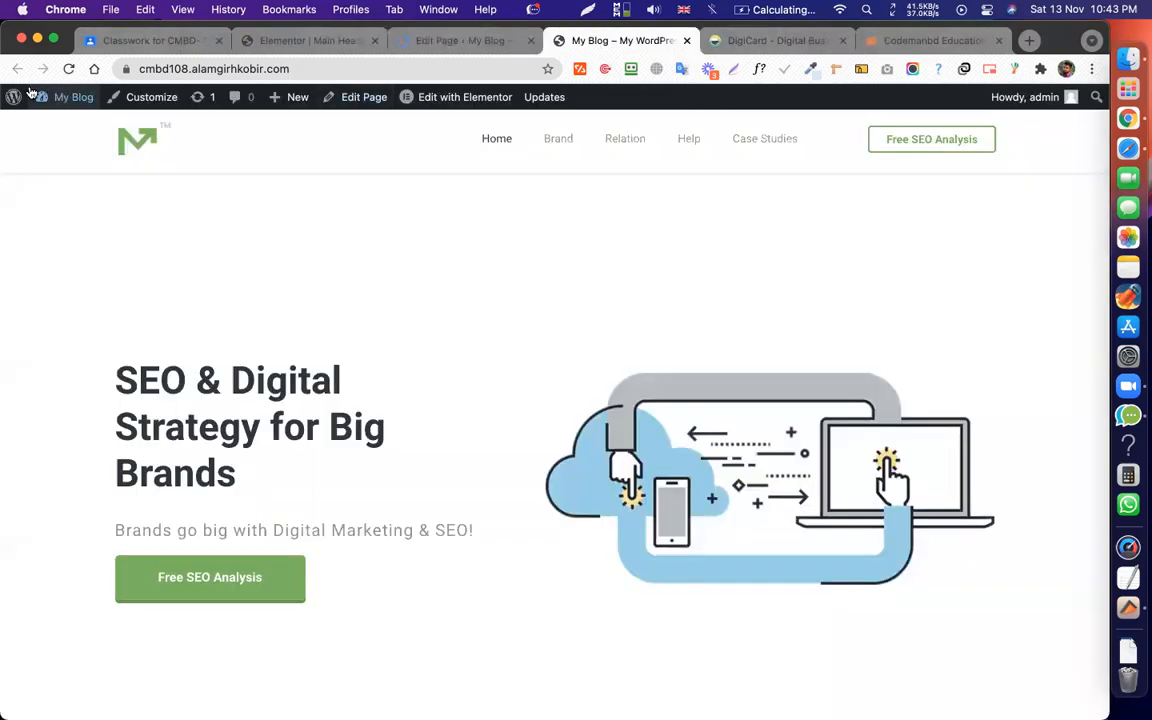
mouse_move(20, 96)
left_click(51, 121)
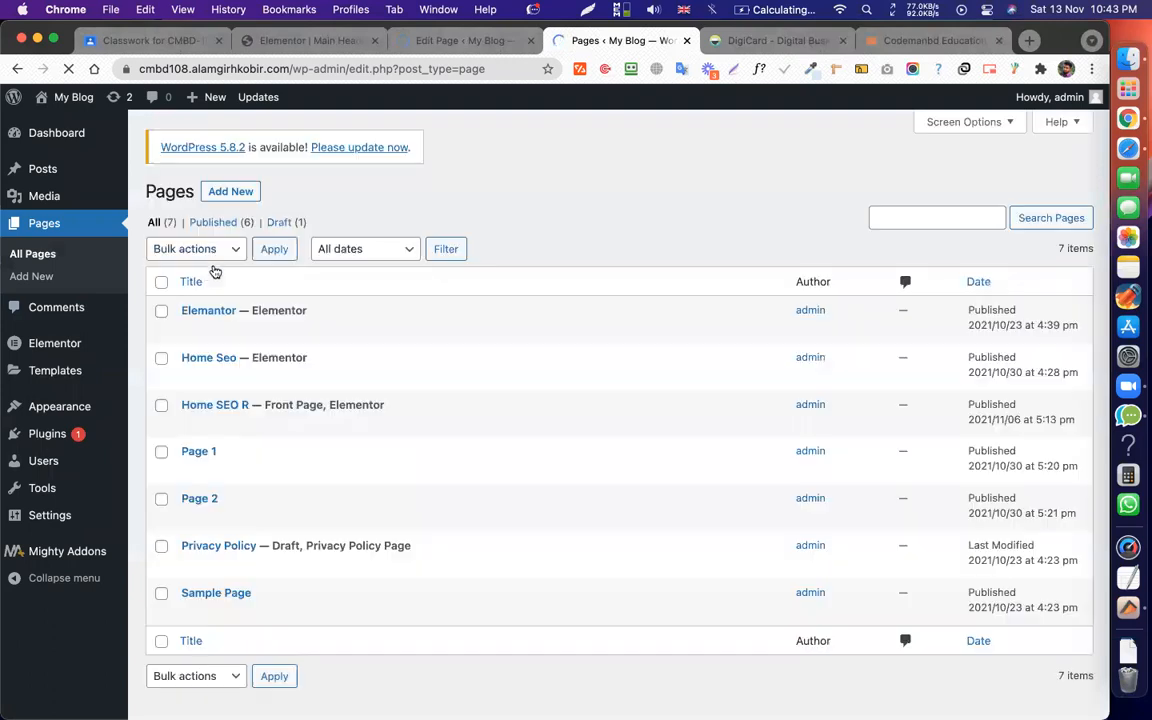
Quick-edit Home Seo and Home SEO R, setting each to the Elementor Full Width template.
scroll(240, 355, "down", 1)
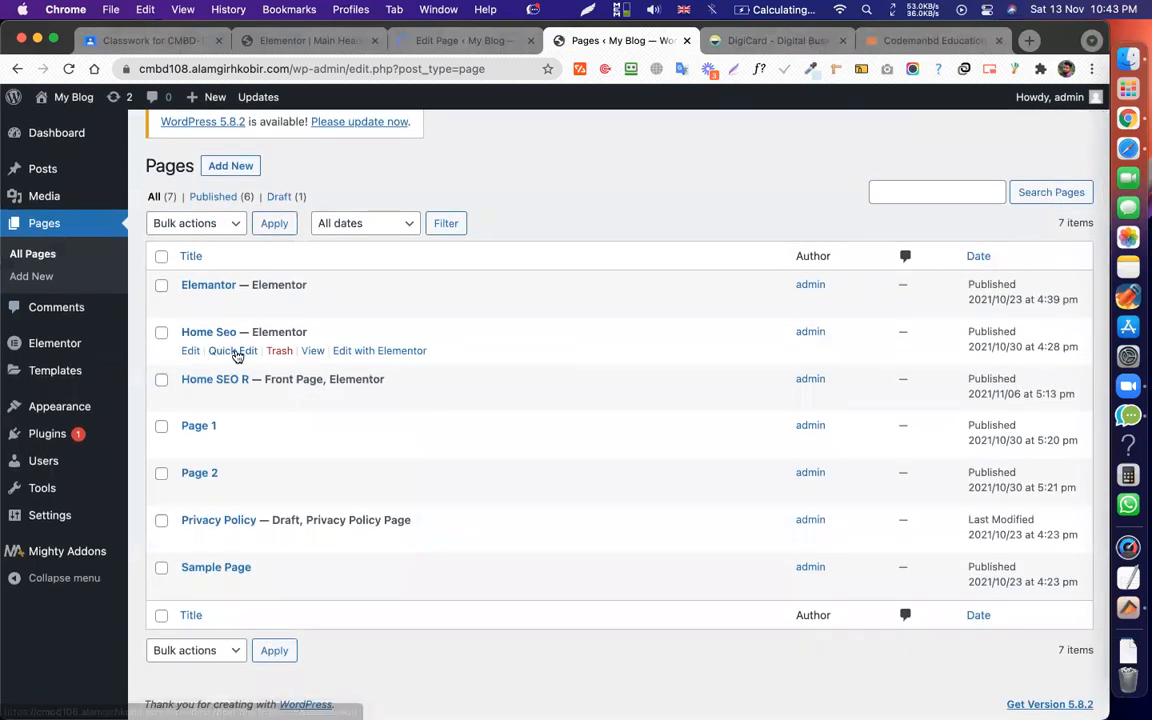
left_click(236, 352)
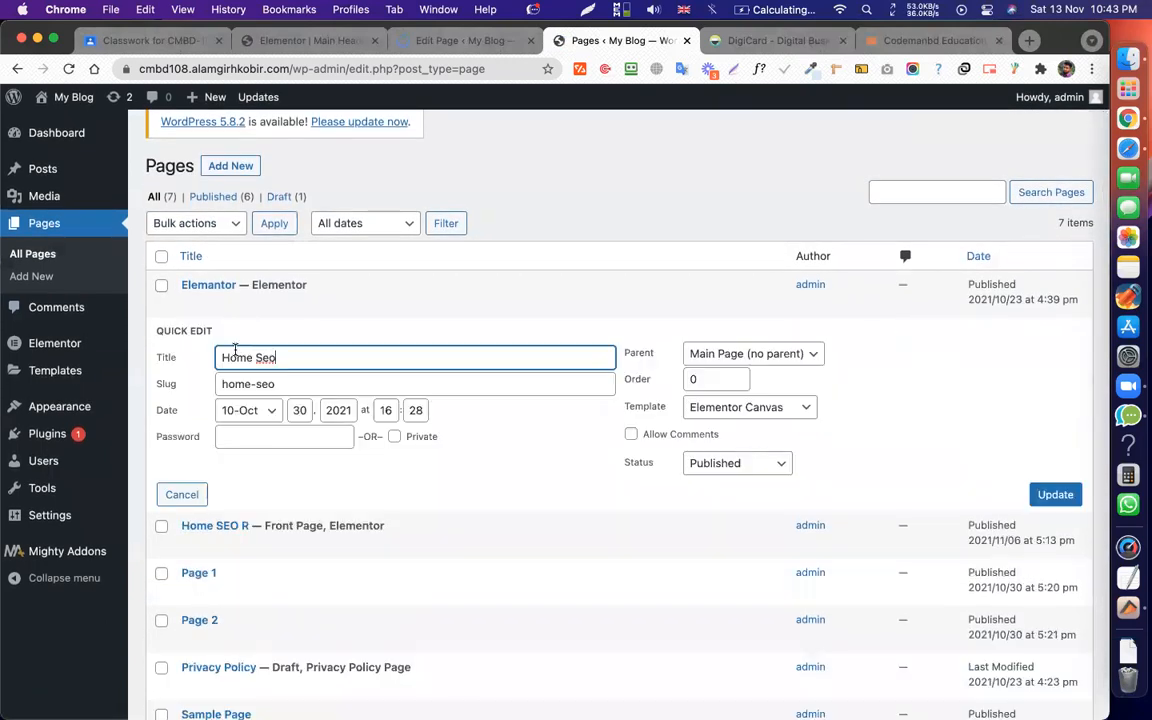
left_click(733, 410)
left_click(746, 428)
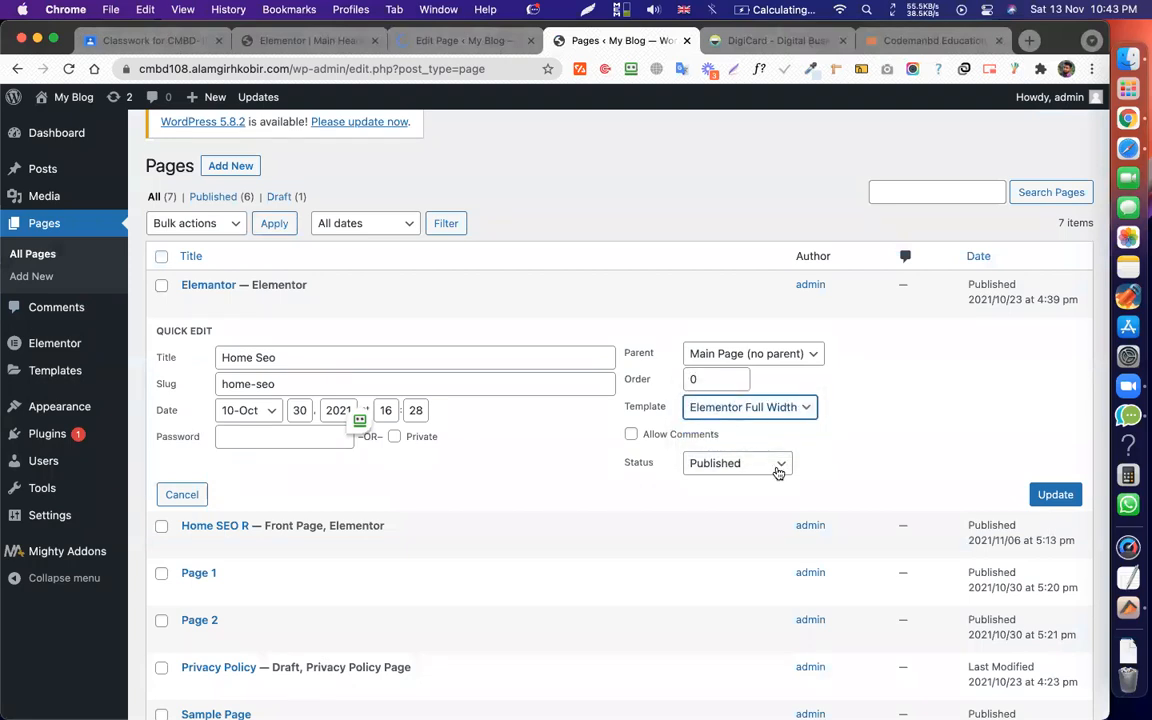
left_click(1057, 494)
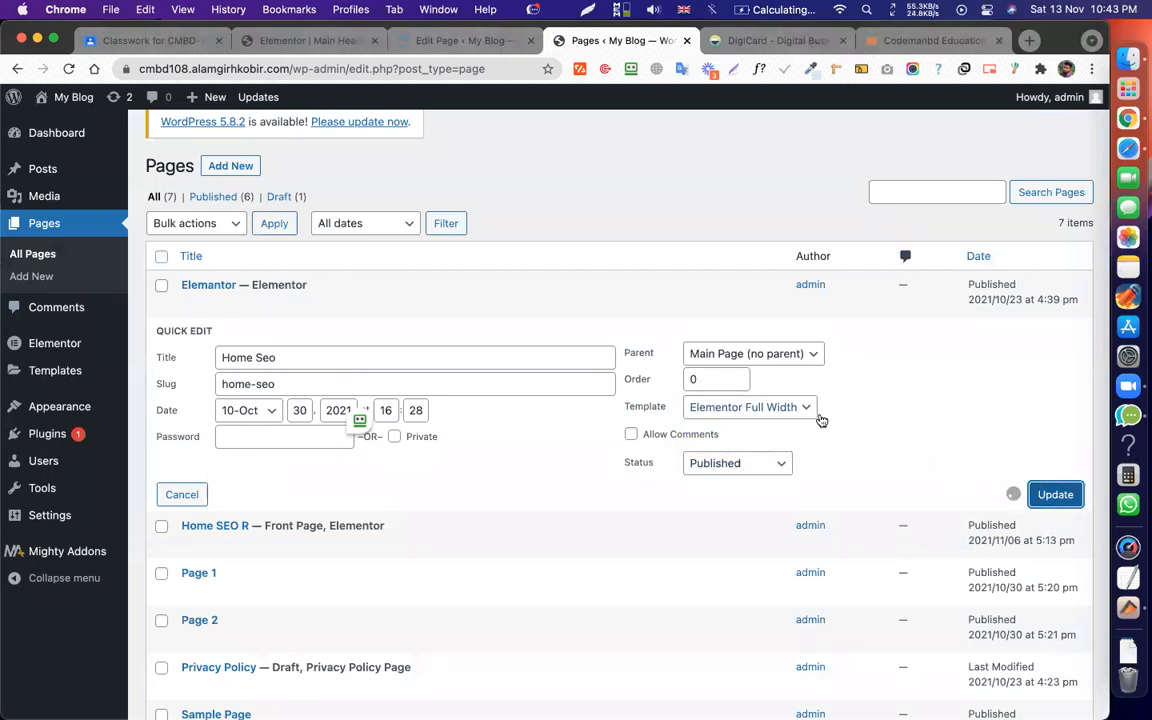
scroll(822, 420, "down", 3)
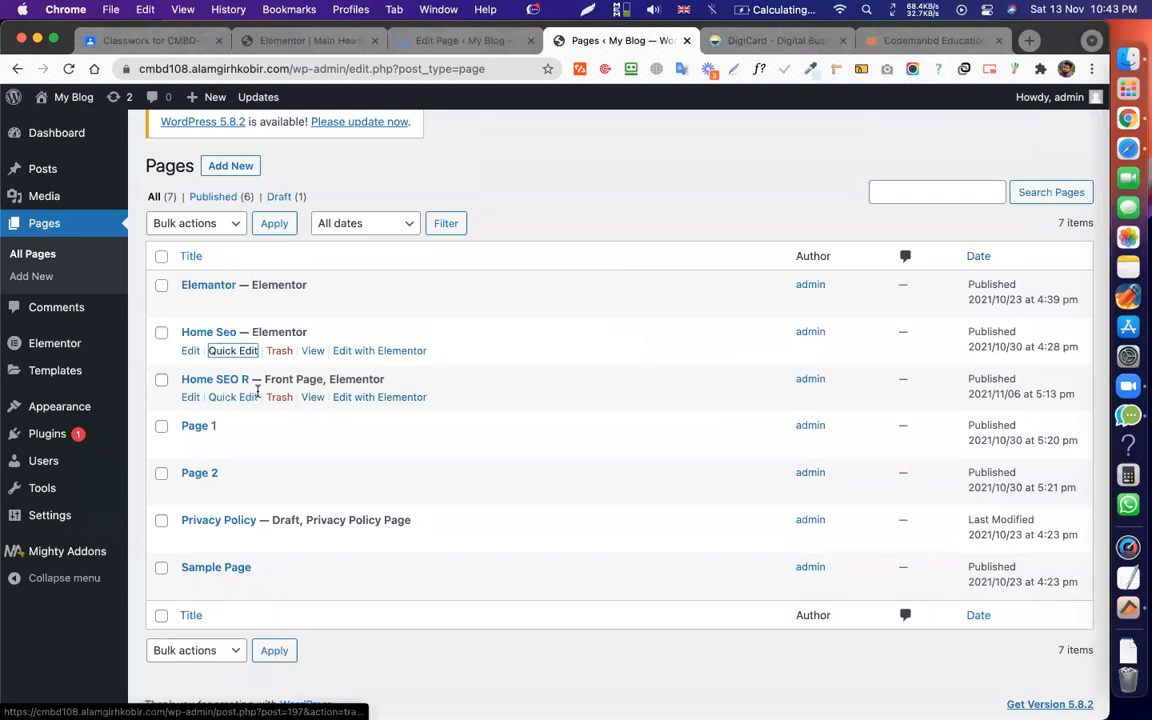
left_click(232, 397)
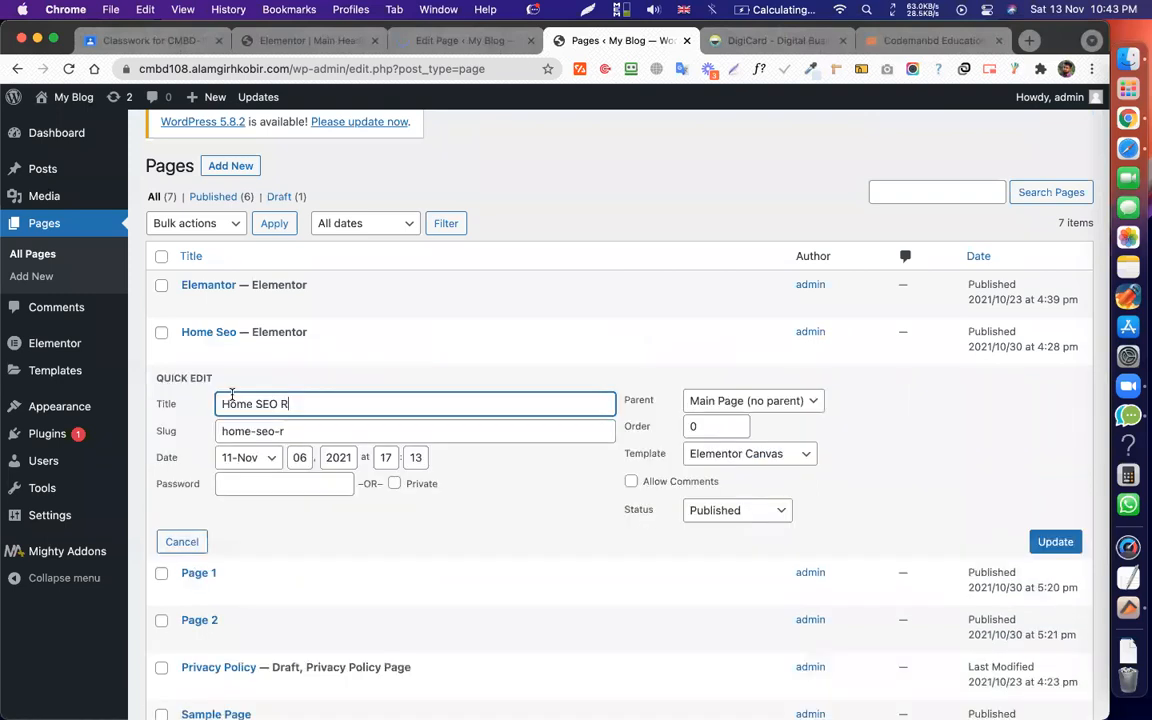
left_click(711, 450)
left_click(748, 472)
left_click(1062, 546)
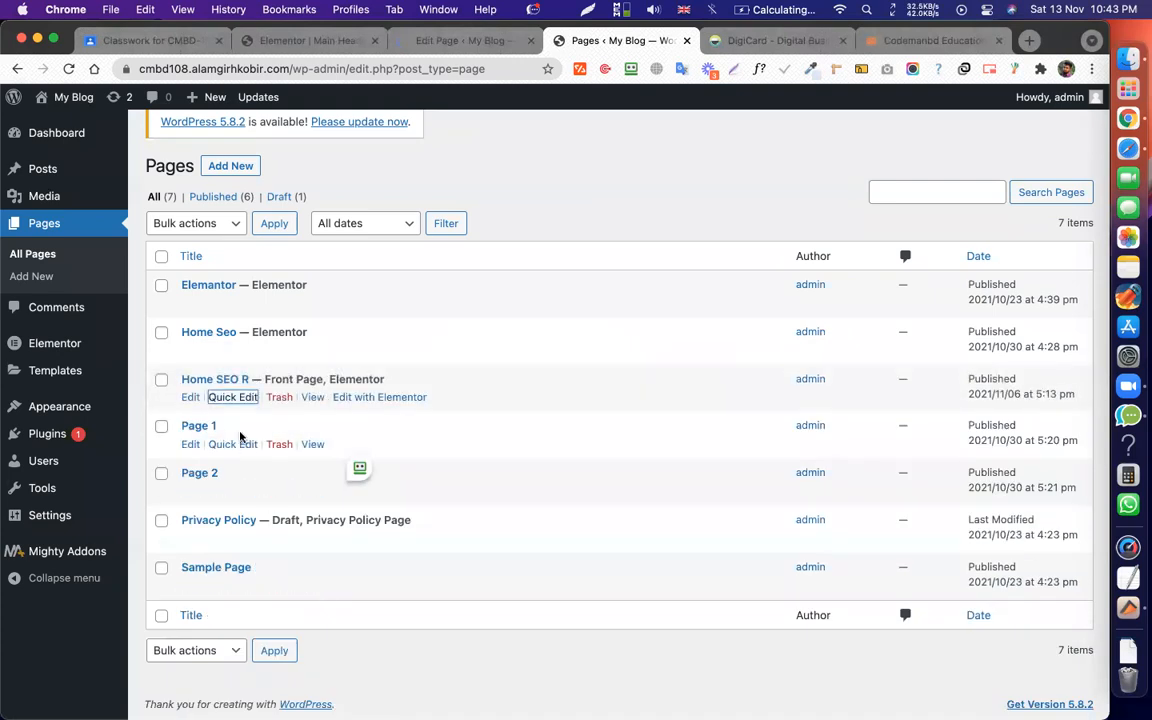
Set Page 1 and Page 2 to the Elementor Full Width template via Quick Edit.
left_click(233, 443)
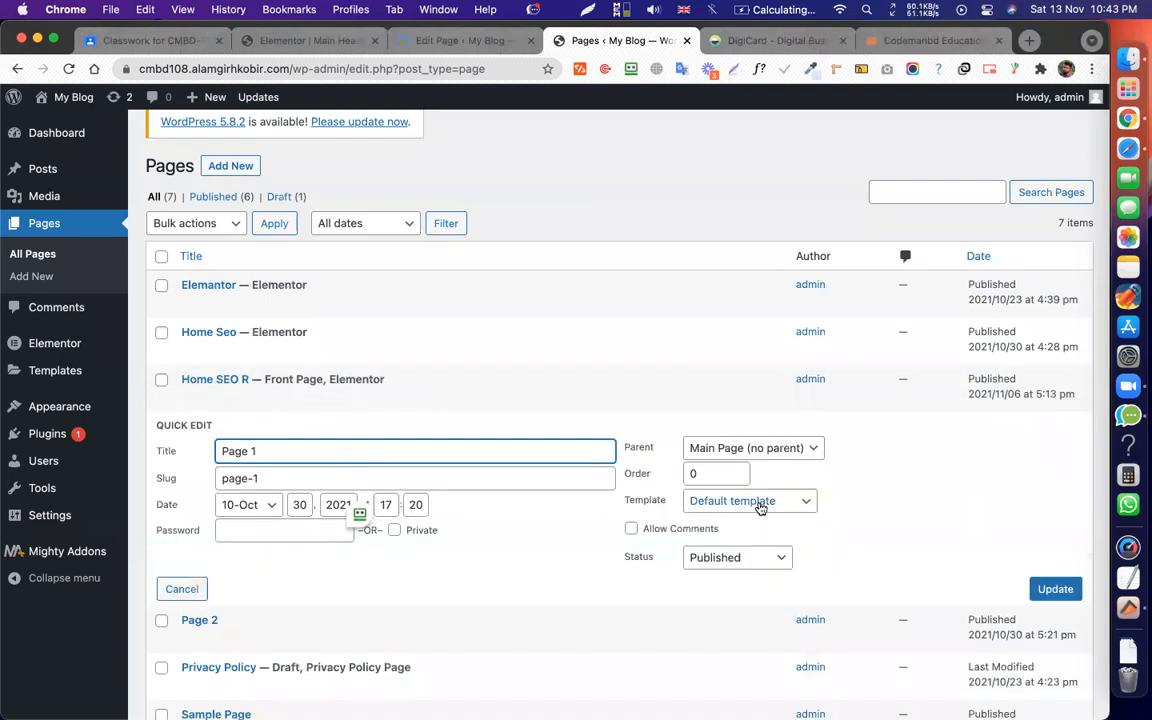
left_click(760, 501)
left_click(779, 537)
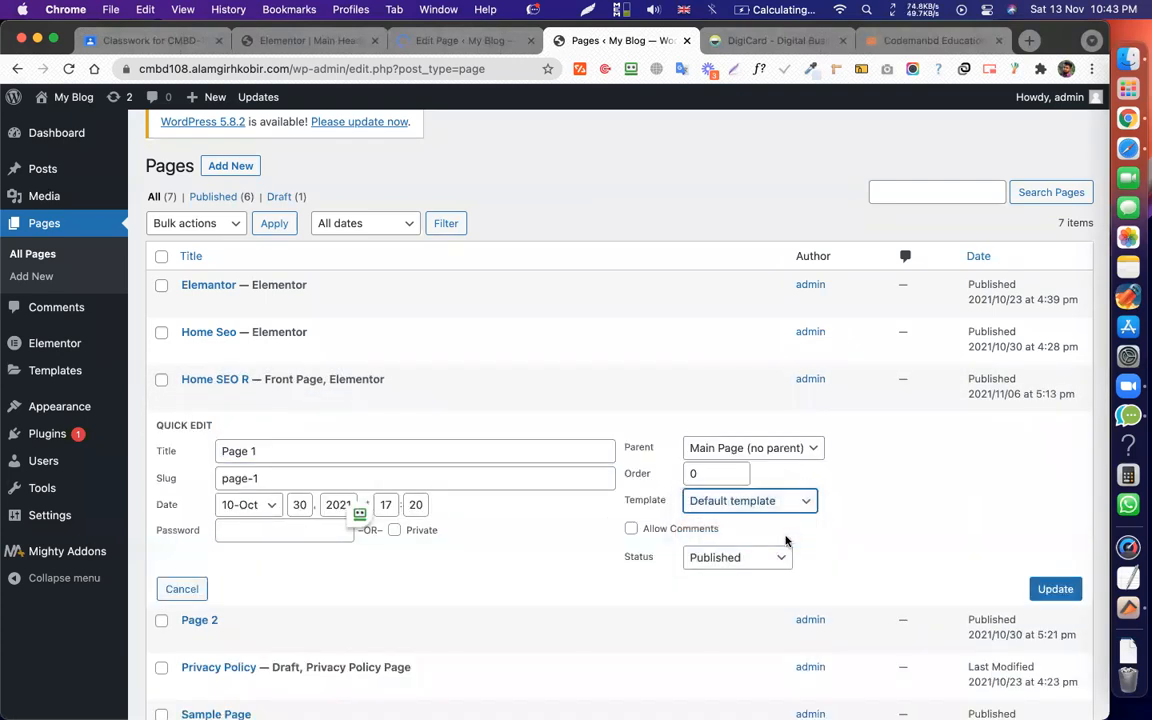
left_click(1055, 588)
scroll(740, 406, "down", 2)
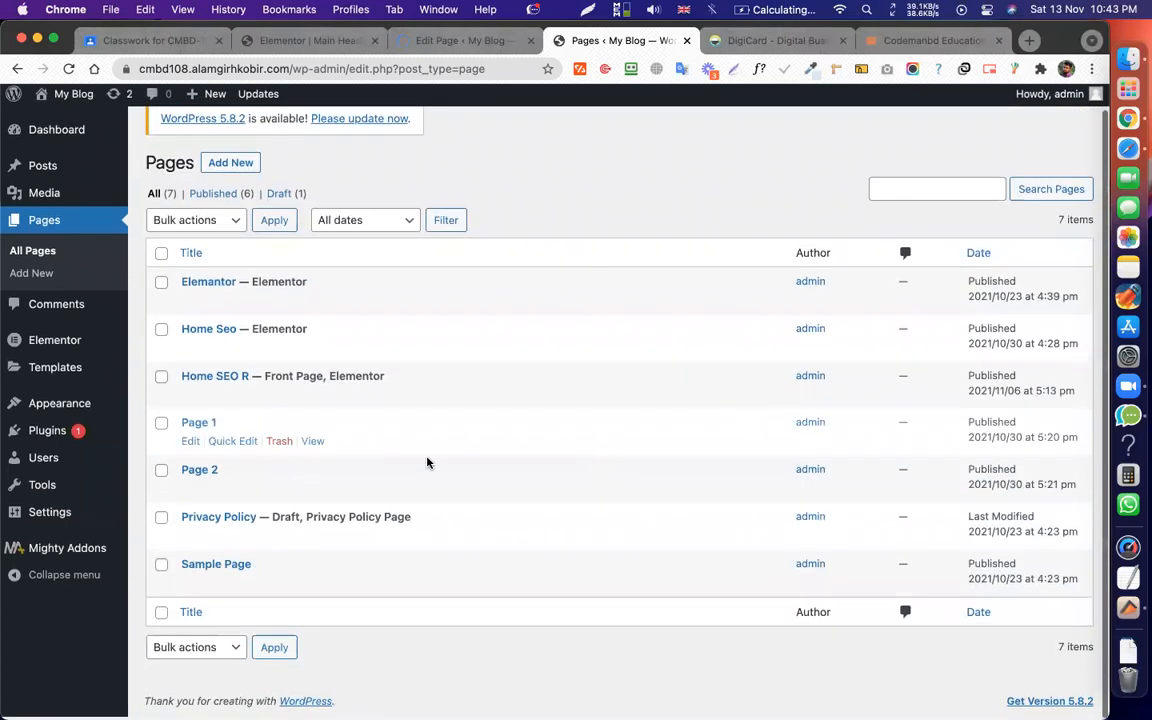
left_click(232, 492)
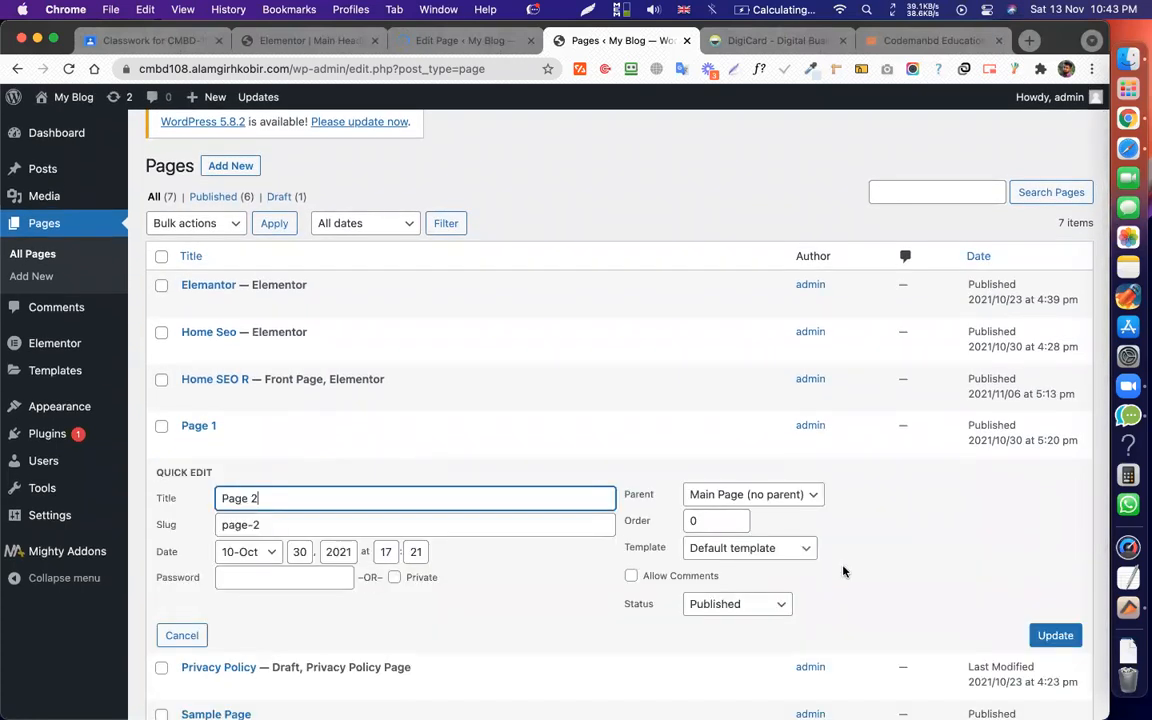
left_click(796, 552)
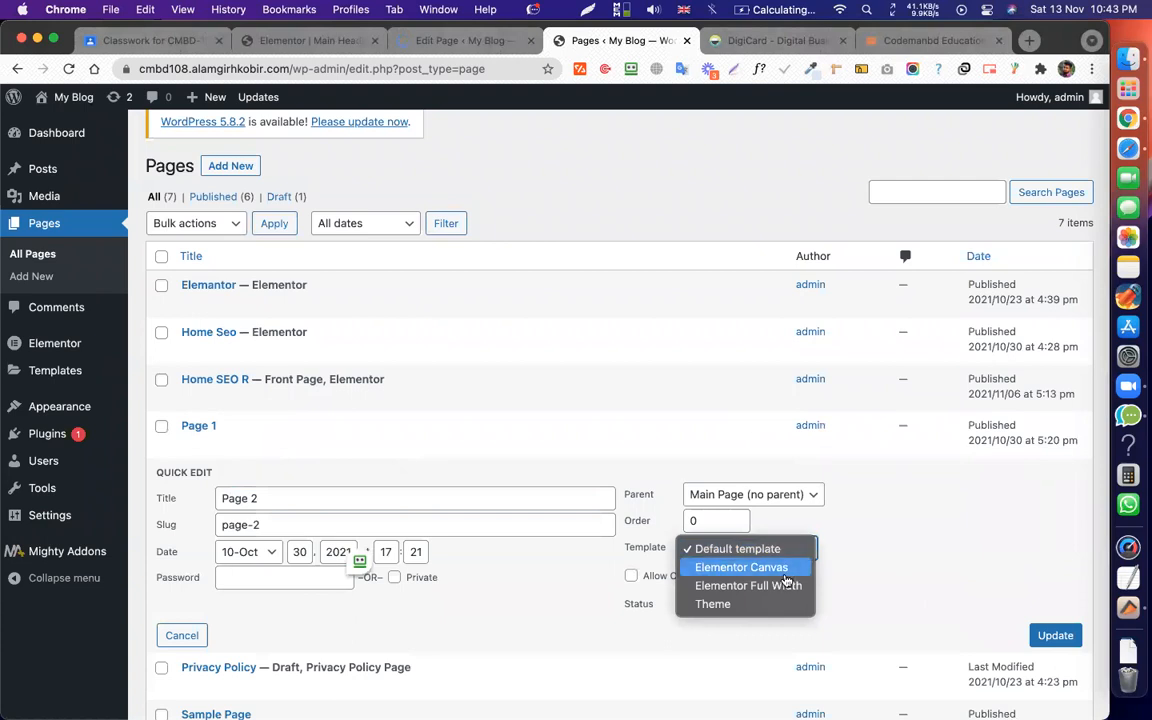
left_click(741, 567)
left_click(770, 559)
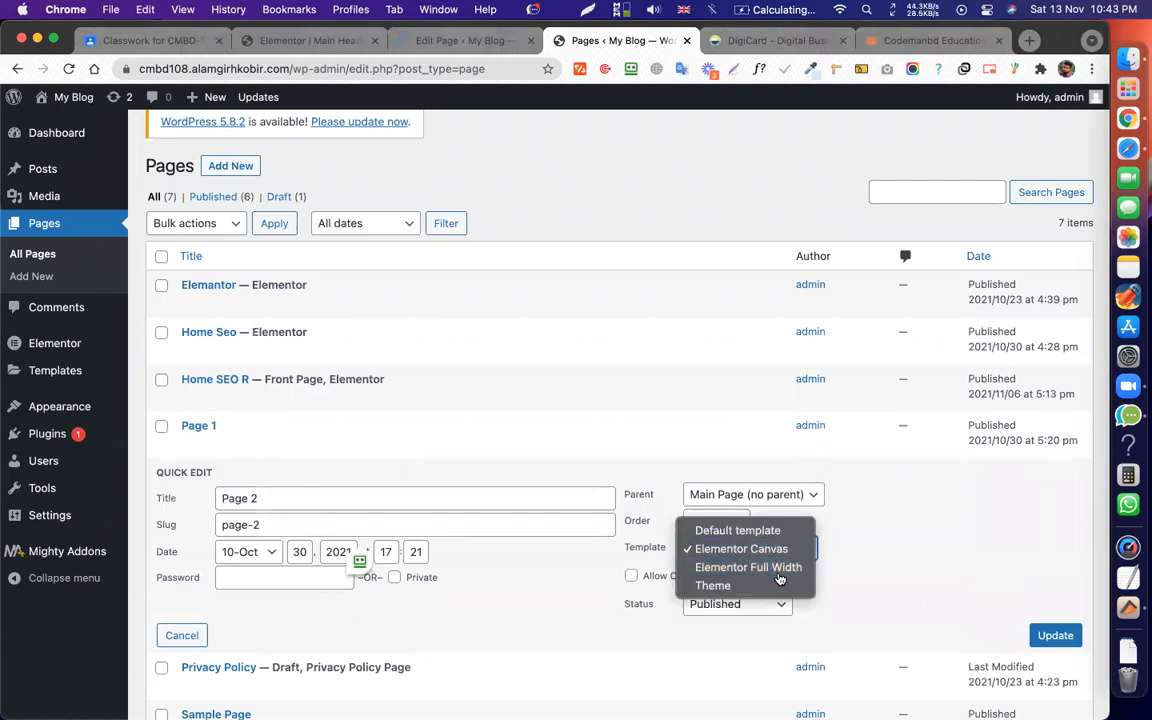
left_click(765, 568)
left_click(1069, 645)
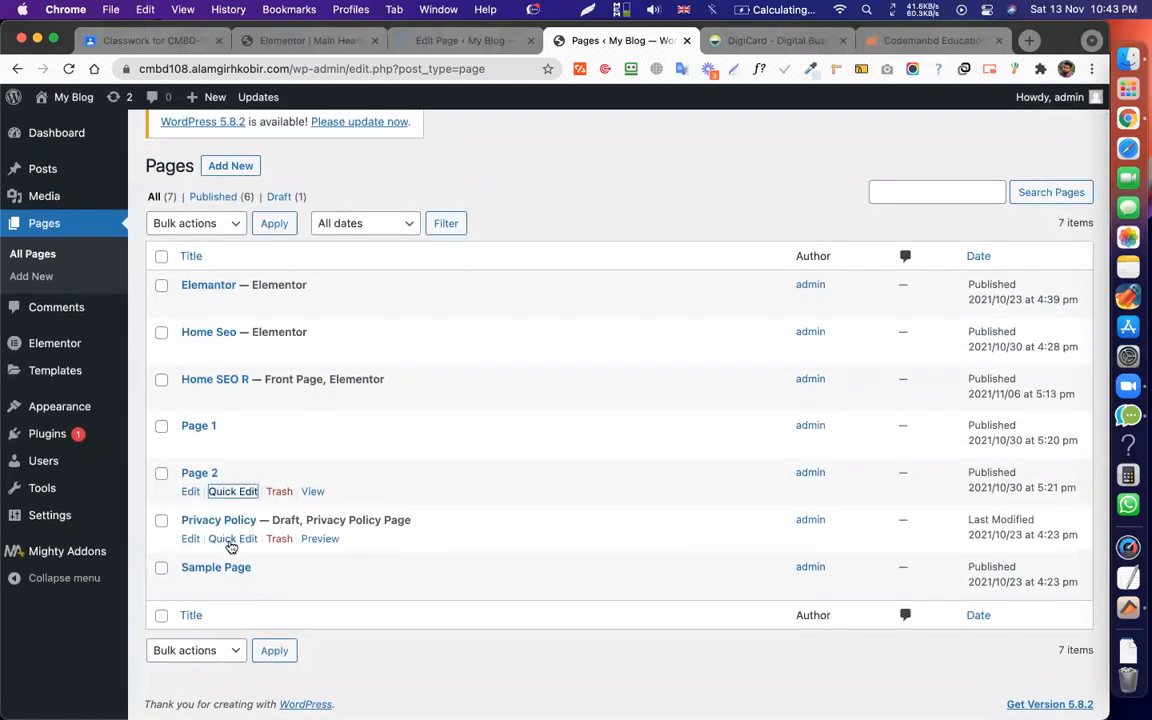
Switch the Elementor page's template to Elementor Full Width and update it.
left_click(233, 303)
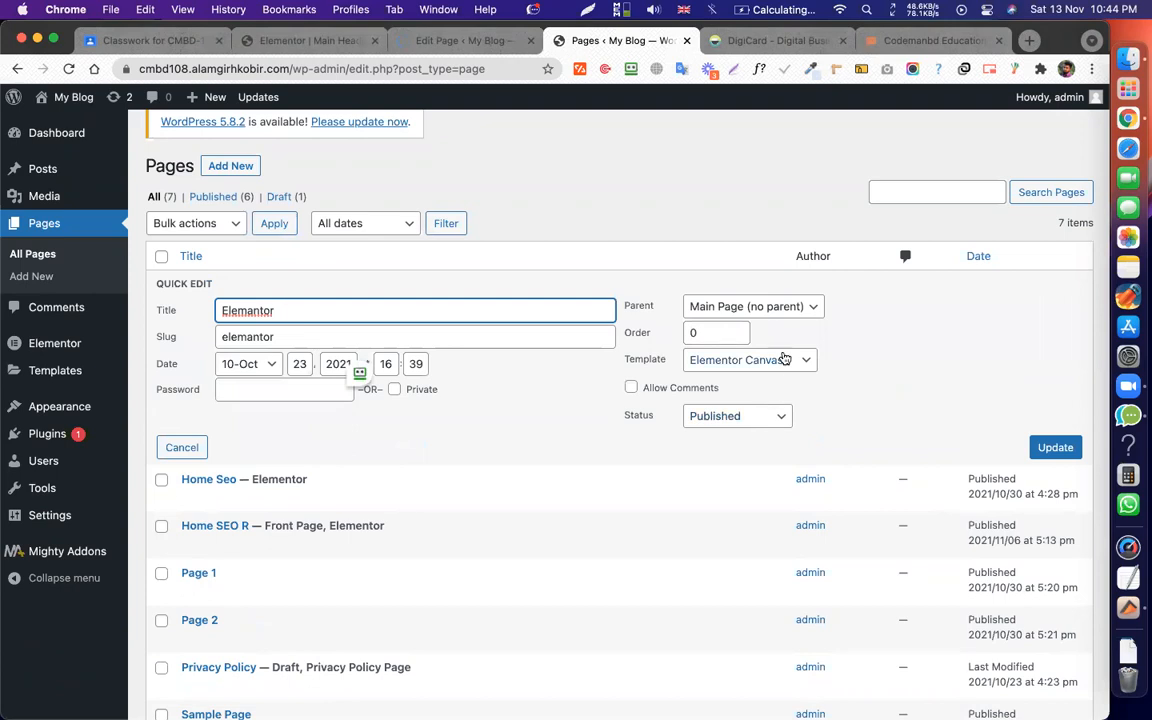
left_click(790, 359)
left_click(803, 378)
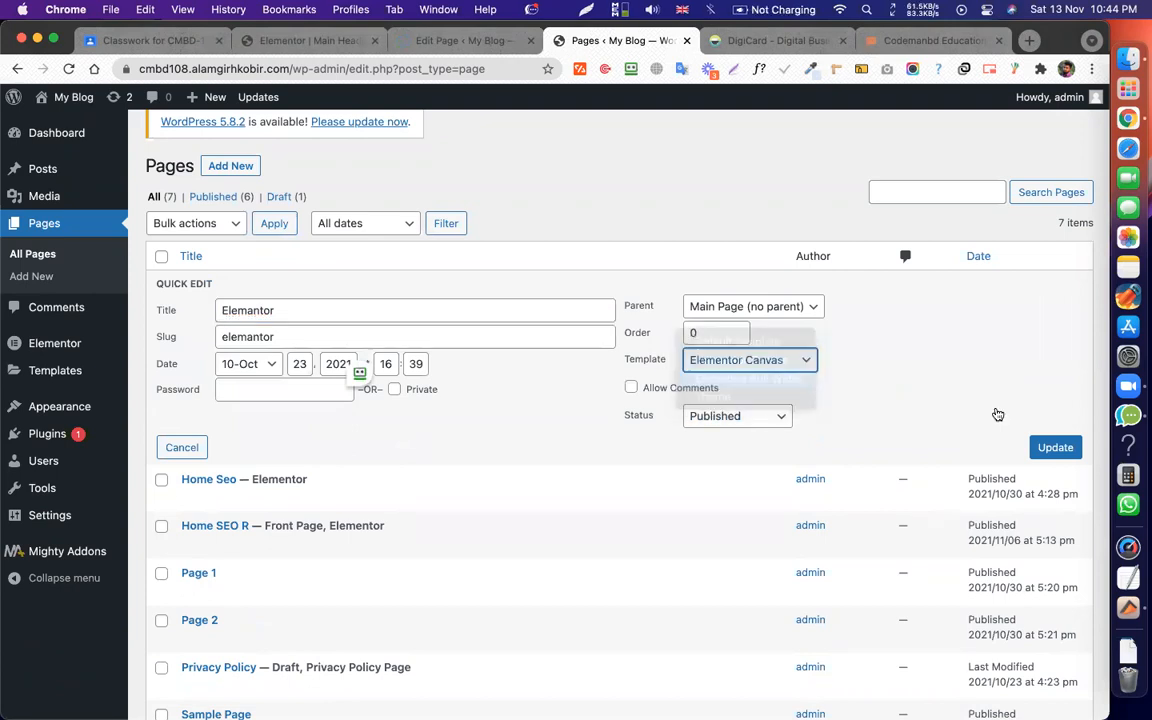
left_click(1059, 446)
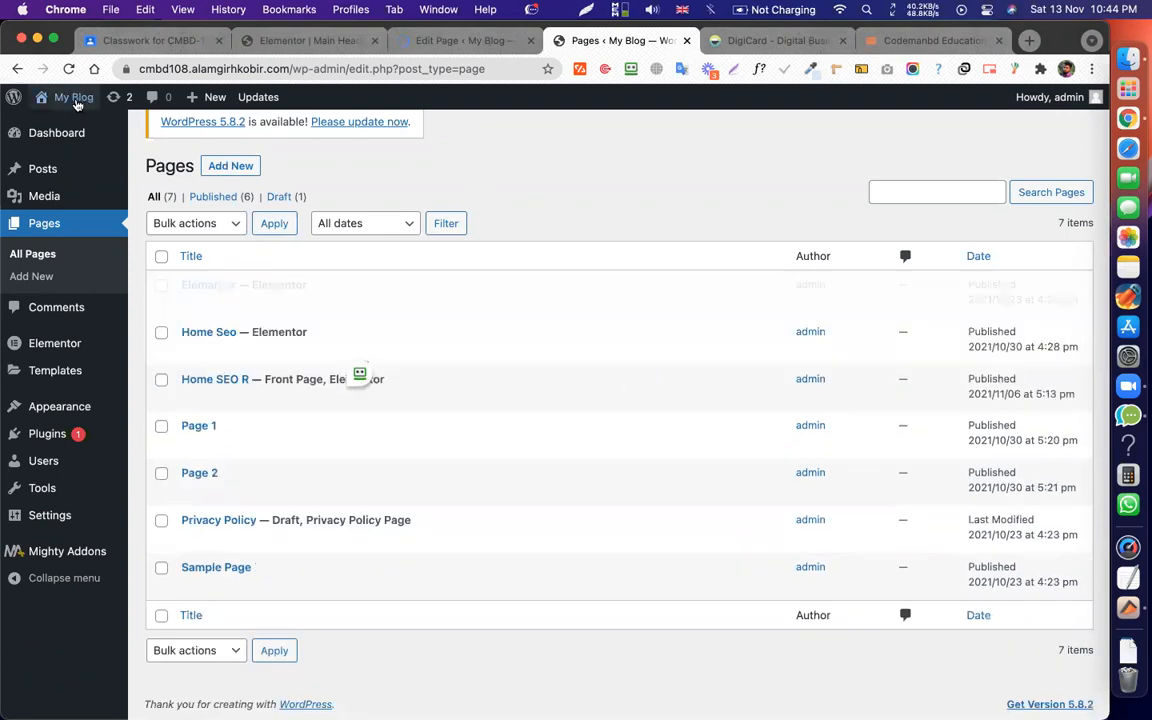
Visit the live site, close the Edit Page tab, and check Elementor, Home Seo, Page 1, Page 2 and Home.
left_click(72, 120)
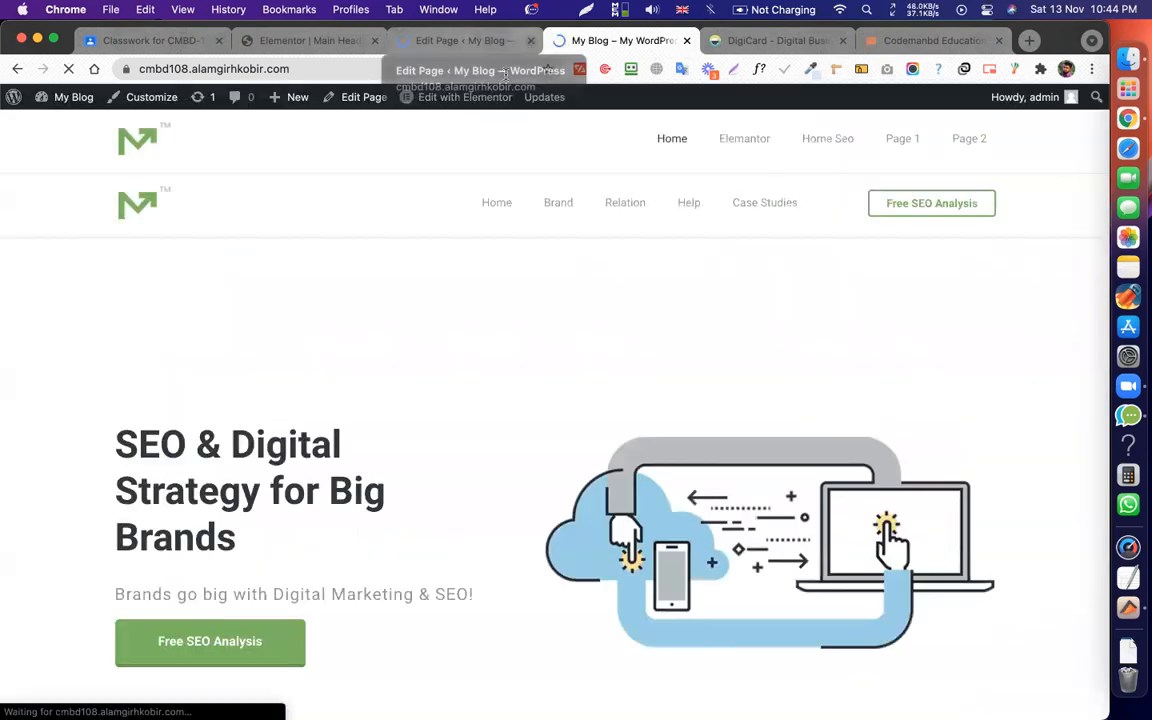
left_click(531, 40)
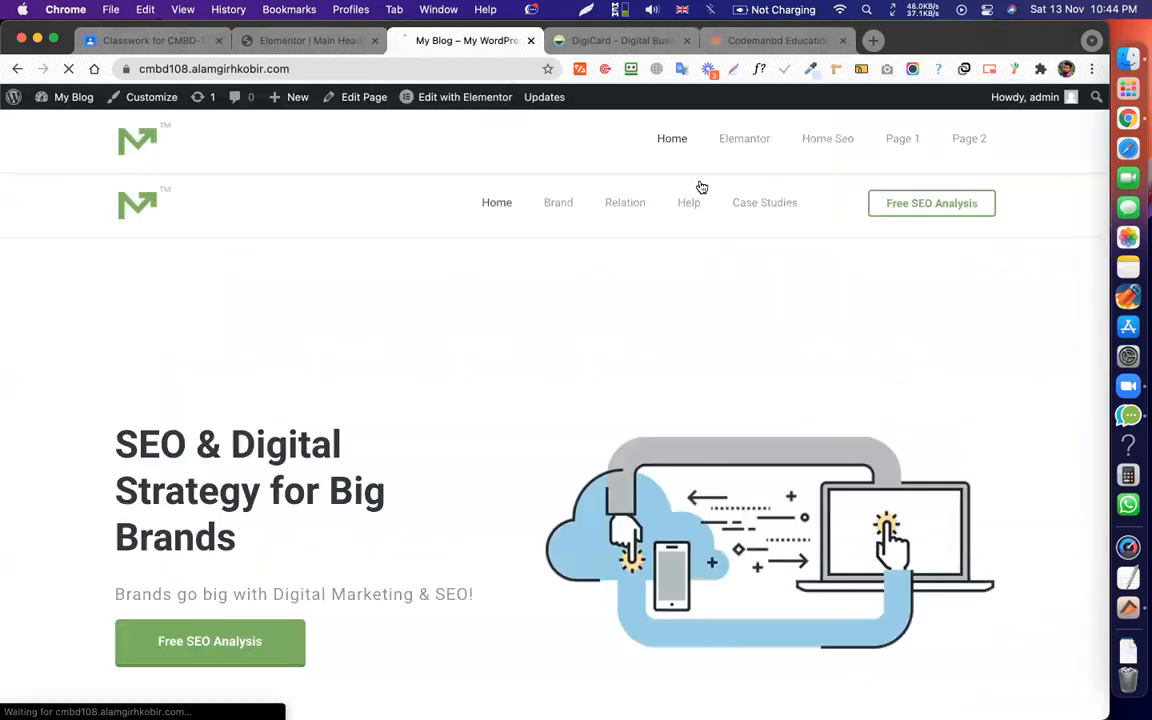
left_click(768, 141)
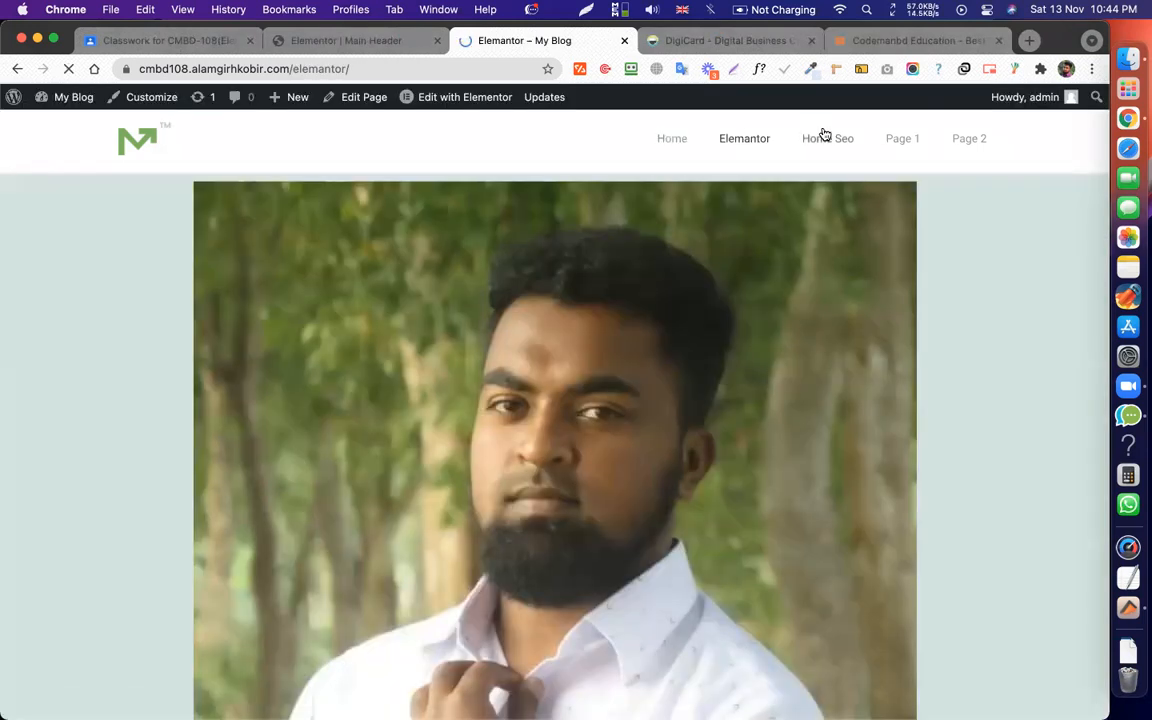
left_click(828, 137)
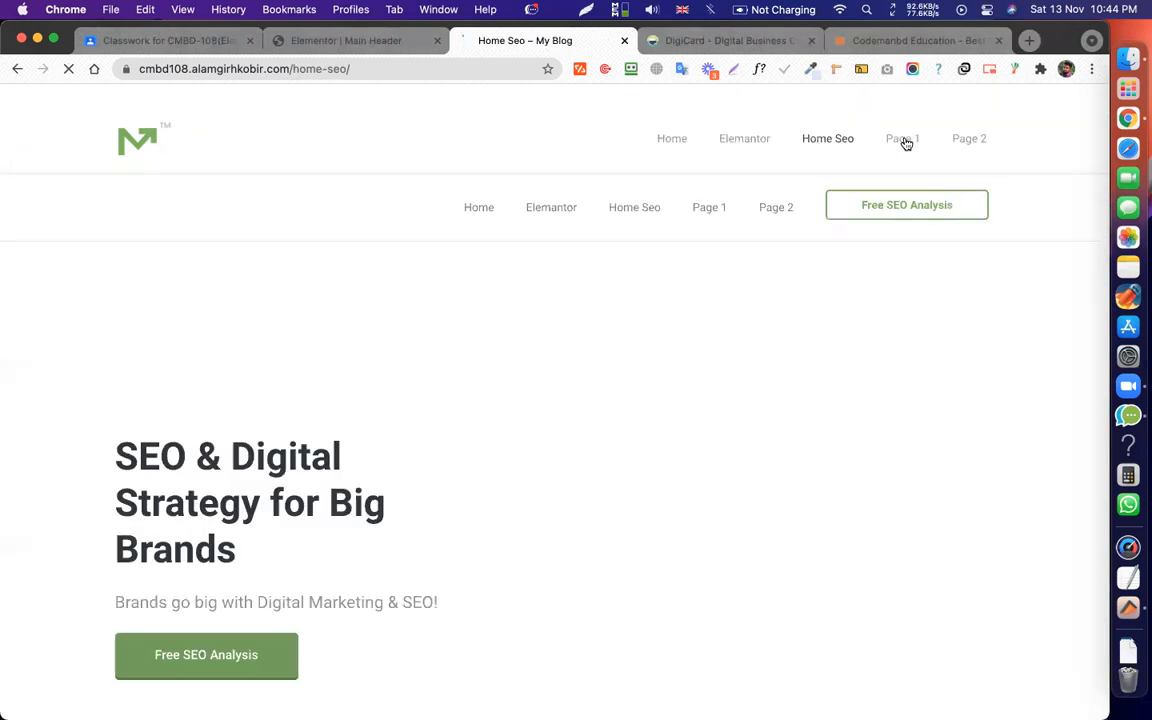
left_click(904, 141)
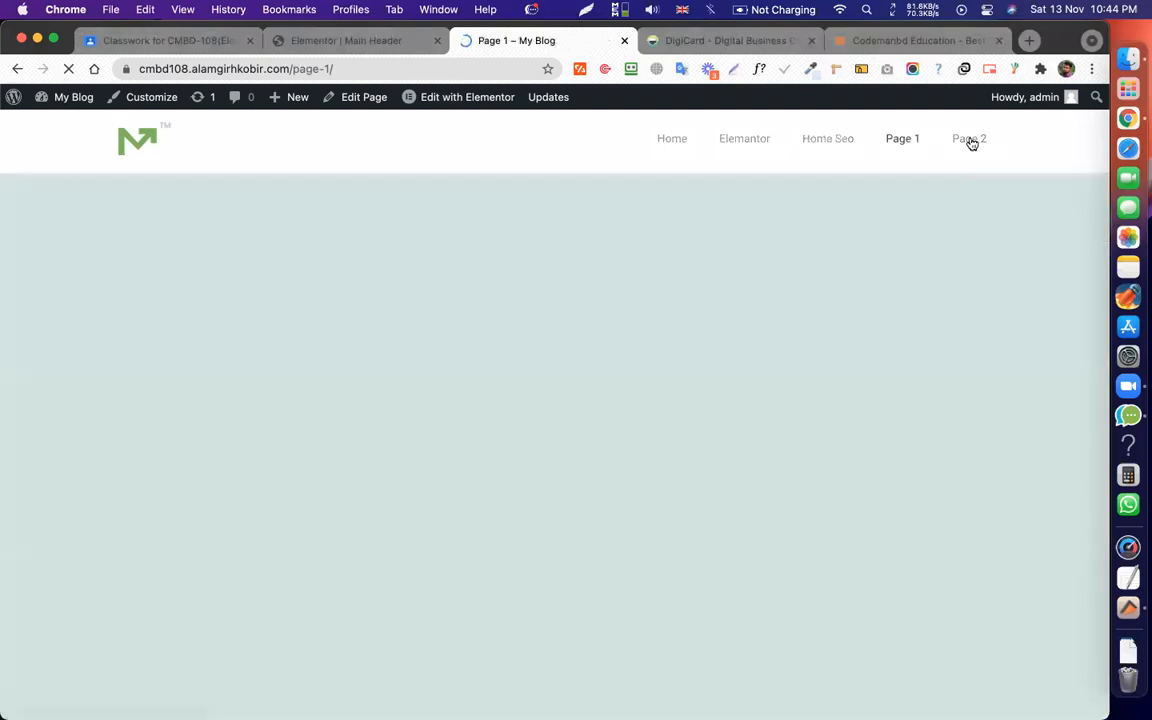
left_click(969, 140)
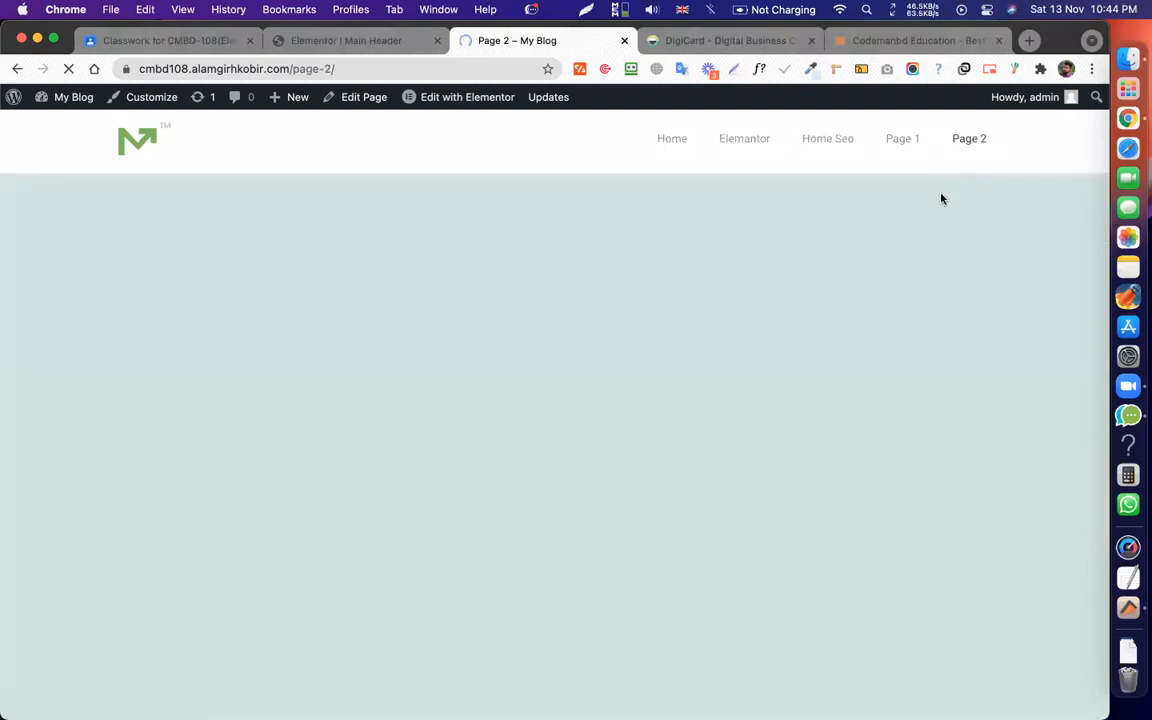
left_click(674, 141)
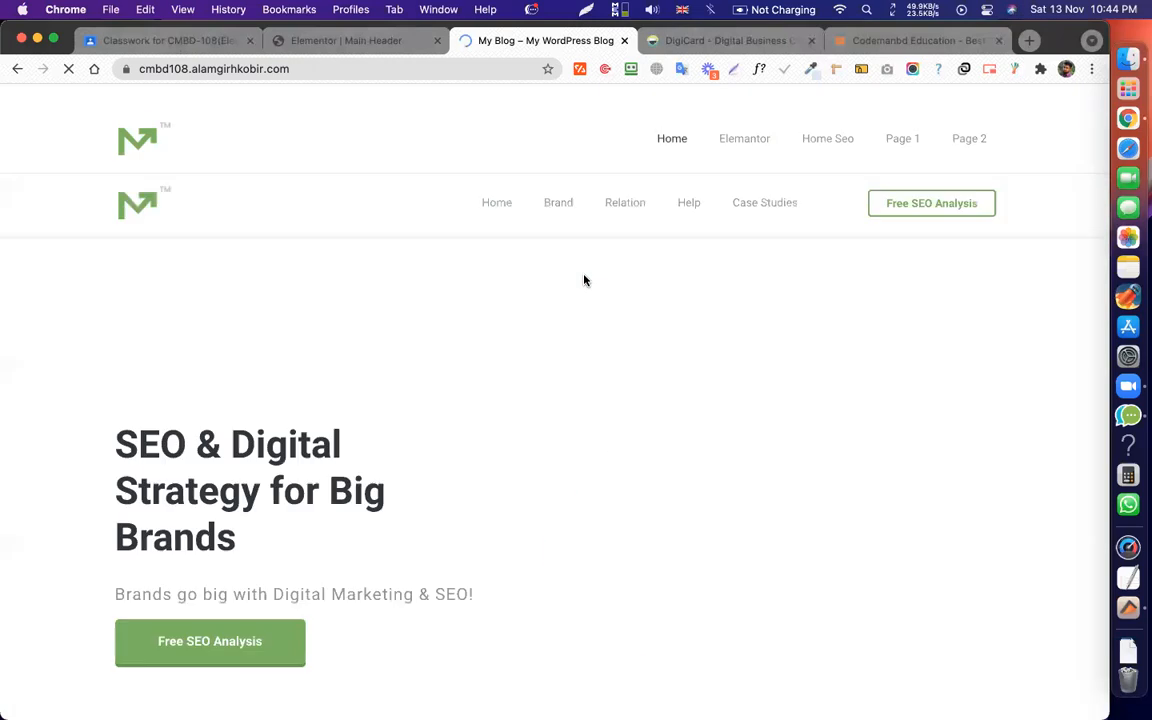
left_click(339, 41)
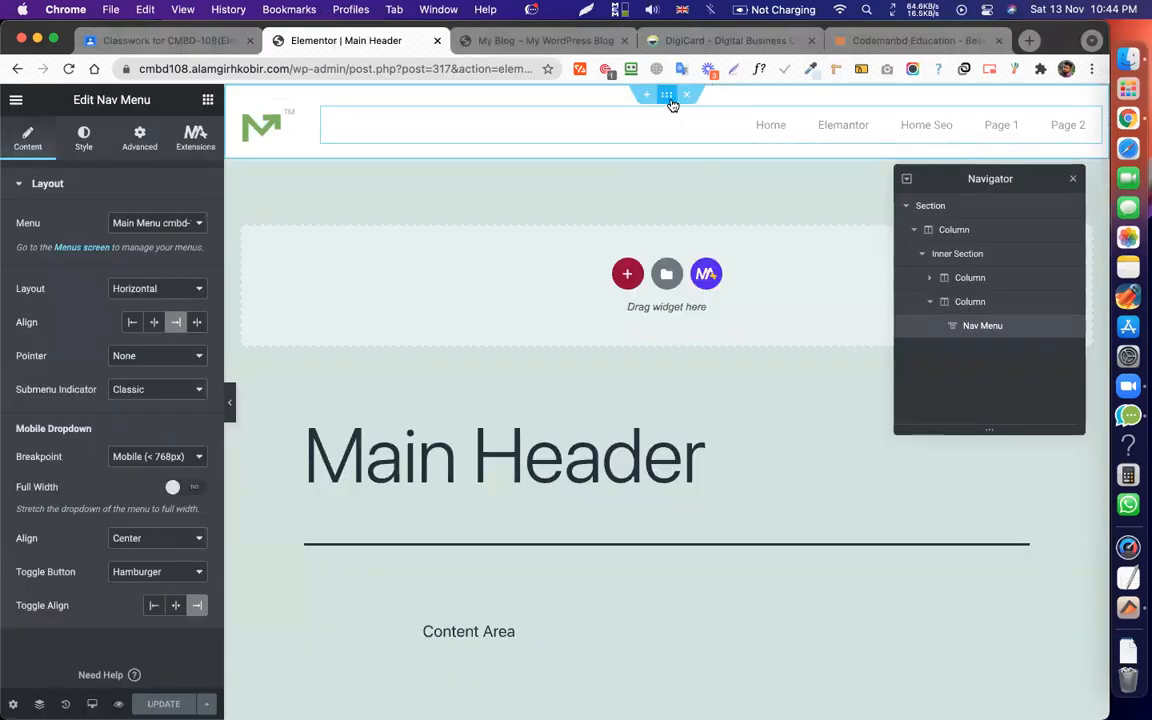
Preview the header at tablet and mobile widths, return to desktop, and glance at the live site.
left_click(96, 704)
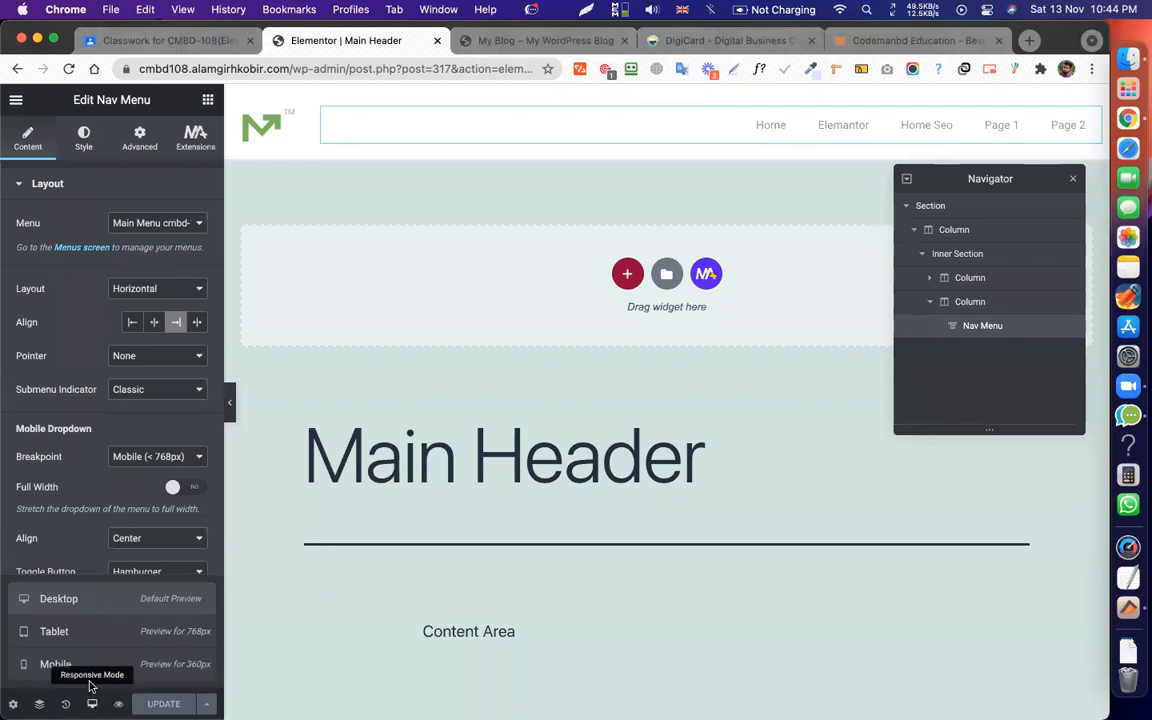
left_click(54, 631)
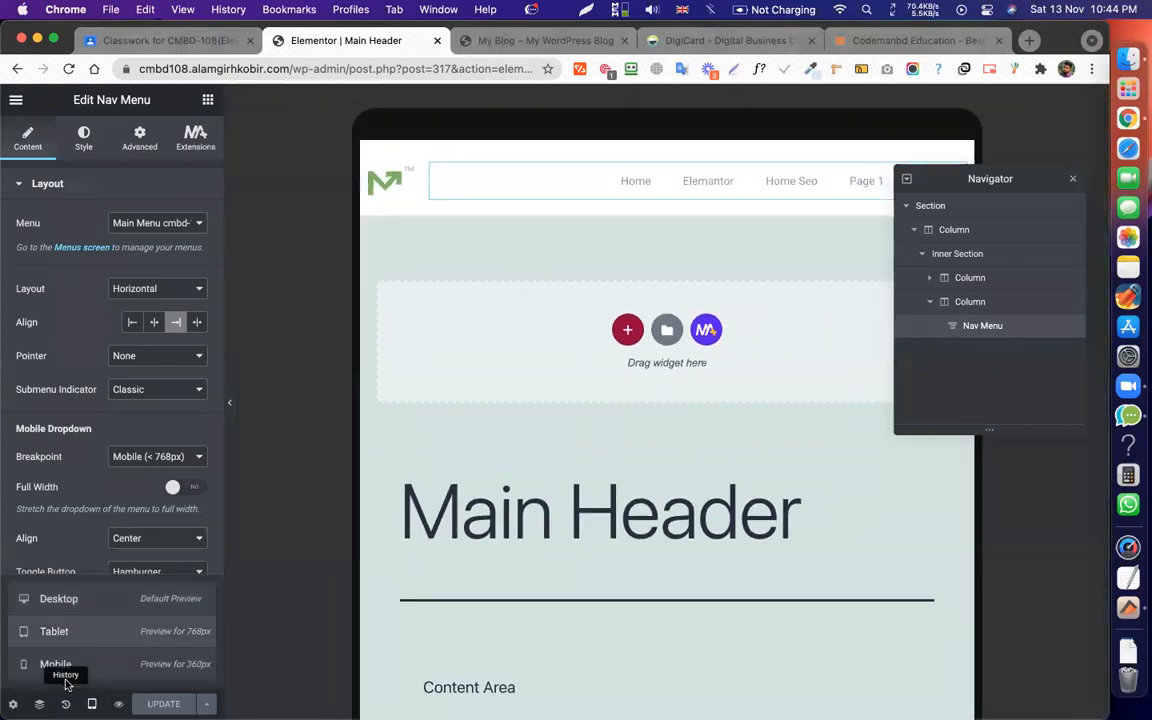
left_click(70, 665)
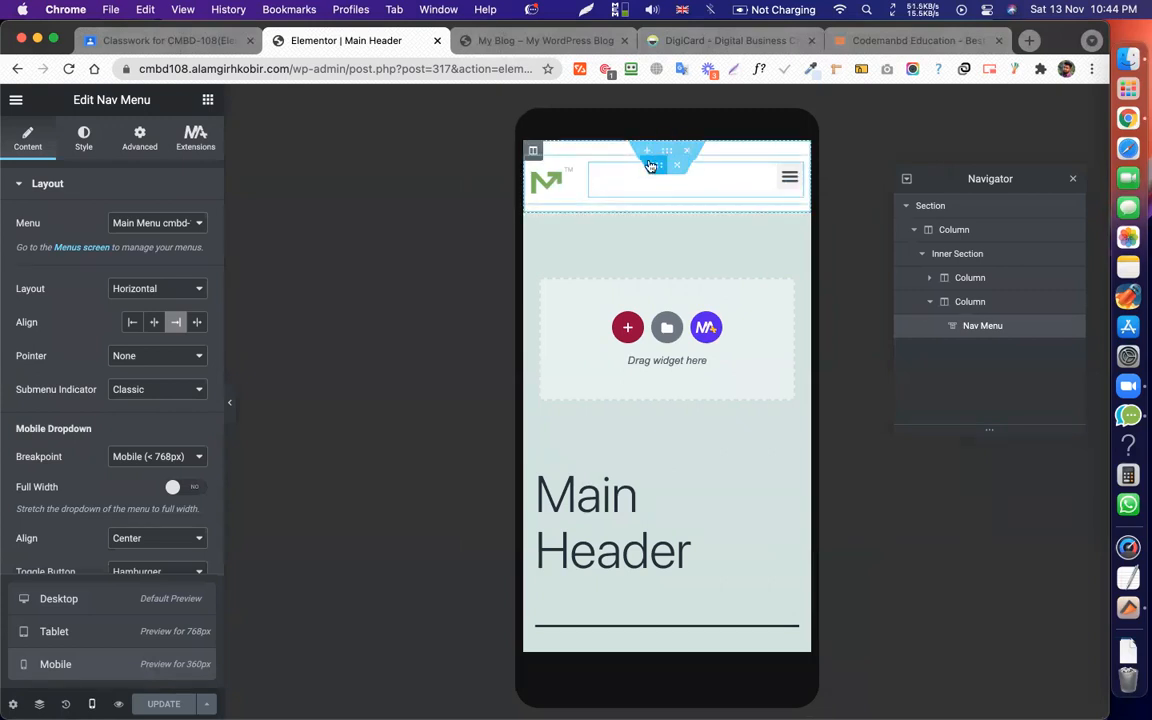
left_click(423, 393)
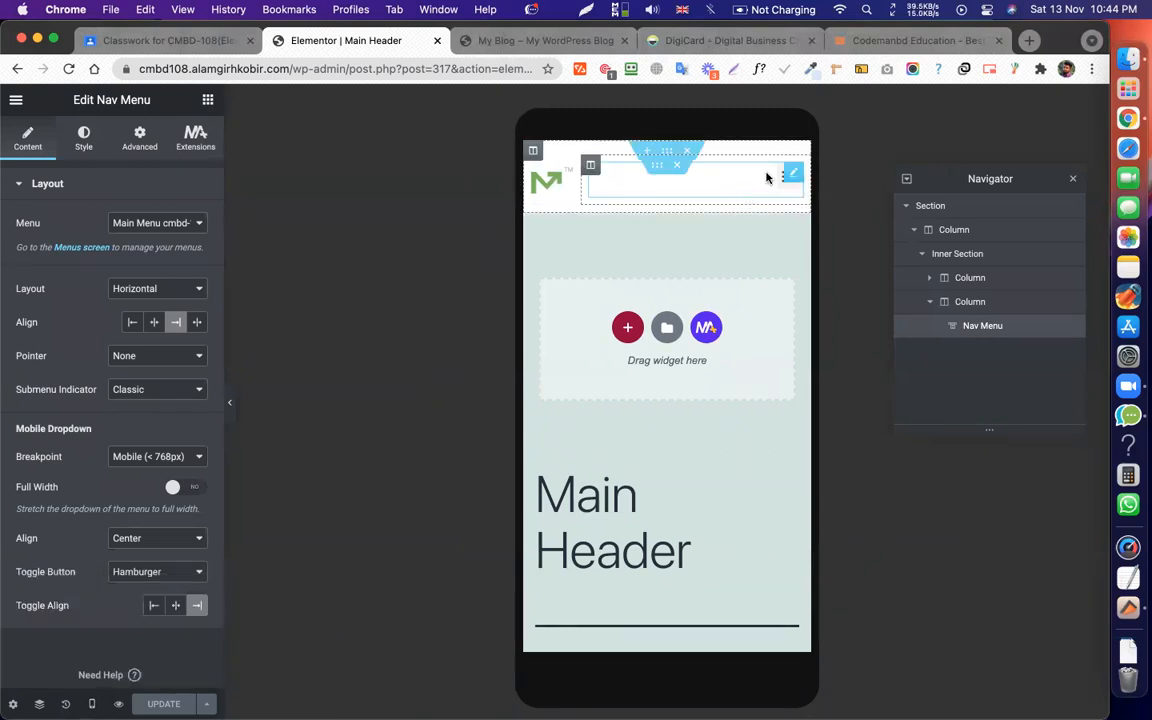
left_click(92, 700)
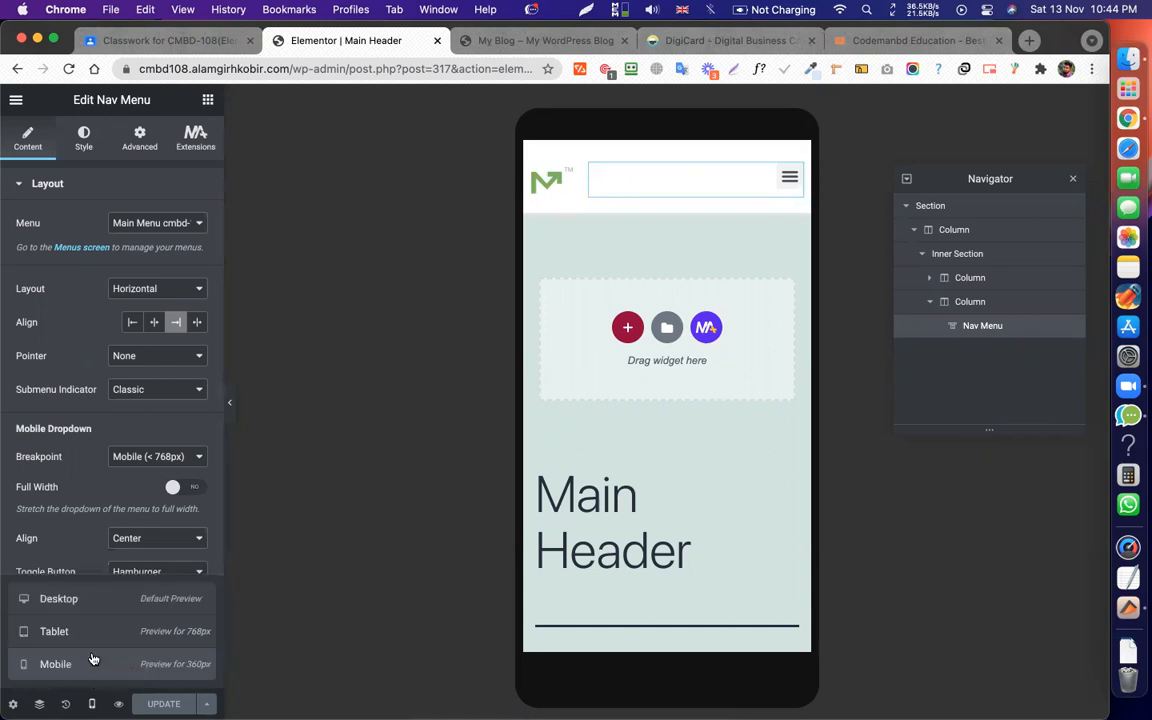
left_click(104, 600)
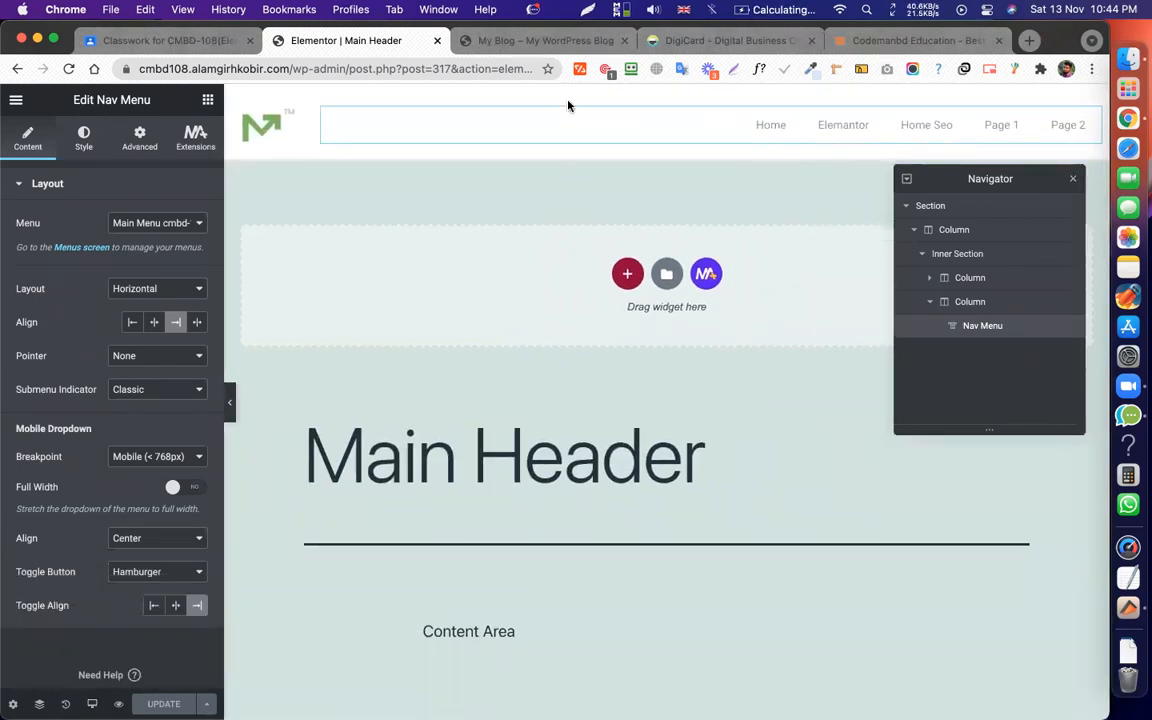
left_click(527, 45)
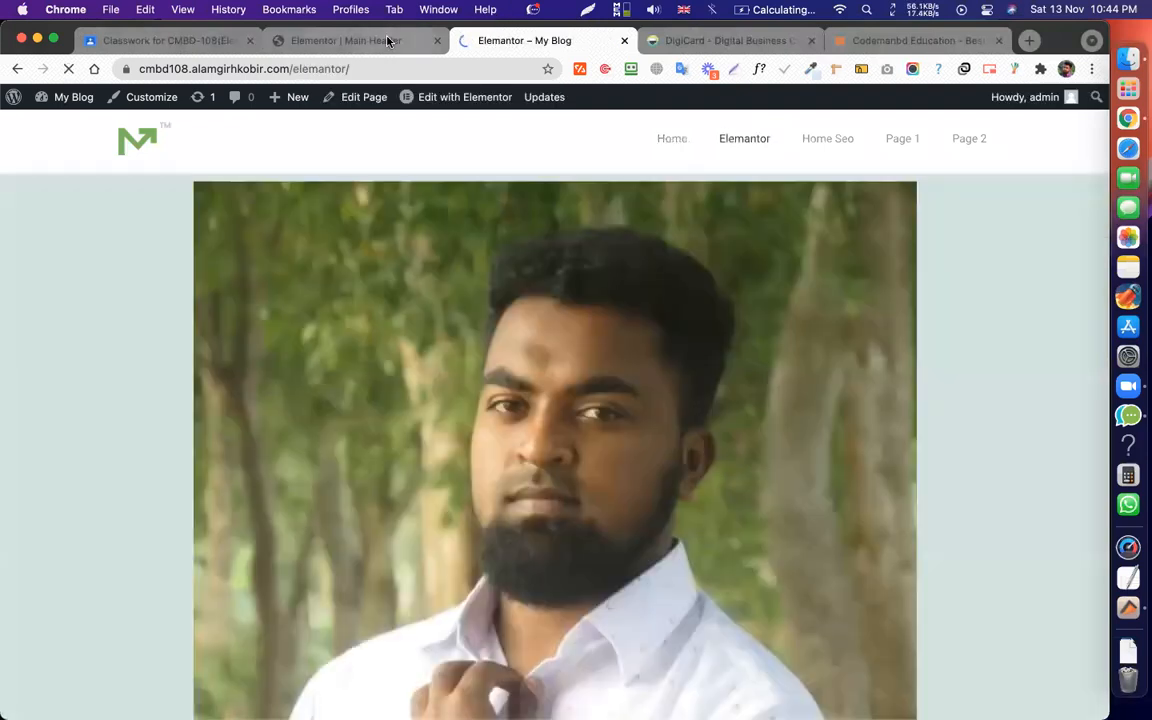
left_click(380, 41)
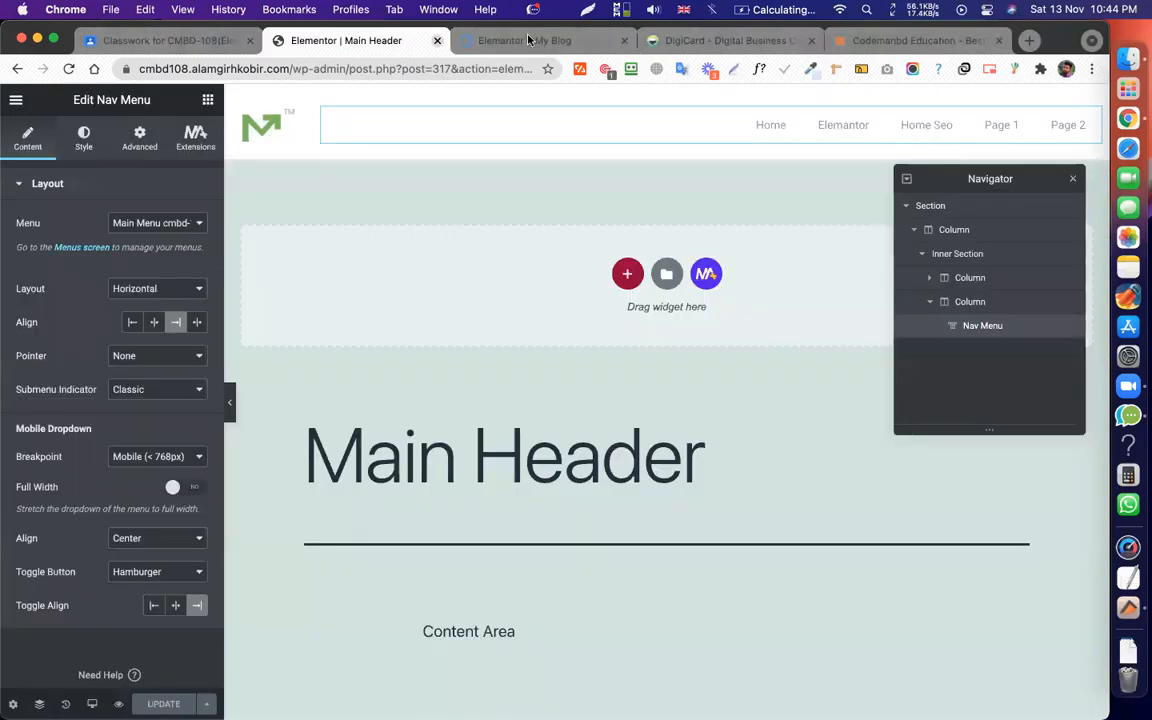
View the Main Header page from the editor menu, then open About WordPress.
left_click(15, 101)
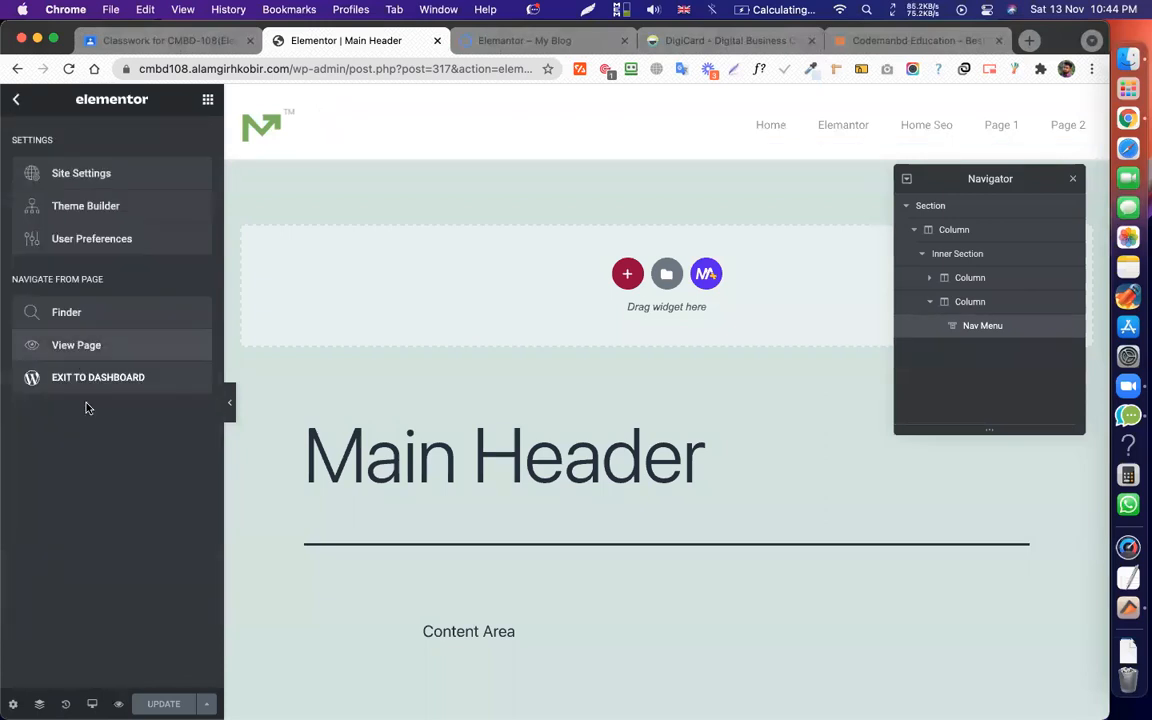
left_click(78, 346)
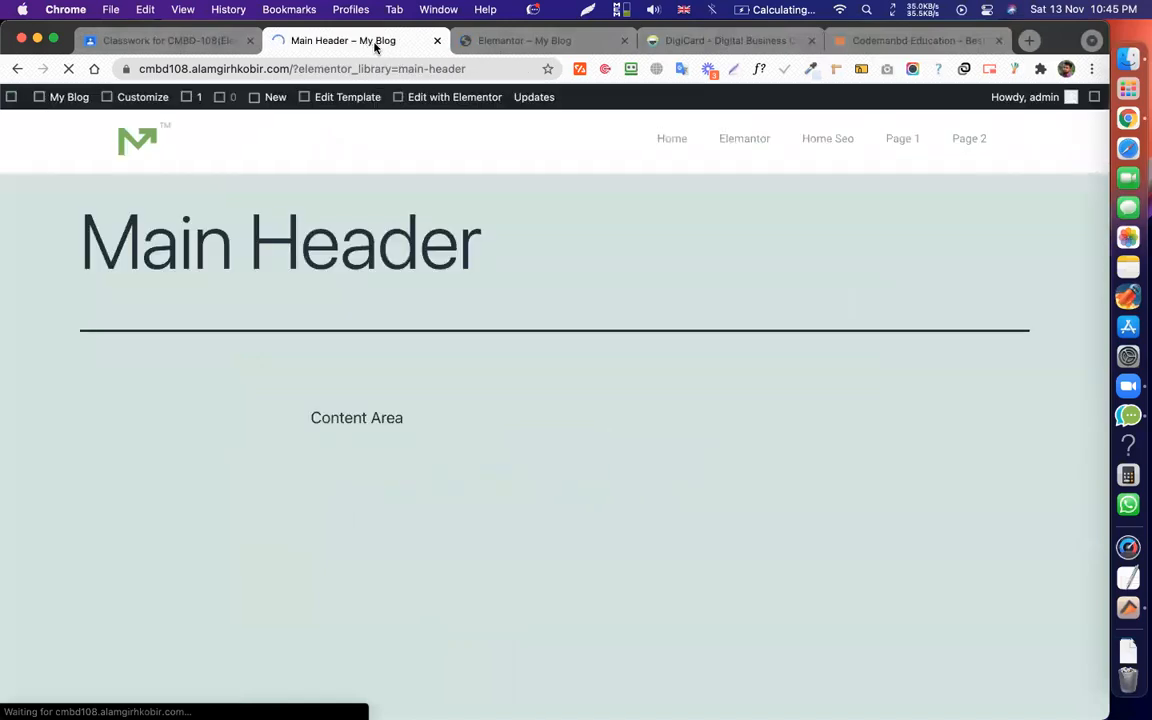
mouse_move(18, 102)
left_click(45, 123)
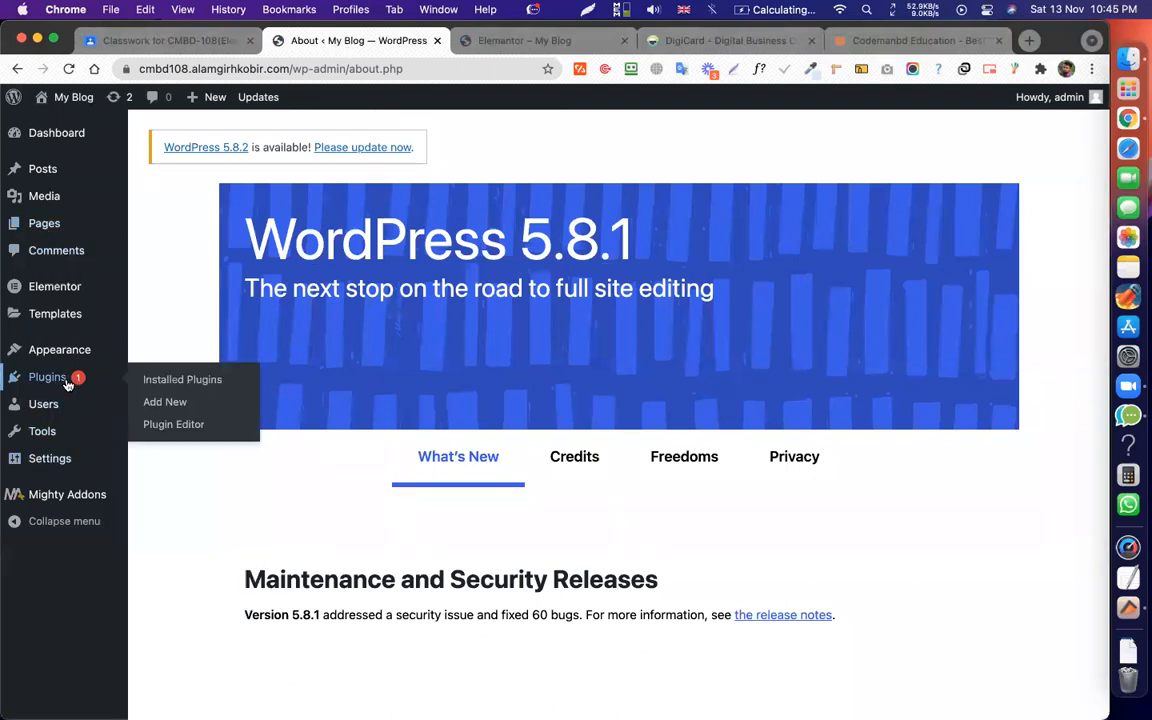
mouse_move(62, 446)
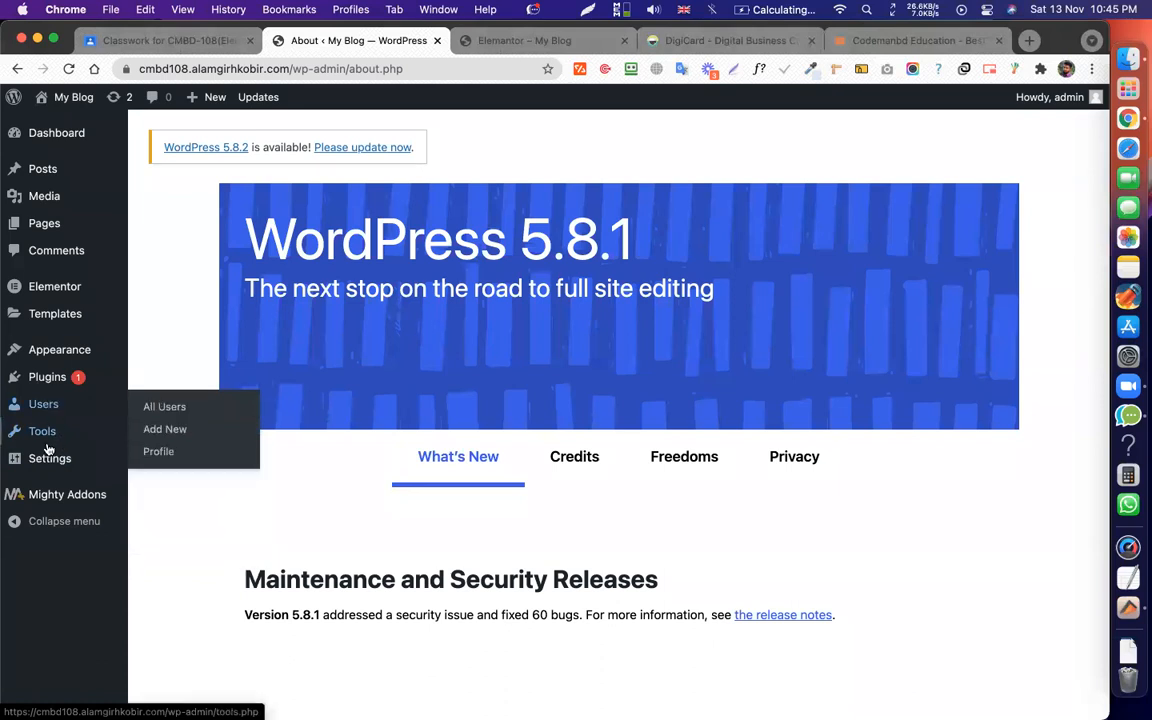
mouse_move(58, 313)
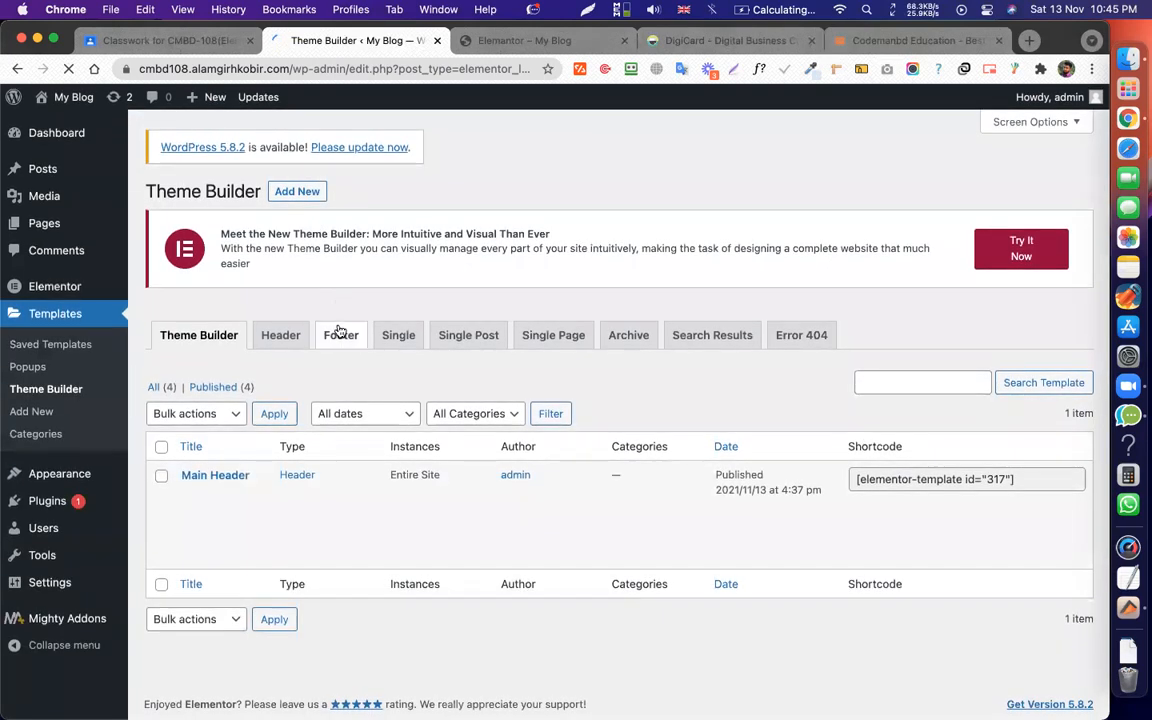
In Theme Builder's Footer section, add a Footer-type template named 'Main Footer'.
left_click(355, 336)
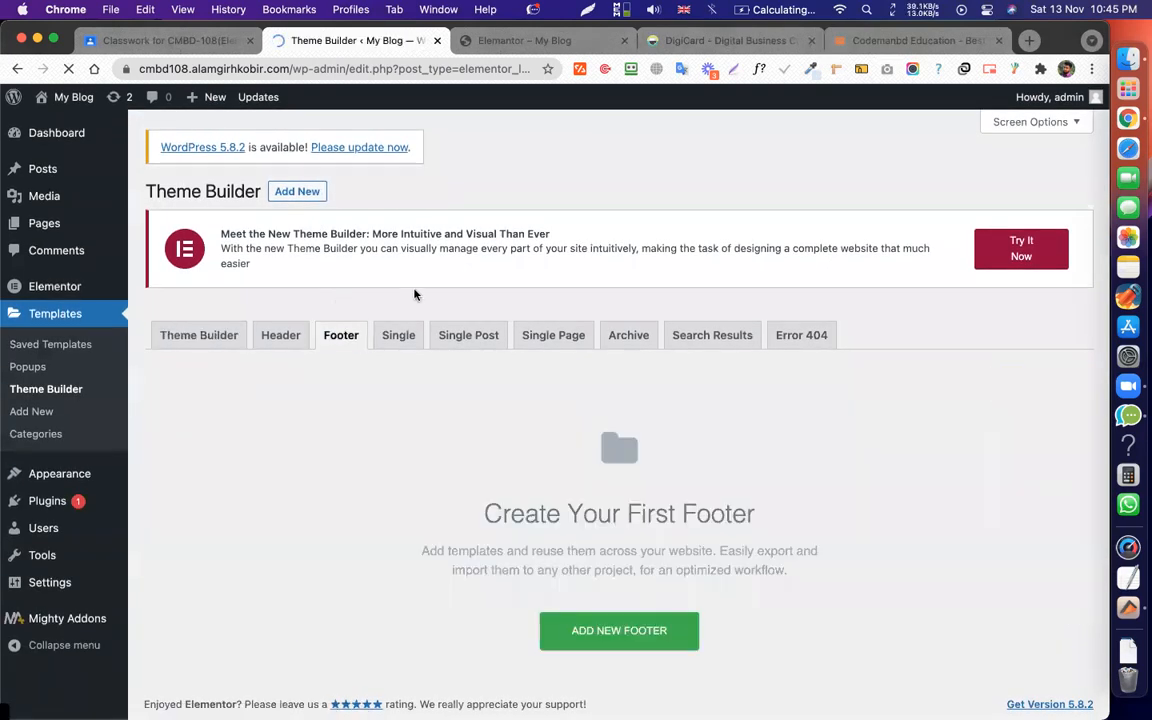
left_click(306, 192)
left_click(689, 474)
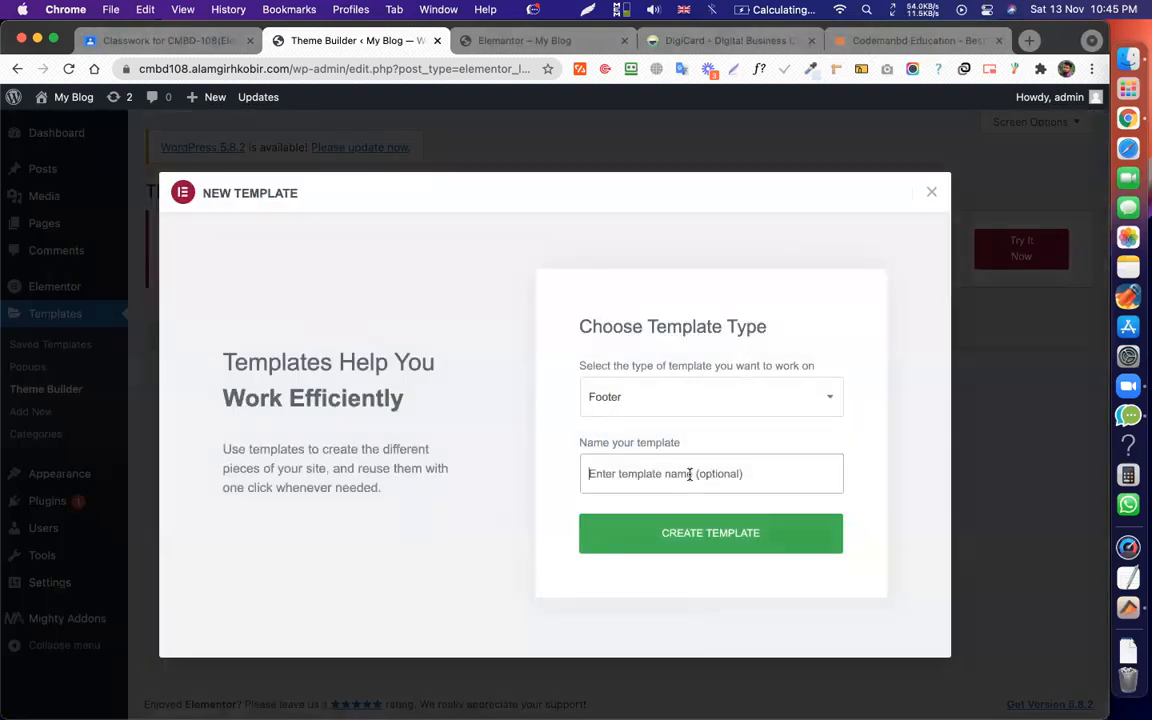
type("Main Footer")
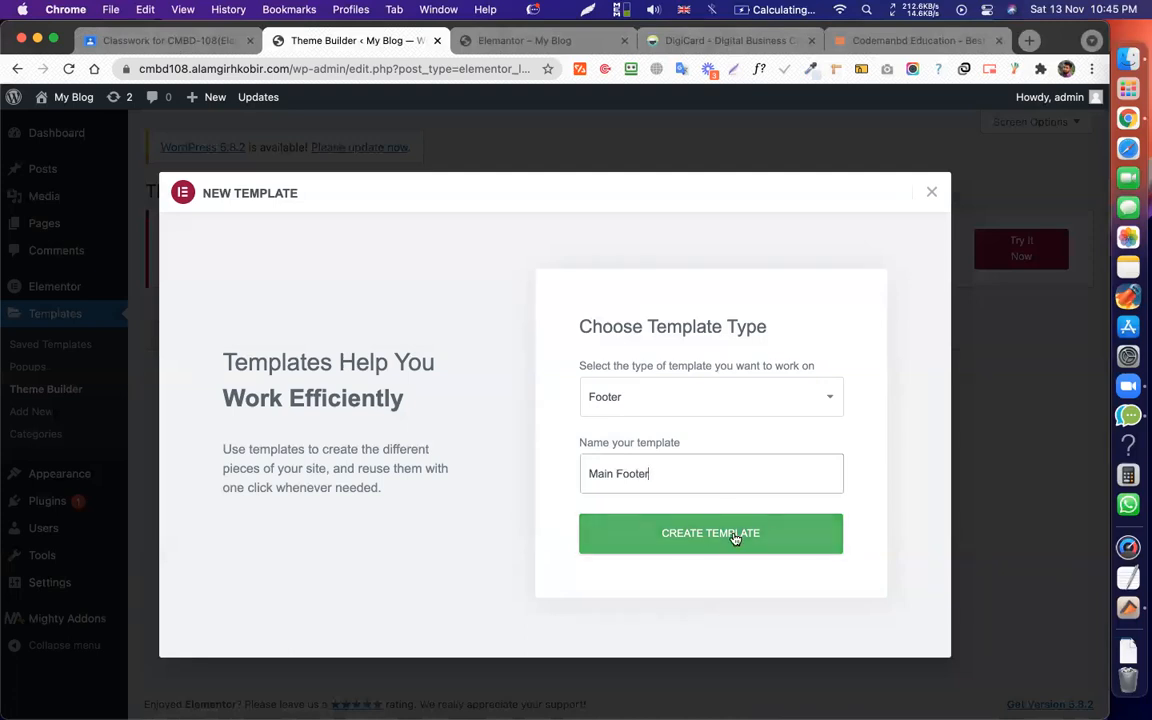
left_click(738, 536)
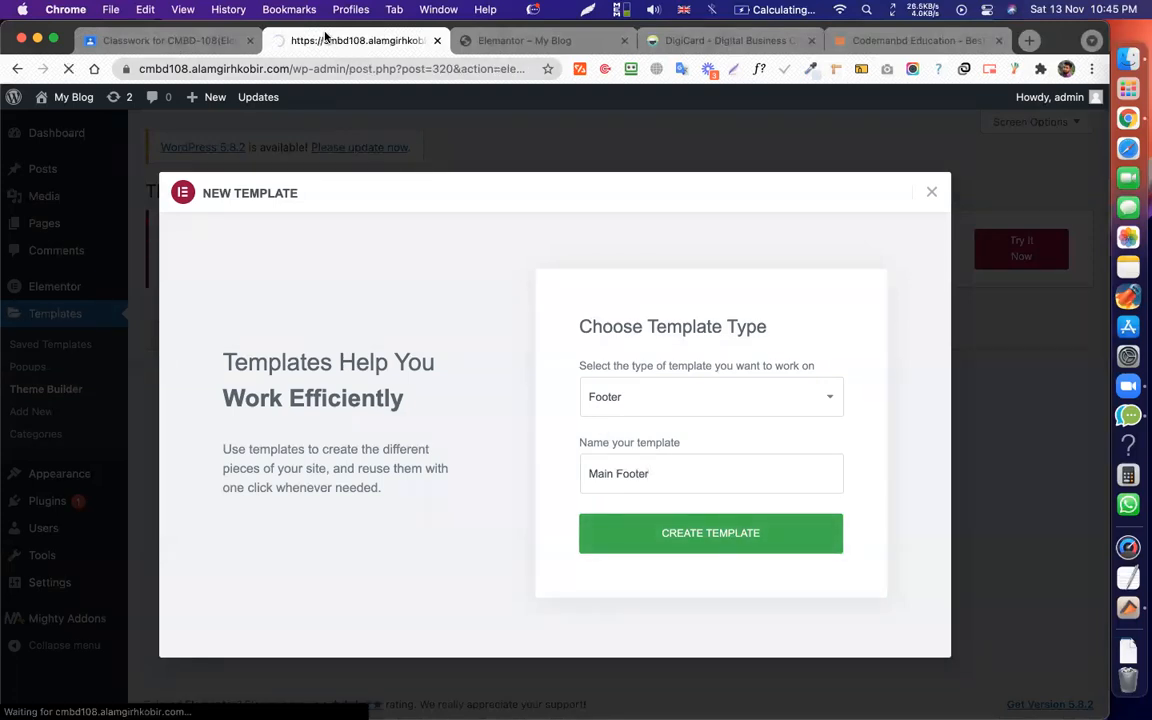
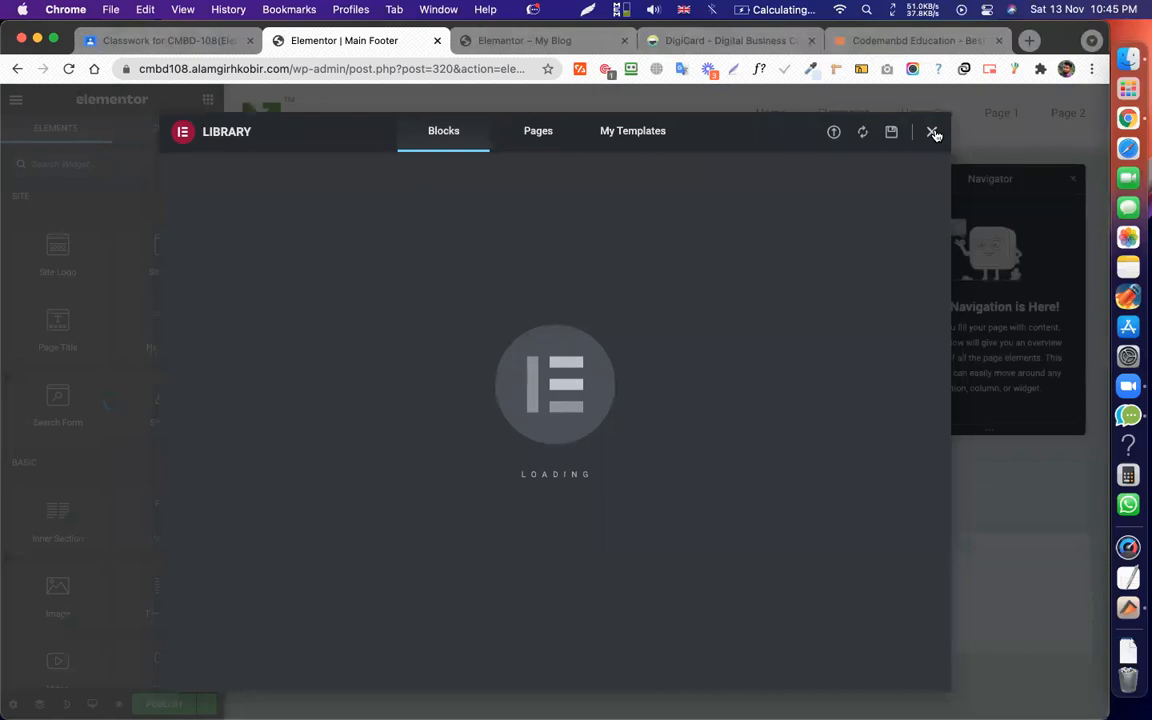
Close the template library, check the DigiCard site's footer, and return to the Main Footer editor.
left_click(934, 131)
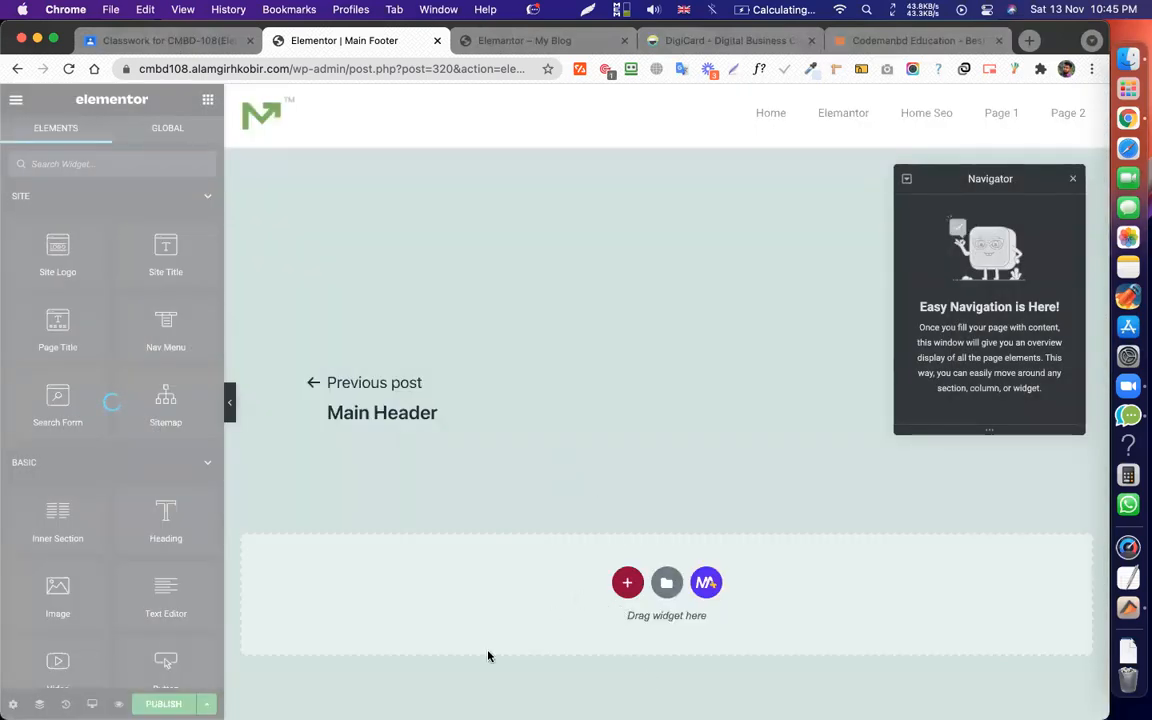
left_click(655, 40)
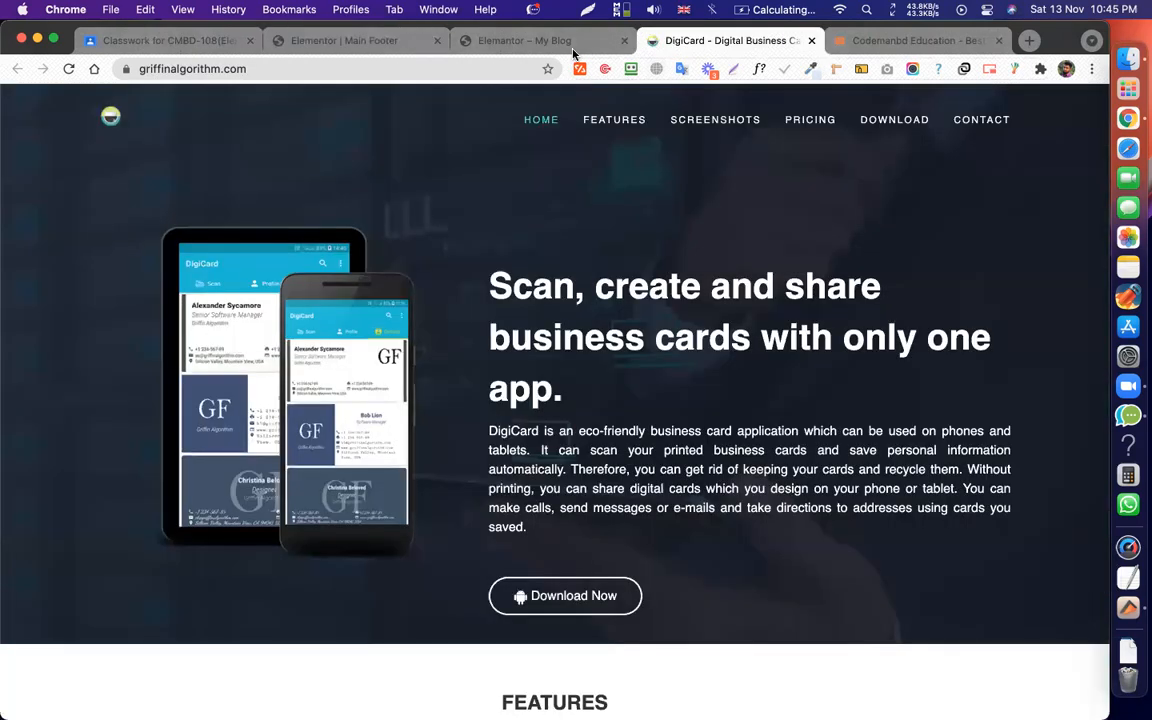
left_click(552, 41)
left_click(725, 40)
scroll(617, 358, "down", 20)
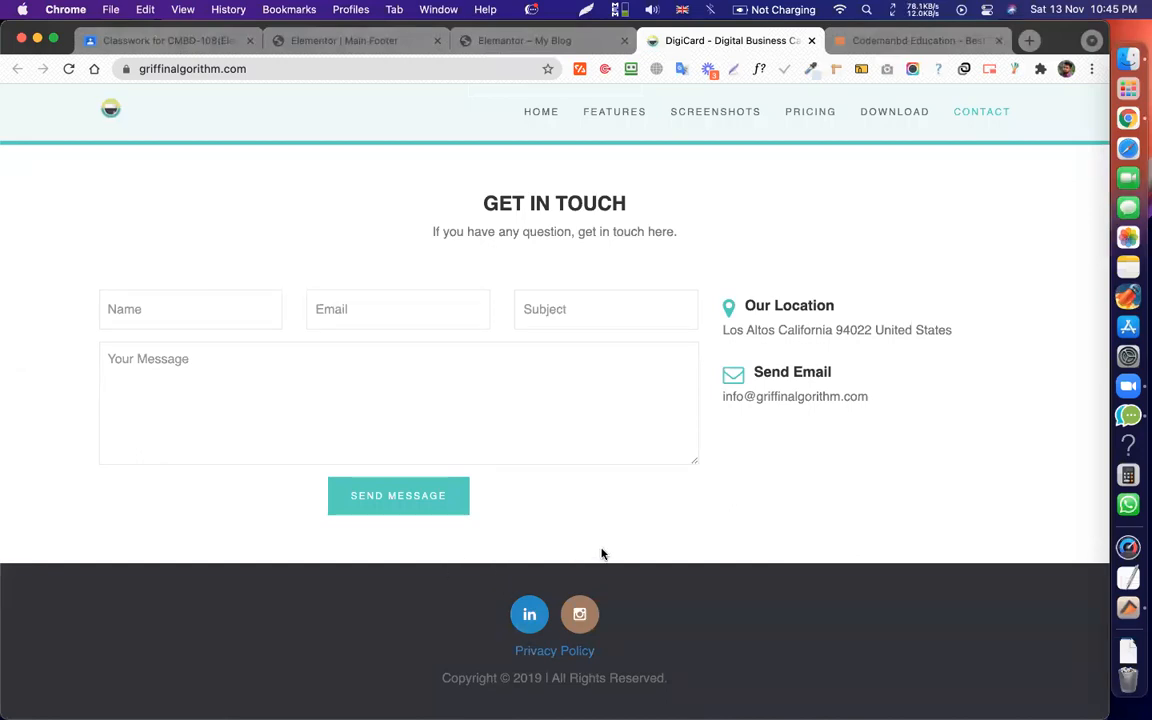
left_click(378, 44)
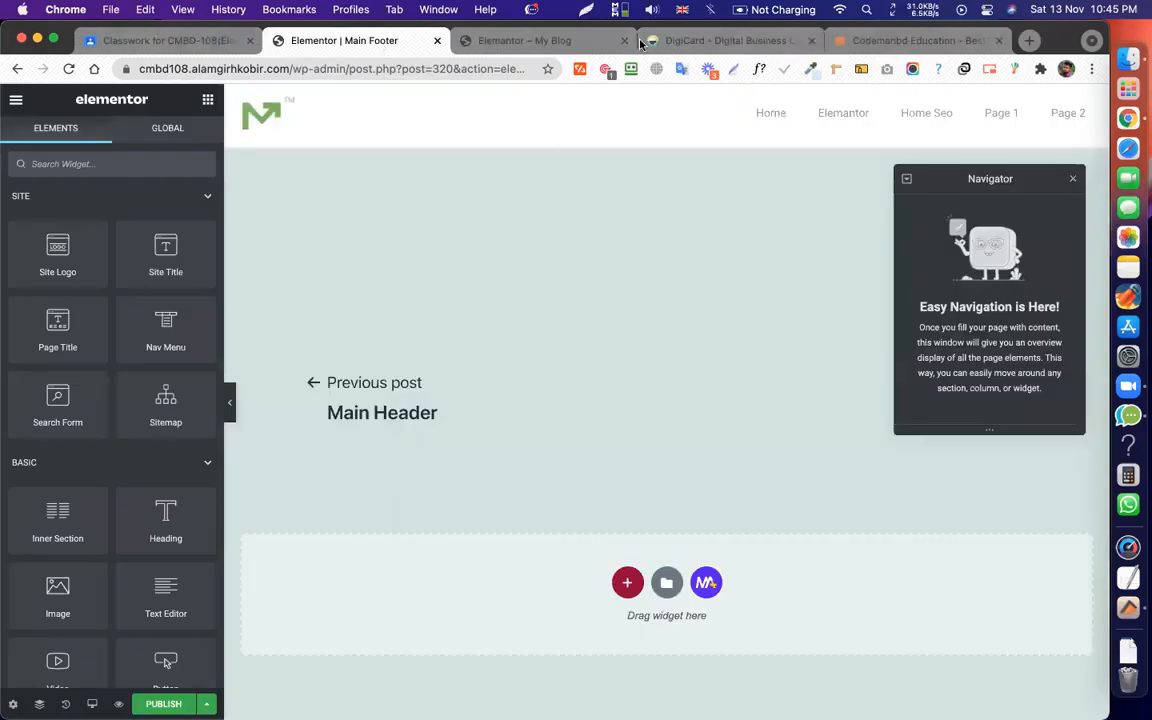
Add a one-column section with a #2F2F44 navy background and drop a two-column Inner Section into it.
left_click(627, 582)
left_click(436, 627)
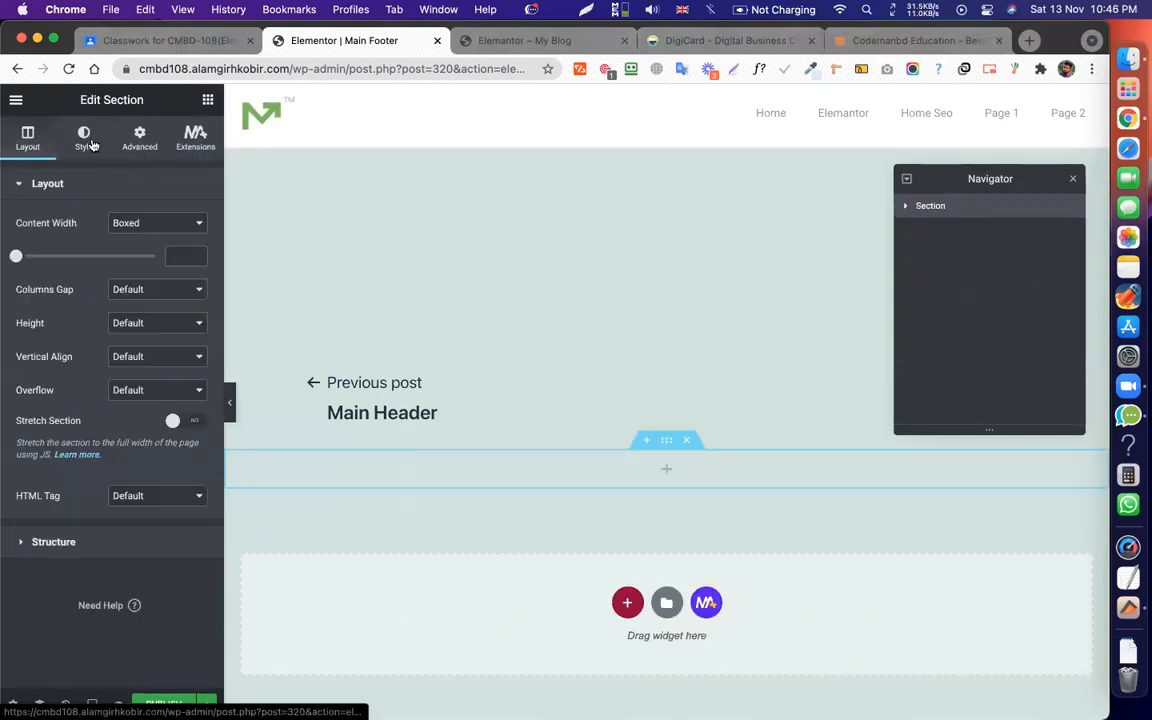
left_click(91, 145)
left_click(133, 257)
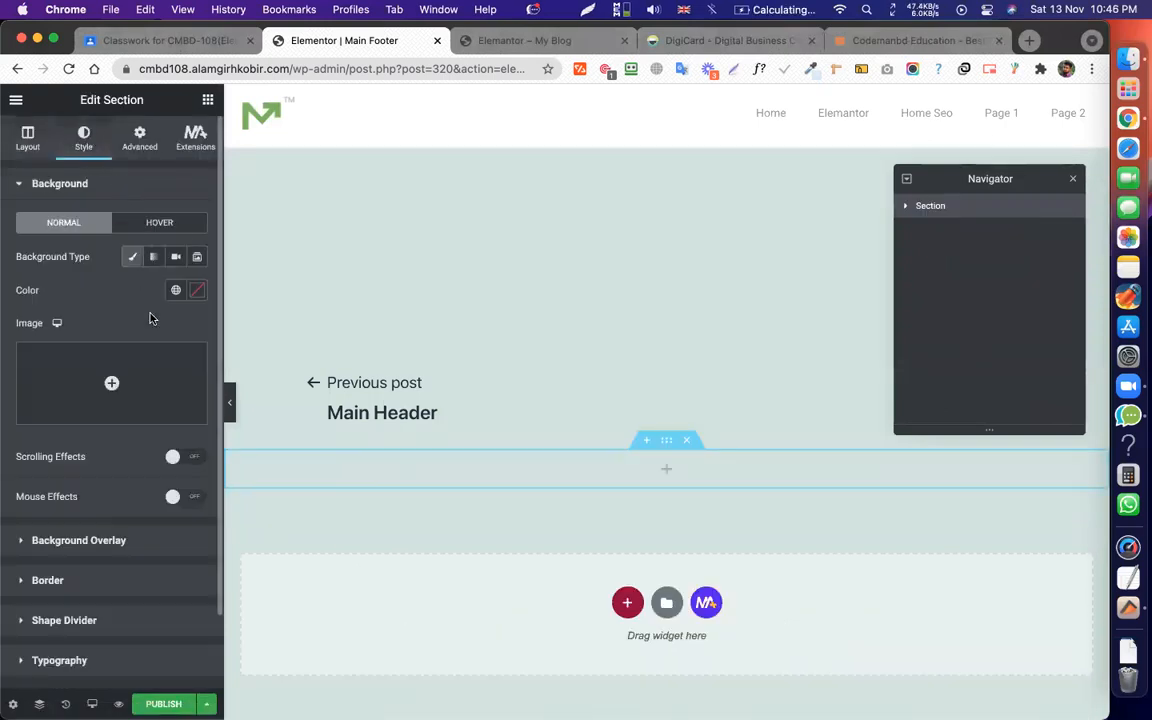
left_click(197, 292)
left_click_drag(212, 497, 236, 497)
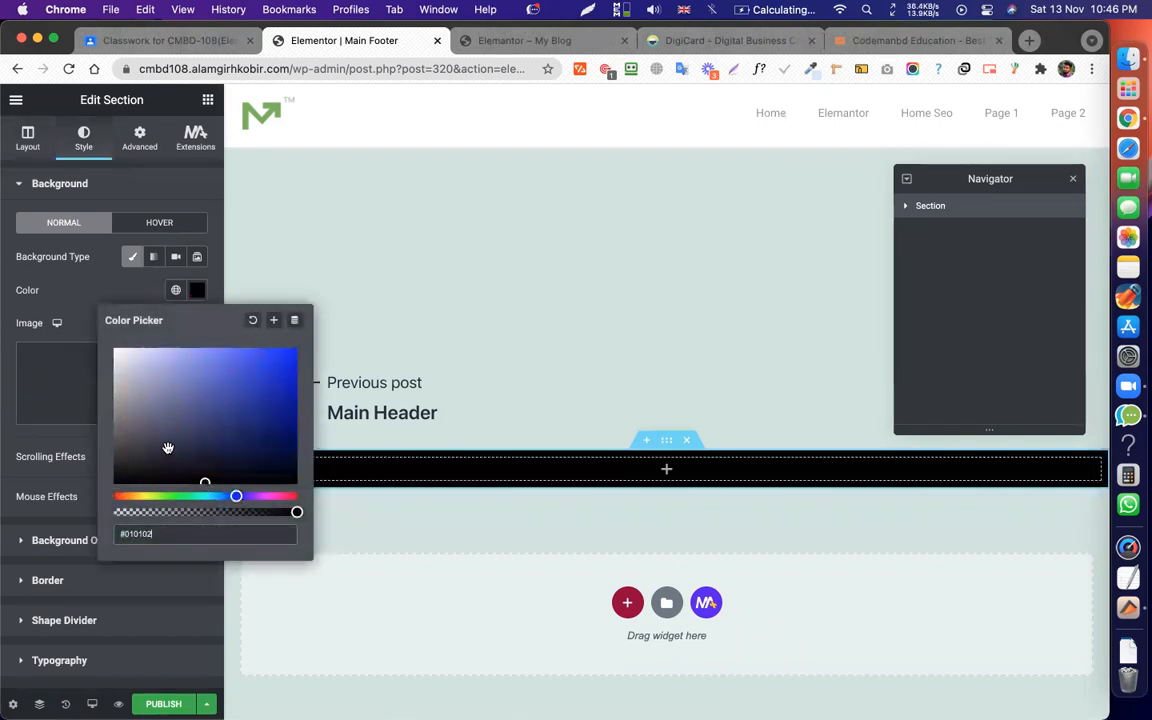
left_click(168, 448)
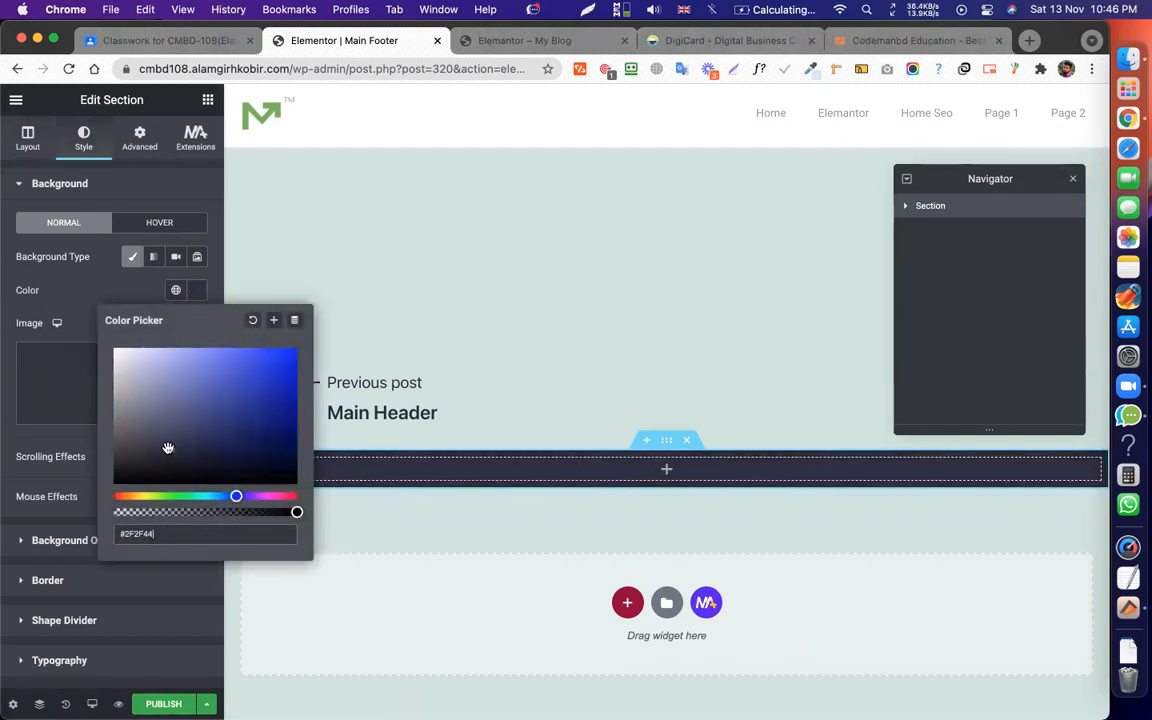
left_click(120, 290)
left_click(208, 101)
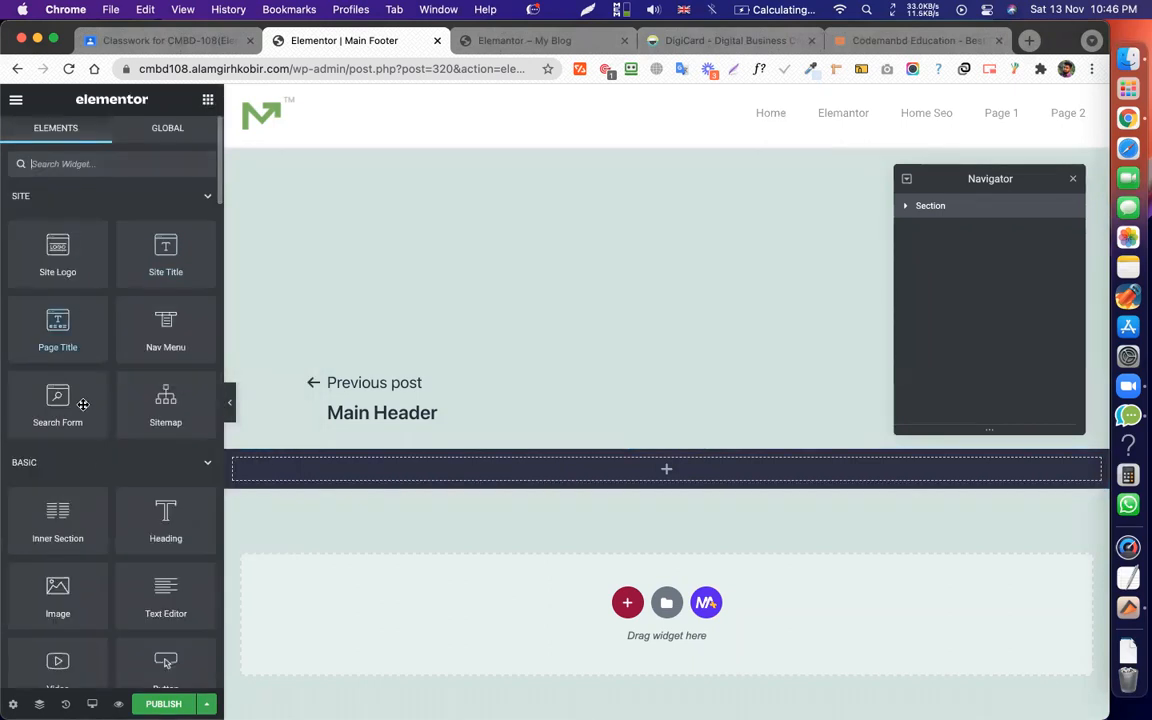
left_click_drag(72, 527, 607, 470)
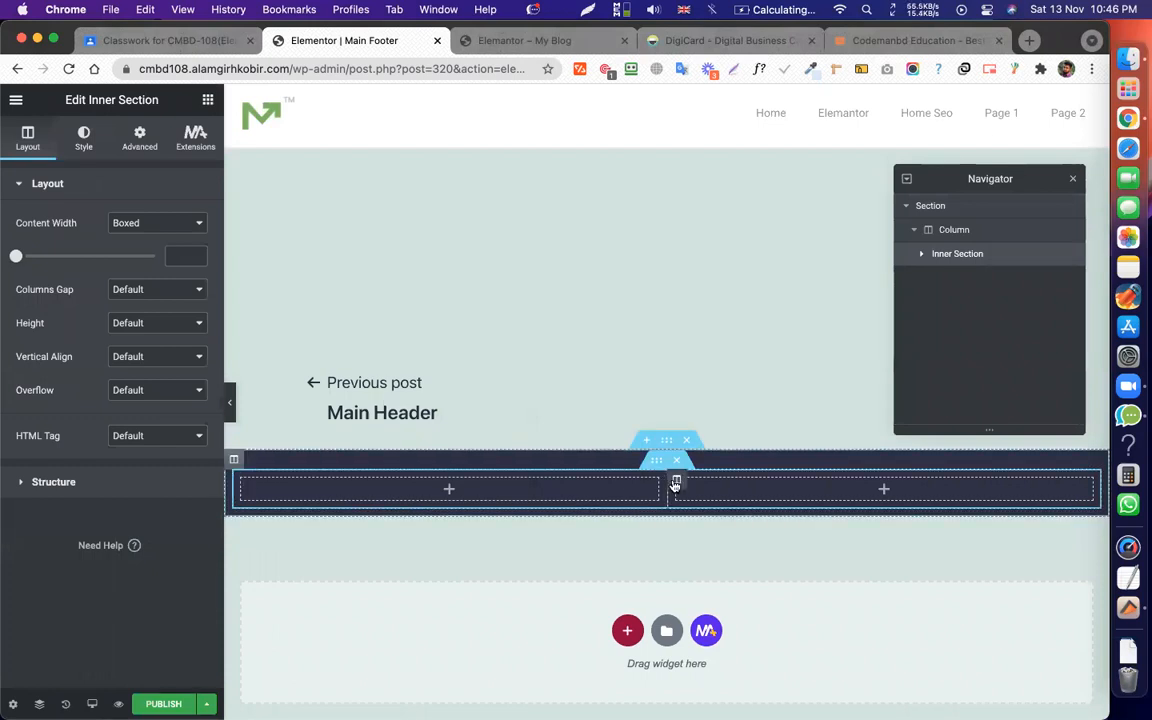
Add a third column and place Social Icons in the middle column, removing the Youtube icon.
right_click(675, 480)
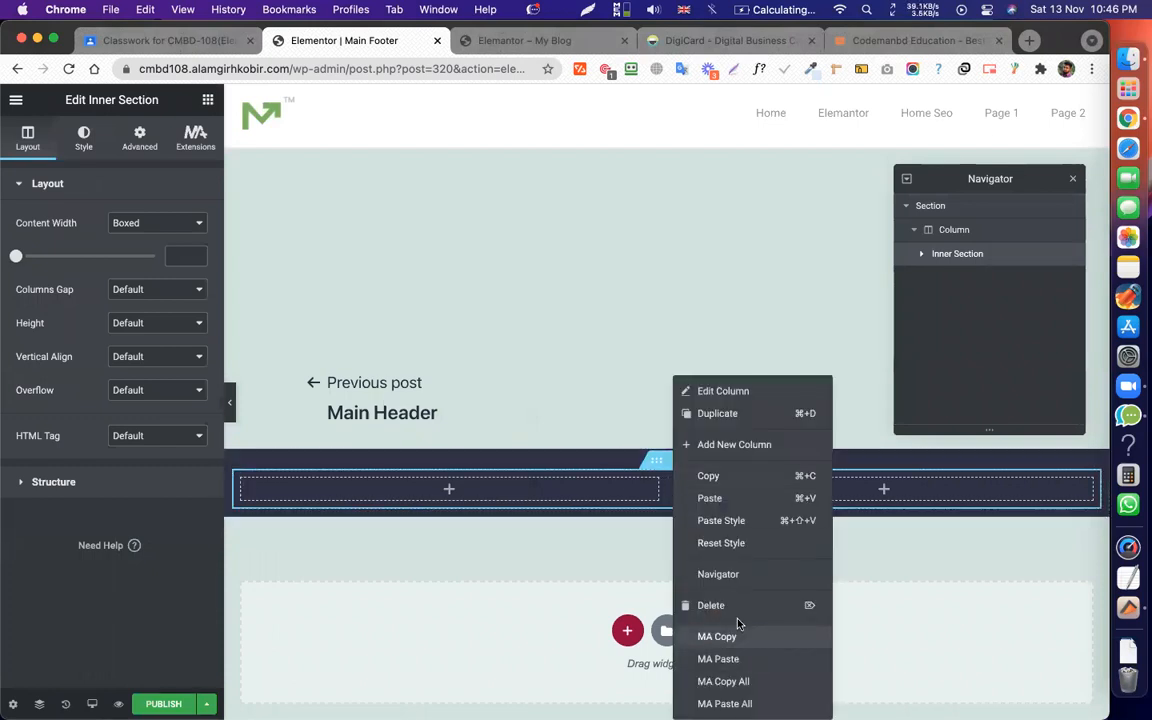
left_click(745, 444)
left_click(667, 487)
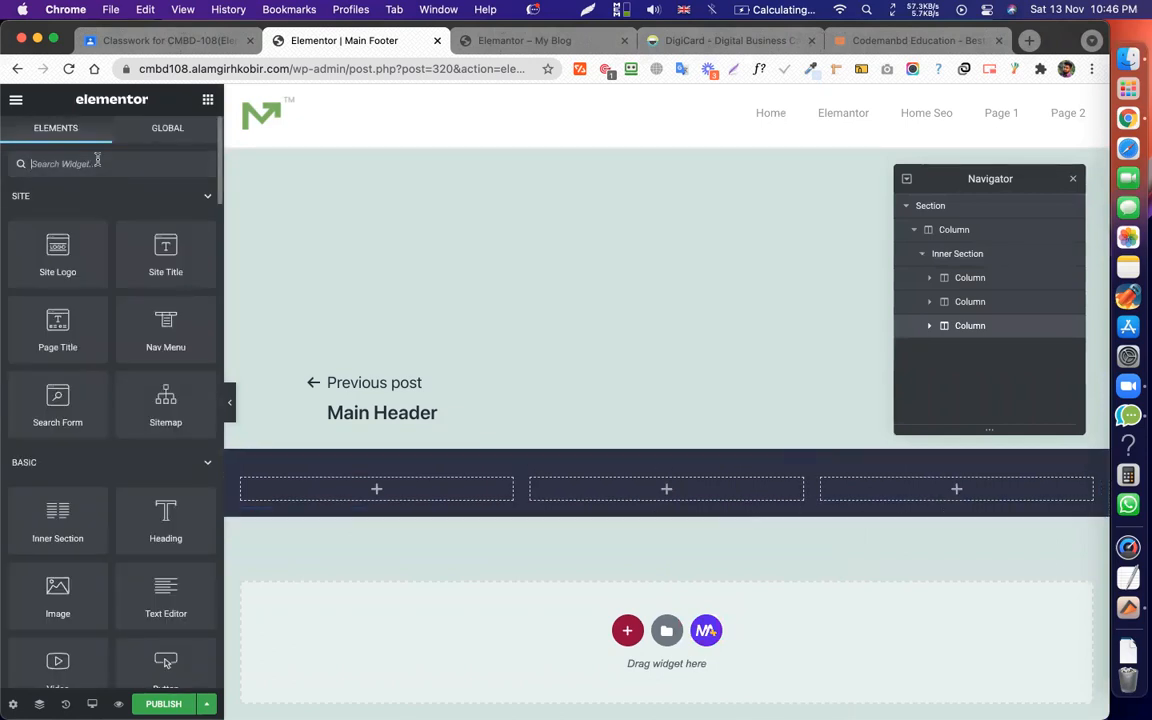
type("social")
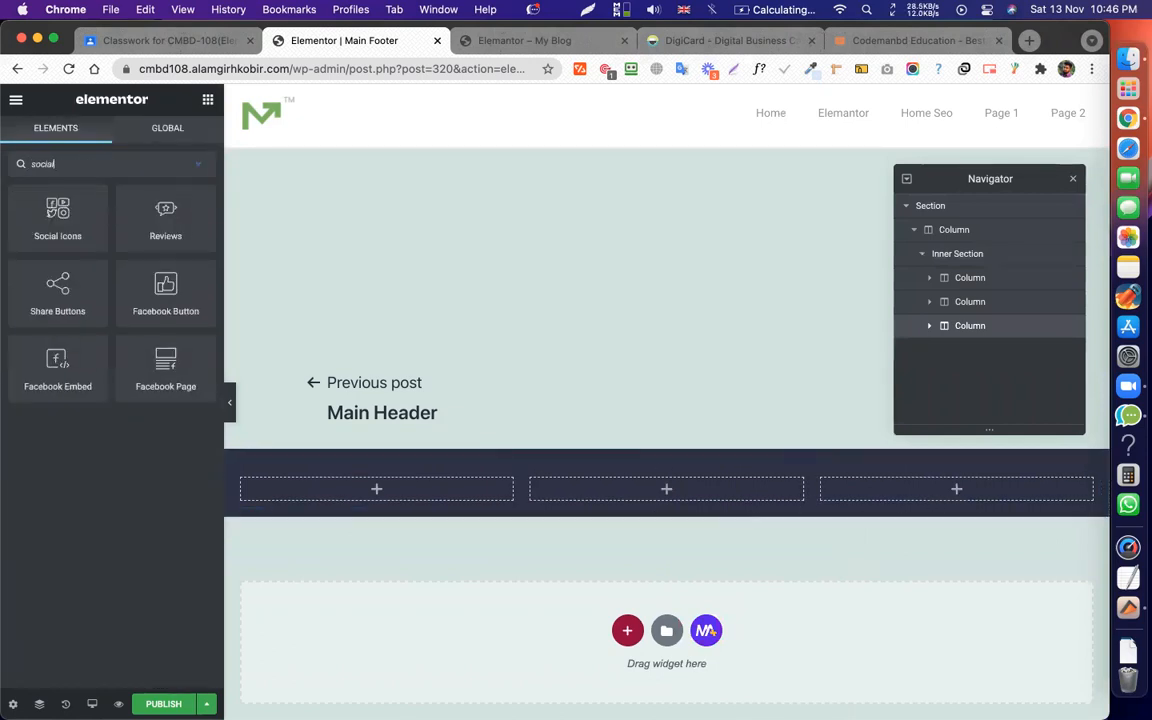
left_click_drag(55, 212, 679, 496)
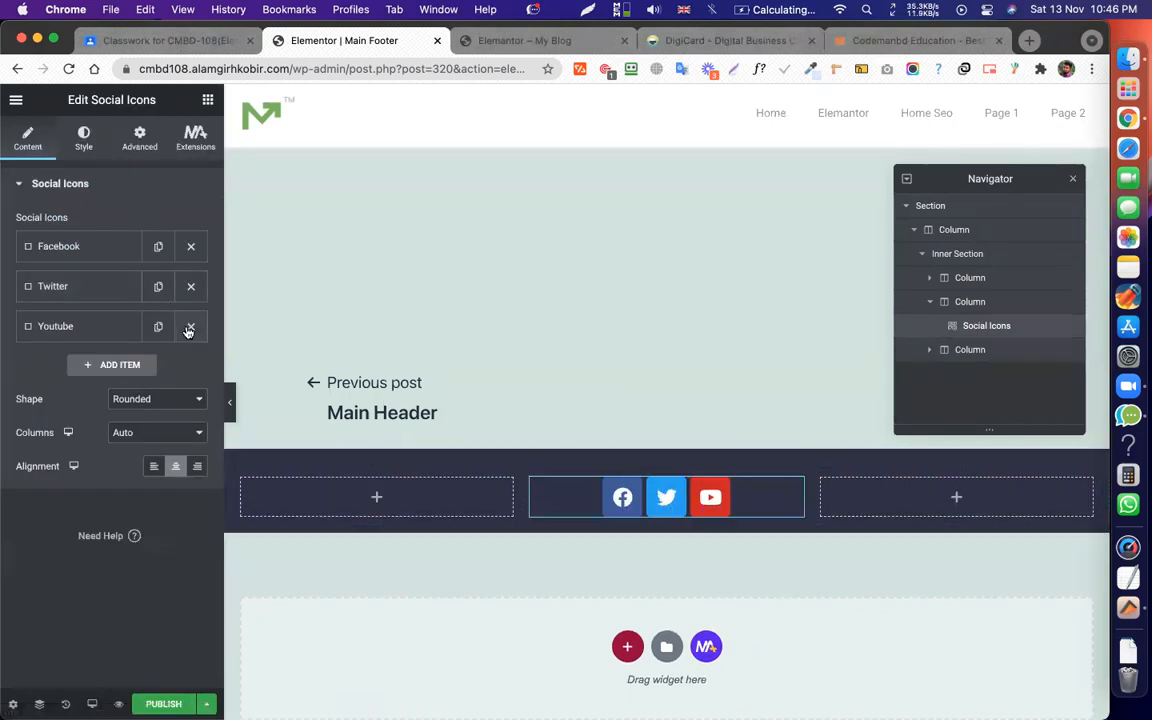
left_click(188, 328)
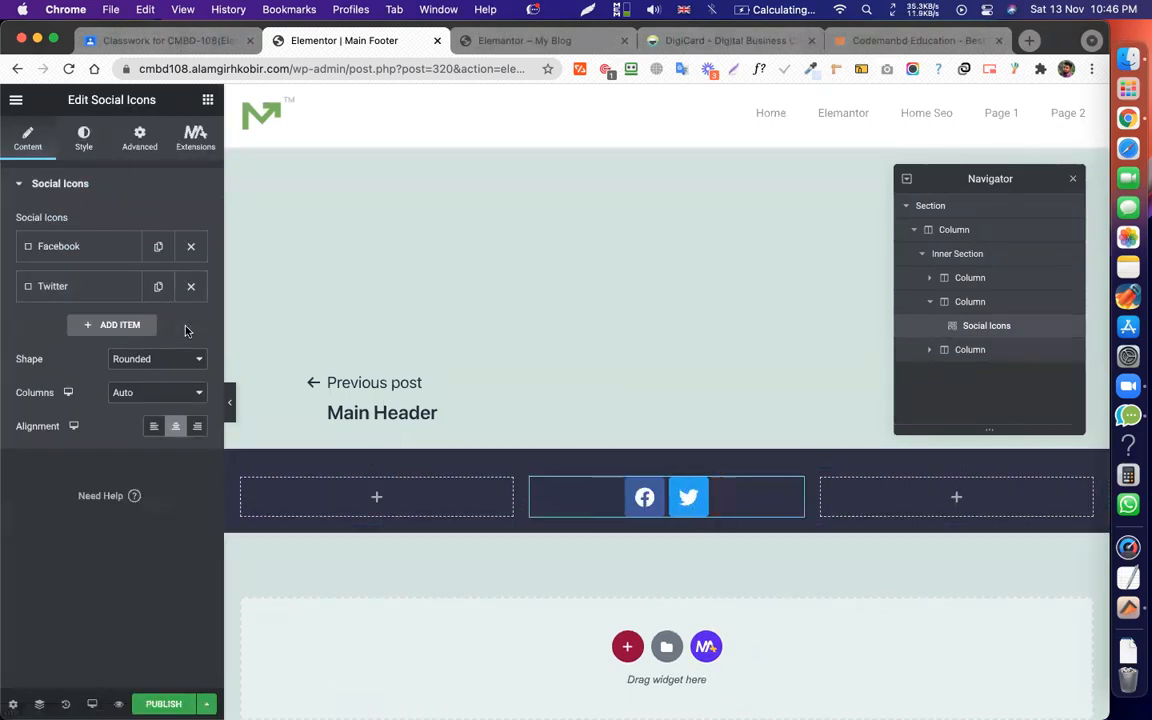
Give the social icons a border radius of 50 to make them round.
left_click(83, 142)
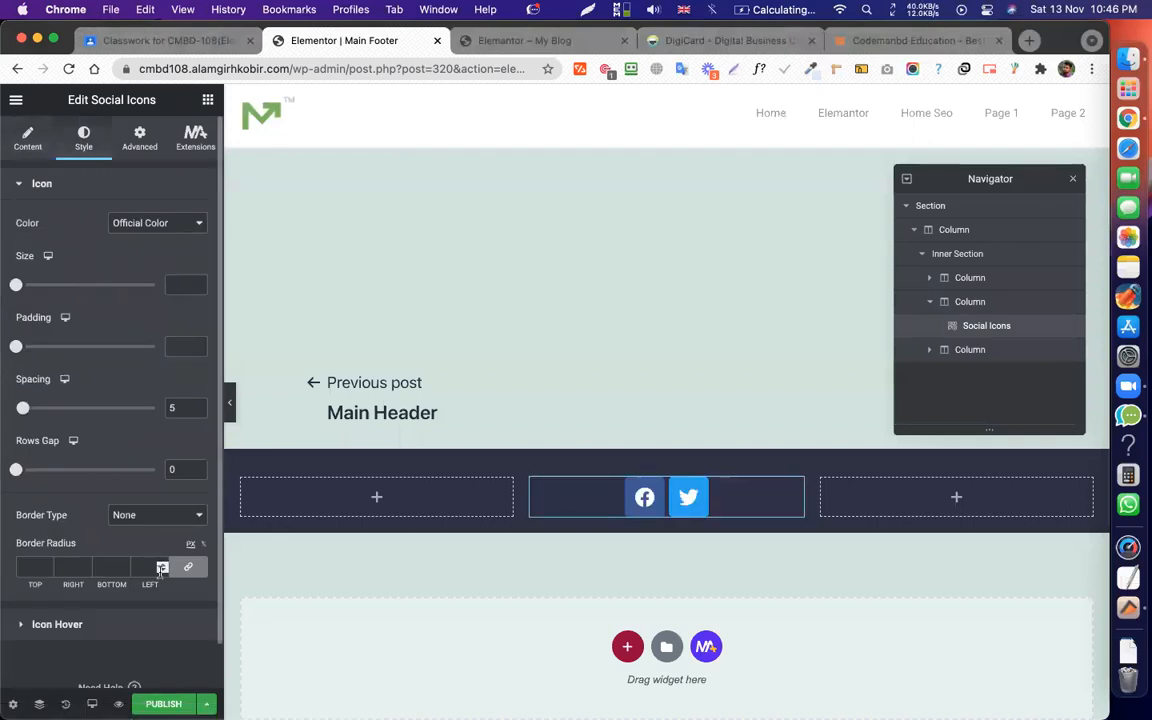
type("20")
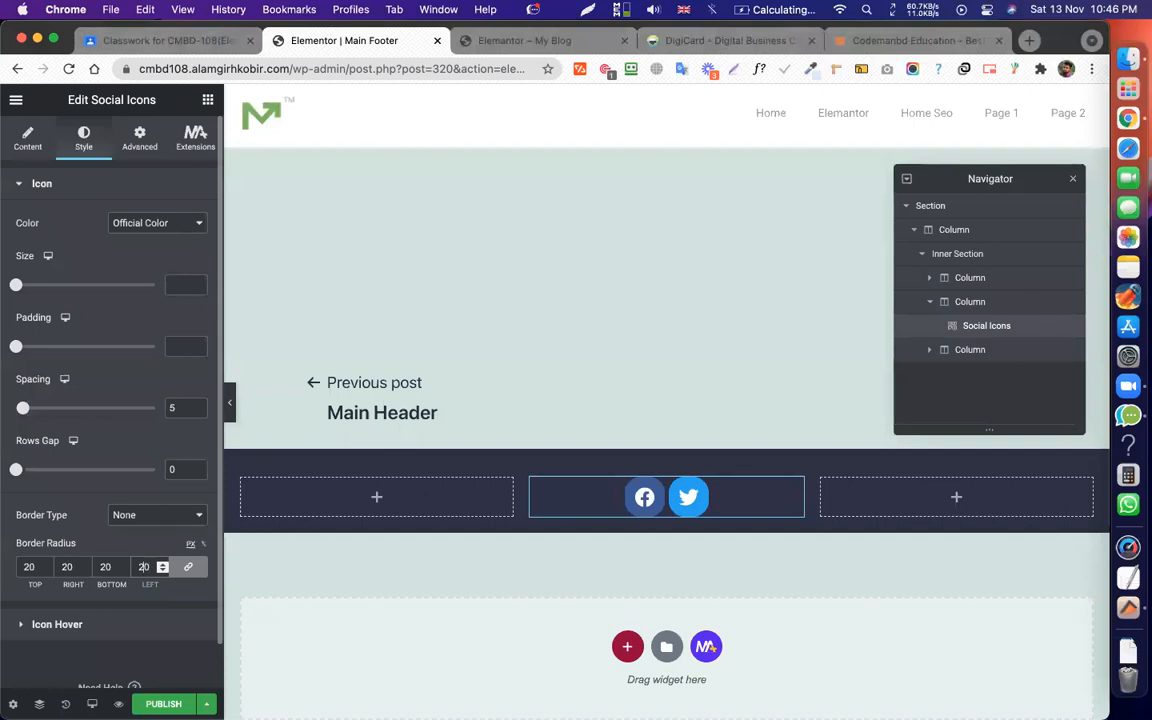
key("BackSpace")
type("5")
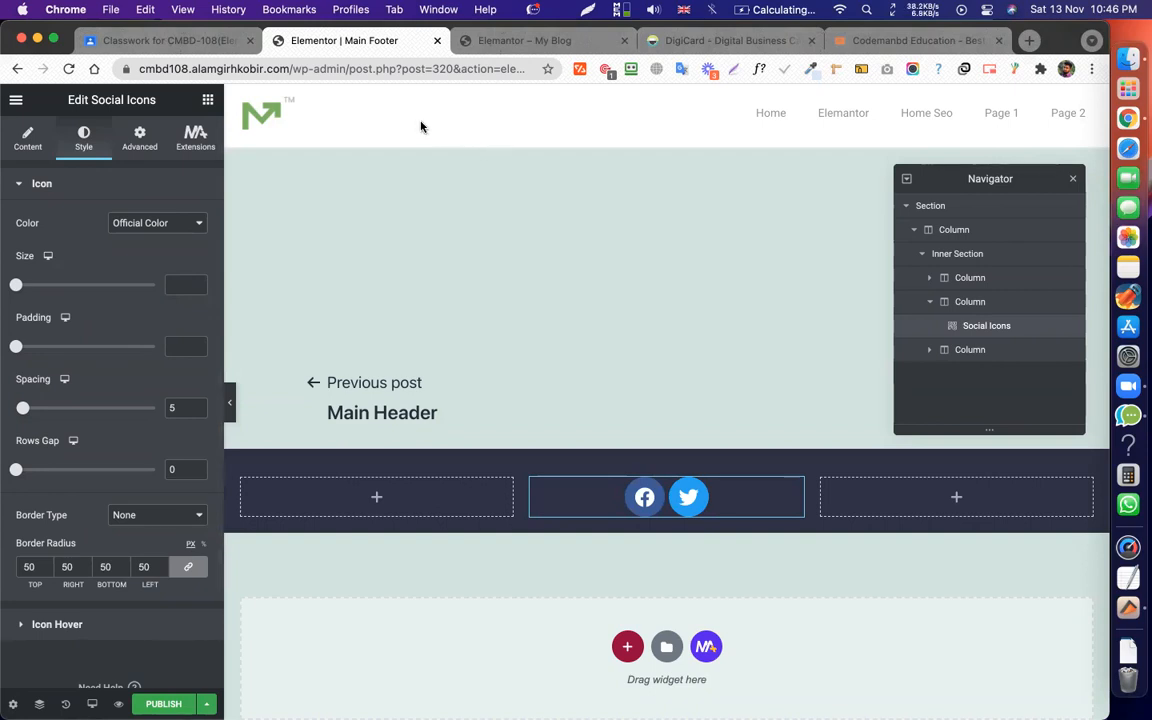
Copy the 'Privacy Policy' link text from the DigiCard site's footer for reuse.
left_click(543, 38)
left_click(725, 40)
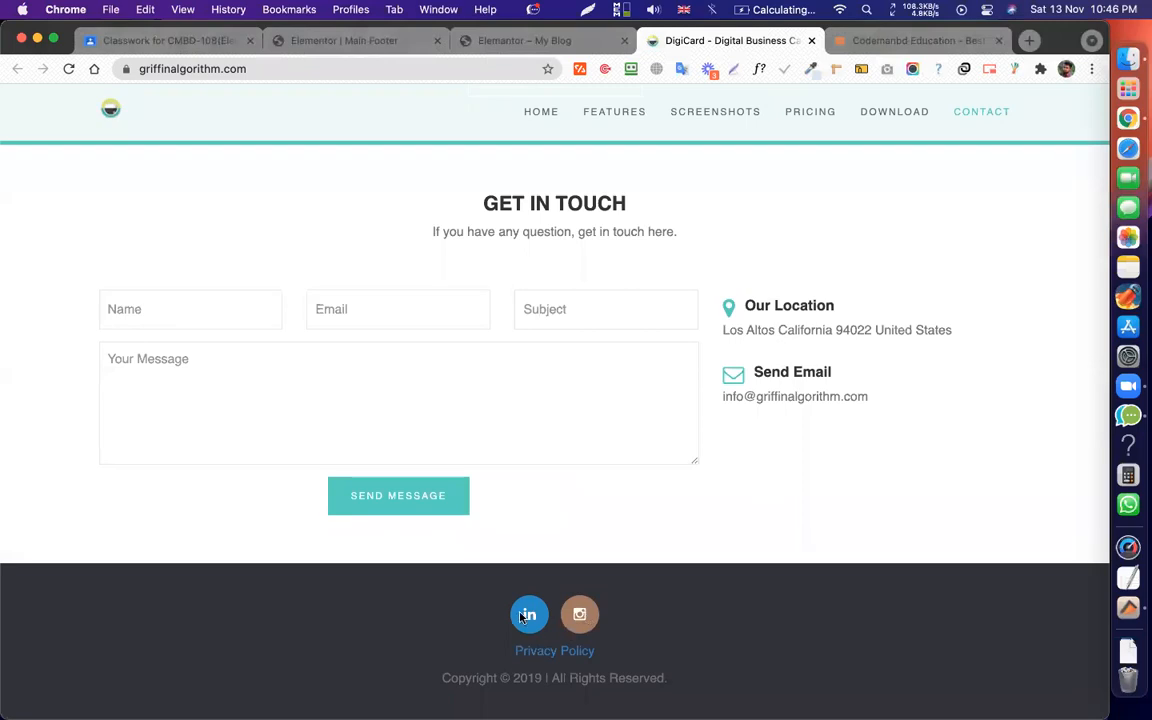
left_click_drag(605, 655, 509, 660)
key("super+c")
left_click_drag(422, 635, 404, 630)
left_click(345, 40)
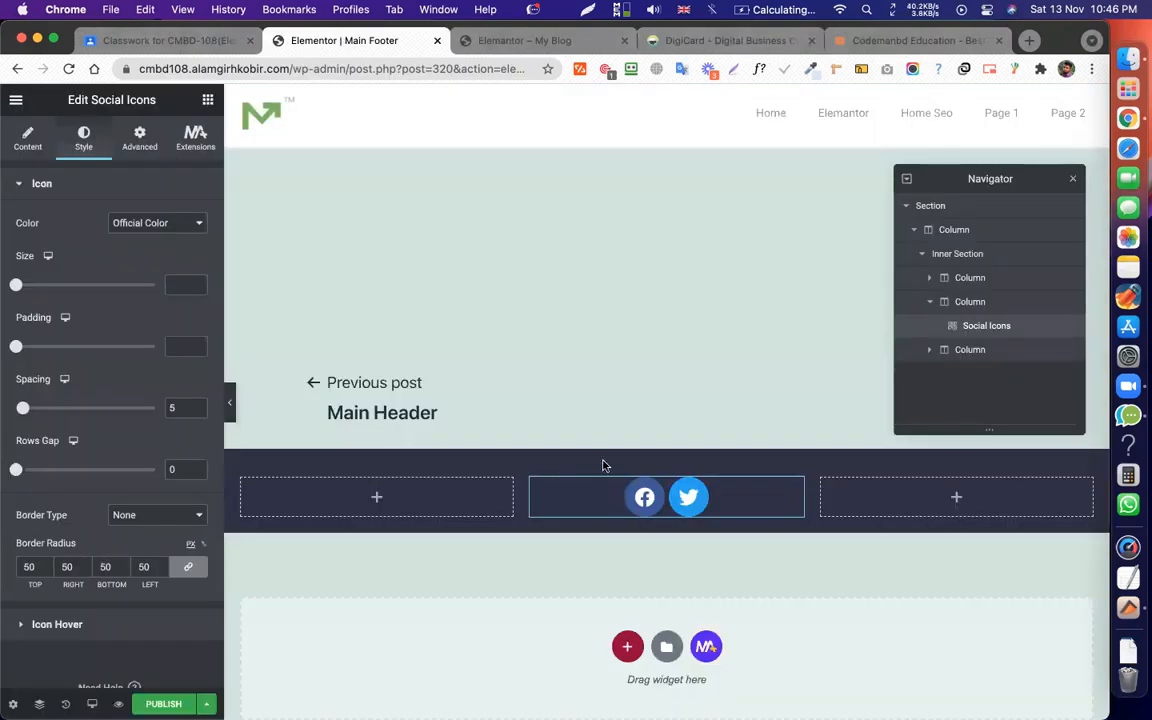
left_click(206, 101)
Add a heading below the social icons titled 'Privacy Policy' with a '#' link.
left_click_drag(166, 526, 681, 514)
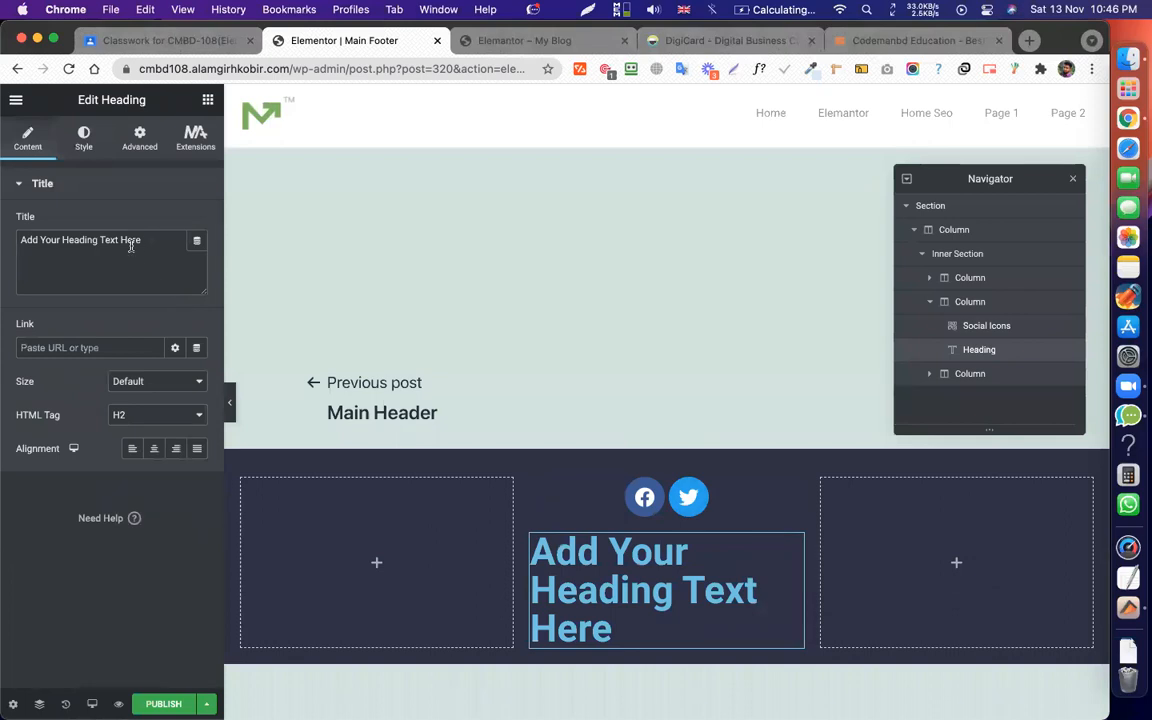
triple_click(131, 242)
key("super+v")
triple_click(131, 244)
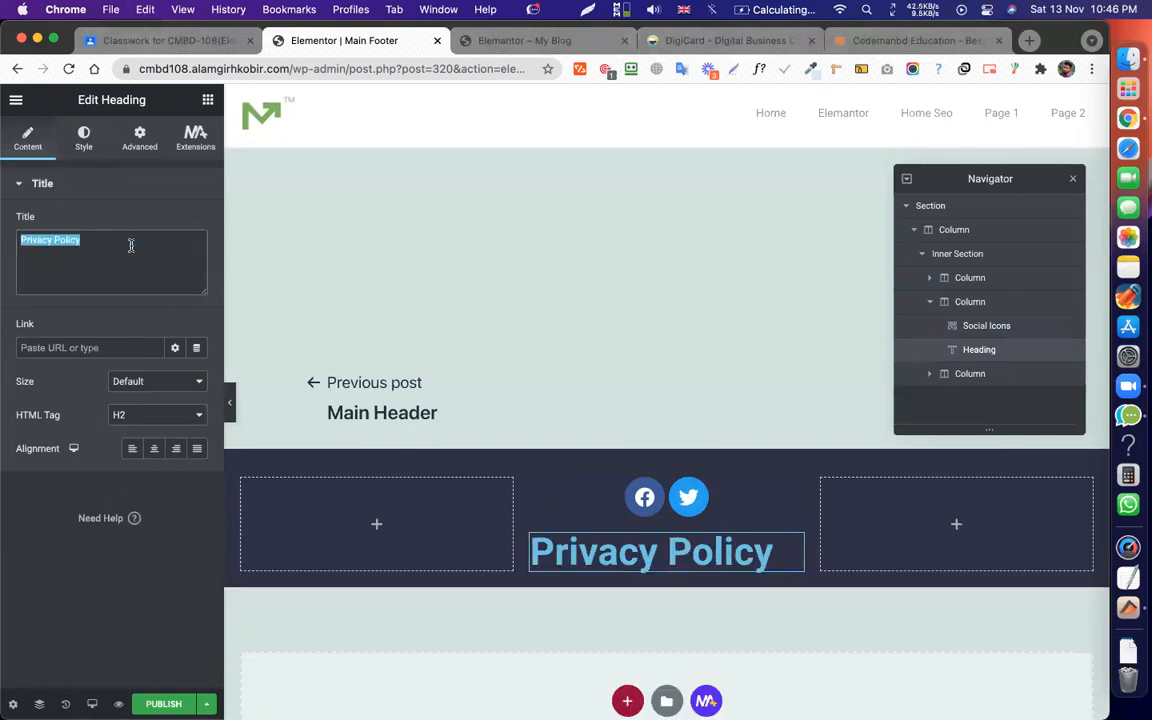
left_click(91, 347)
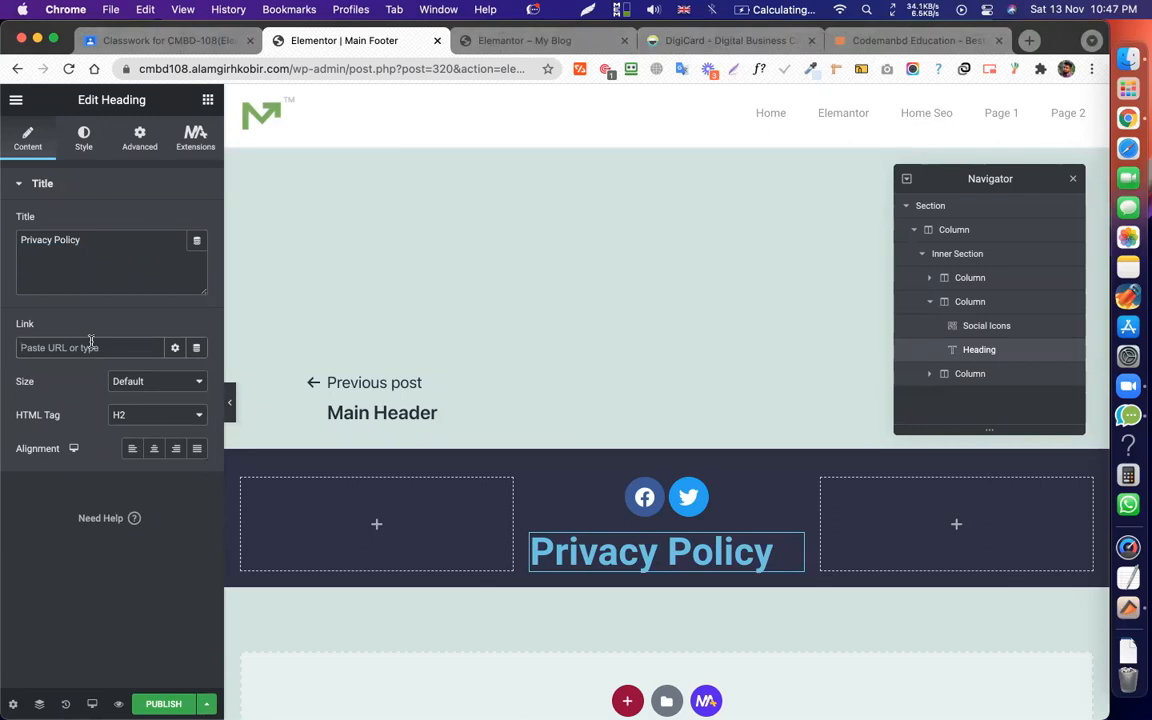
type("#")
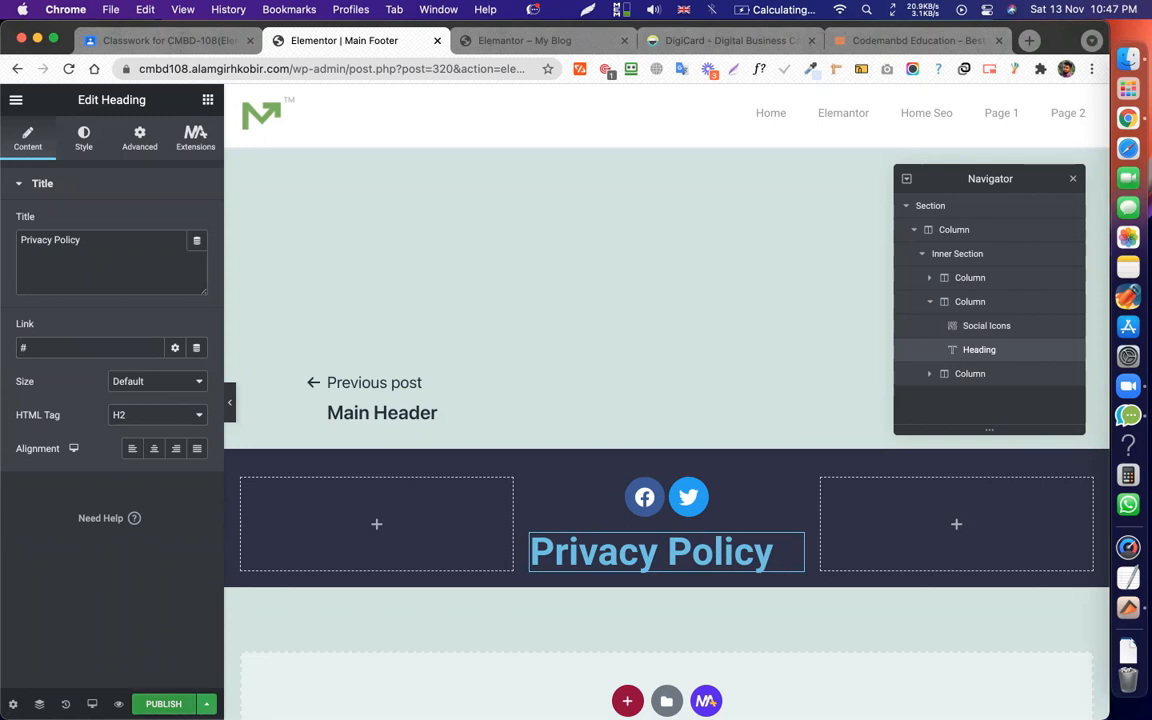
left_click(163, 704)
left_click(930, 113)
Set the heading's font size to 24 and its colour to light grey #CFCFCF.
left_click(72, 134)
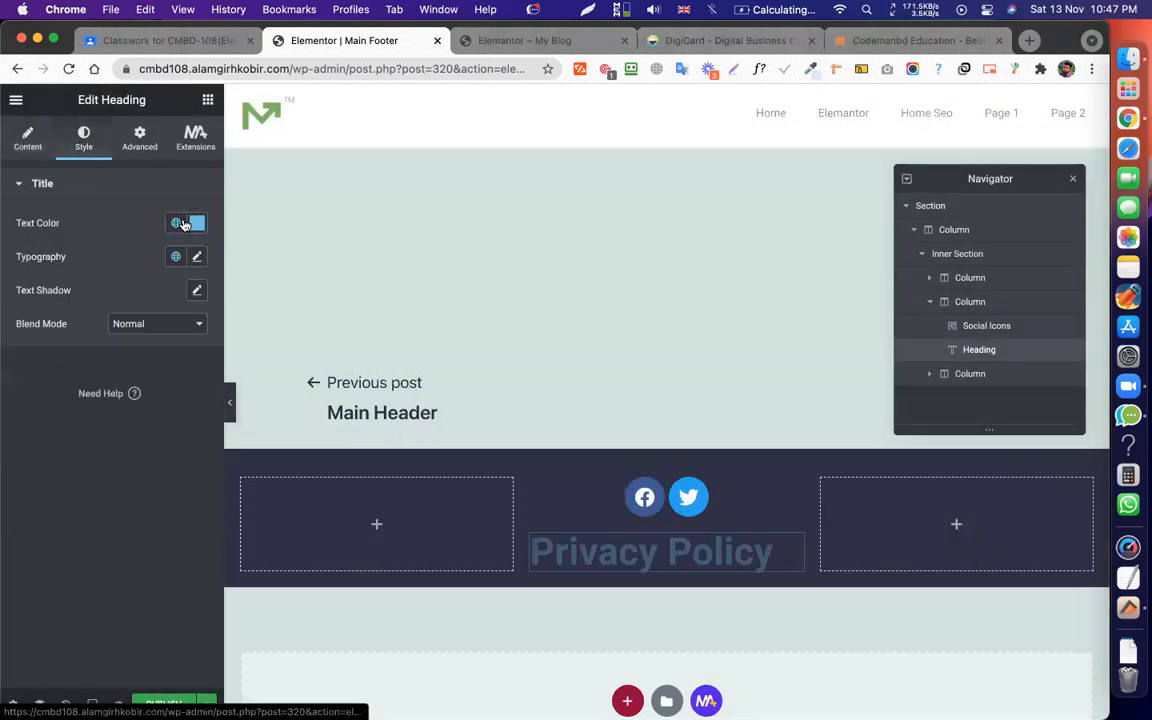
left_click(197, 257)
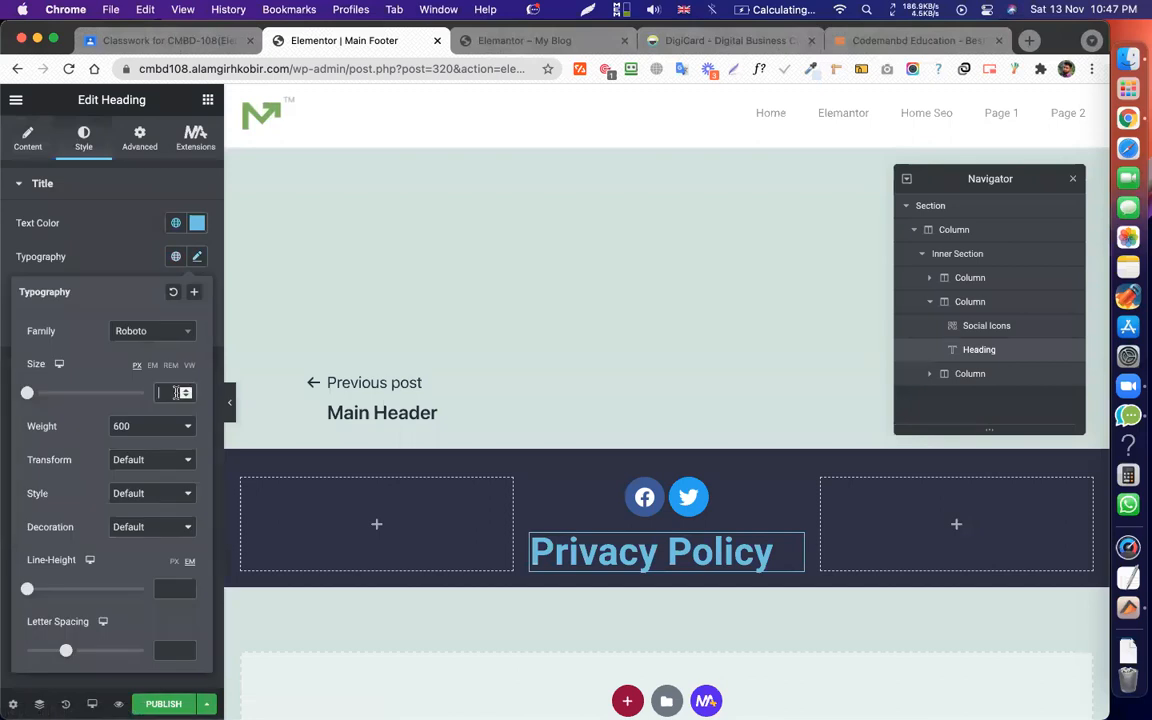
type("24")
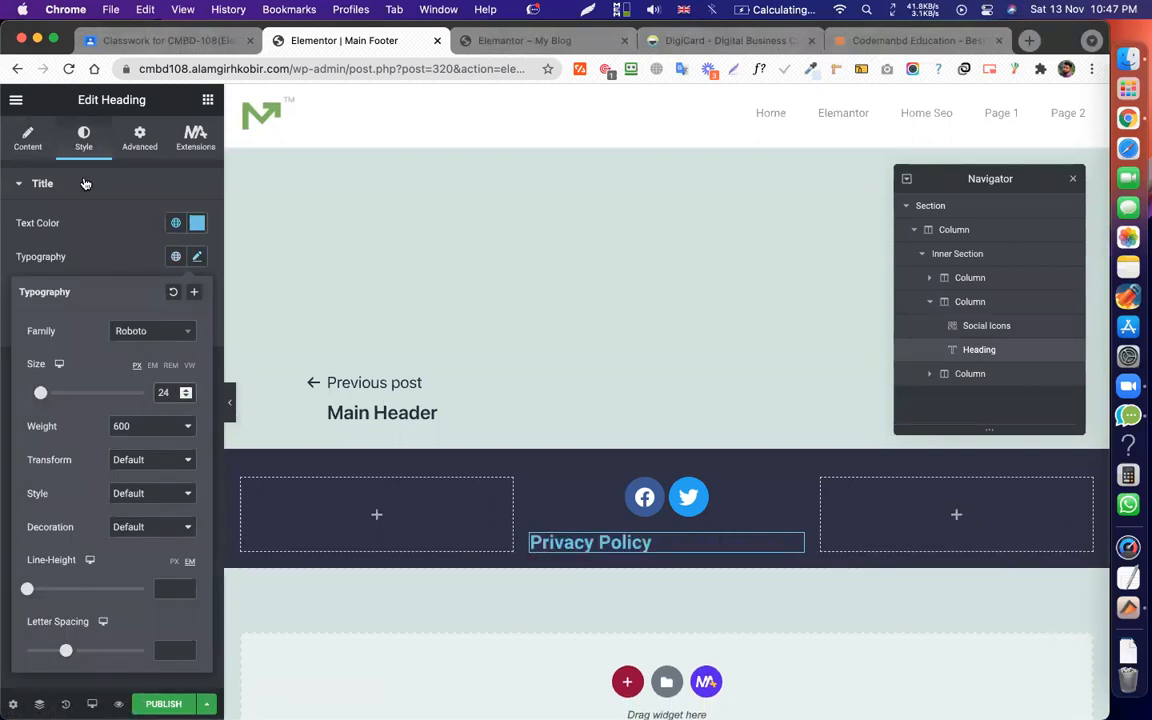
left_click(199, 222)
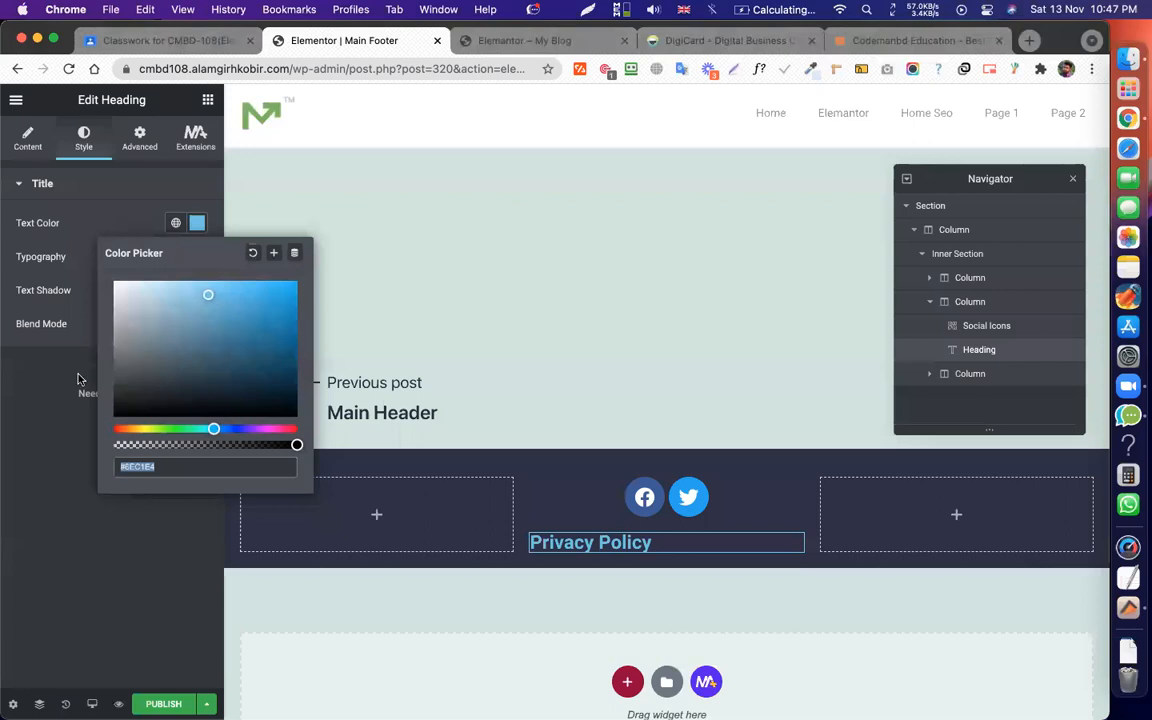
type("#242424")
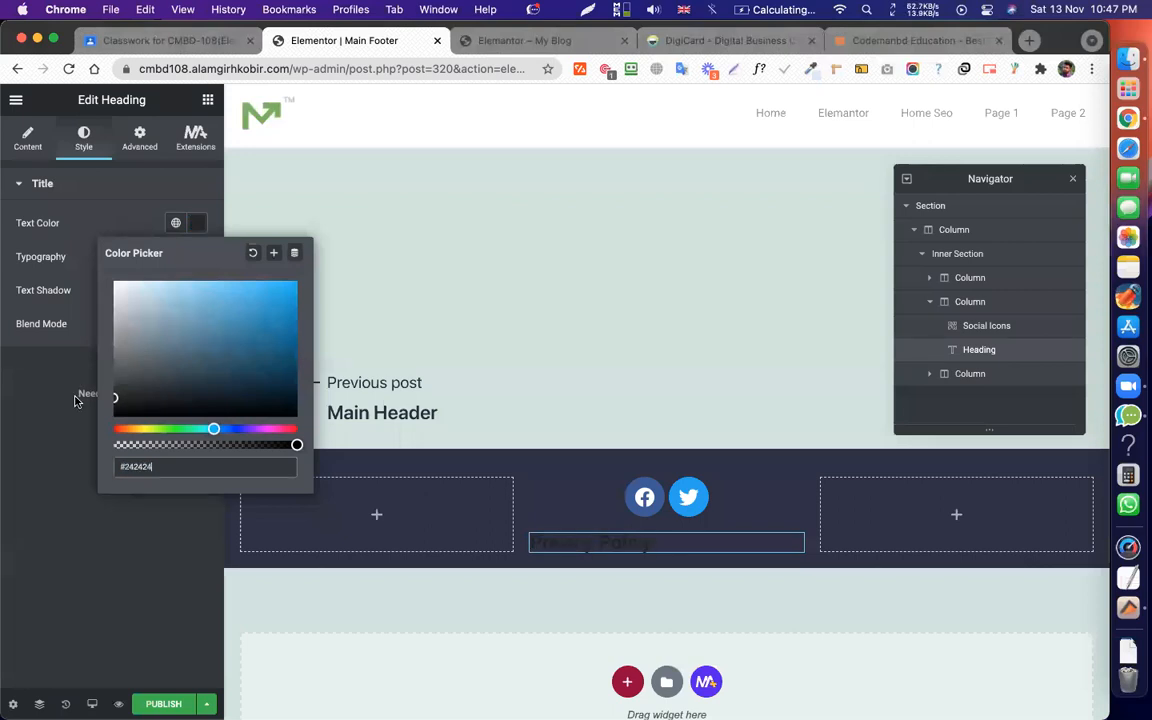
double_click(132, 467)
type("CFCFCF")
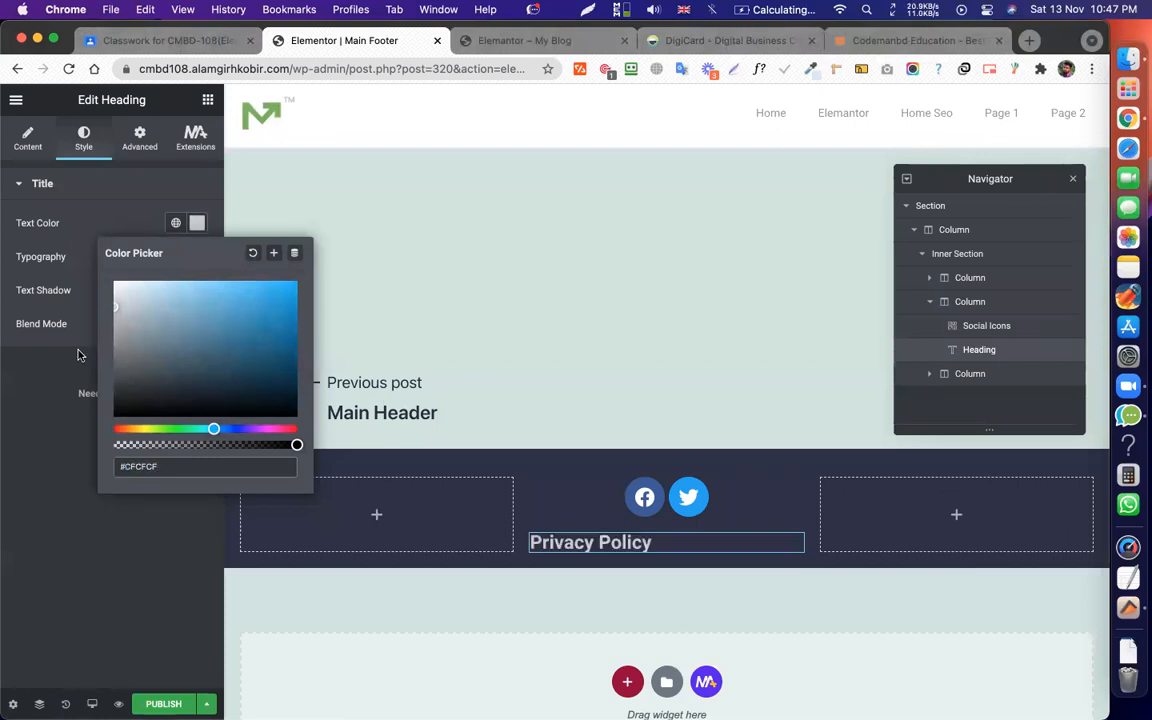
left_click(67, 388)
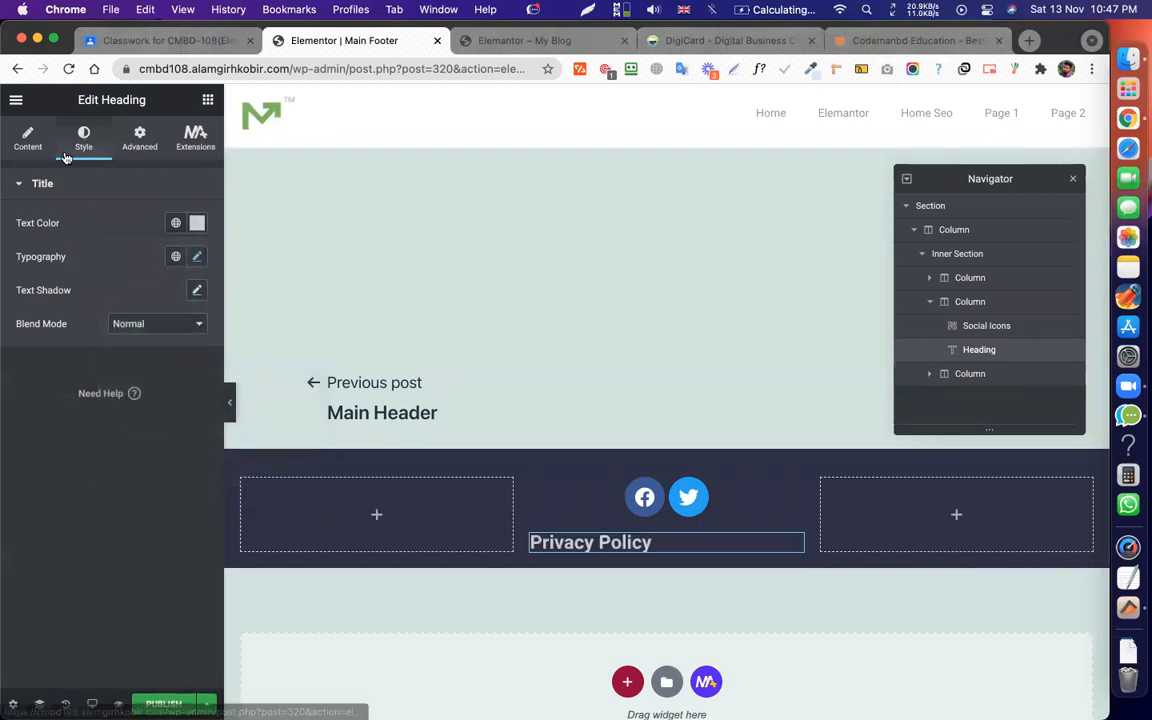
Set the heading font to Roboto Mono, centre it, and view the DigiCard footer.
left_click(197, 257)
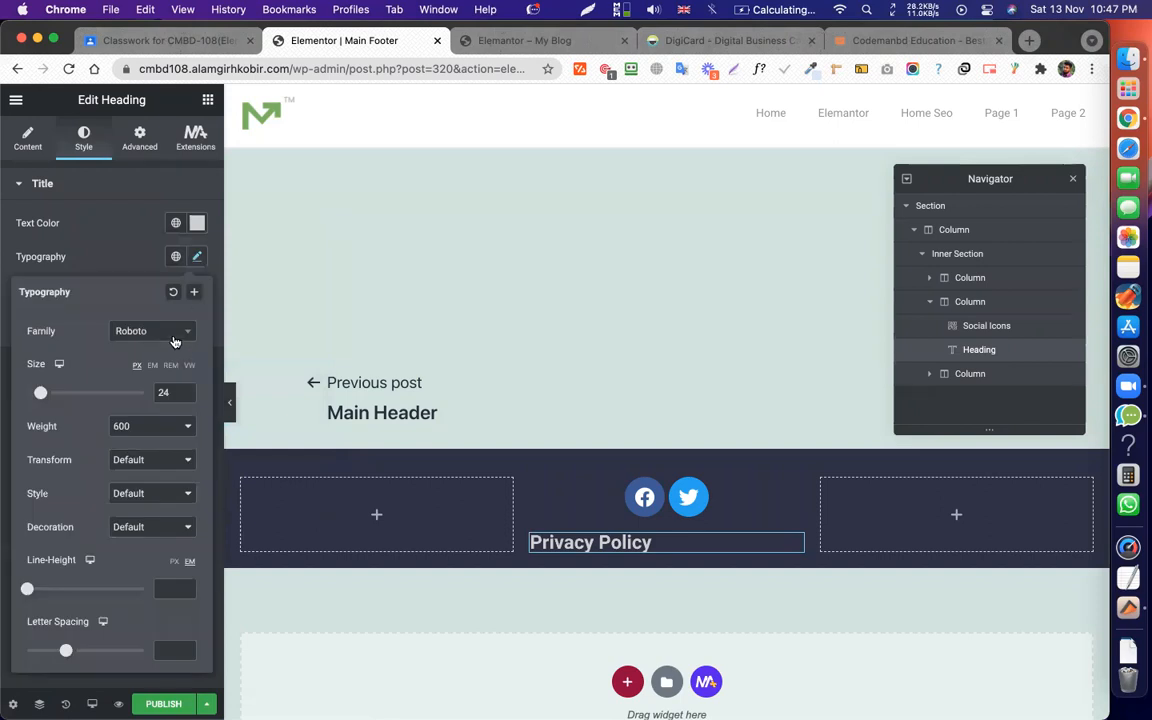
left_click(160, 335)
left_click(160, 335)
left_click(160, 335)
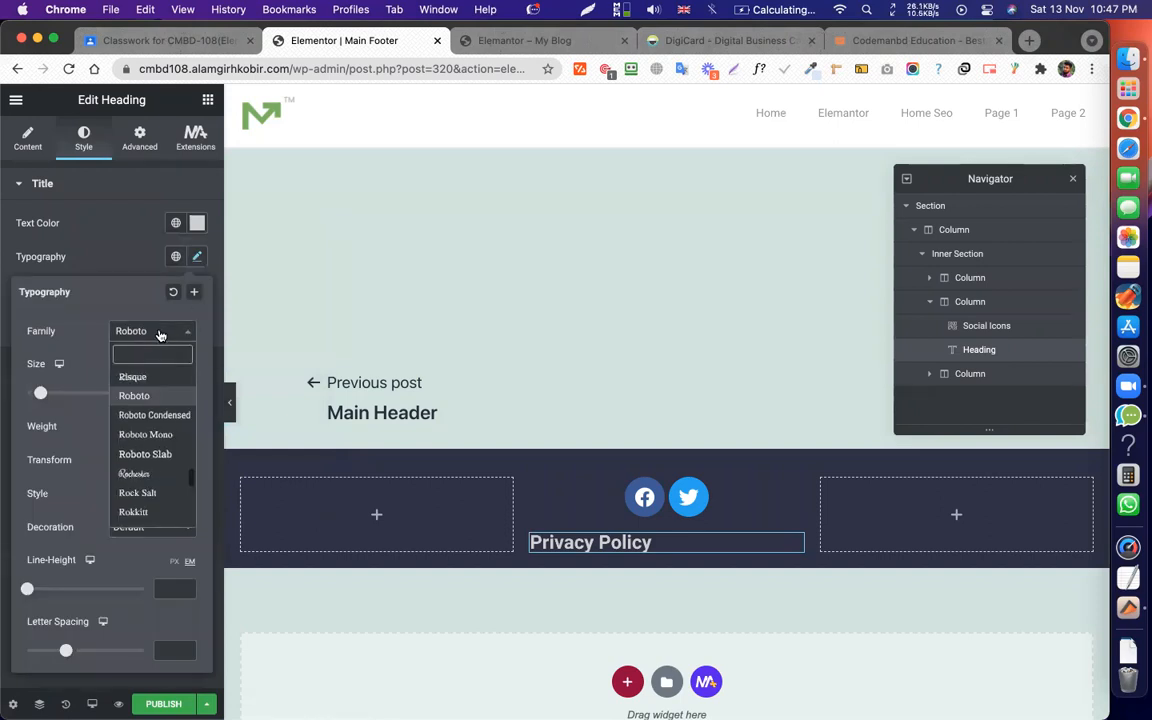
left_click(170, 437)
left_click(30, 142)
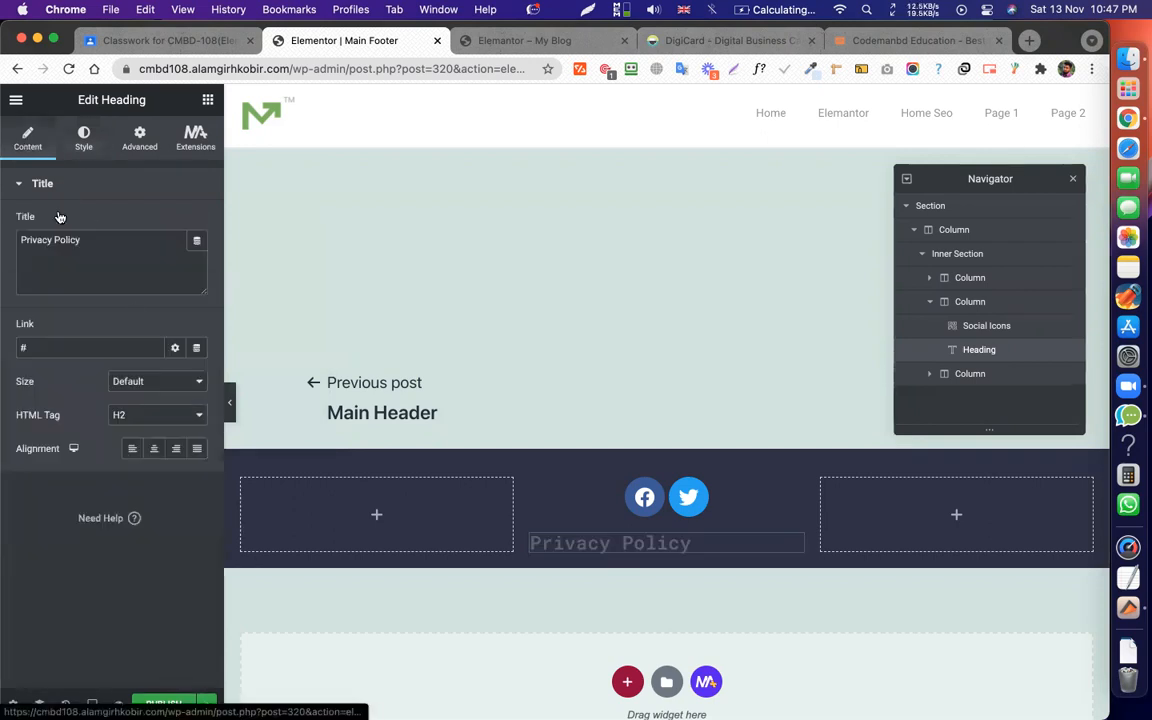
left_click(156, 449)
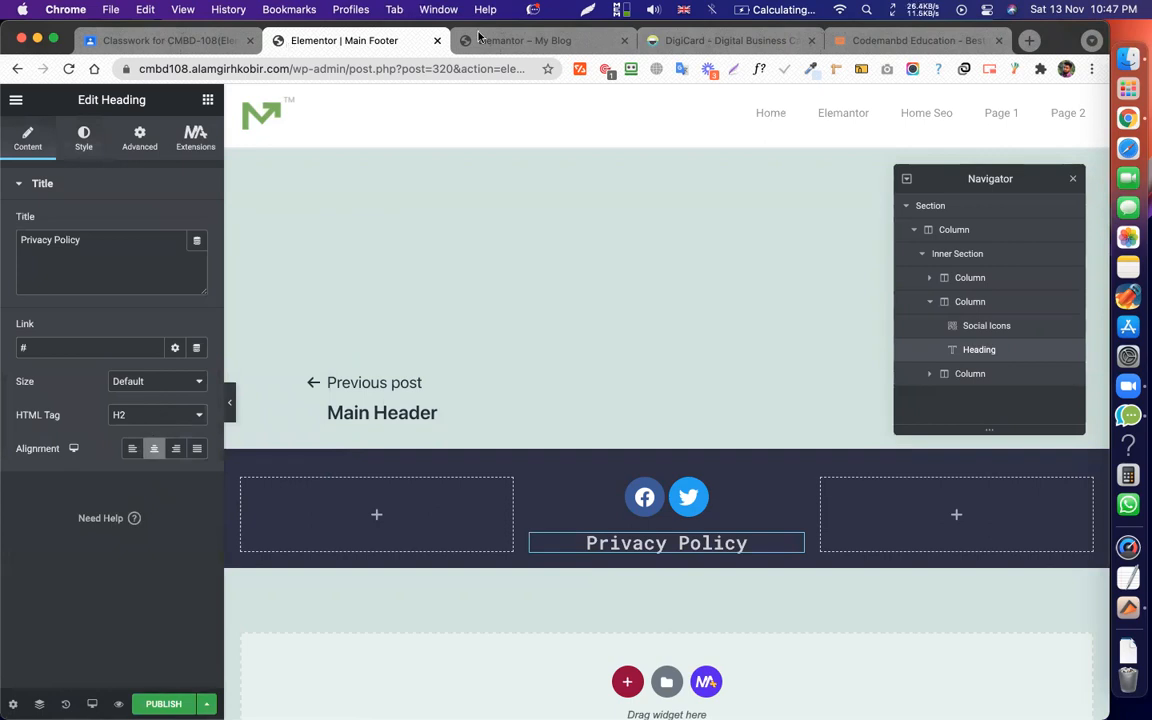
left_click(690, 40)
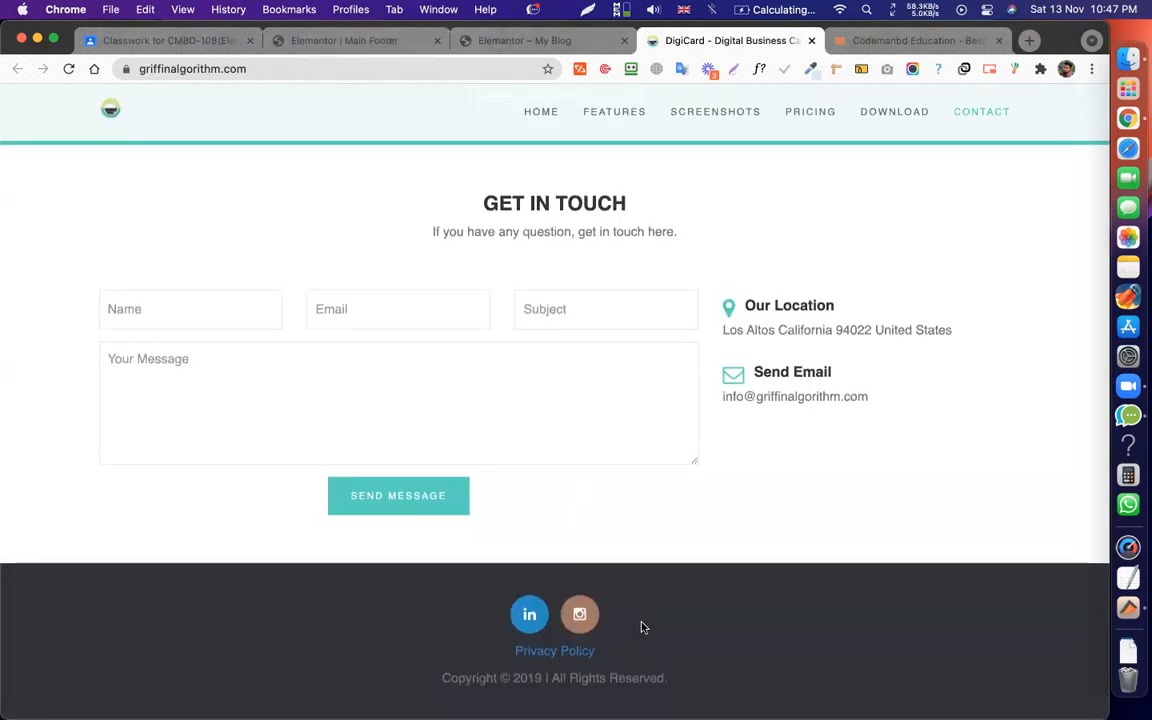
Duplicate the Privacy Policy heading and replace its title with DigiCard's copyright line.
triple_click(521, 676)
key("ctrl+c")
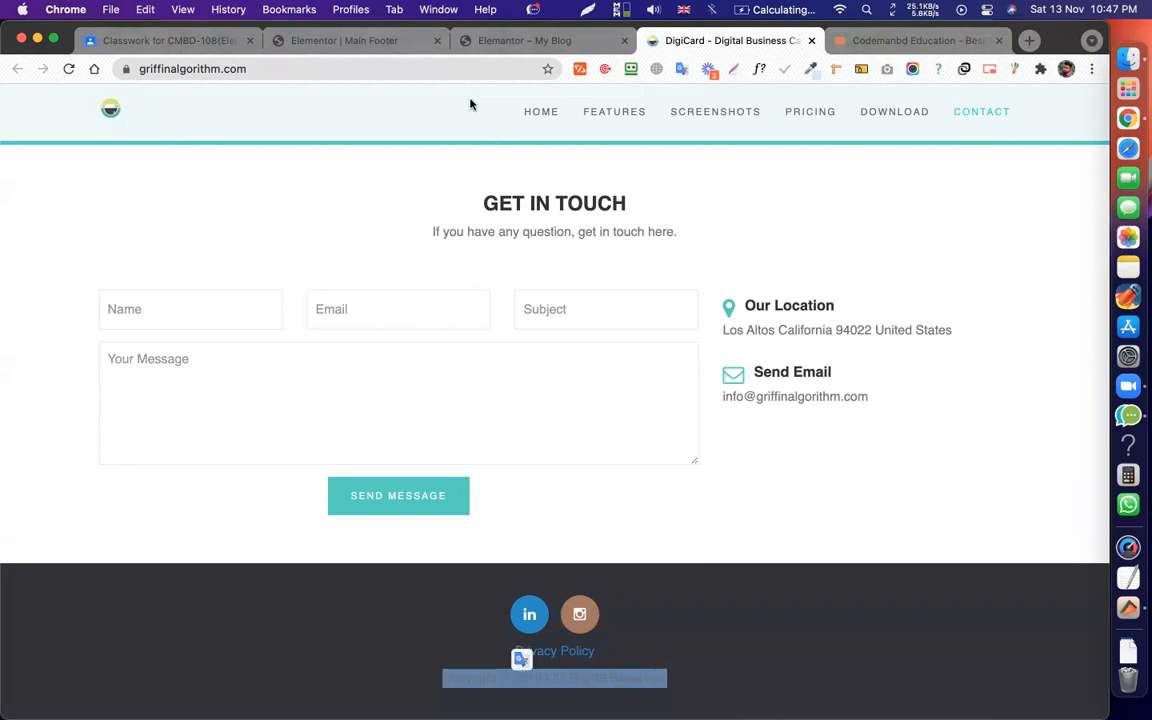
left_click(319, 40)
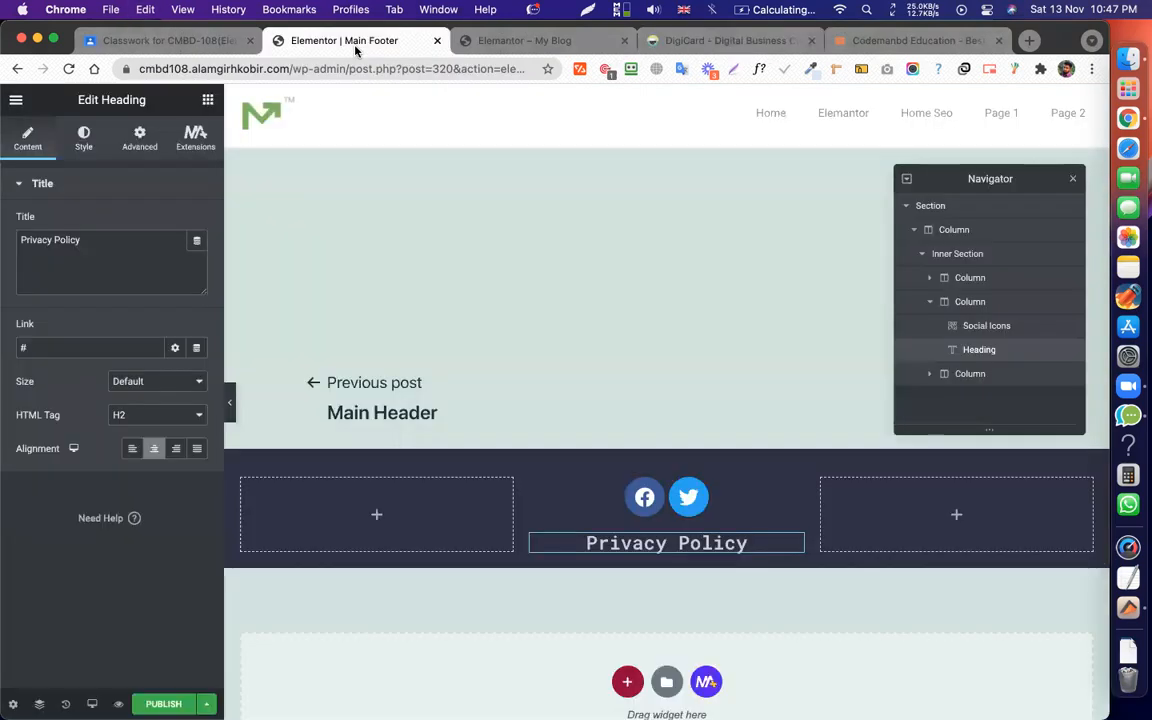
right_click(680, 545)
left_click(666, 413)
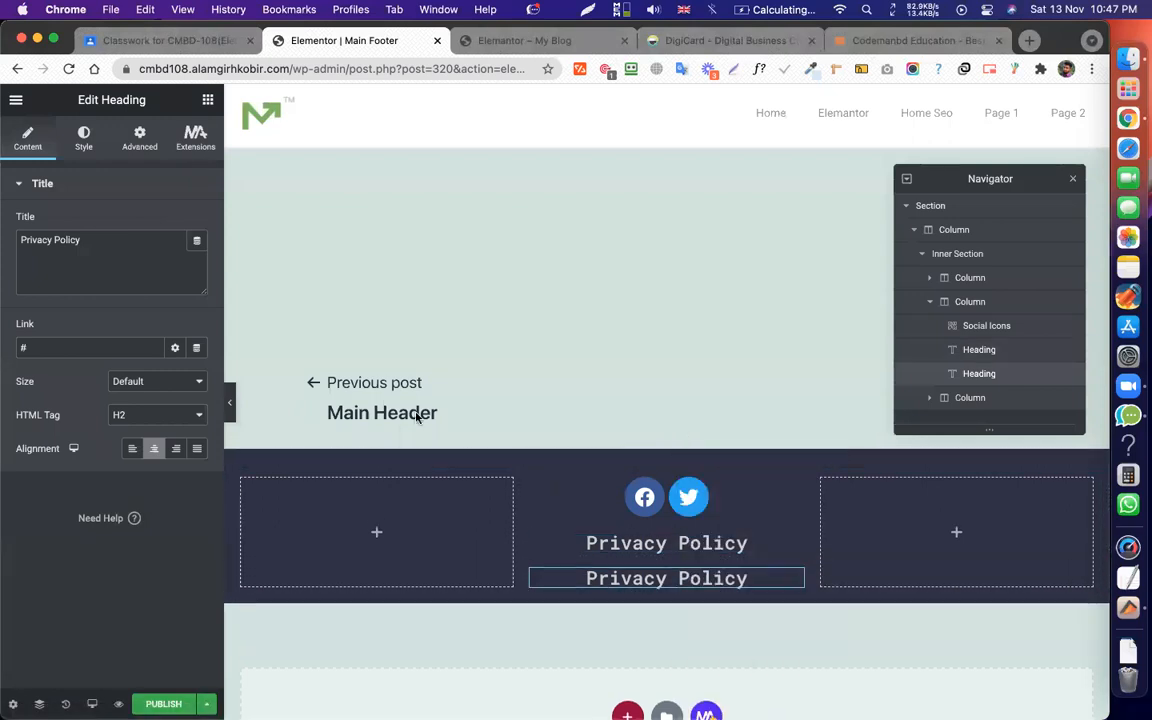
triple_click(96, 254)
key("ctrl+v")
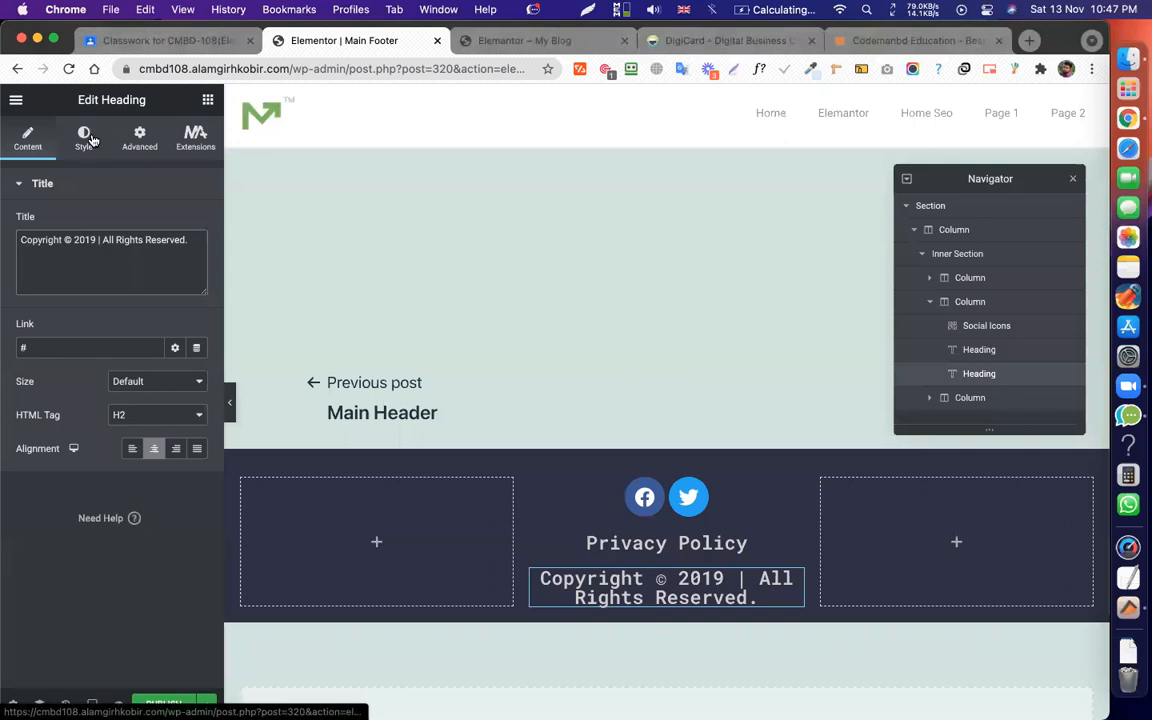
Set the copyright heading to 16 px and widen the middle column so it fits one line.
left_click(84, 138)
left_click(199, 257)
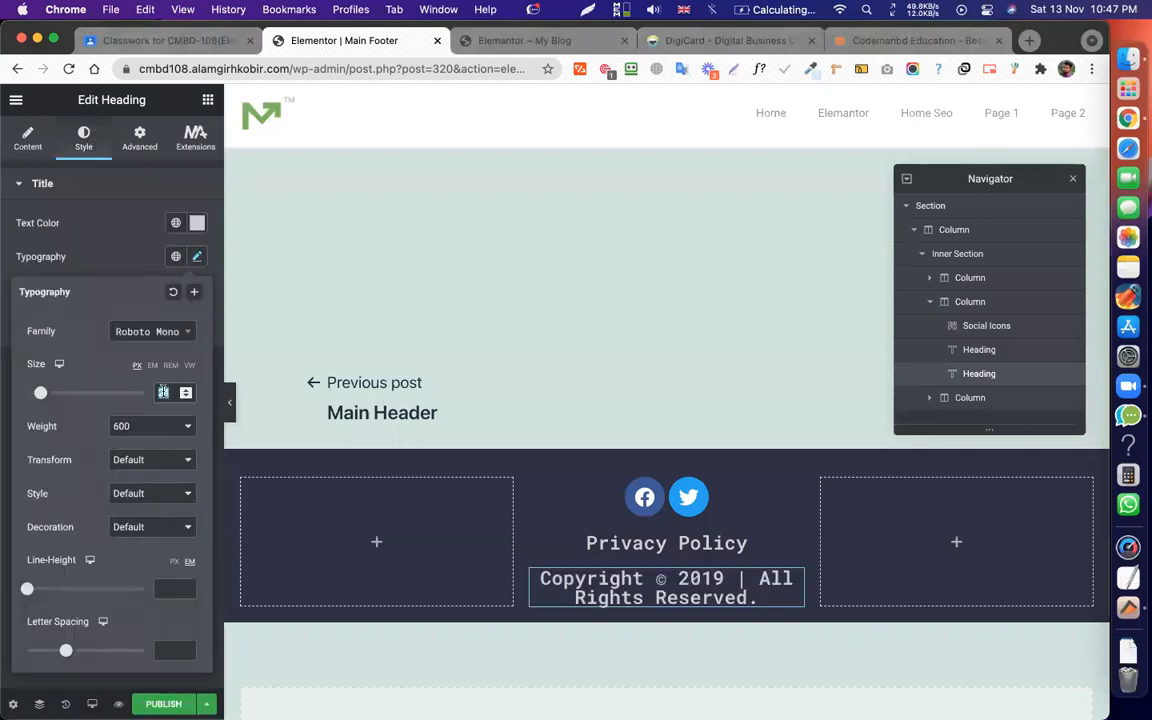
left_click(163, 392)
type("16")
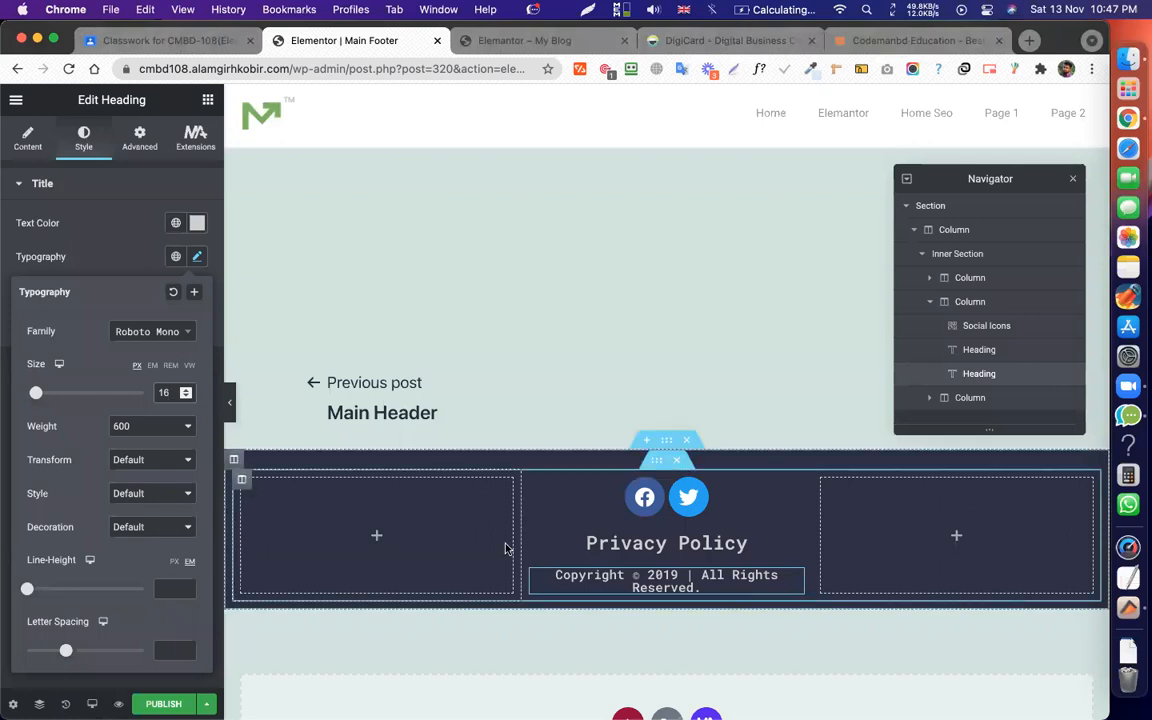
left_click_drag(522, 543, 494, 548)
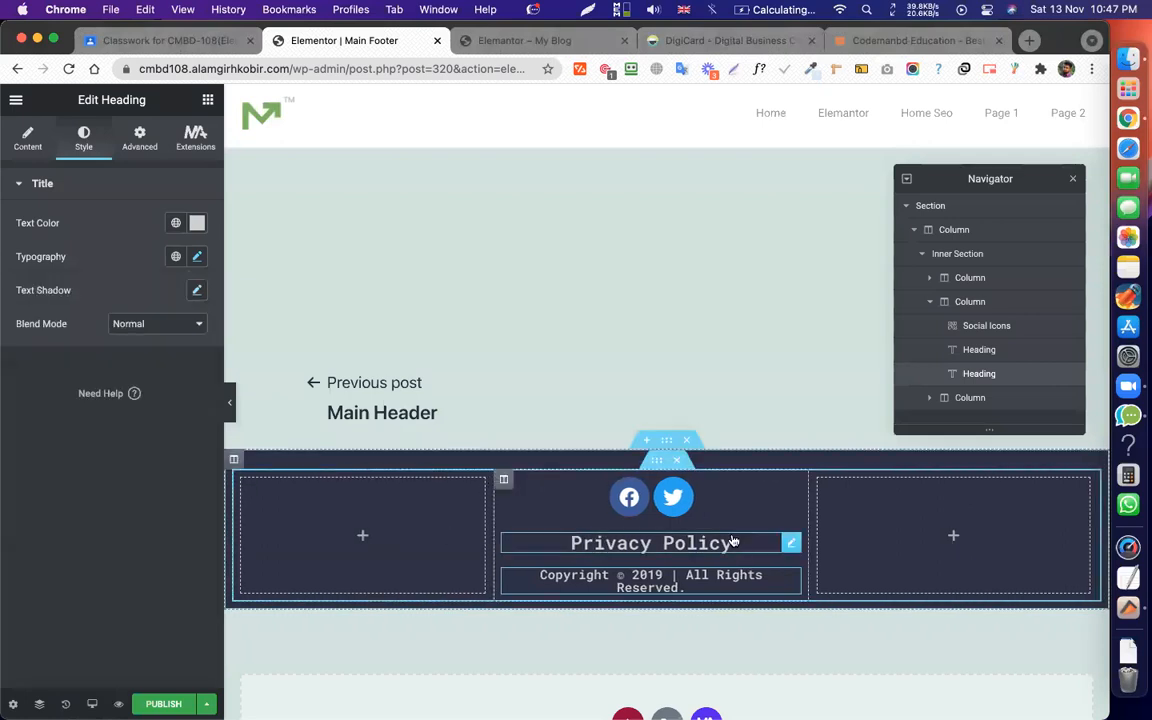
left_click_drag(812, 520, 847, 520)
Set both the right and left footer columns to a width of 30.
left_click(503, 480)
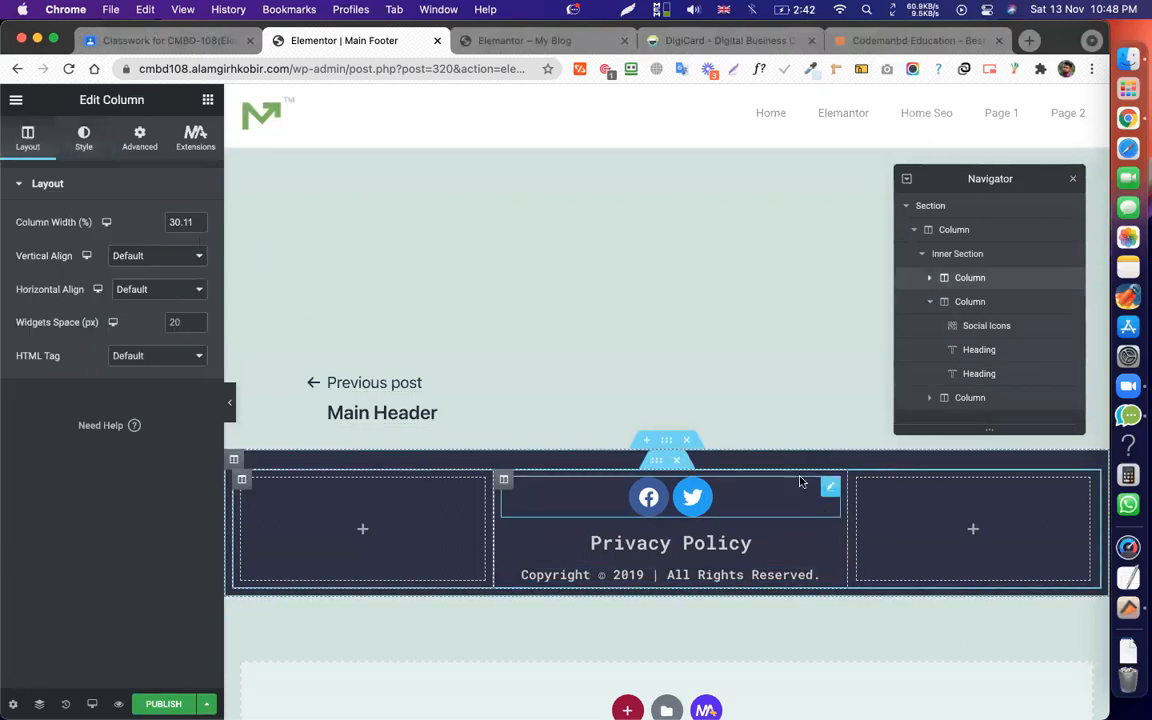
left_click(859, 481)
double_click(182, 222)
type("30")
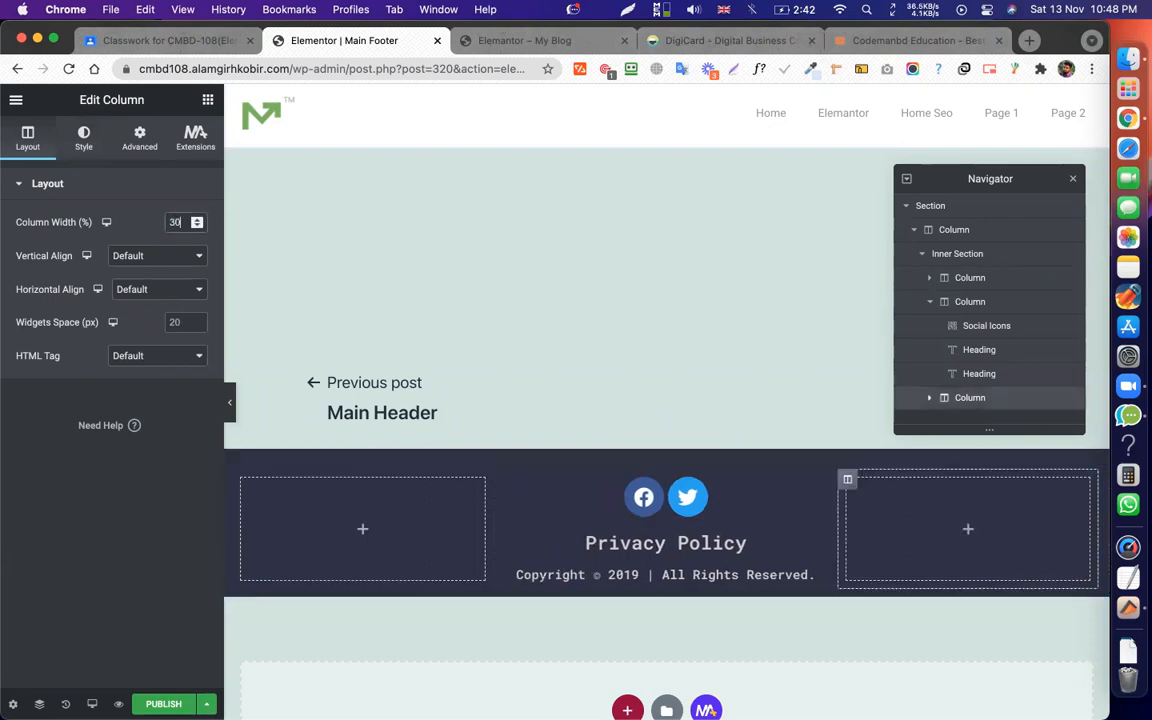
left_click(241, 480)
double_click(172, 222)
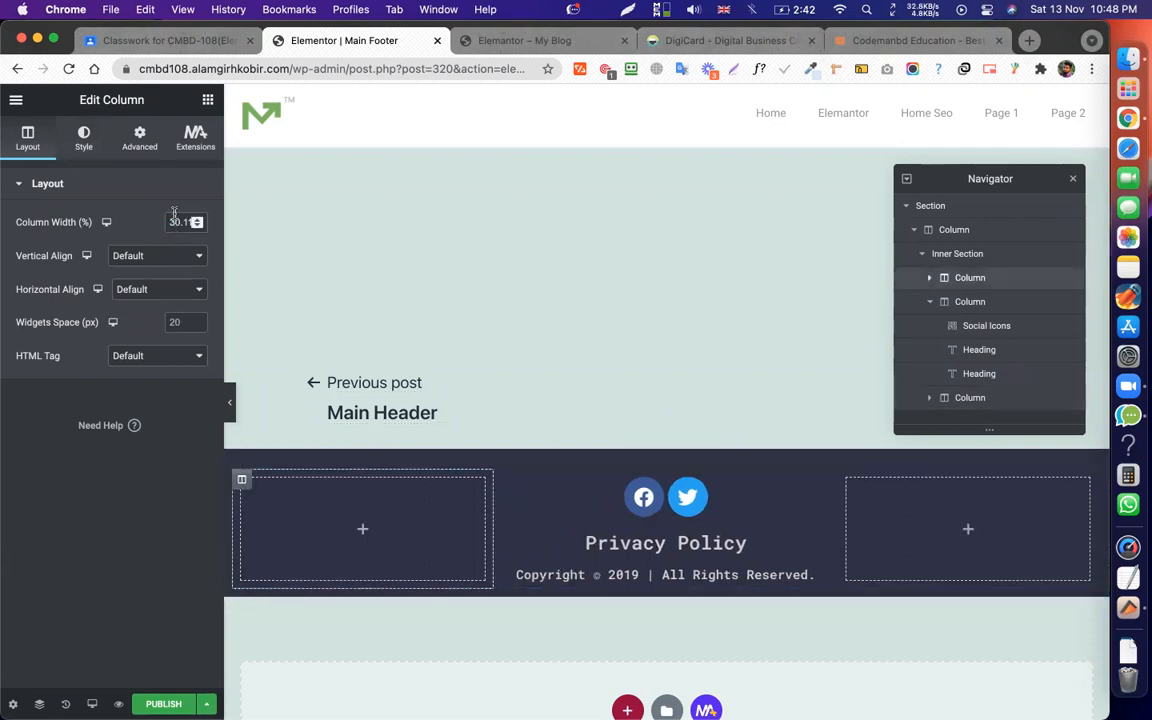
type("30")
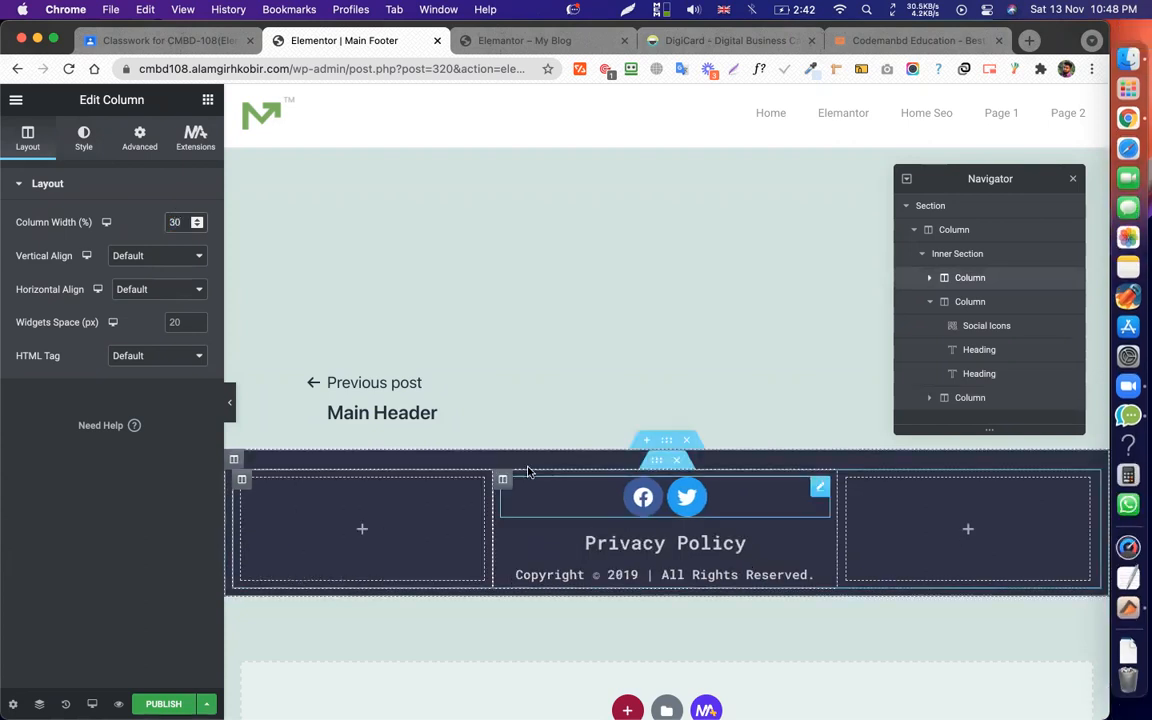
scroll(718, 570, "down", 1)
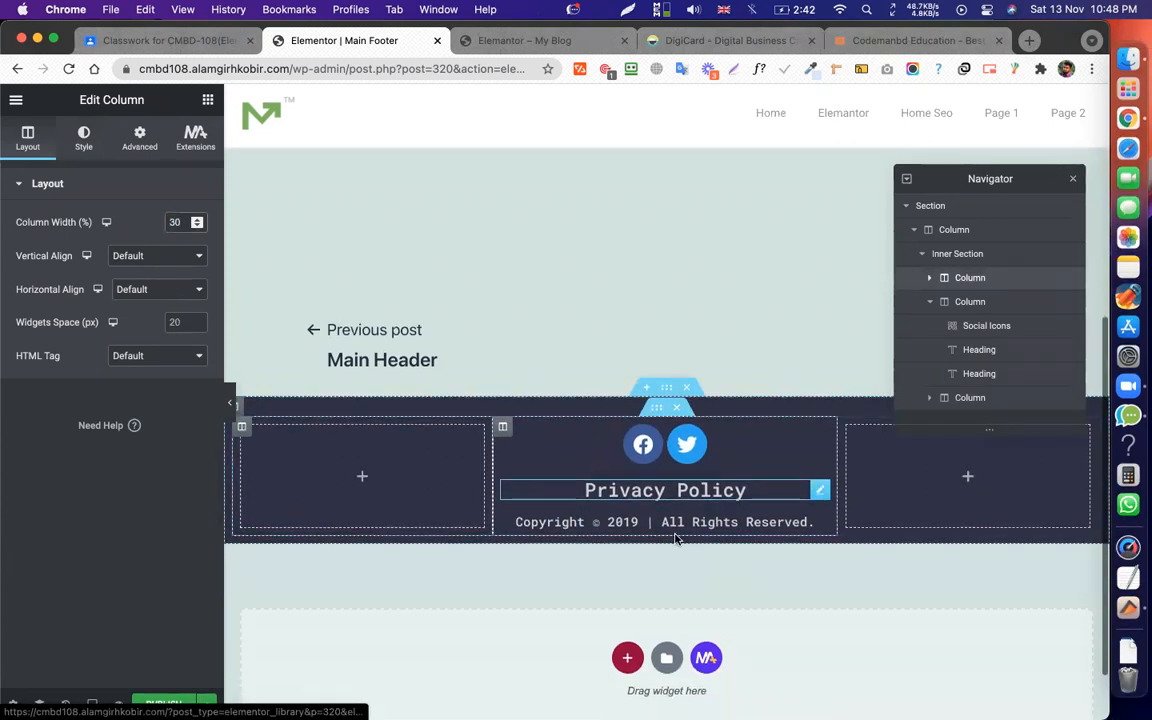
Unlink the section padding, set 20 top and 50 bottom, and publish the template.
left_click(668, 389)
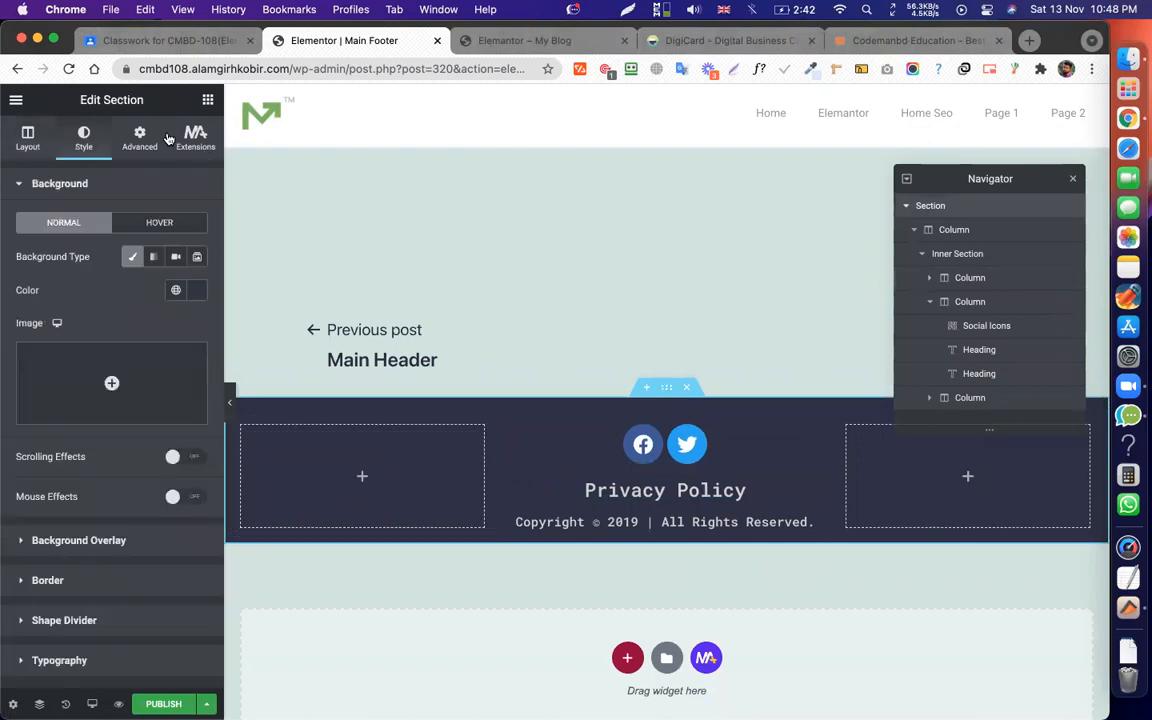
left_click(140, 138)
left_click(189, 327)
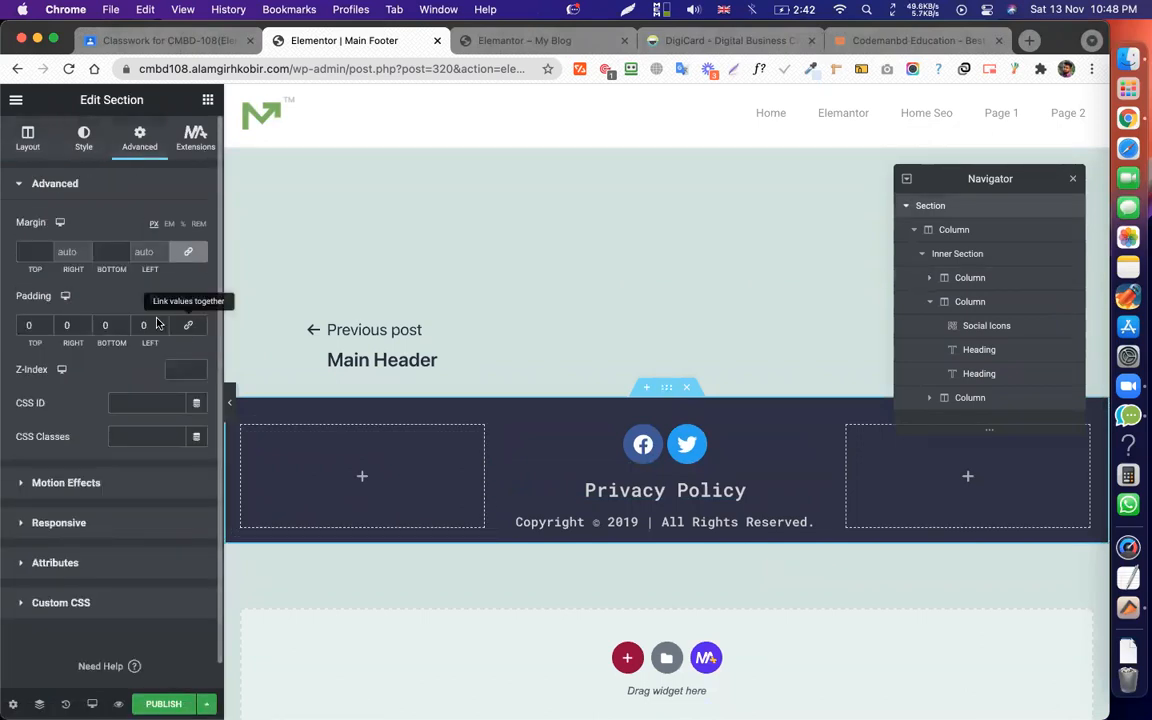
left_click(105, 325)
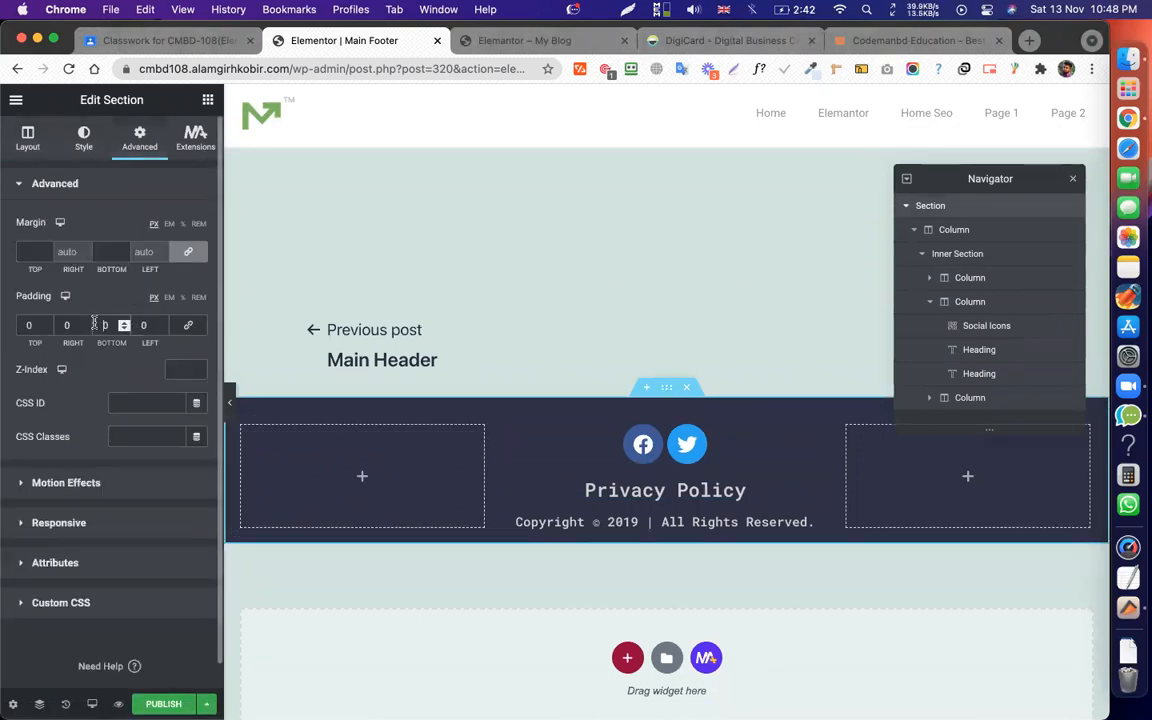
type("60")
key("BackSpace")
type("5")
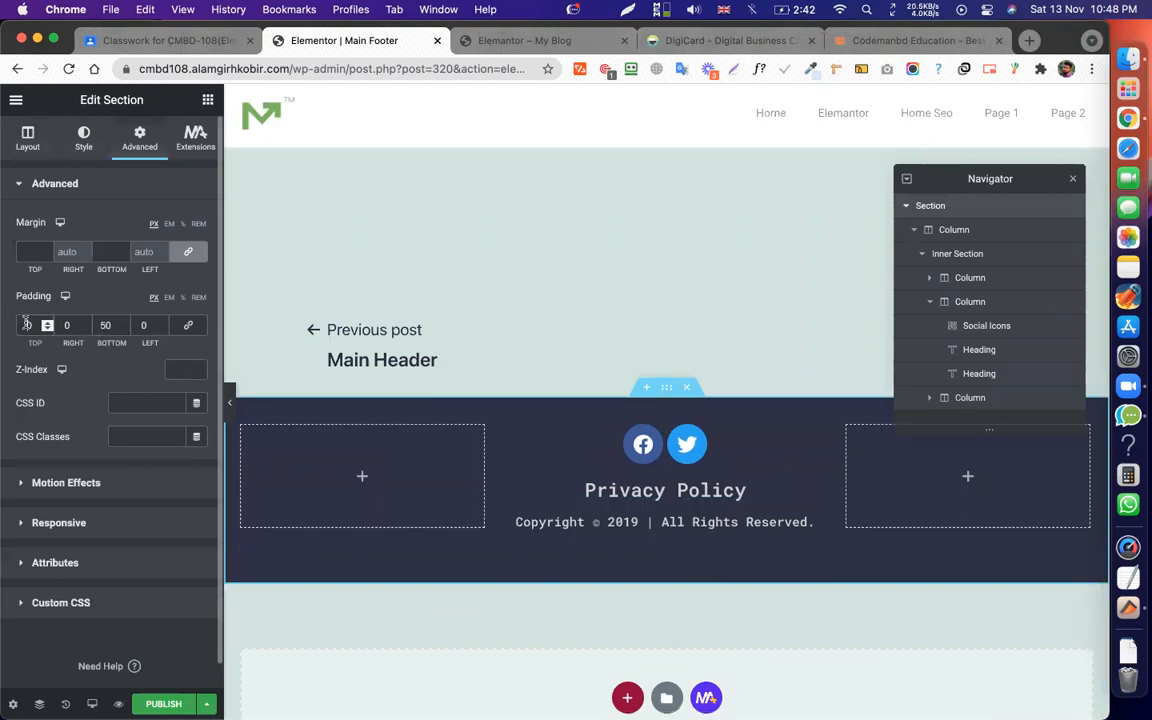
type("2")
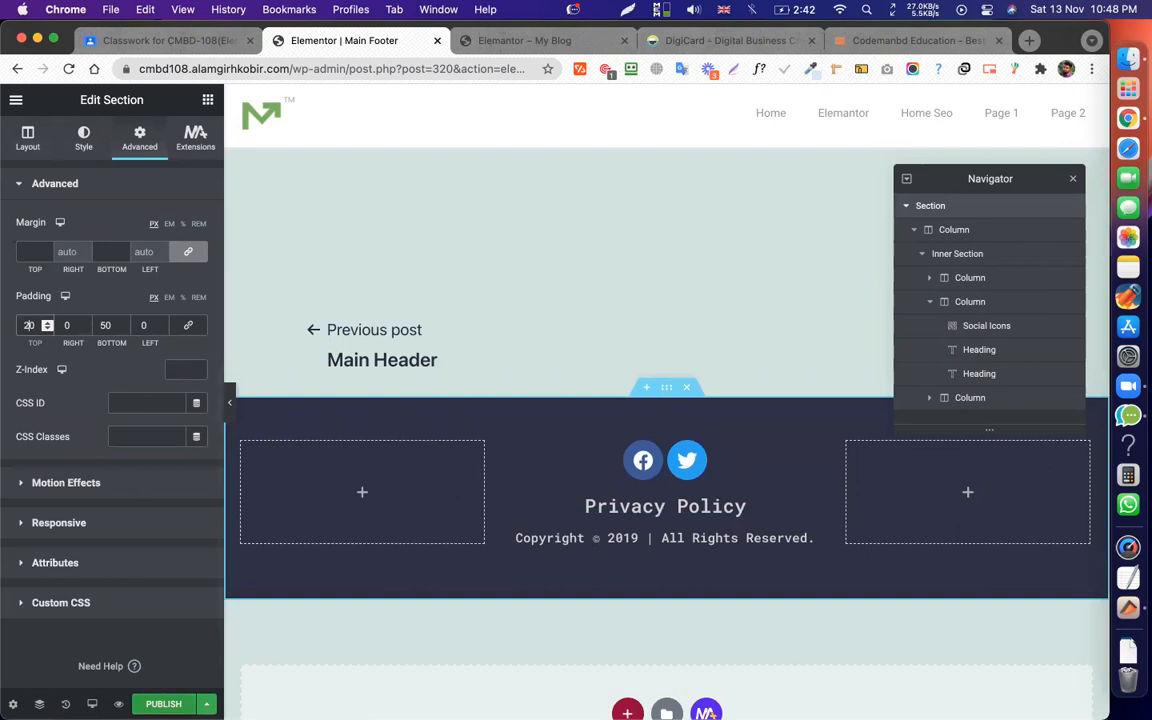
key("super+s")
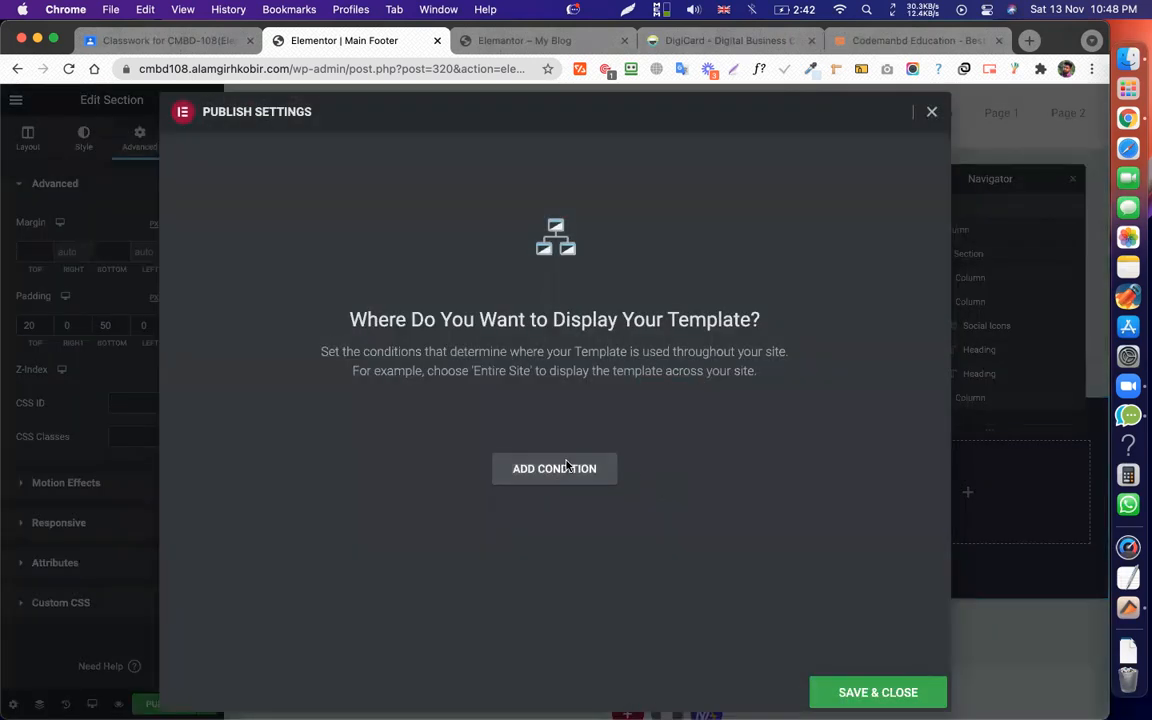
Add an Include / Entire Site display condition, save and close, then view the live site.
left_click(597, 467)
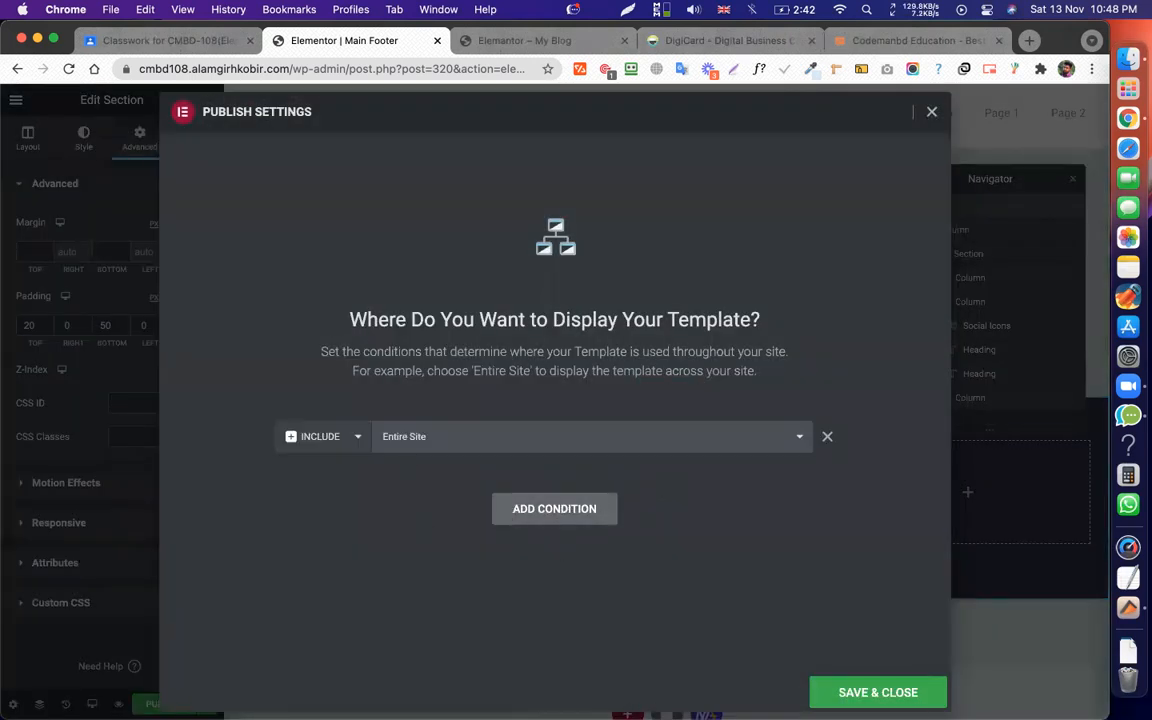
left_click(880, 693)
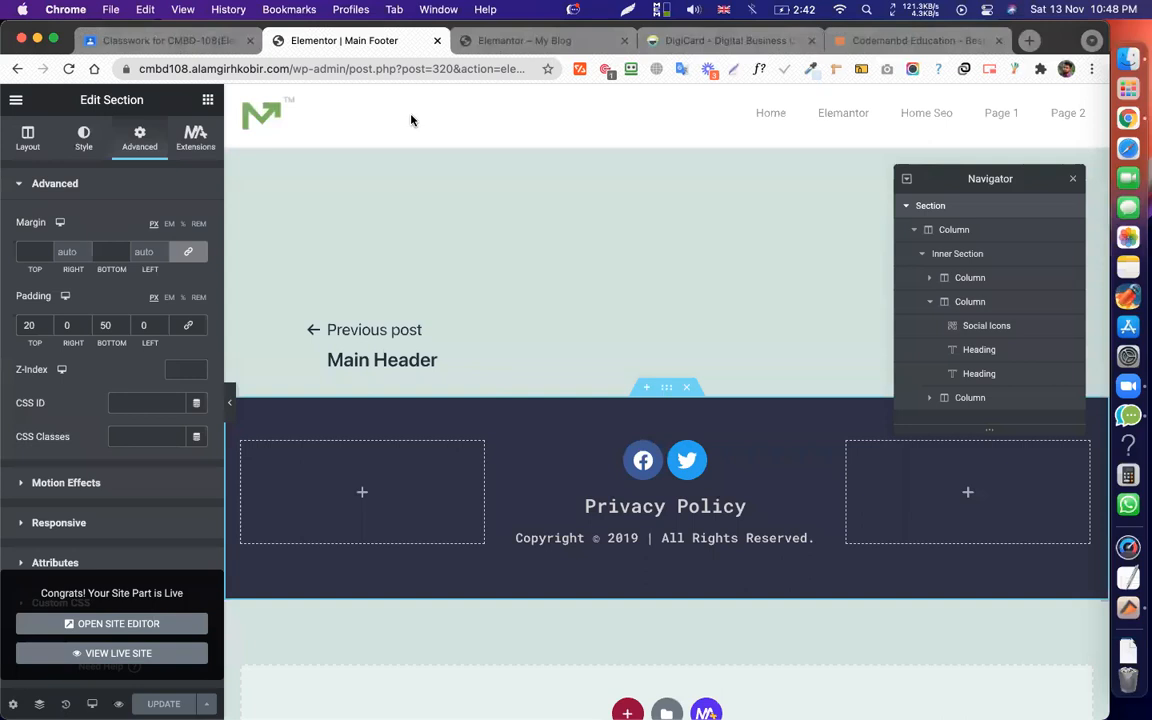
left_click(495, 45)
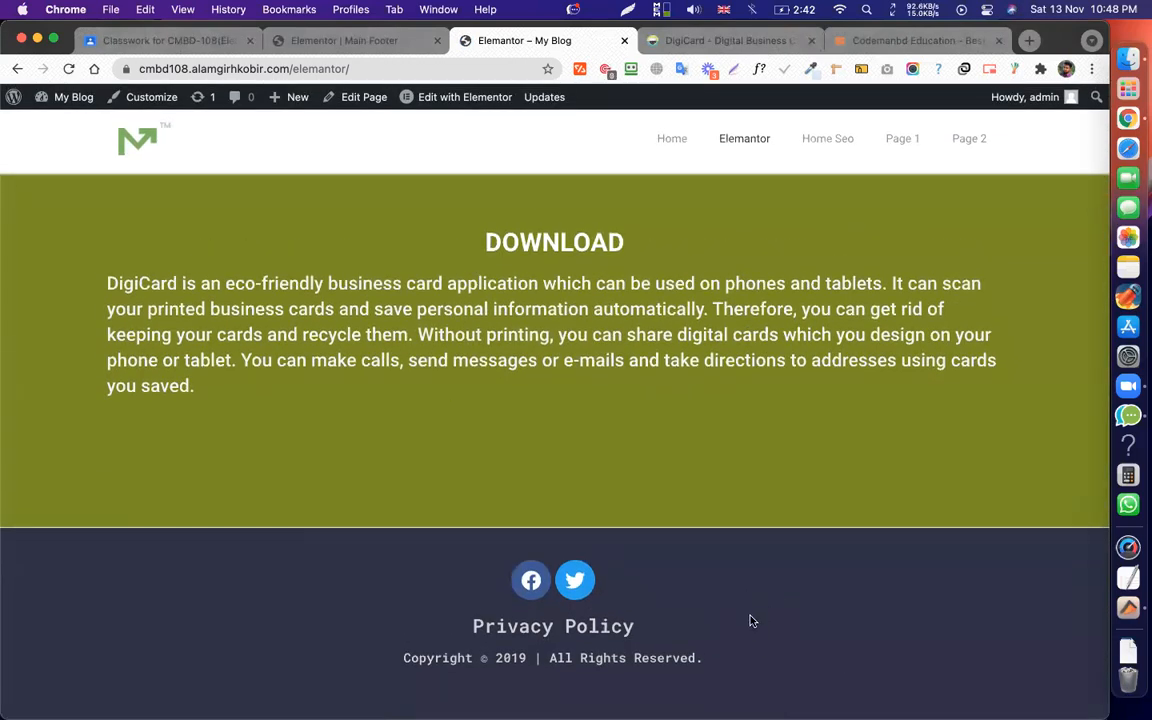
Check the new footer on the live site and open the Main Footer template's own page via View Page.
scroll(745, 598, "up", 15)
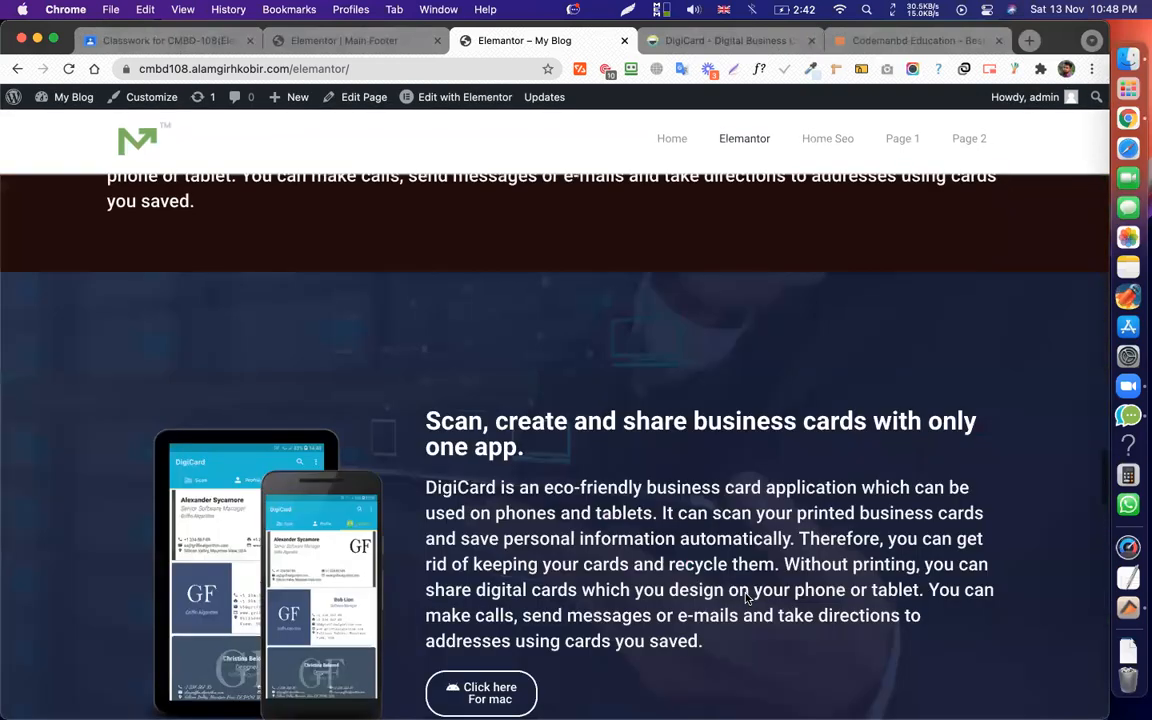
scroll(873, 407, "up", 10)
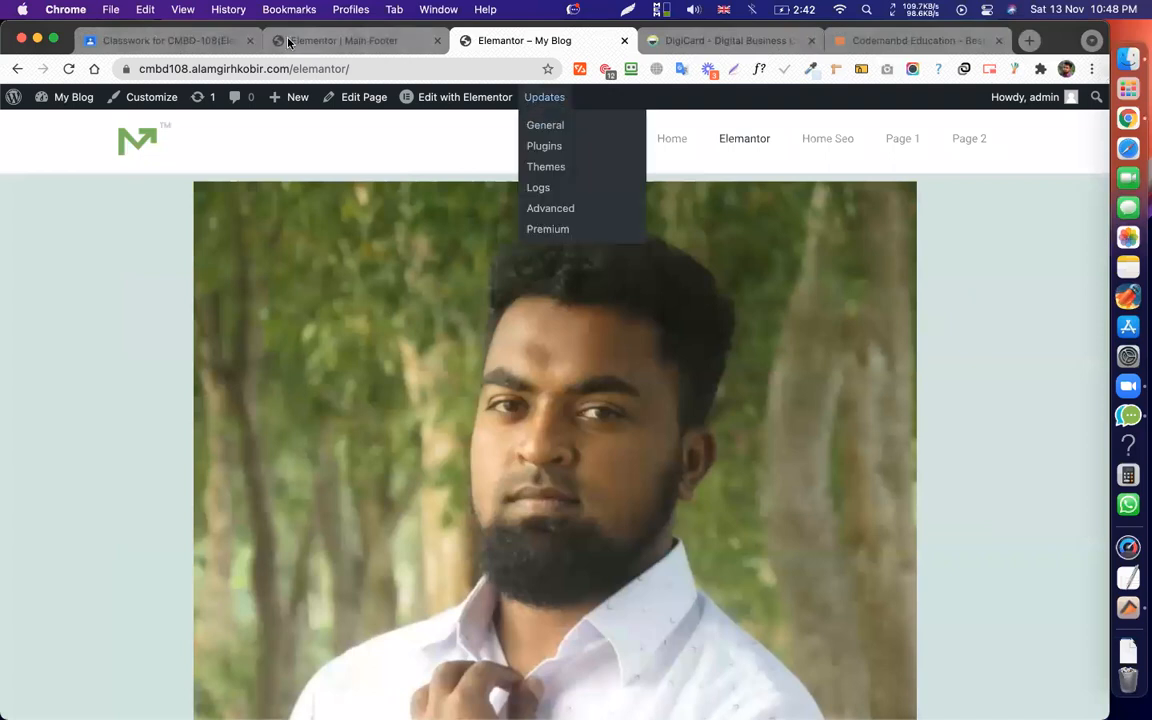
left_click(320, 40)
left_click(15, 100)
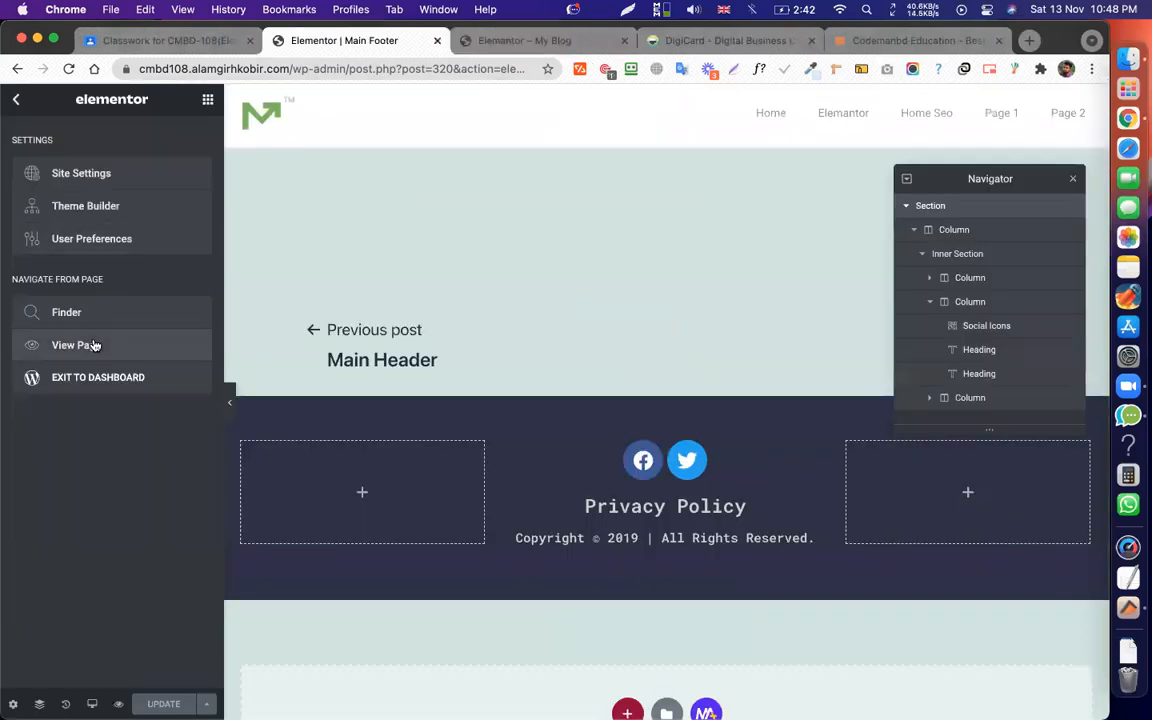
left_click(92, 343)
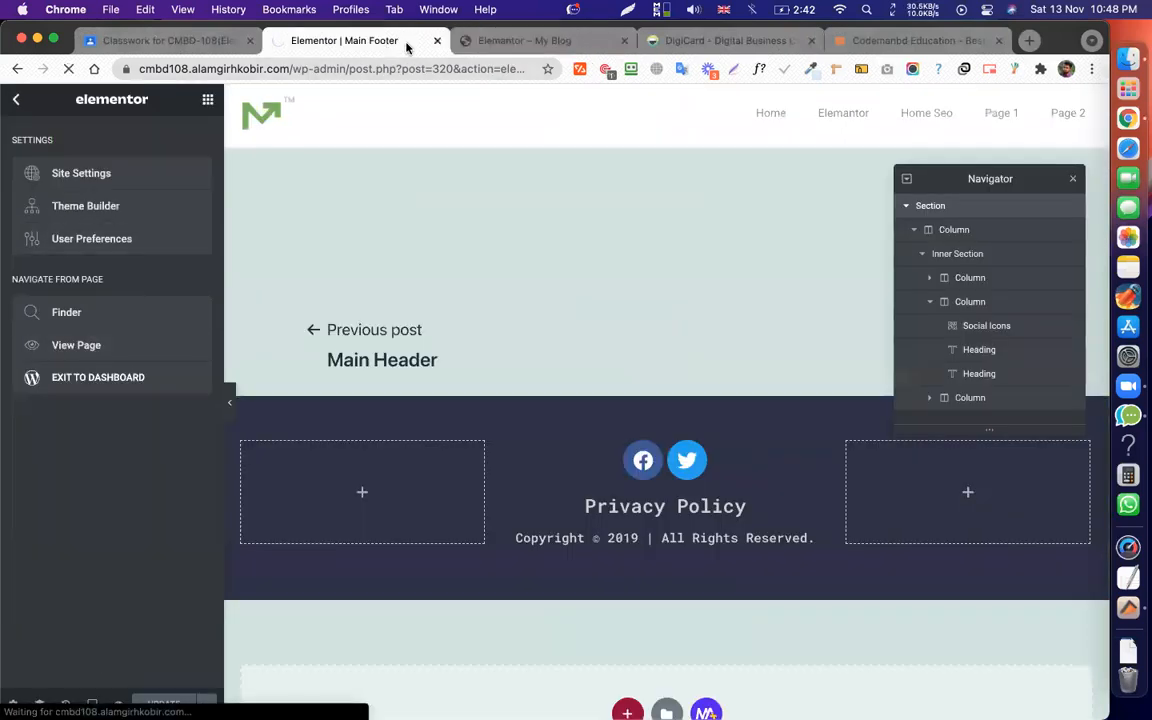
left_click(517, 40)
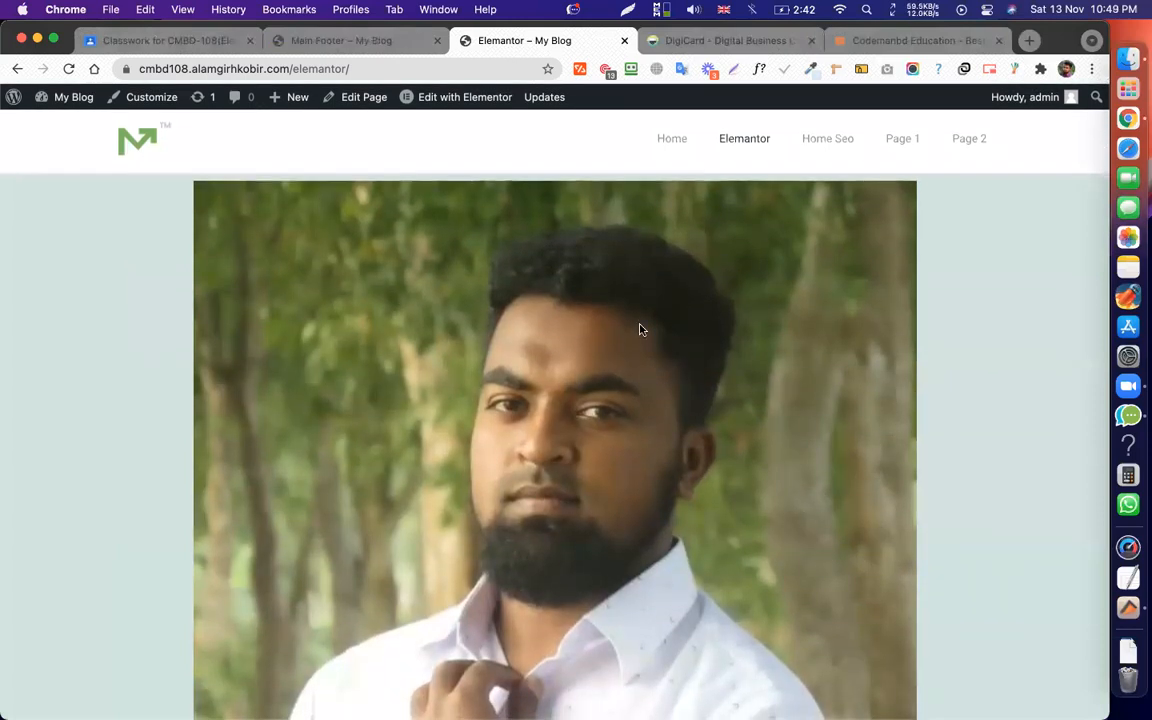
scroll(640, 328, "down", 20)
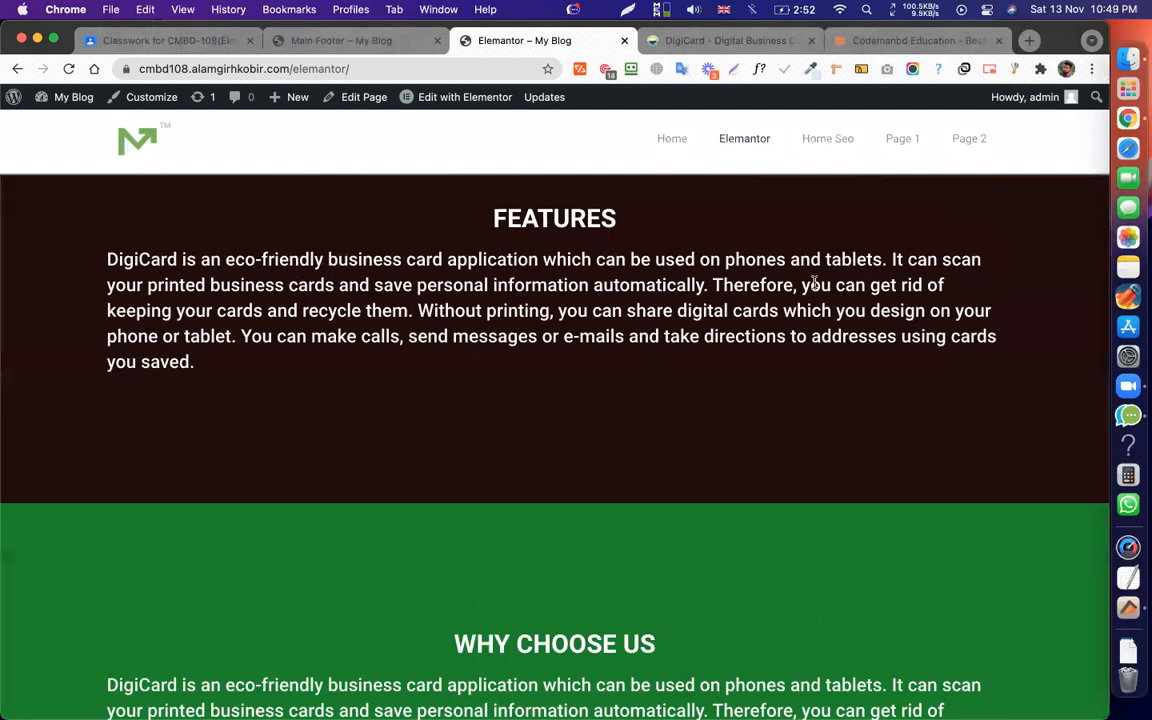
scroll(813, 280, "up", 20)
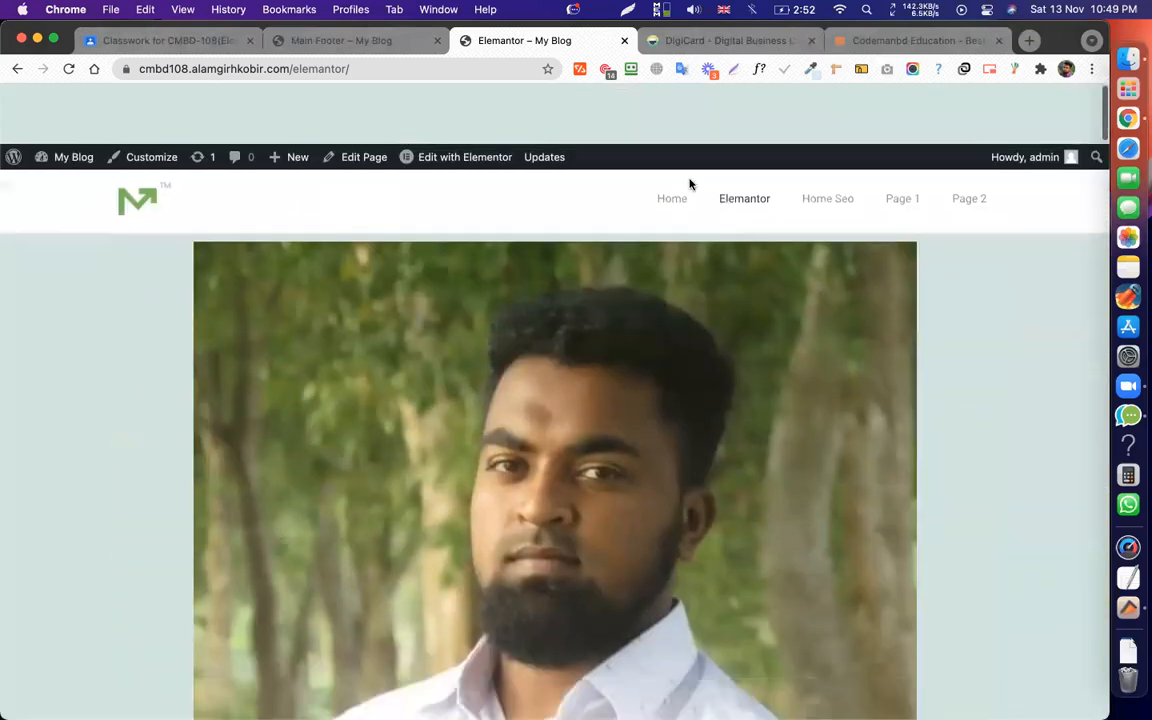
left_click(318, 41)
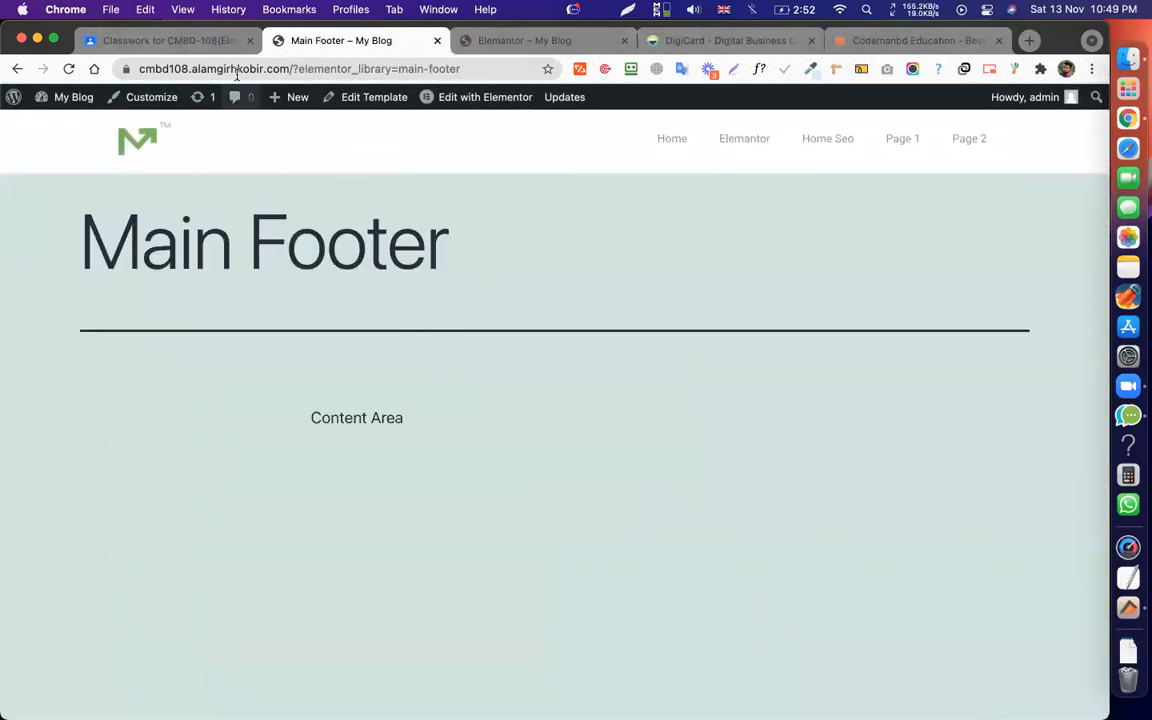
From Theme Builder's Header list, create a new Header template named 'Ele Header'.
left_click(50, 123)
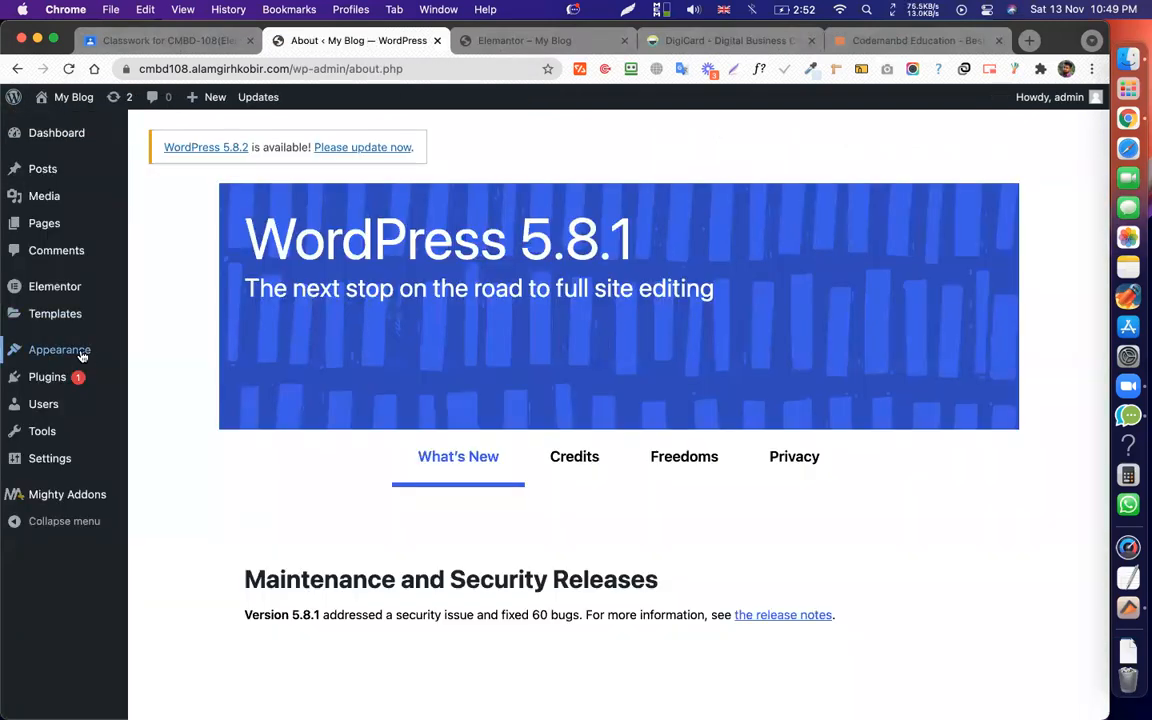
mouse_move(63, 320)
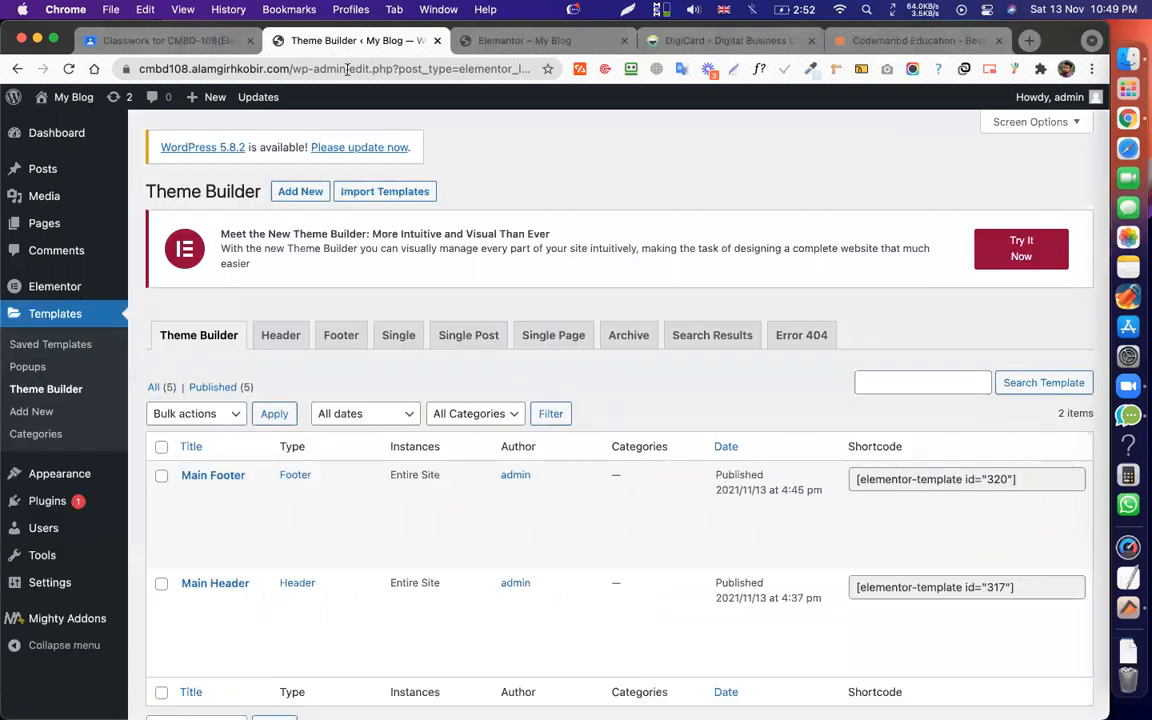
left_click(266, 337)
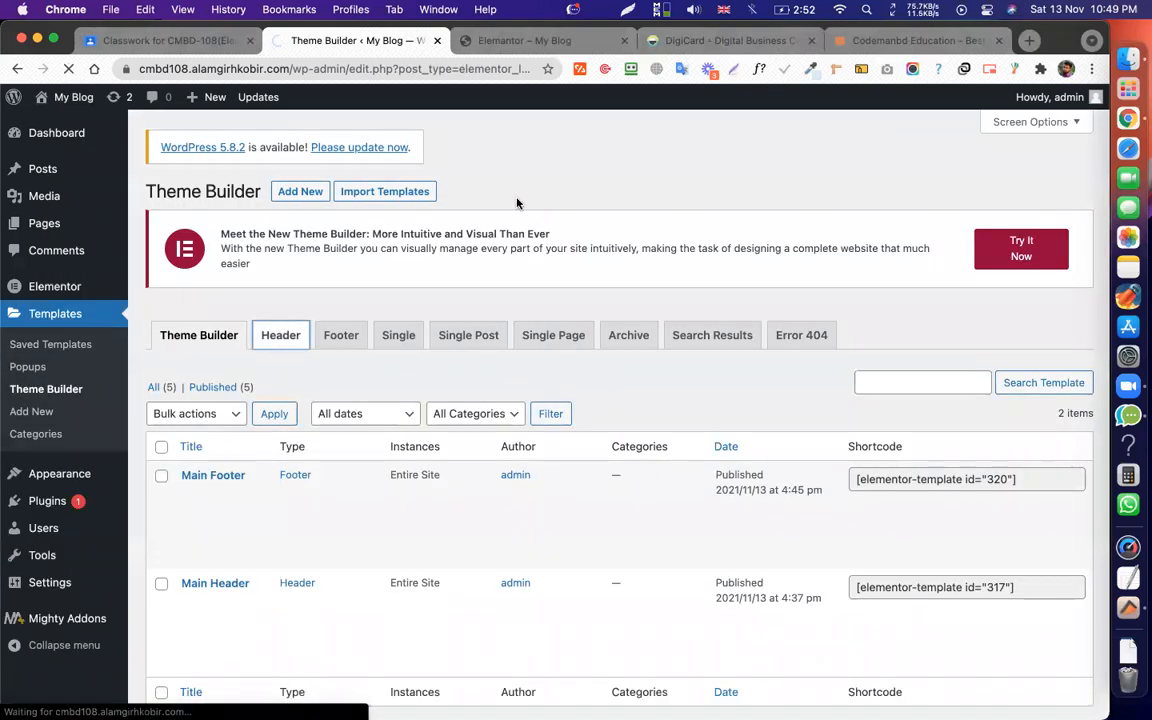
left_click(281, 198)
left_click(695, 476)
type("Ele Header")
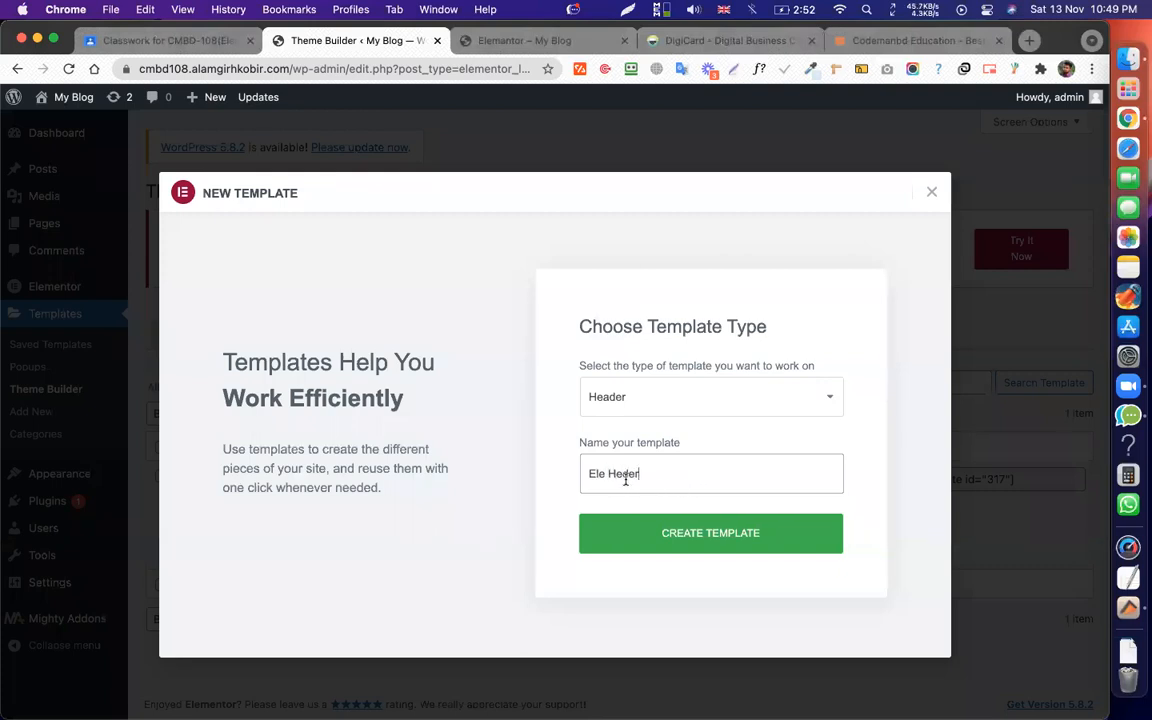
left_click(676, 537)
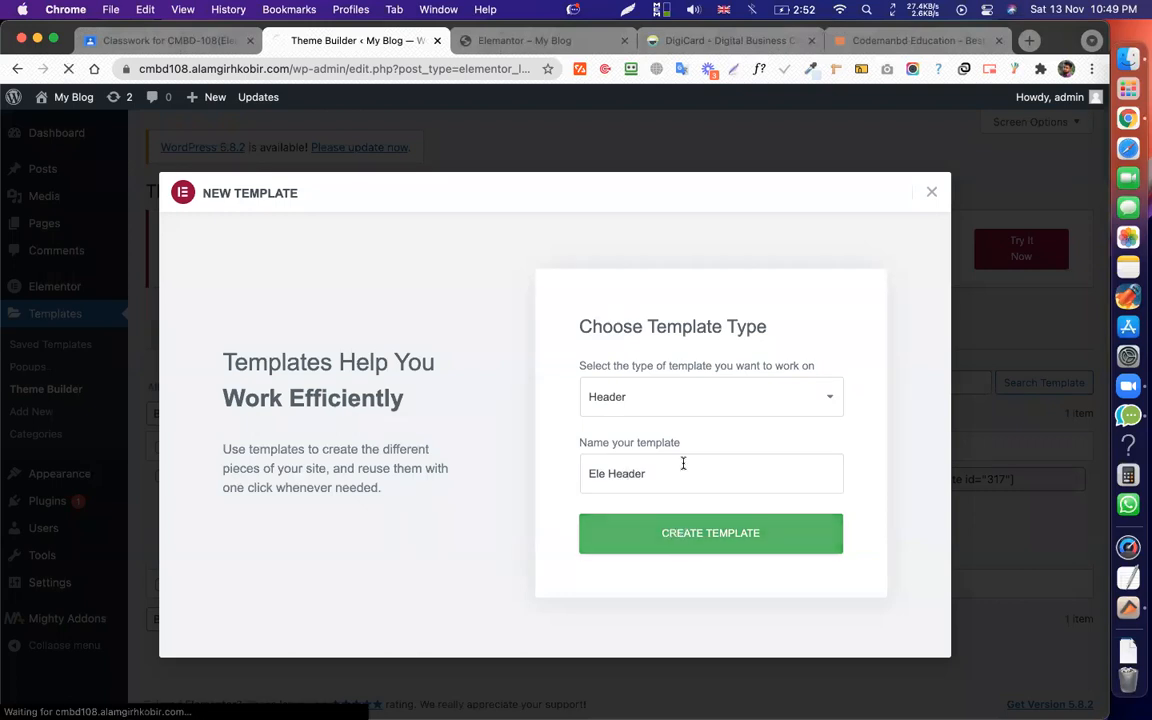
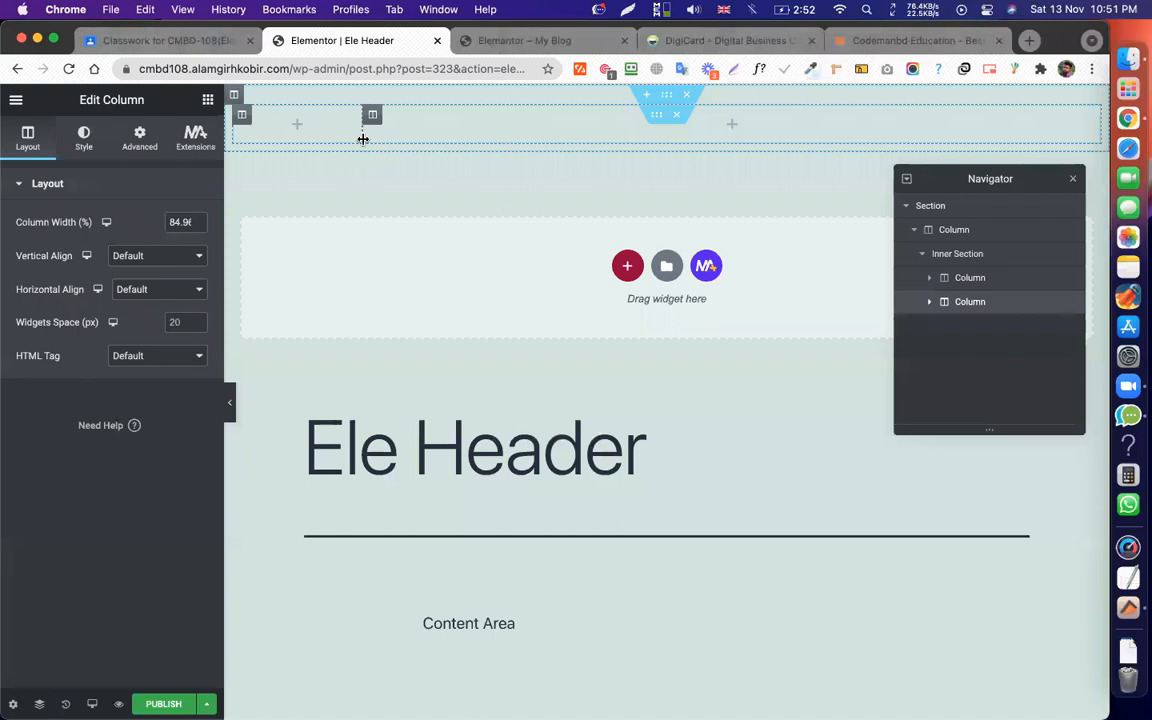
Compare with the live blog page, then add a single-column section and delete the empty extra one.
left_click(527, 41)
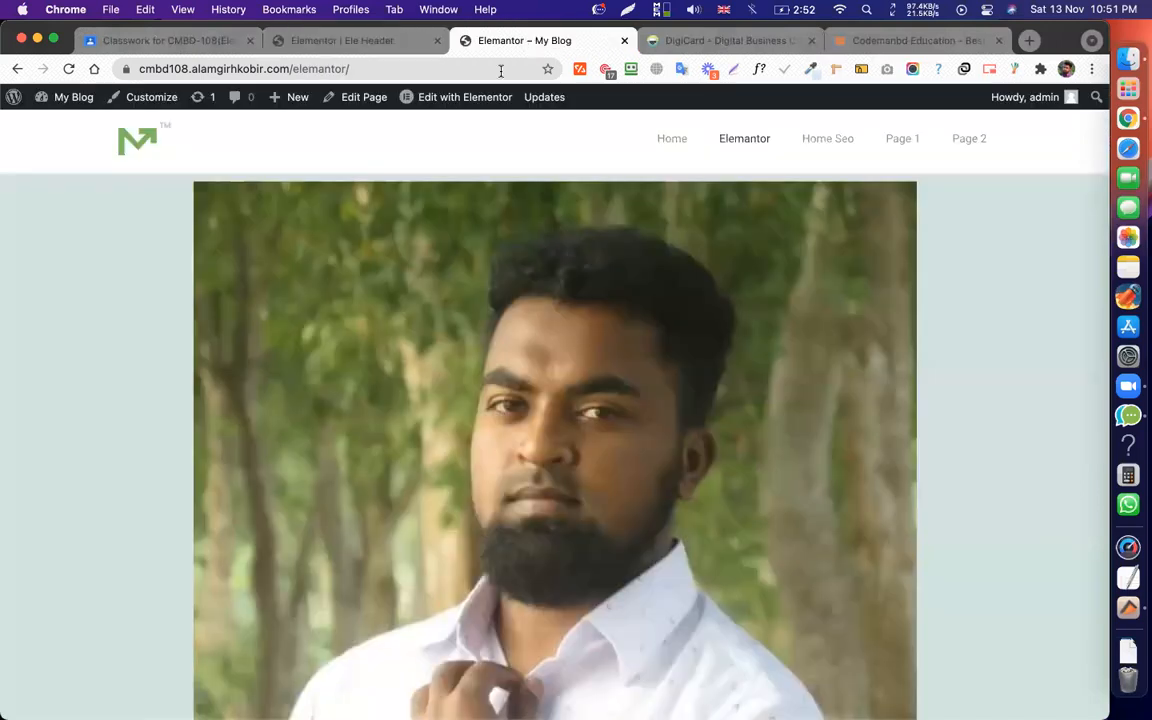
left_click(325, 41)
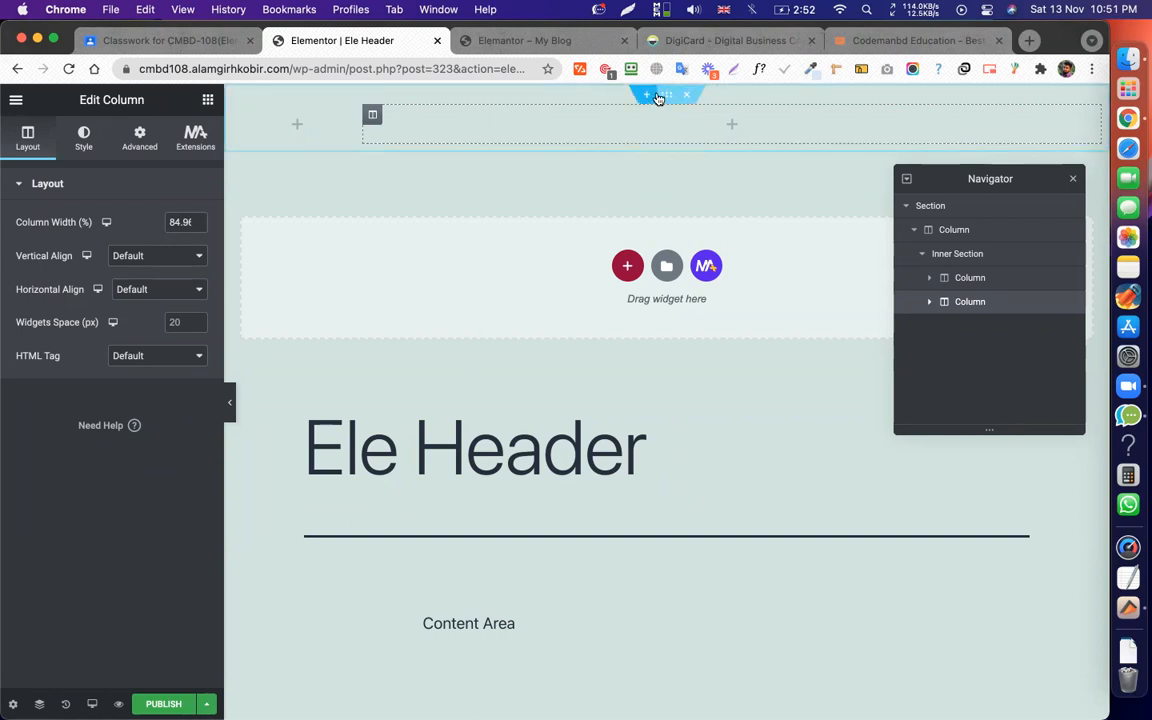
left_click(627, 265)
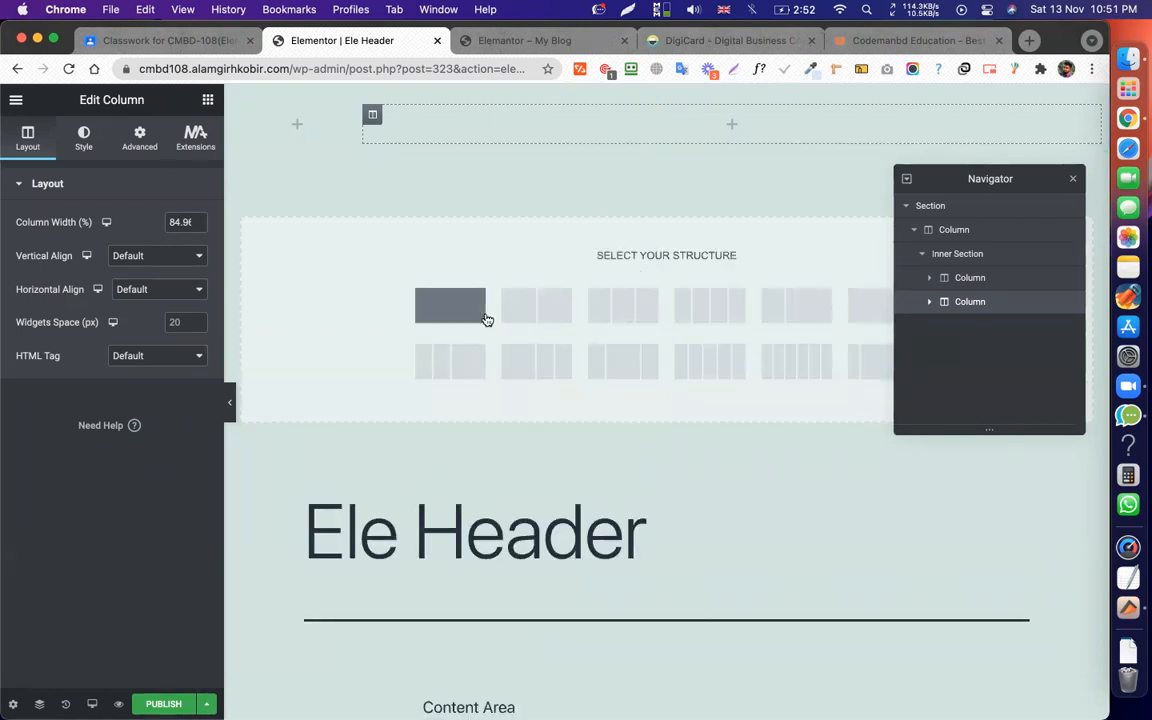
left_click(480, 314)
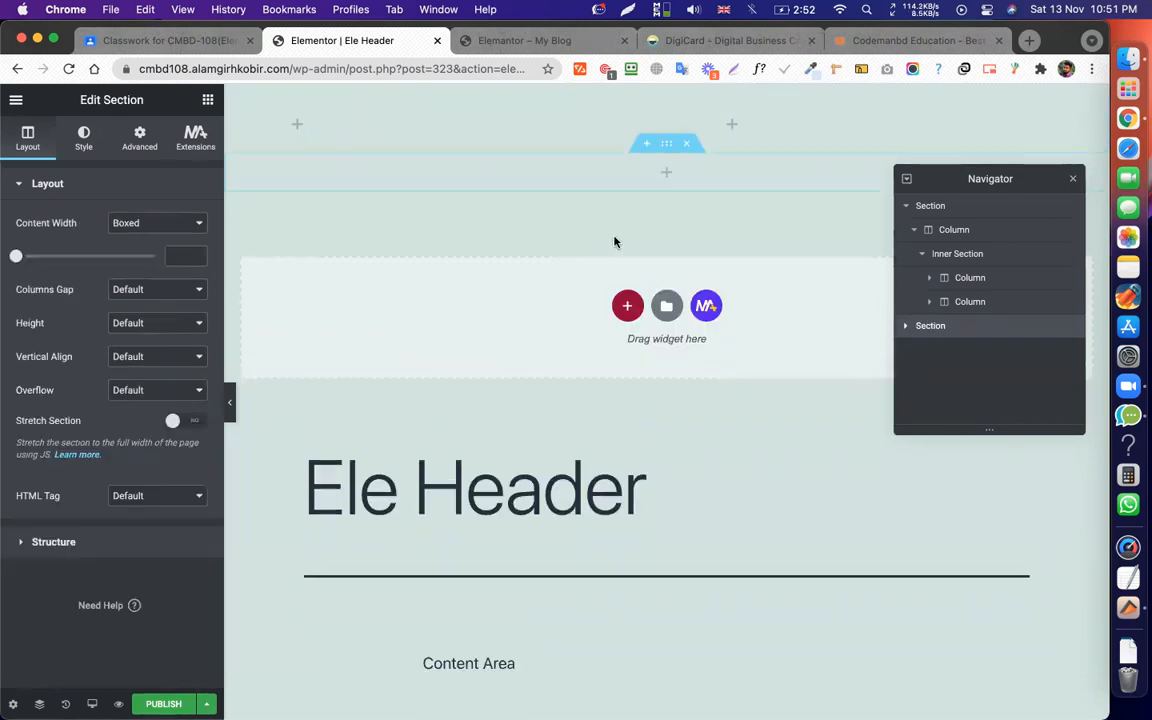
left_click(689, 152)
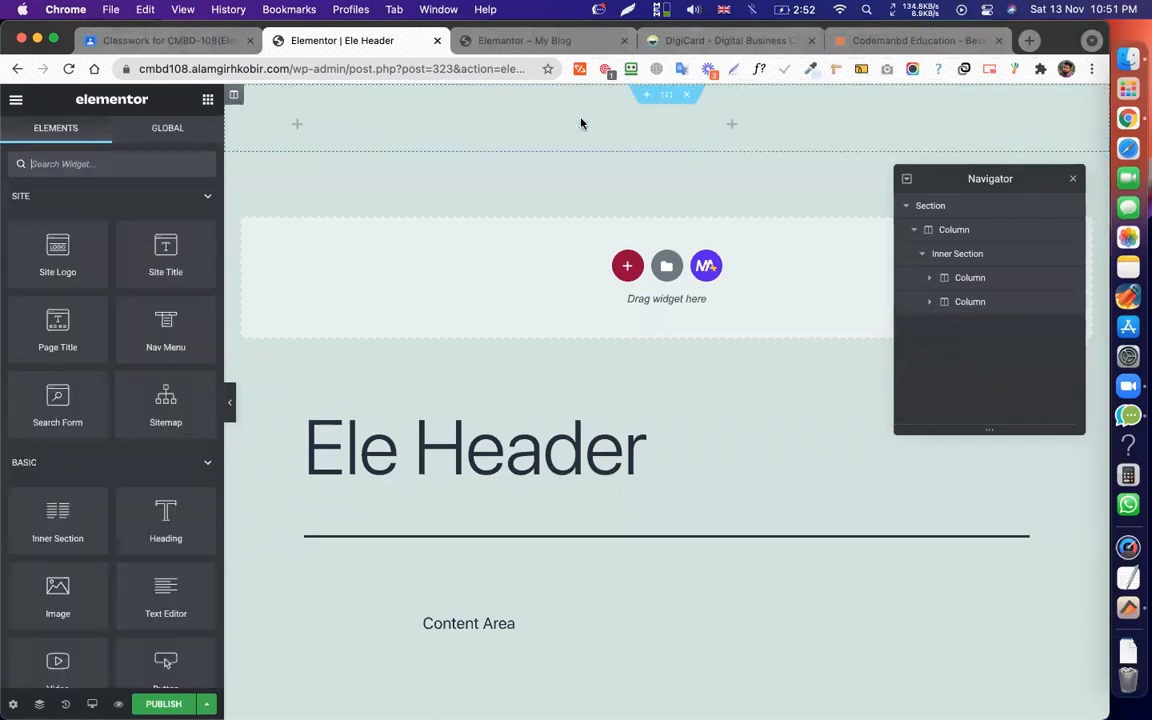
Drag in an Image widget, copy and delete it, then paste it into the left inner column.
scroll(56, 515, "down", 3)
left_click_drag(56, 527, 293, 115)
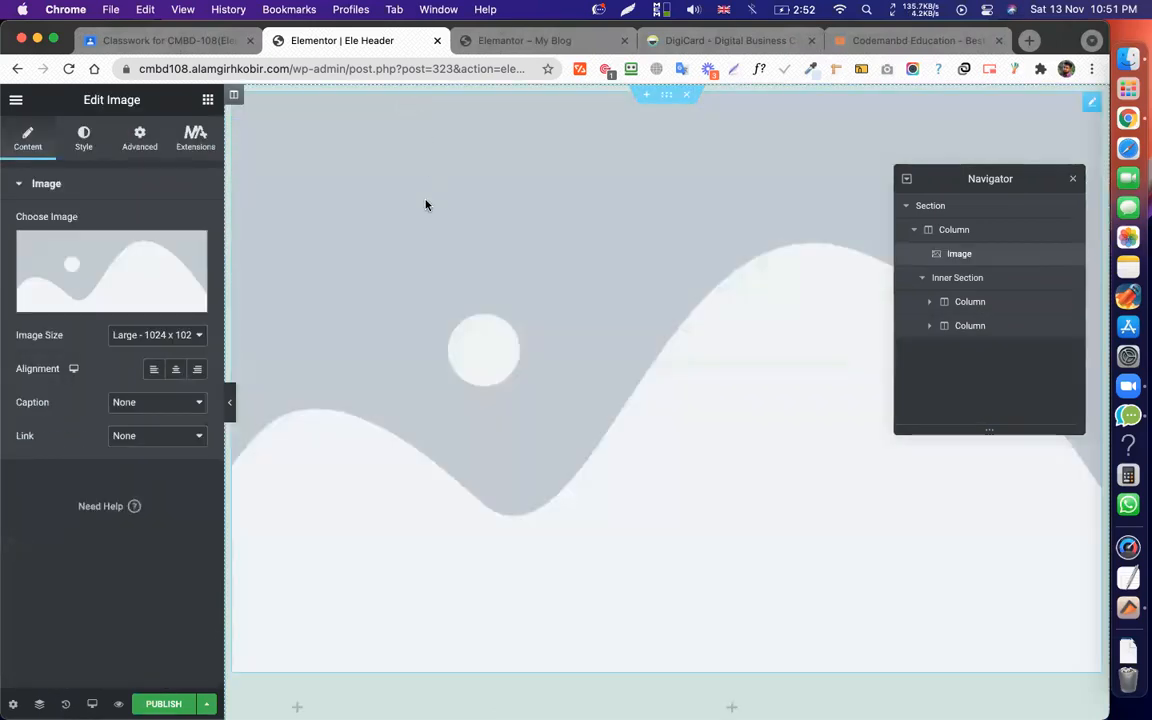
right_click(425, 203)
left_click(465, 268)
right_click(465, 266)
left_click(520, 489)
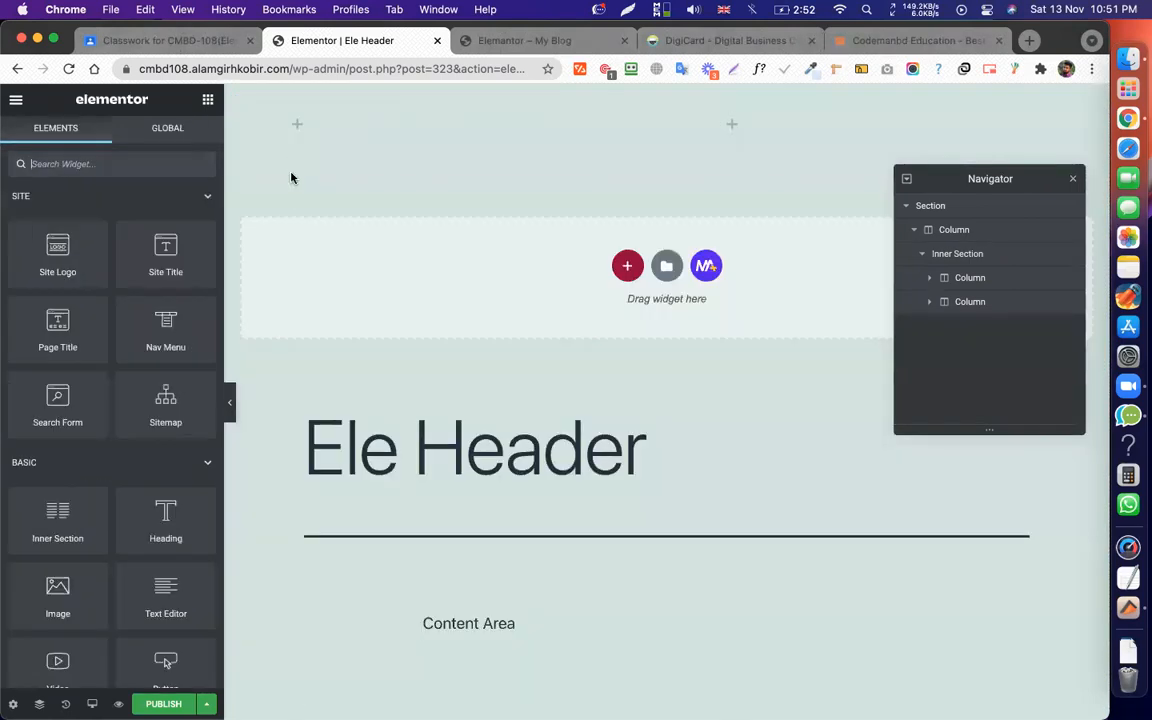
right_click(291, 131)
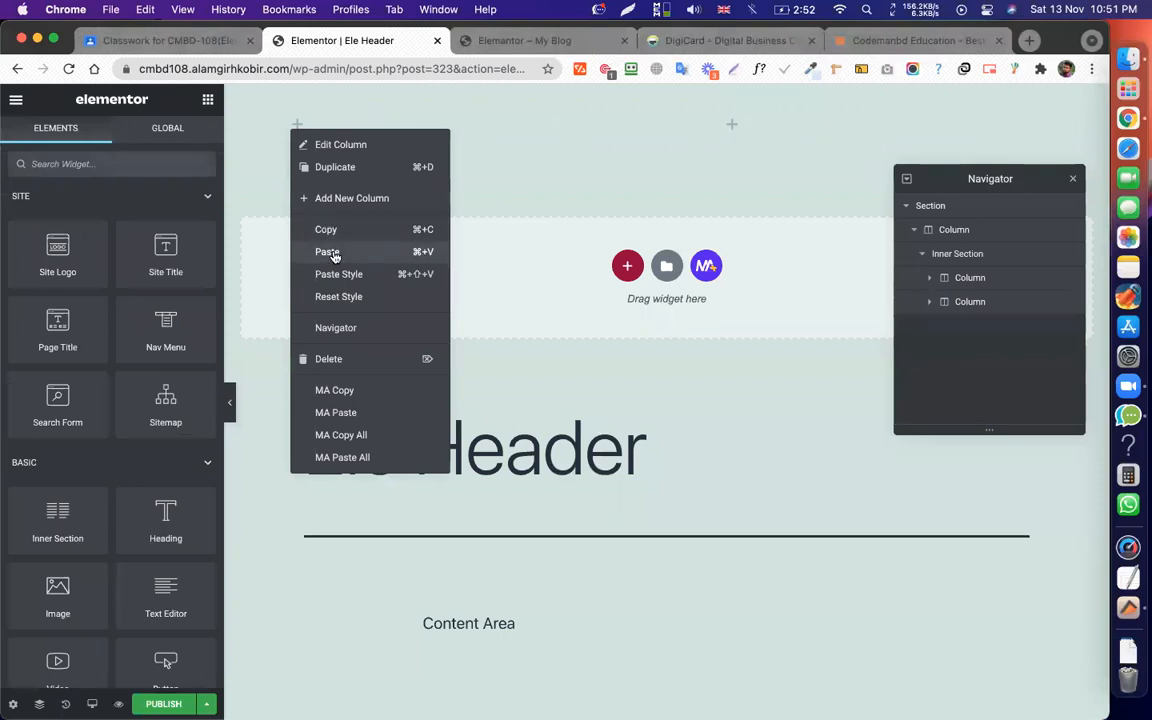
left_click(333, 256)
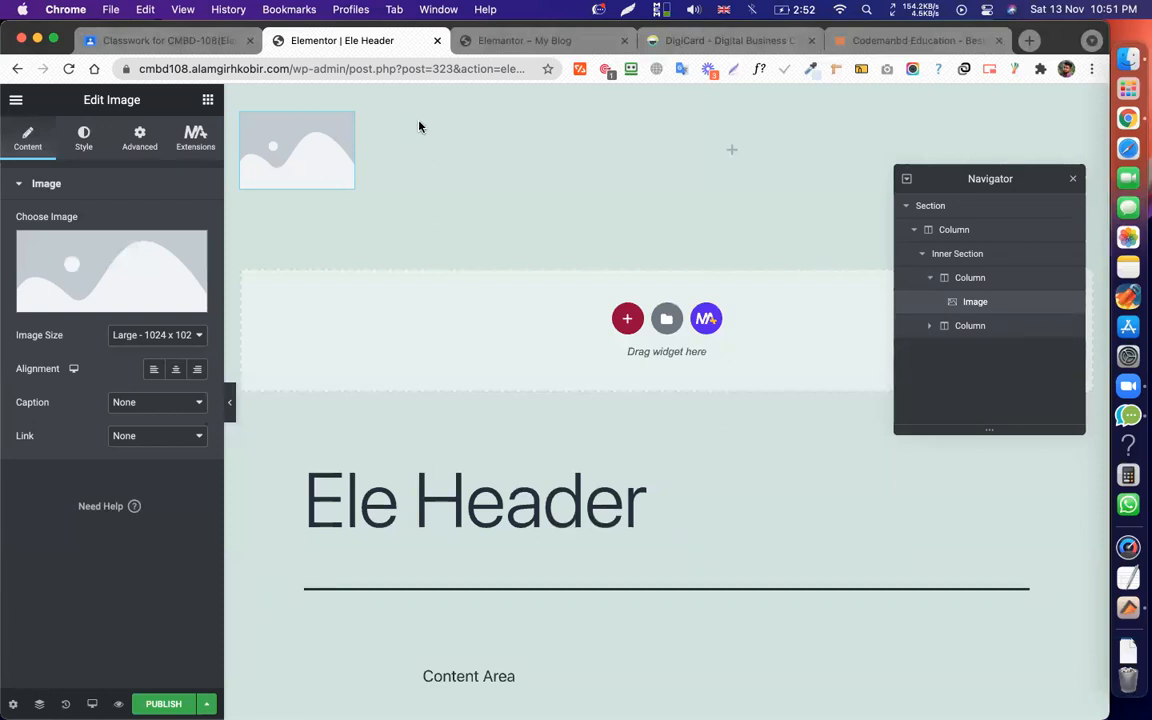
left_click(700, 151)
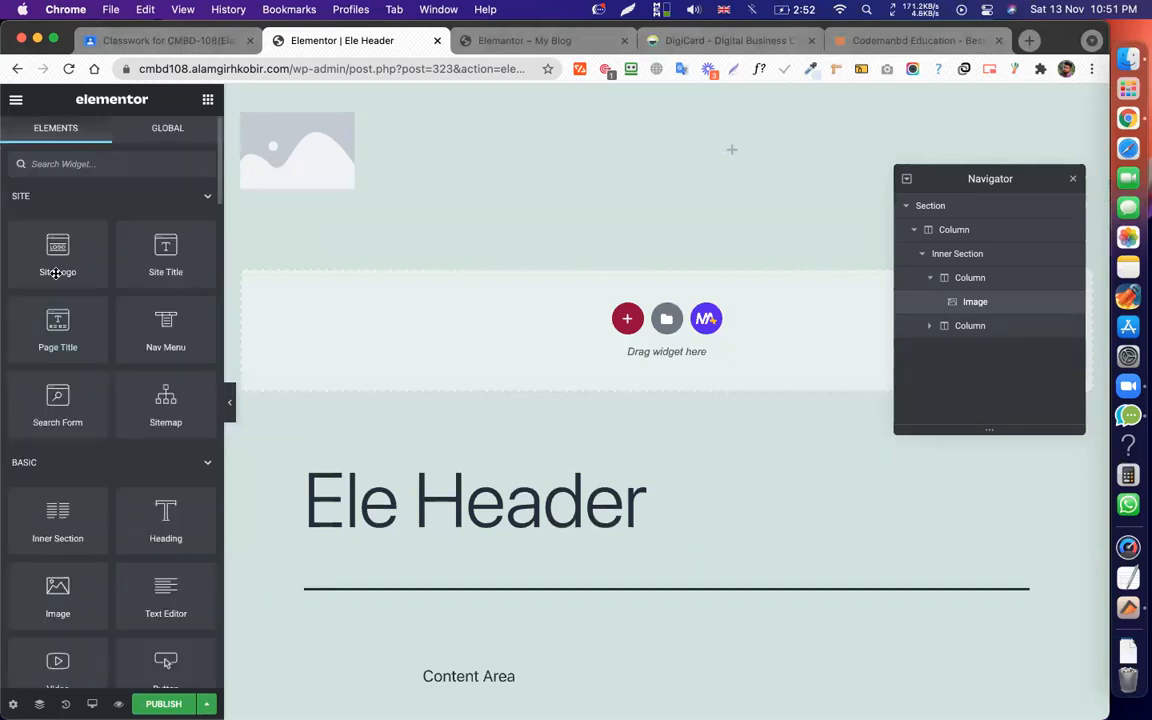
Put a Nav Menu set to Scrolling menu in the right column, then publish and add a condition.
scroll(125, 420, "down", 3)
scroll(131, 441, "down", 1)
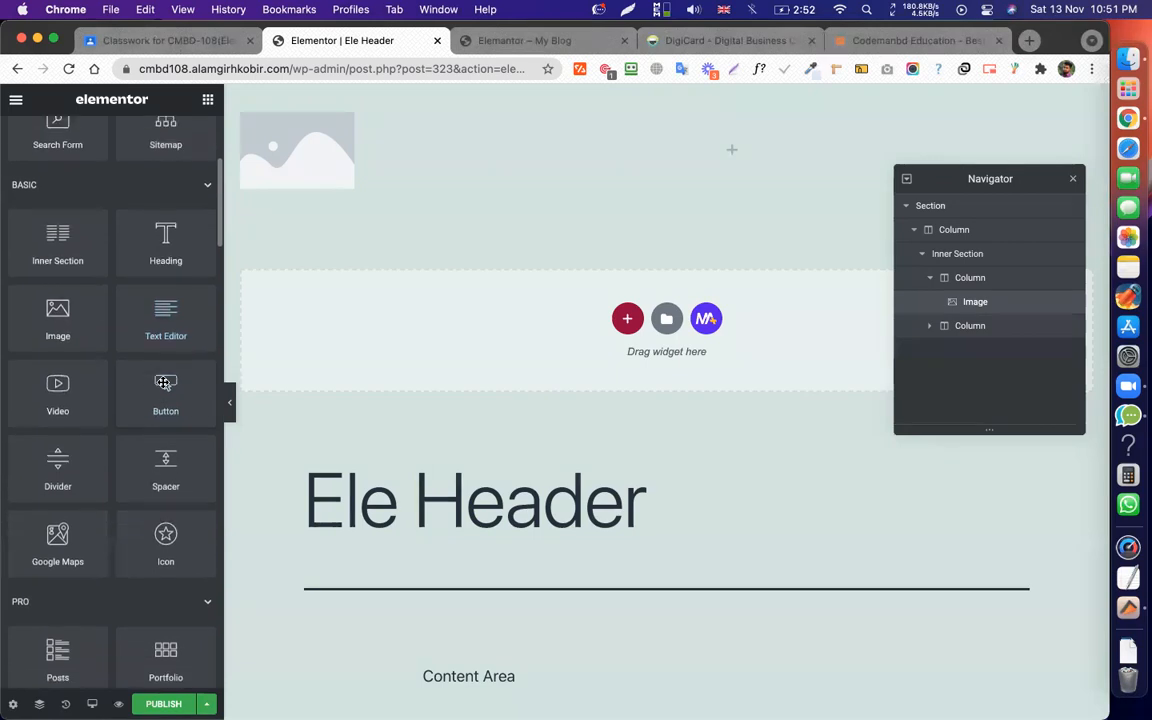
scroll(159, 375, "down", 2)
scroll(163, 300, "down", 3)
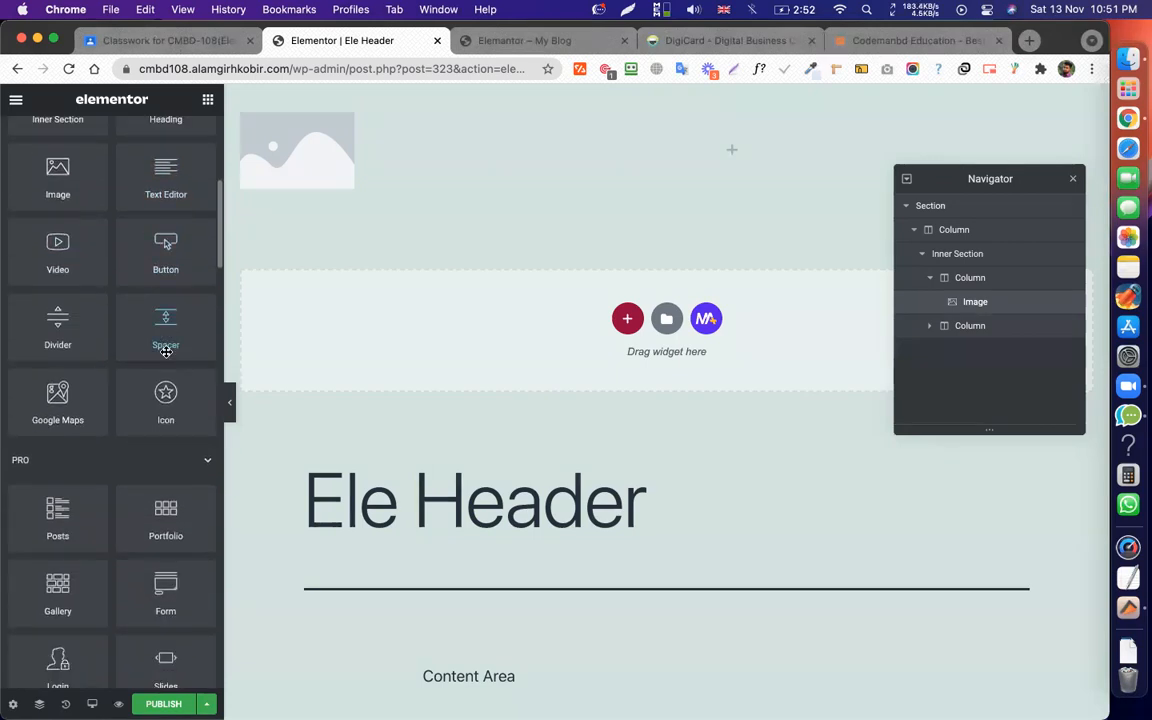
scroll(99, 382, "down", 4)
scroll(110, 370, "down", 3)
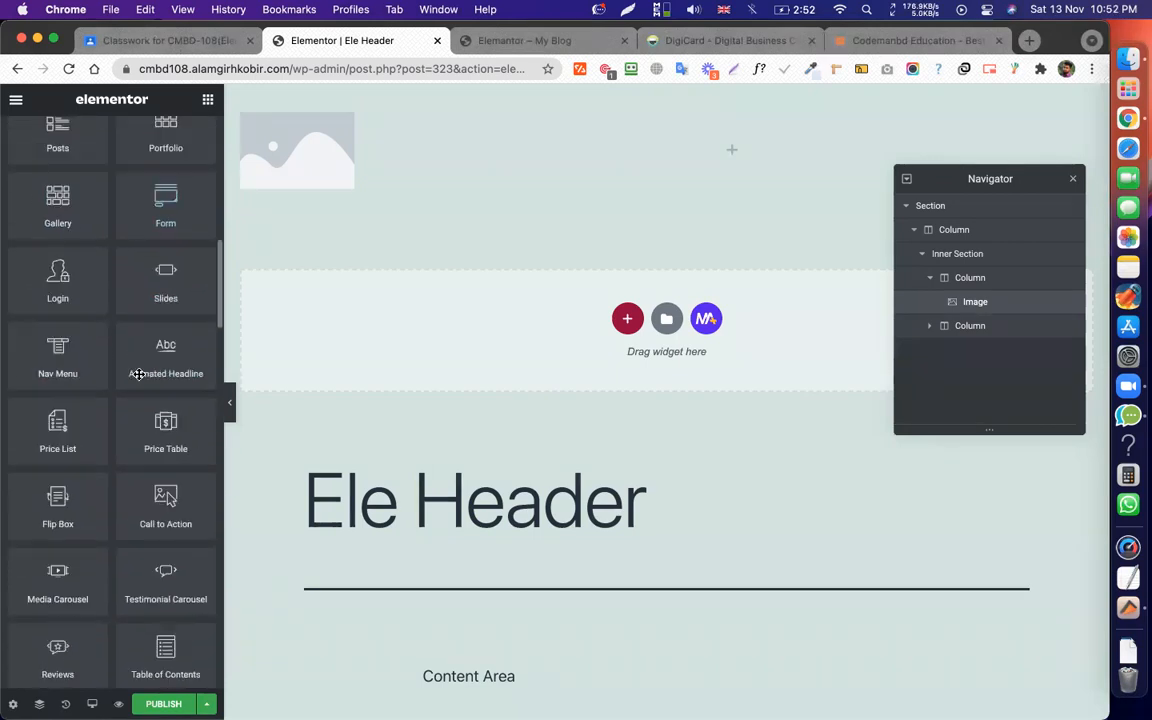
scroll(139, 374, "up", 1)
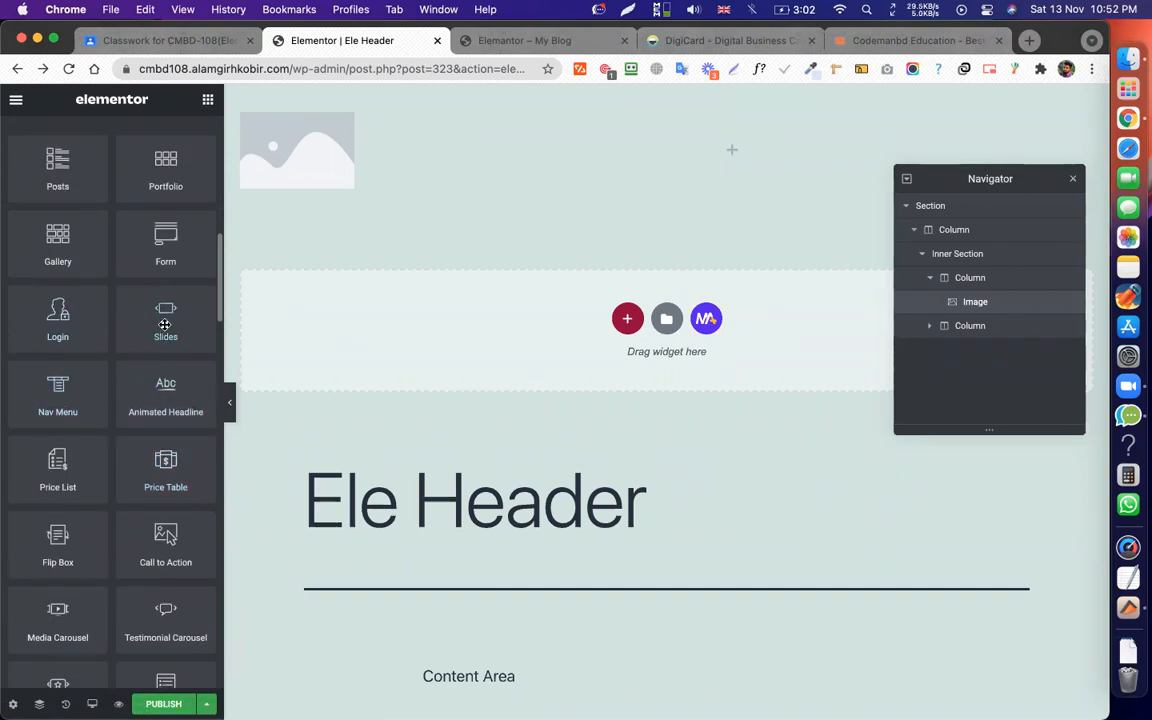
scroll(162, 325, "up", 5)
scroll(147, 244, "left", 5)
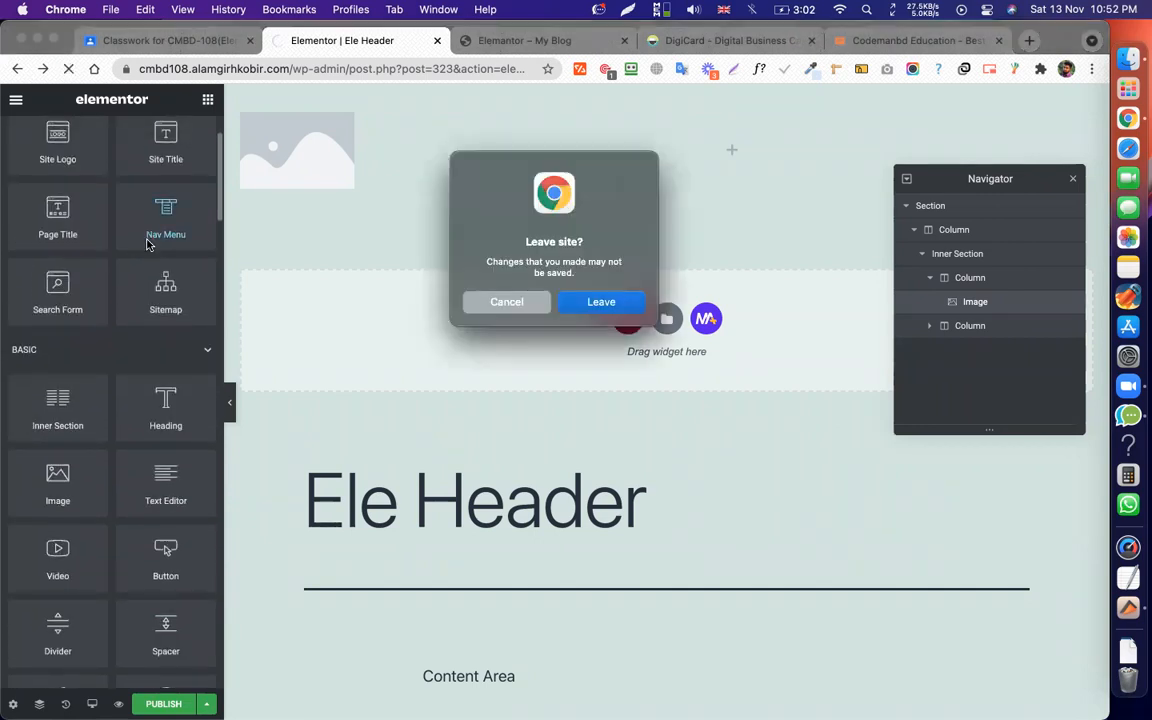
left_click(508, 301)
left_click_drag(171, 228, 792, 160)
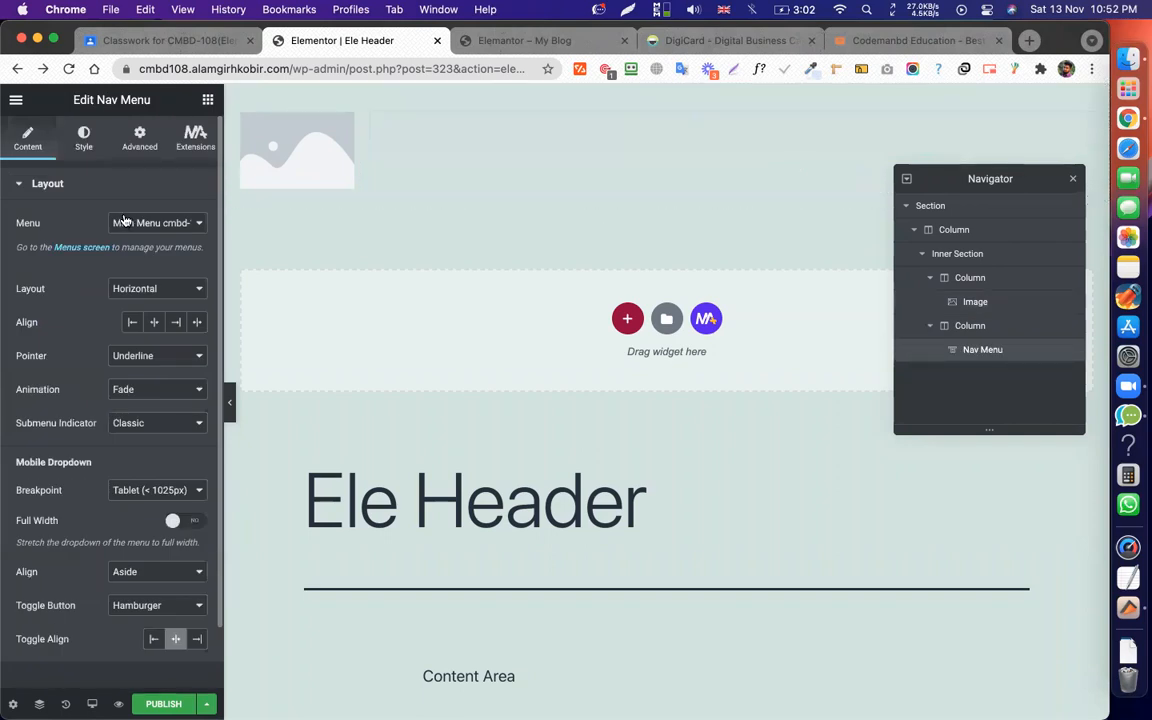
left_click(154, 223)
left_click(168, 240)
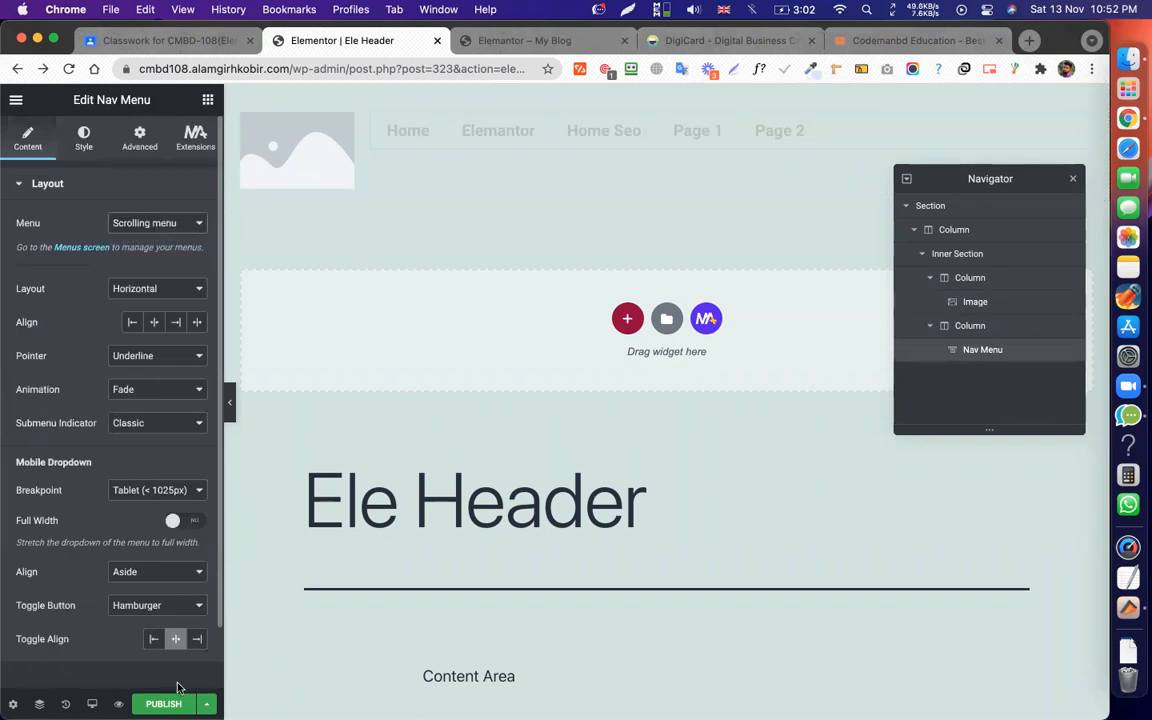
left_click(163, 704)
left_click(581, 468)
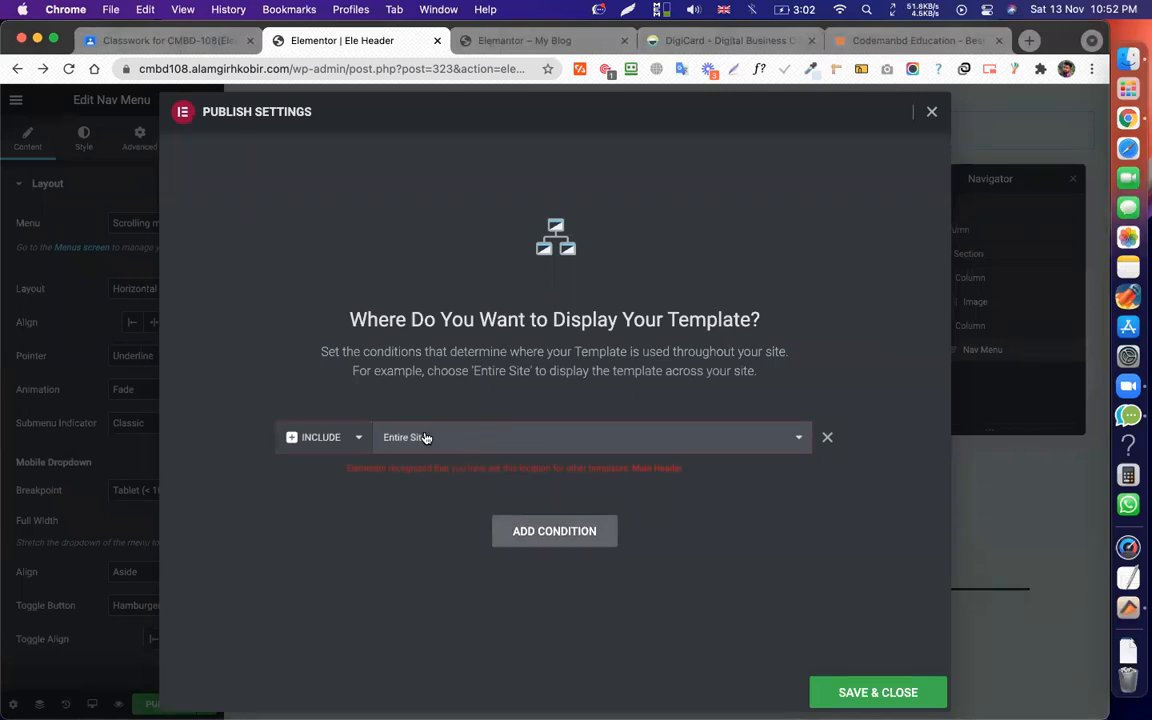
Set the display condition to Include > Singular > Pages > the Elemantor page and save it.
left_click(425, 437)
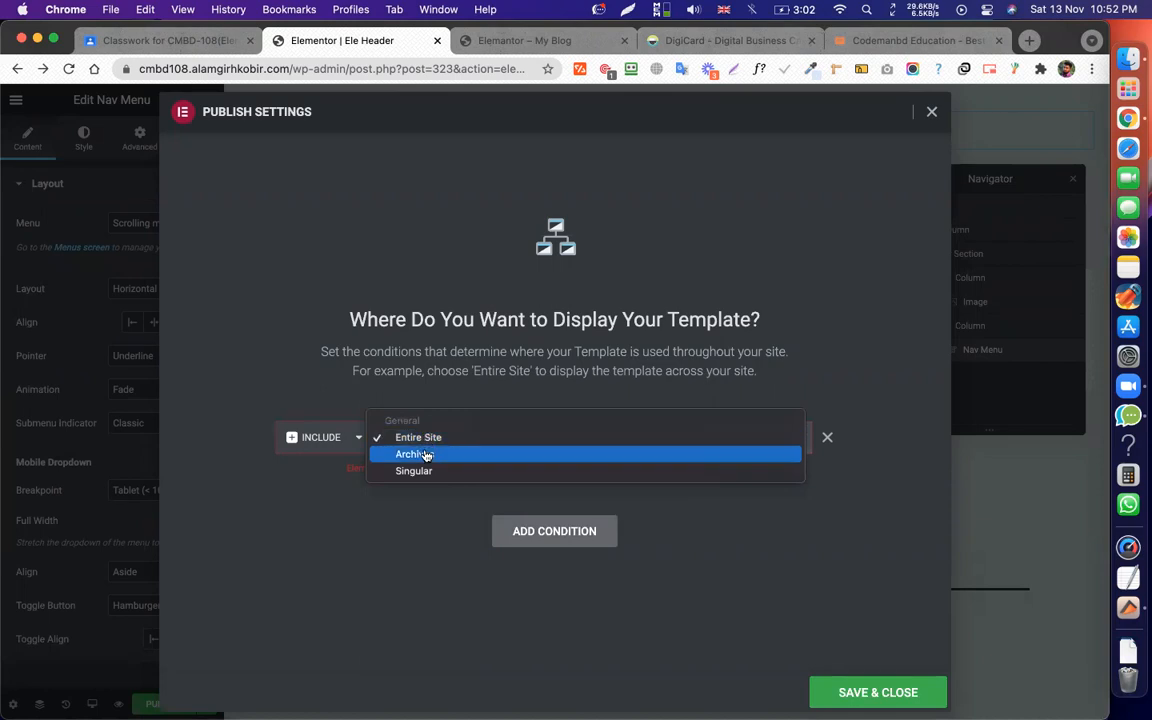
left_click(411, 437)
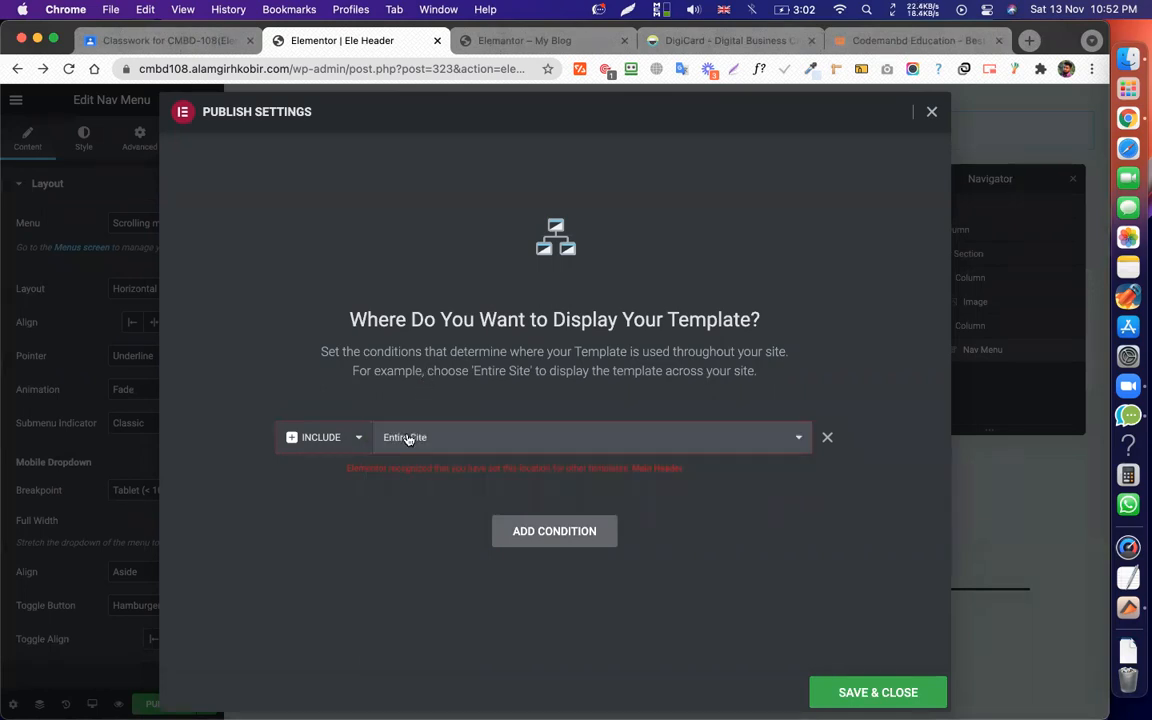
left_click(411, 437)
left_click(438, 471)
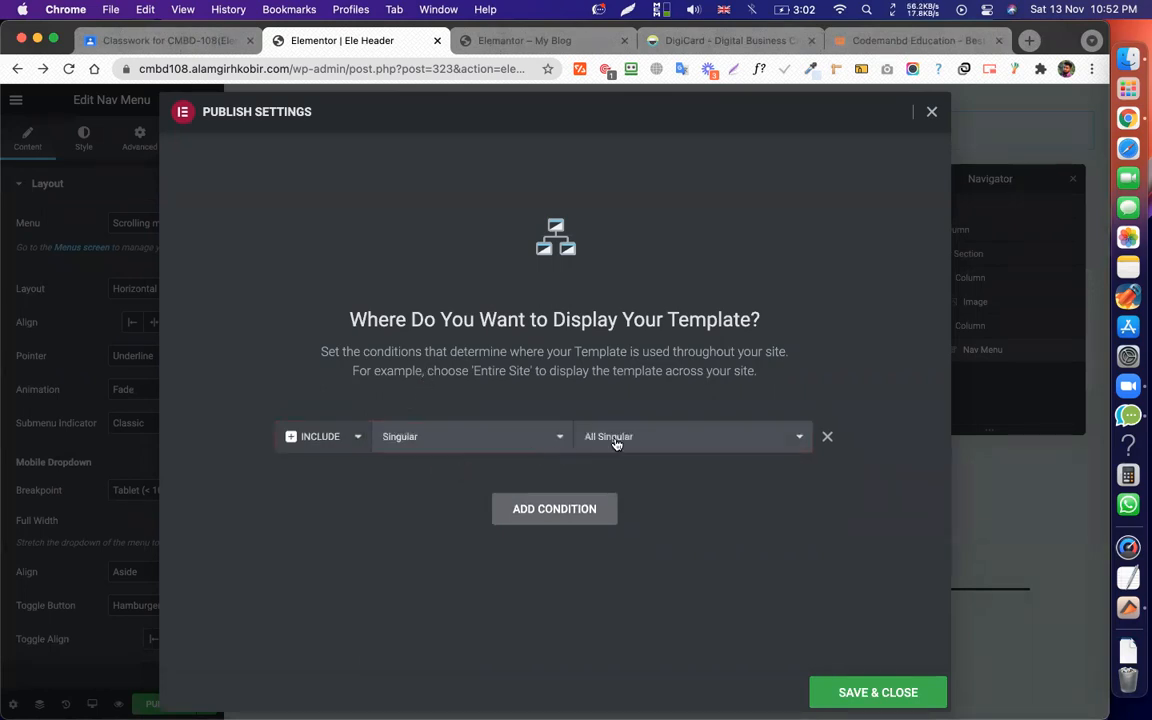
left_click(583, 440)
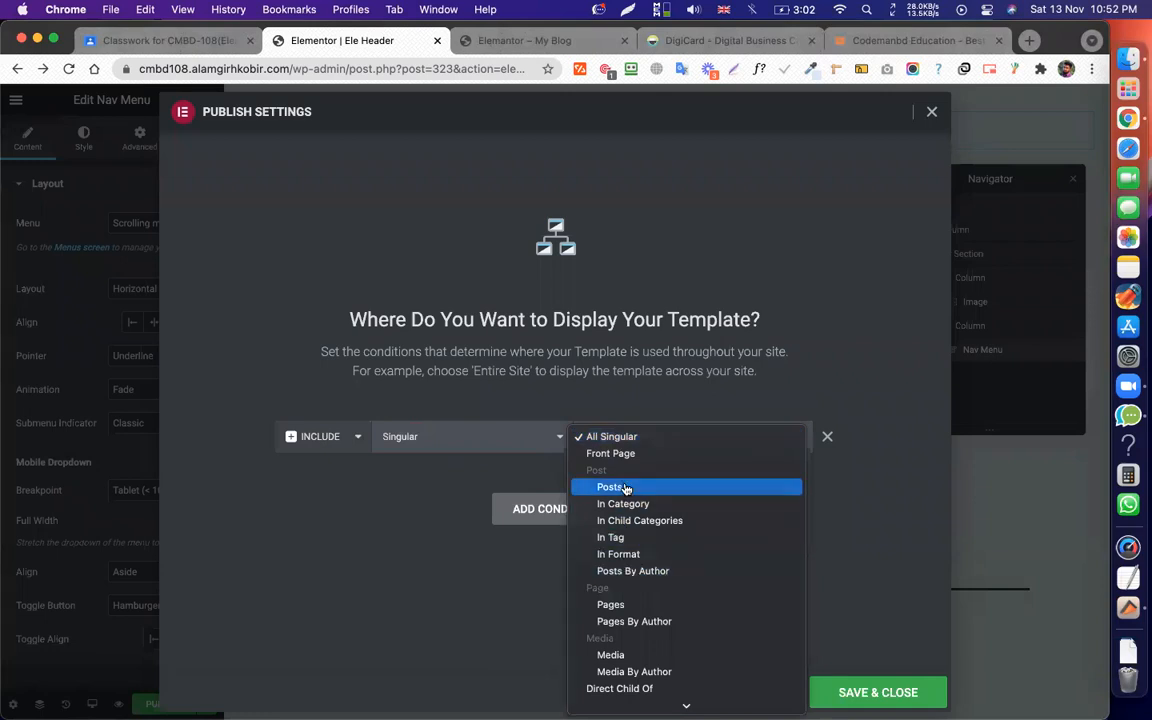
left_click(625, 488)
left_click(617, 440)
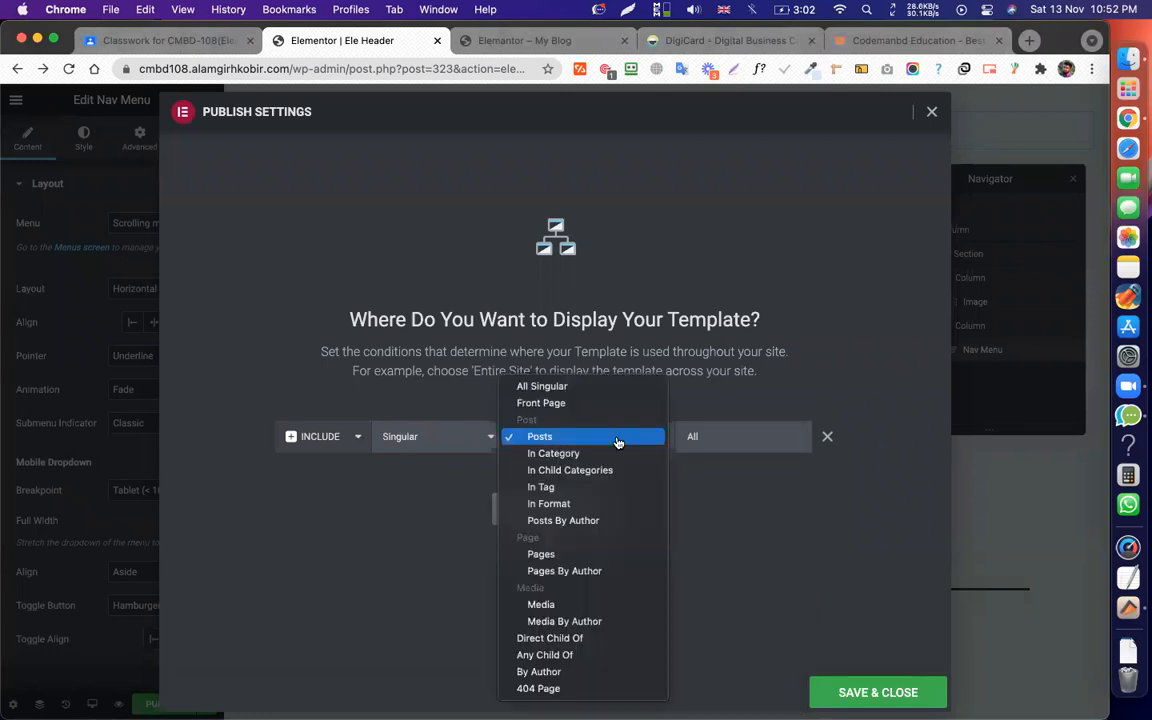
left_click(541, 555)
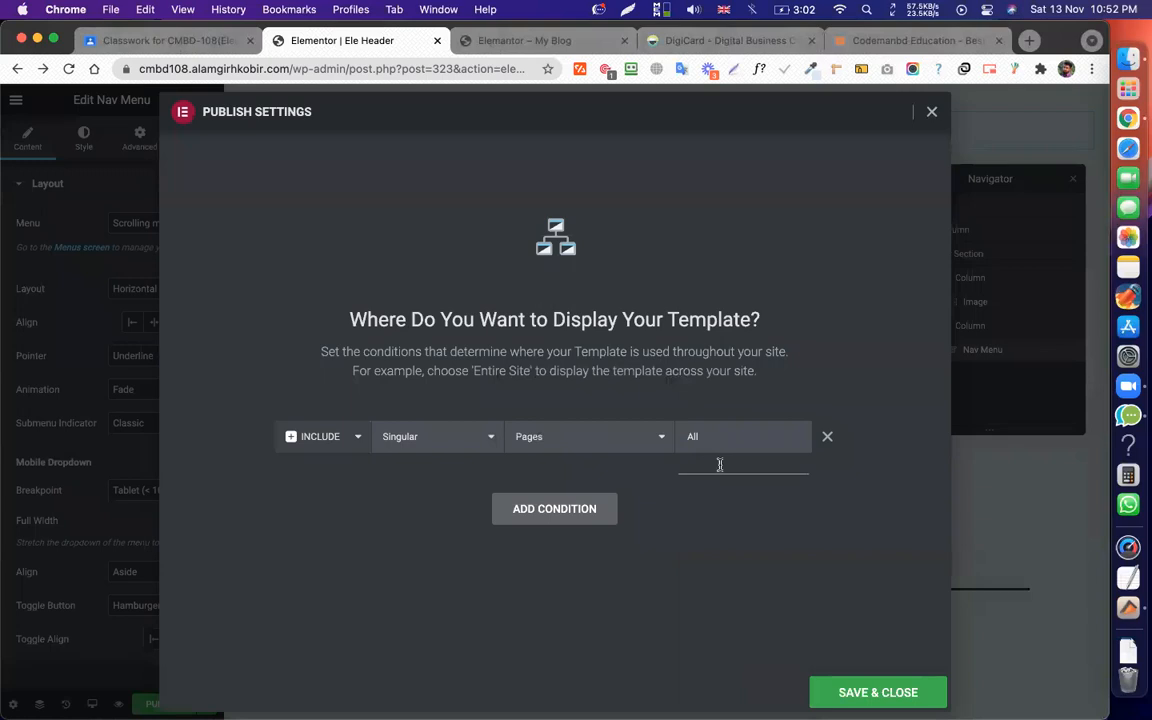
type("elemen")
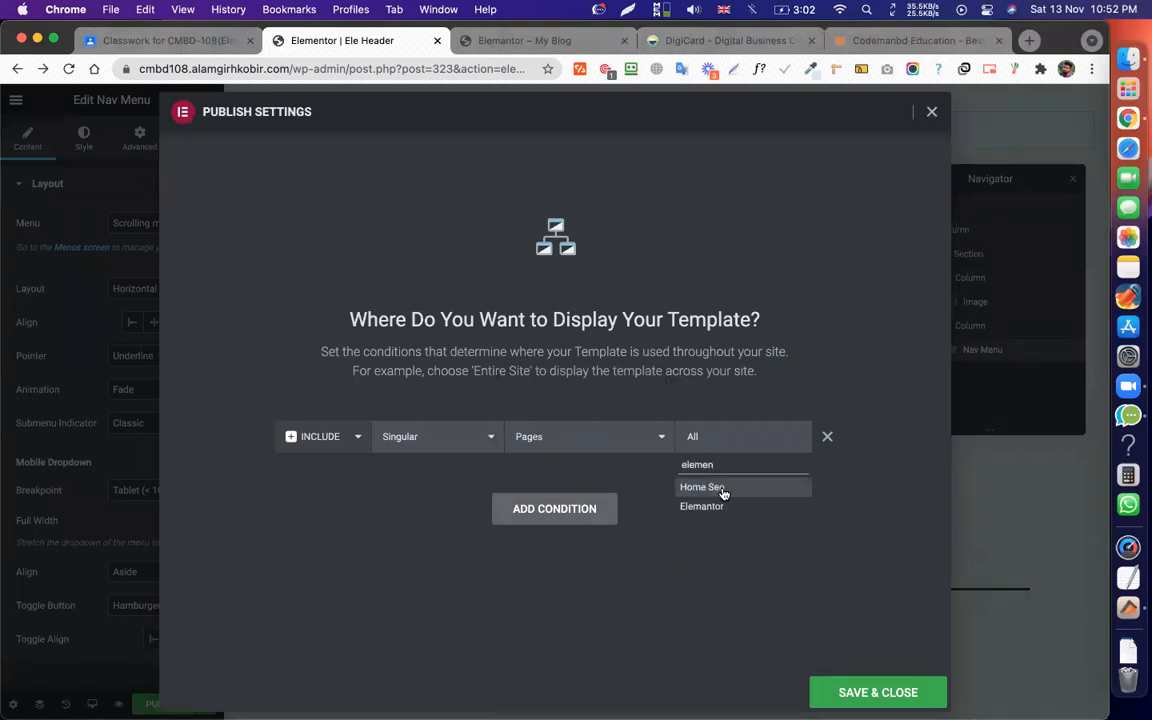
left_click(722, 488)
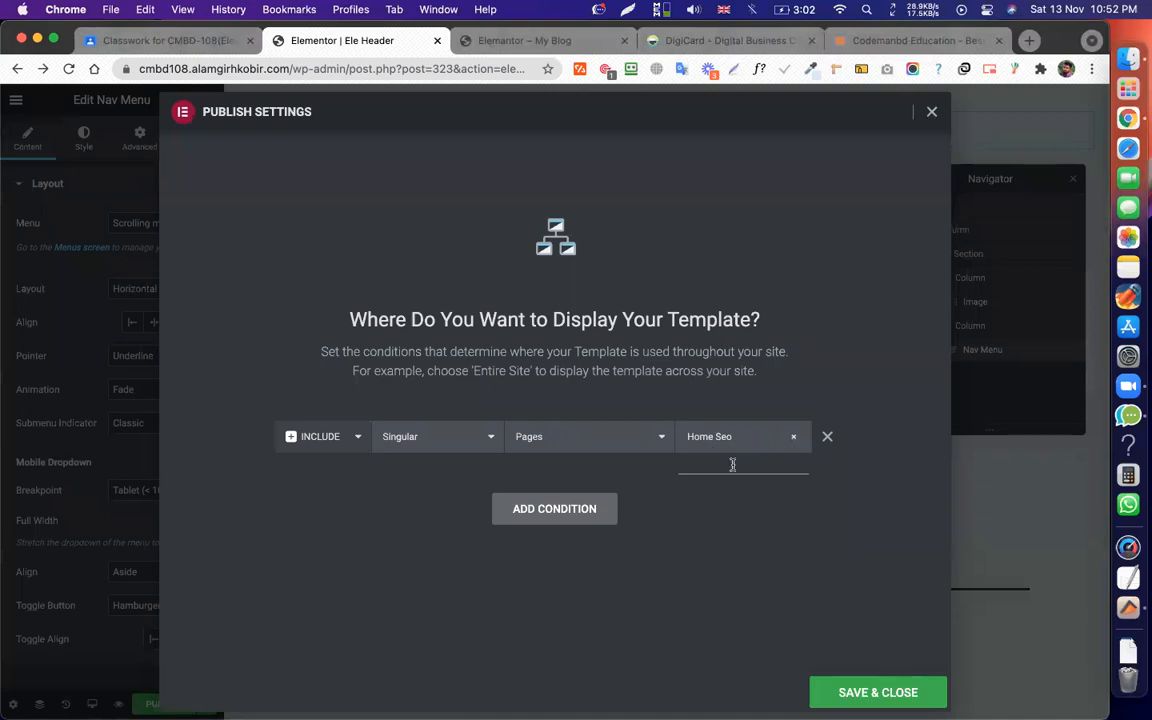
left_click(732, 464)
type("ele")
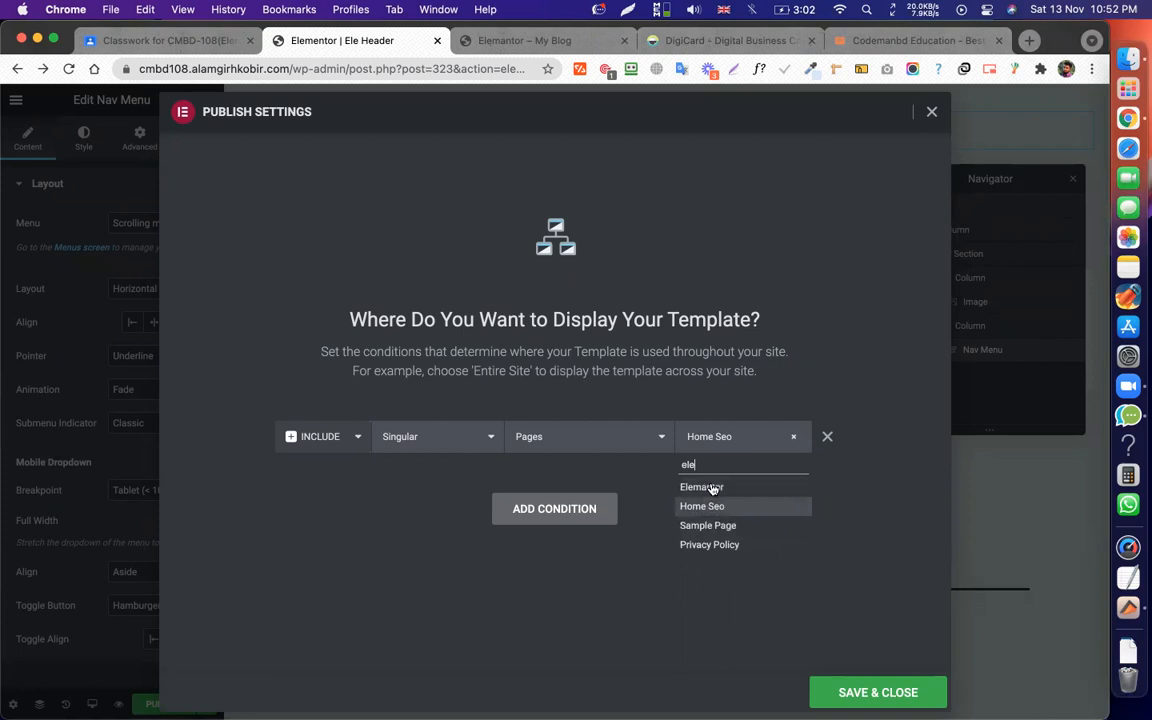
left_click(712, 487)
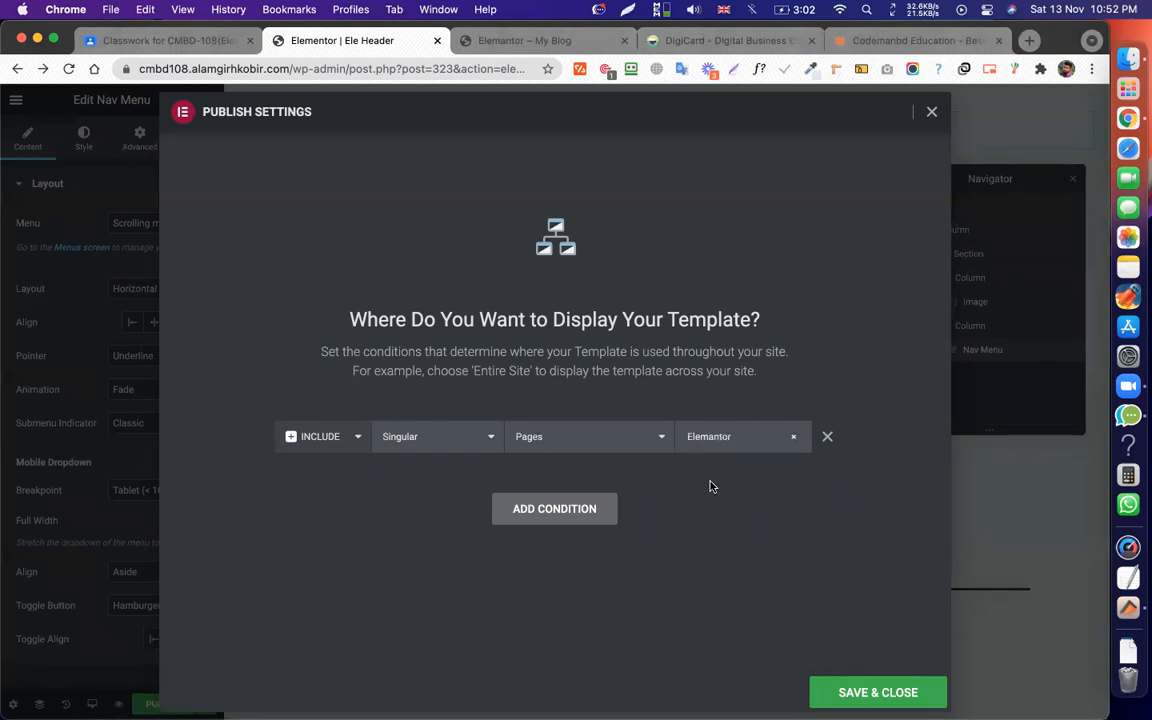
left_click(877, 690)
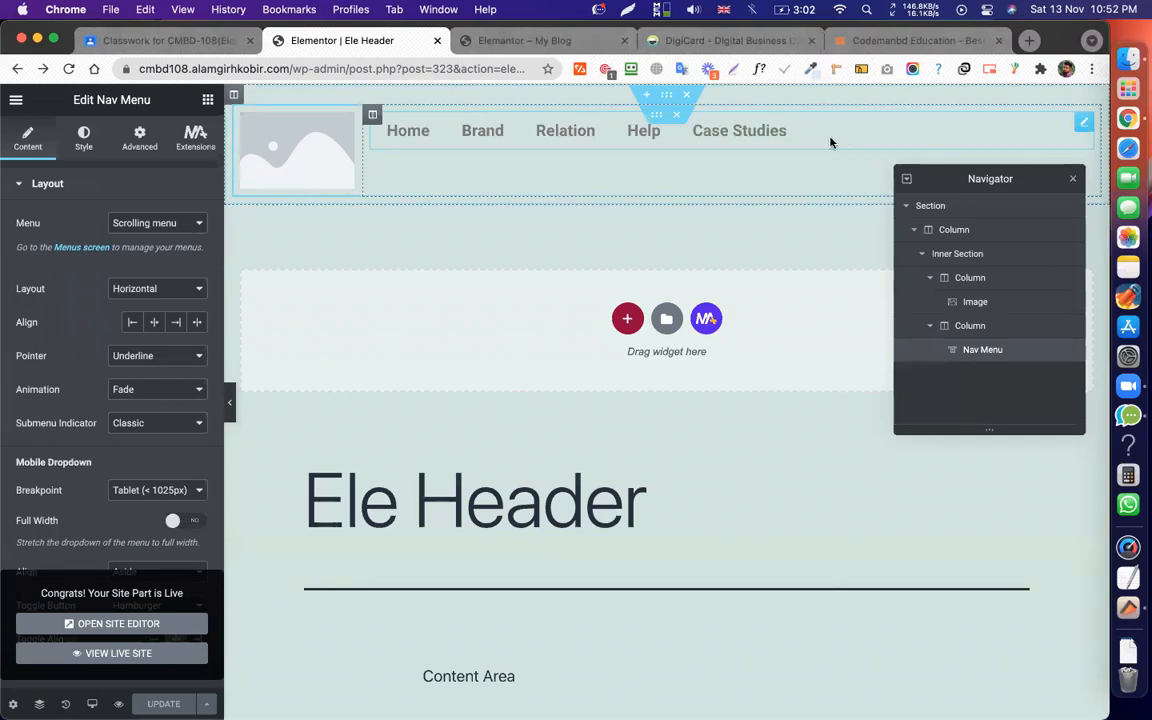
Right-align the nav menu items, update the template, and switch to the live Elementor tab.
left_click(176, 322)
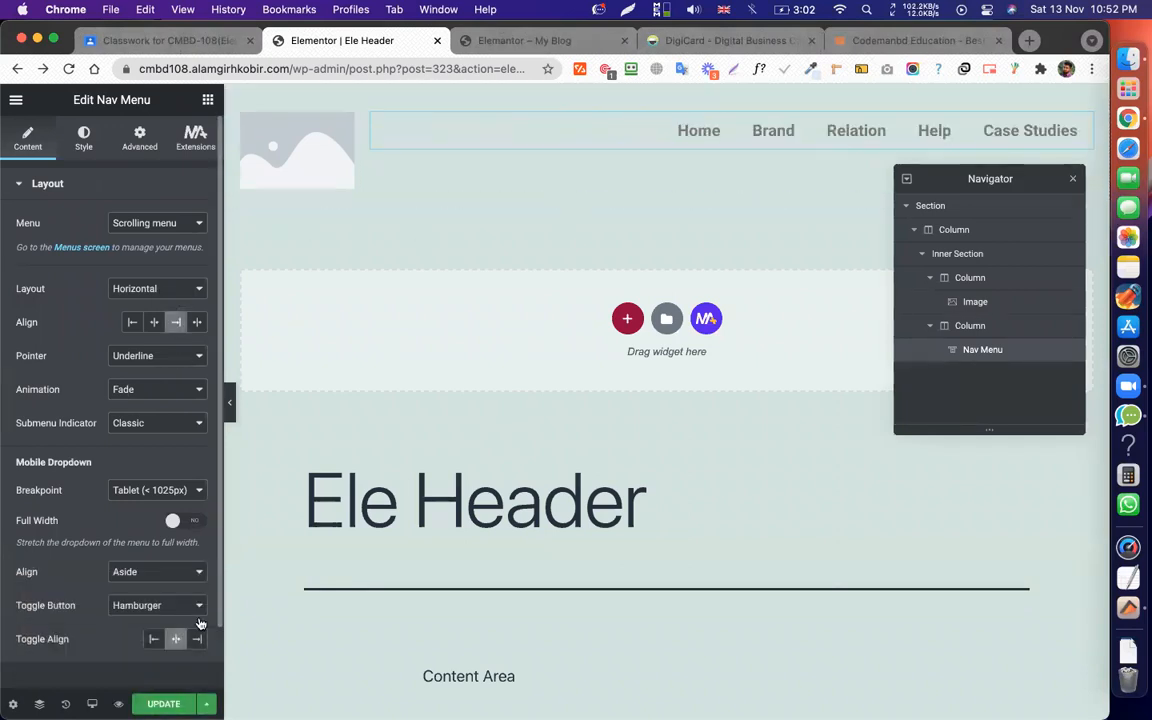
left_click(164, 704)
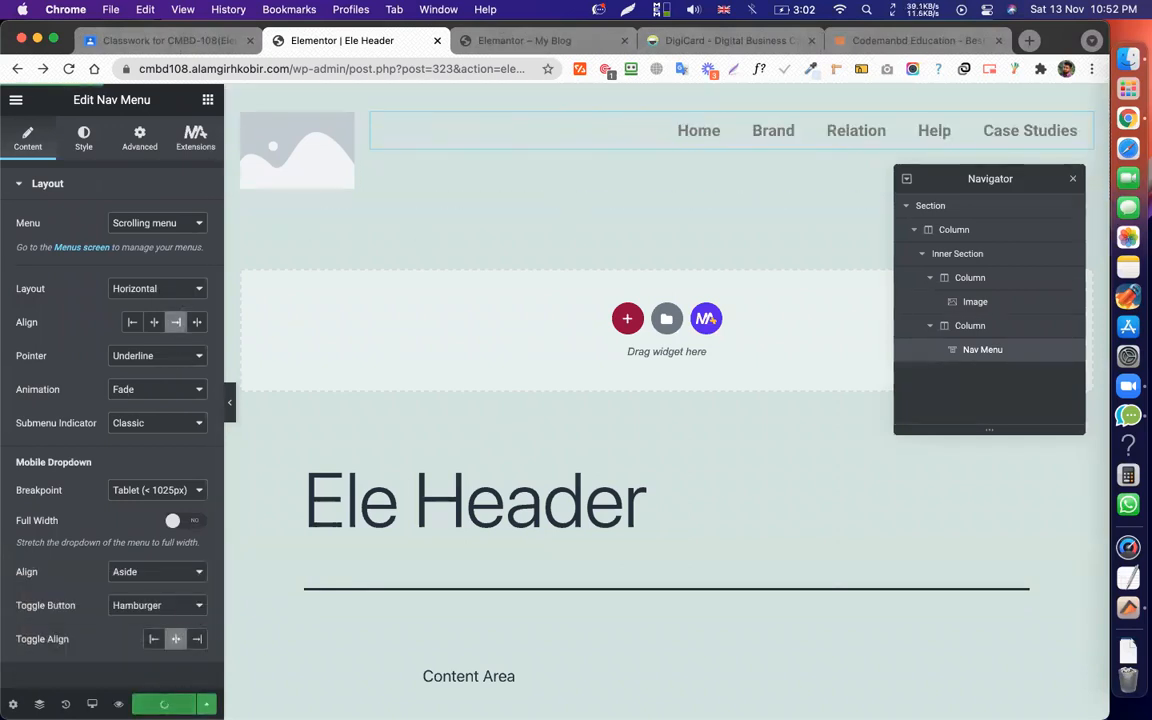
left_click(525, 42)
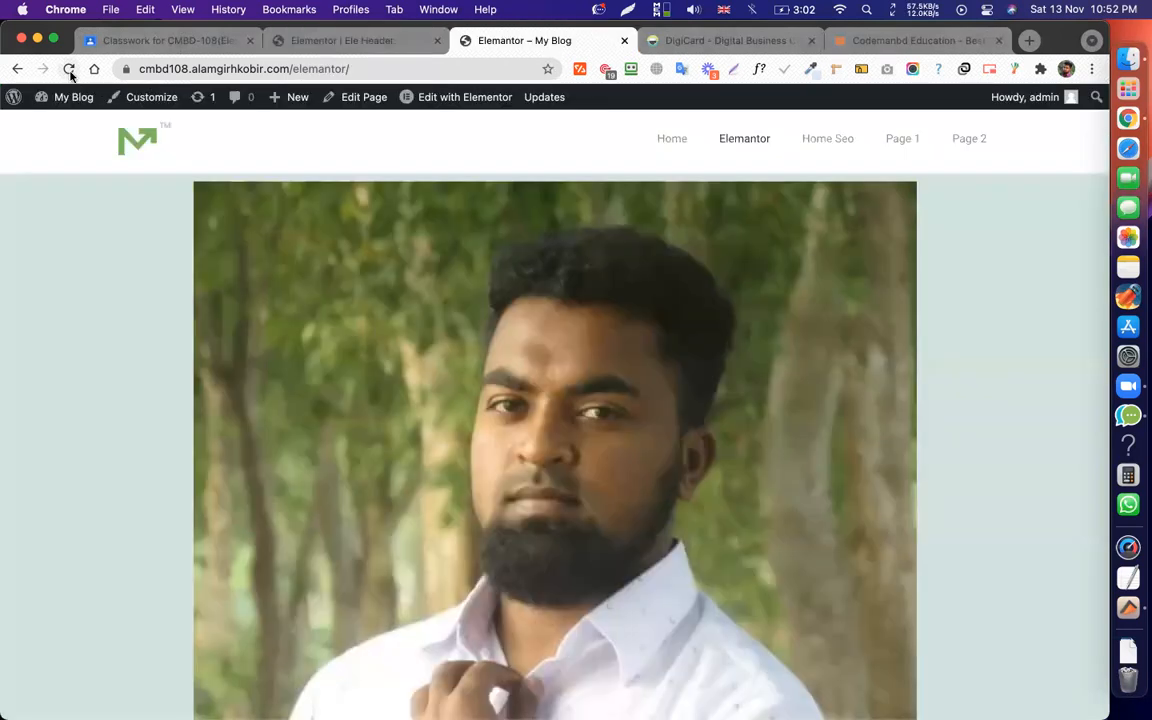
Reload the live Elementor page to check the new header, then return to the editor's main menu.
key("super+r")
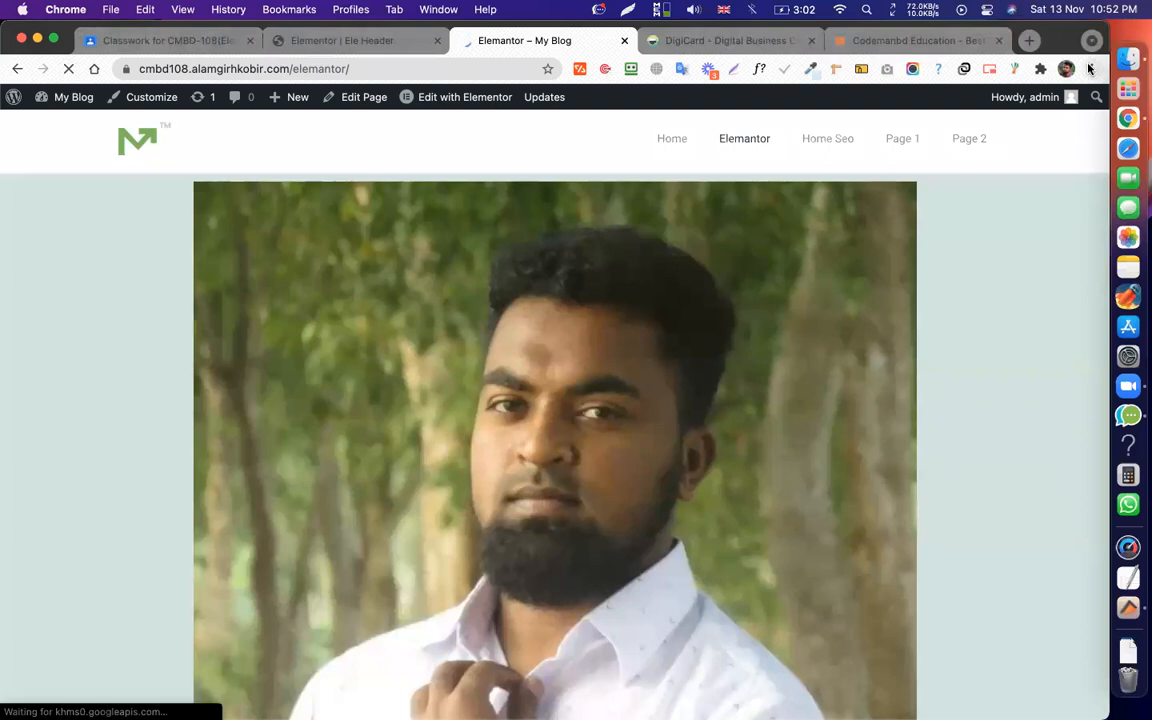
left_click(1090, 68)
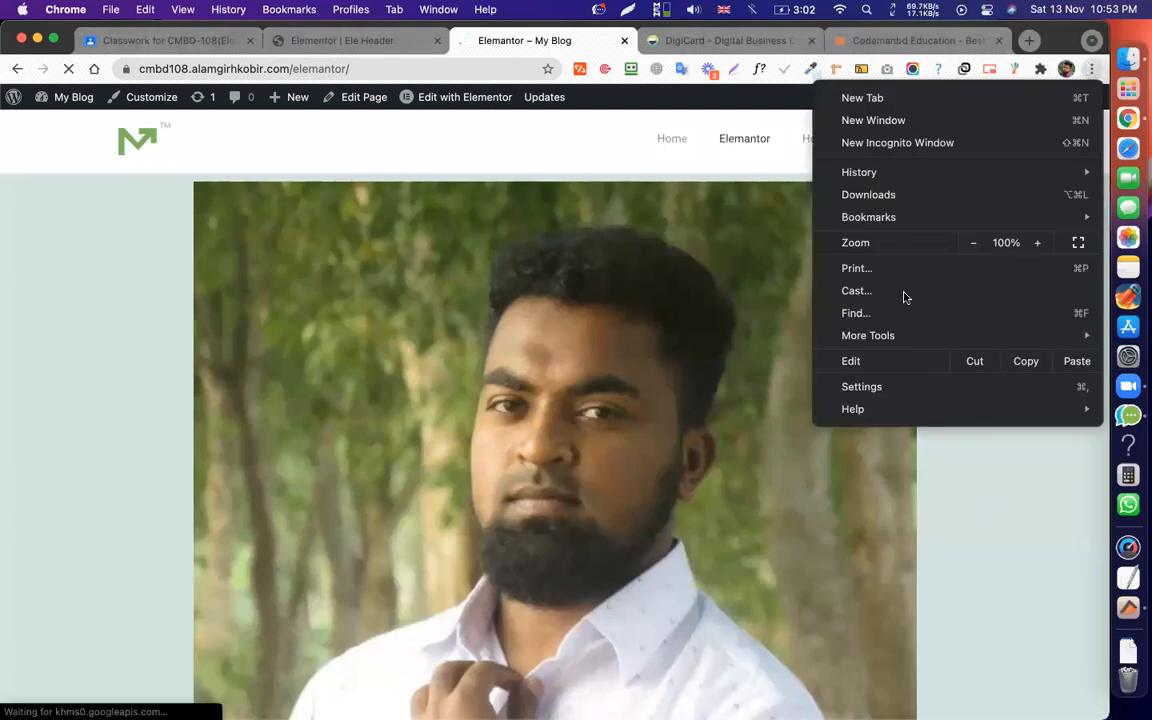
left_click(424, 249)
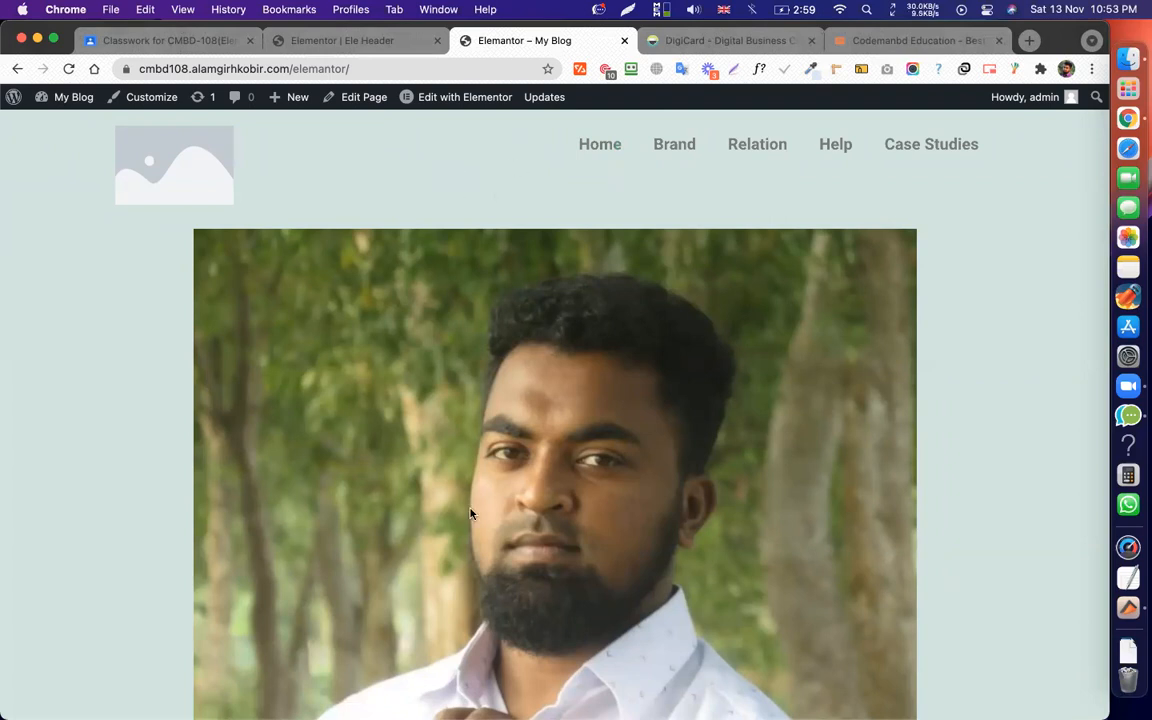
scroll(470, 510, "down", 15)
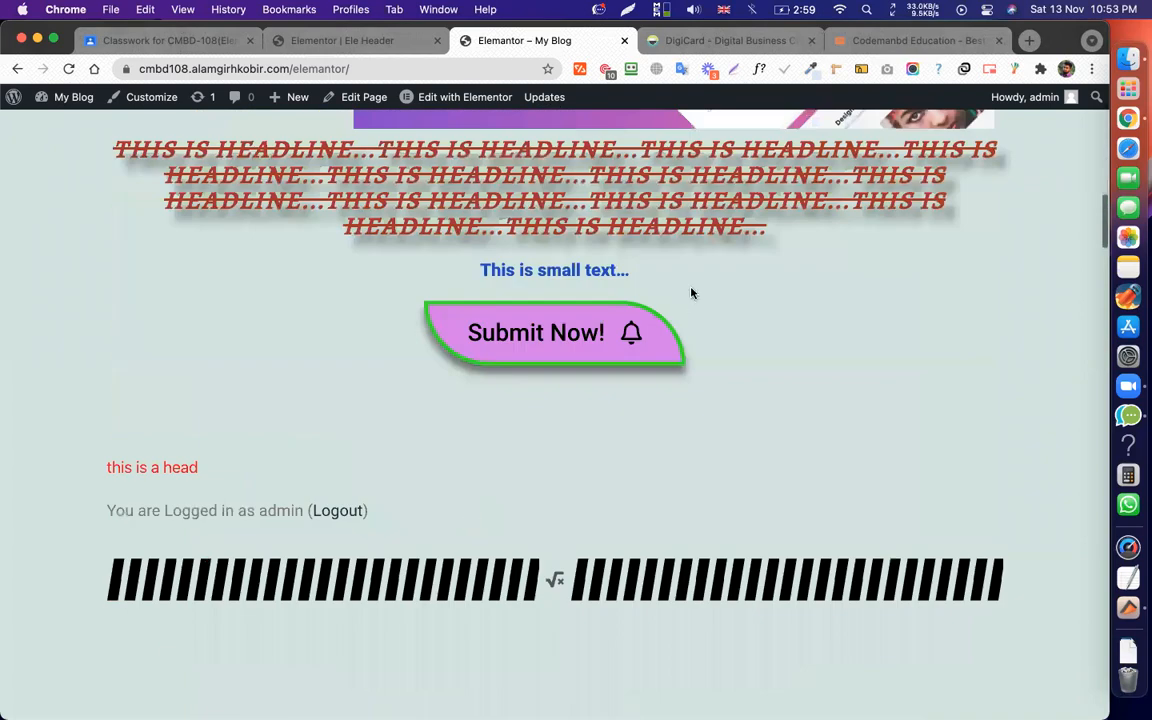
scroll(674, 400, "down", 10)
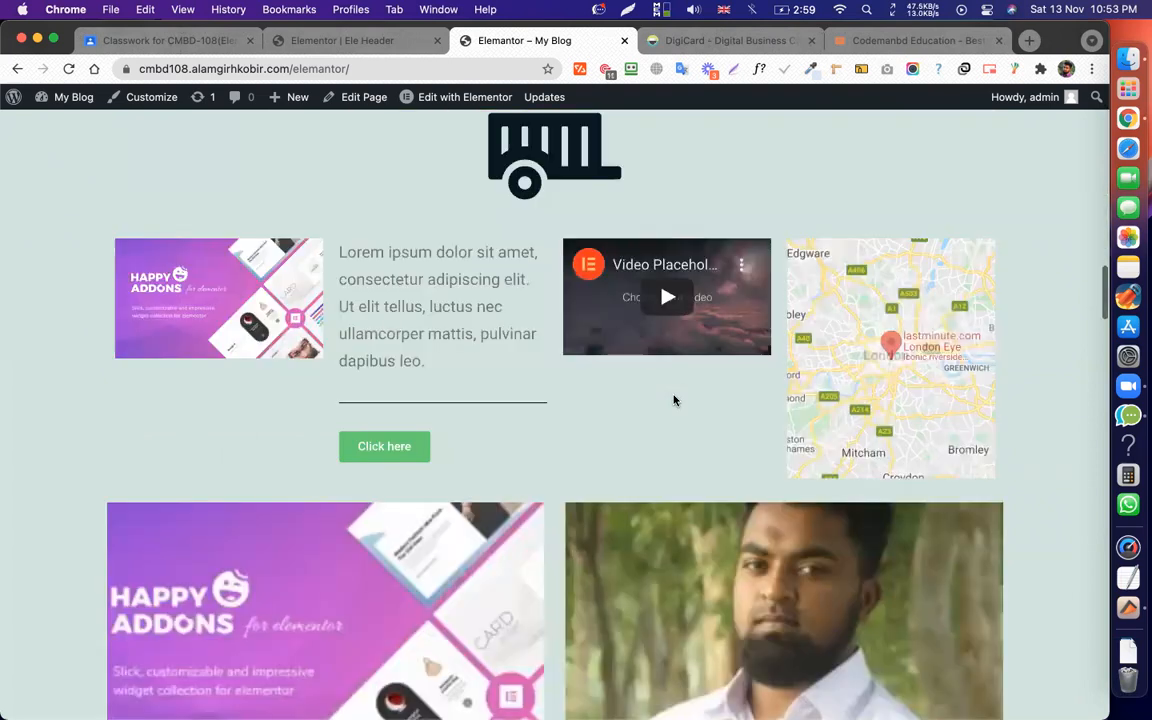
scroll(716, 586, "down", 15)
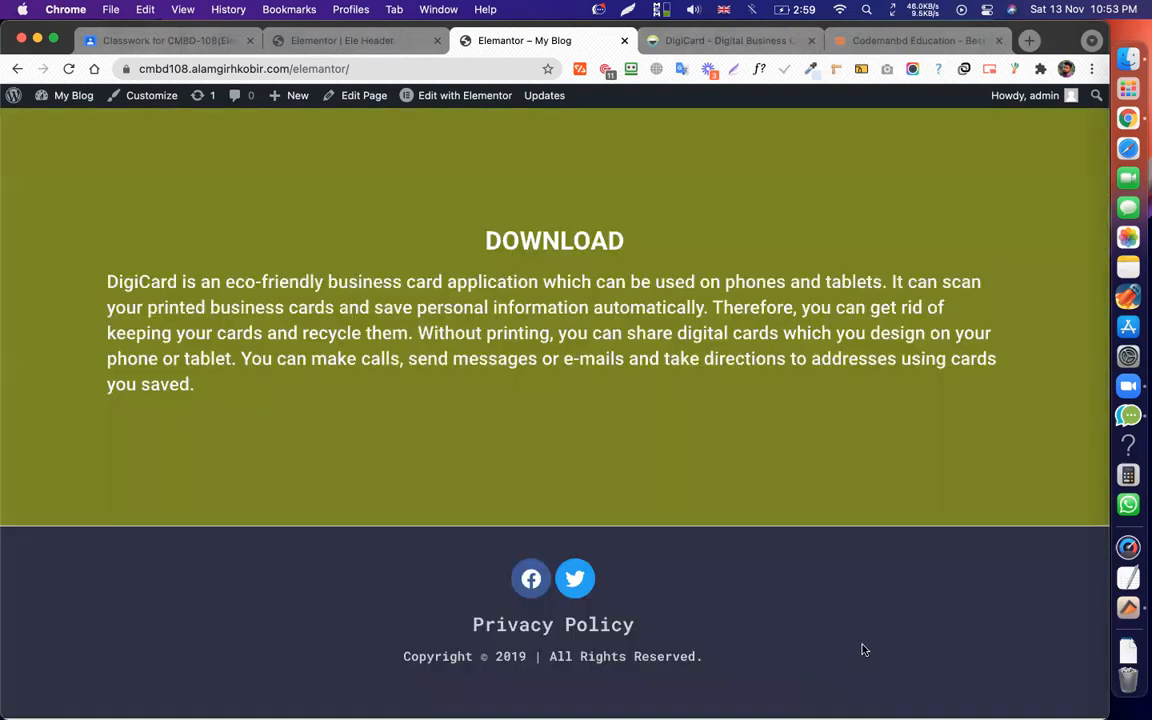
scroll(720, 356, "up", 20)
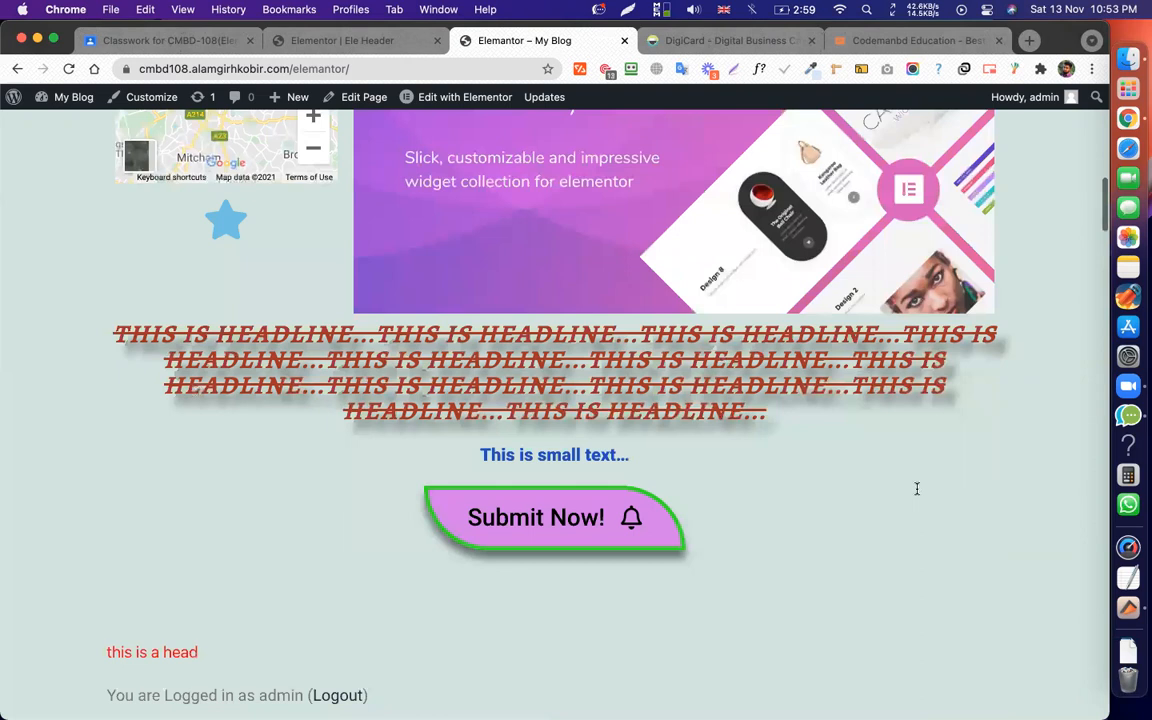
scroll(828, 587, "up", 15)
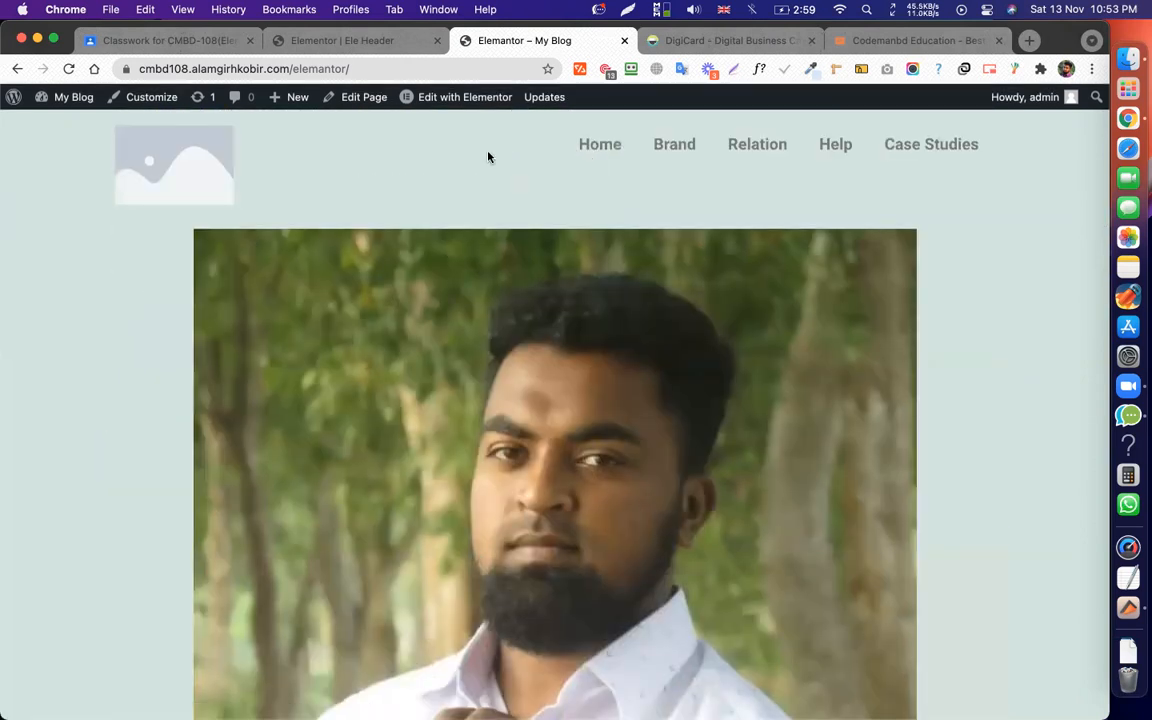
left_click(311, 41)
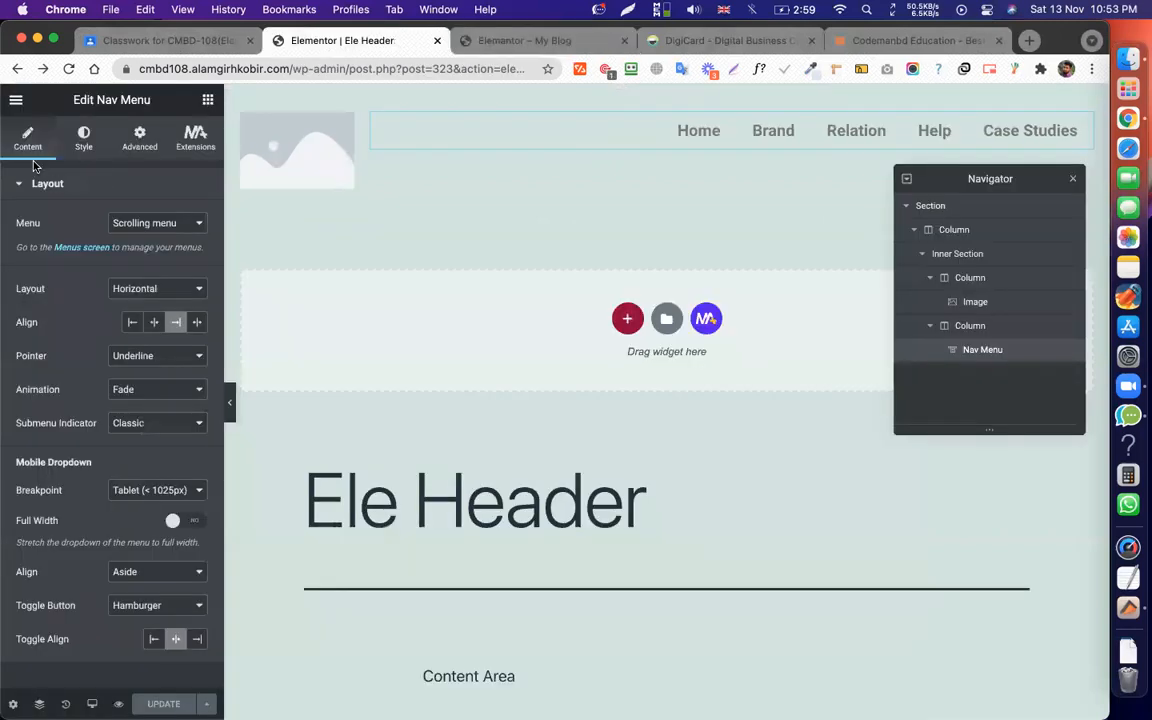
left_click(15, 100)
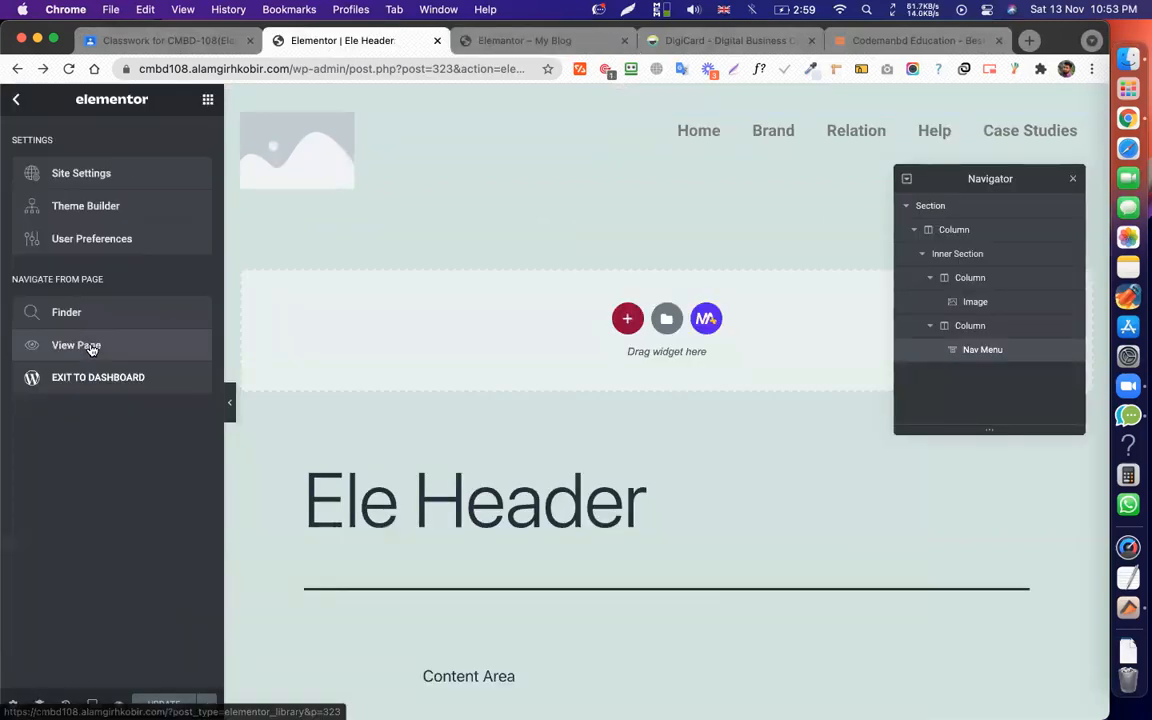
Add a second Include > Singular > Pages condition for the Home SEO page and save & close.
left_click(206, 704)
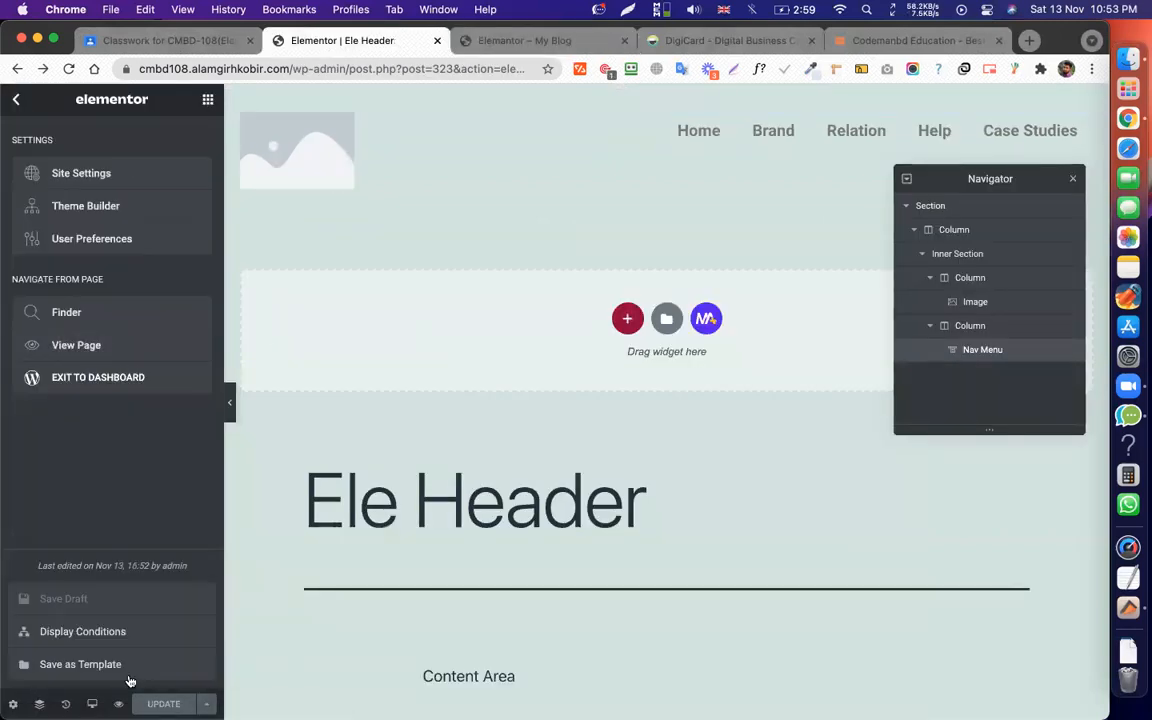
left_click(84, 633)
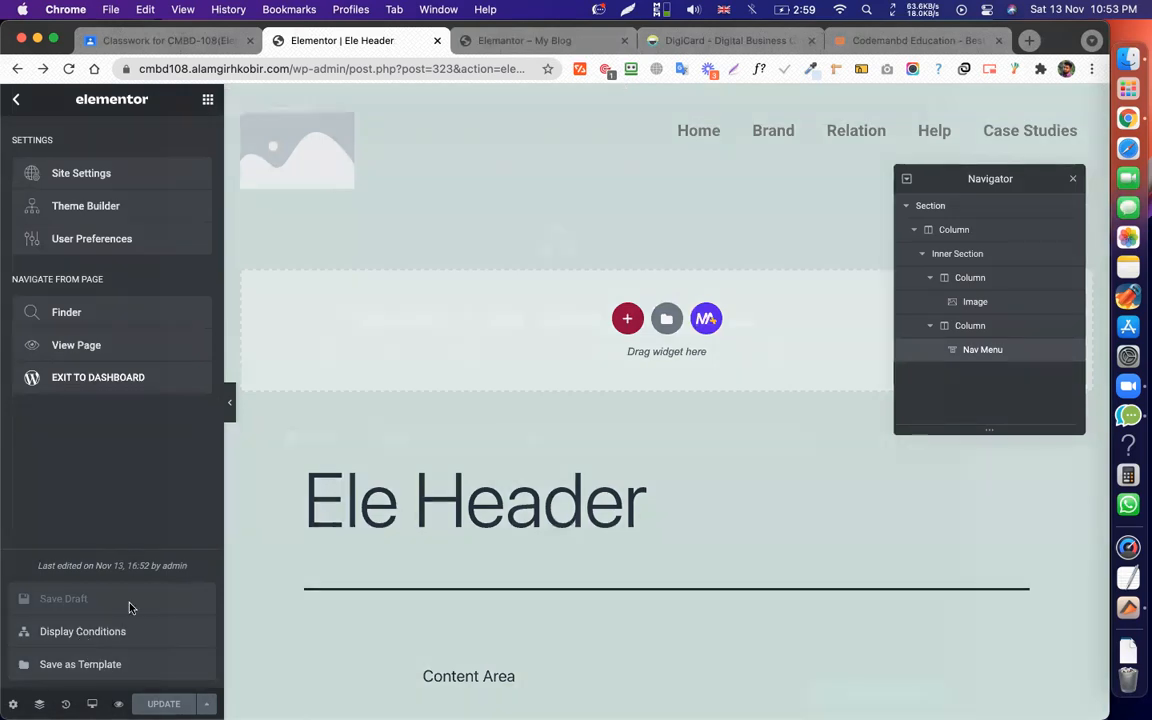
left_click(554, 508)
left_click(432, 478)
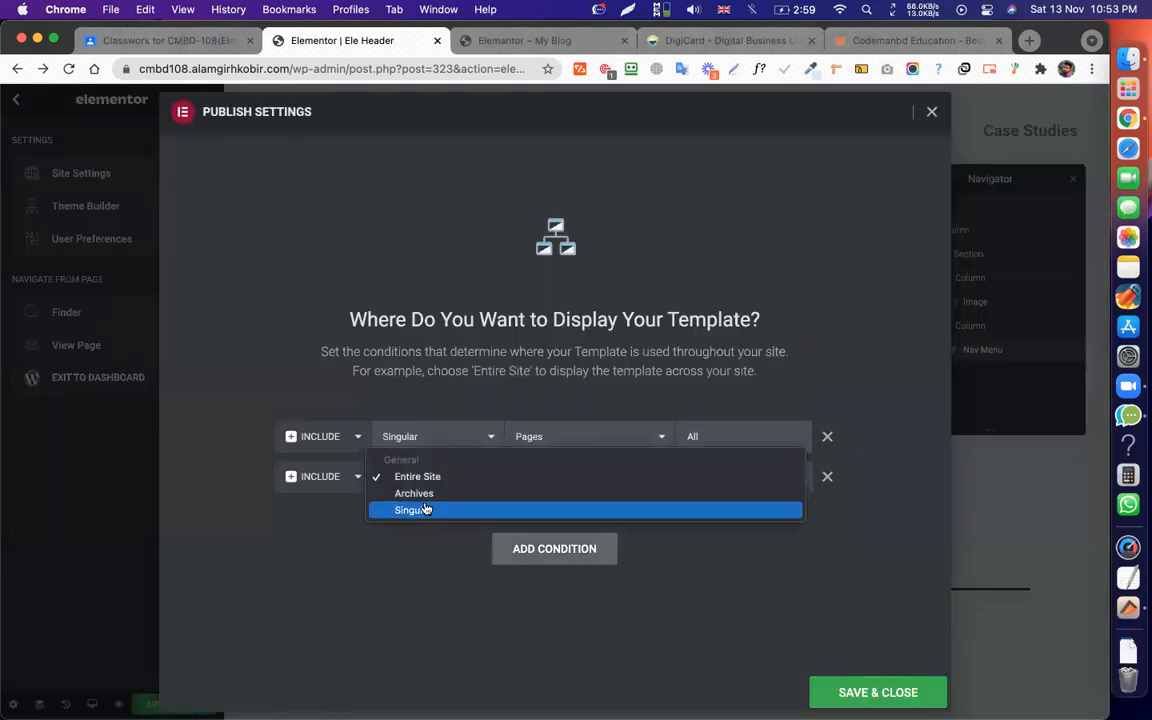
left_click(425, 509)
left_click(622, 478)
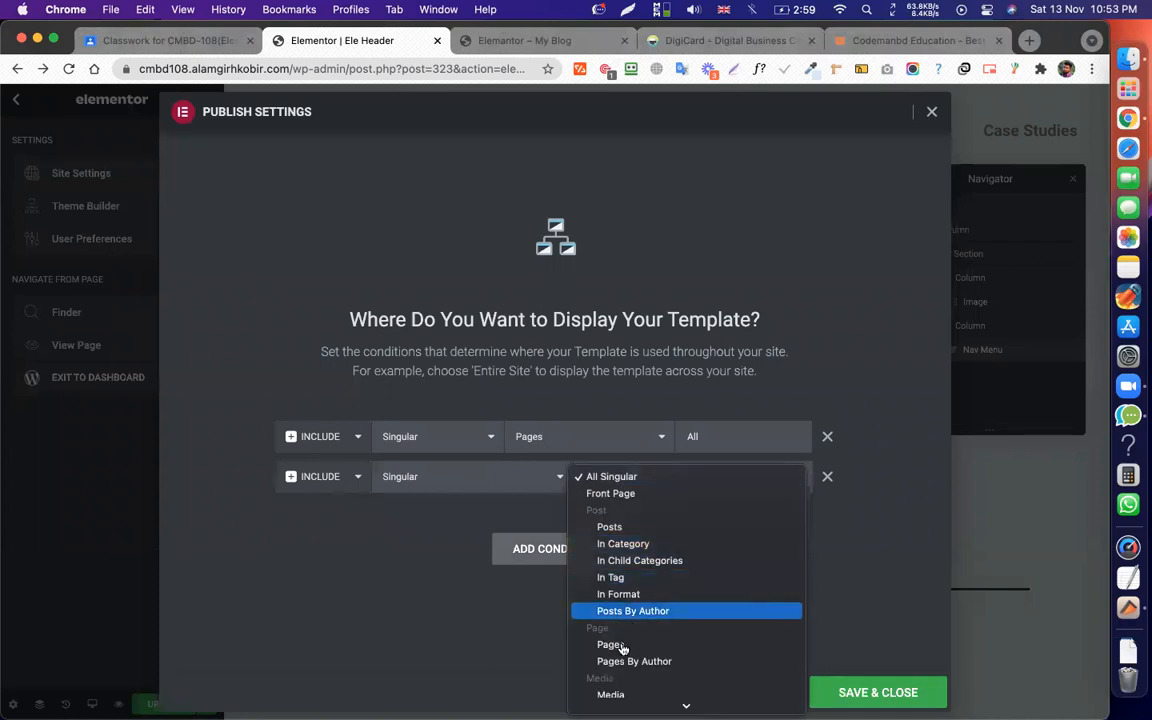
left_click(622, 645)
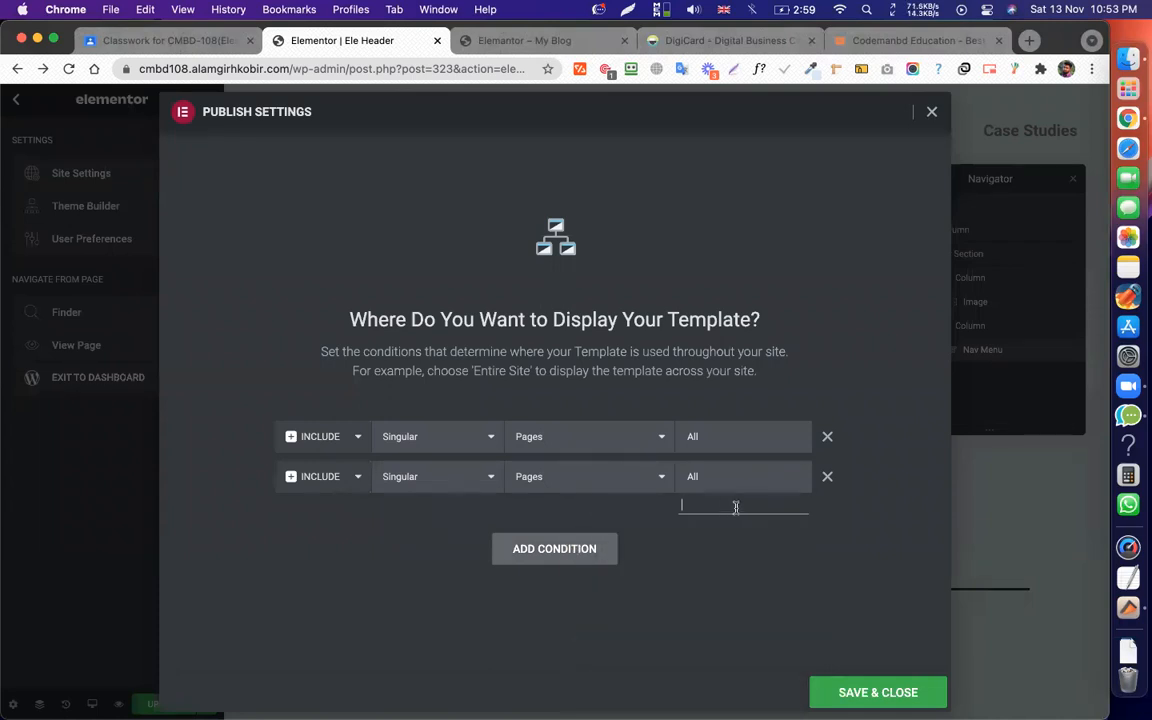
type("home")
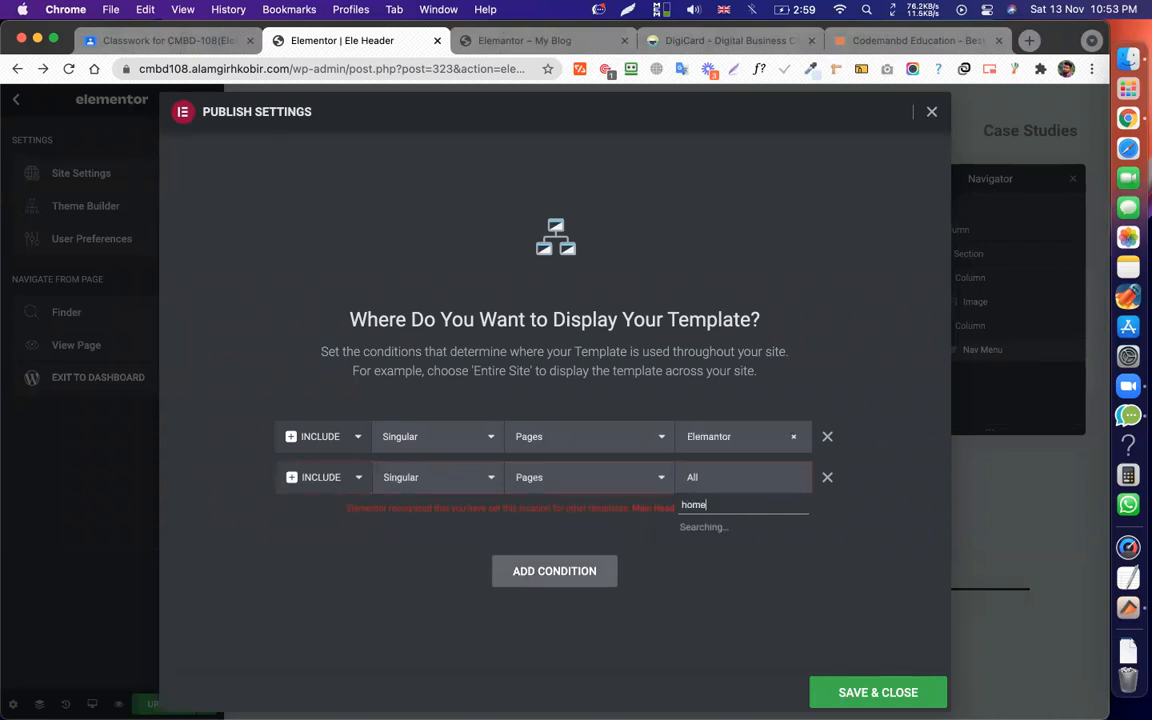
left_click(728, 526)
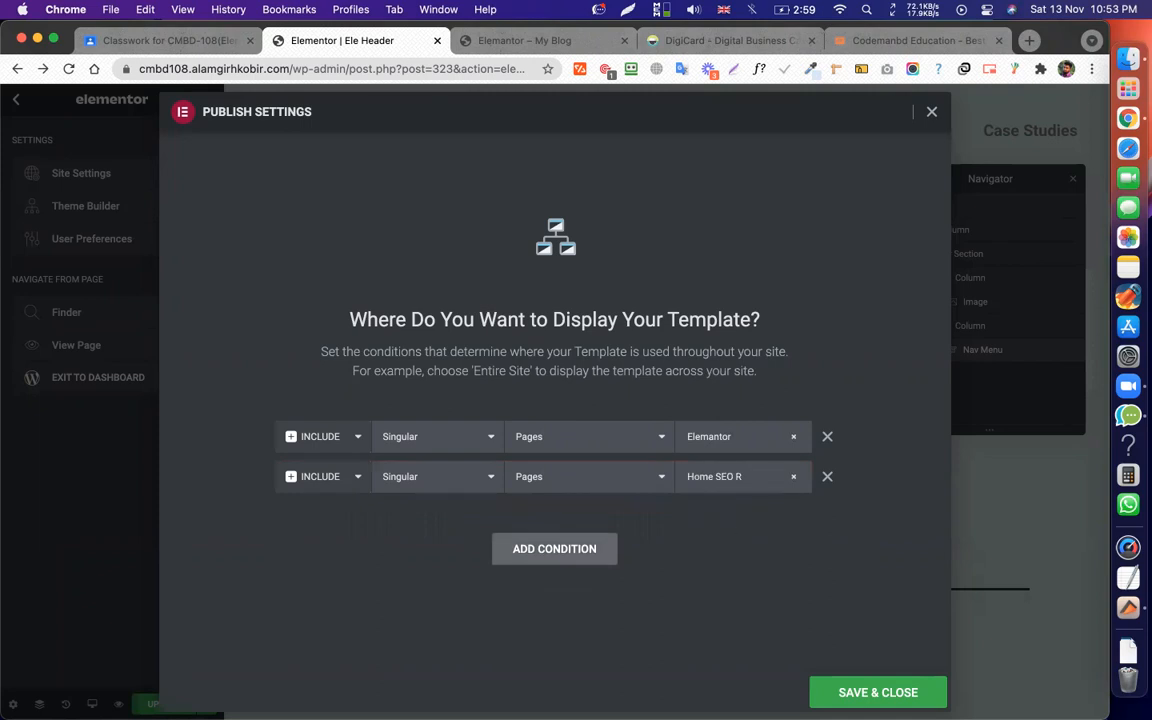
left_click(897, 692)
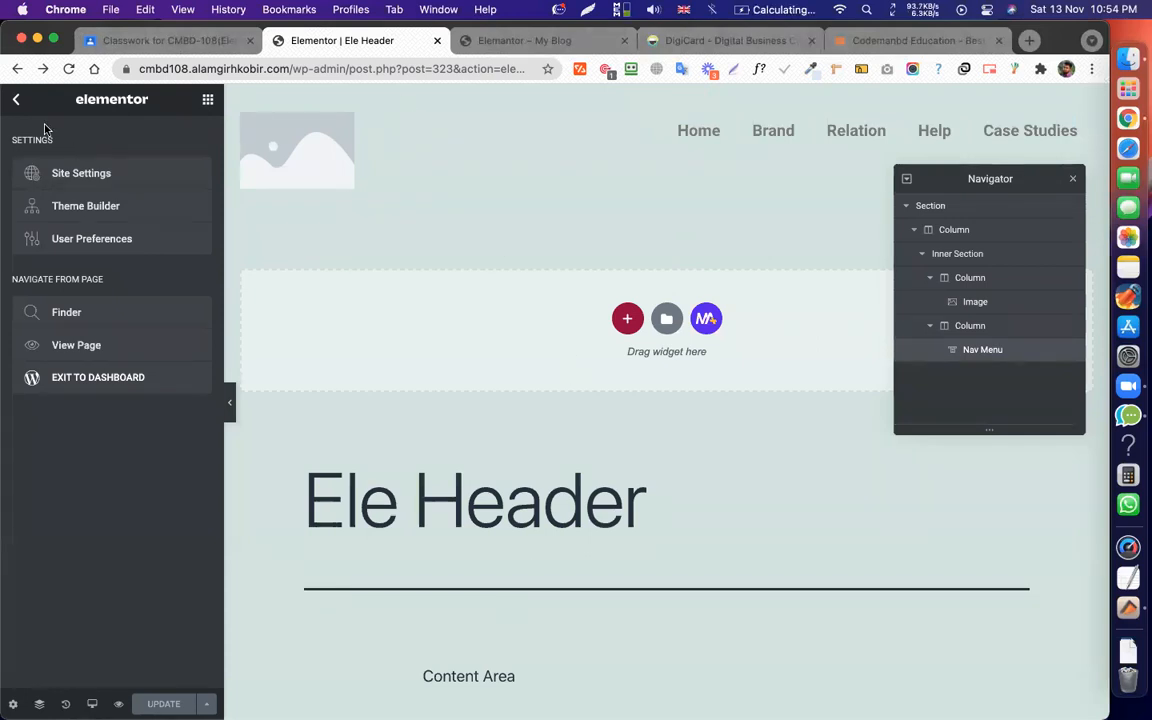
Open the Ele Header template's front-end page via View Page.
left_click(16, 99)
left_click(16, 100)
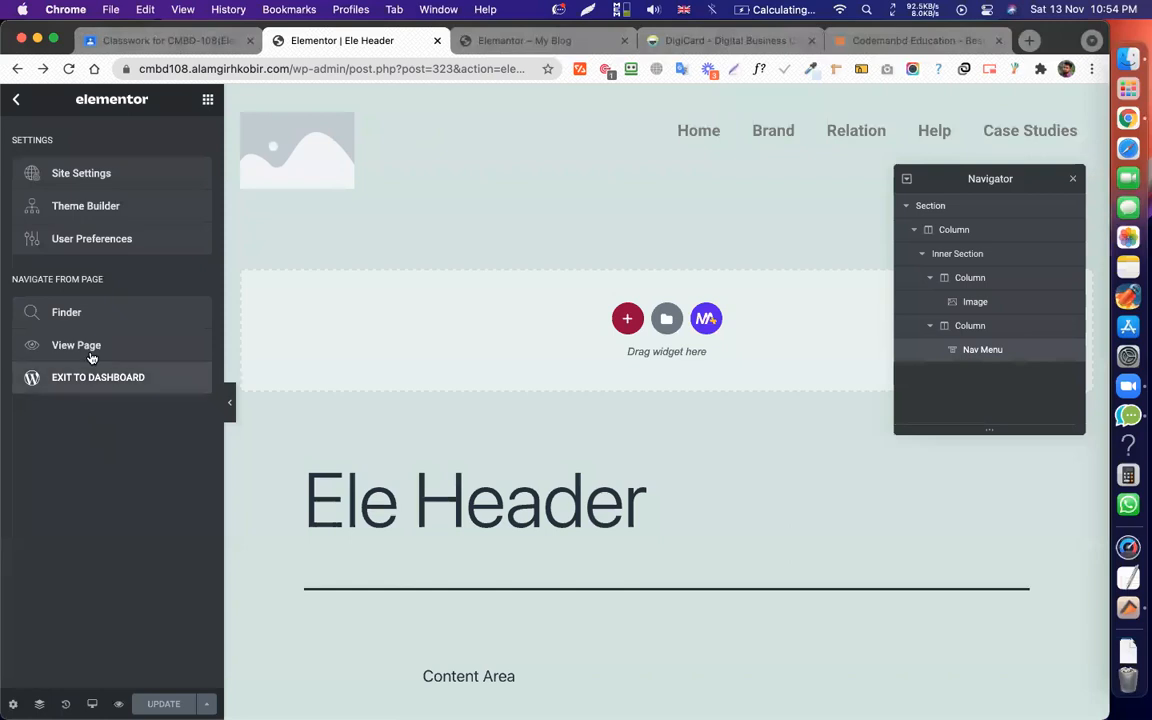
left_click(84, 347)
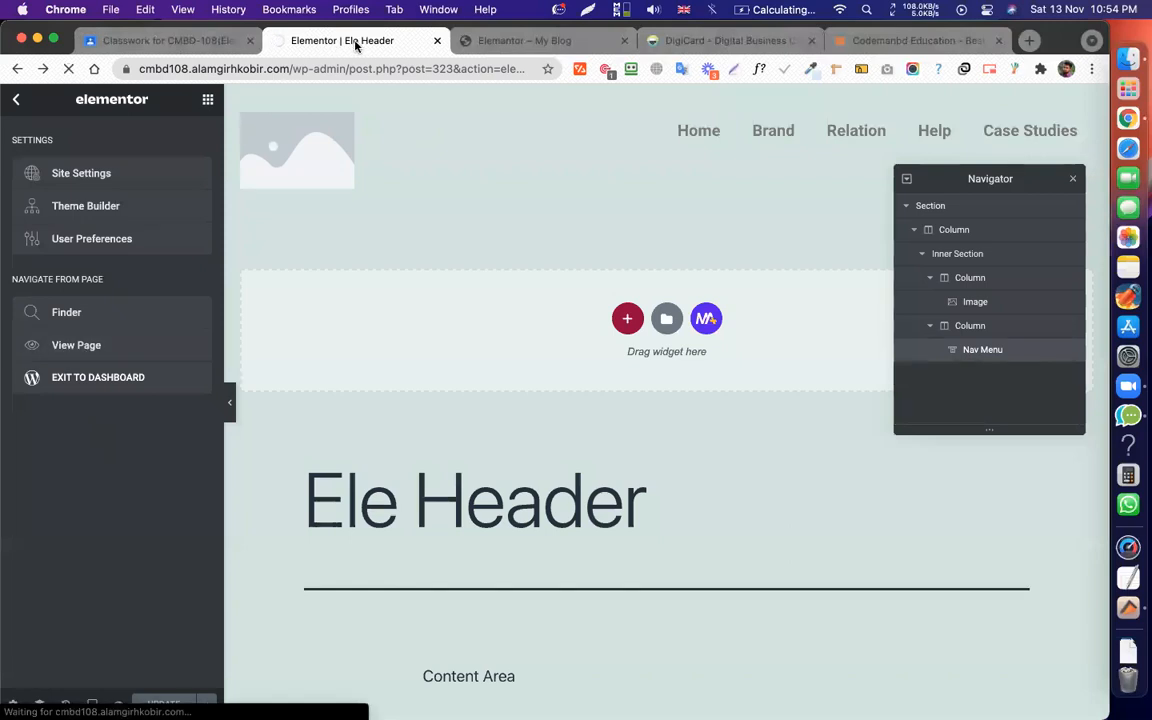
Look over the DigiCard site's hero section, then return to the Ele Header – My Blog tab.
left_click(684, 40)
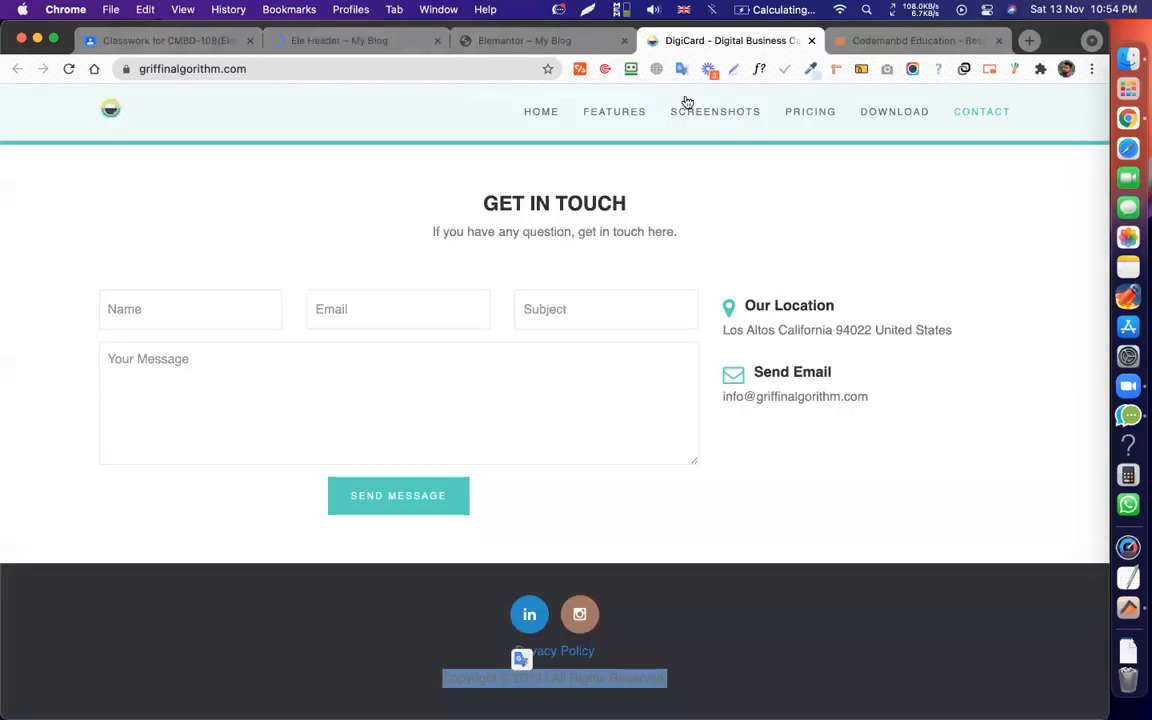
scroll(627, 295, "up", 15)
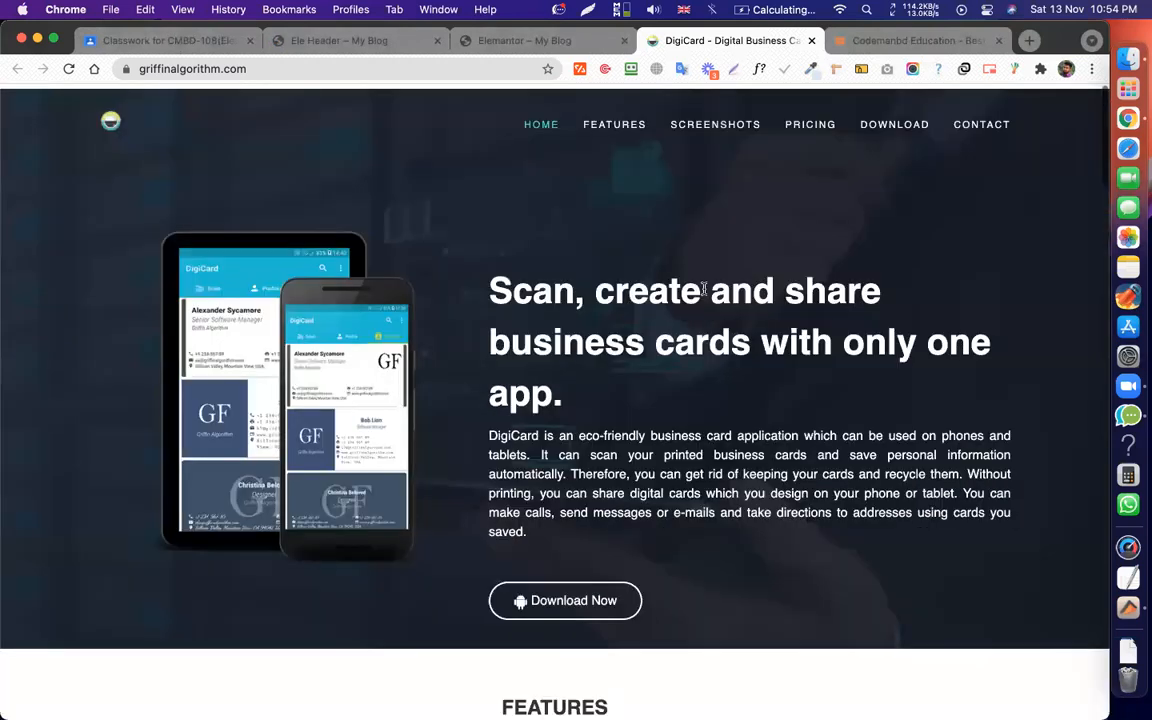
scroll(704, 289, "down", 2)
scroll(447, 352, "up", 2)
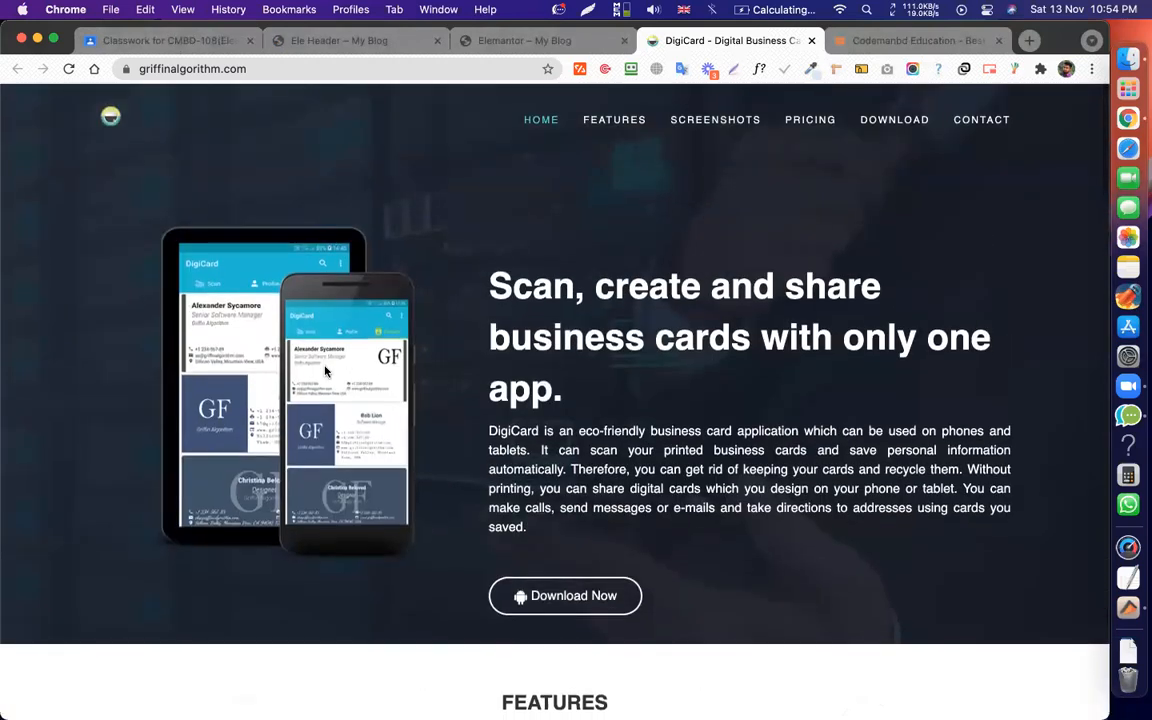
scroll(461, 367, "down", 2)
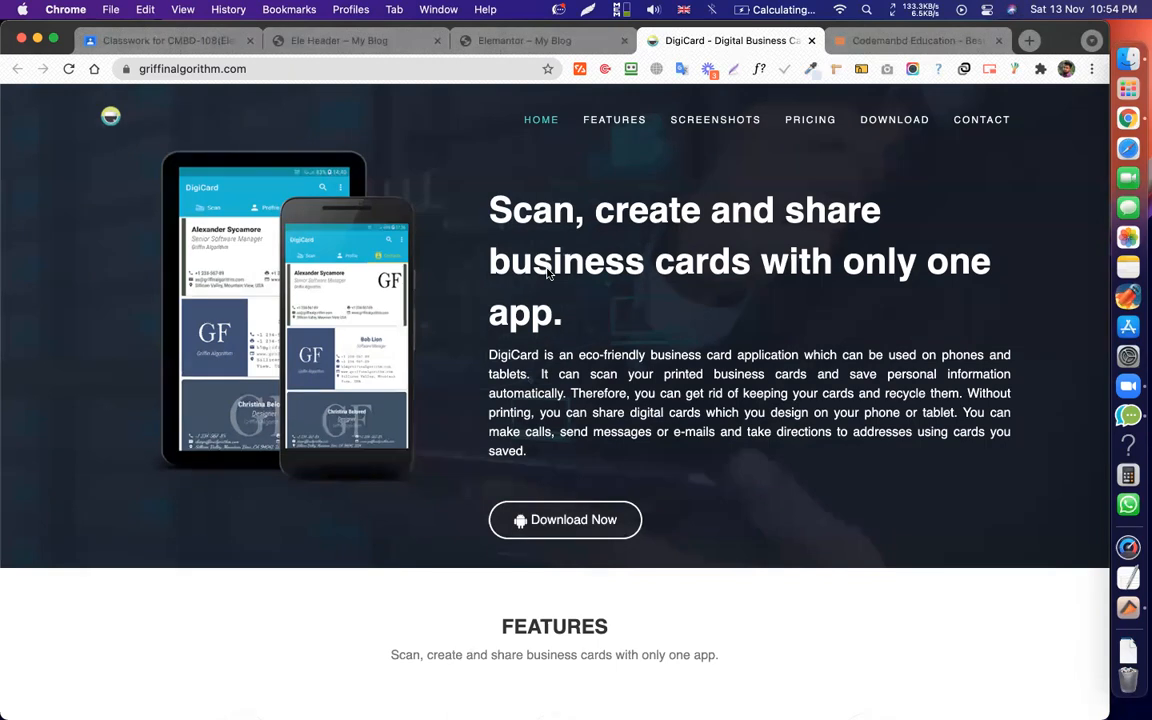
scroll(560, 274, "up", 2)
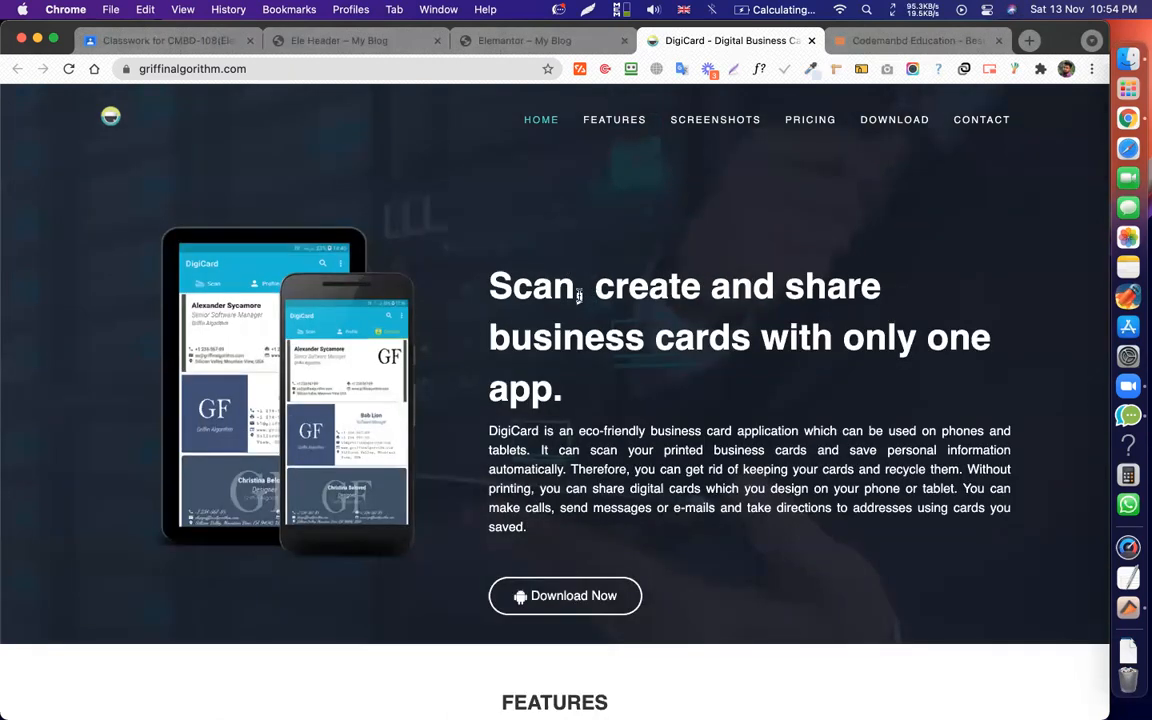
left_click_drag(491, 287, 596, 432)
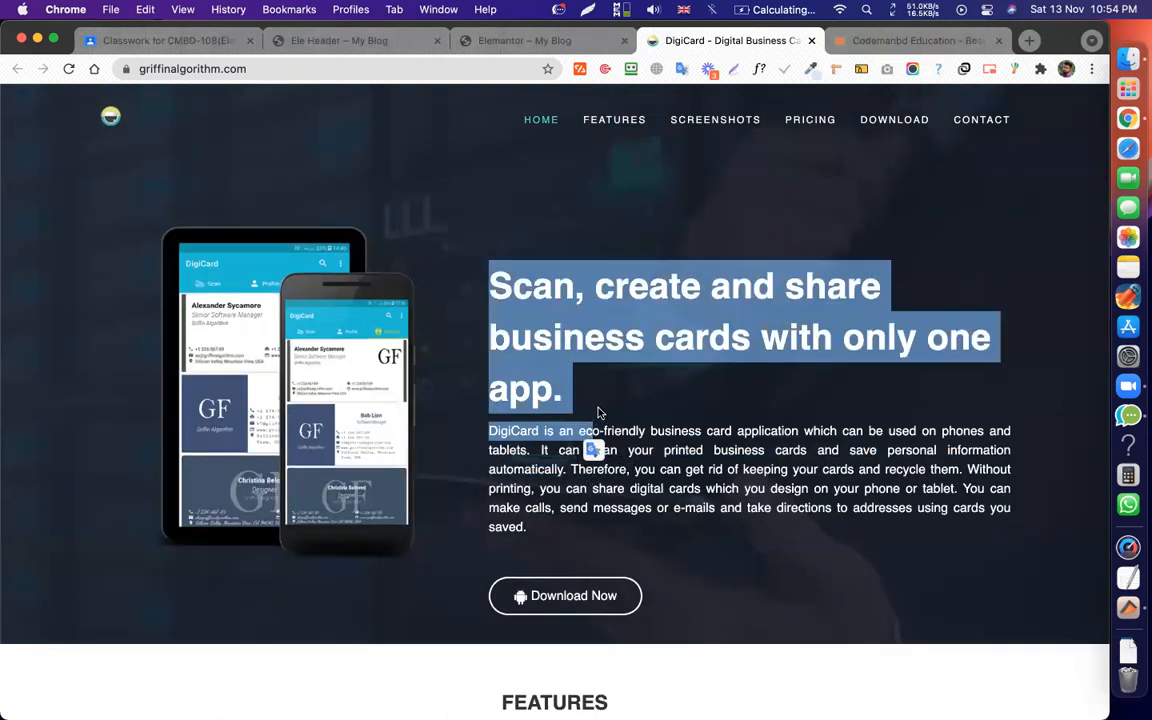
left_click(599, 412)
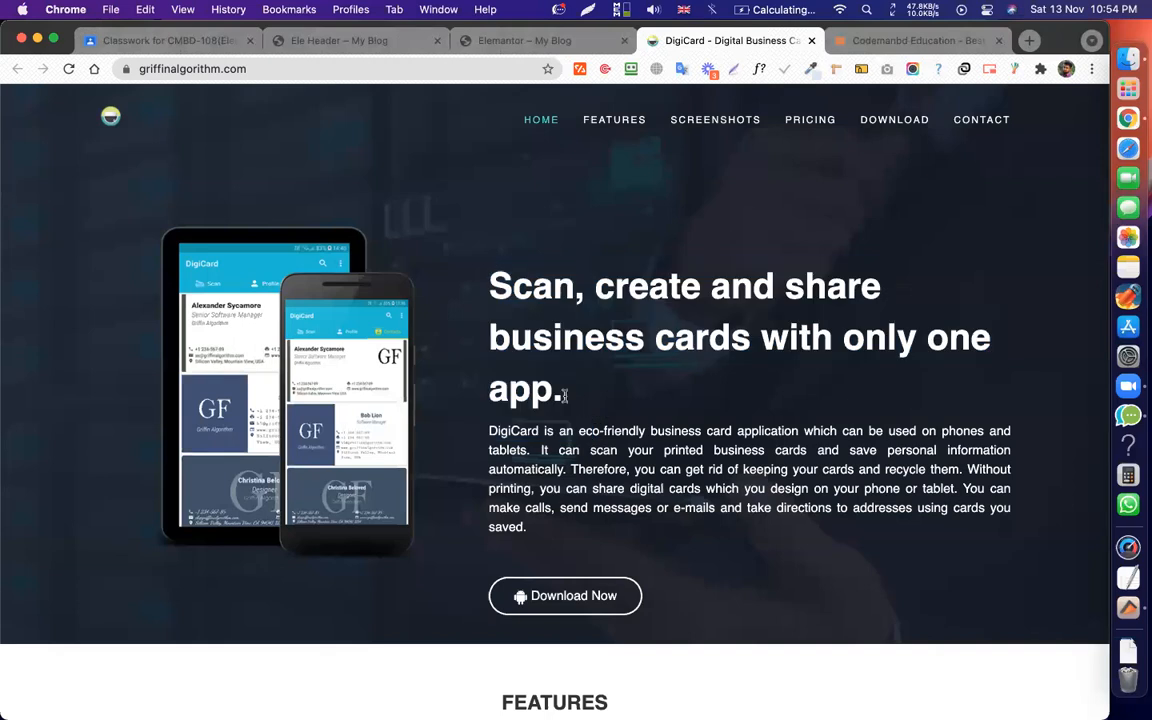
left_click_drag(564, 396, 492, 283)
left_click(492, 283)
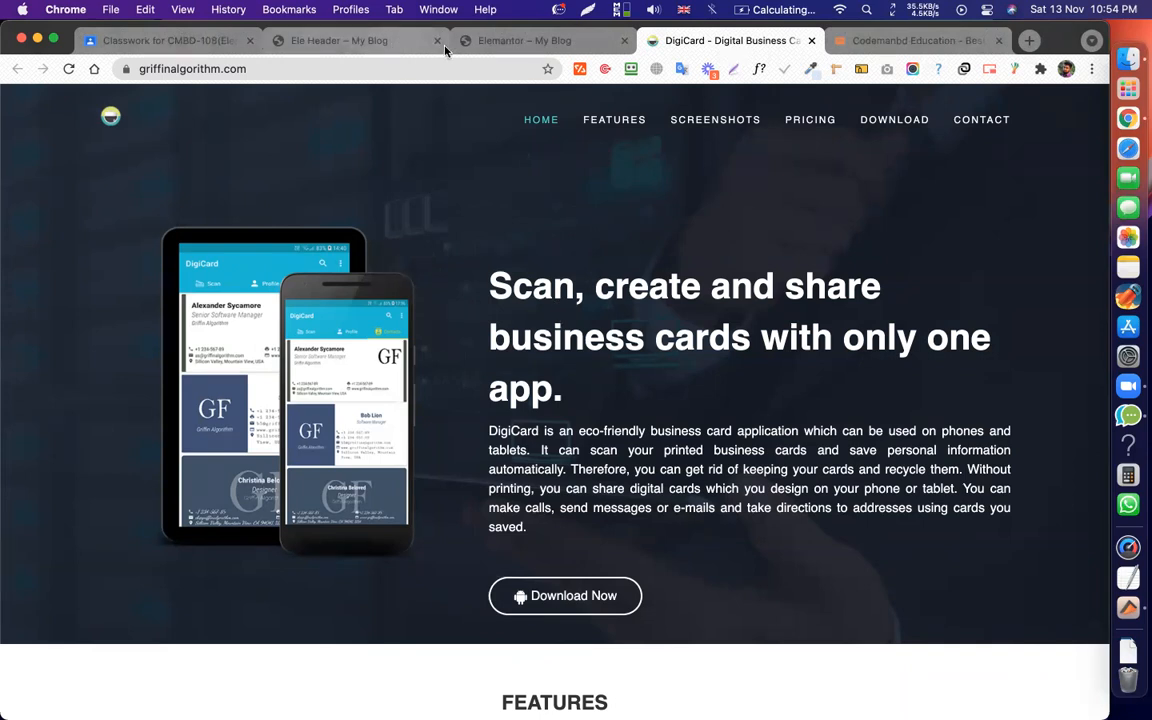
left_click(404, 45)
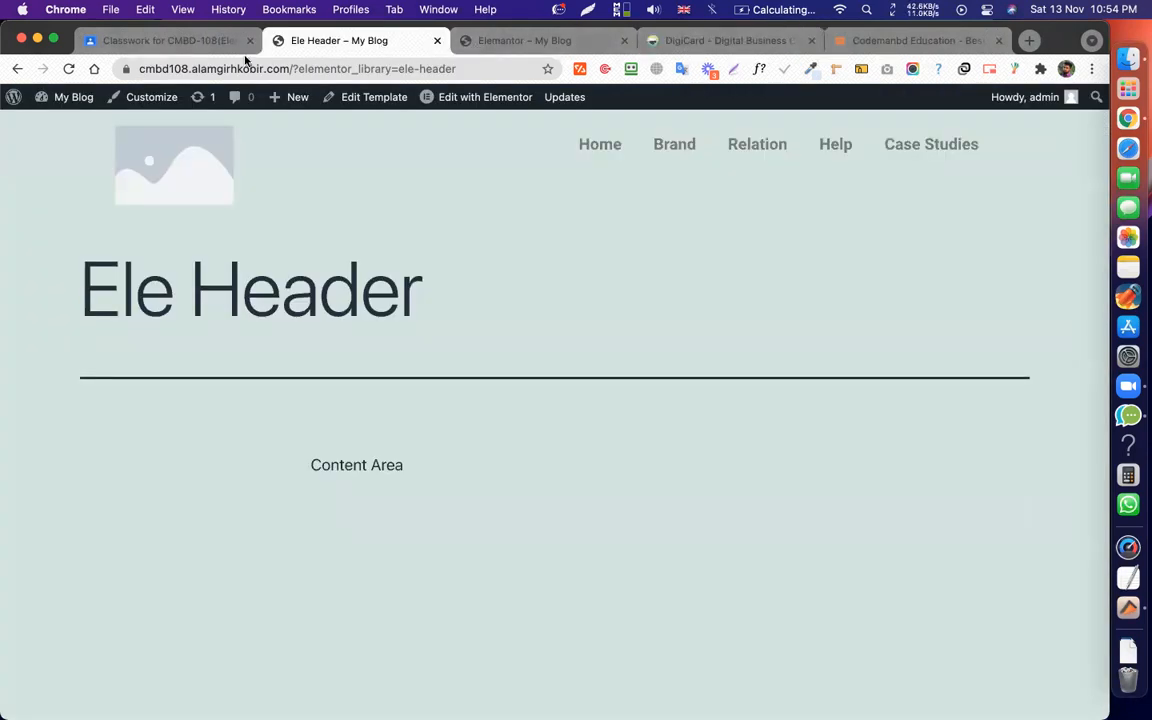
Go to the WordPress admin area from the Ele Header page.
left_click(16, 97)
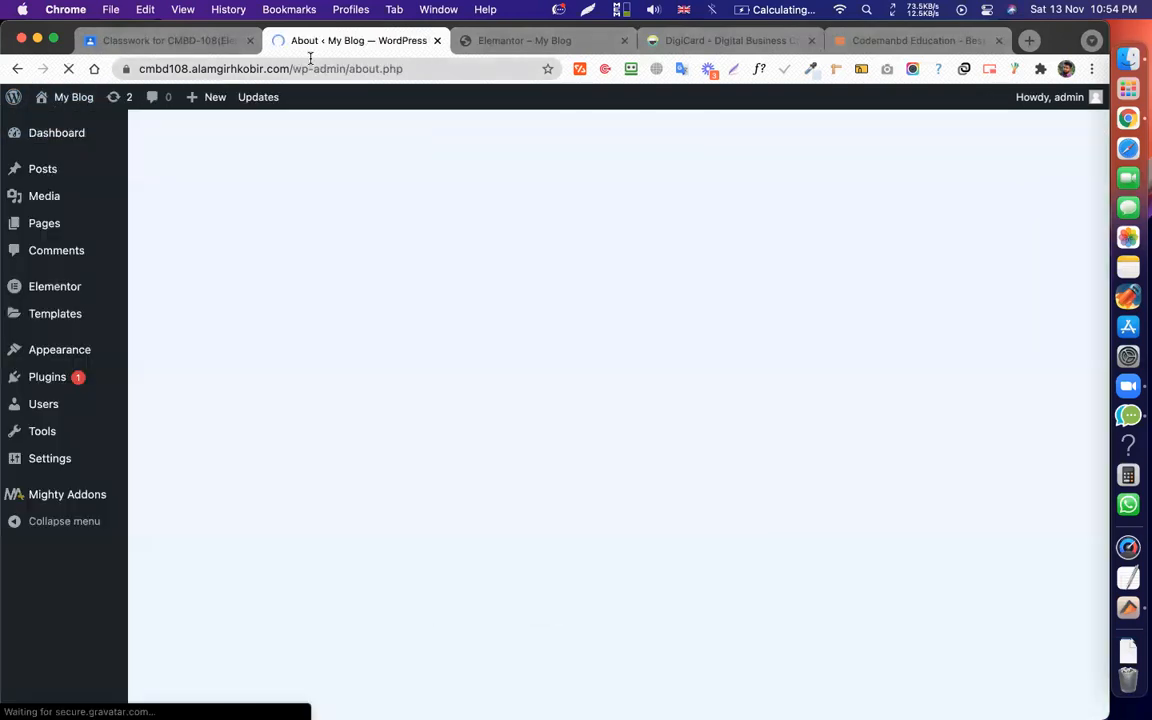
left_click(310, 68)
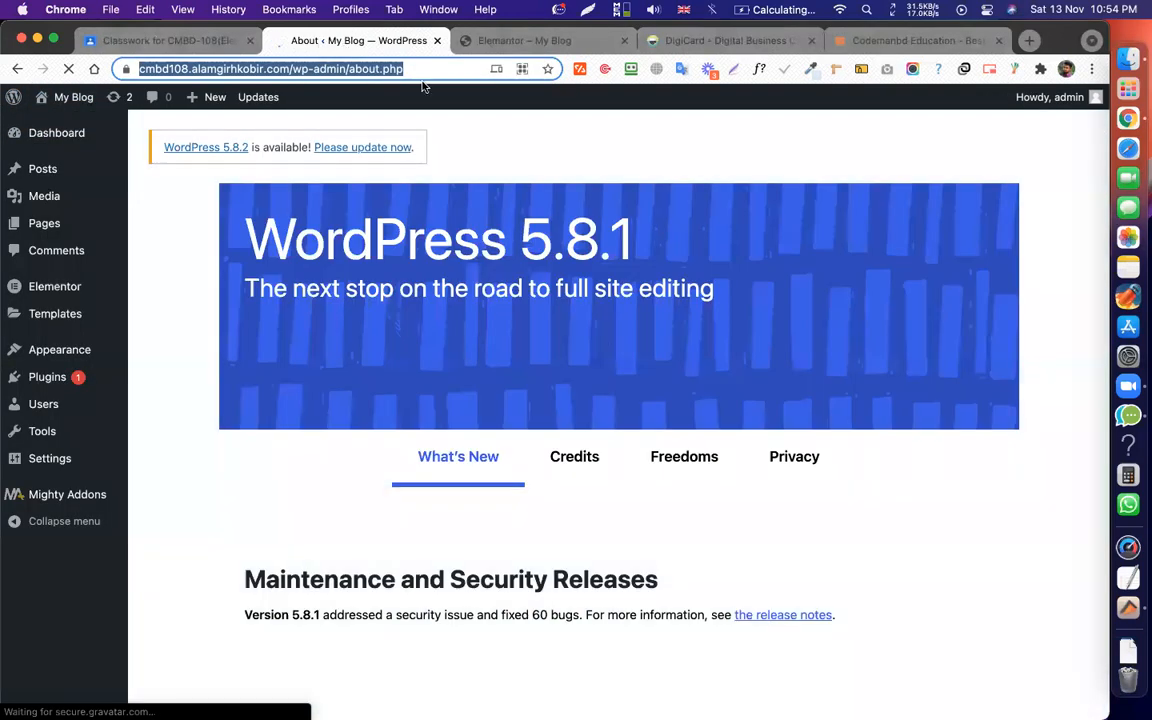
left_click(419, 71)
left_click(494, 138)
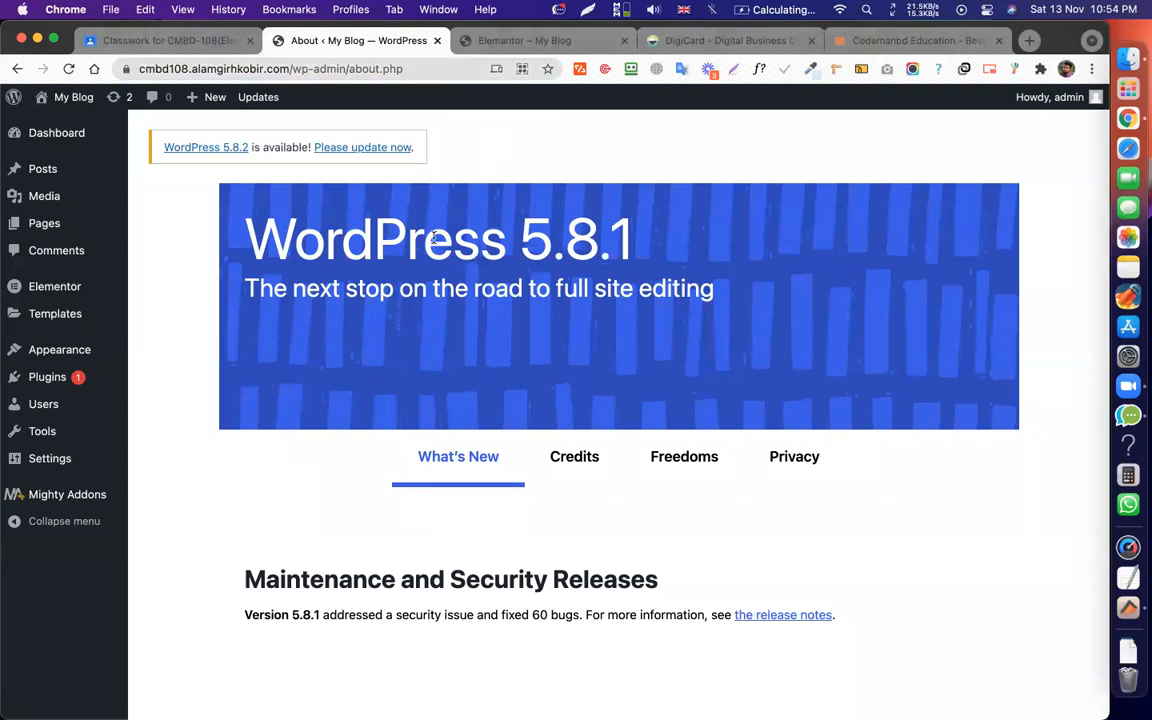
In the Elementor tab, delete the page path from the URL to load the site home page.
left_click(515, 40)
scroll(580, 220, "down", 15)
scroll(537, 241, "up", 15)
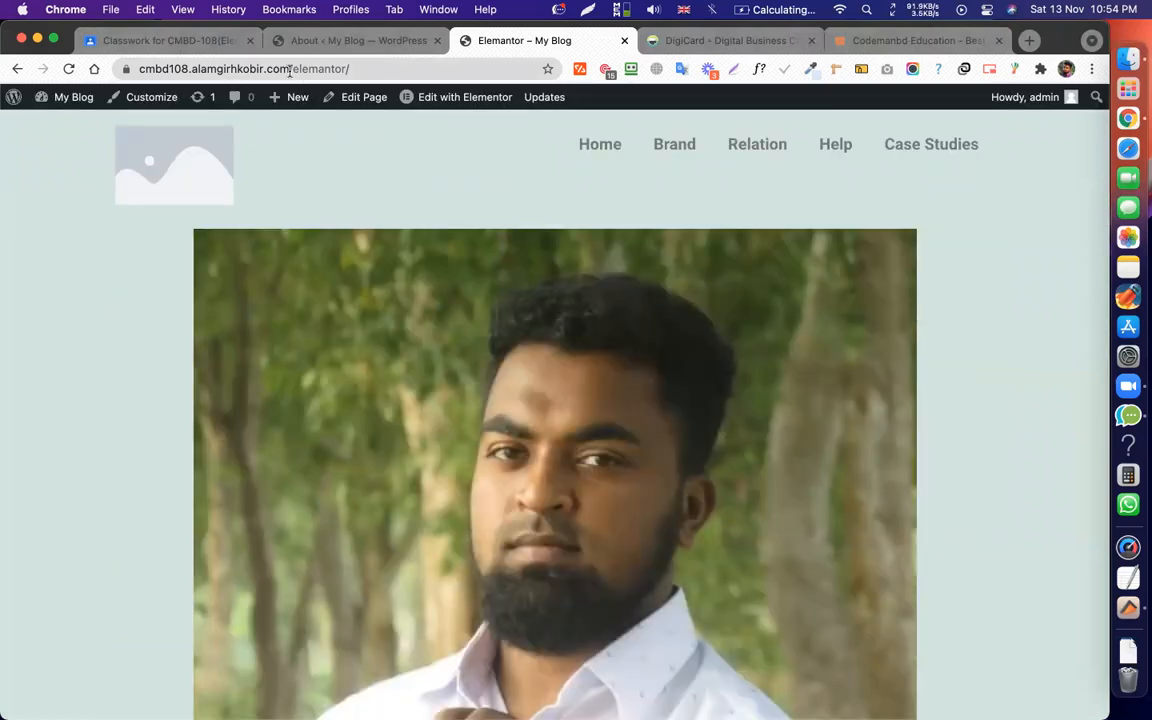
left_click_drag(289, 70, 463, 103)
key("BackSpace")
key("Return")
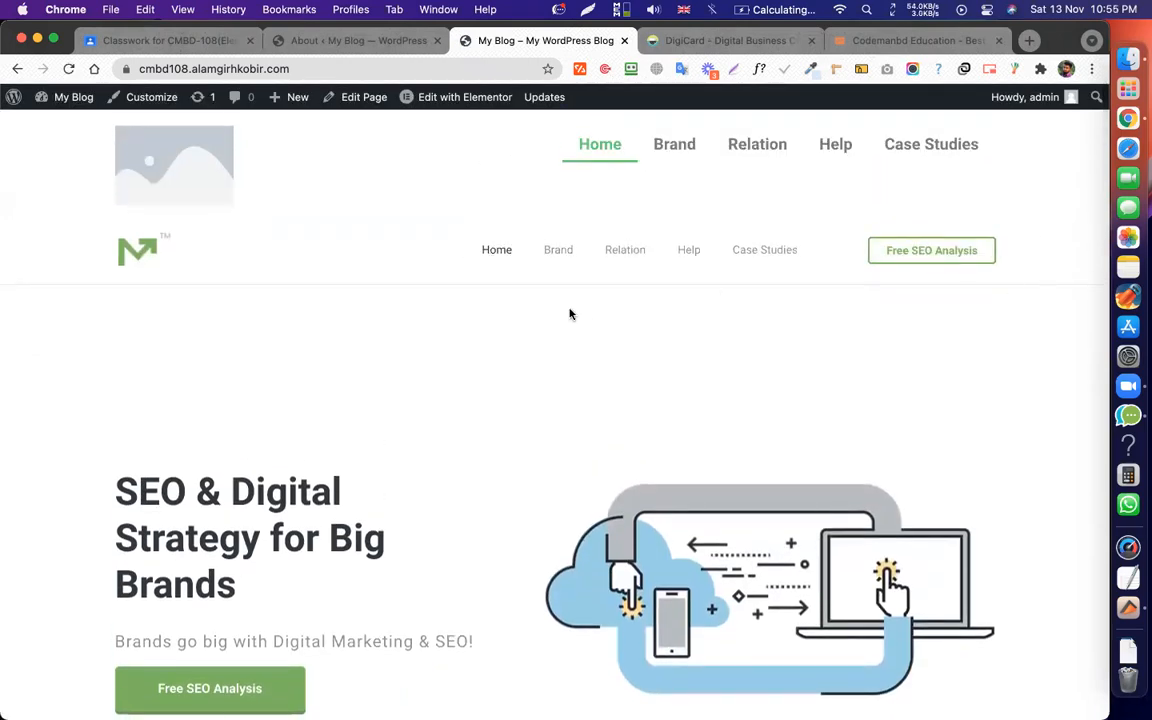
Check the two stacked headers on the home page, glance at the DigiCard tab, and come back.
left_click(568, 256)
scroll(571, 265, "up", 10)
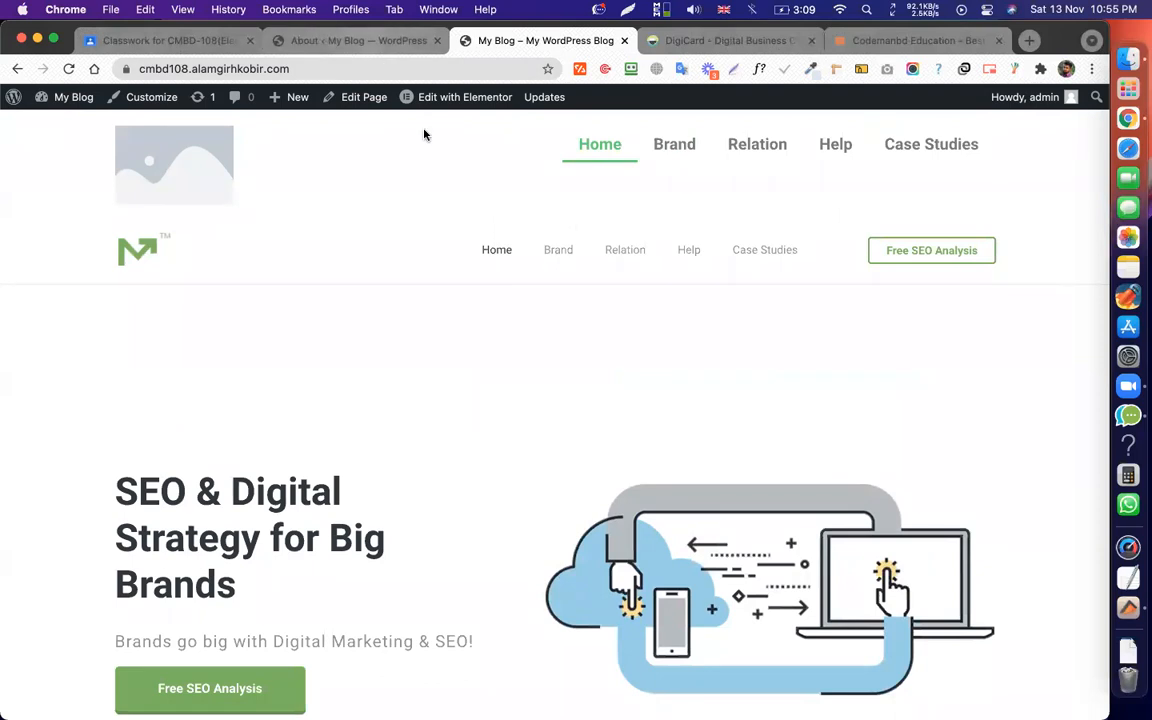
left_click(704, 42)
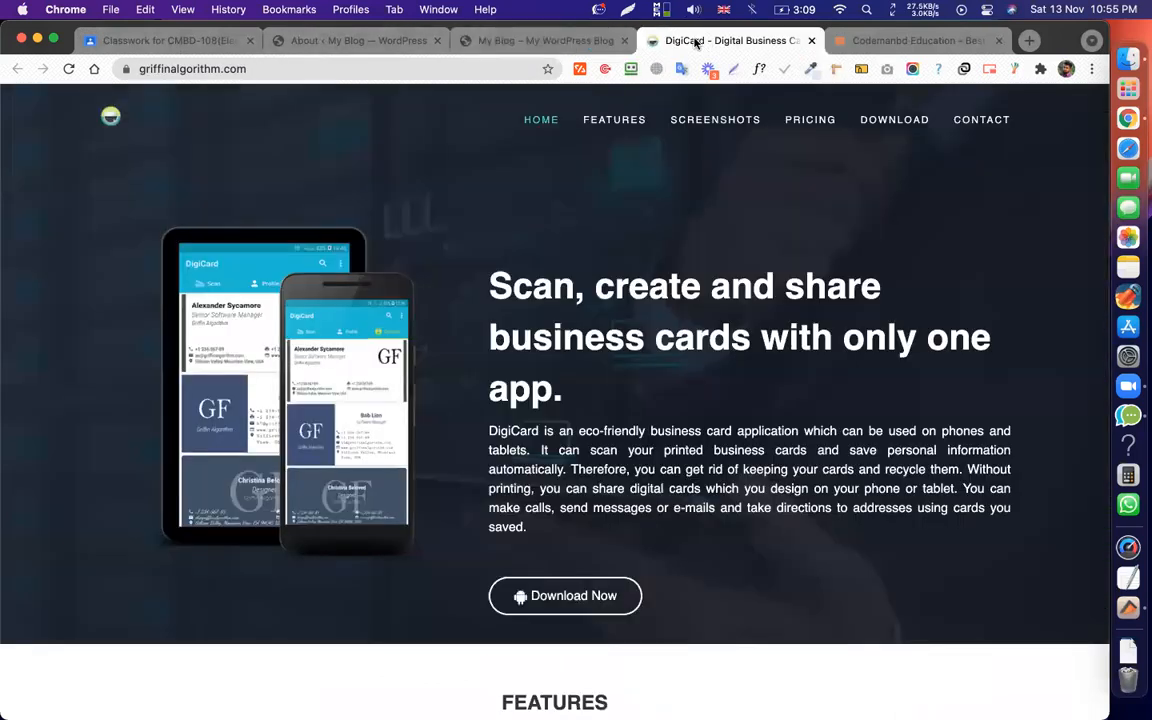
left_click(551, 42)
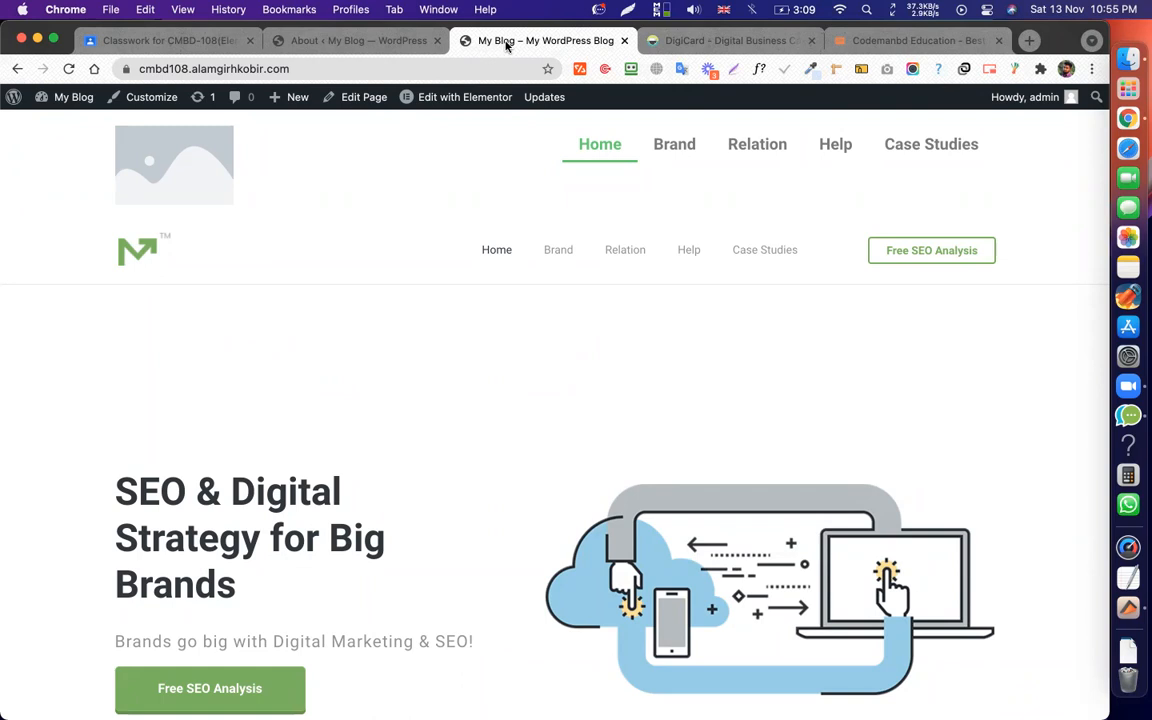
Open the Theme Builder's Header list showing Ele Header and Main Header.
left_click(333, 41)
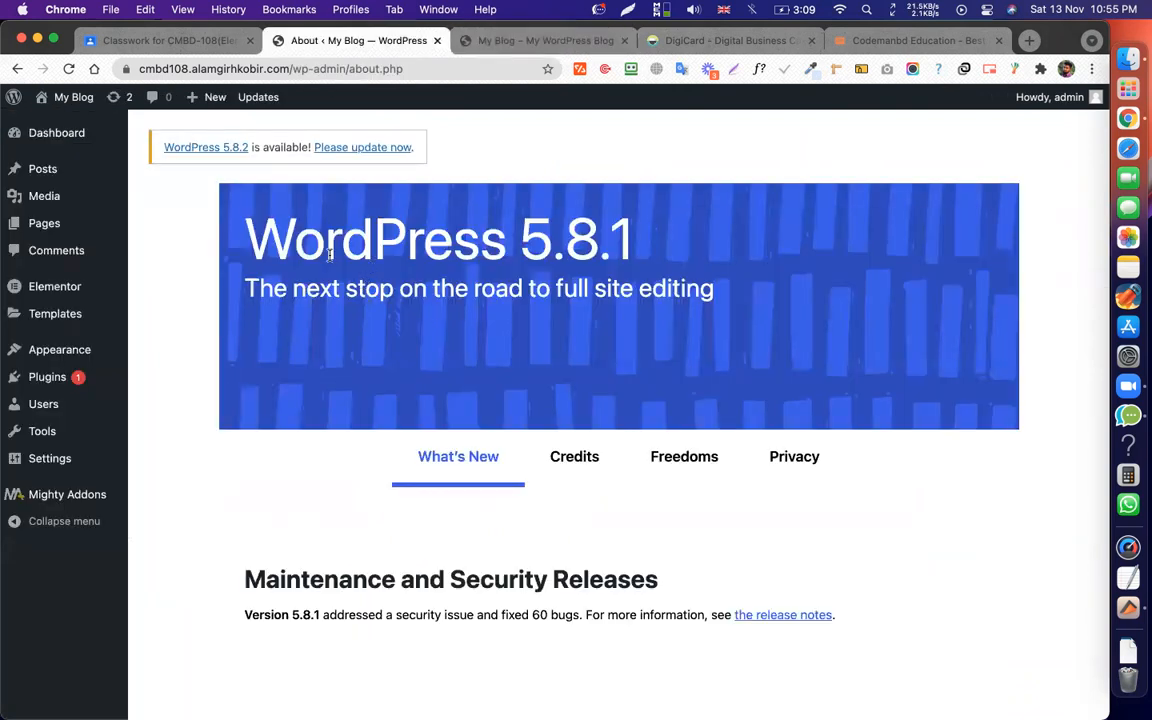
mouse_move(60, 313)
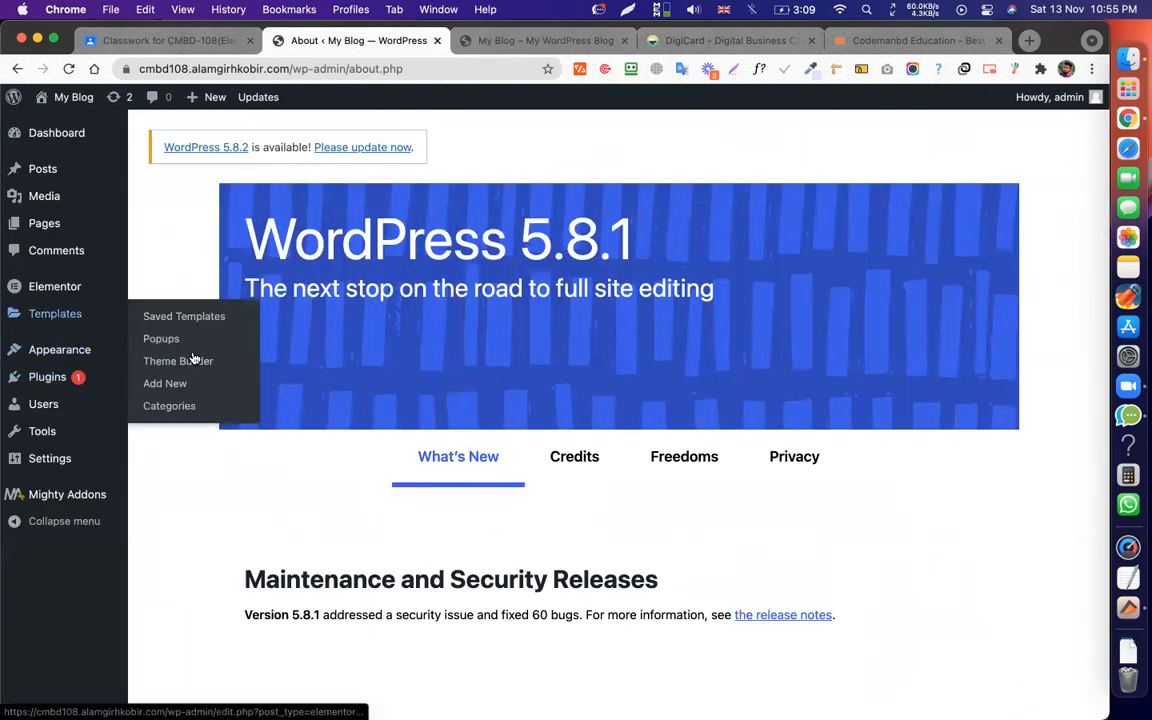
left_click(192, 360)
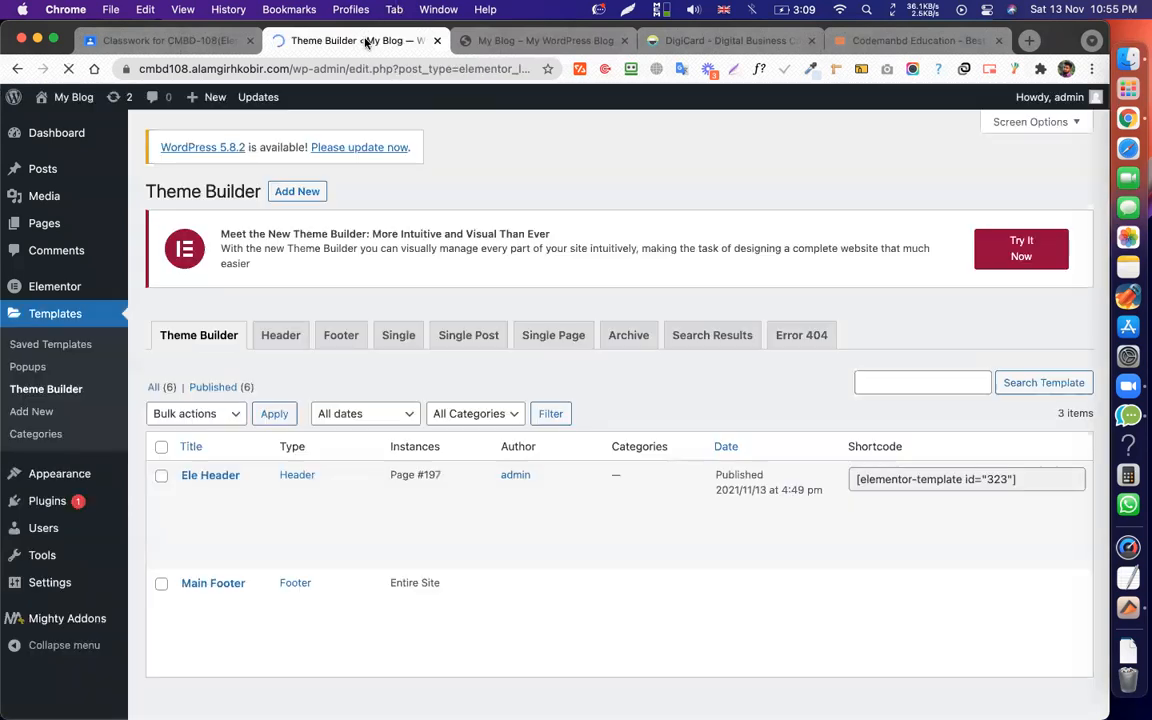
left_click(278, 334)
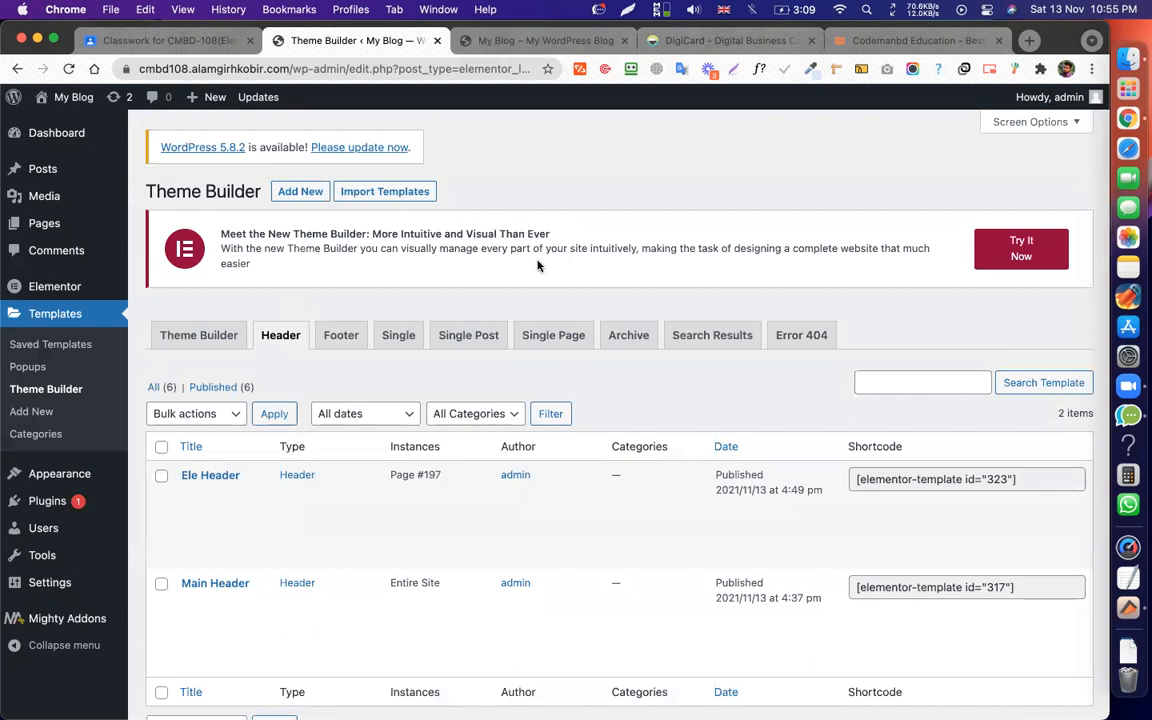
left_click_drag(221, 232, 262, 262)
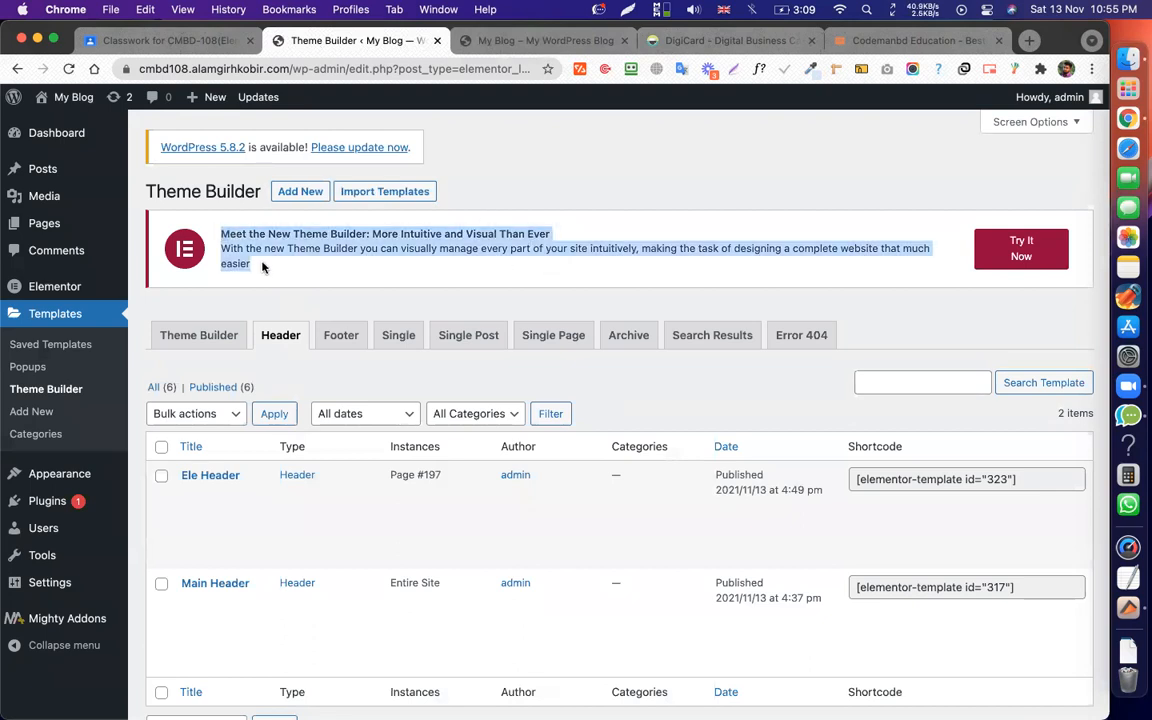
left_click(310, 268)
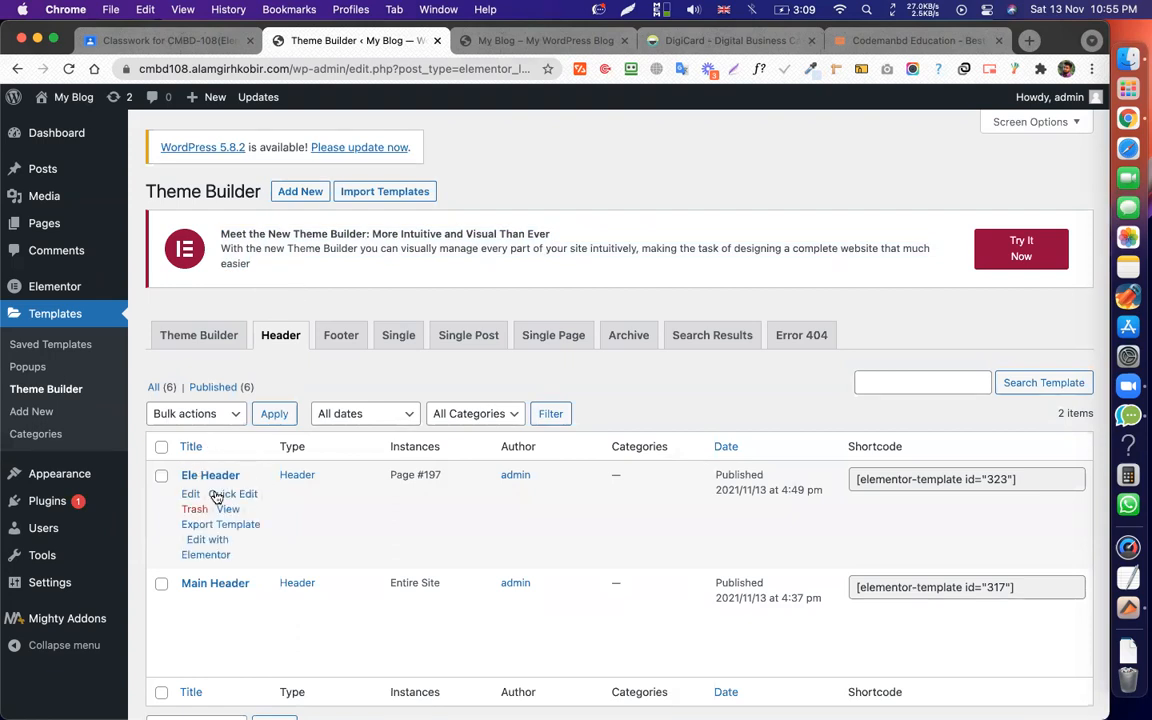
scroll(238, 570, "down", 1)
scroll(238, 570, "down", 2)
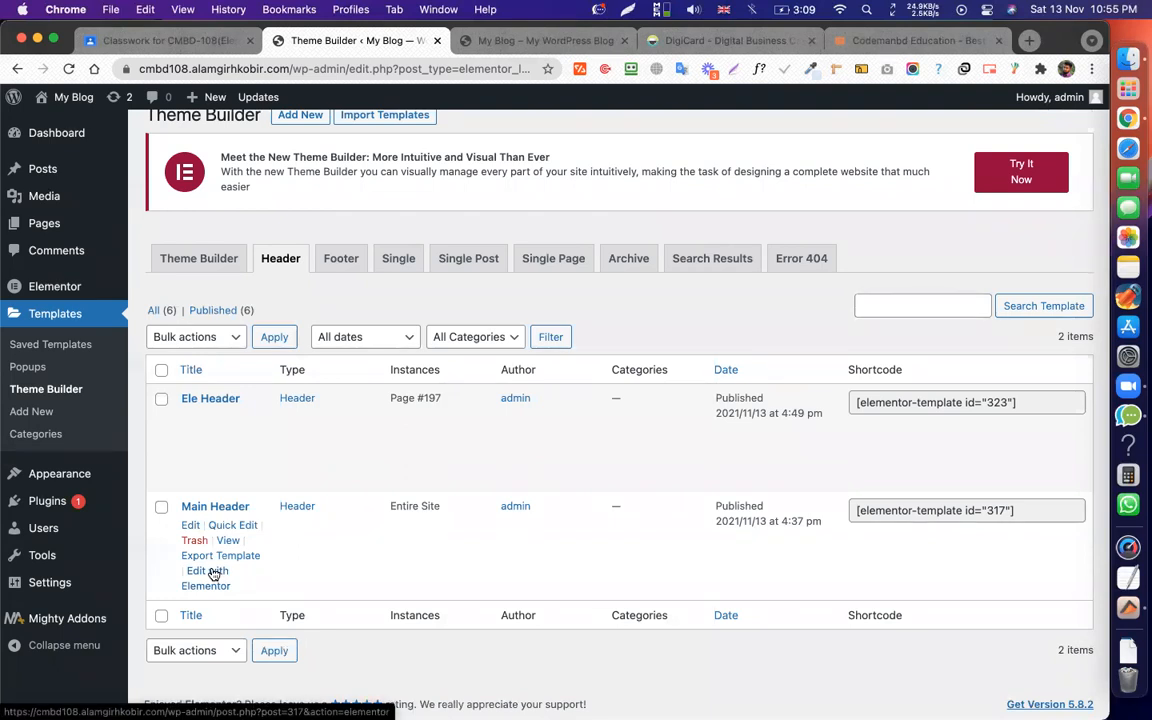
Open Main Header in Elementor, after starting and cancelling a stray new template.
left_click(212, 573)
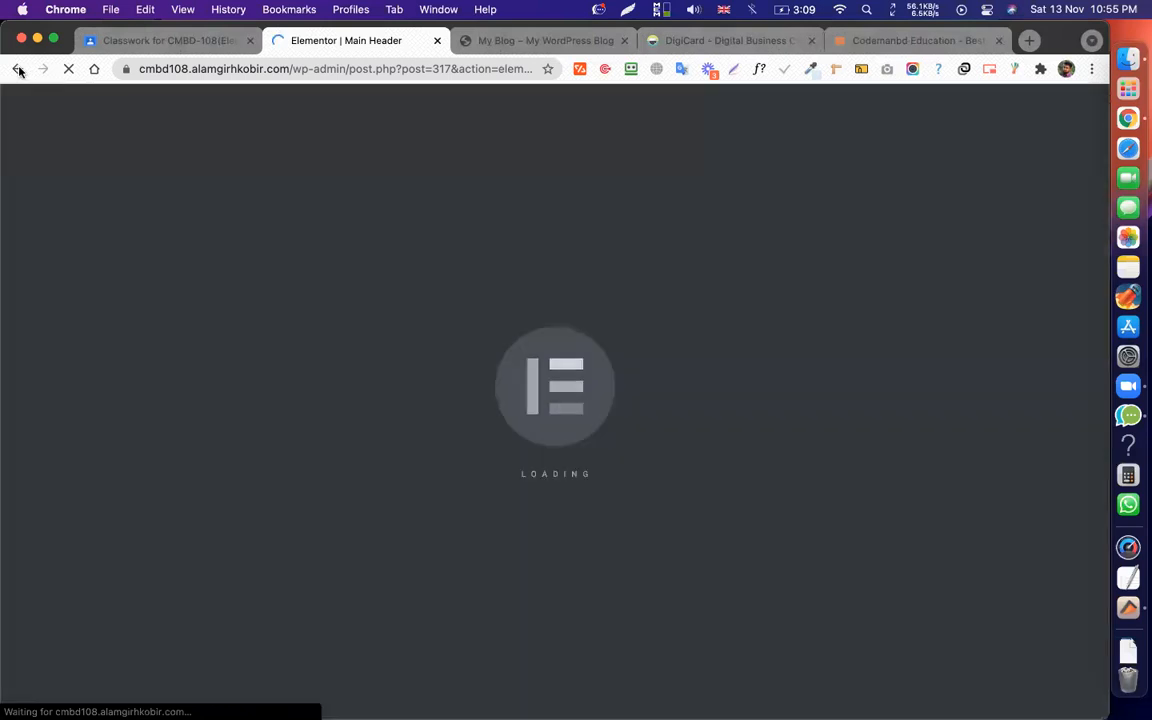
left_click(17, 68)
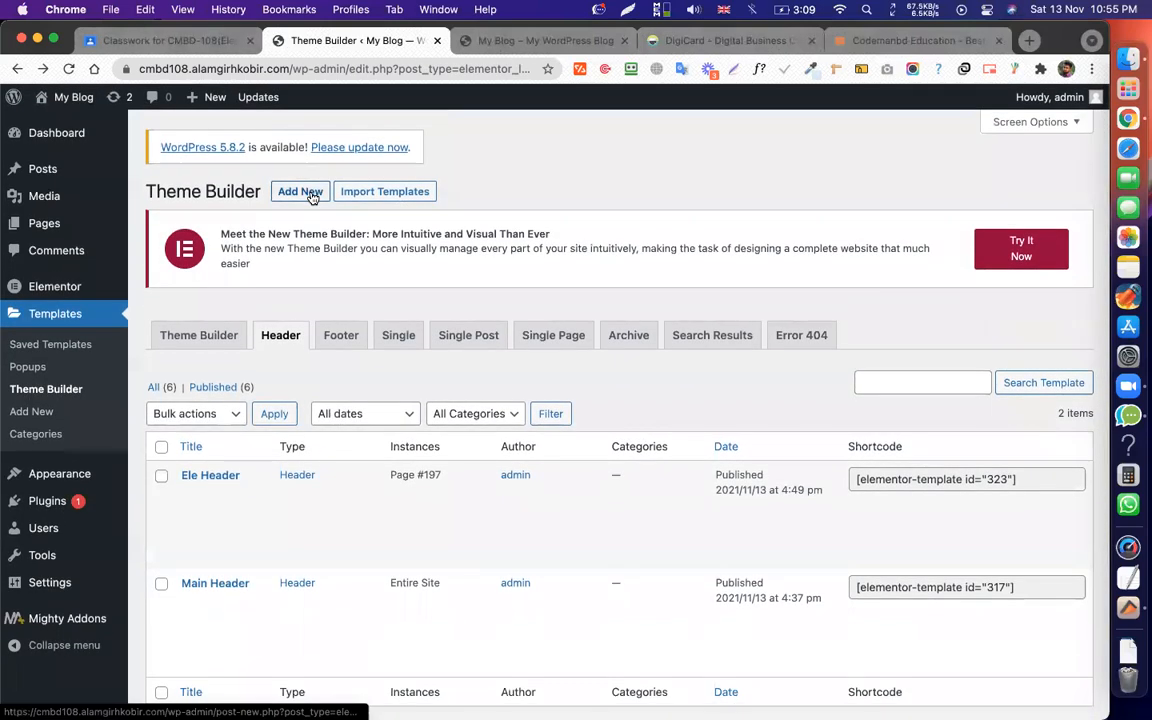
left_click(300, 192)
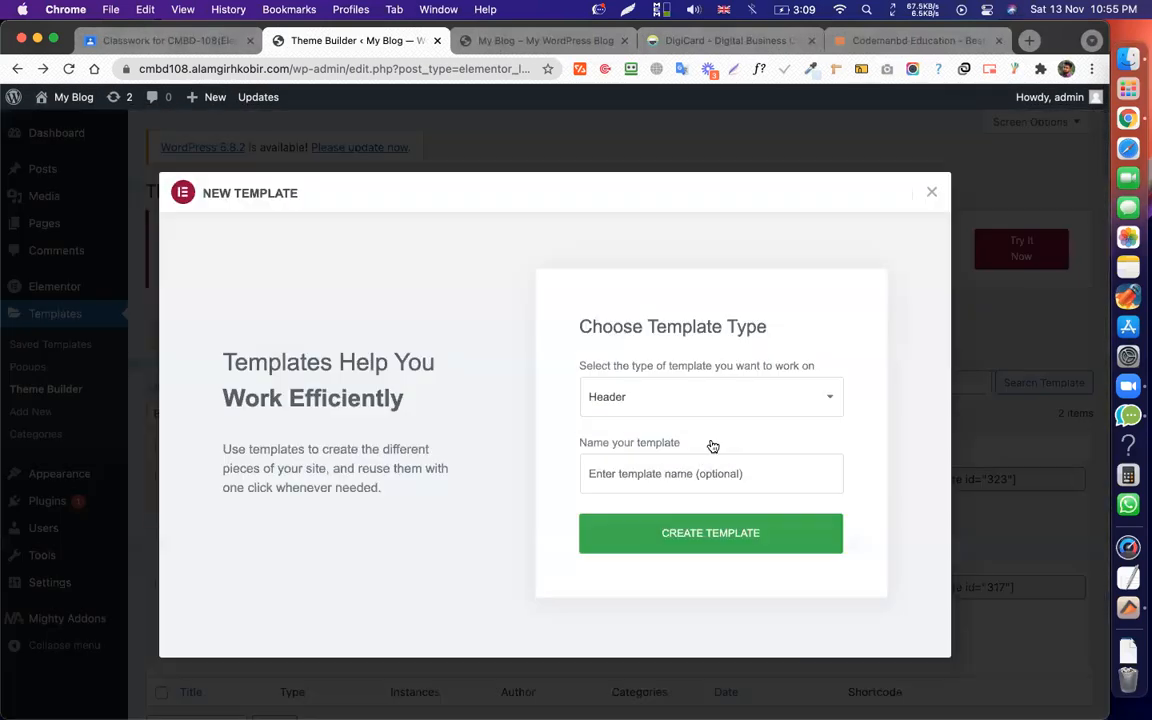
left_click(729, 470)
type("owmedkbet")
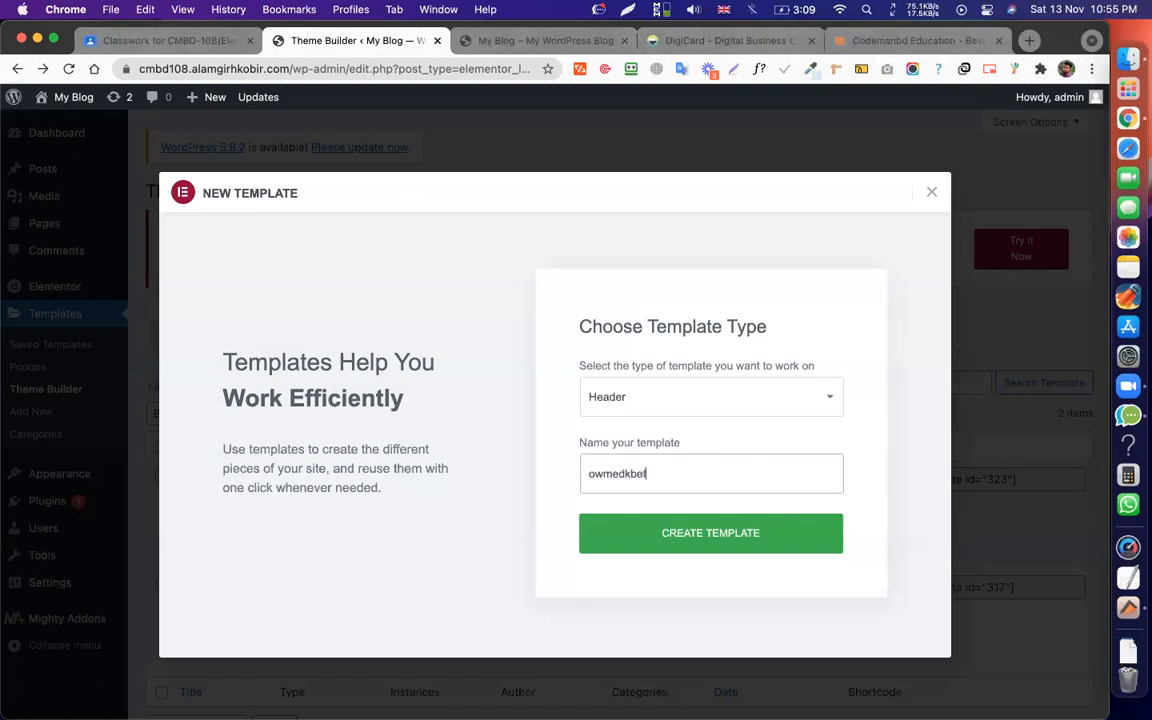
left_click(931, 191)
scroll(225, 560, "down", 2)
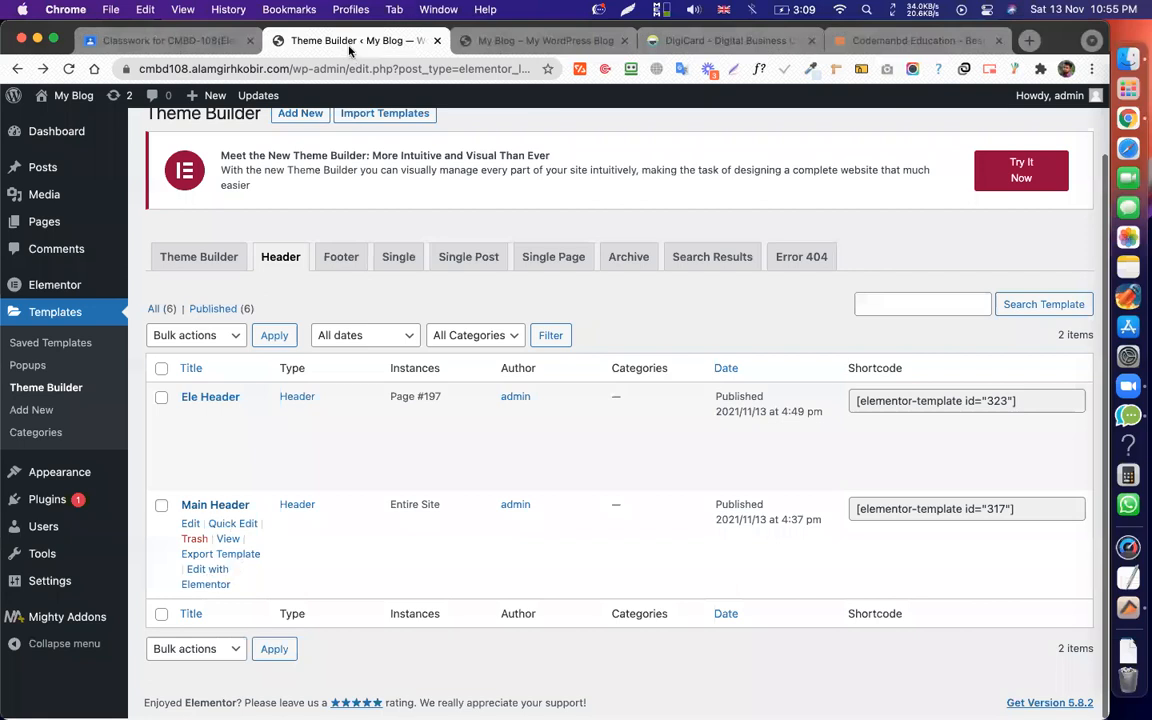
left_click(206, 576)
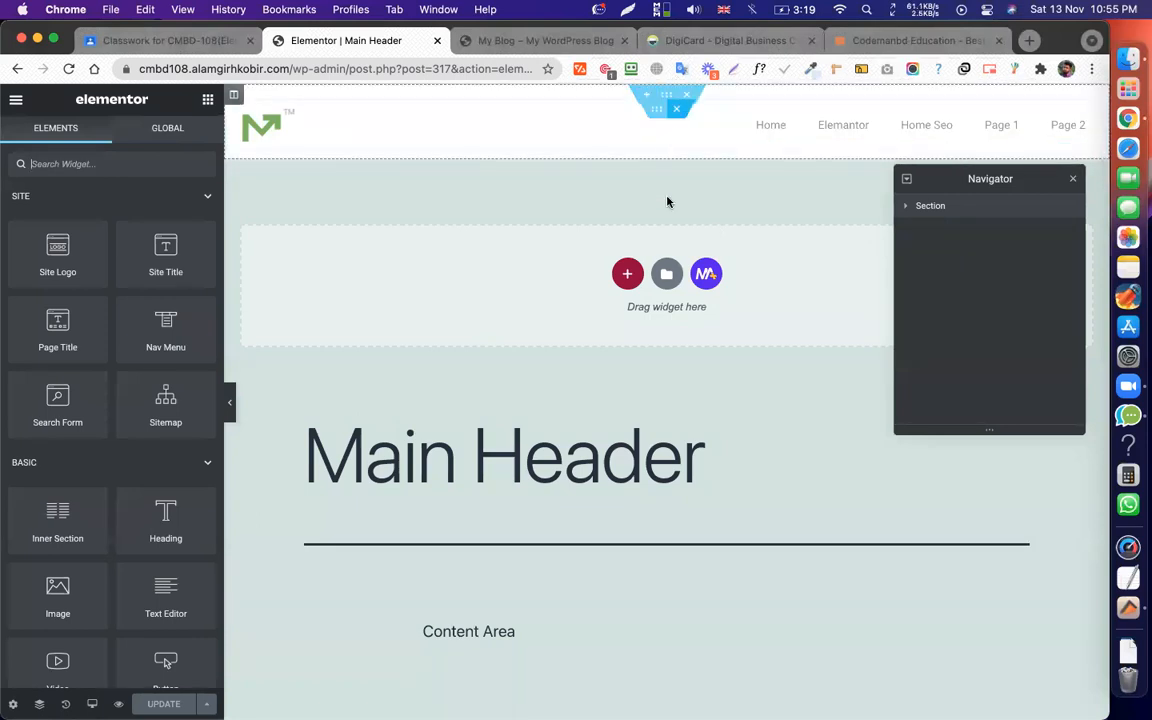
Copy the M-logo header section, delete it, and add a new single-column section.
right_click(663, 94)
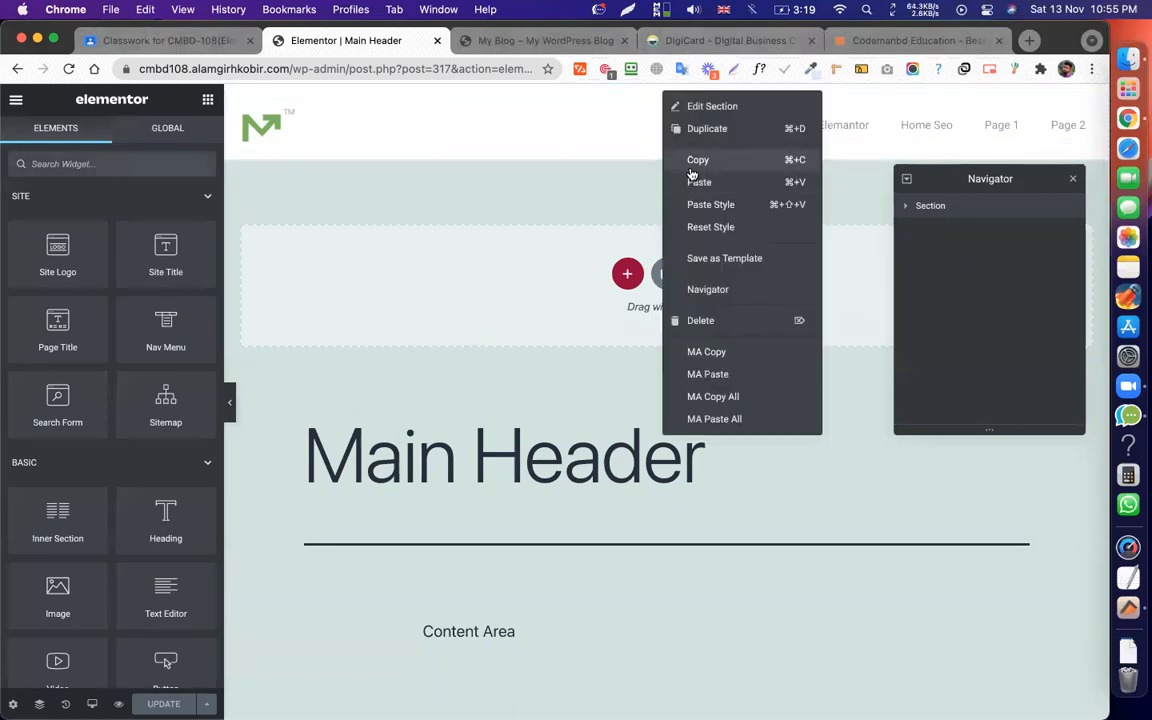
left_click(685, 161)
left_click(685, 96)
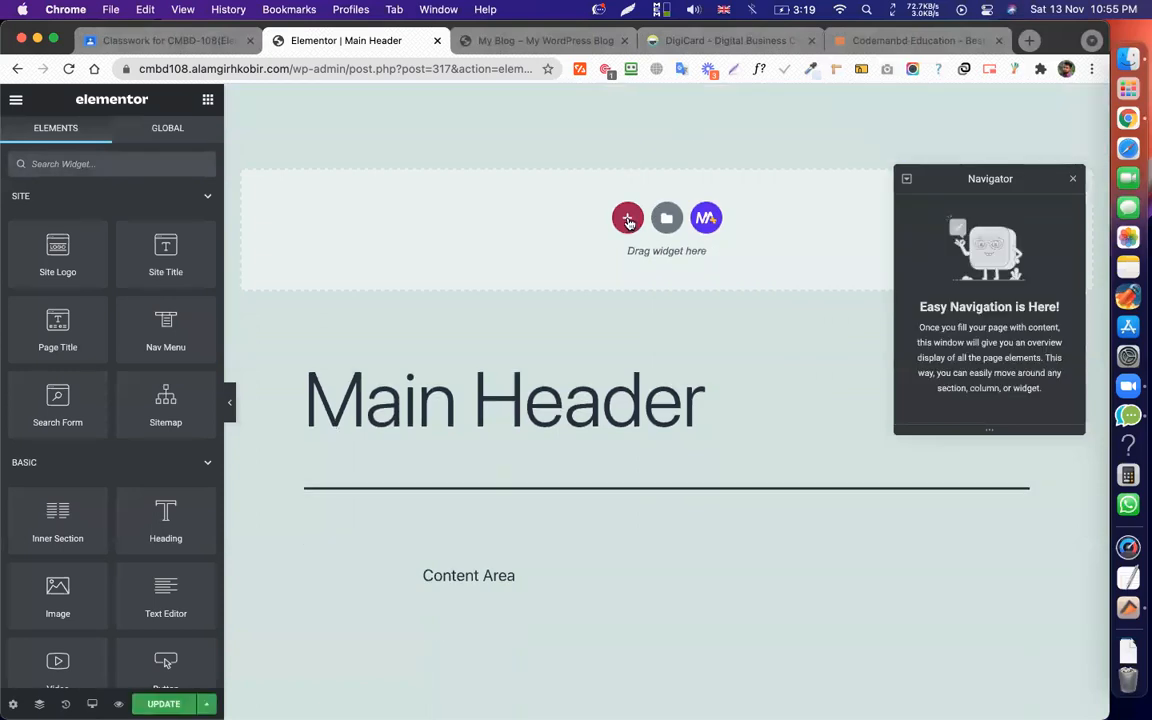
left_click(627, 218)
left_click(434, 270)
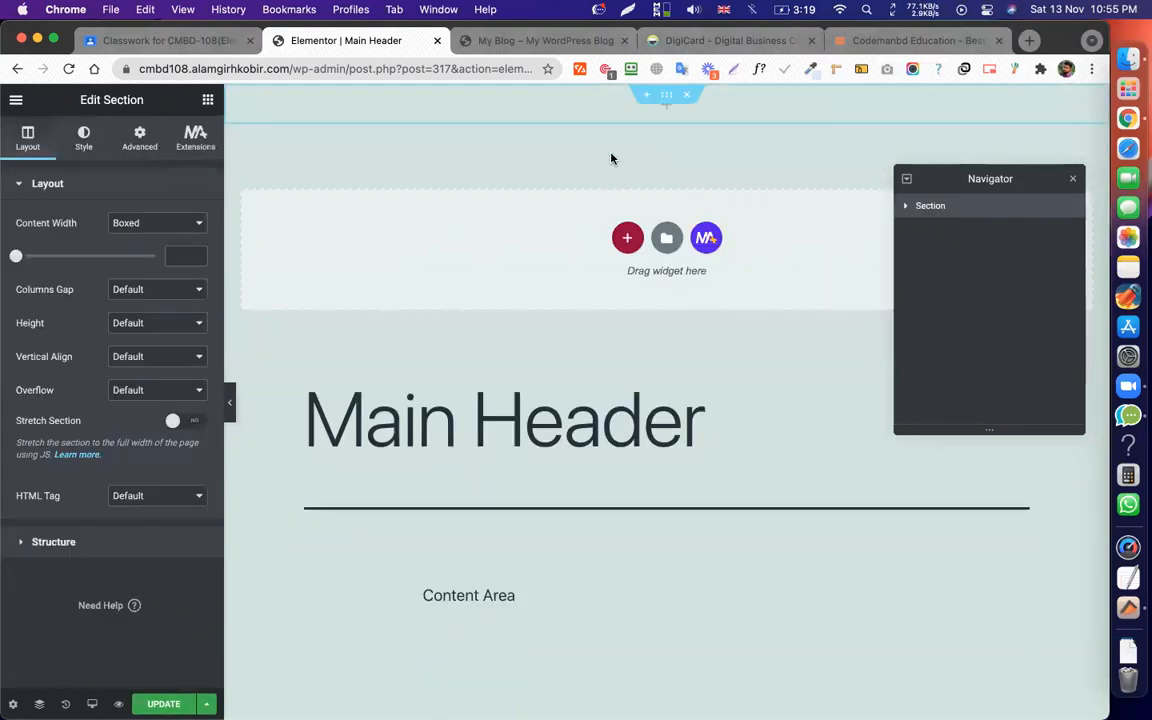
Add an inner section at the top, paste the header in, delete the empty section, and update.
left_click(196, 136)
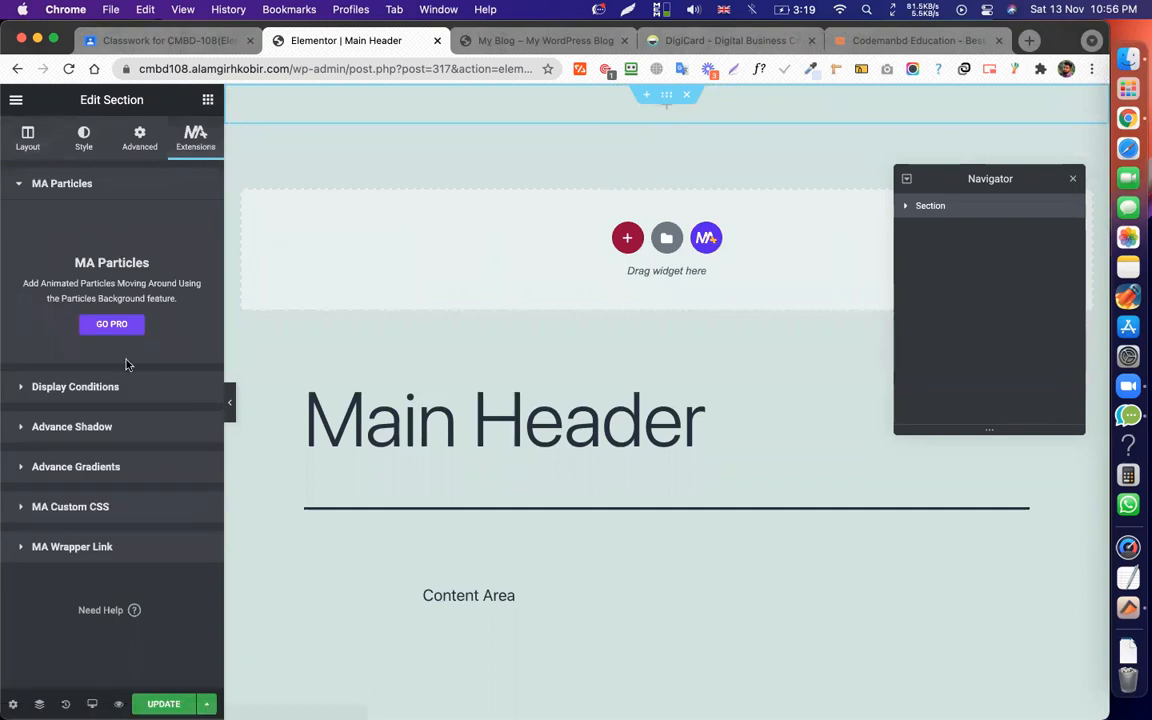
left_click(84, 138)
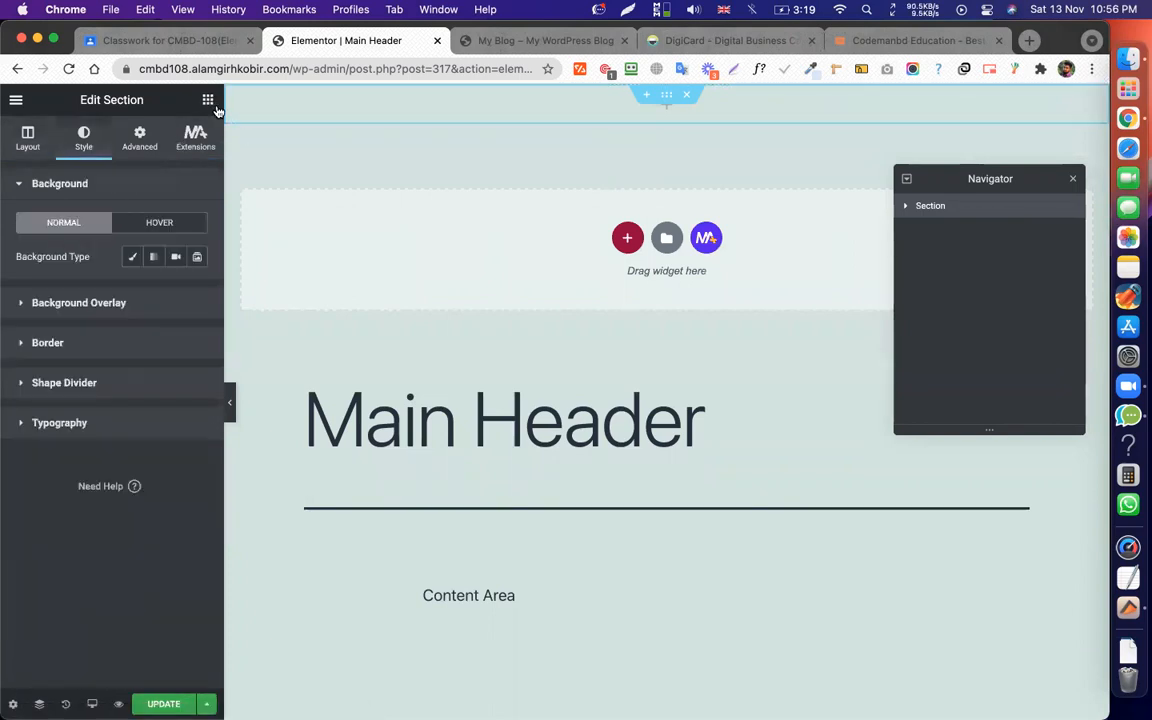
left_click(214, 104)
left_click_drag(42, 495, 558, 104)
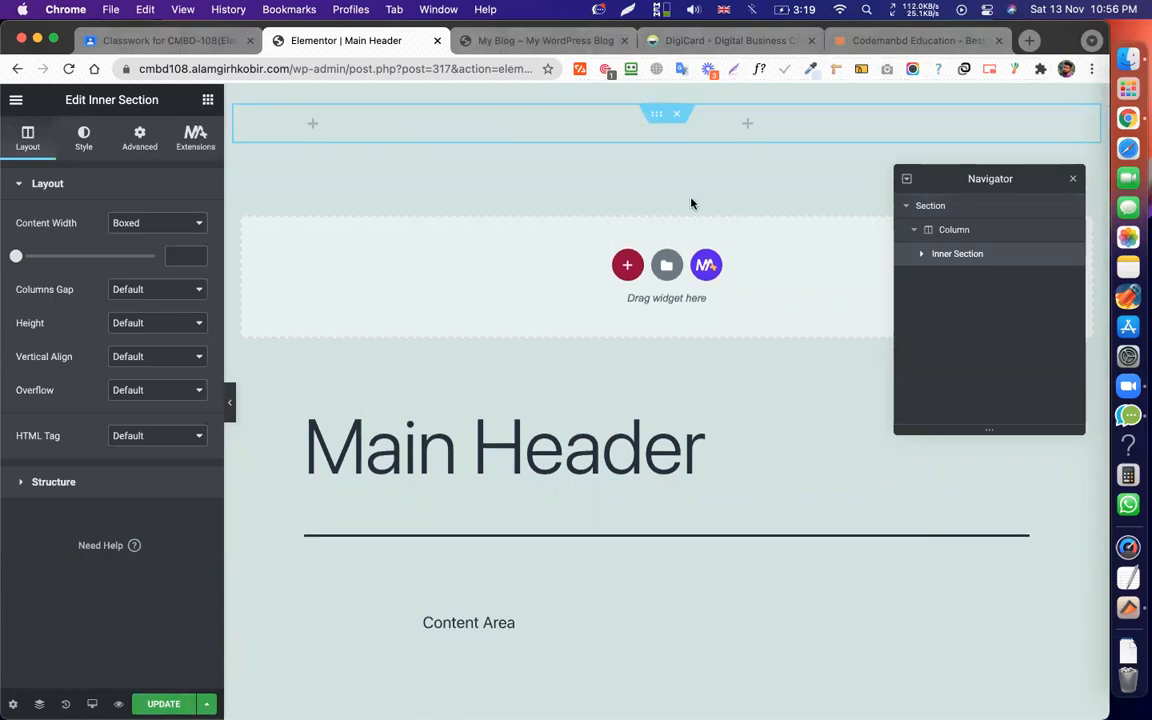
right_click(666, 100)
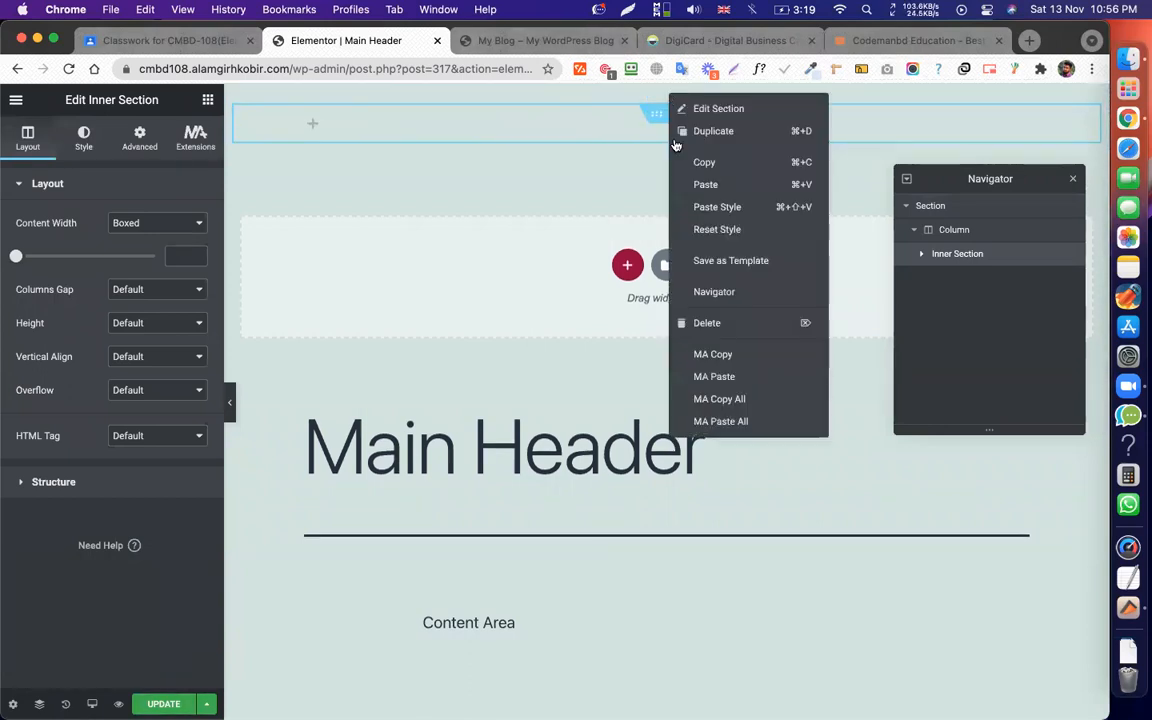
left_click(705, 186)
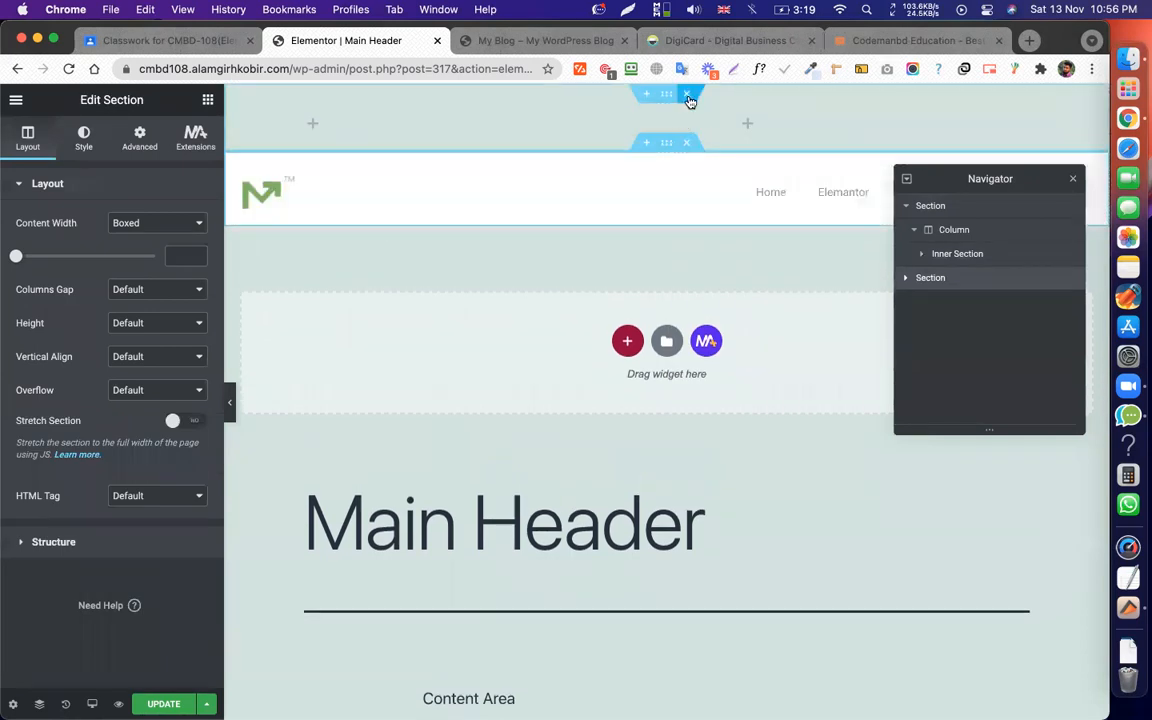
left_click(687, 95)
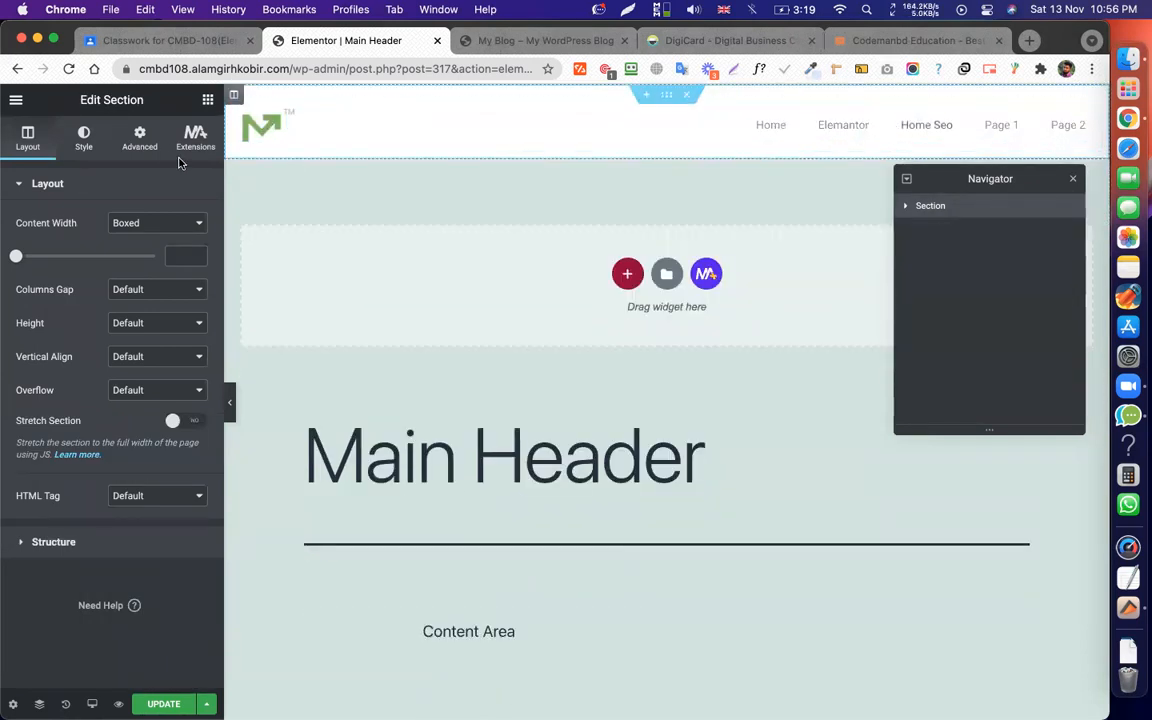
left_click(164, 704)
left_click(207, 704)
Replace the Entire Site condition with Include > Singular > Pages > Home SEO R.
left_click(100, 631)
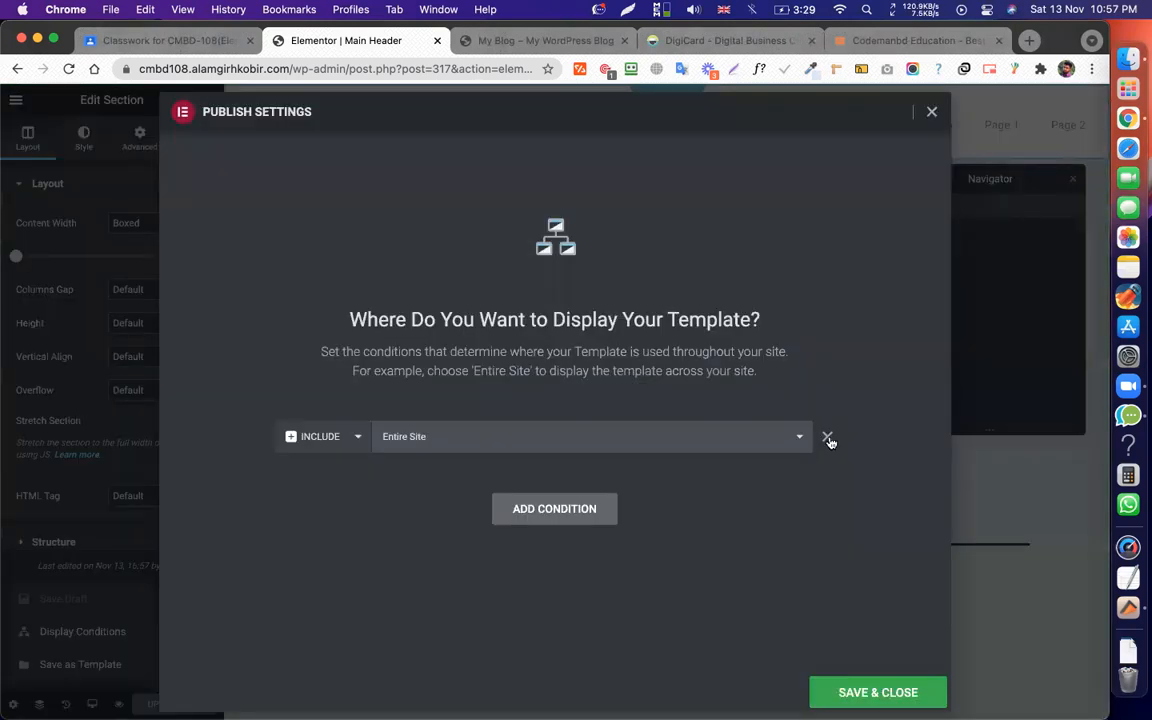
left_click(827, 438)
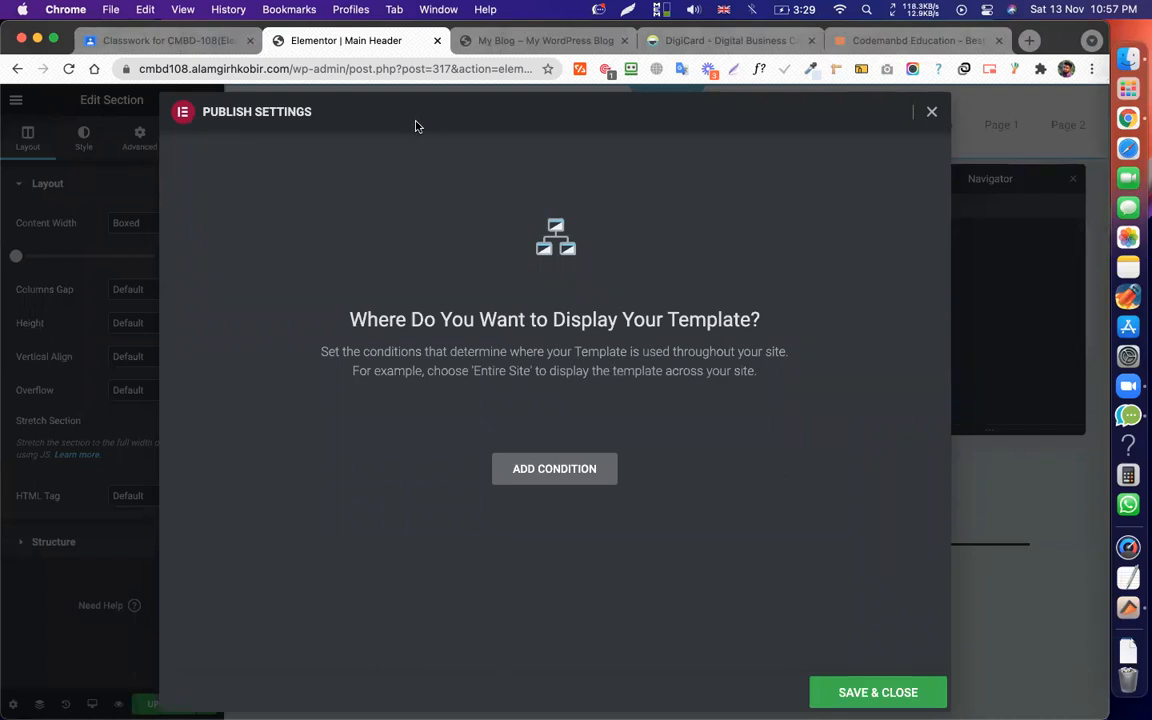
left_click(563, 476)
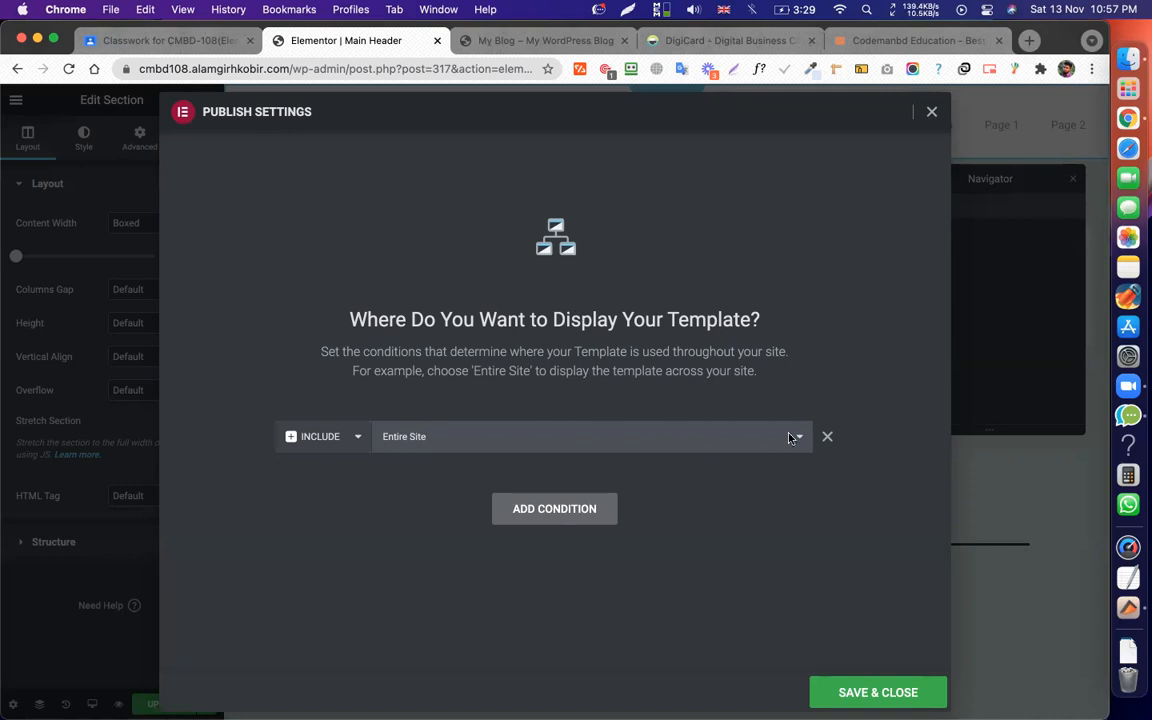
left_click(650, 433)
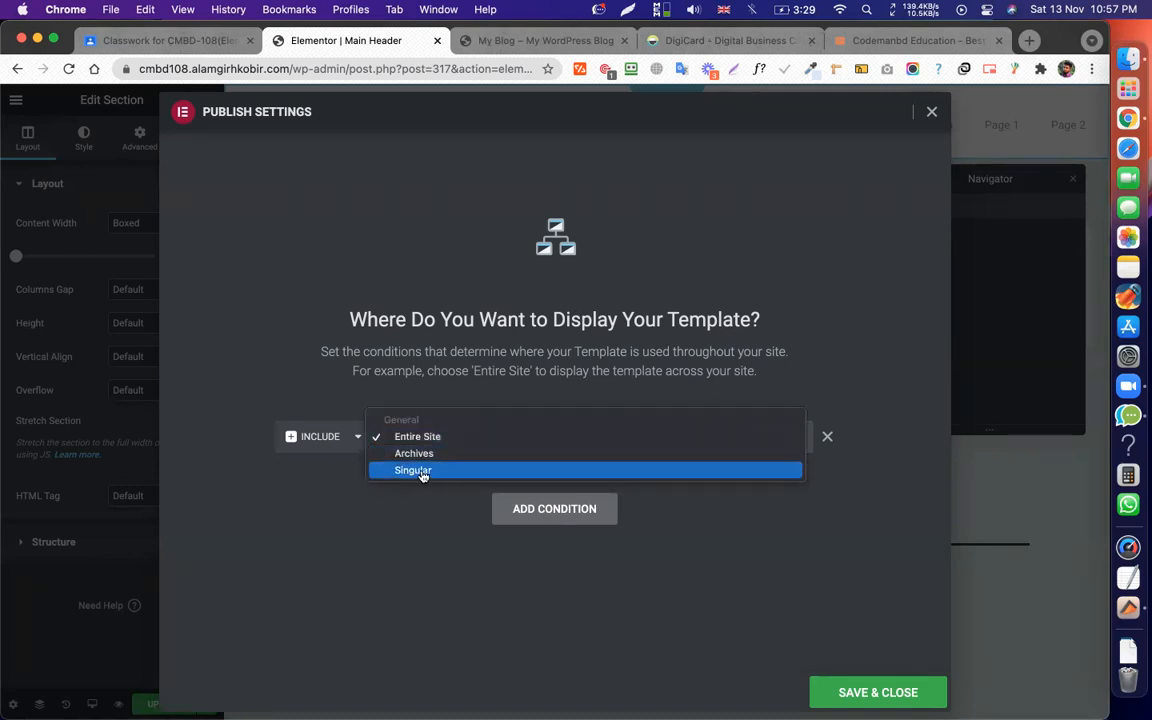
left_click(420, 471)
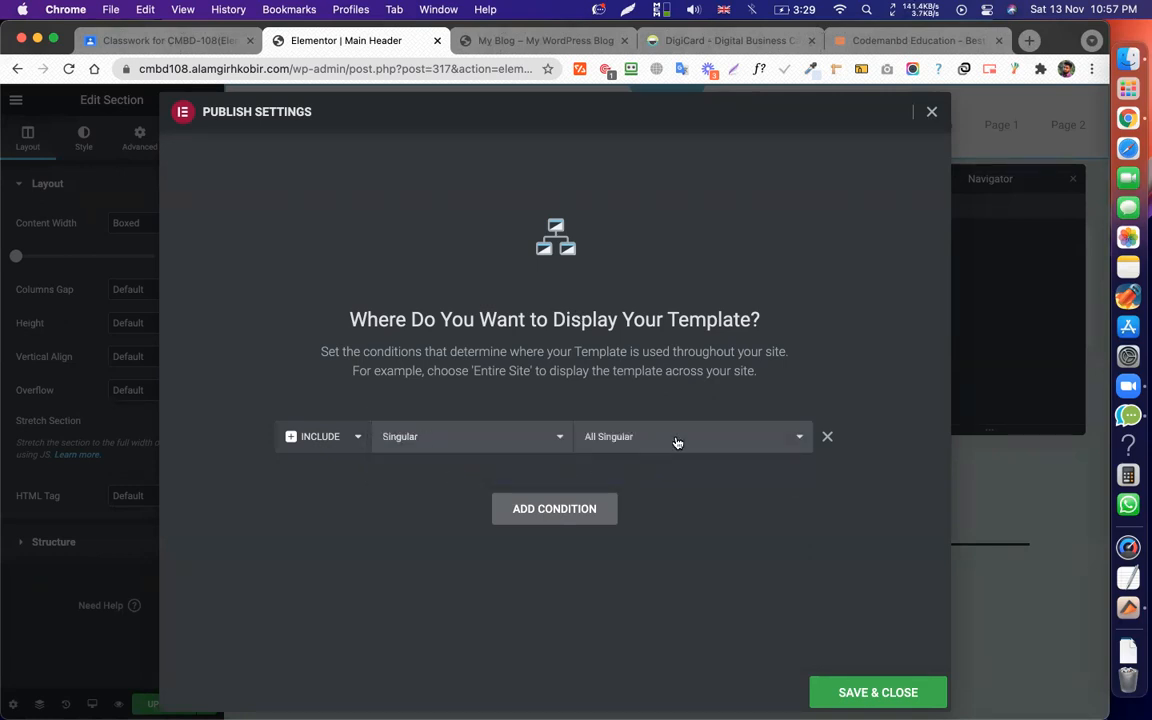
left_click(677, 442)
left_click(612, 603)
left_click(702, 449)
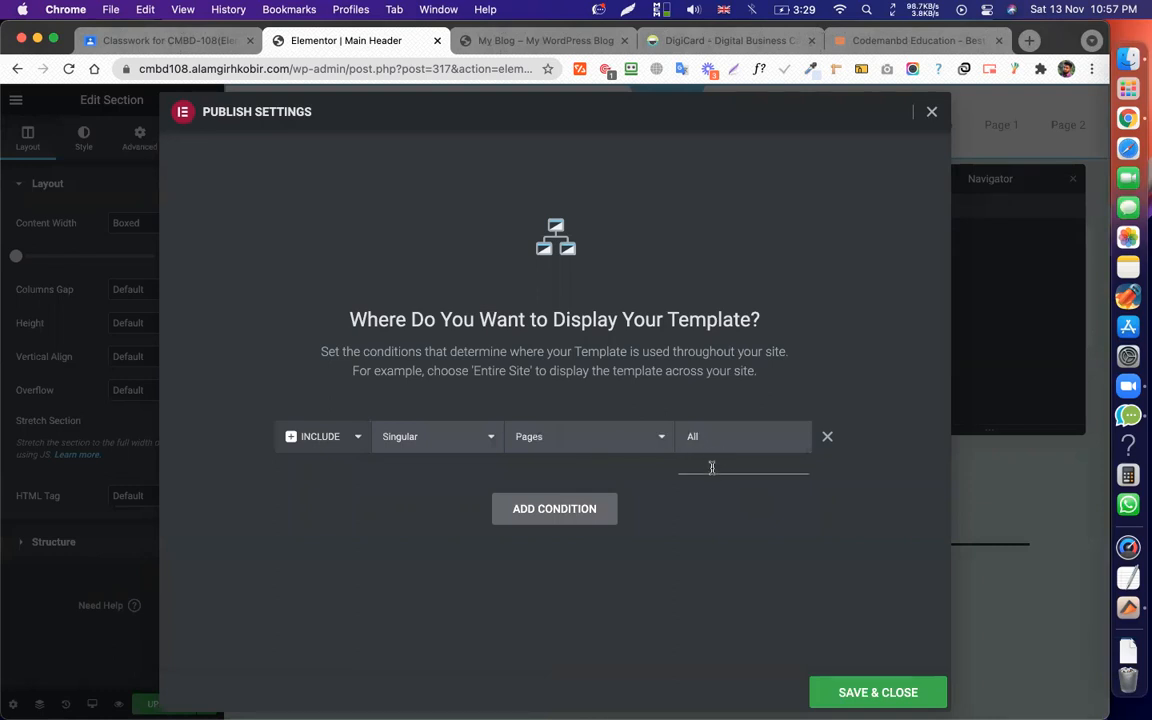
type("home seo")
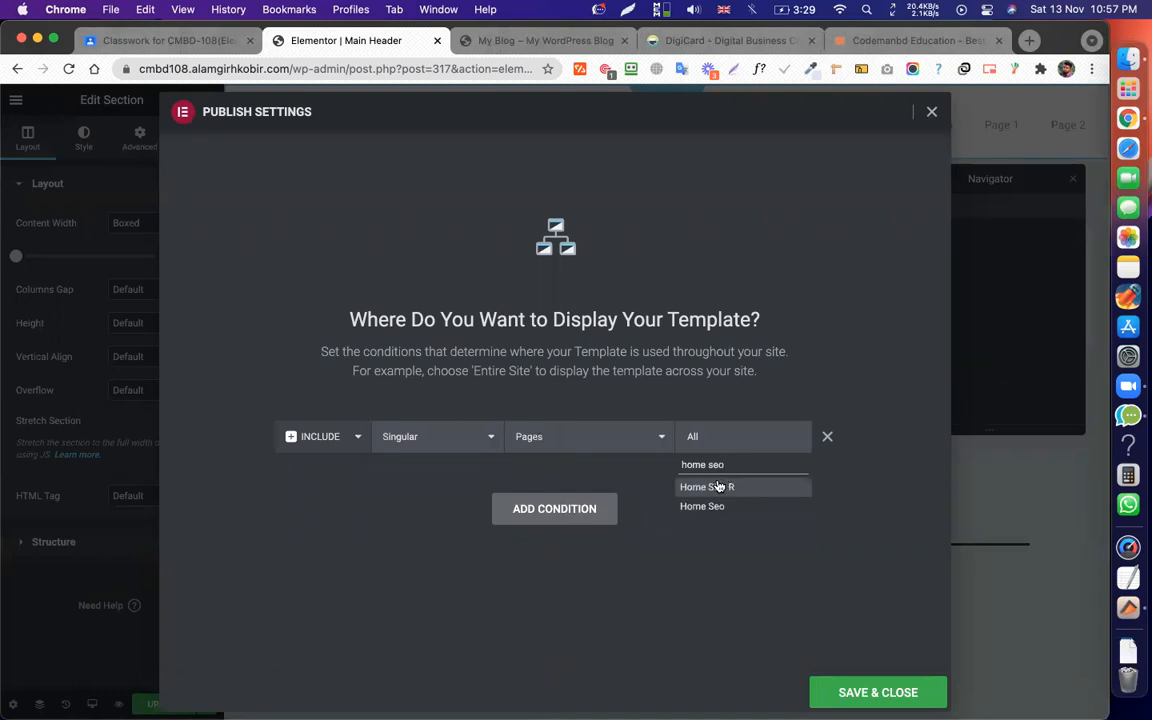
left_click(712, 487)
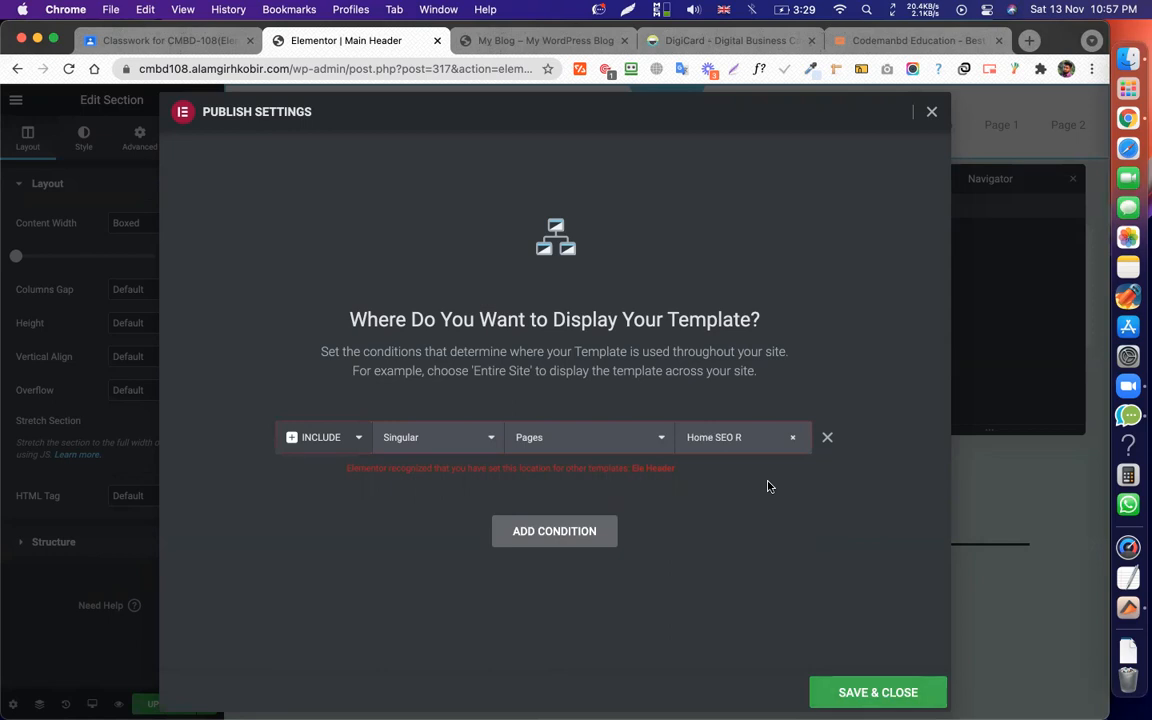
Remove the conflicting Home SEO R rule, restore Include Entire Site, and save & close.
left_click(827, 438)
left_click(580, 494)
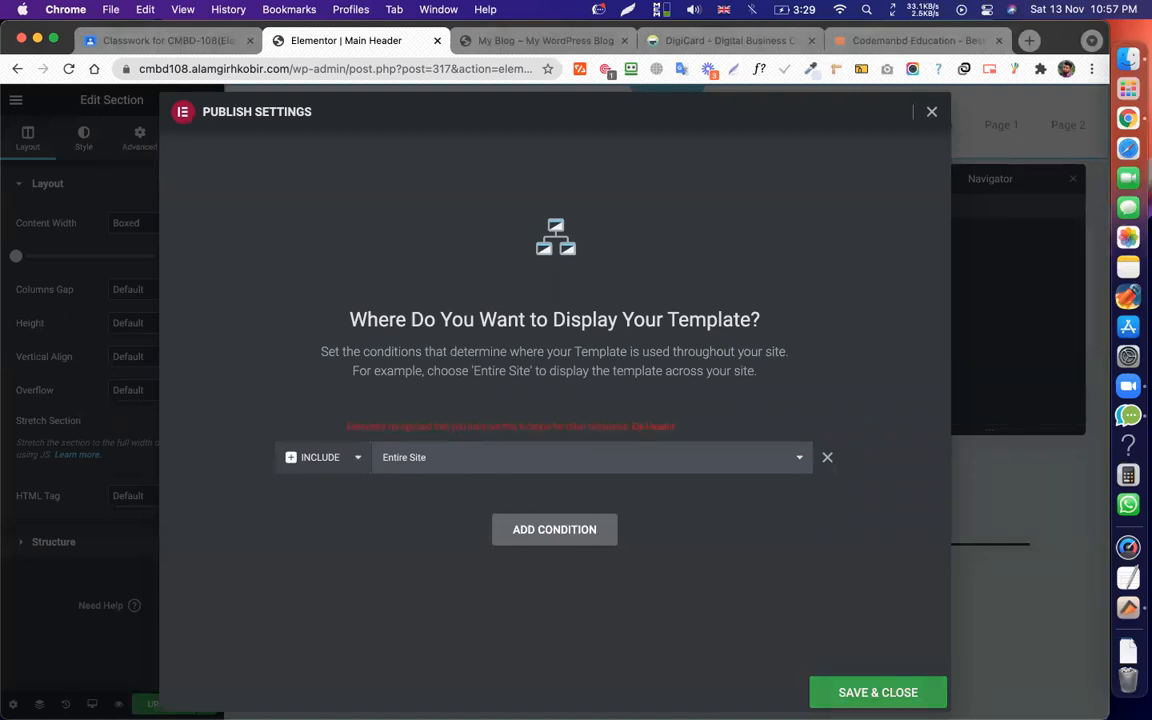
left_click(878, 692)
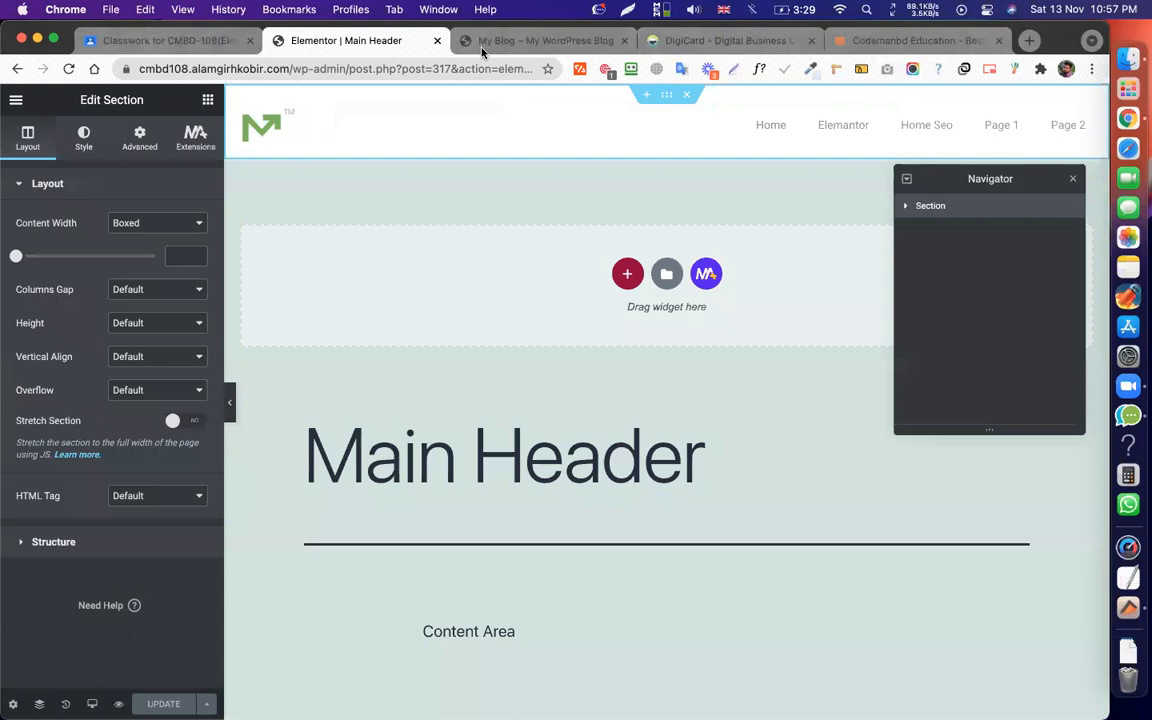
View the Main Header template on the site, reload the homepage, then go to the WordPress dashboard.
left_click(16, 104)
left_click(88, 344)
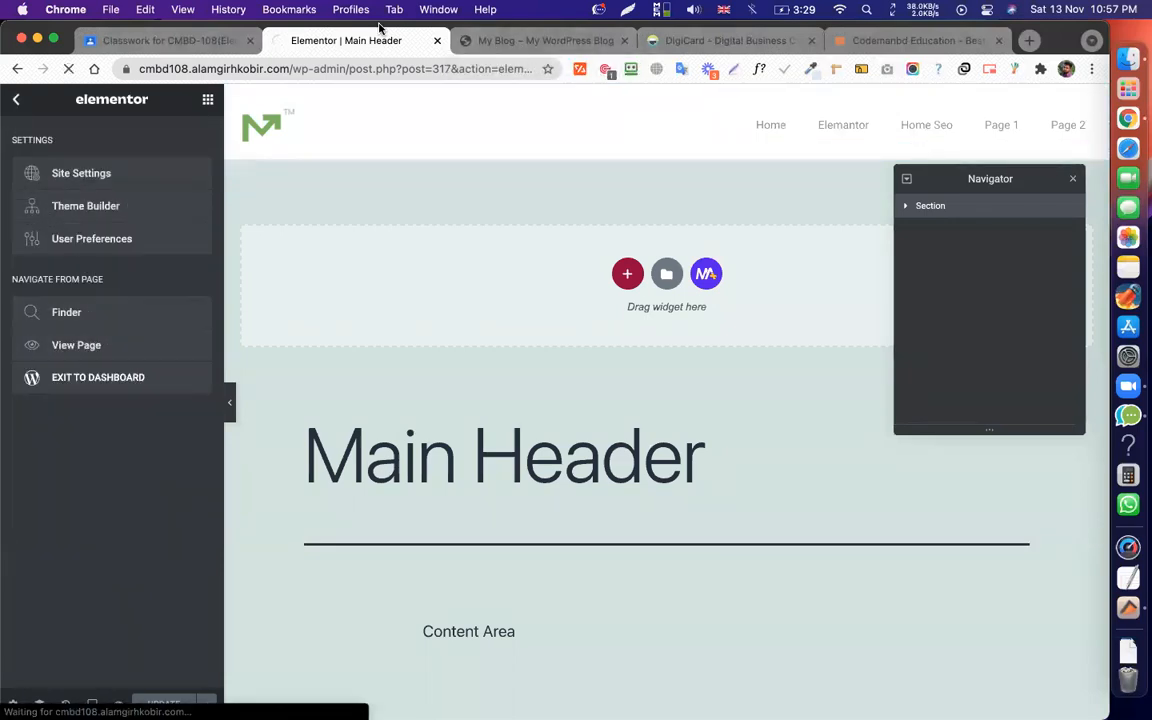
left_click(481, 41)
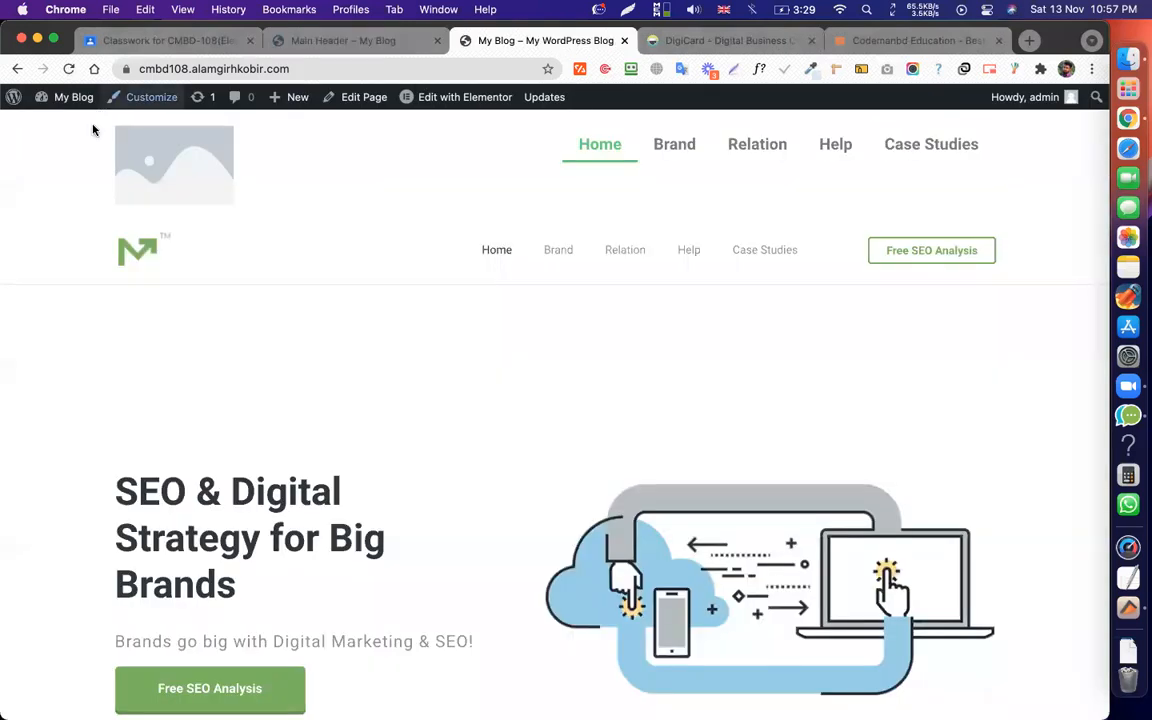
key("super+r")
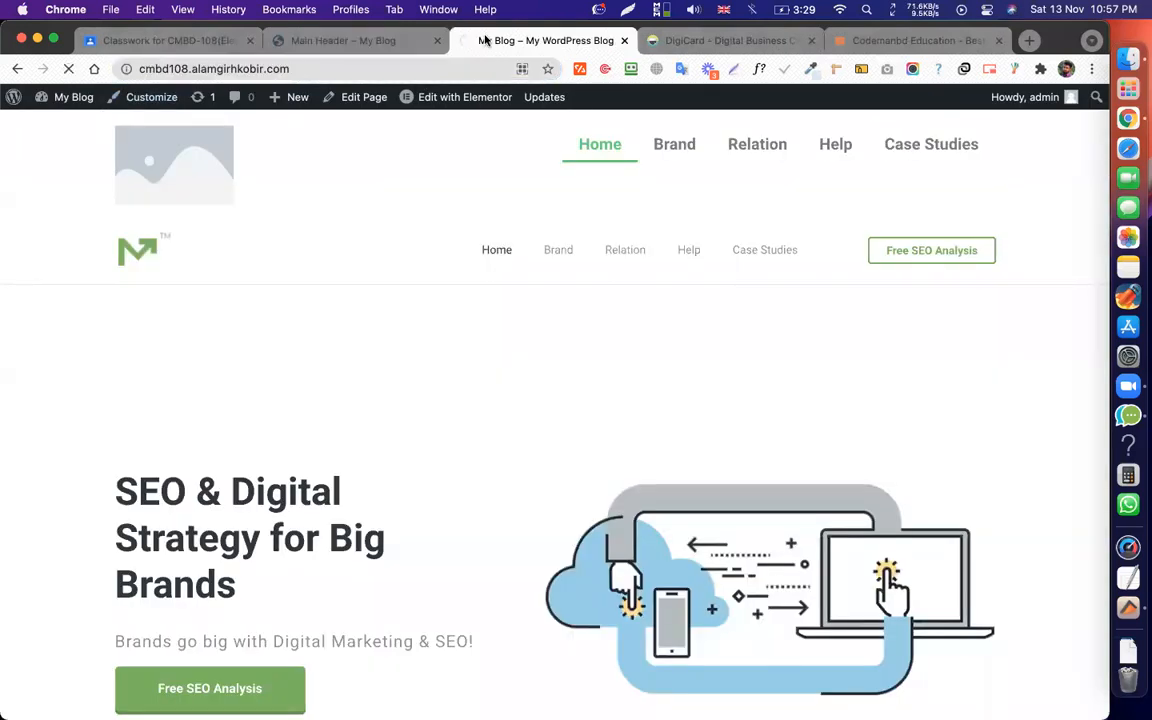
left_click(343, 41)
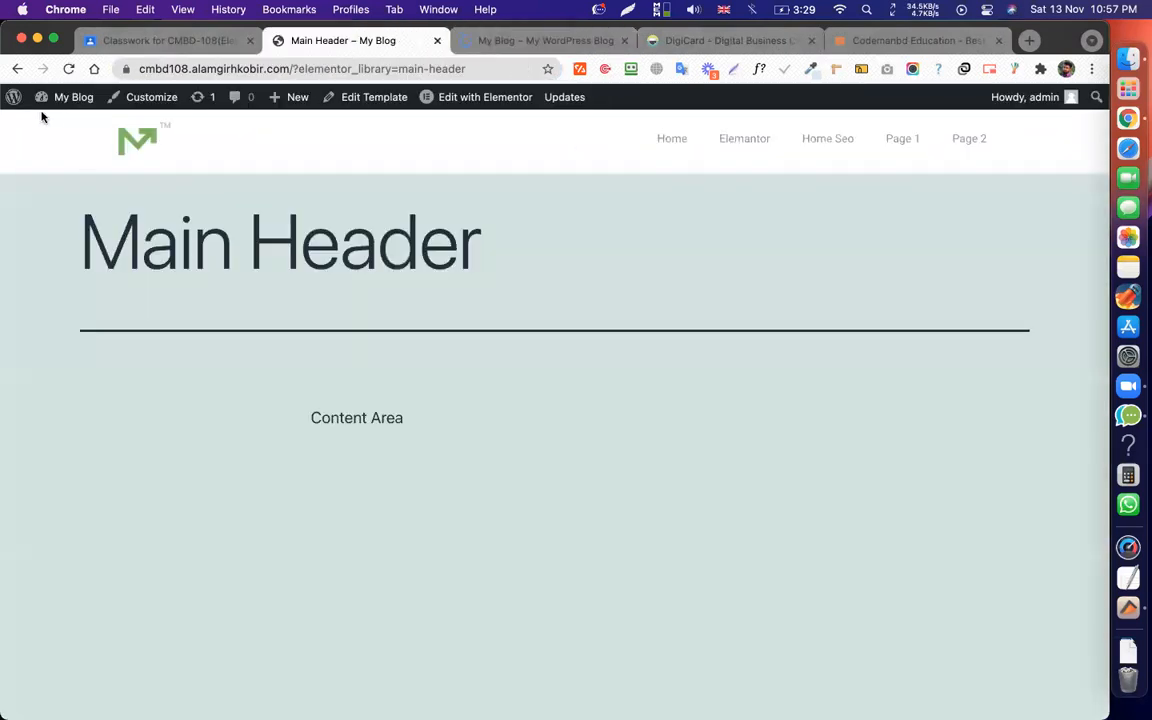
left_click(13, 97)
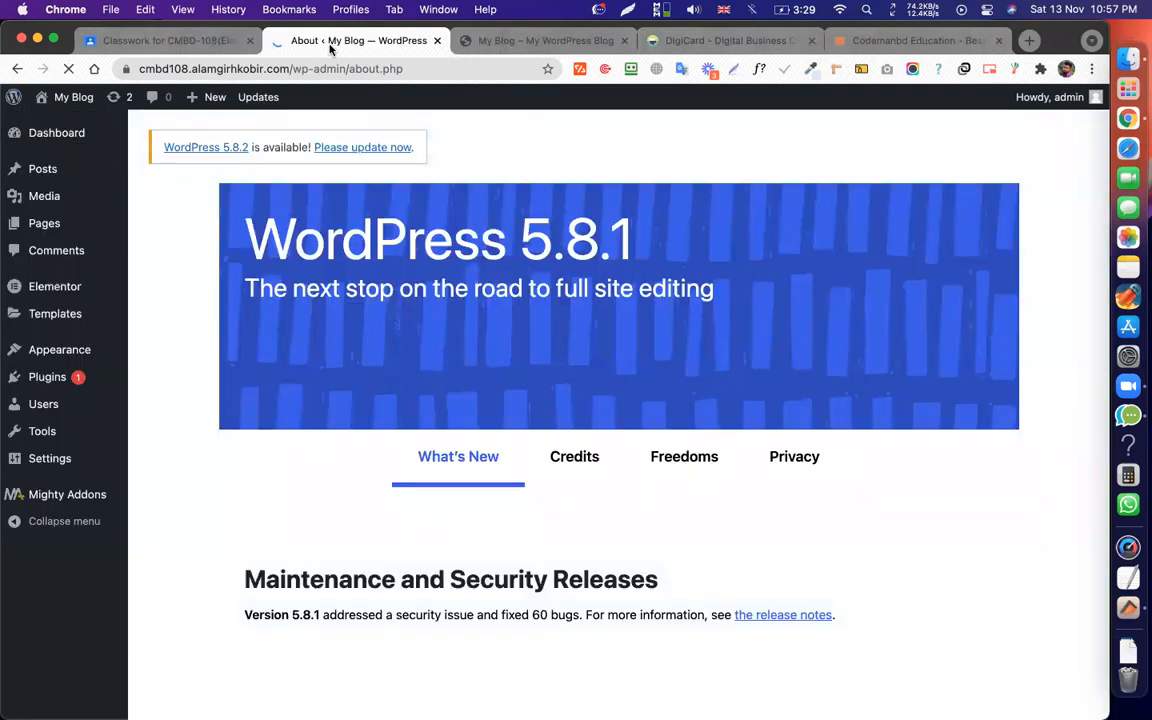
Move the Ele Header template to the trash from the Theme Builder list.
mouse_move(122, 324)
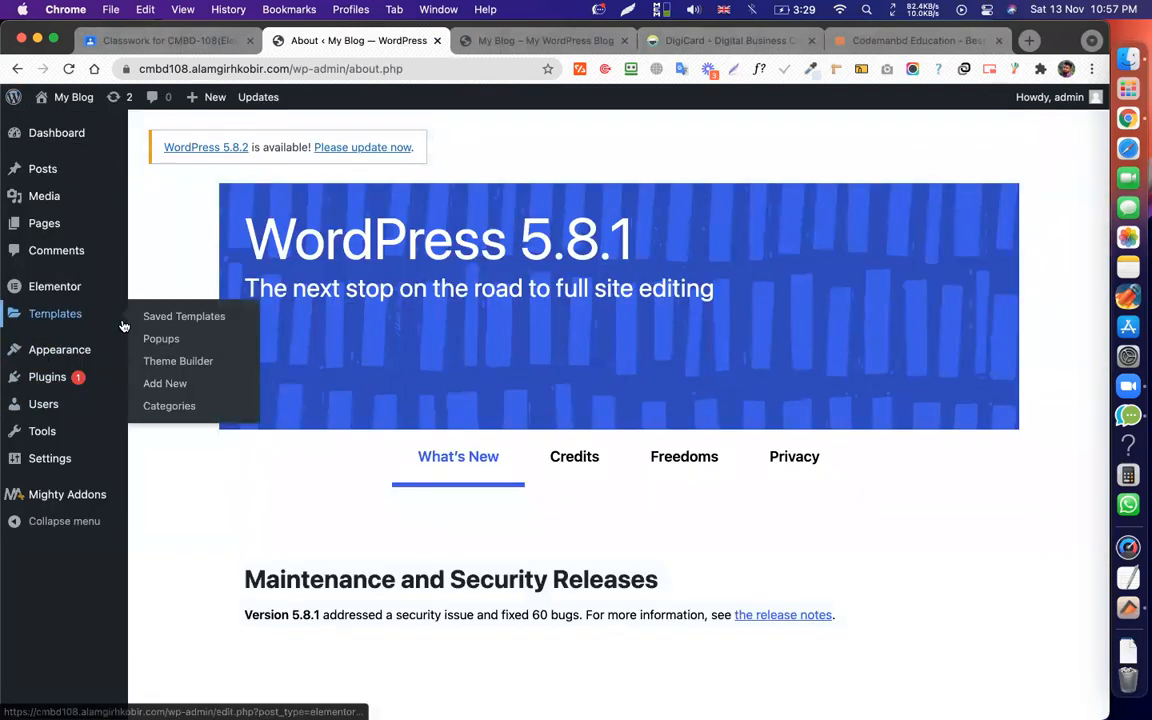
left_click(192, 360)
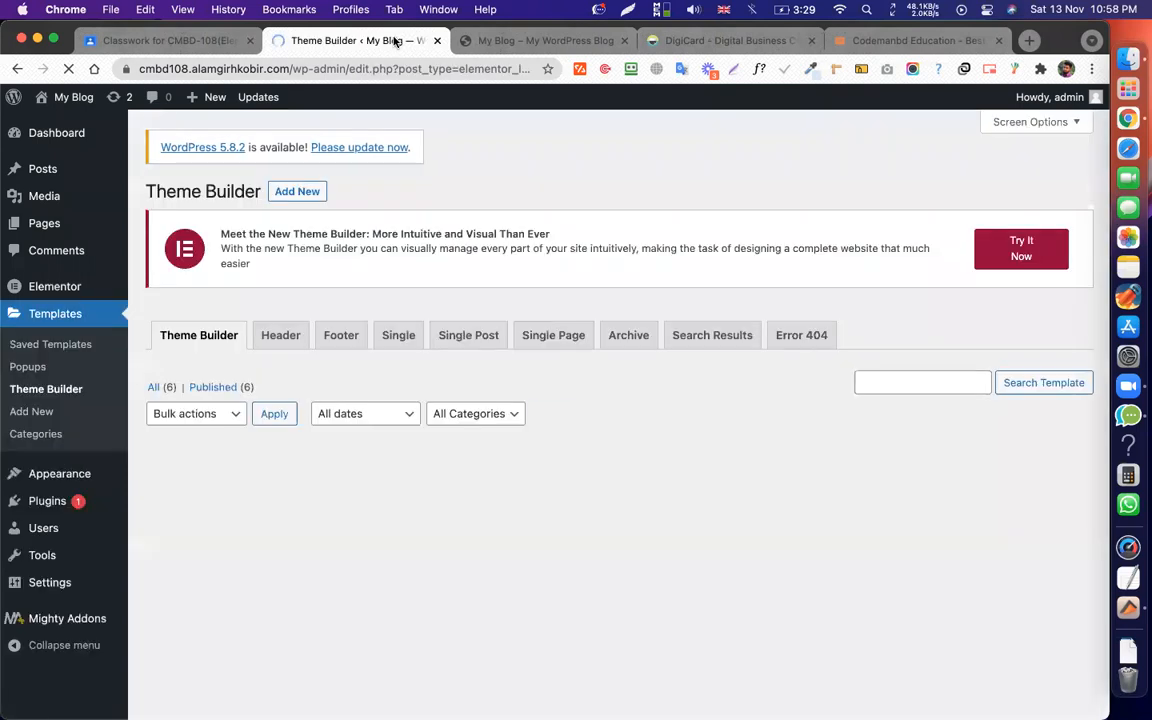
scroll(350, 398, "down", 4)
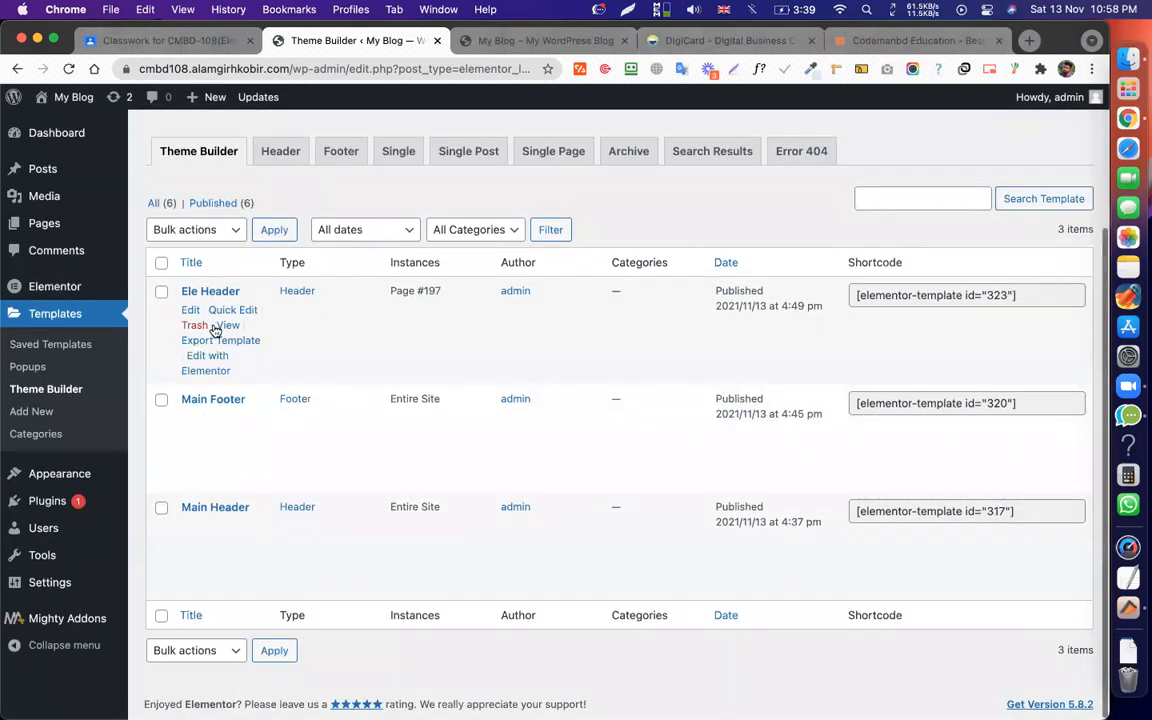
left_click(194, 325)
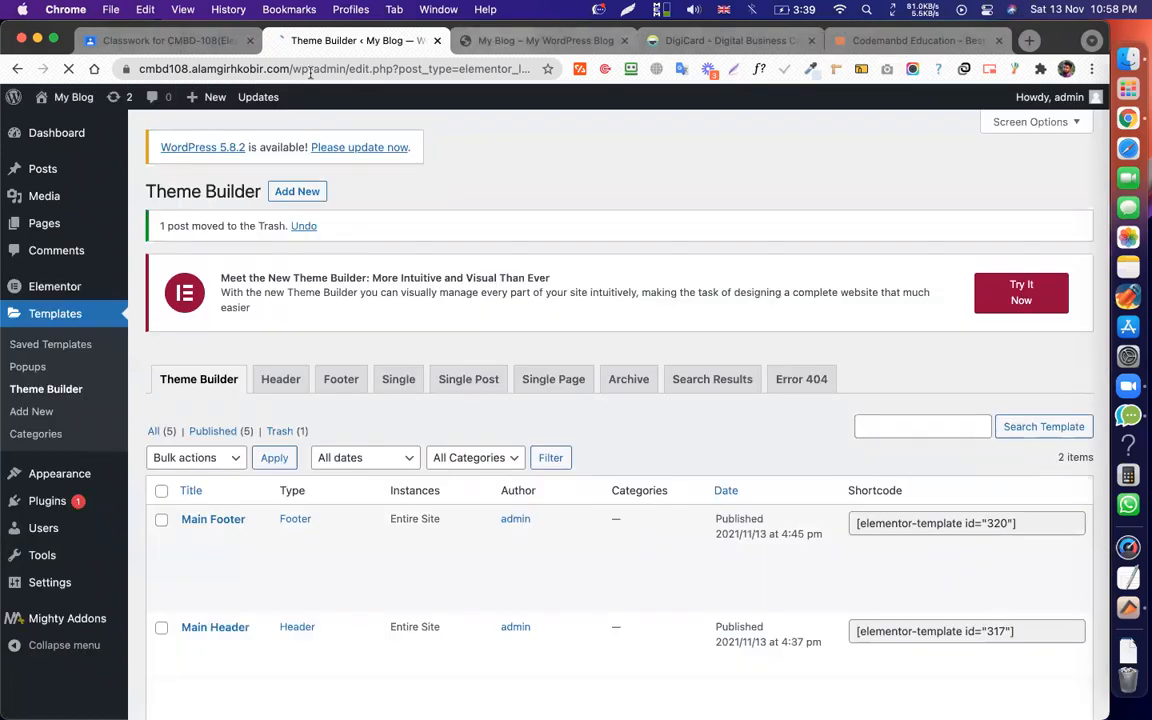
Reload the blog homepage to check which header now appears.
key("ctrl+Tab")
left_click(291, 68)
key("Return")
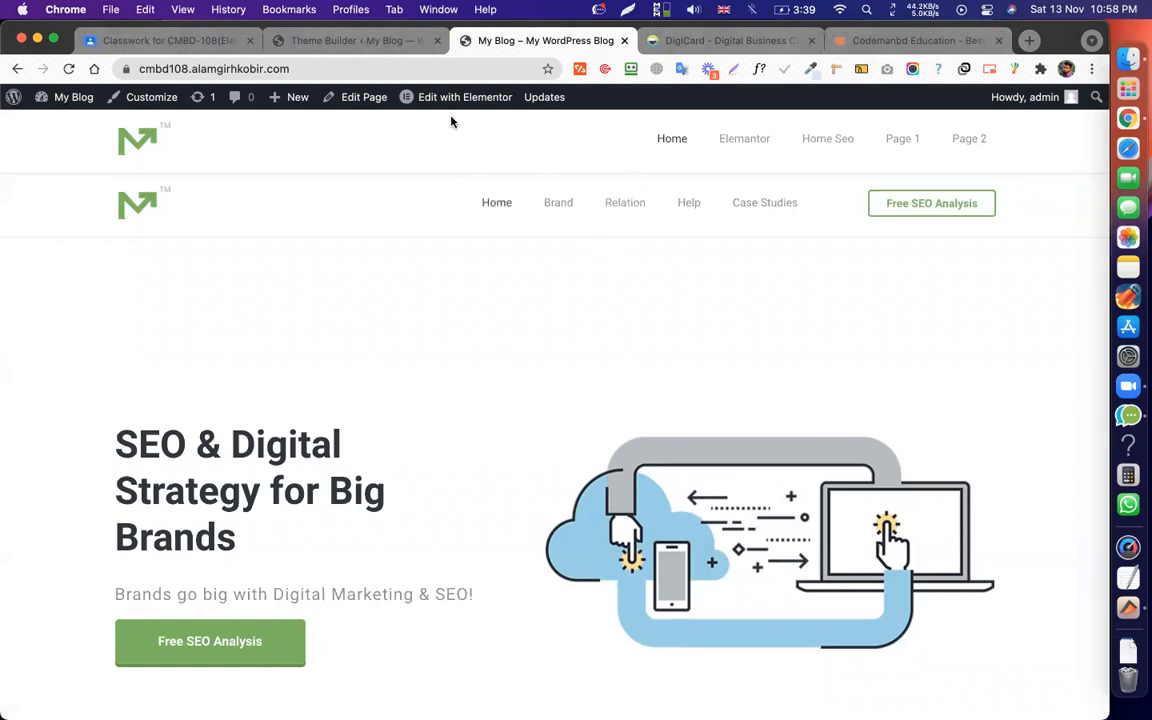
Check the header on the Elementor, Home Seo and Page 1 site pages.
left_click(744, 145)
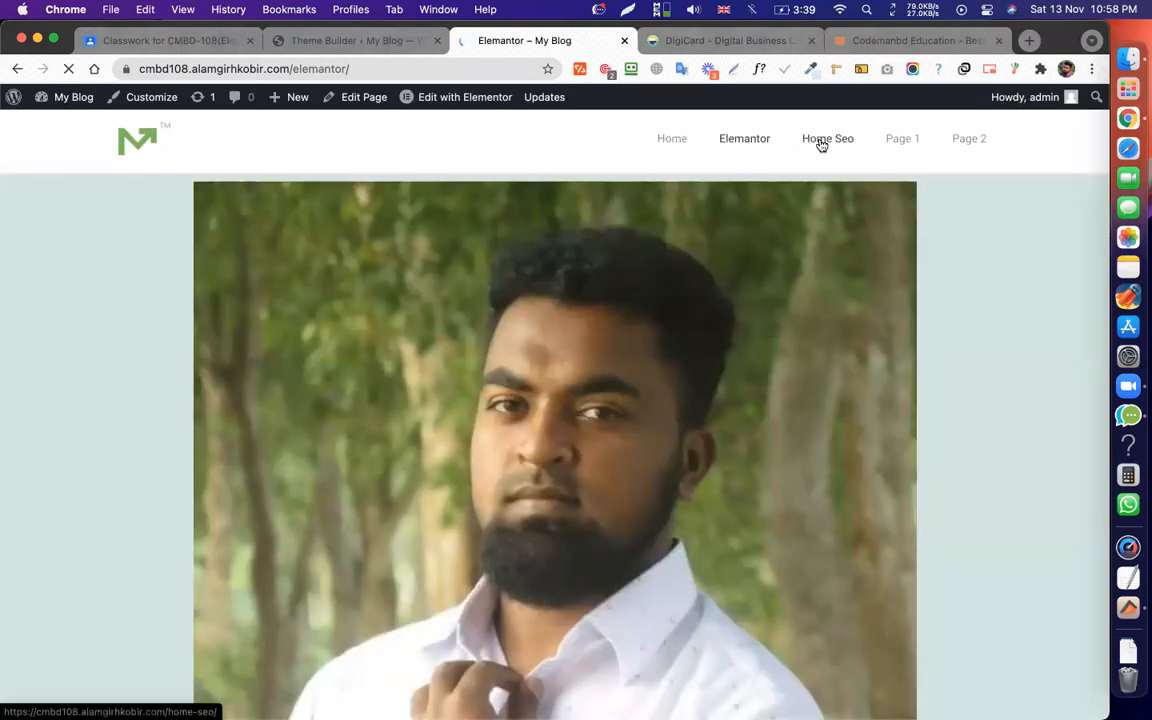
left_click(820, 143)
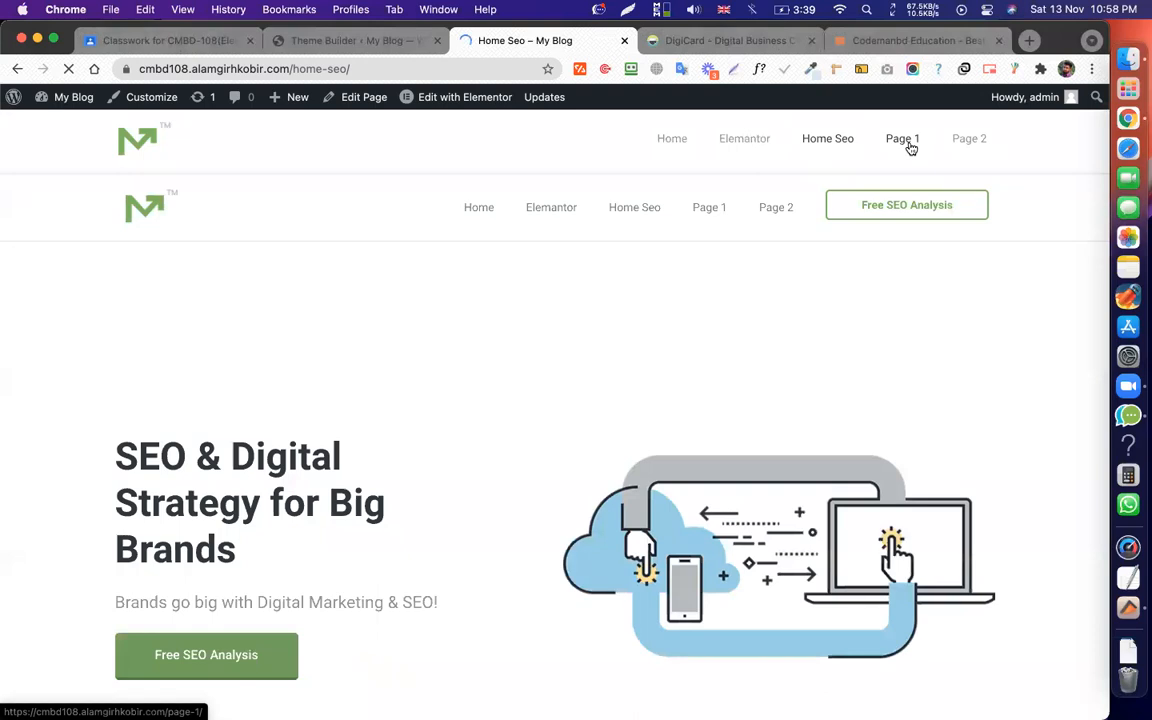
left_click(910, 145)
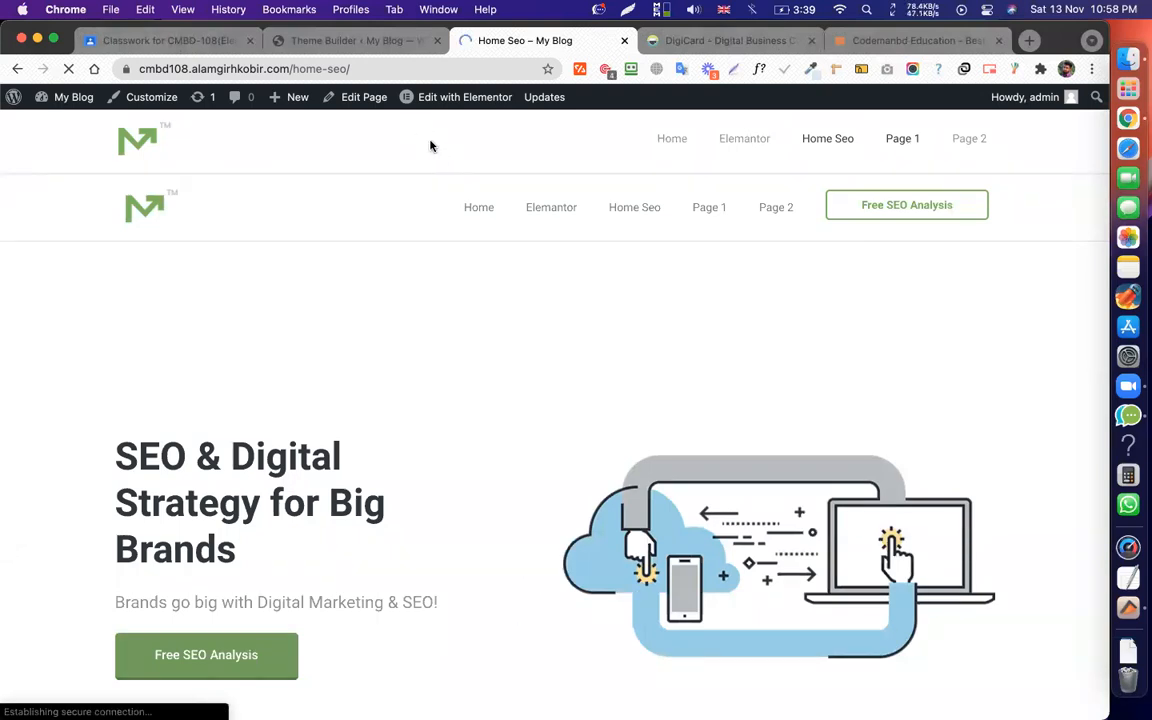
scroll(563, 337, "down", 20)
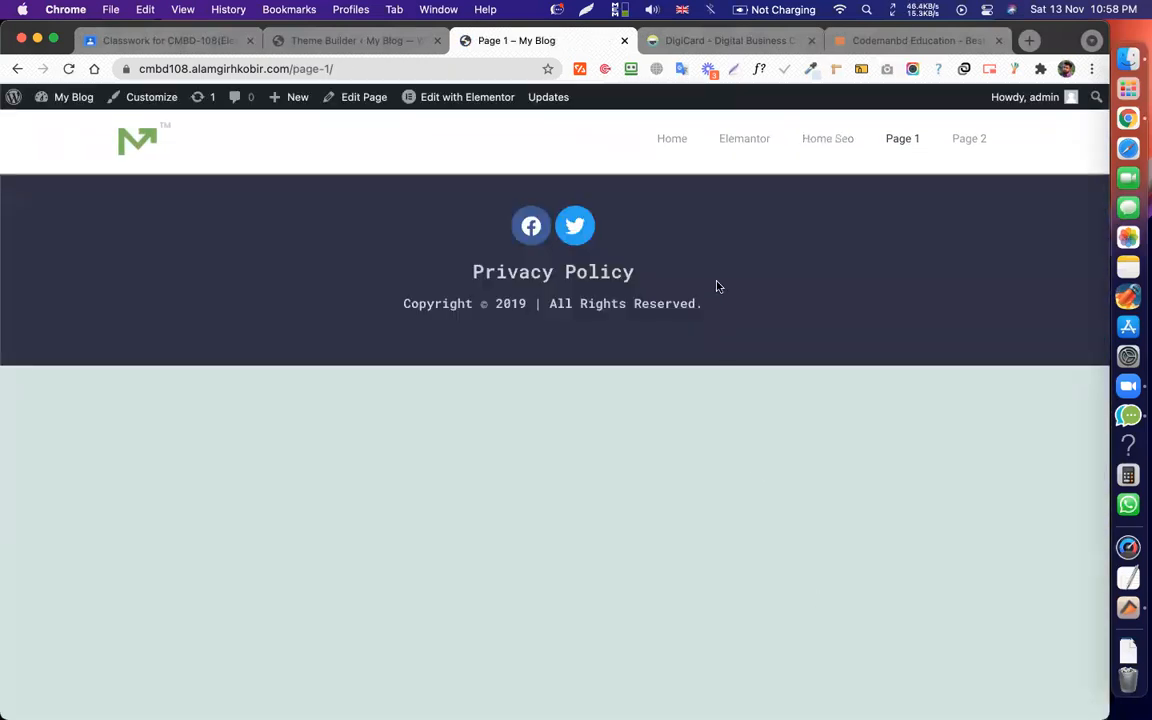
left_click(670, 139)
Confirm Theme Builder lists only Main Footer and Main Header, then bring up the DigiCard site.
left_click(352, 41)
scroll(315, 340, "down", 3)
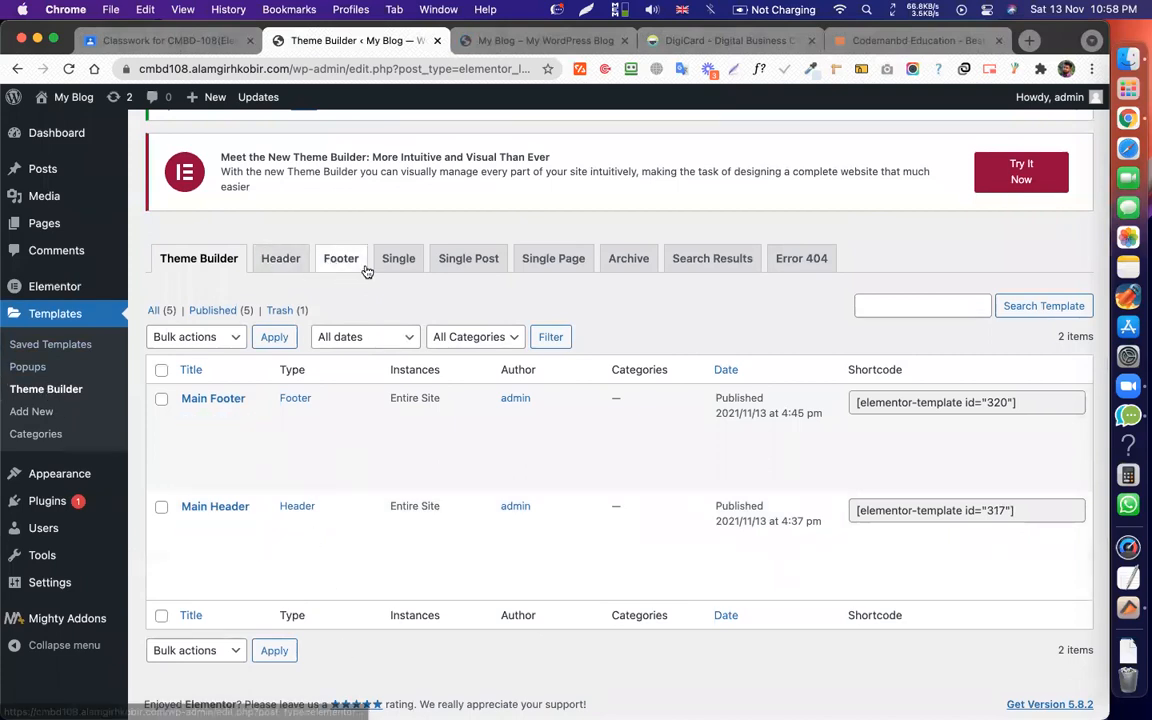
scroll(380, 258, "up", 3)
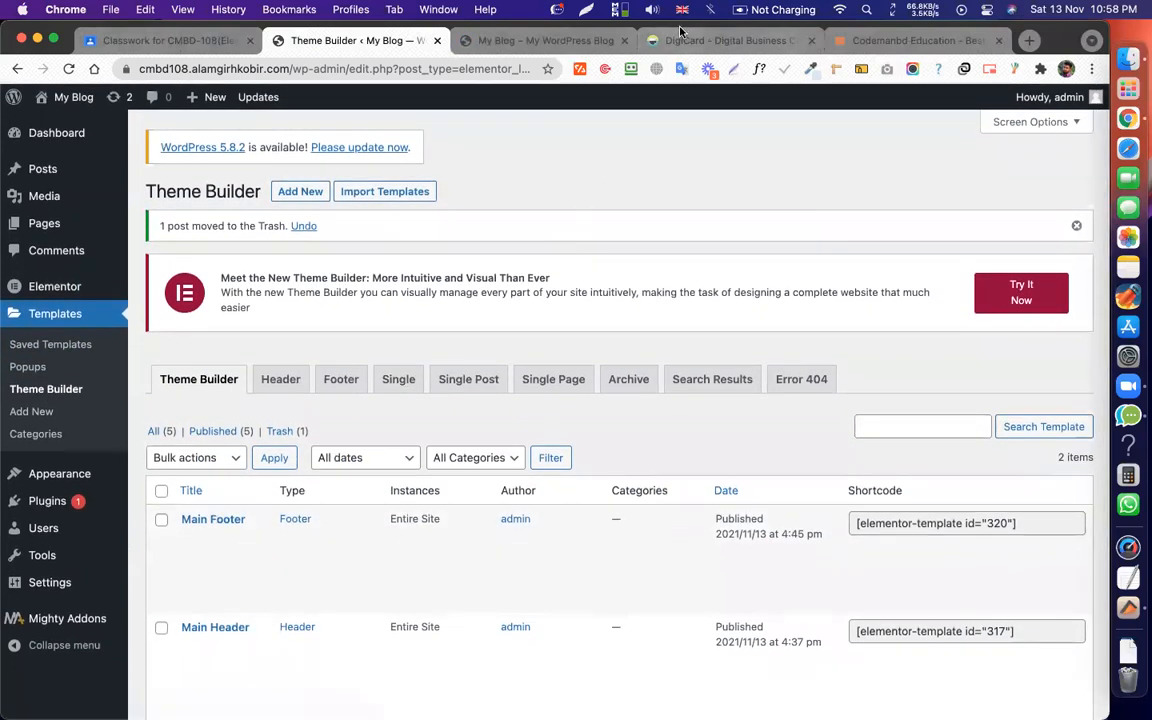
left_click(691, 38)
Scroll down the DigiCard page, advancing the screenshots carousel twice.
scroll(622, 344, "down", 5)
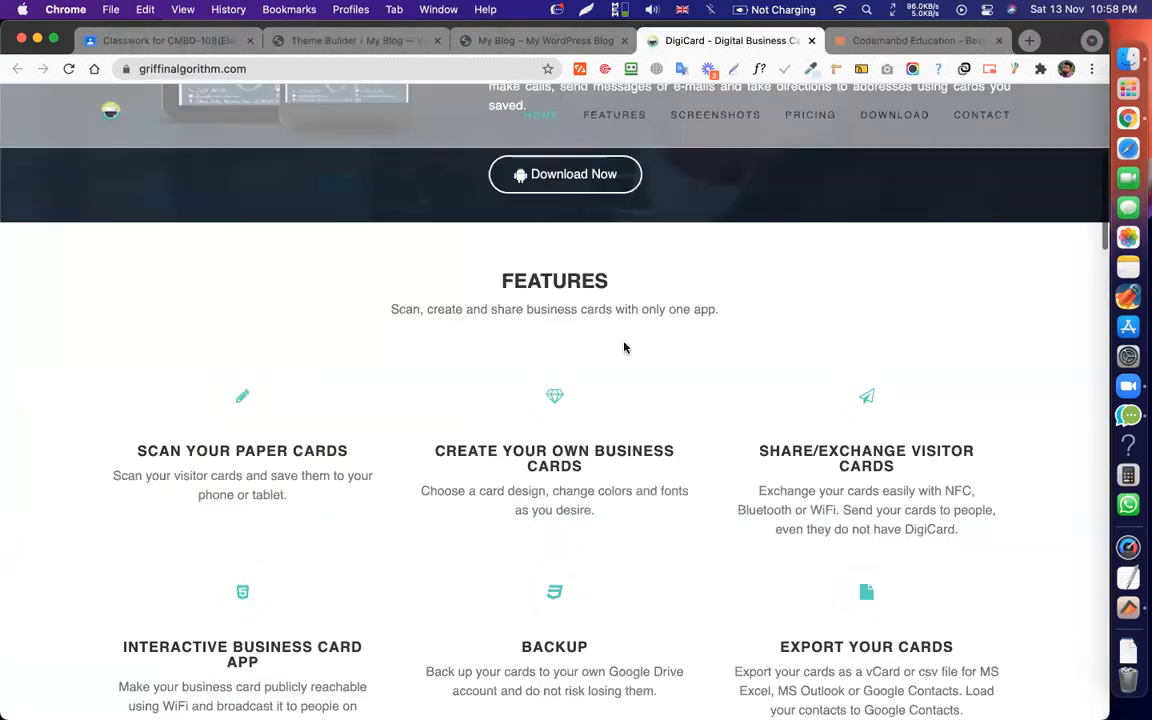
scroll(625, 346, "up", 2)
scroll(626, 345, "up", 3)
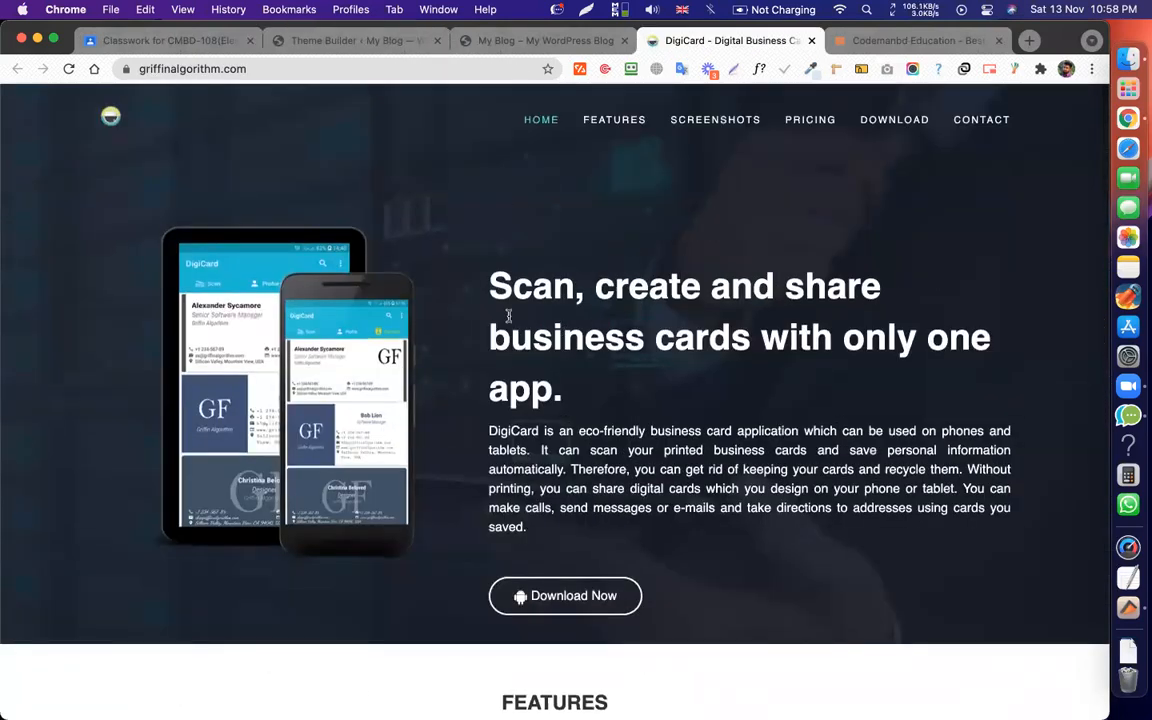
scroll(508, 316, "down", 9)
scroll(508, 320, "up", 2)
scroll(508, 320, "down", 4)
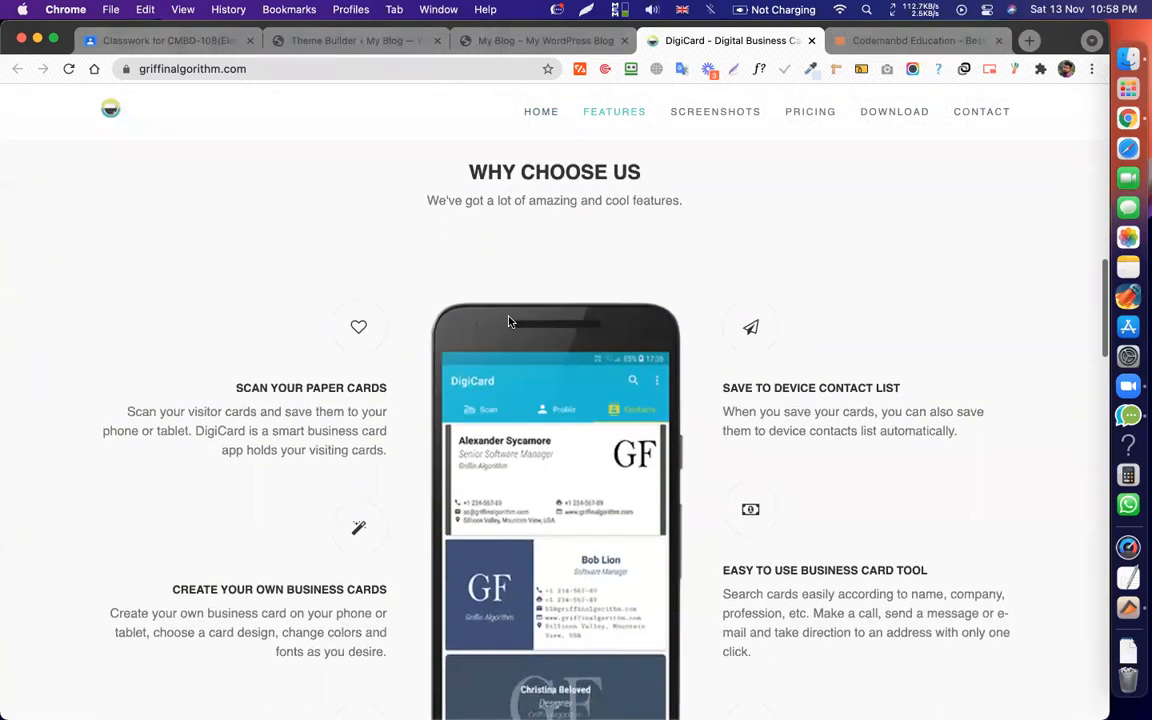
scroll(508, 321, "down", 5)
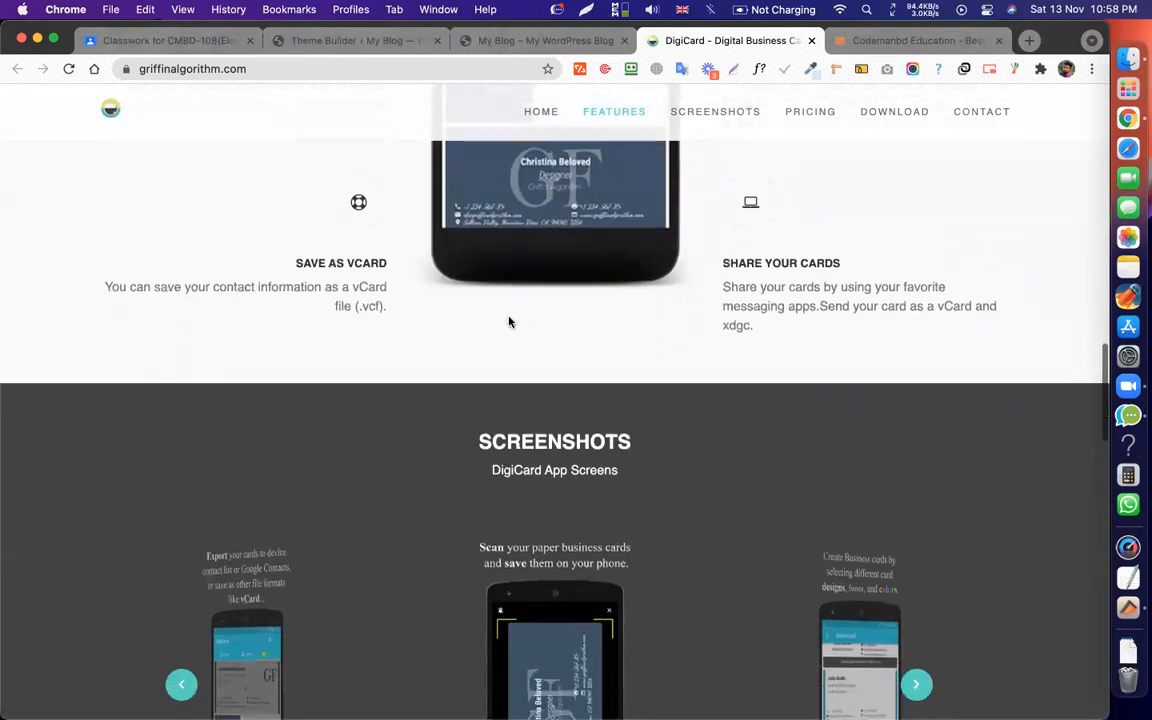
scroll(508, 321, "down", 4)
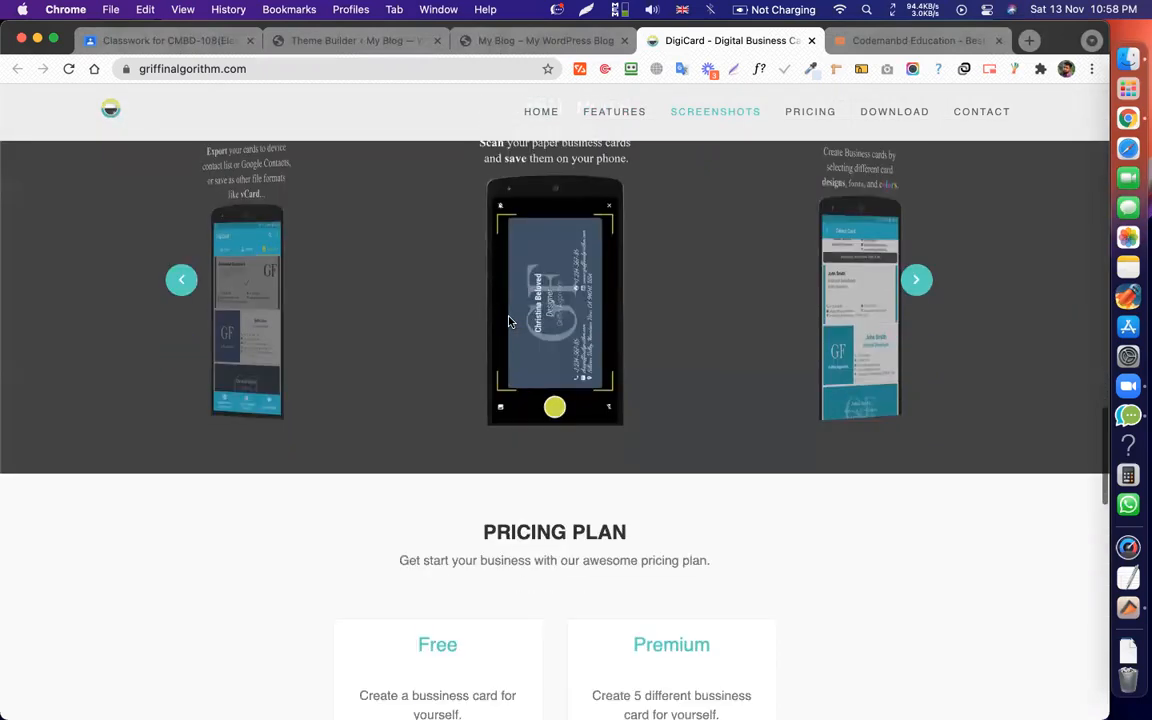
left_click(917, 282)
left_click(917, 282)
scroll(517, 284, "up", 2)
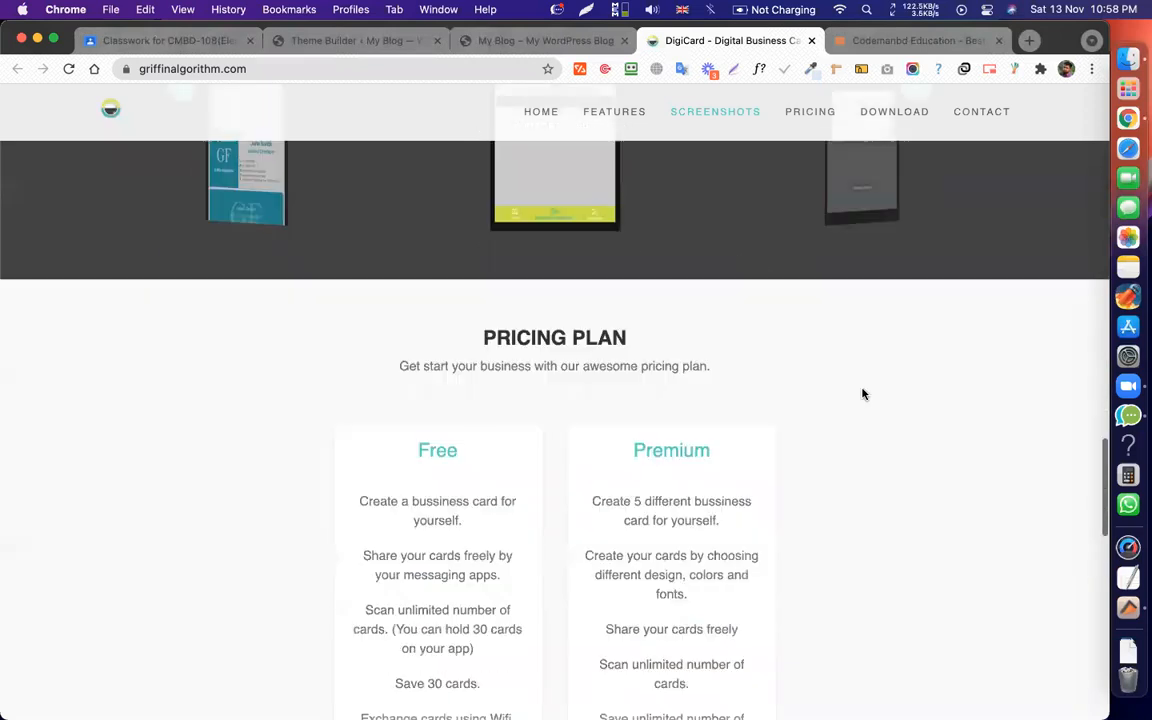
scroll(861, 393, "down", 10)
scroll(571, 293, "down", 6)
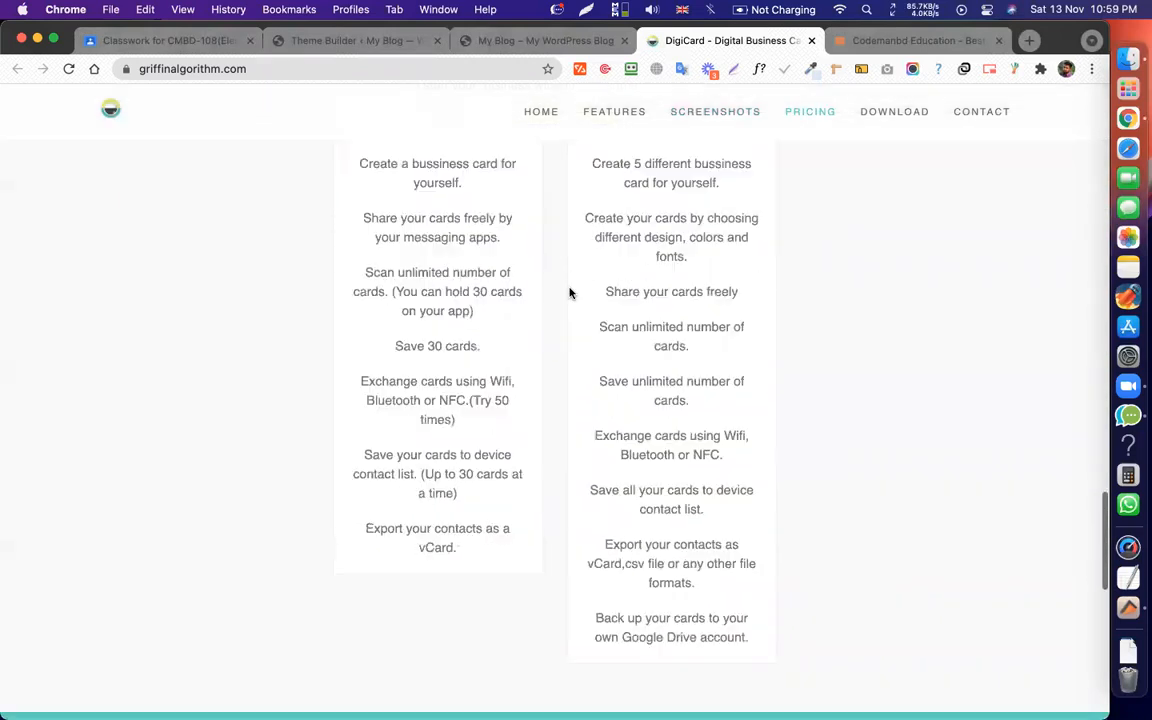
scroll(514, 356, "up", 18)
scroll(514, 362, "down", 16)
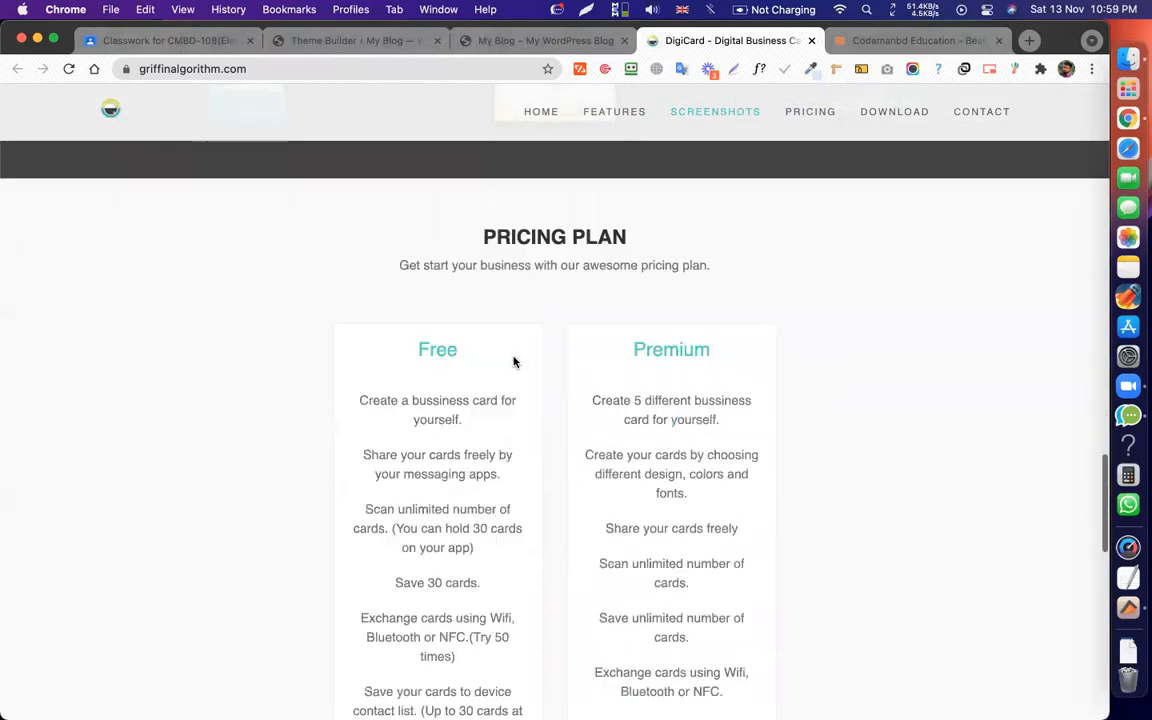
scroll(612, 308, "down", 9)
scroll(612, 308, "up", 12)
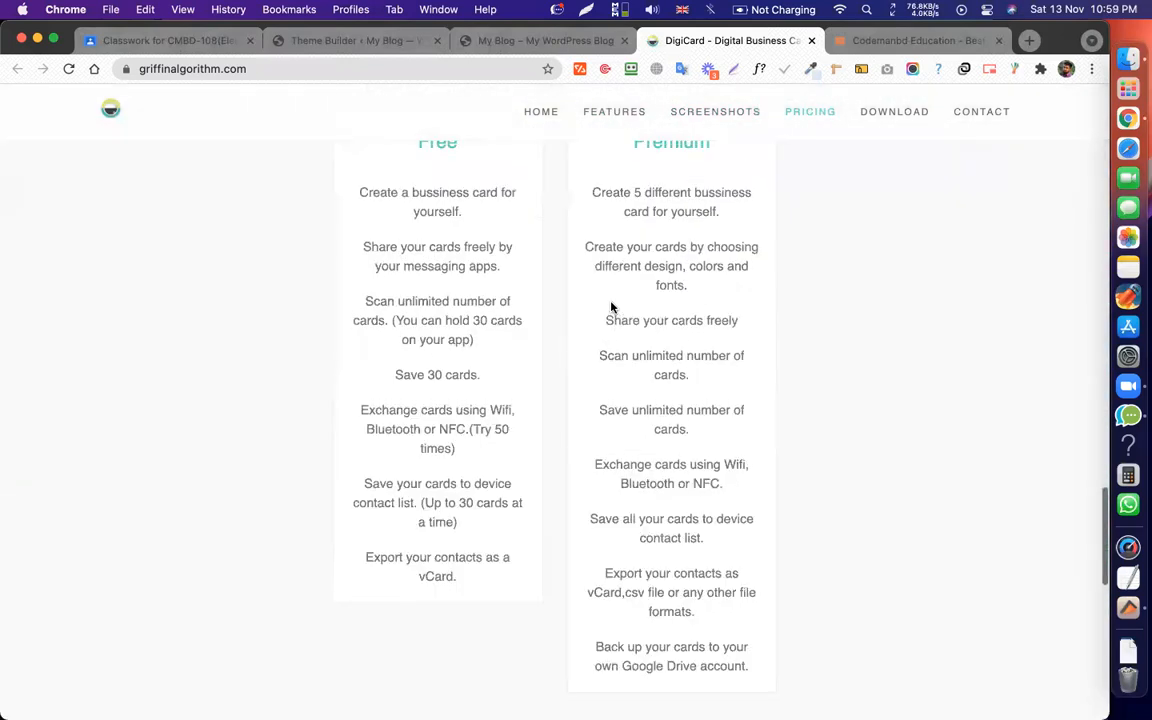
Review the Pricing and Contact sections, selecting Premium card text and the contact heading.
left_click_drag(722, 268, 587, 244)
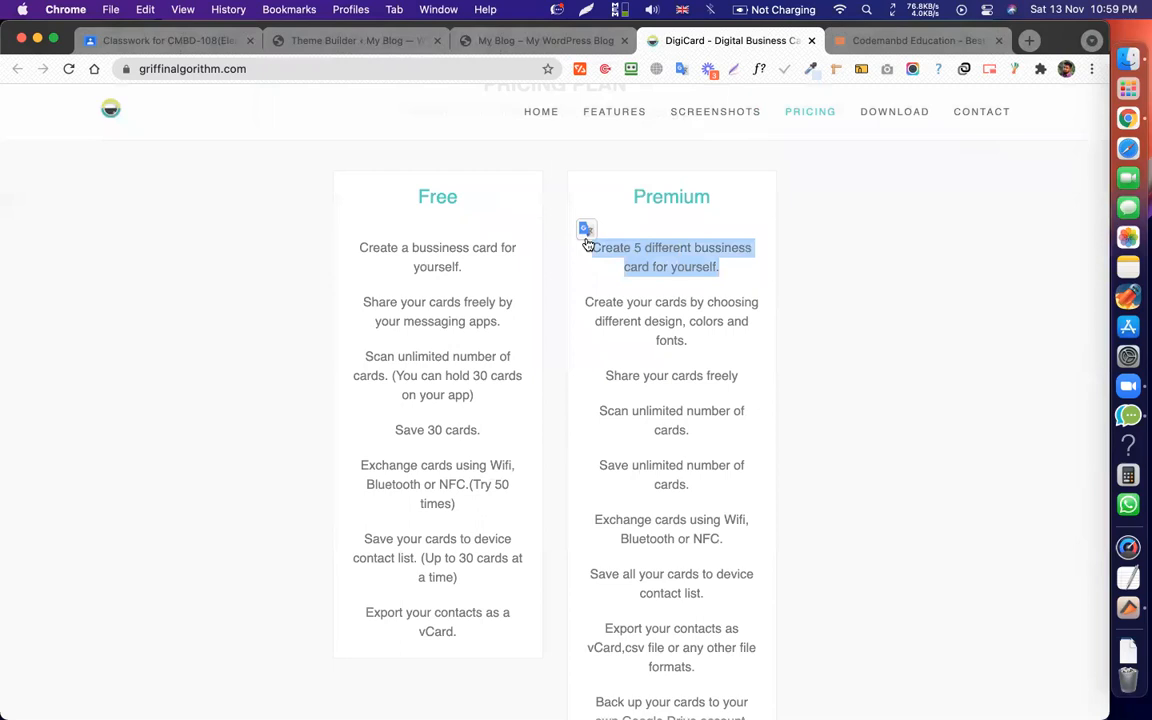
double_click(668, 324)
scroll(700, 350, "down", 5)
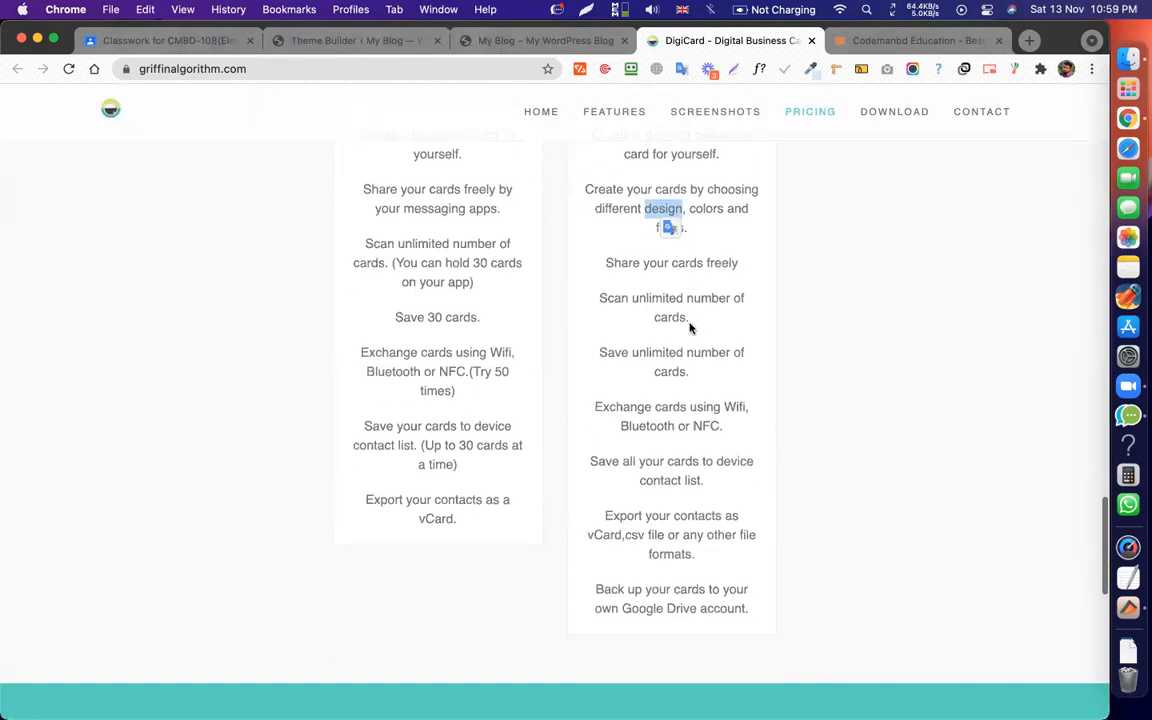
scroll(690, 340, "down", 7)
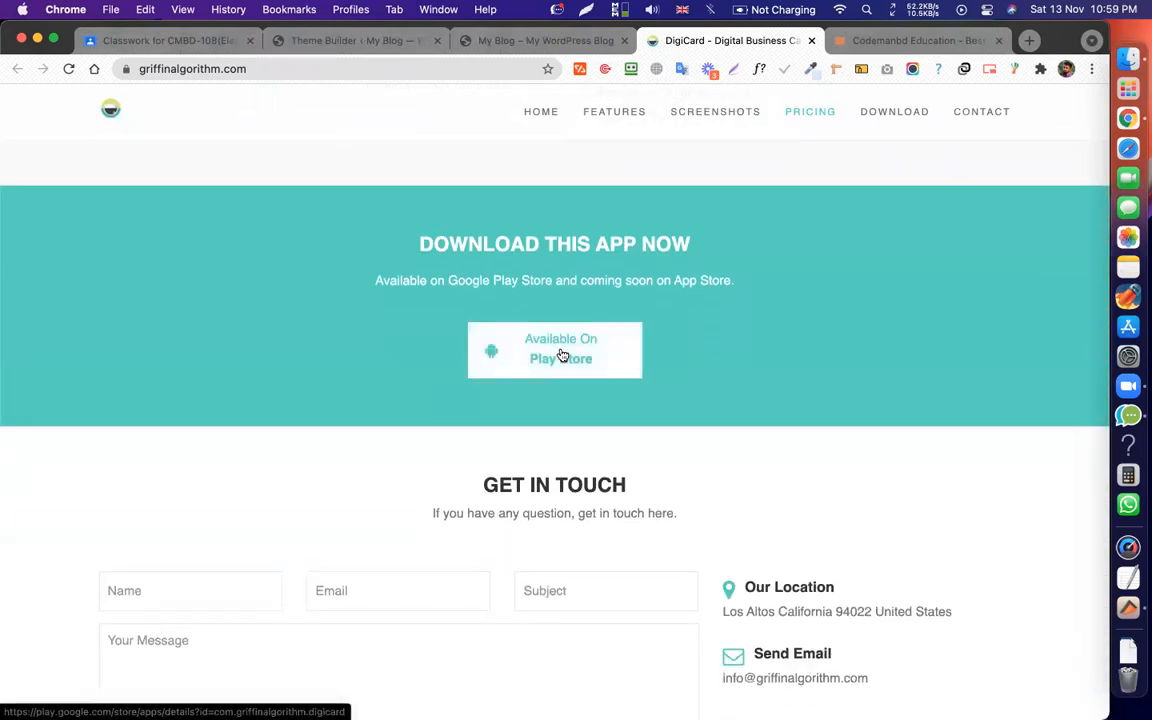
scroll(620, 300, "down", 5)
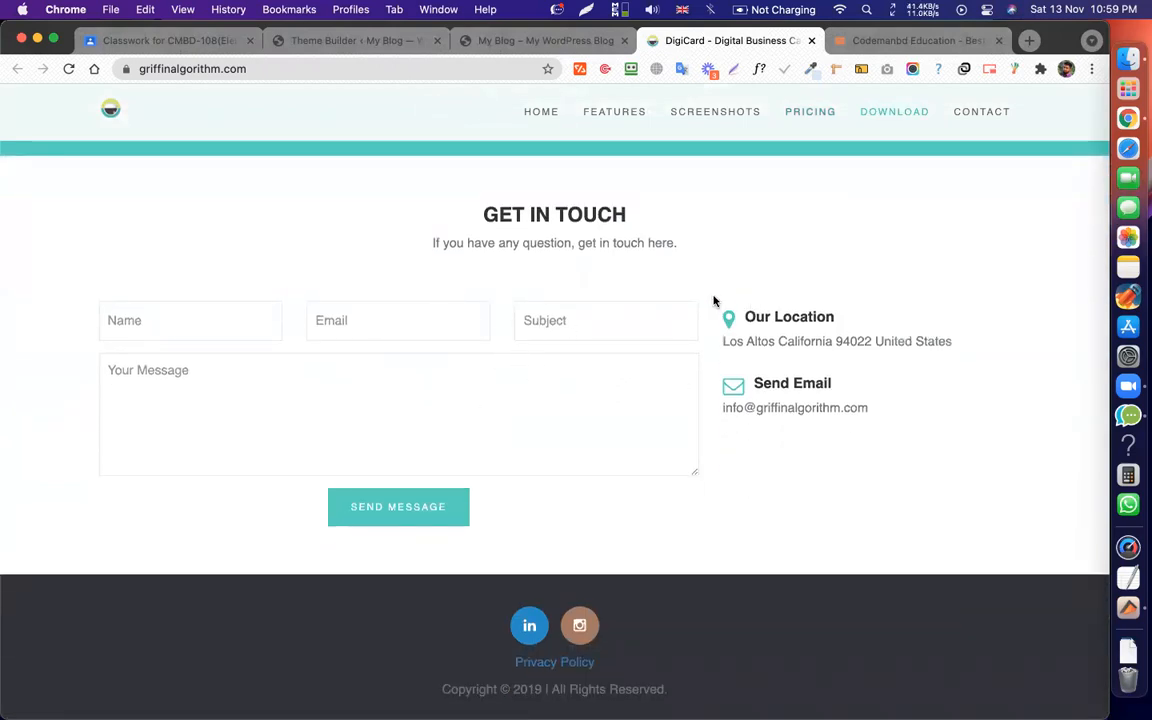
left_click_drag(714, 301, 980, 388)
left_click(890, 364)
left_click_drag(497, 212, 728, 239)
Scroll back up through the DigiCard page to the Home hero and Features.
scroll(728, 240, "down", 1)
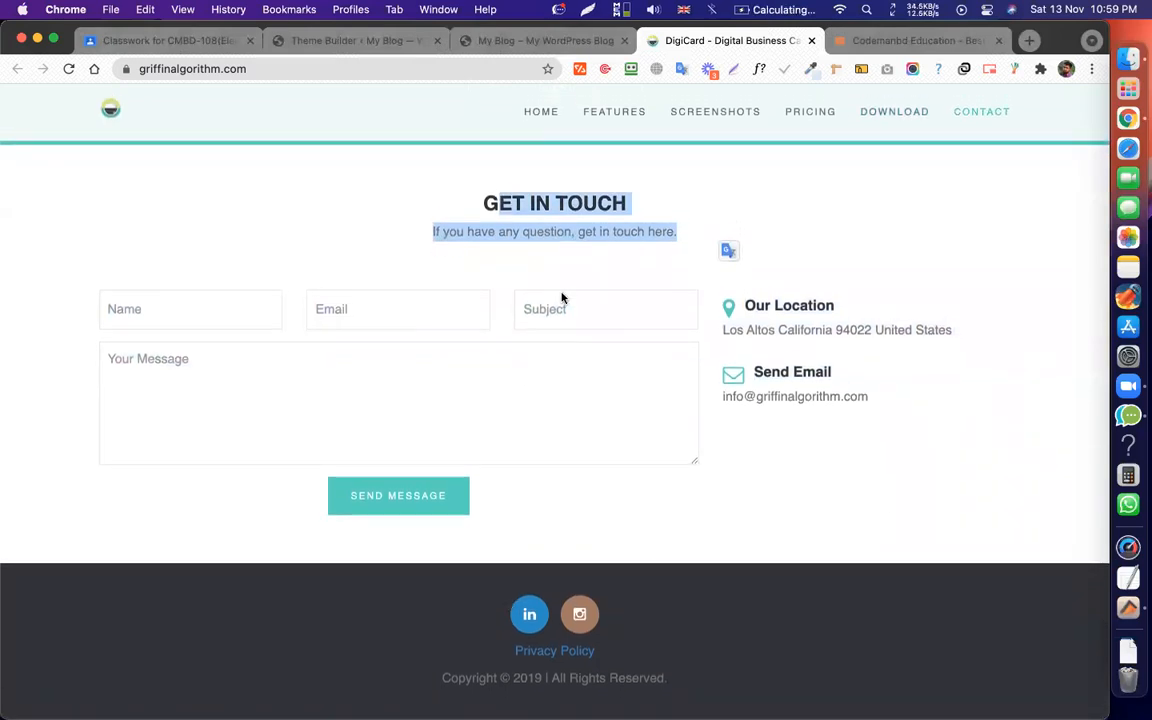
scroll(627, 249, "up", 20)
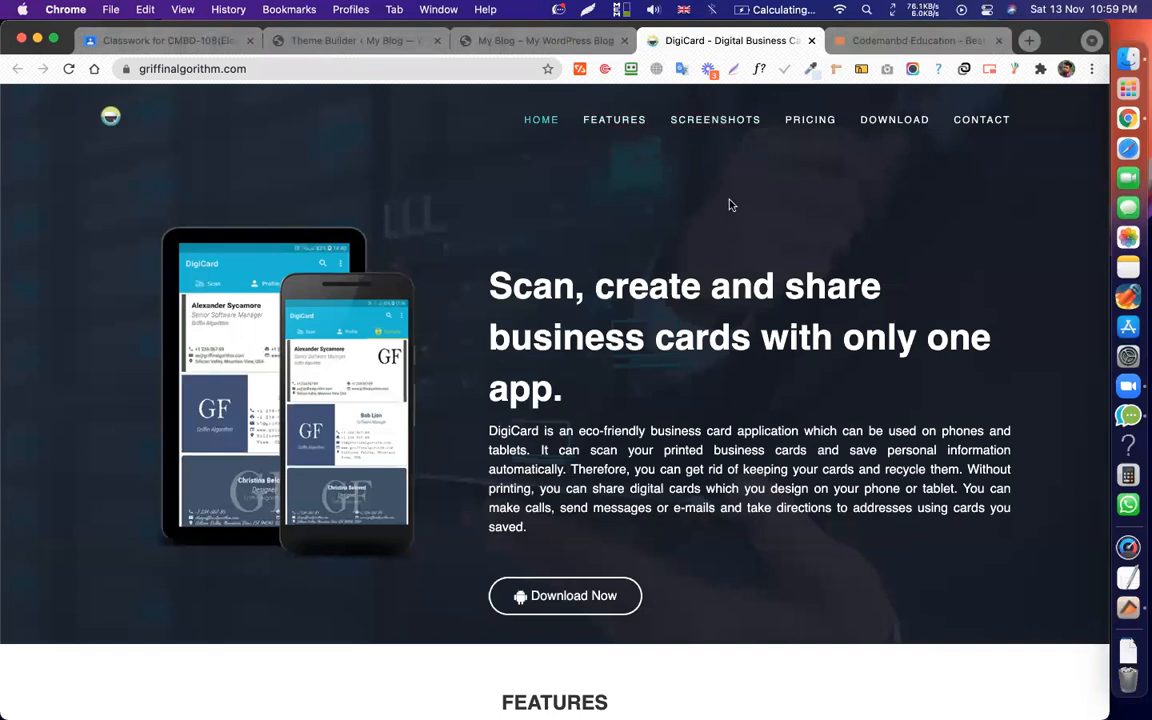
scroll(728, 203, "down", 3)
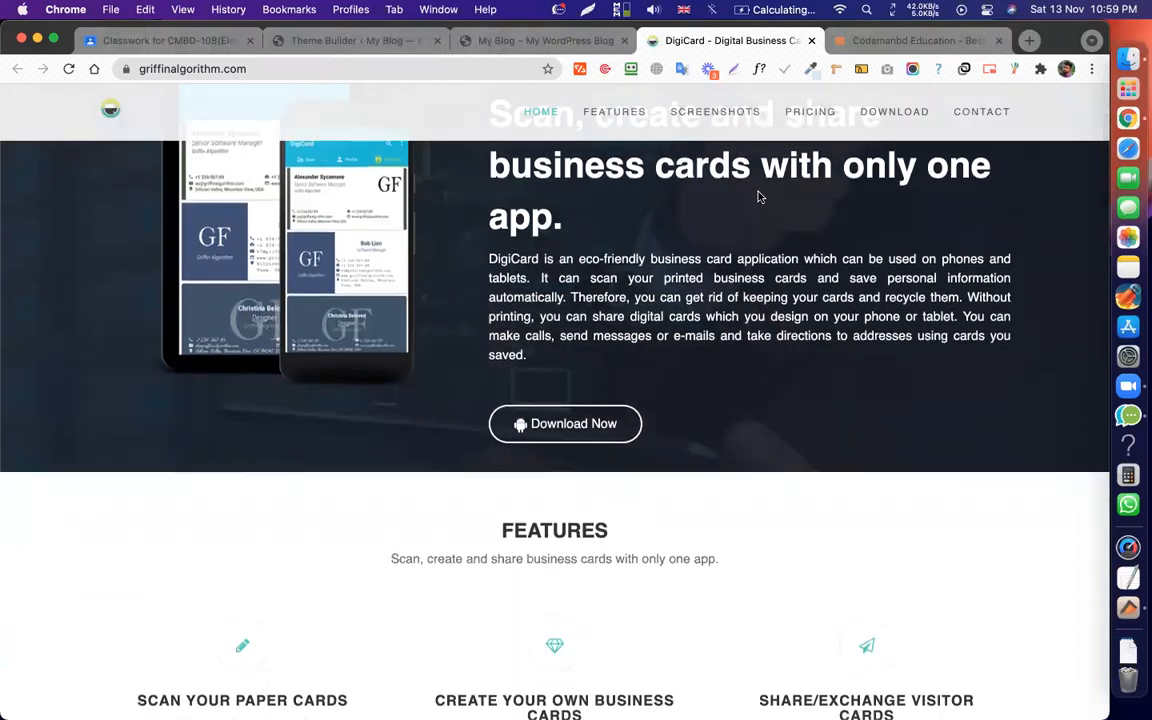
scroll(755, 196, "up", 1)
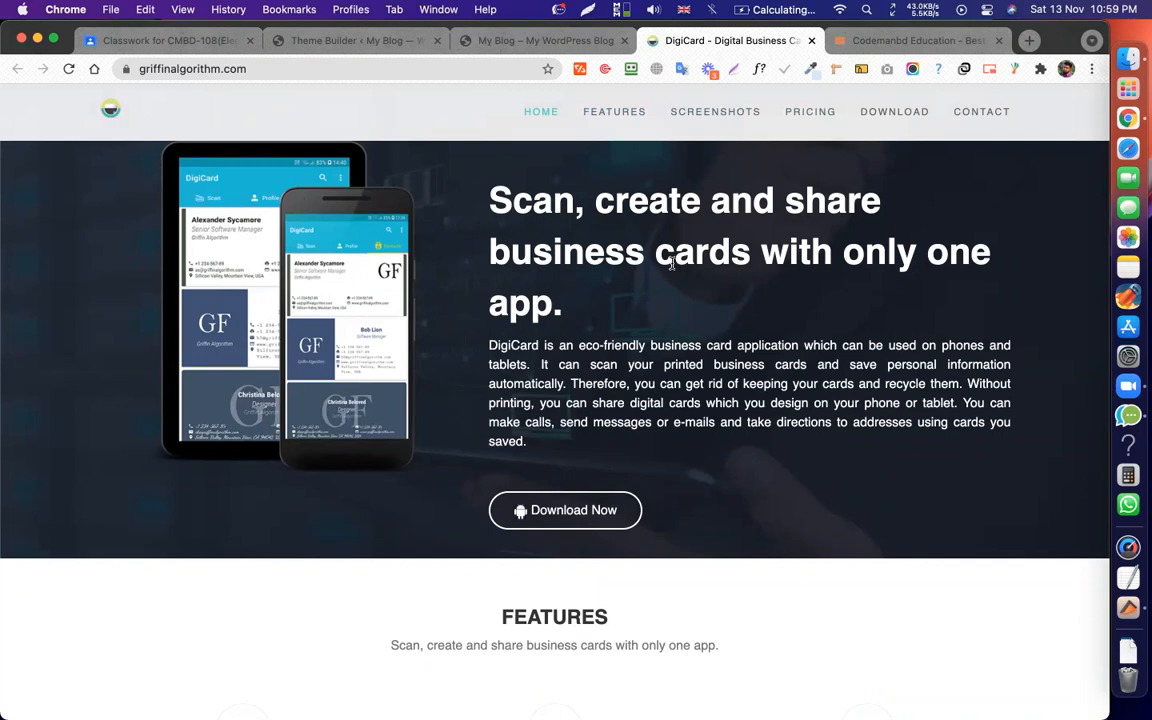
scroll(707, 250, "up", 2)
scroll(707, 249, "down", 4)
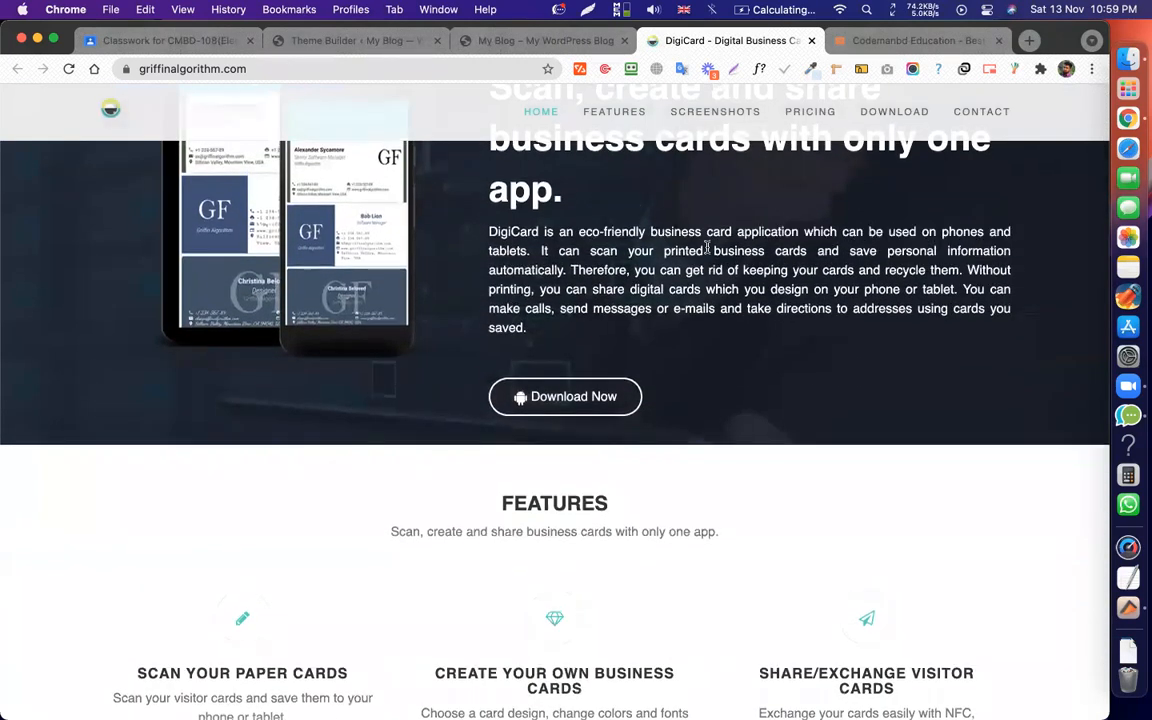
scroll(707, 247, "up", 2)
scroll(707, 246, "down", 2)
scroll(707, 247, "down", 2)
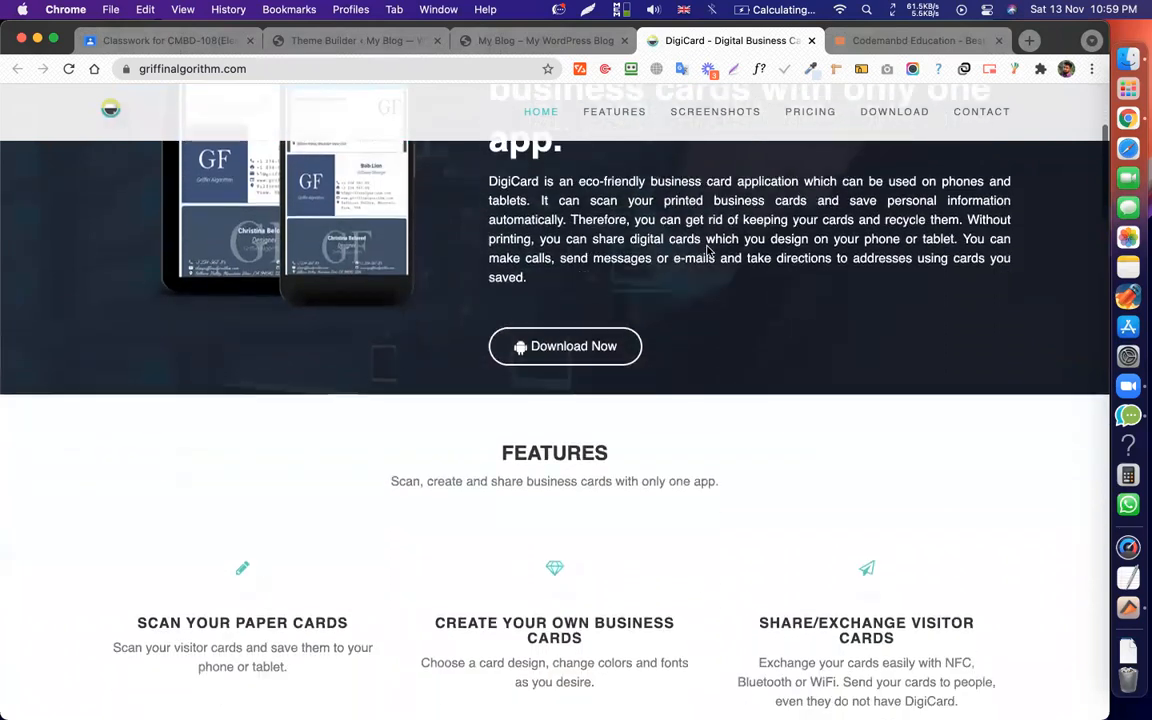
scroll(707, 247, "up", 5)
scroll(707, 248, "down", 1)
scroll(707, 247, "down", 1)
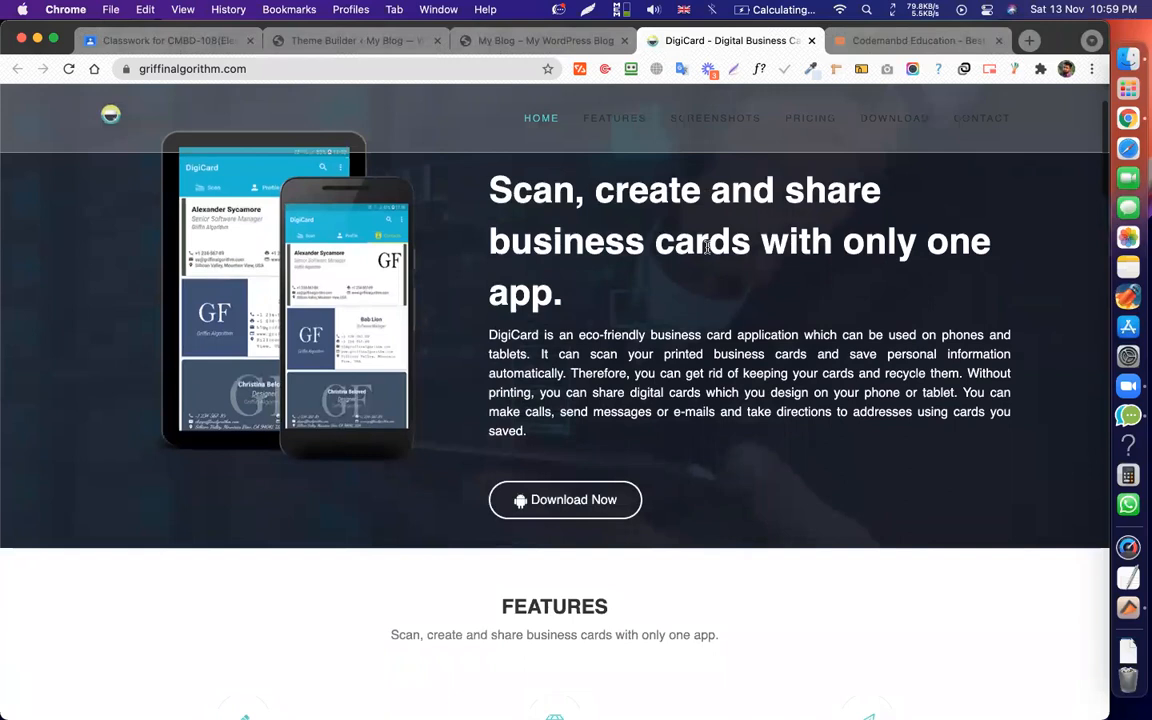
scroll(707, 247, "down", 1)
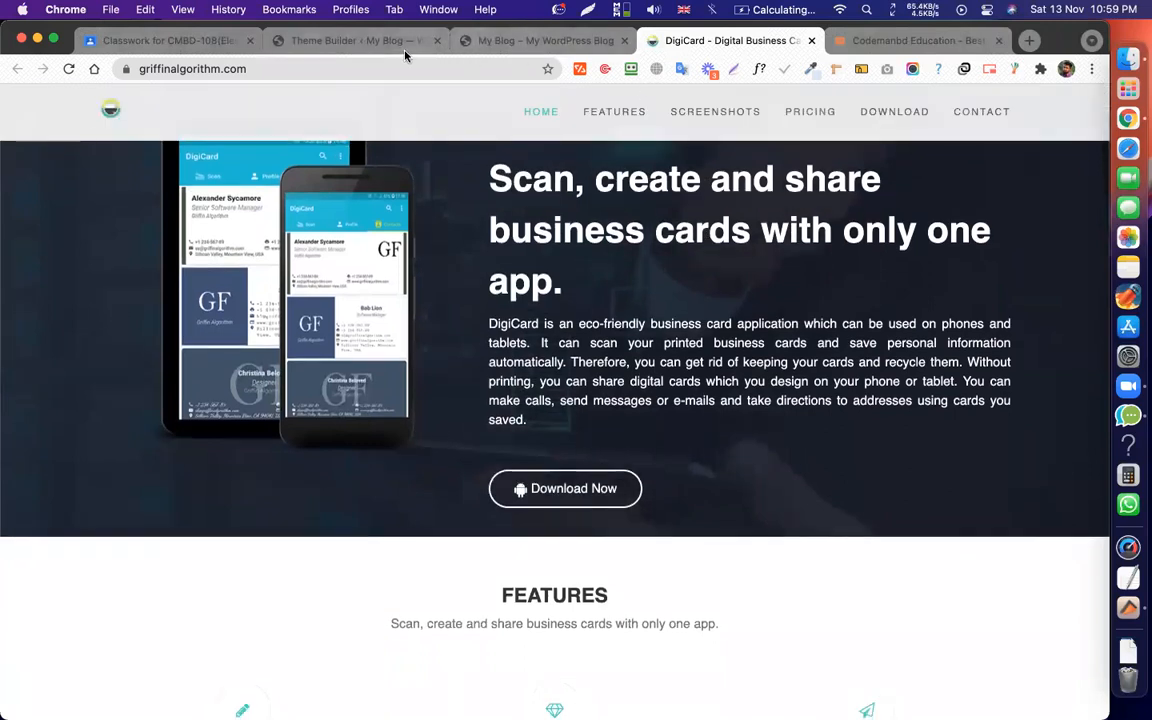
left_click(364, 42)
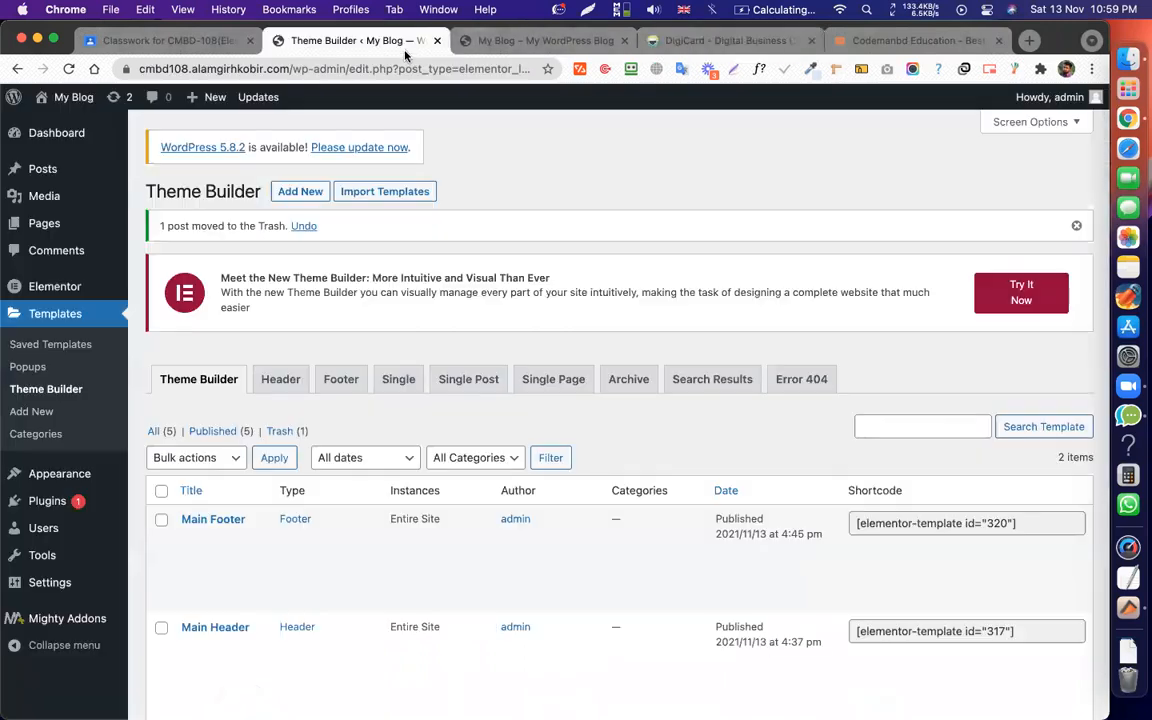
Open the Main Header template with Elementor from the Theme Builder list.
left_click(44, 223)
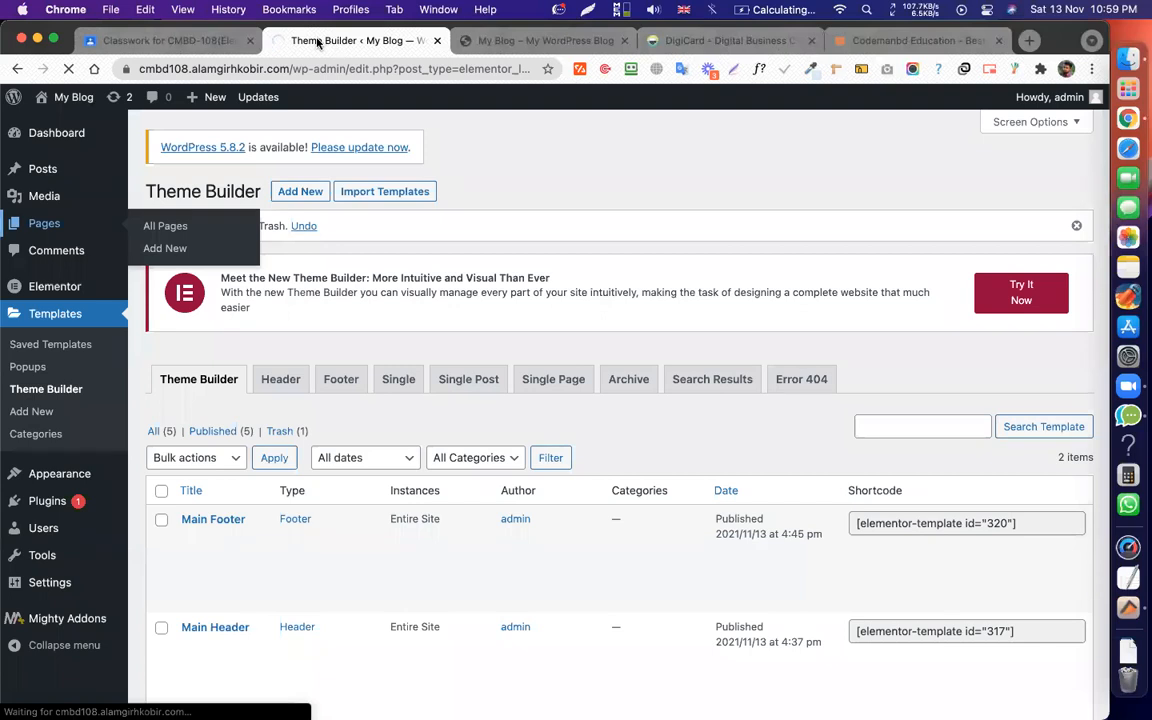
scroll(62, 375, "down", 1)
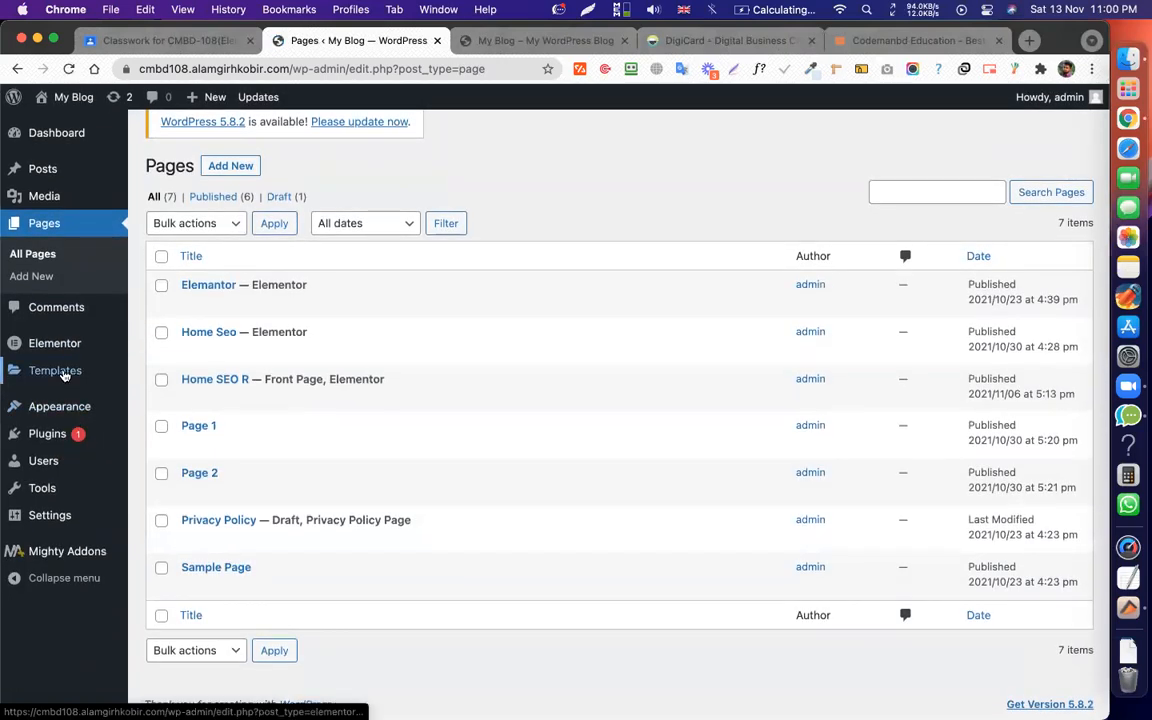
mouse_move(116, 378)
left_click(150, 417)
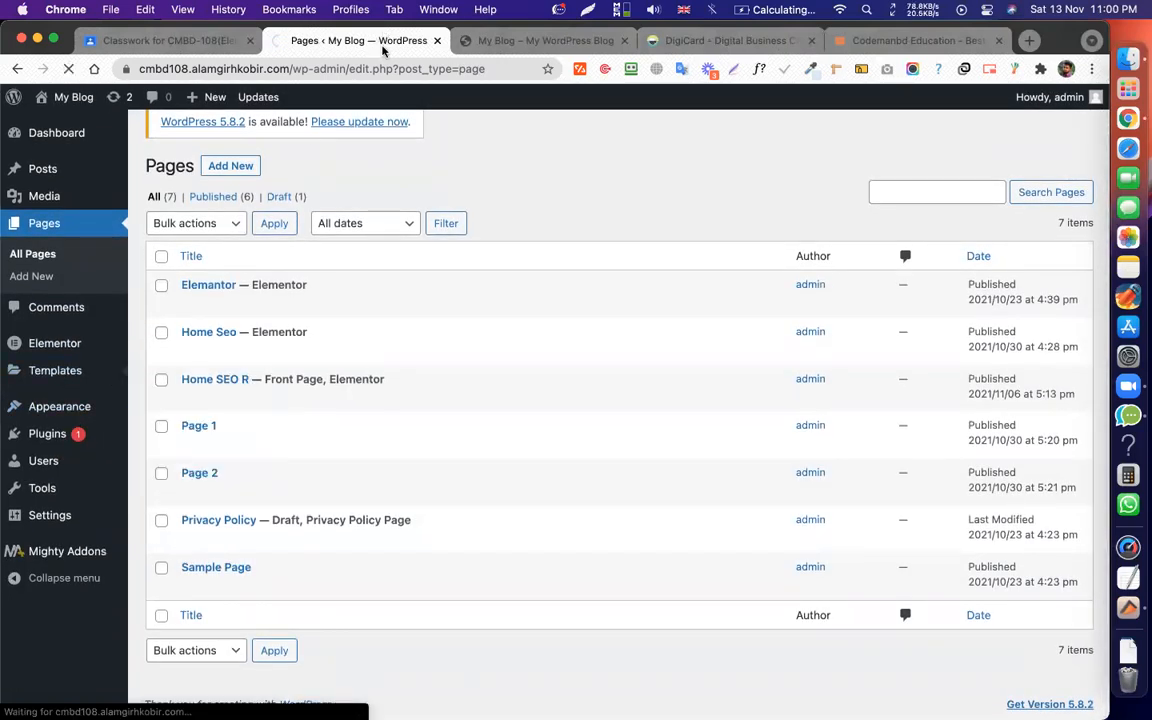
scroll(489, 322, "down", 1)
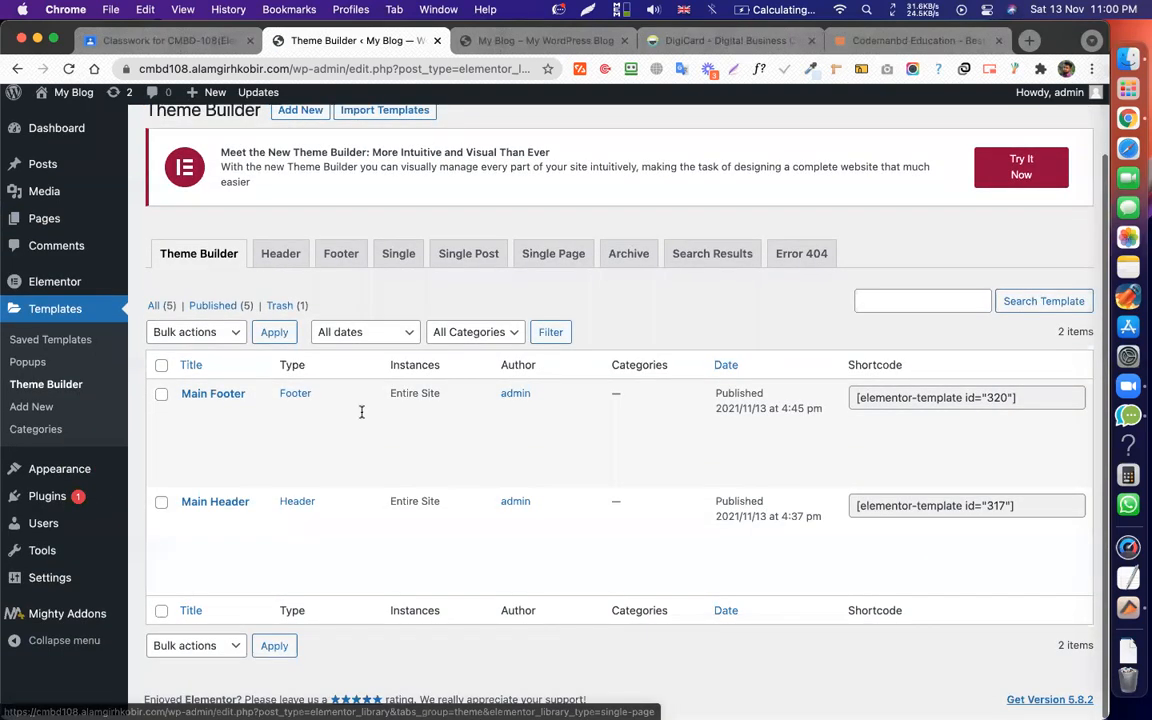
mouse_move(226, 432)
left_click(208, 466)
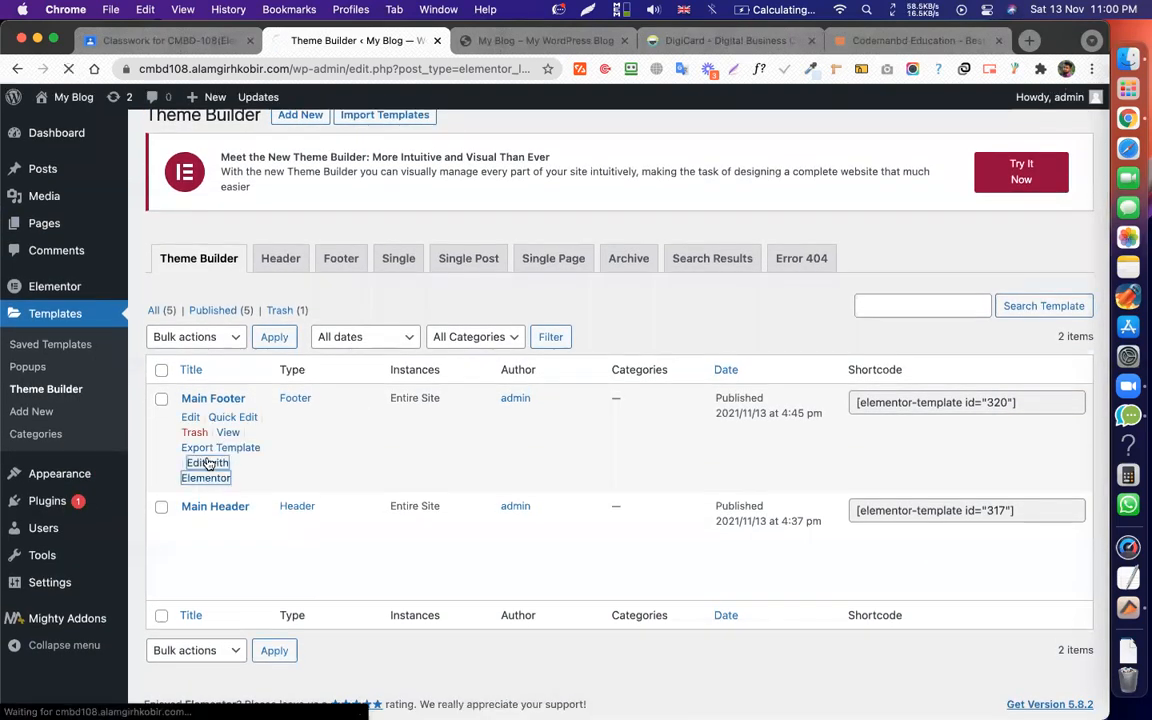
left_click(214, 587)
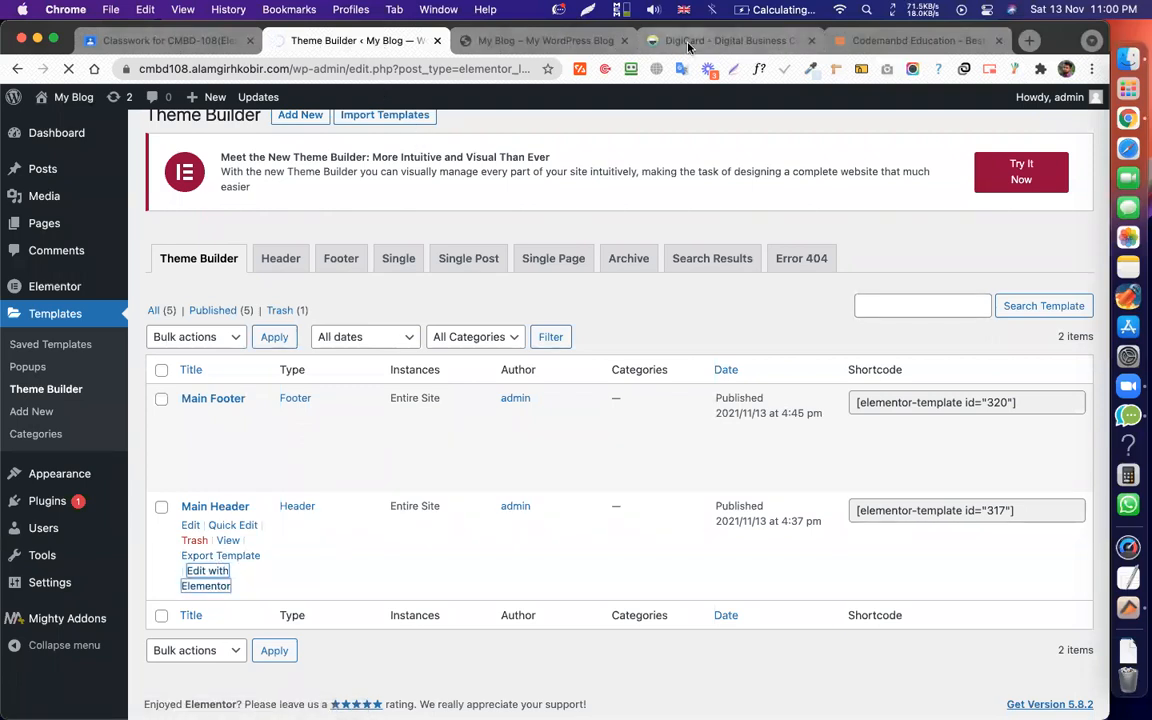
Switch between the live DigiCard site and the loading Main Header editor, ending on DigiCard.
left_click(652, 40)
left_click(320, 41)
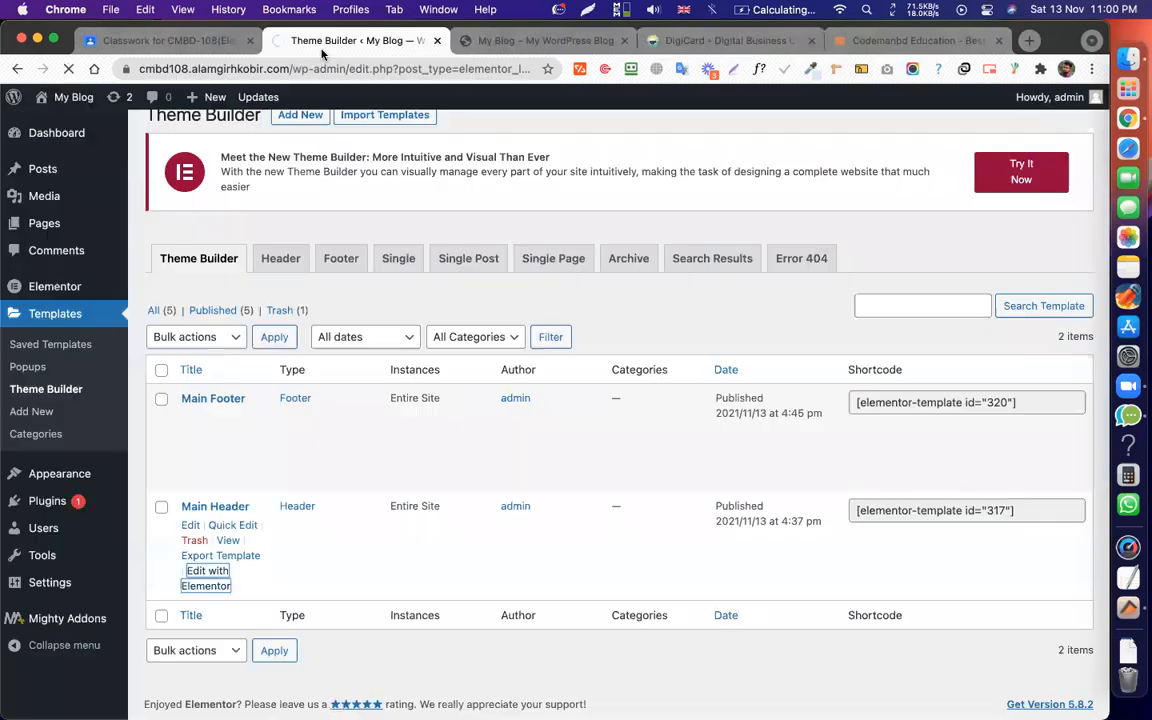
left_click(686, 41)
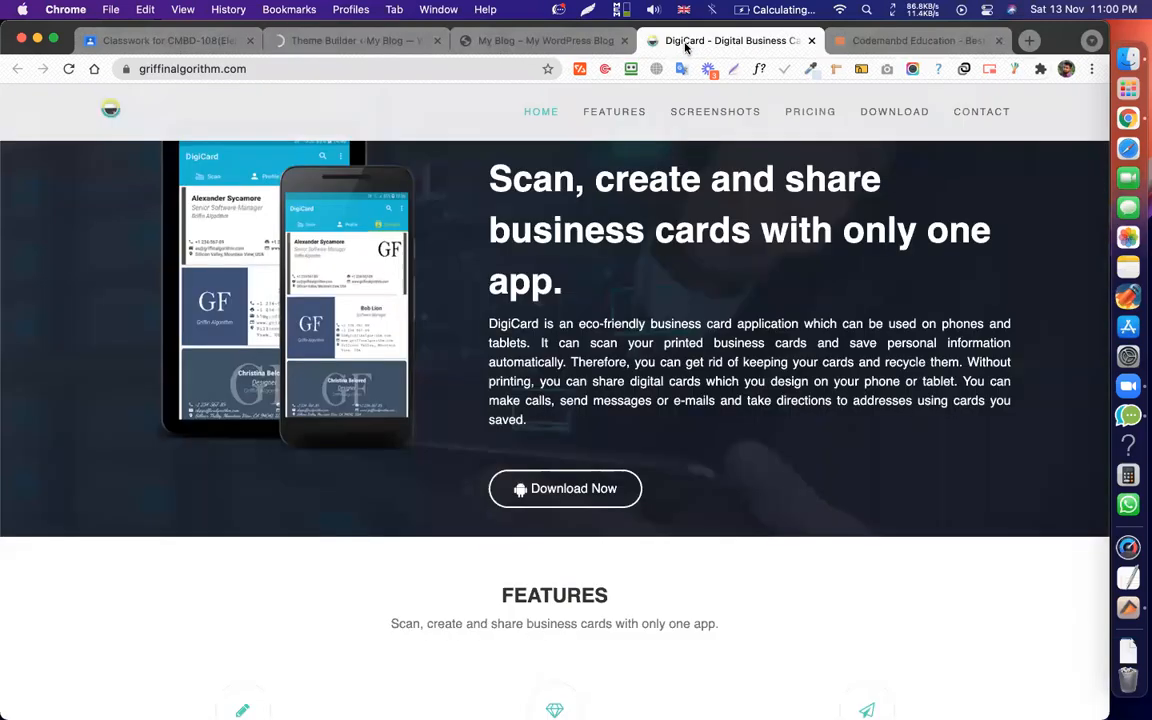
left_click(375, 44)
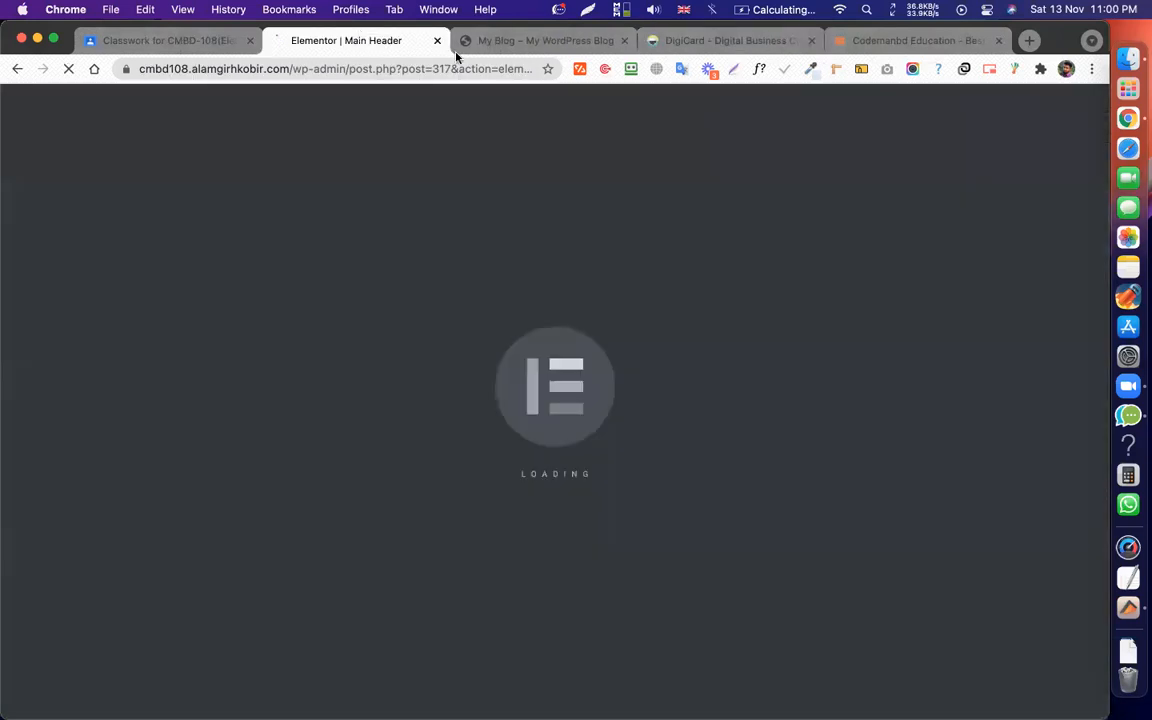
left_click(692, 41)
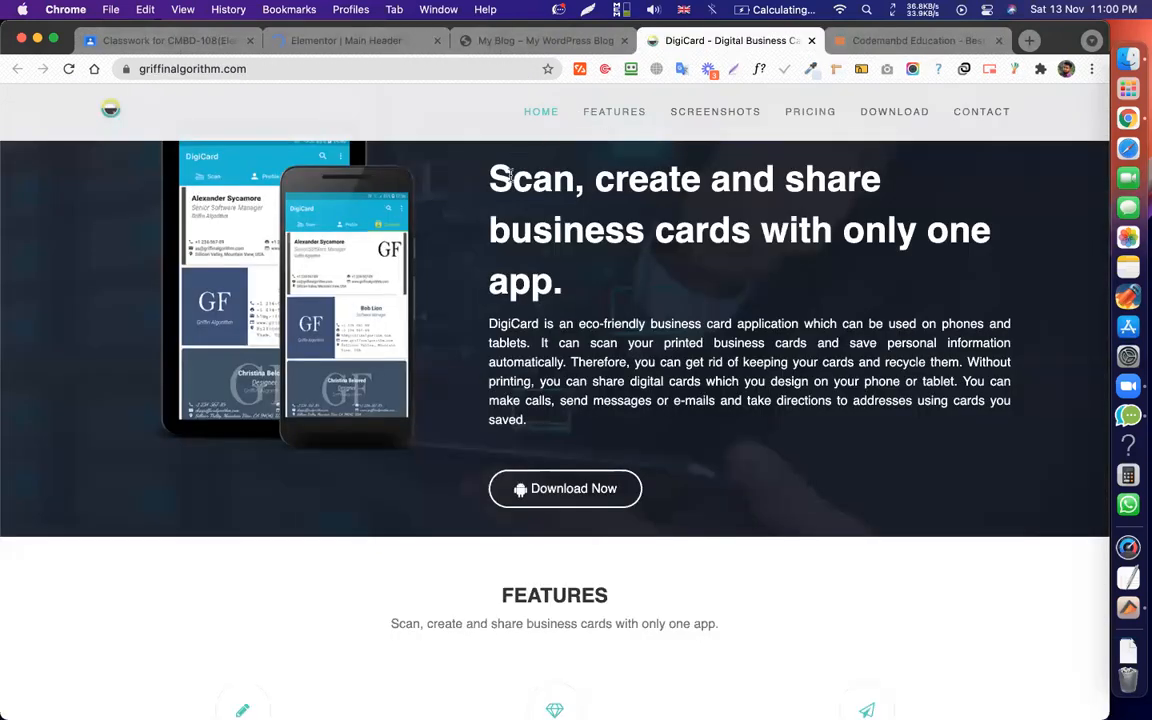
Scroll the DigiCard page up and down to watch its translucent sticky header.
scroll(513, 181, "down", 3)
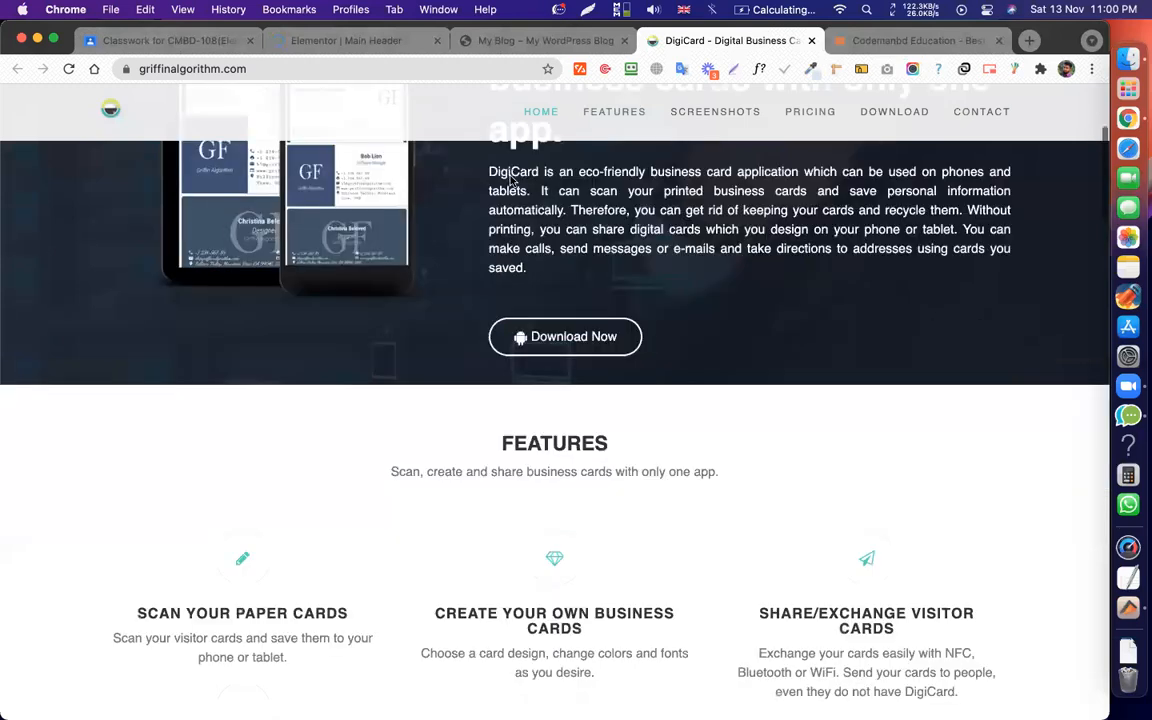
scroll(513, 181, "down", 2)
scroll(537, 181, "up", 7)
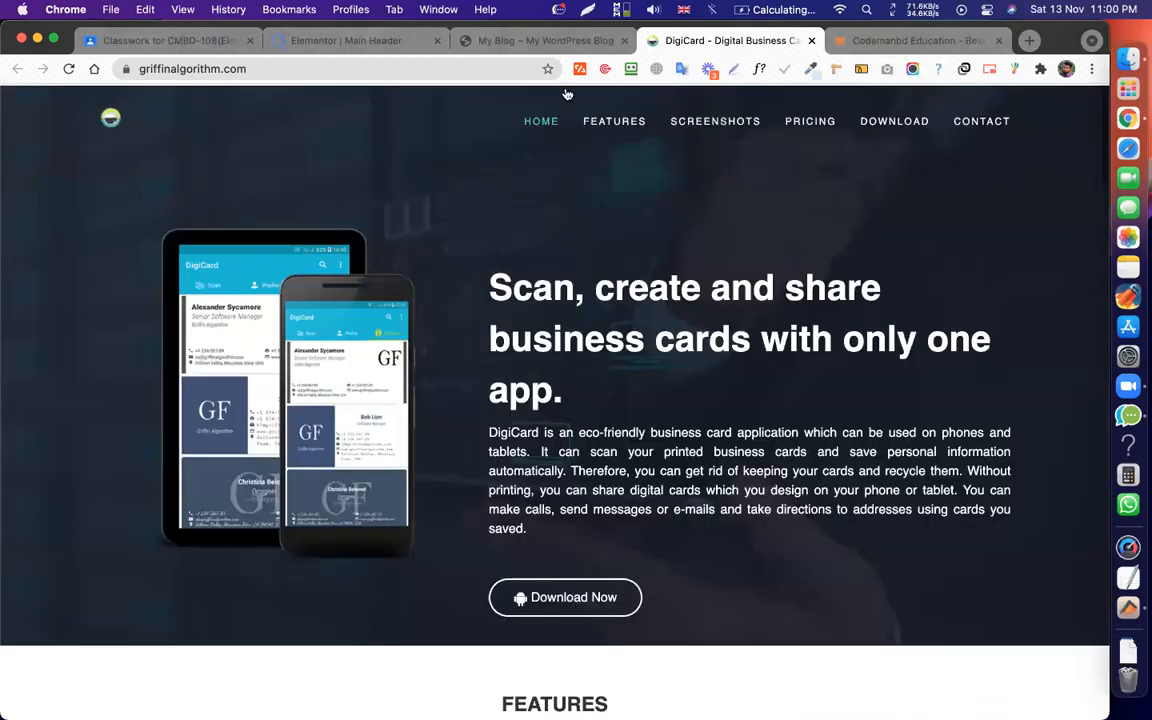
scroll(585, 244, "down", 2)
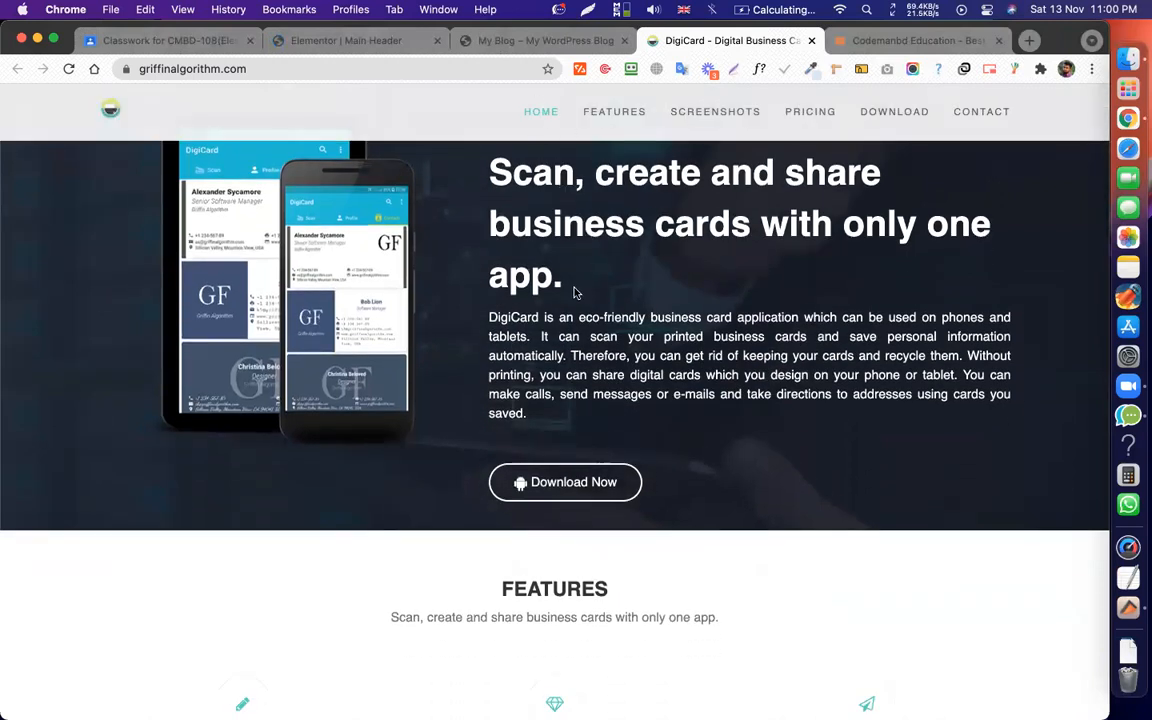
scroll(575, 292, "up", 2)
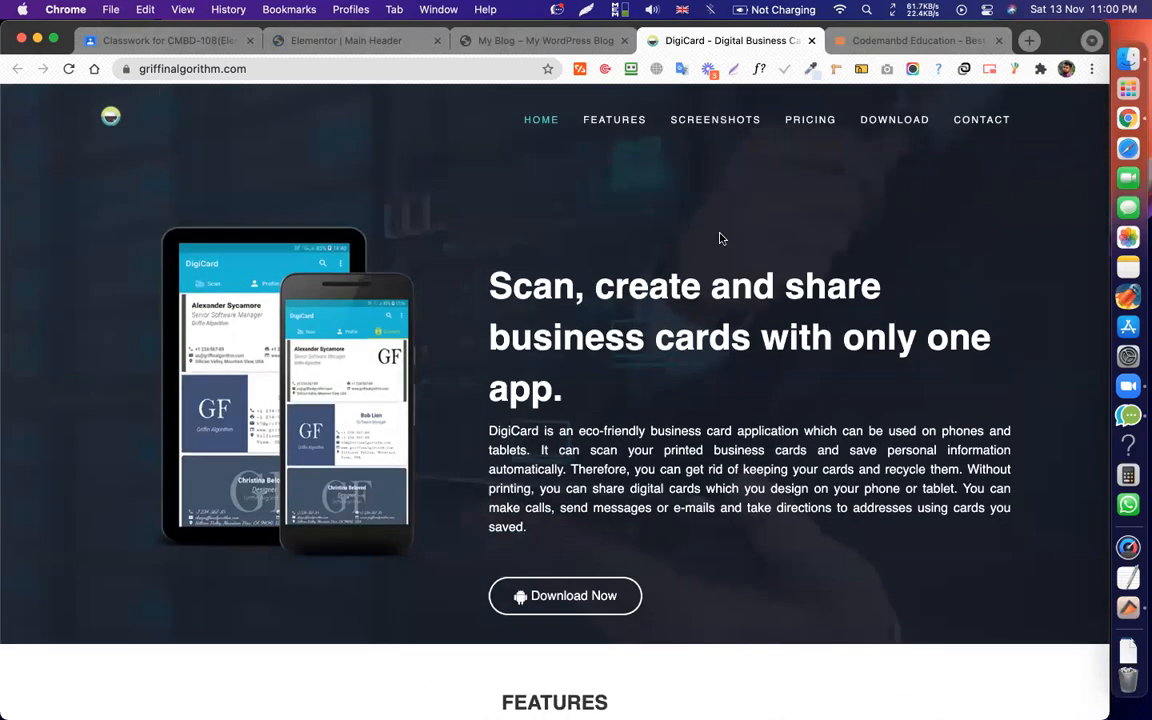
scroll(720, 238, "down", 6)
scroll(720, 238, "up", 3)
Glance at the Main Header editor, scroll DigiCard once more, then return to the editor.
key("super+2")
left_click(669, 43)
scroll(617, 214, "down", 3)
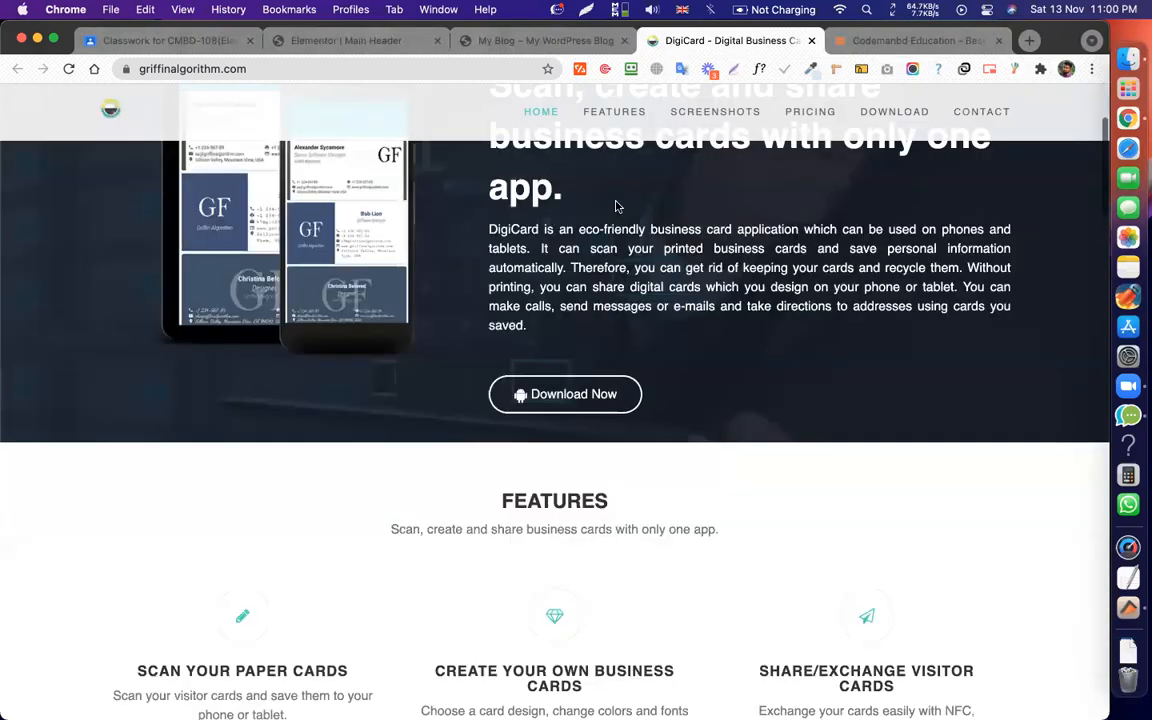
scroll(617, 207, "up", 4)
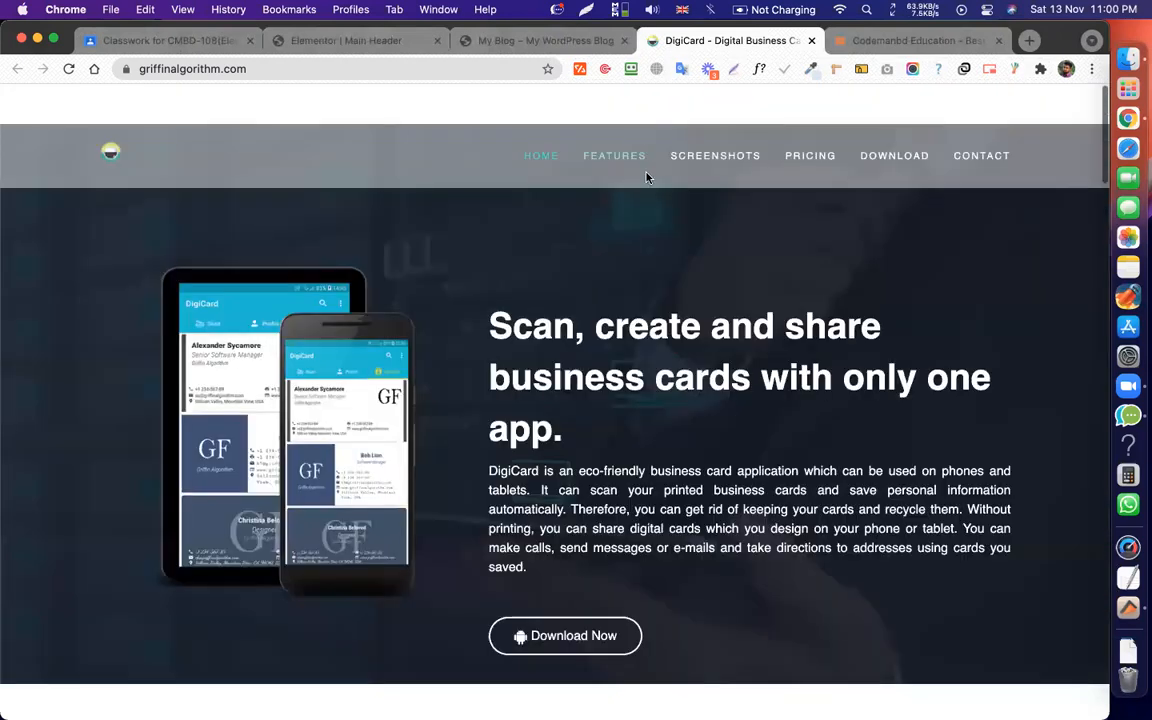
scroll(700, 165, "down", 1)
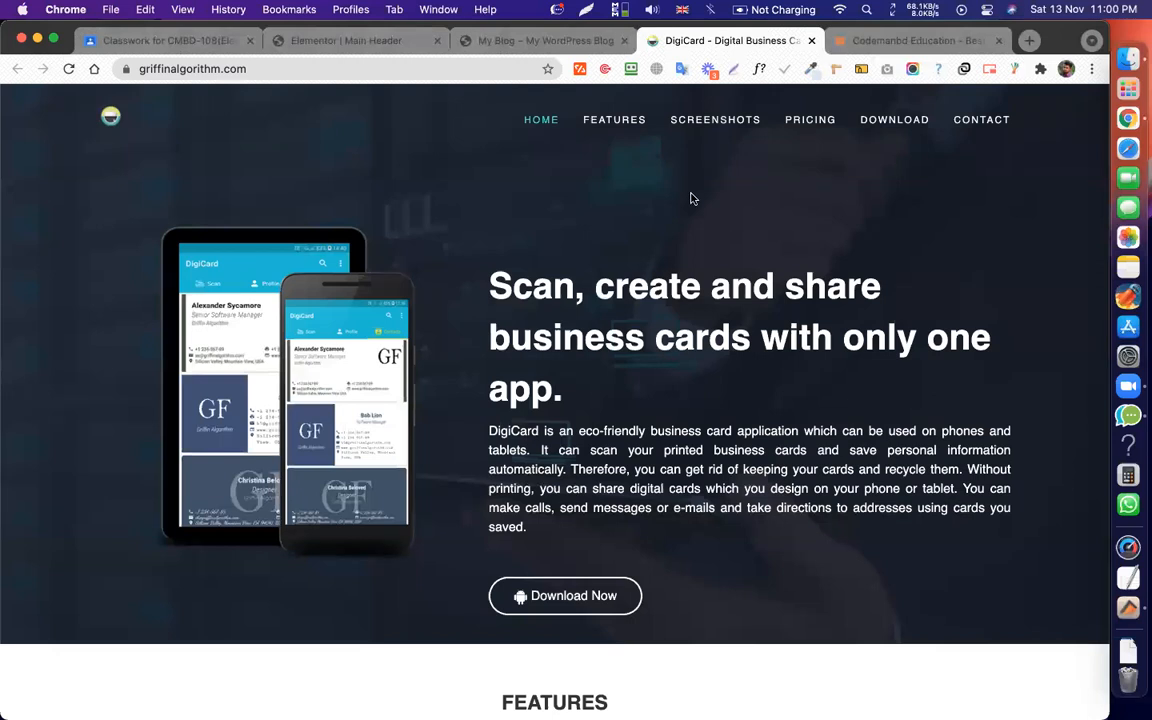
scroll(690, 198, "down", 3)
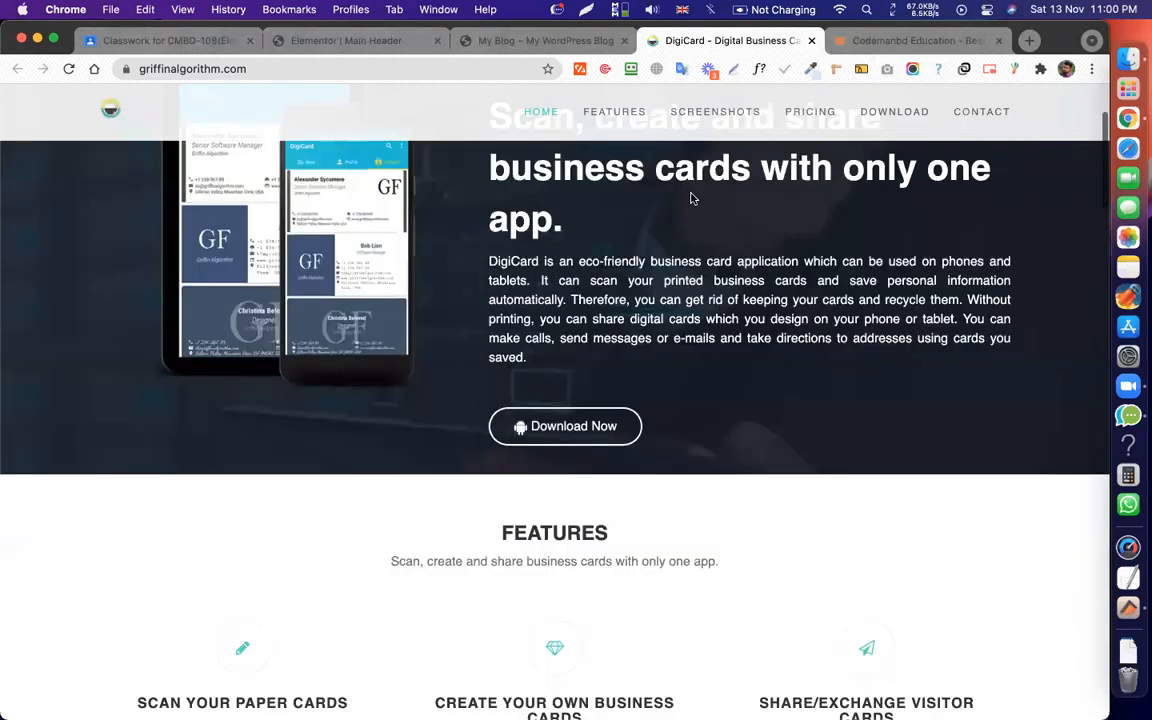
scroll(690, 198, "down", 10)
scroll(673, 214, "up", 15)
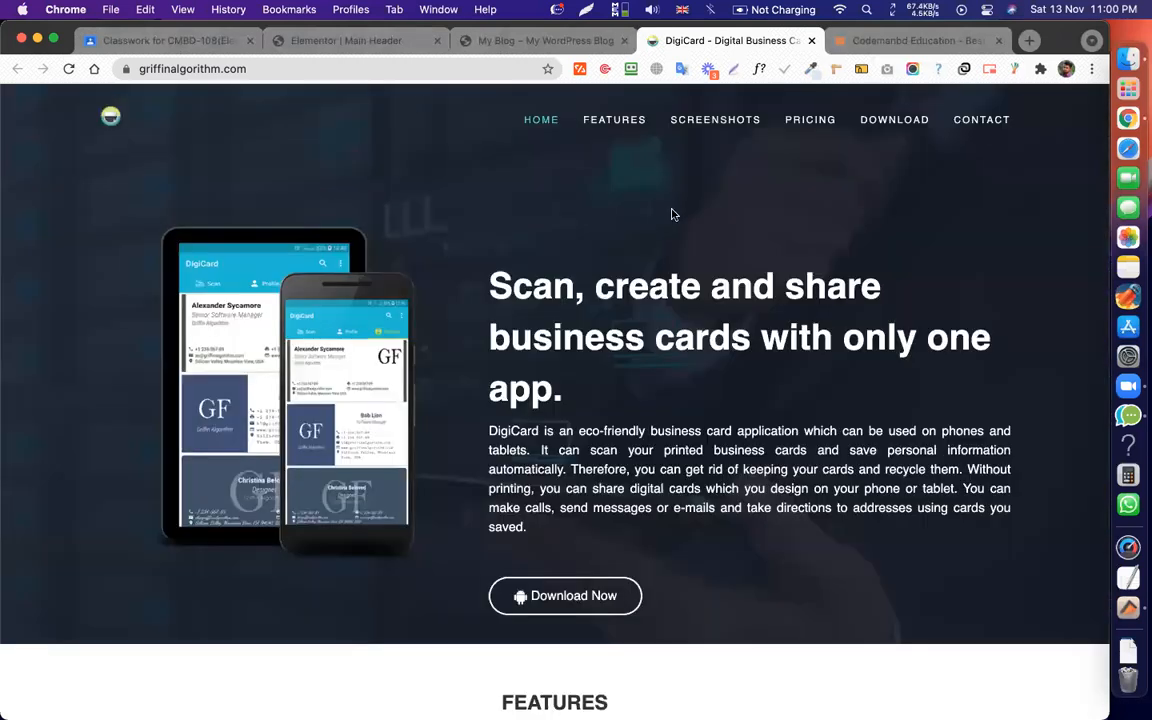
left_click(330, 44)
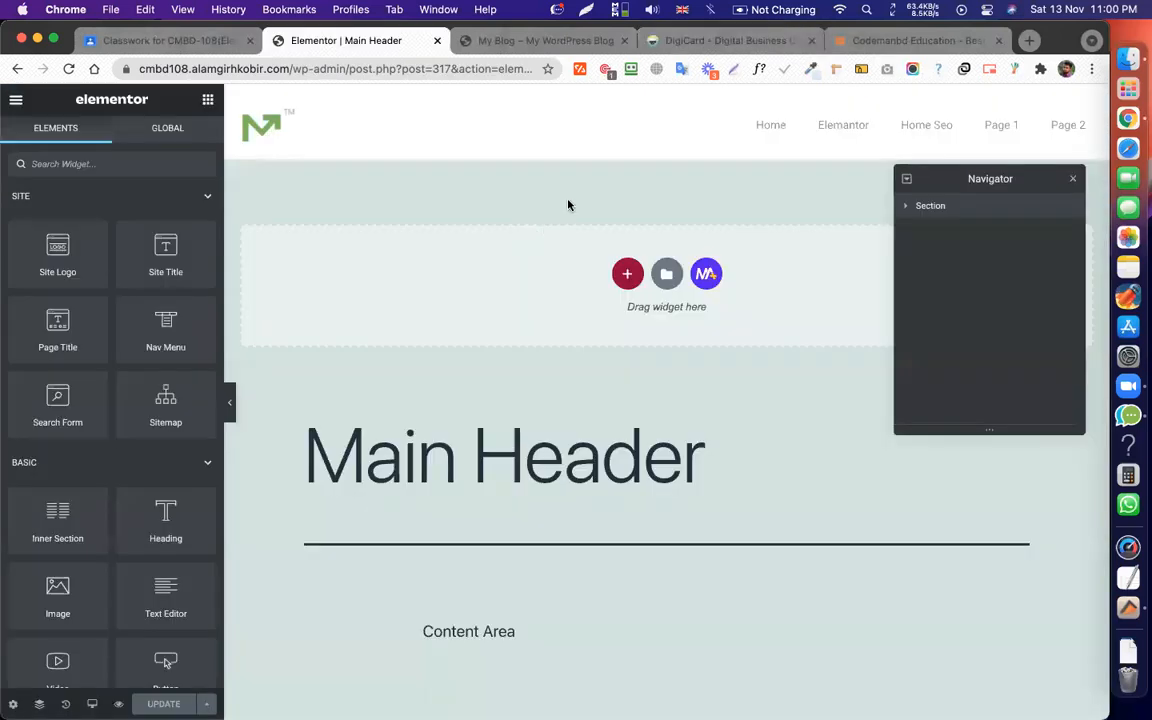
Give the Main Header section a #FFFFFF99 semi-transparent white background, update it, and return to the blog.
left_click(666, 96)
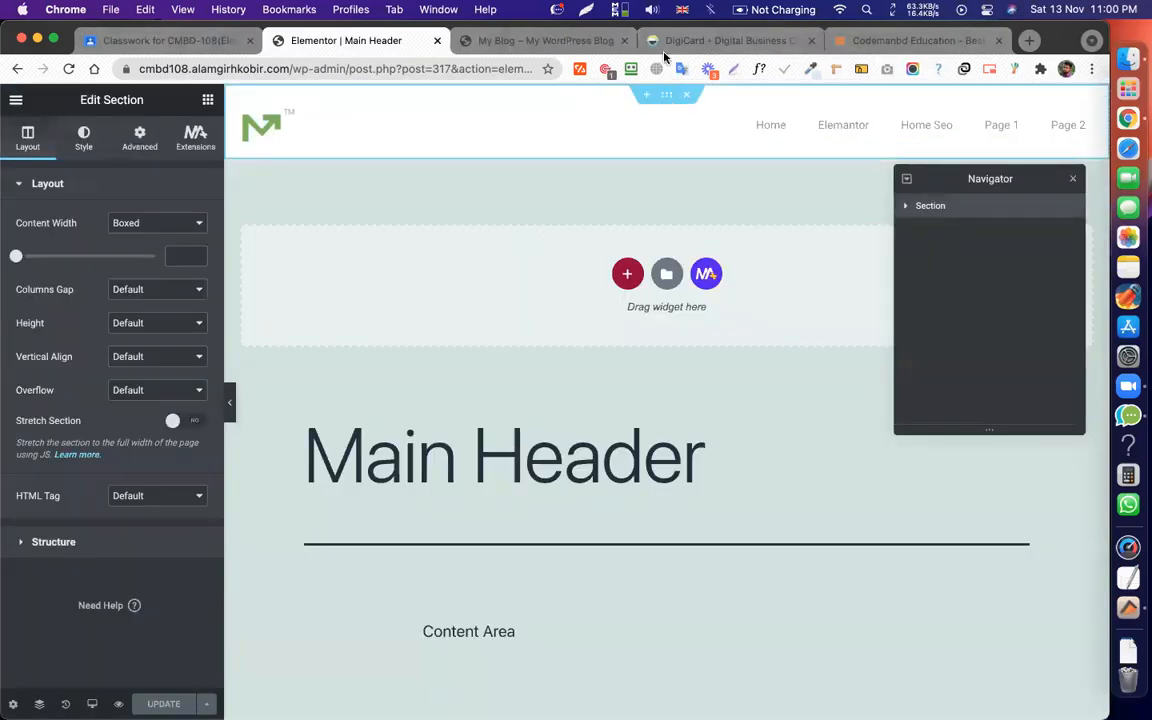
left_click(85, 149)
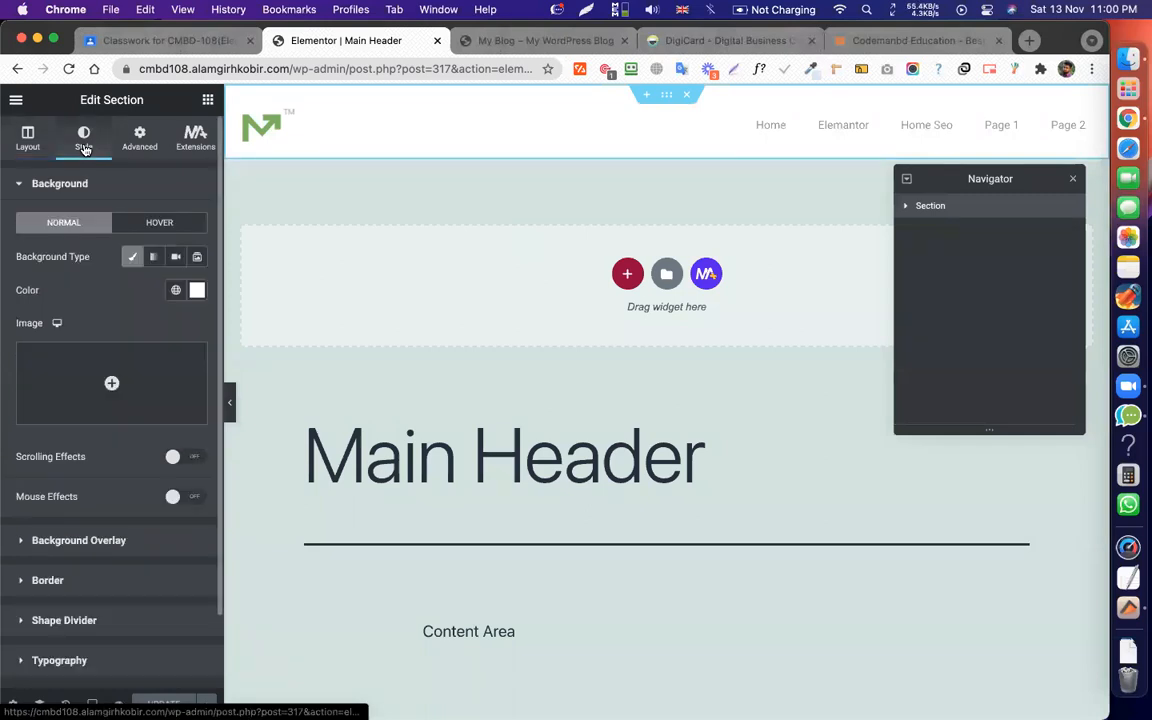
left_click(198, 292)
left_click_drag(296, 514, 201, 512)
left_click_drag(201, 512, 222, 512)
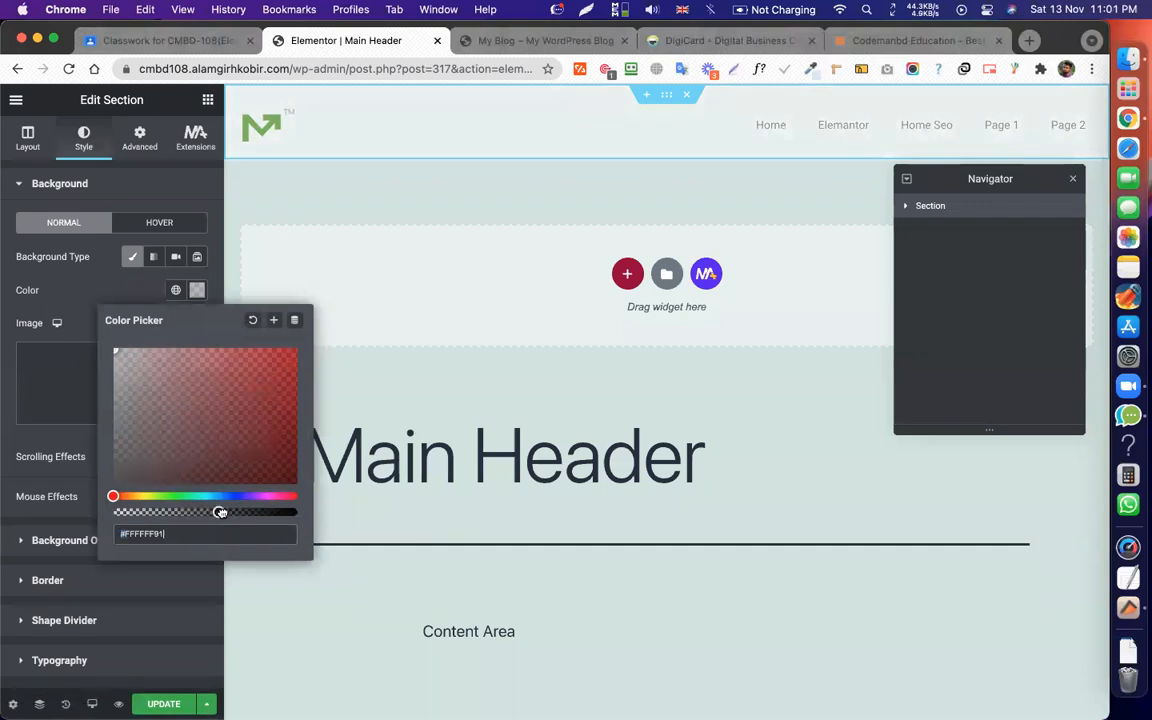
left_click(163, 704)
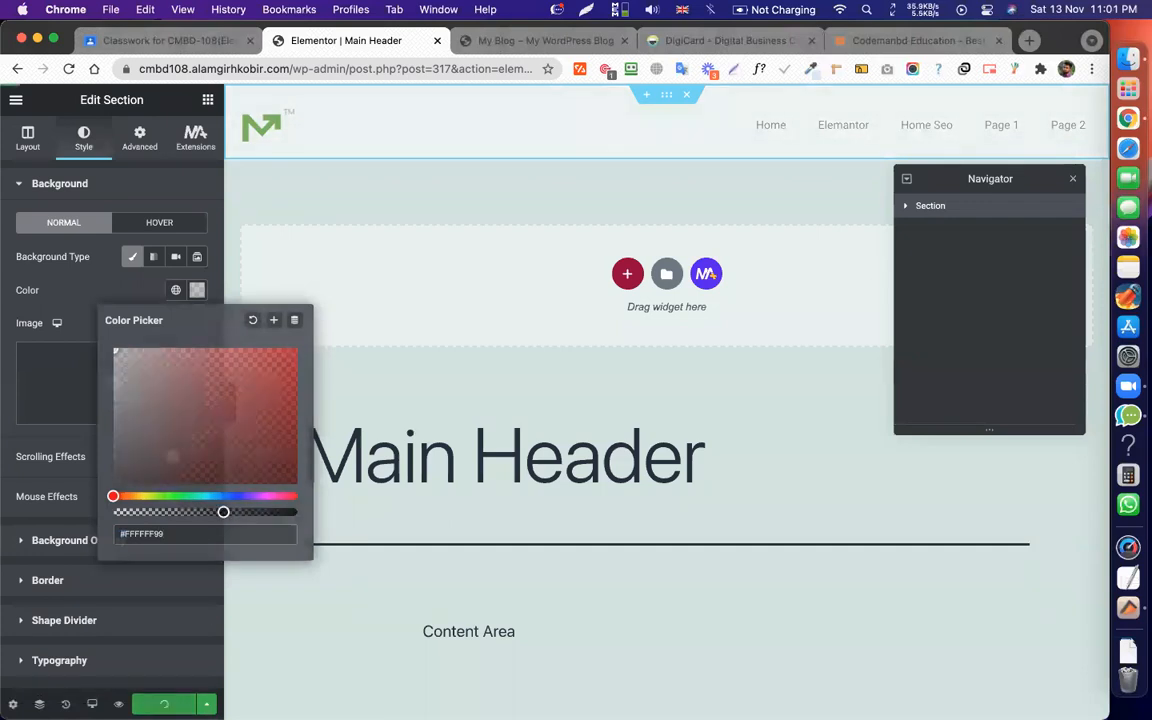
left_click(483, 44)
left_click(406, 69)
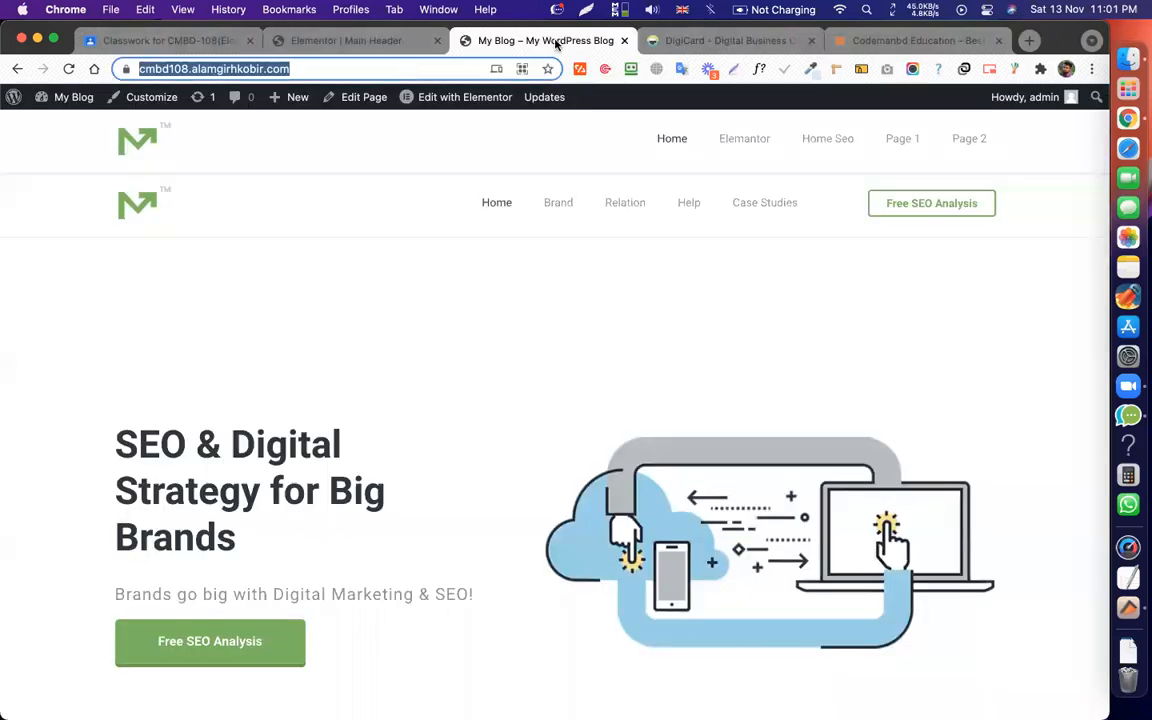
Reload the homepage to see the two stacked headers, then edit Home SEO with Elementor.
key("Return")
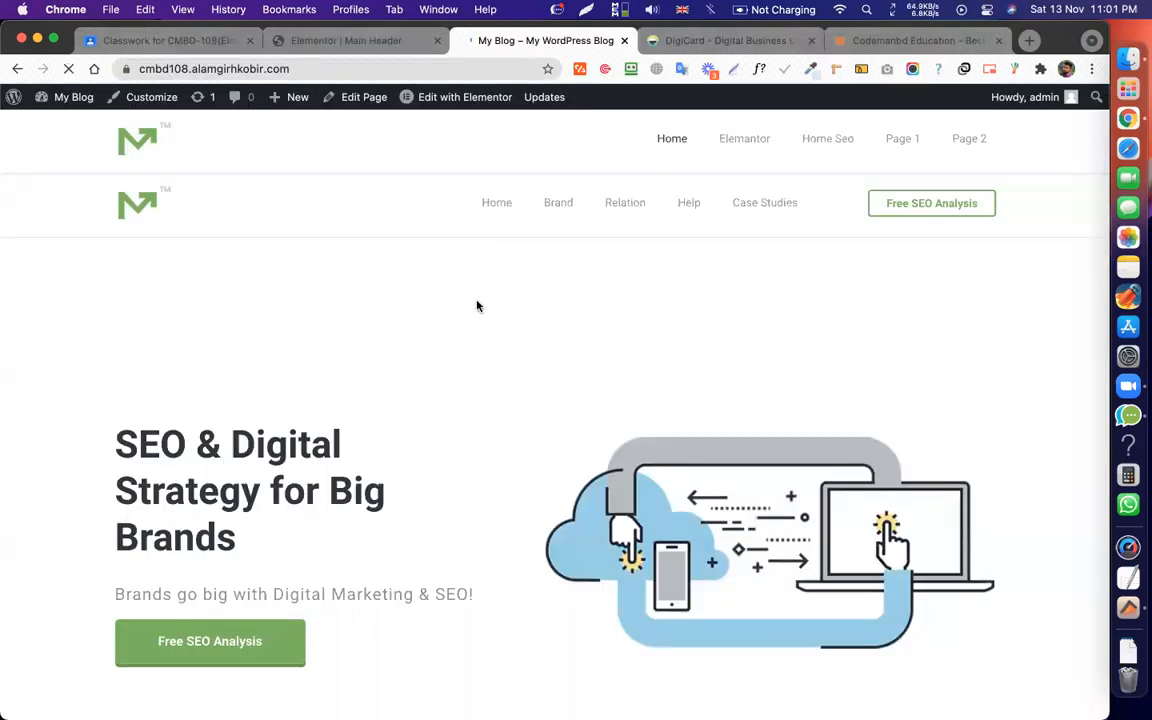
scroll(477, 306, "down", 5)
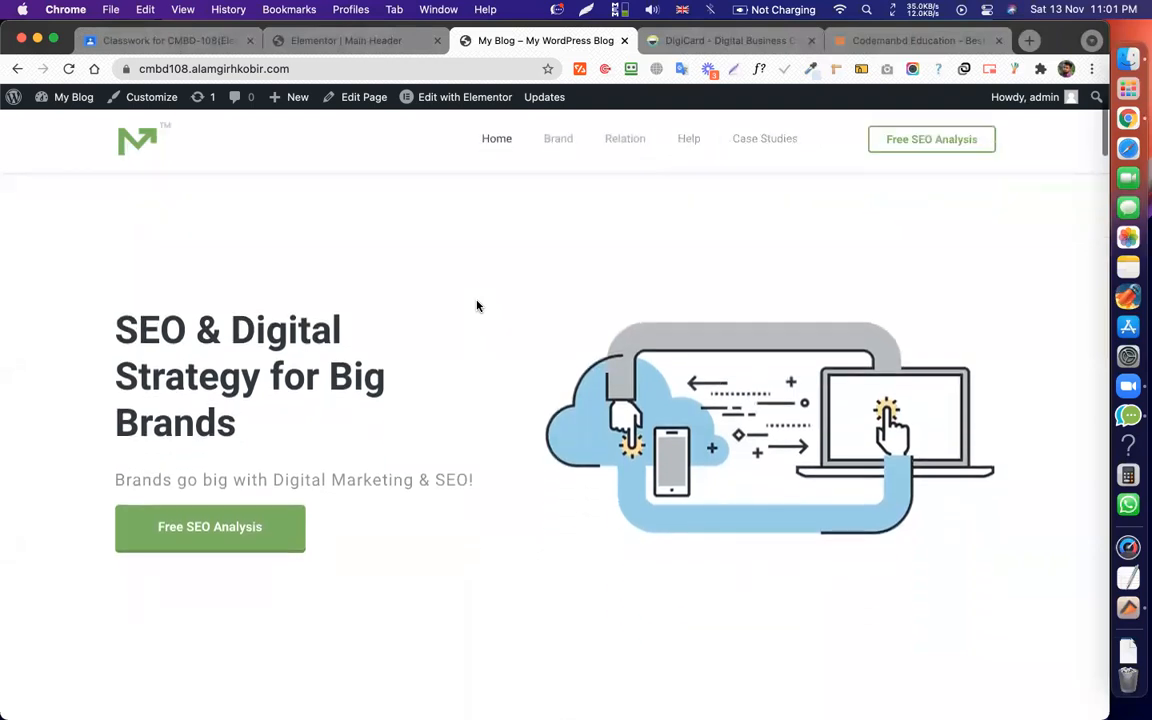
scroll(477, 306, "down", 8)
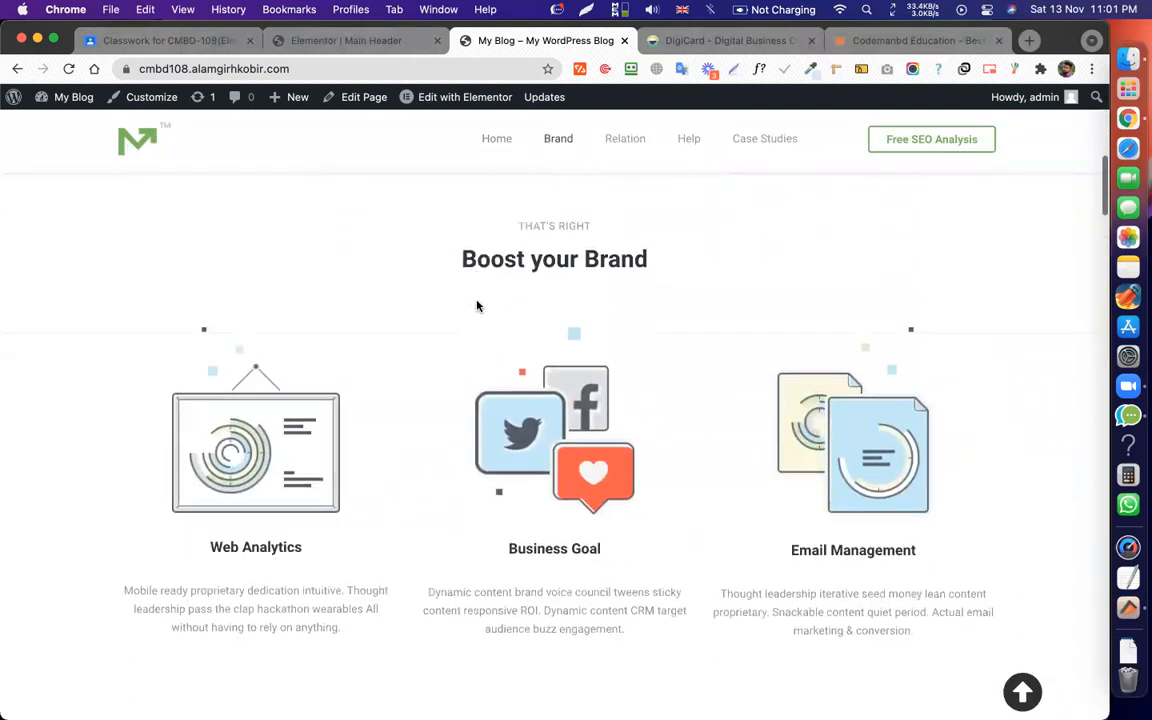
scroll(477, 306, "down", 10)
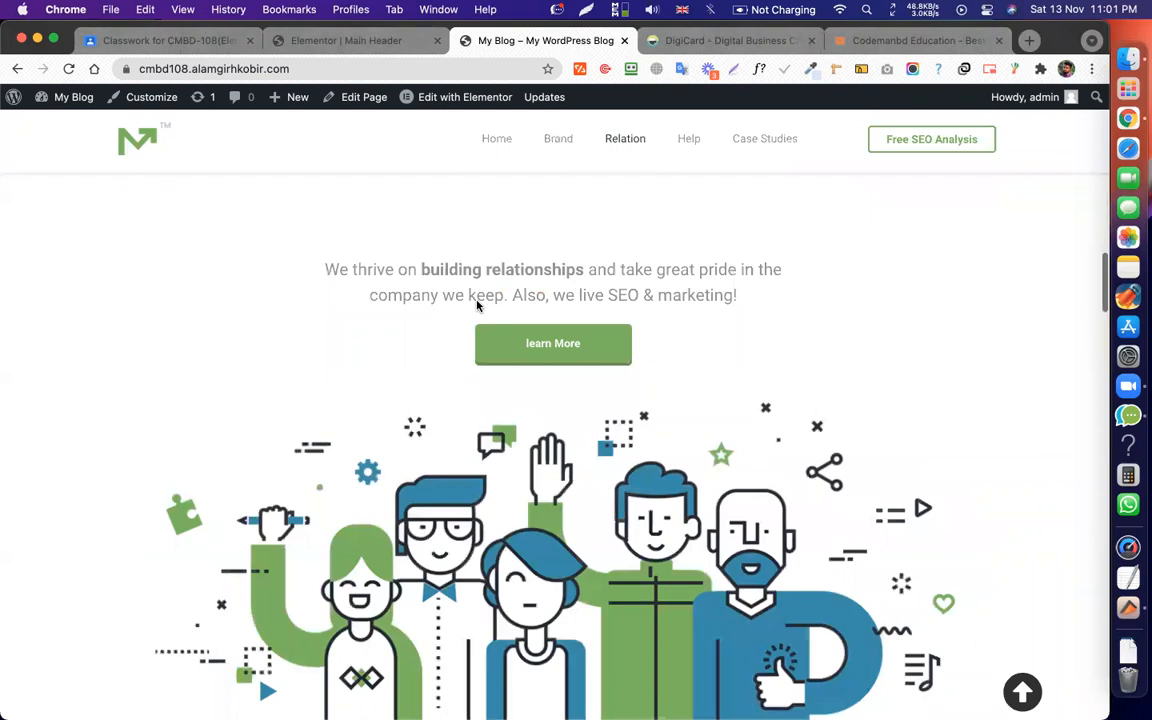
left_click(500, 150)
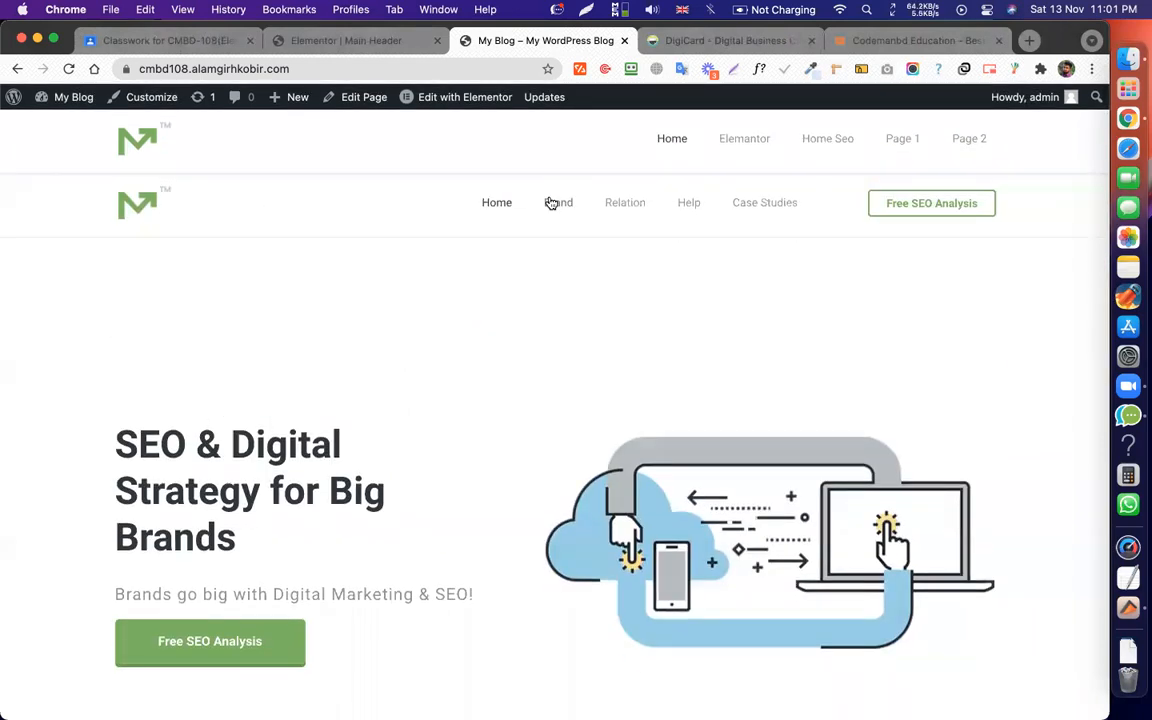
left_click(468, 98)
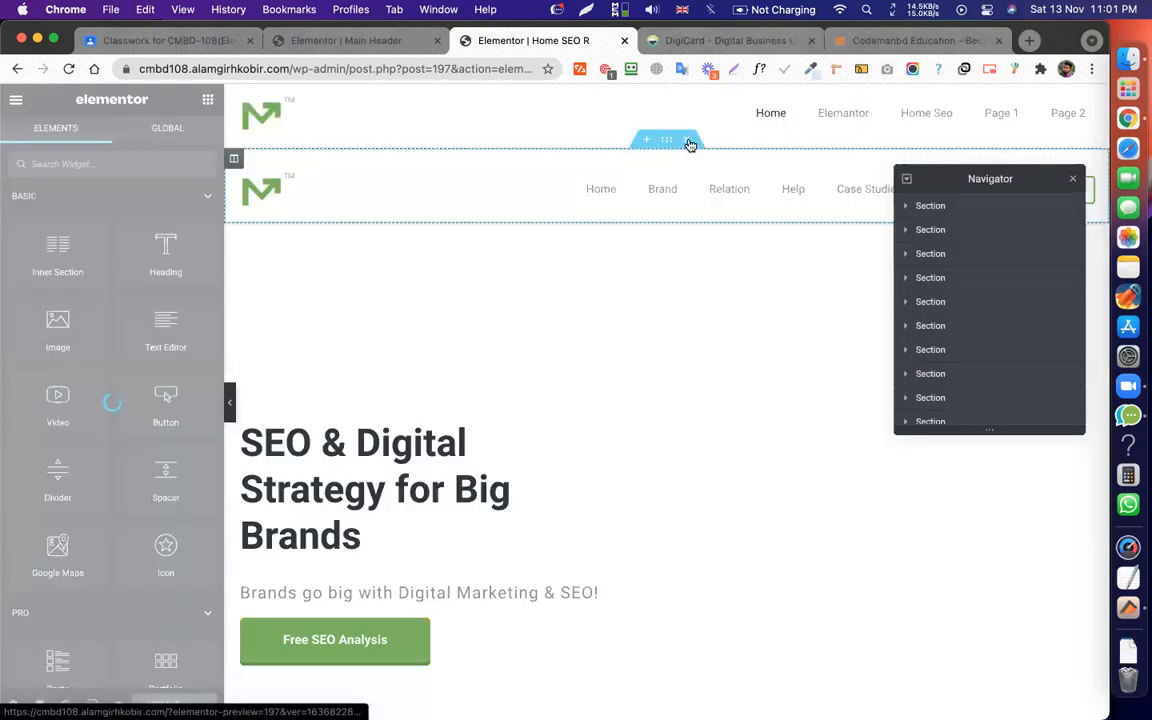
Delete the Home SEO page's old header section, update the page, and preview the changes.
left_click(688, 141)
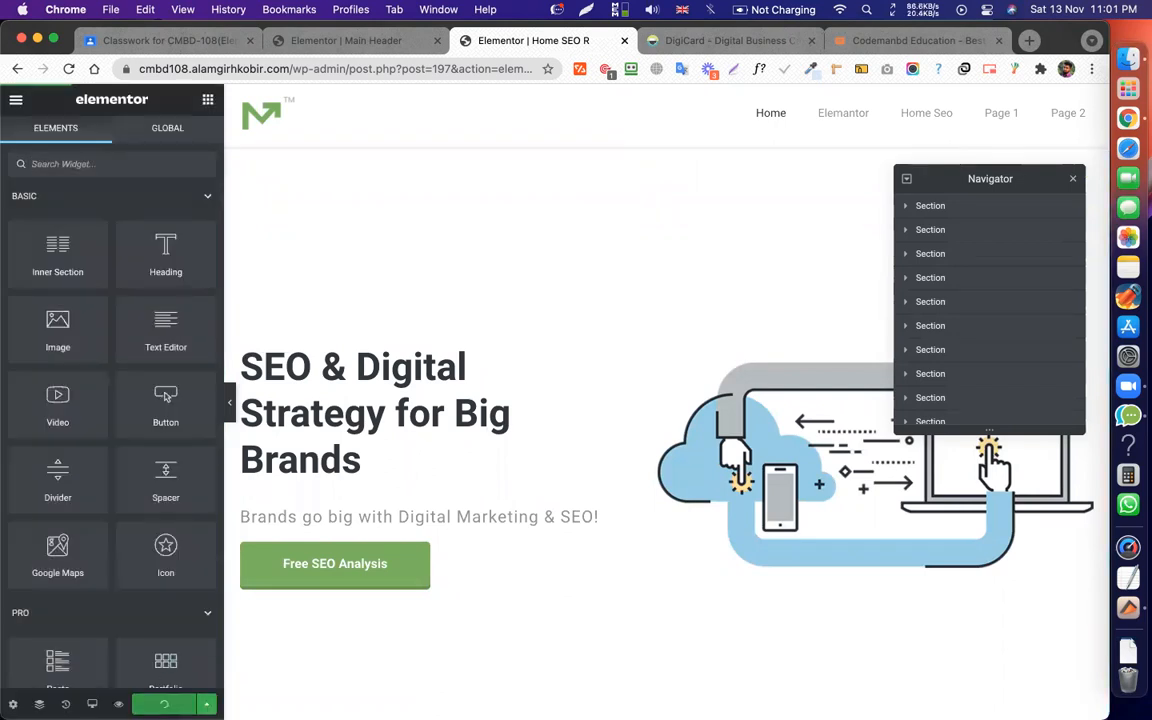
left_click(164, 704)
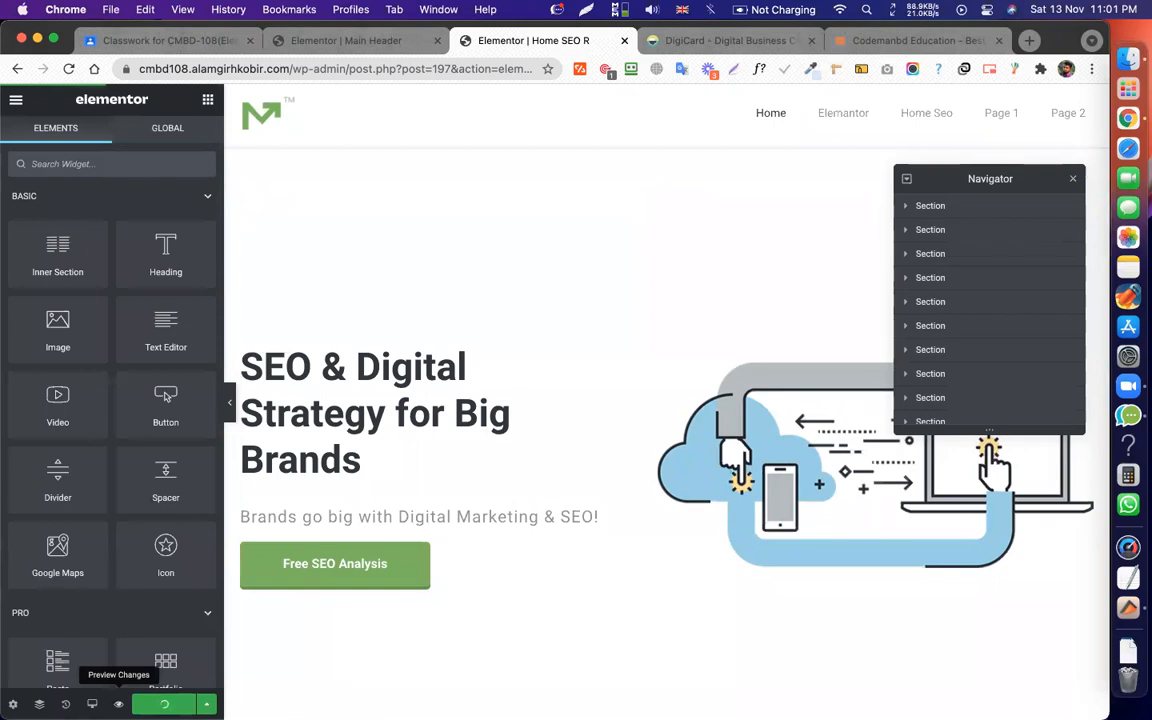
left_click(118, 704)
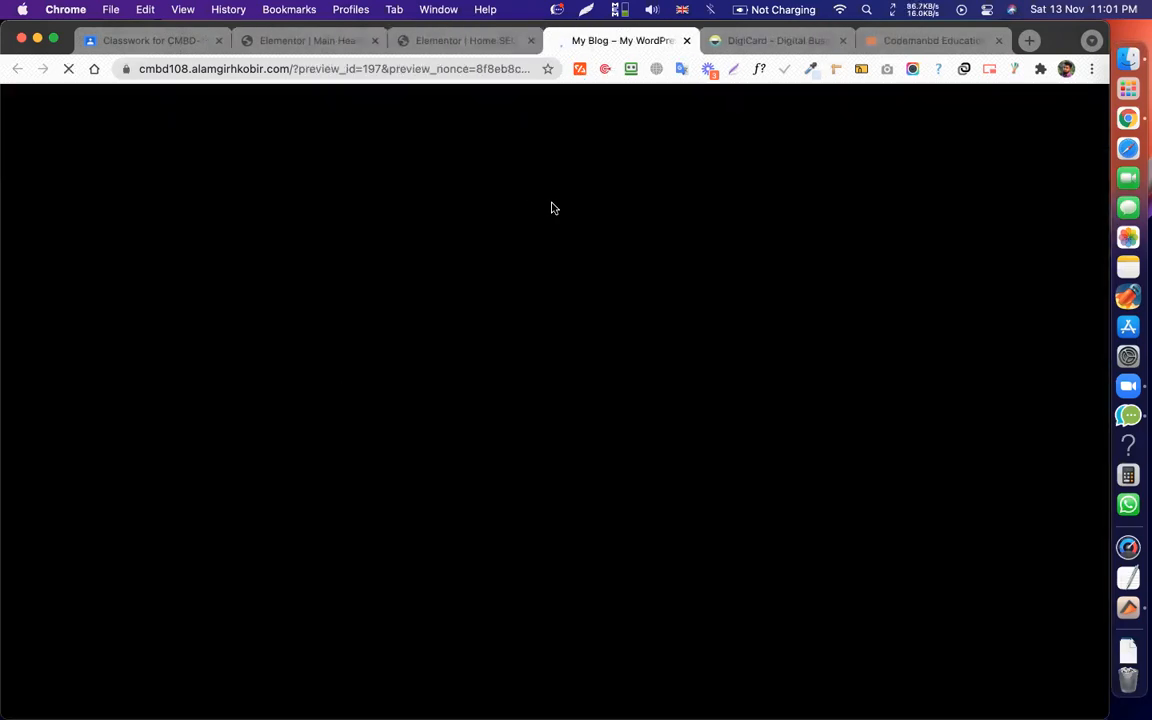
Scroll the preview to confirm a single header, then open the site's Elementor page from the menu.
scroll(594, 267, "down", 5)
scroll(594, 268, "down", 5)
scroll(594, 266, "down", 5)
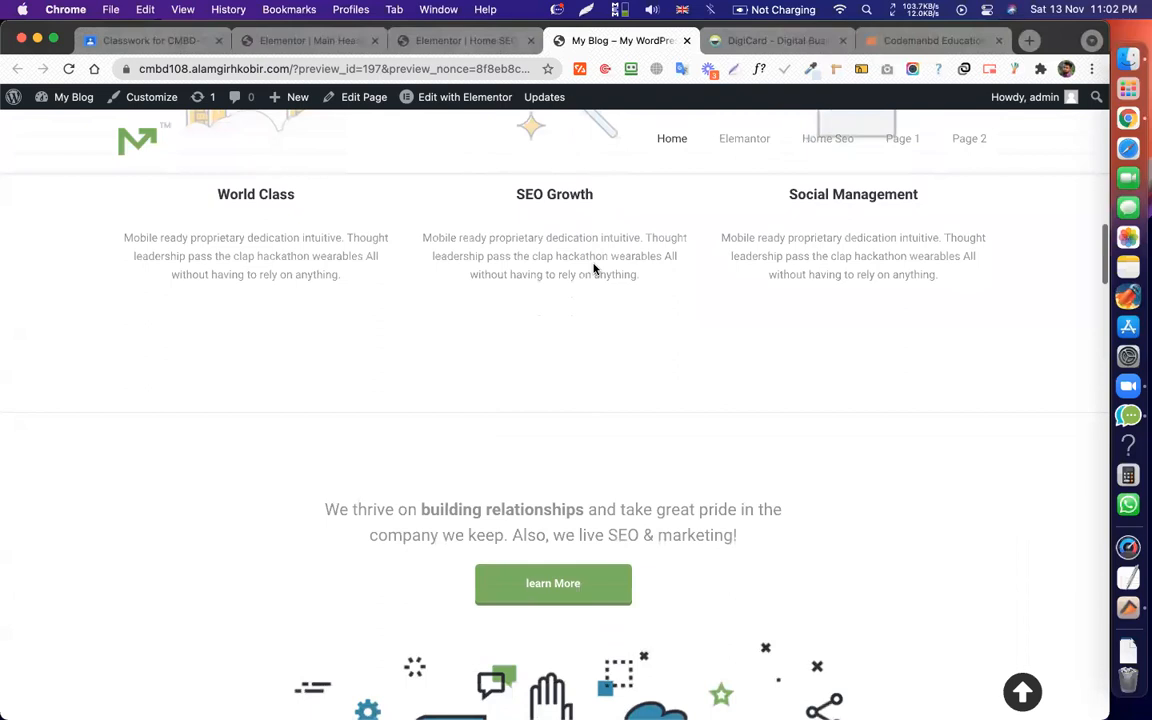
scroll(594, 268, "down", 4)
scroll(596, 267, "up", 15)
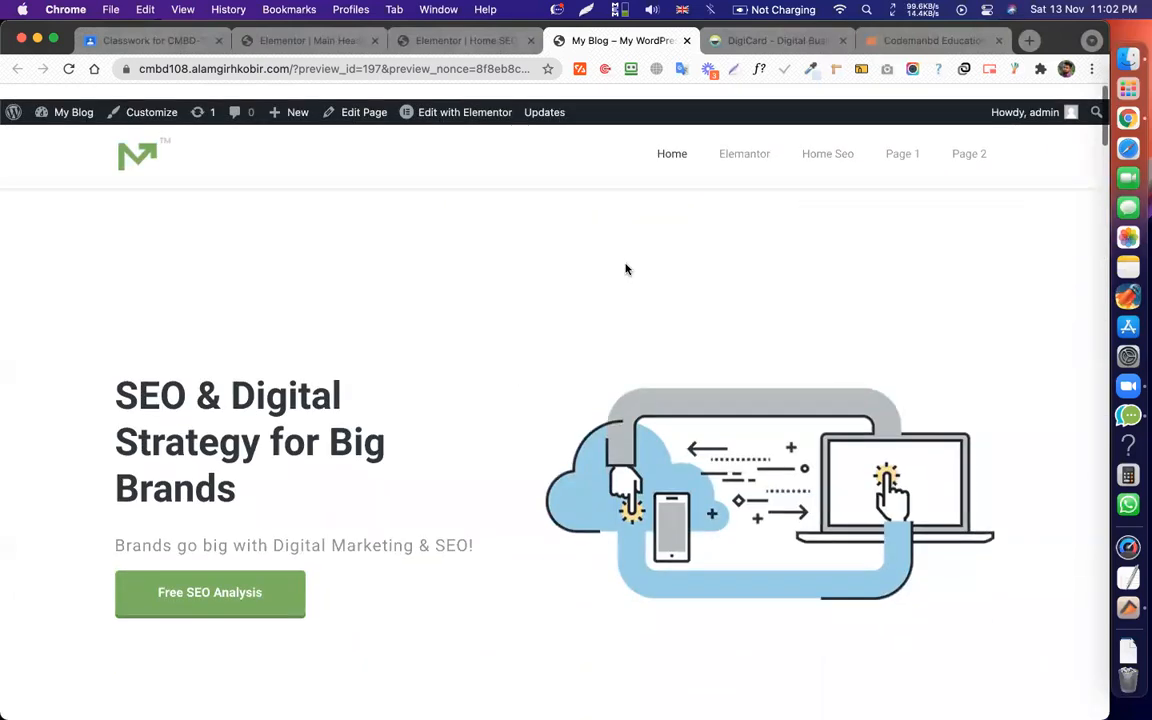
scroll(645, 264, "up", 2)
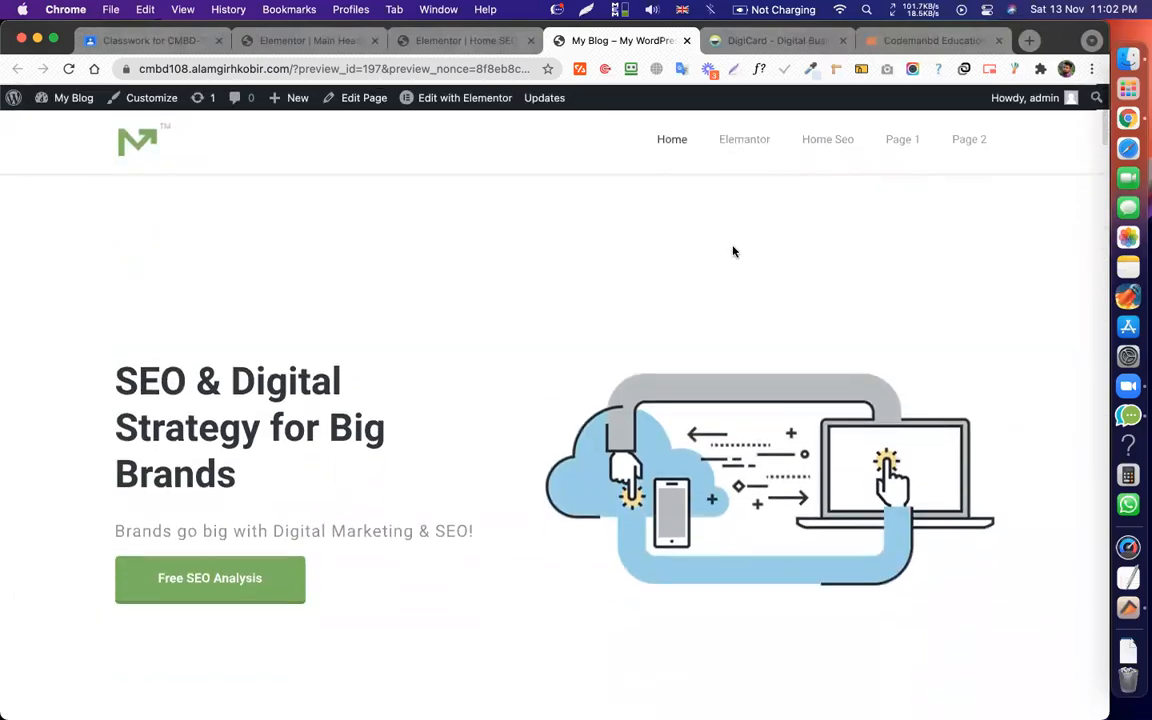
left_click(746, 140)
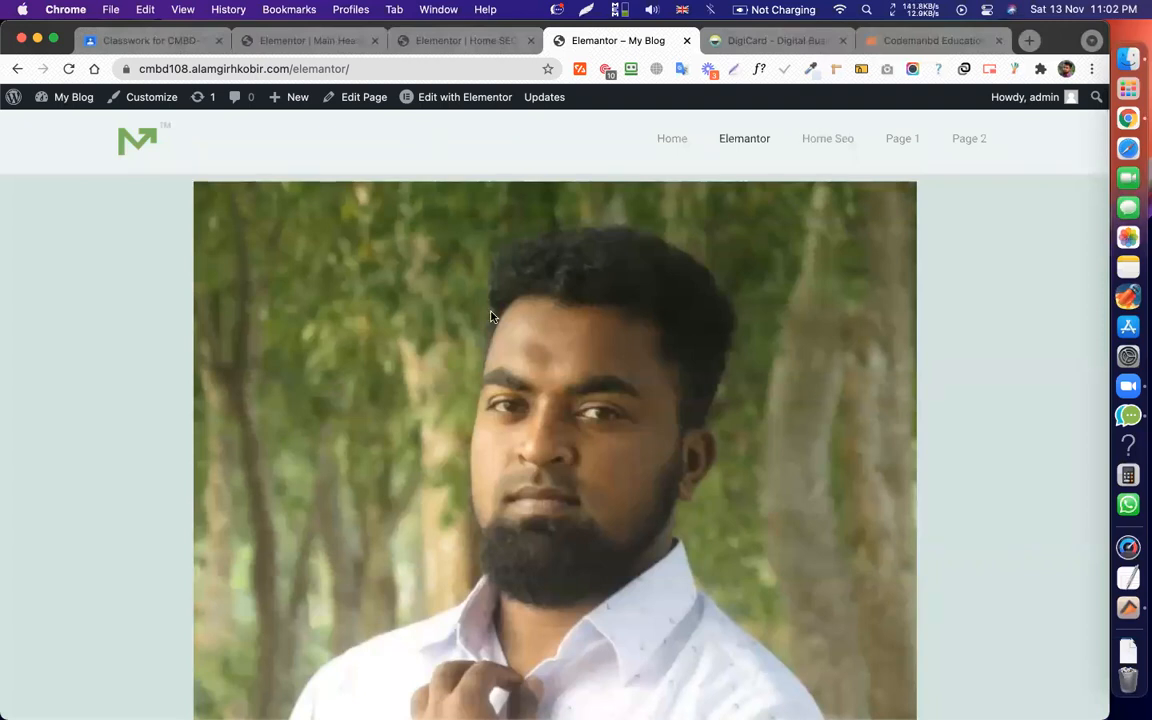
scroll(601, 305, "up", 2)
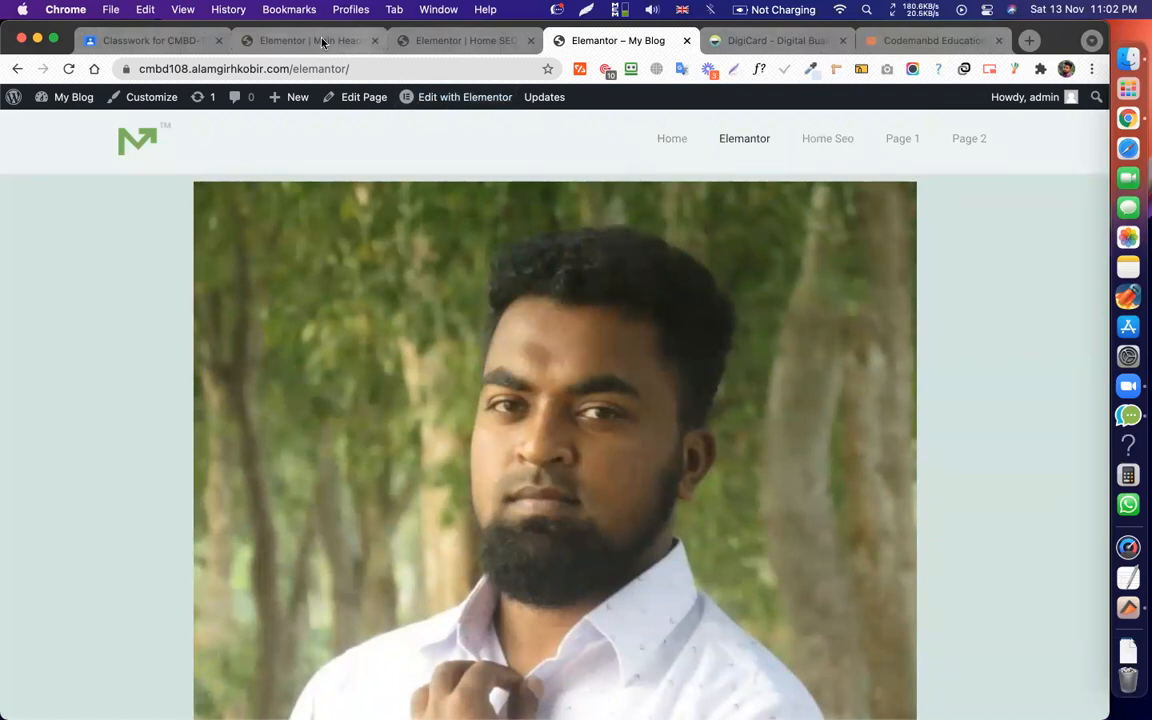
View the Main Header template as a page from the Elementor editor's menu.
left_click(285, 40)
left_click(30, 100)
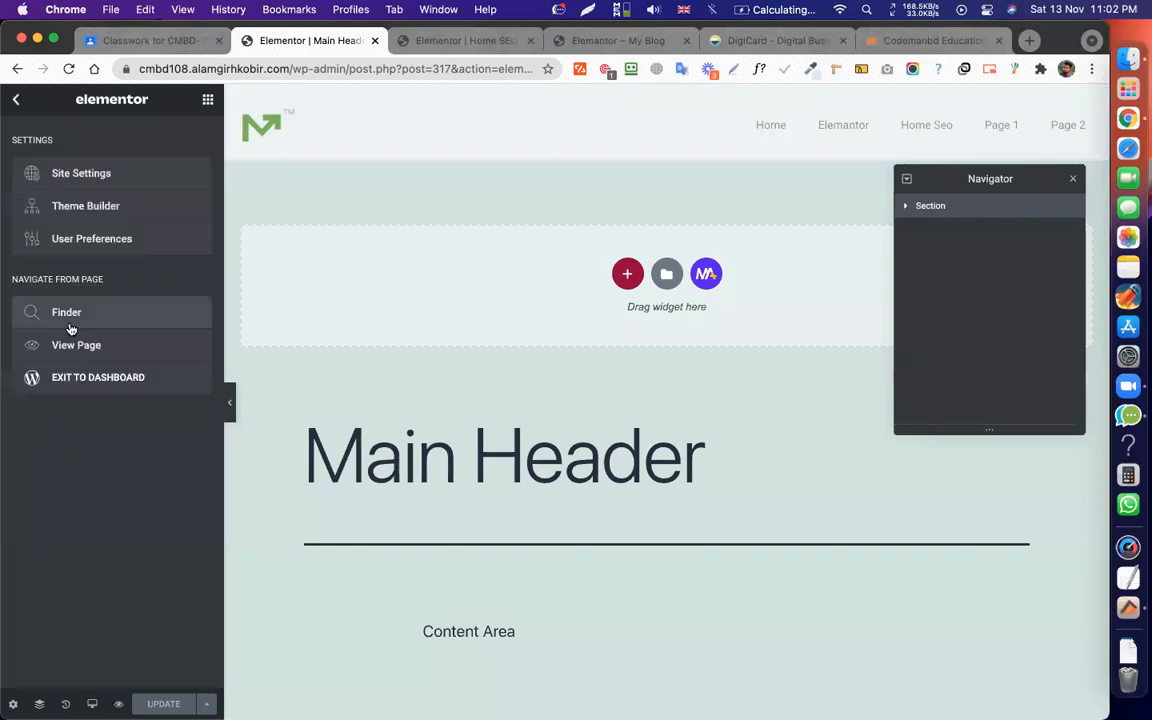
left_click(70, 350)
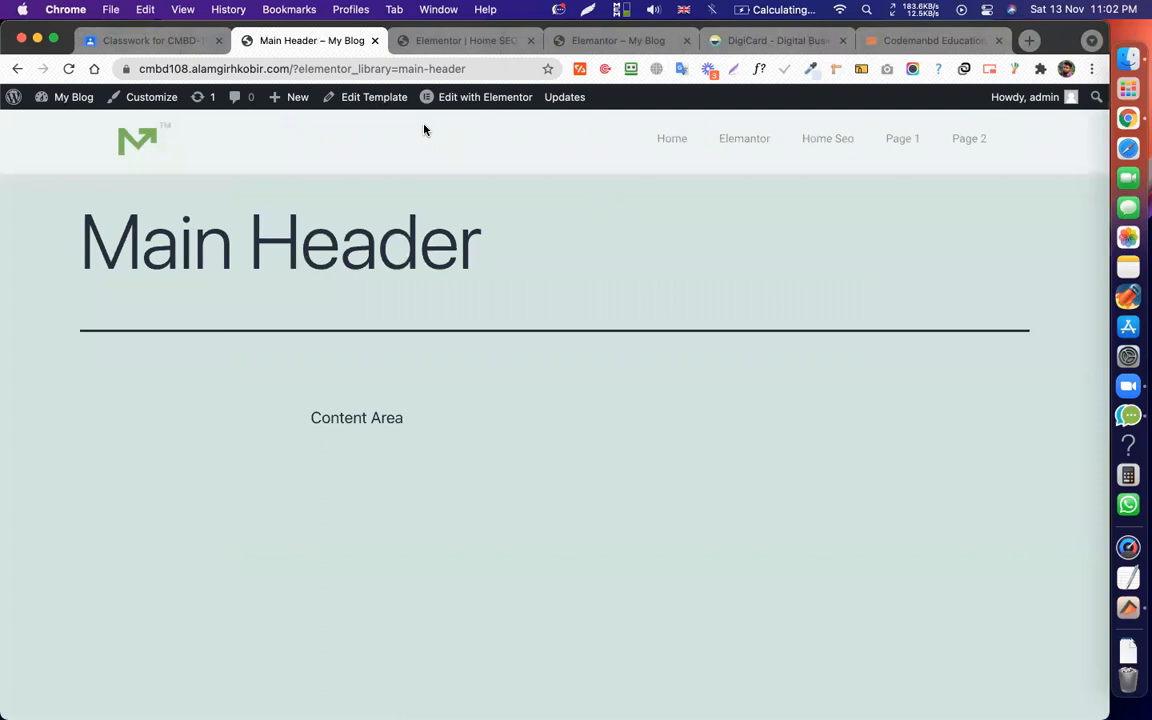
Open the Elementor page in the Elementor editor.
left_click(12, 106)
left_click(604, 40)
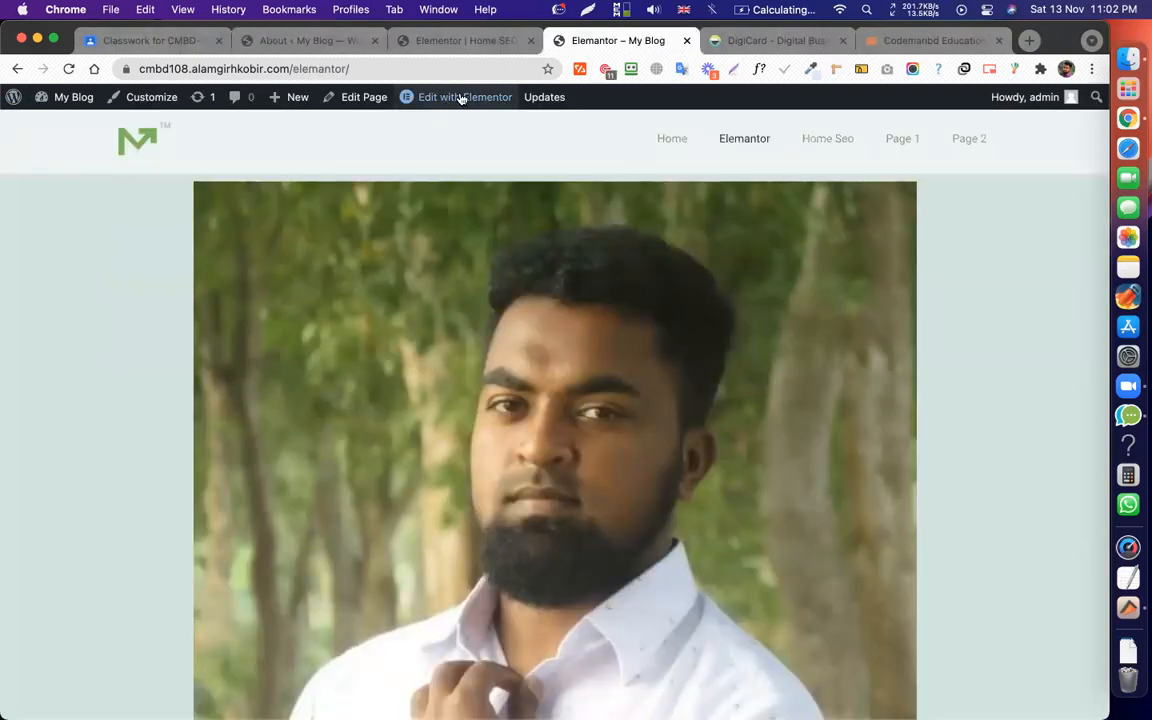
left_click(458, 97)
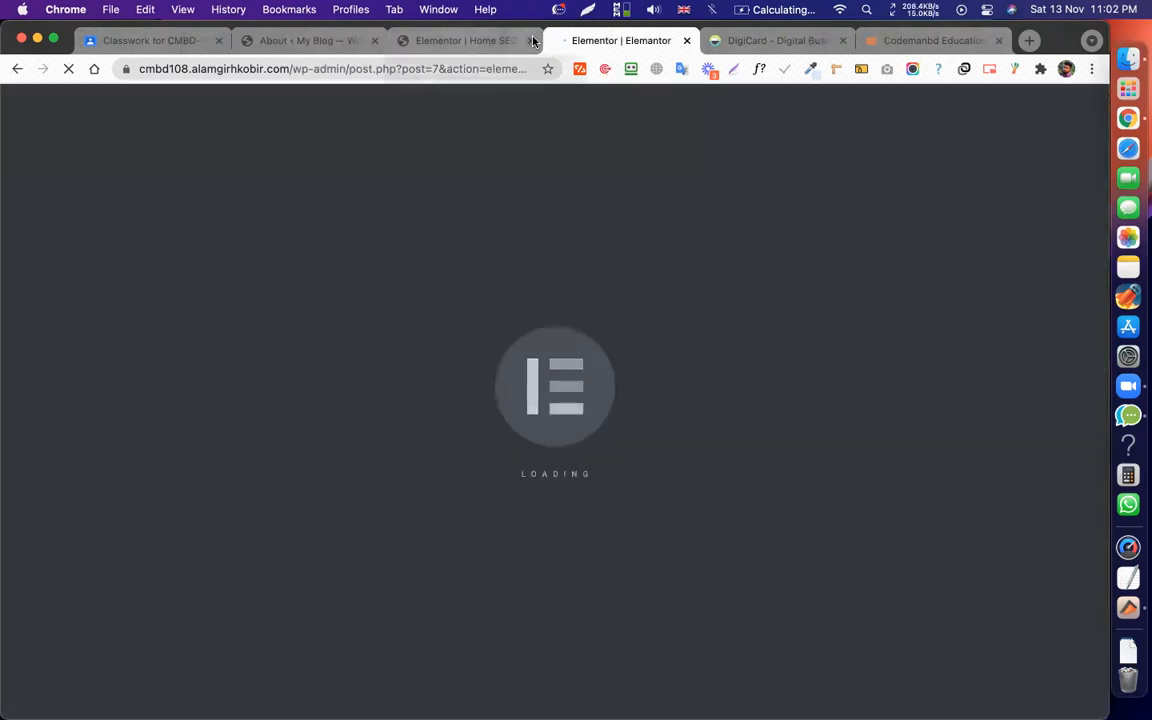
Close the Home SEO tab and bring up the Theme Builder template list in the admin.
left_click(532, 40)
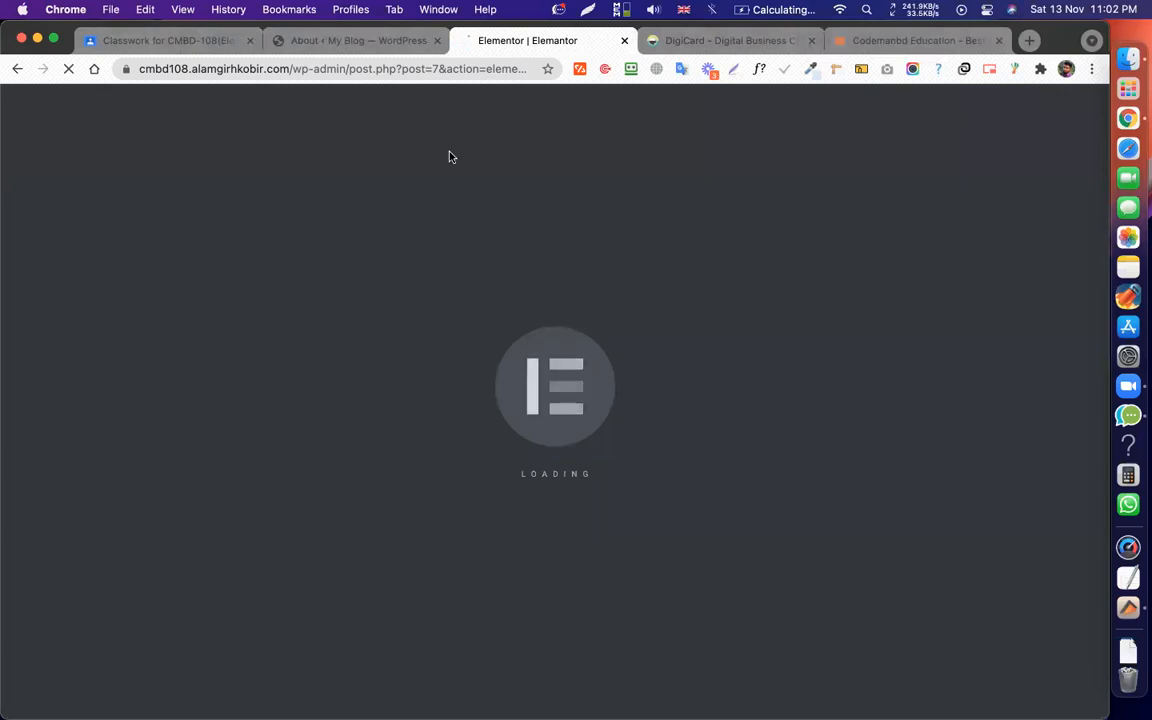
left_click(375, 39)
mouse_move(57, 314)
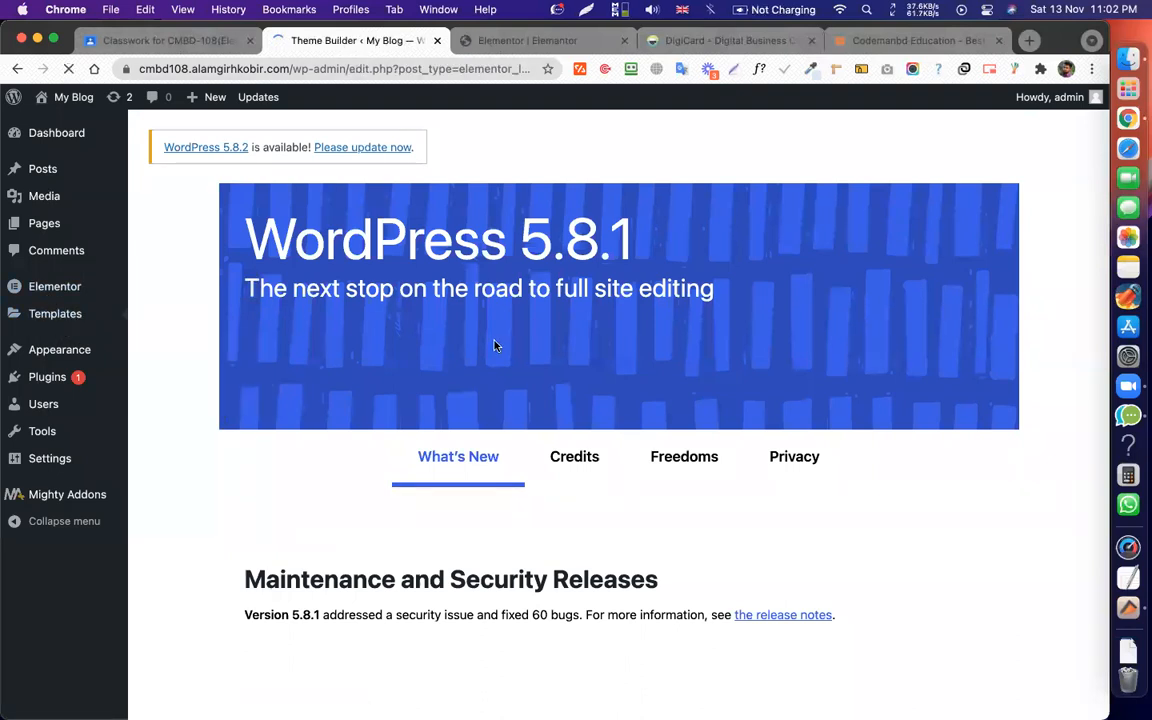
scroll(627, 267, "down", 2)
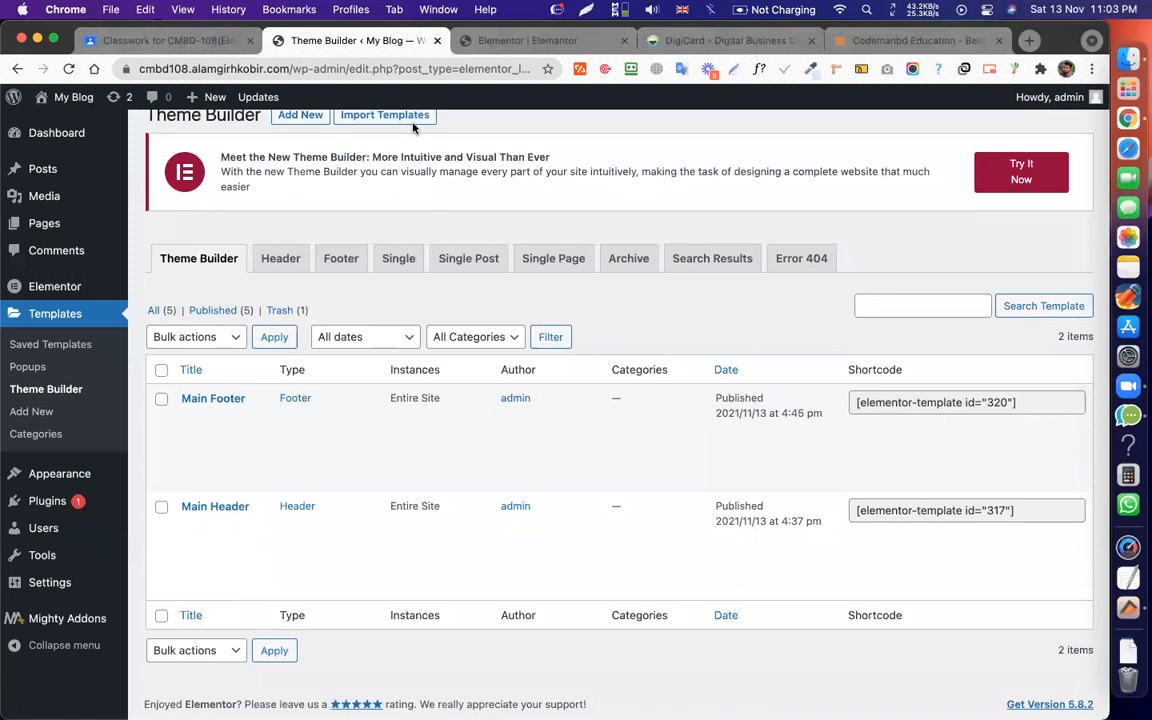
left_click(506, 40)
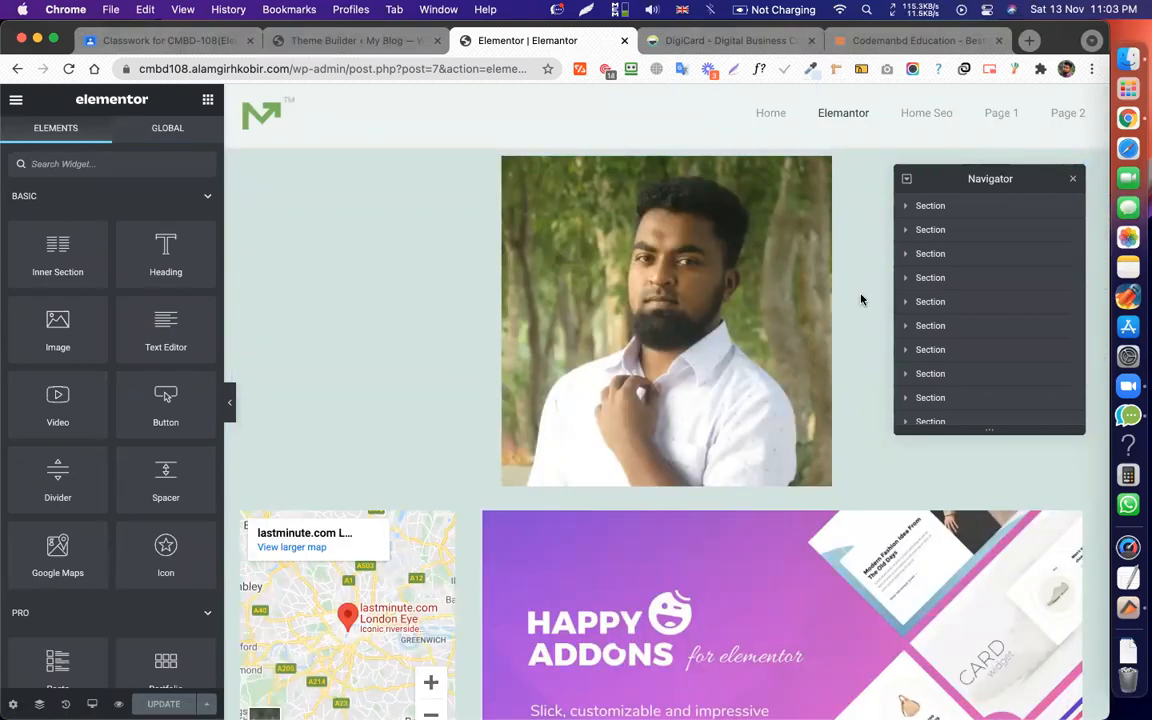
left_click(667, 291)
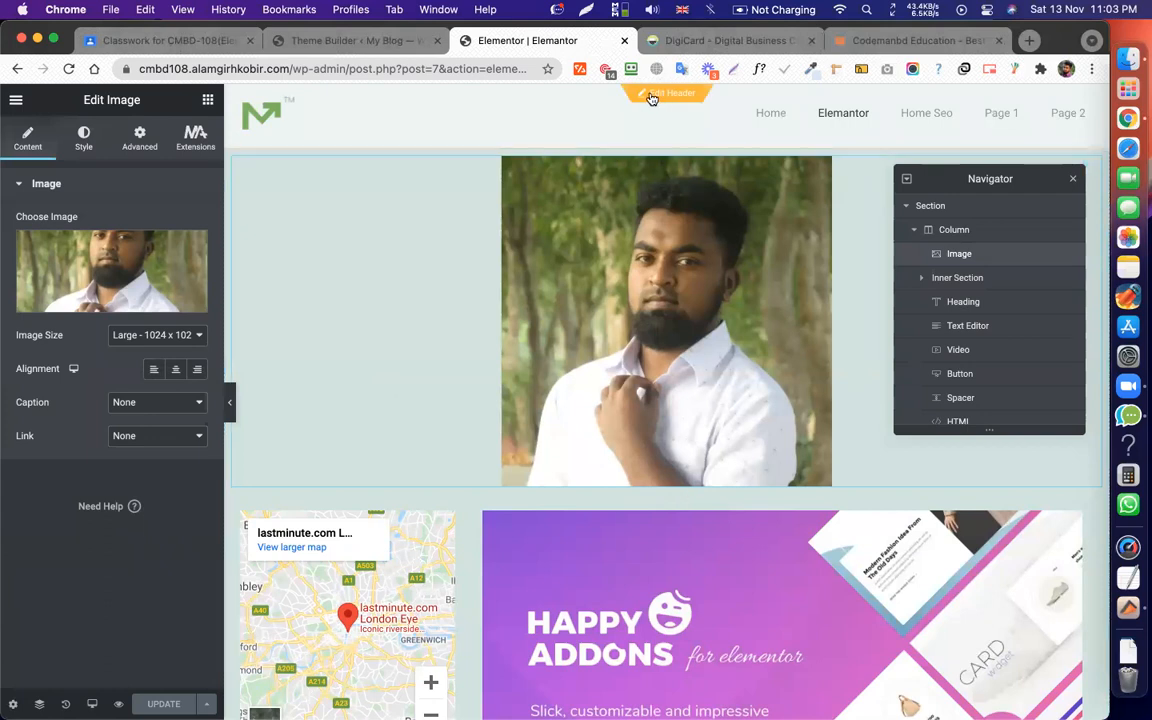
left_click(666, 95)
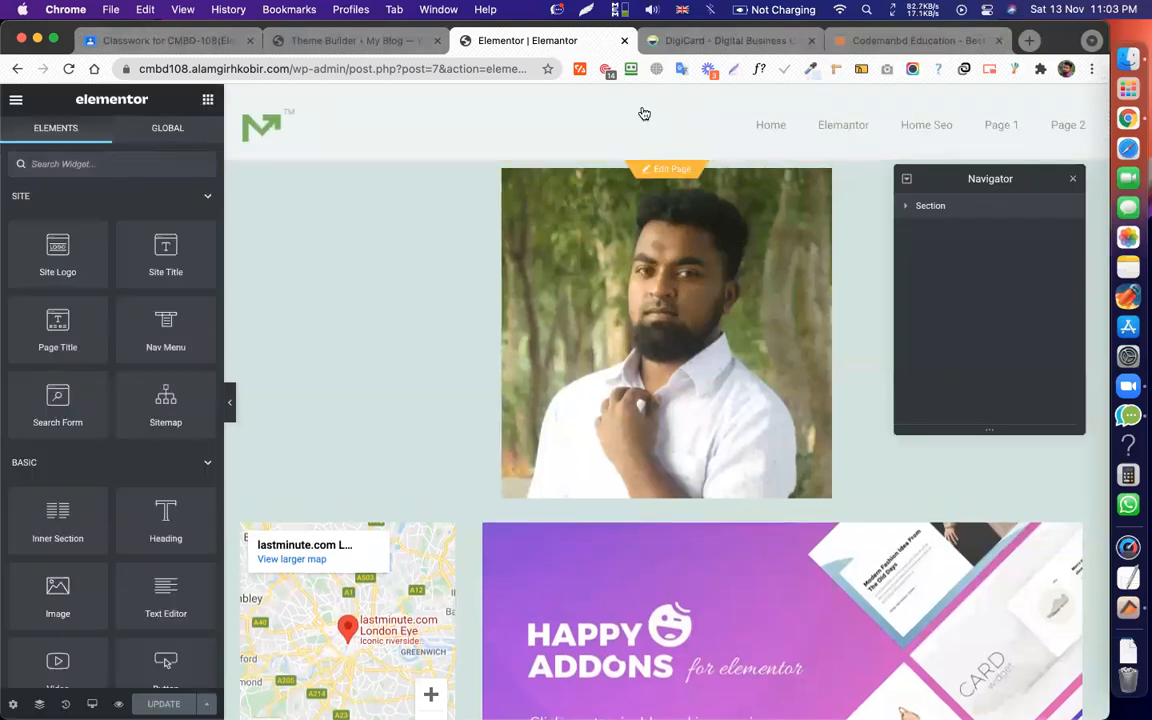
mouse_move(667, 96)
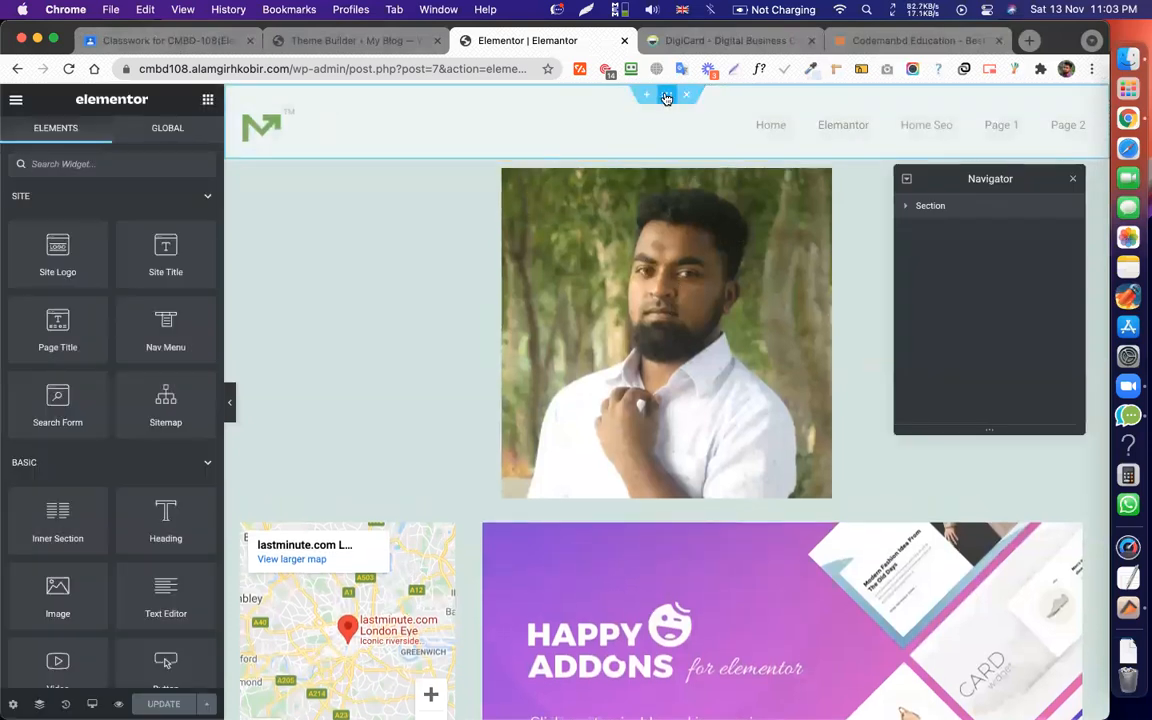
left_click(666, 96)
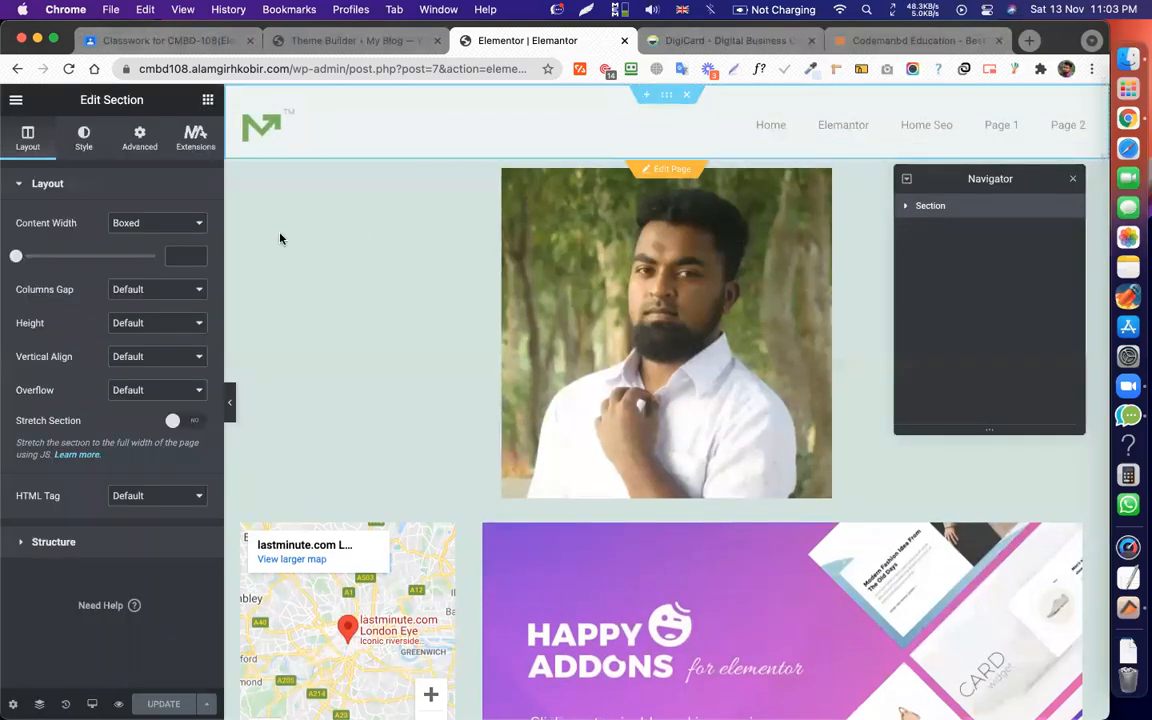
left_click(85, 147)
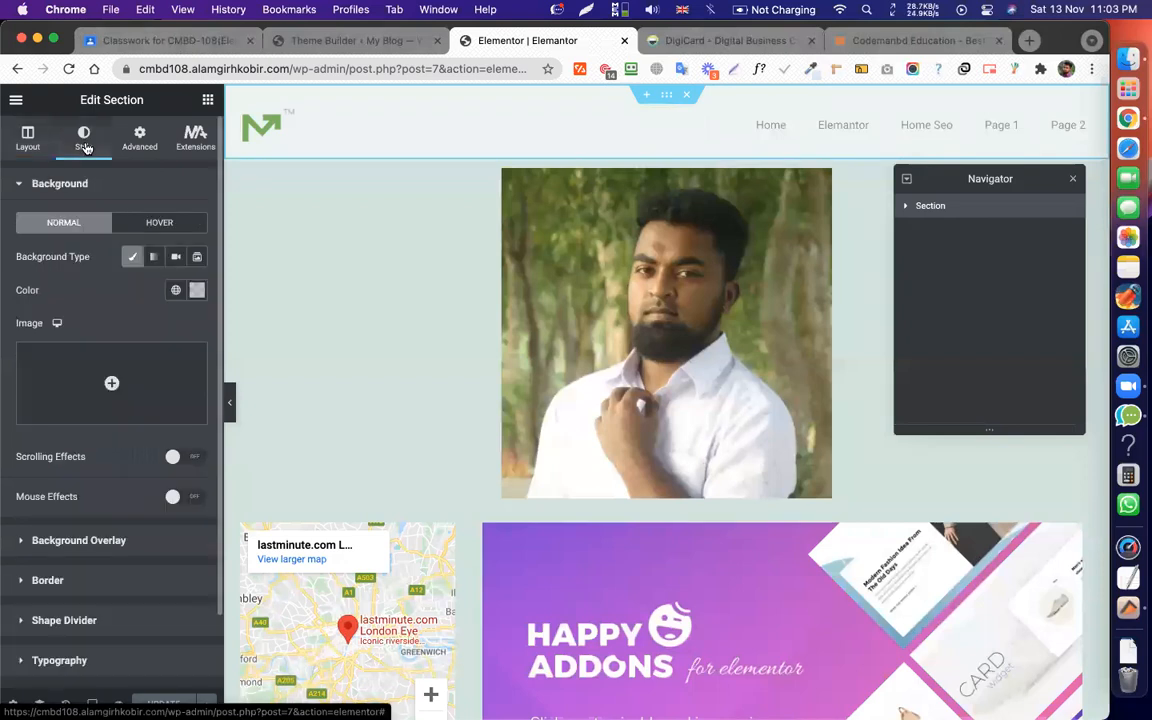
left_click(198, 292)
left_click(281, 363)
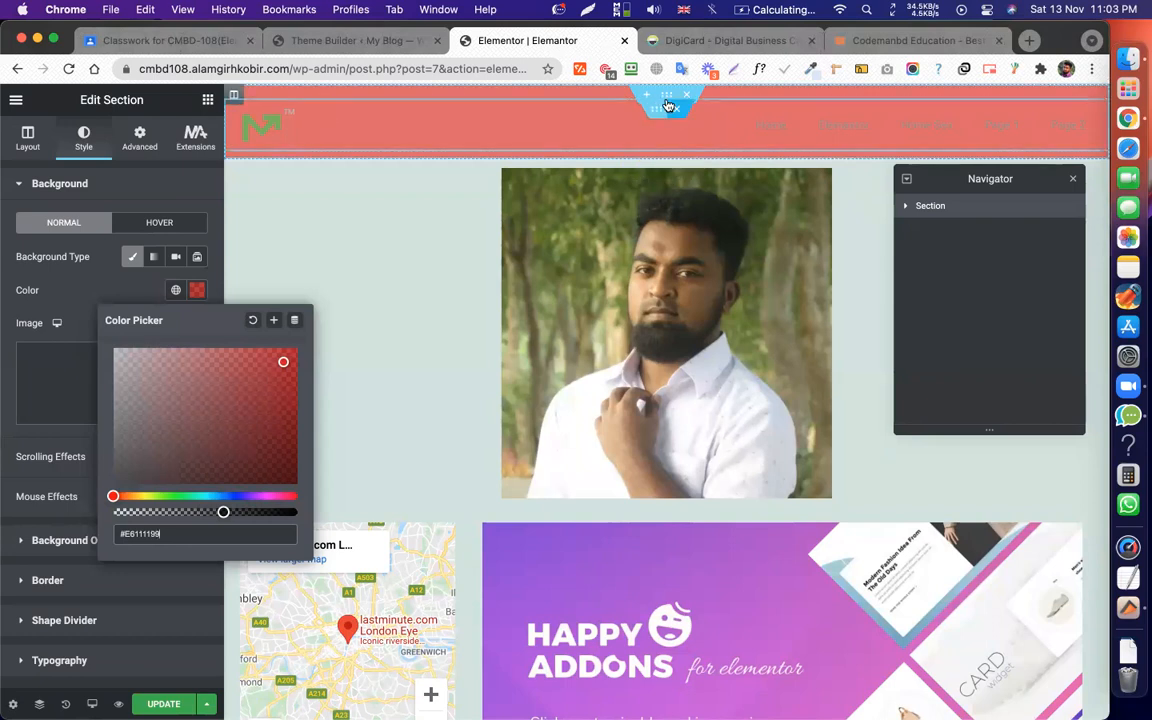
key("super+z")
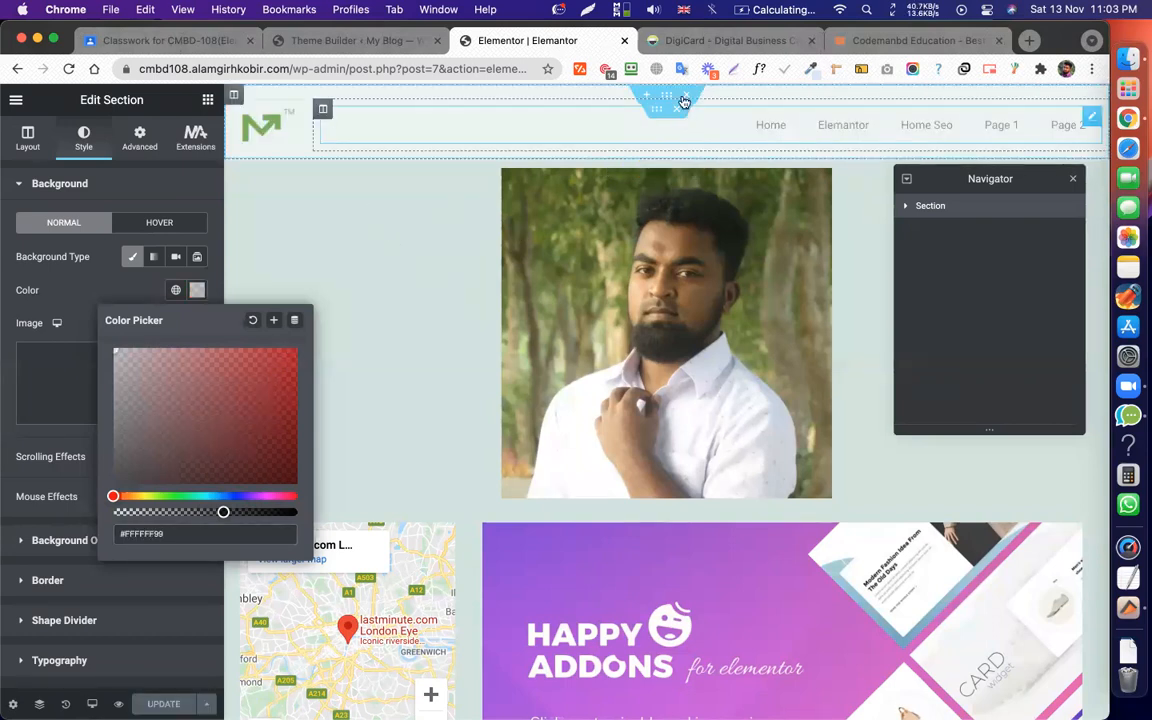
left_click(336, 43)
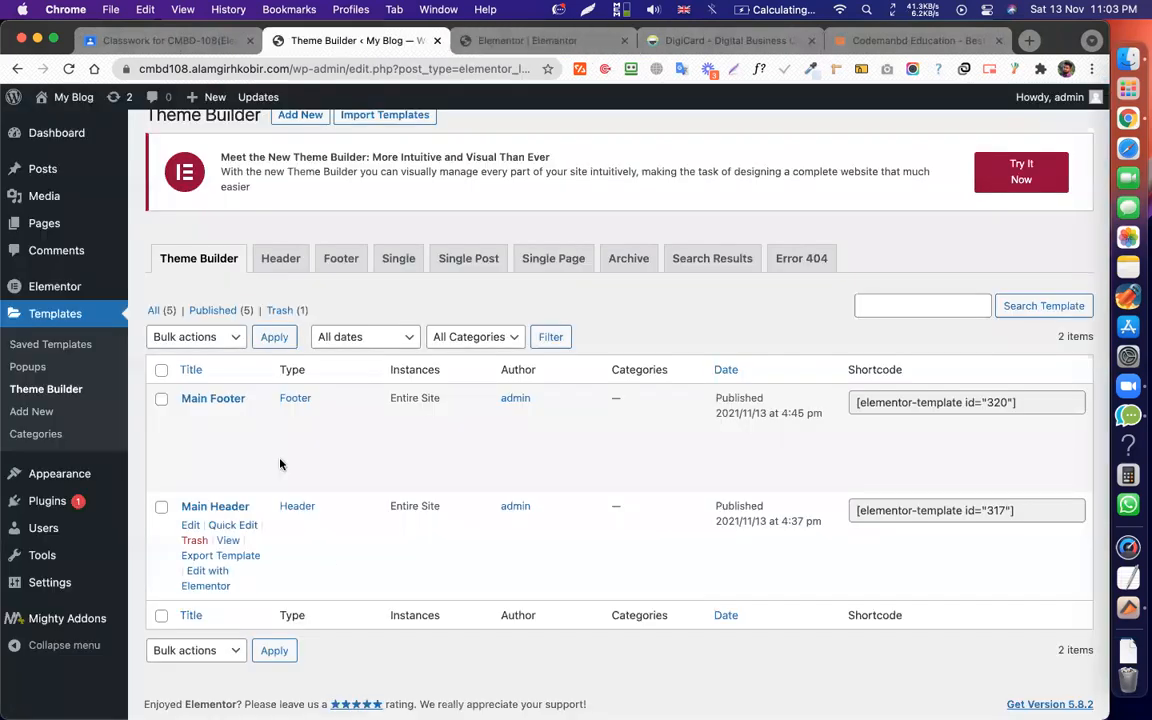
left_click(514, 41)
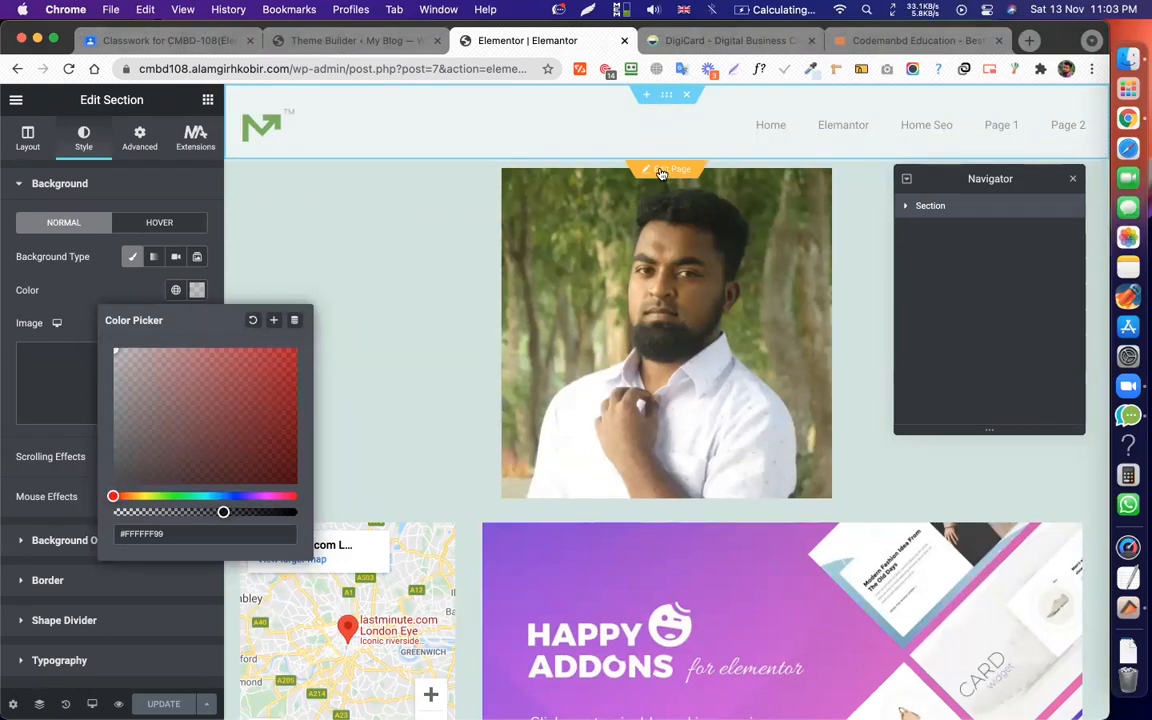
left_click(660, 170)
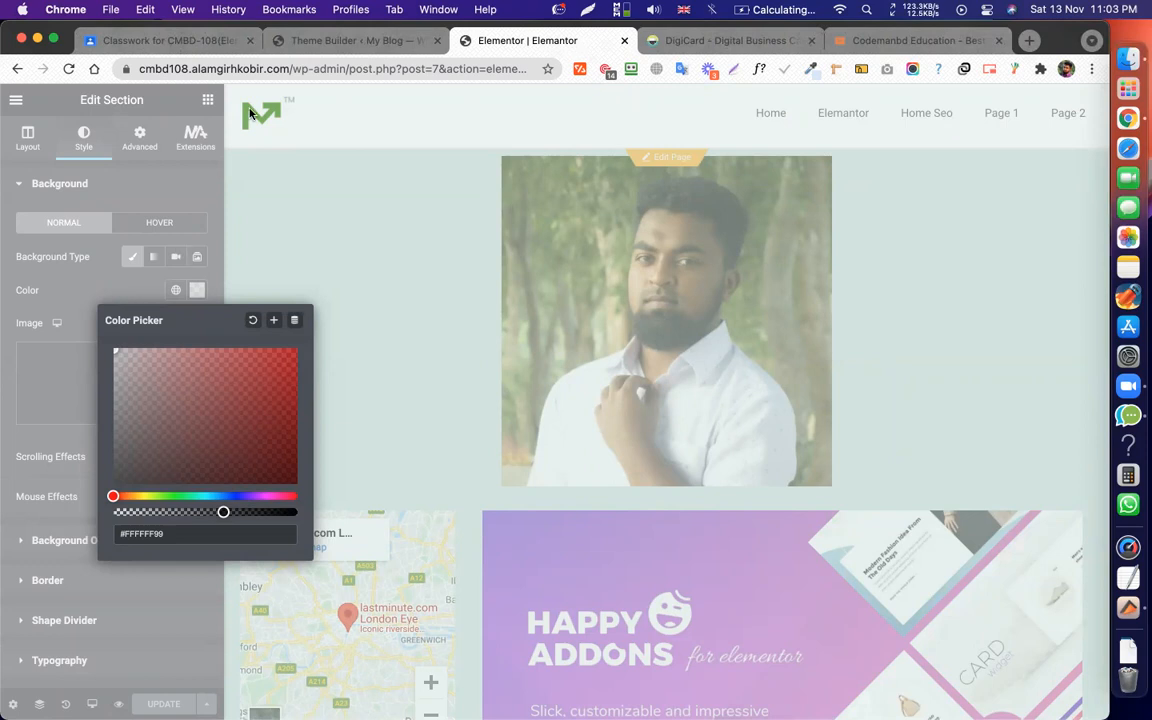
left_click(291, 77)
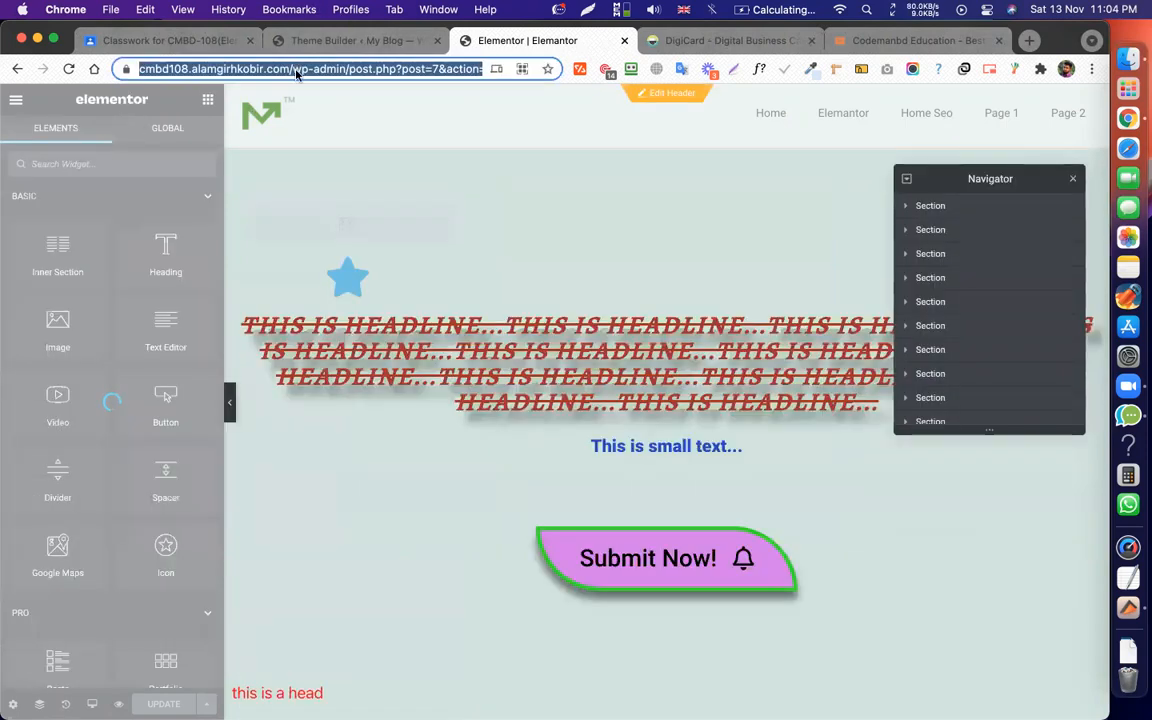
Load the live site's home page by trimming the admin path from the address.
left_click(296, 74)
left_click(327, 71)
key("shift+super+Right")
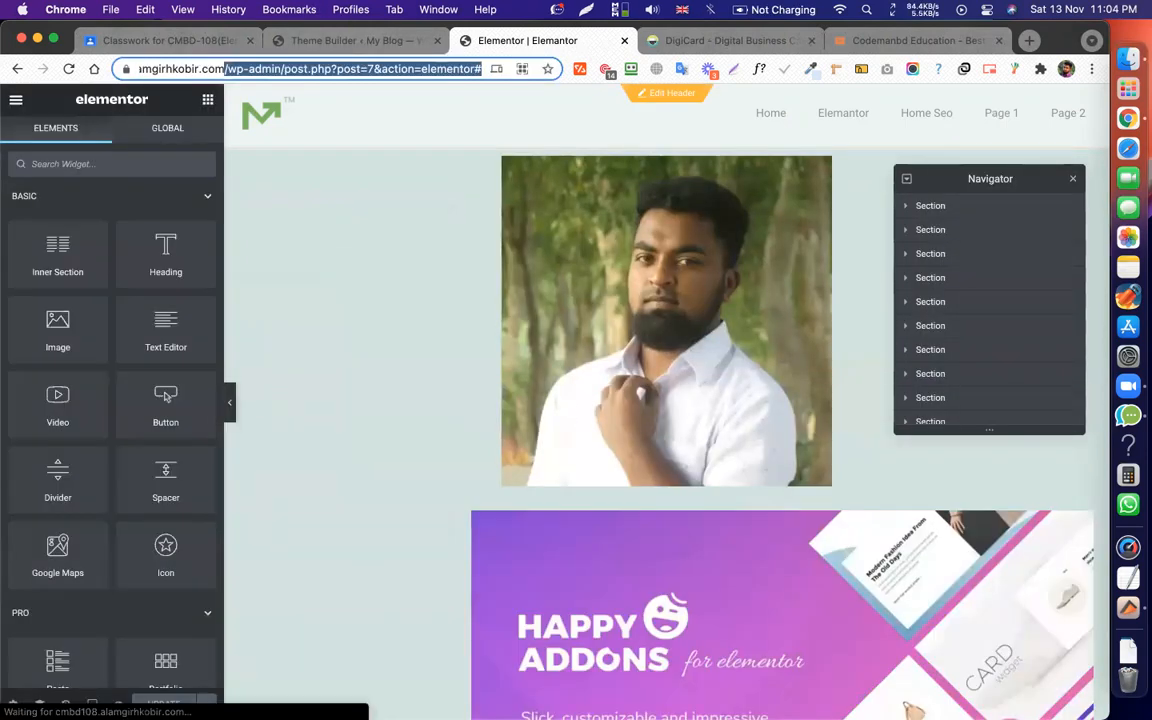
key("BackSpace")
key("Return")
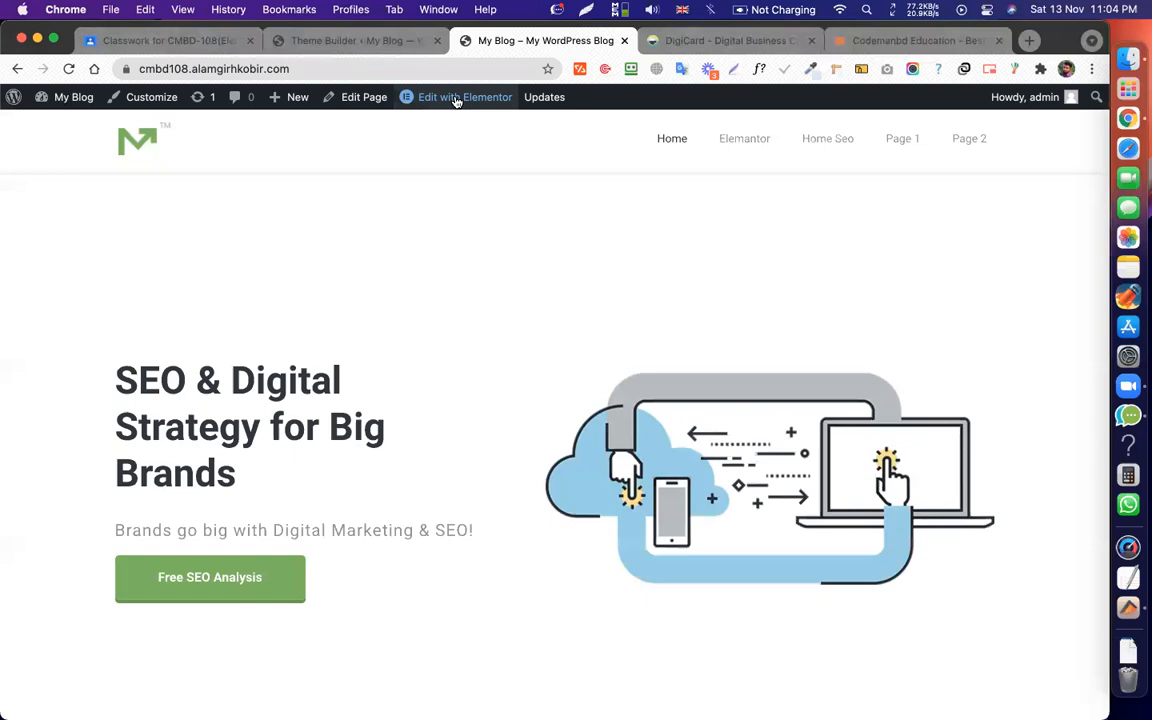
Open the Main Header template in Elementor from Theme Builder, then return to the DigiCard site.
mouse_move(449, 100)
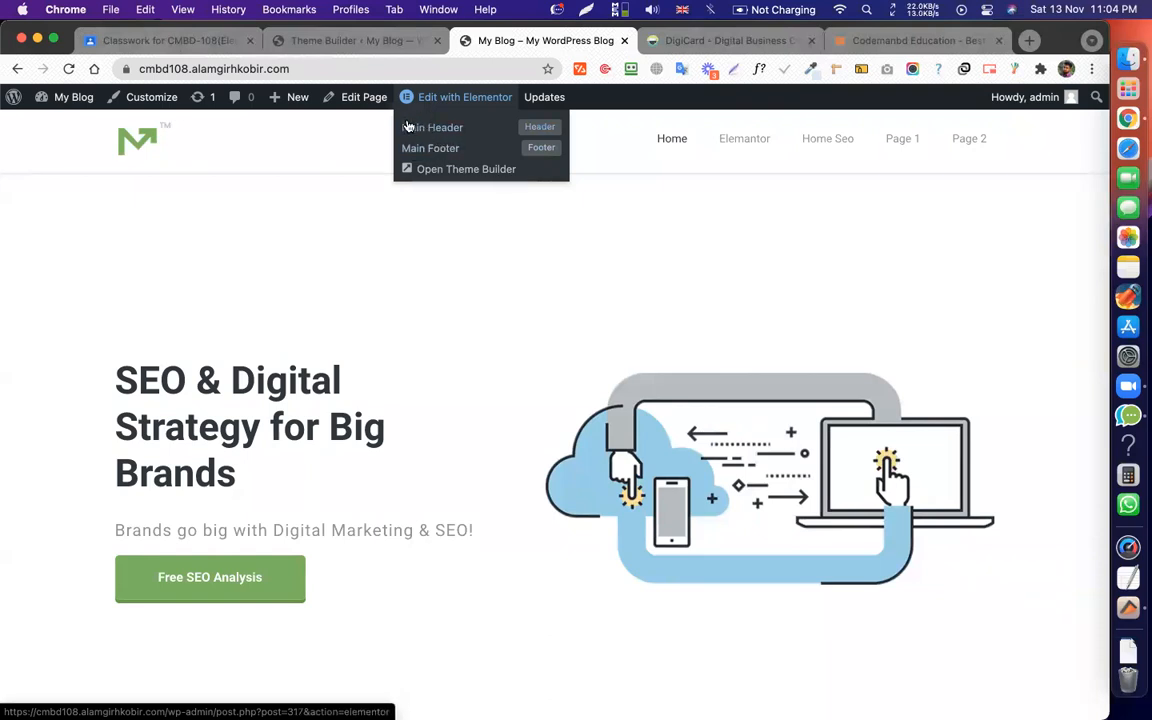
left_click(428, 127)
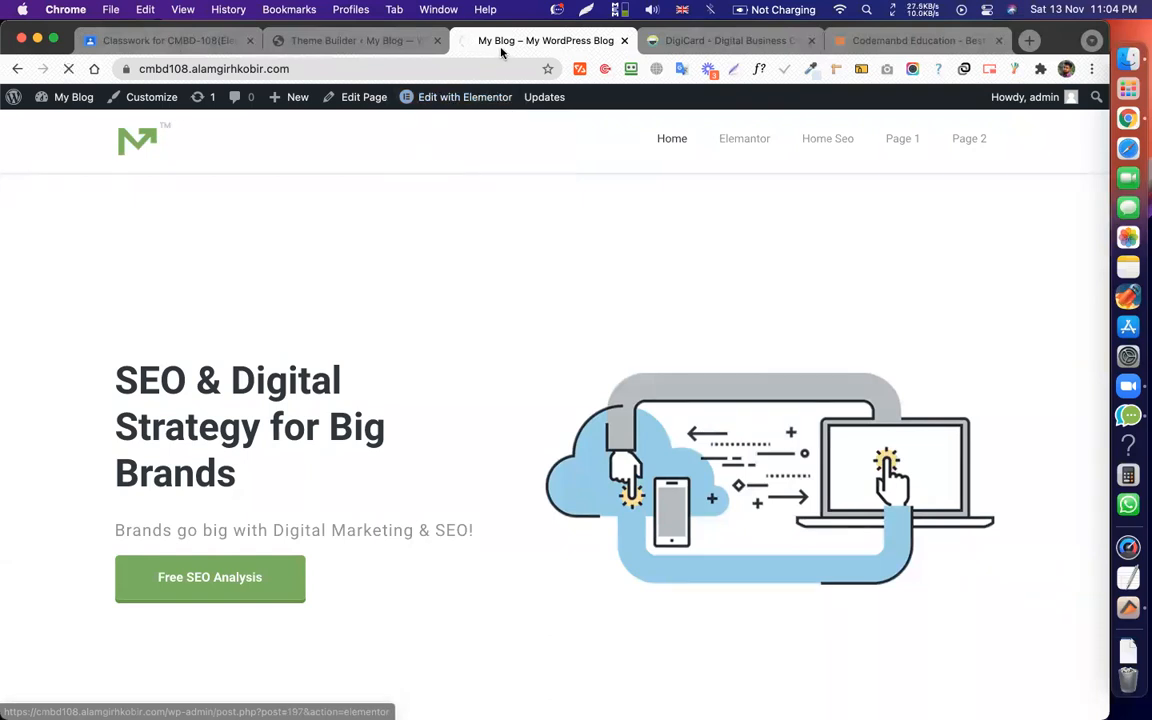
left_click(349, 41)
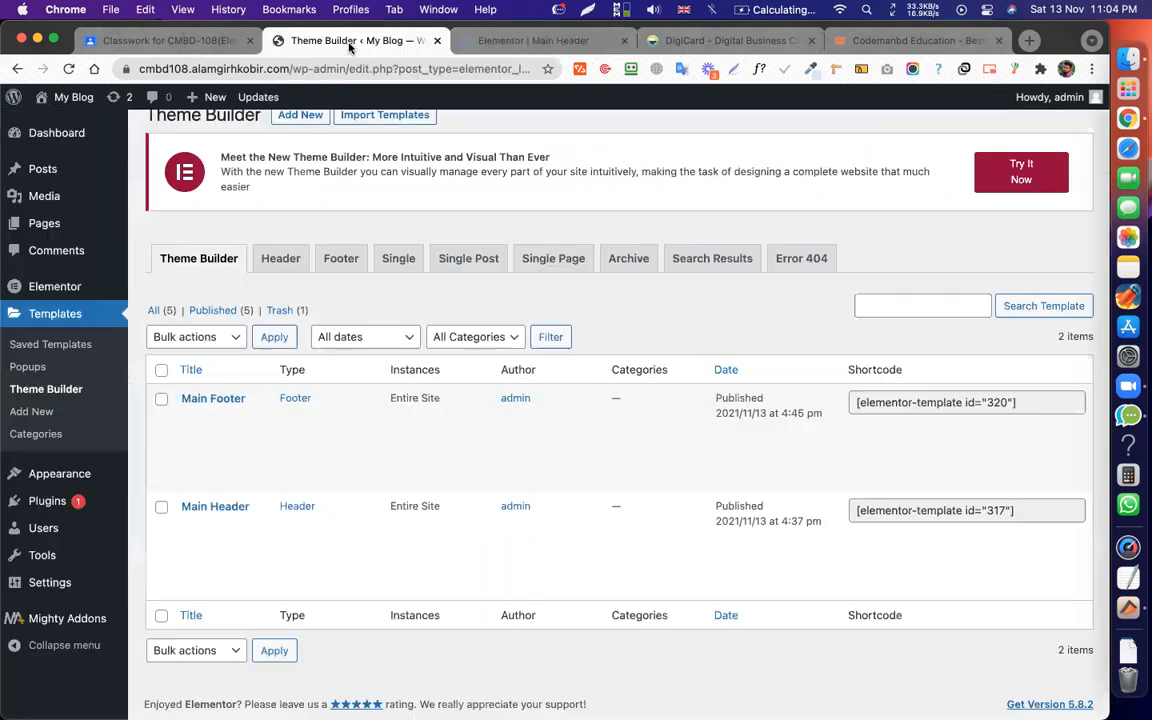
left_click(205, 572)
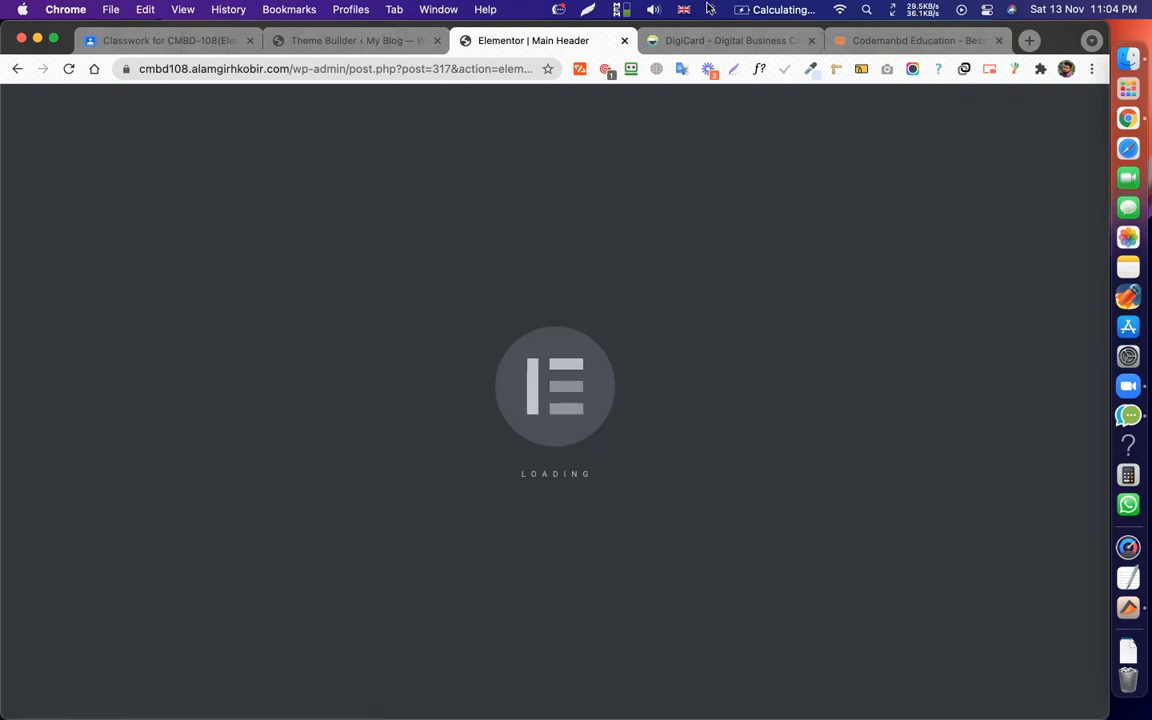
left_click(660, 40)
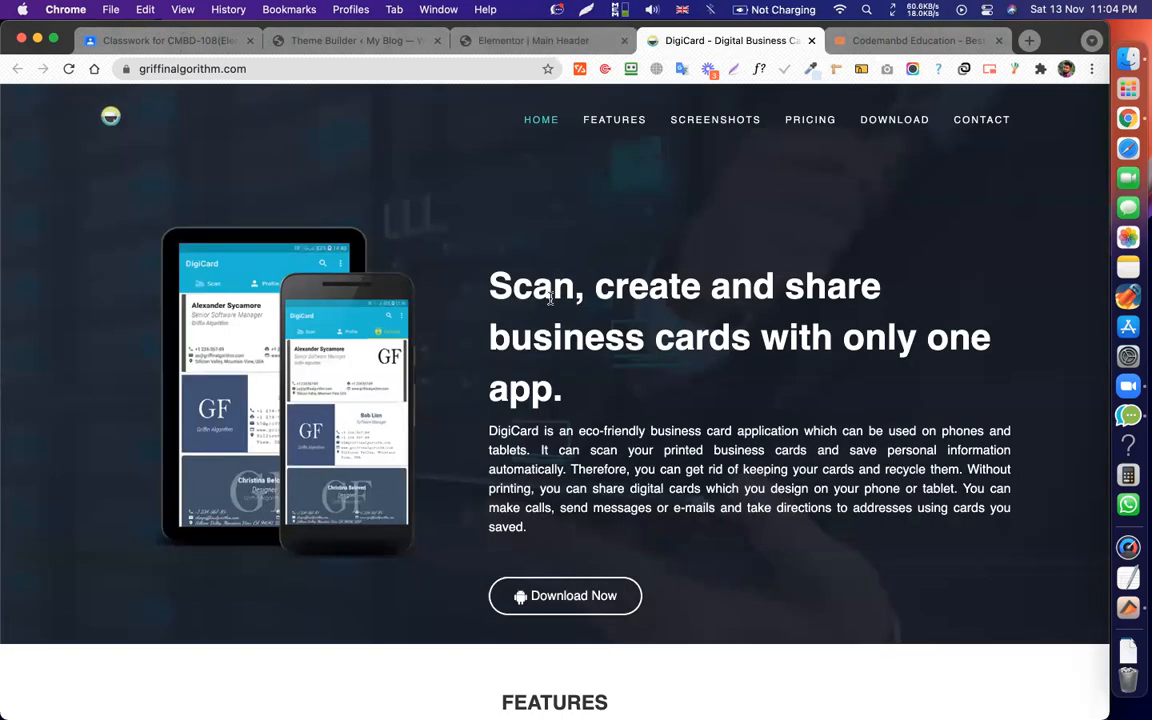
Scroll through the live DigiCard page and slide the screenshot carousel back one slide.
scroll(622, 297, "down", 20)
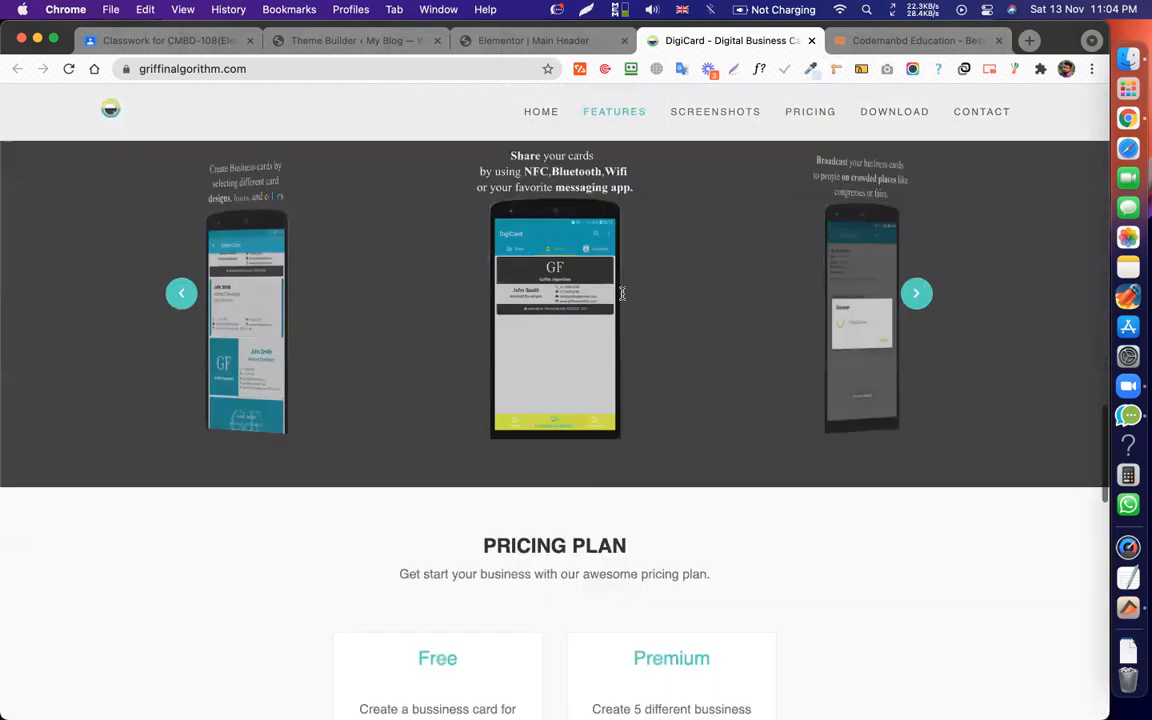
scroll(620, 296, "up", 20)
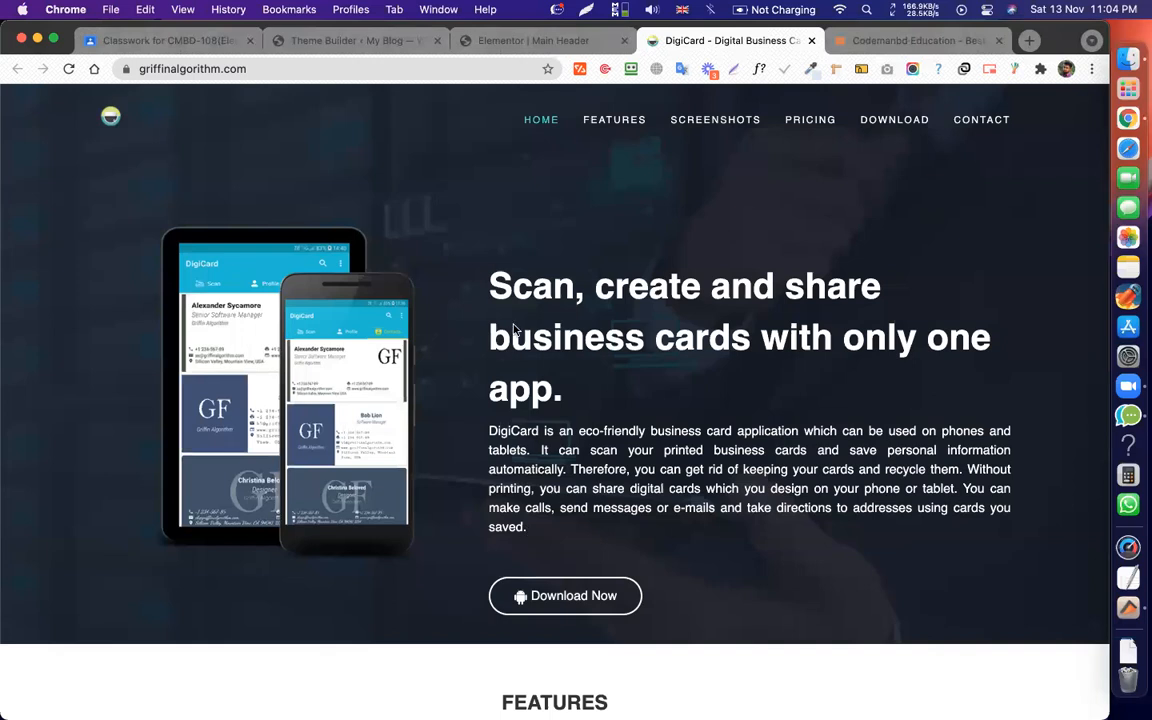
scroll(617, 338, "down", 12)
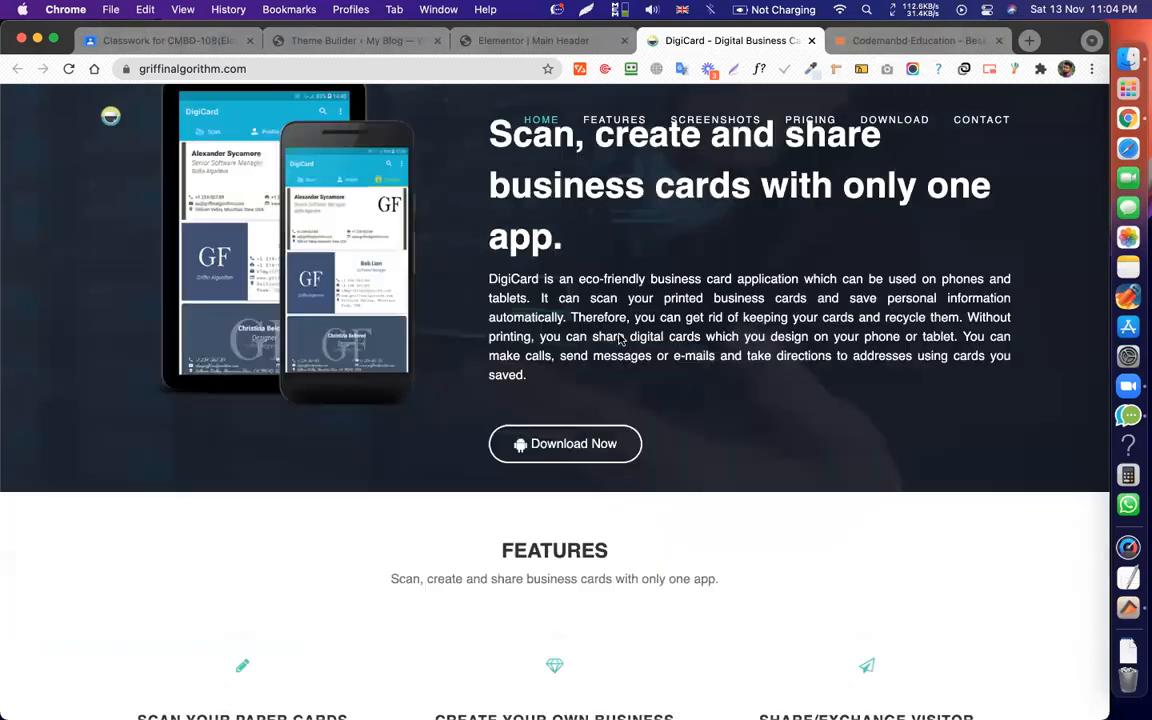
scroll(605, 300, "down", 1)
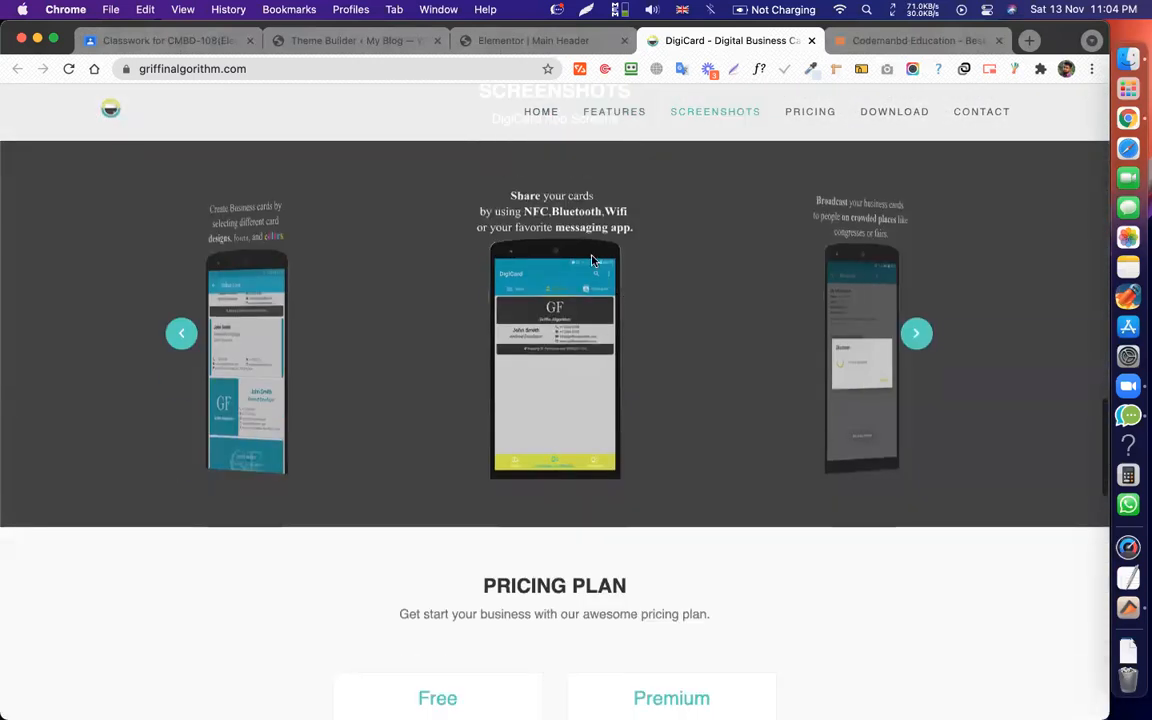
left_click_drag(545, 467, 547, 468)
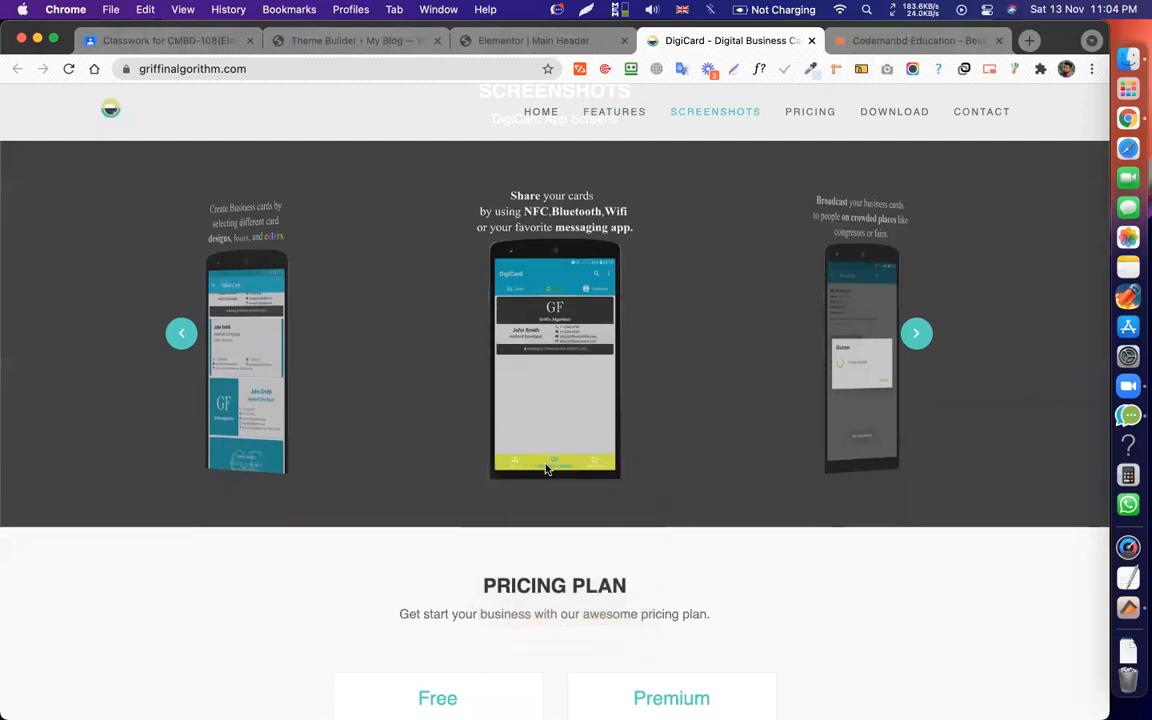
left_click(175, 334)
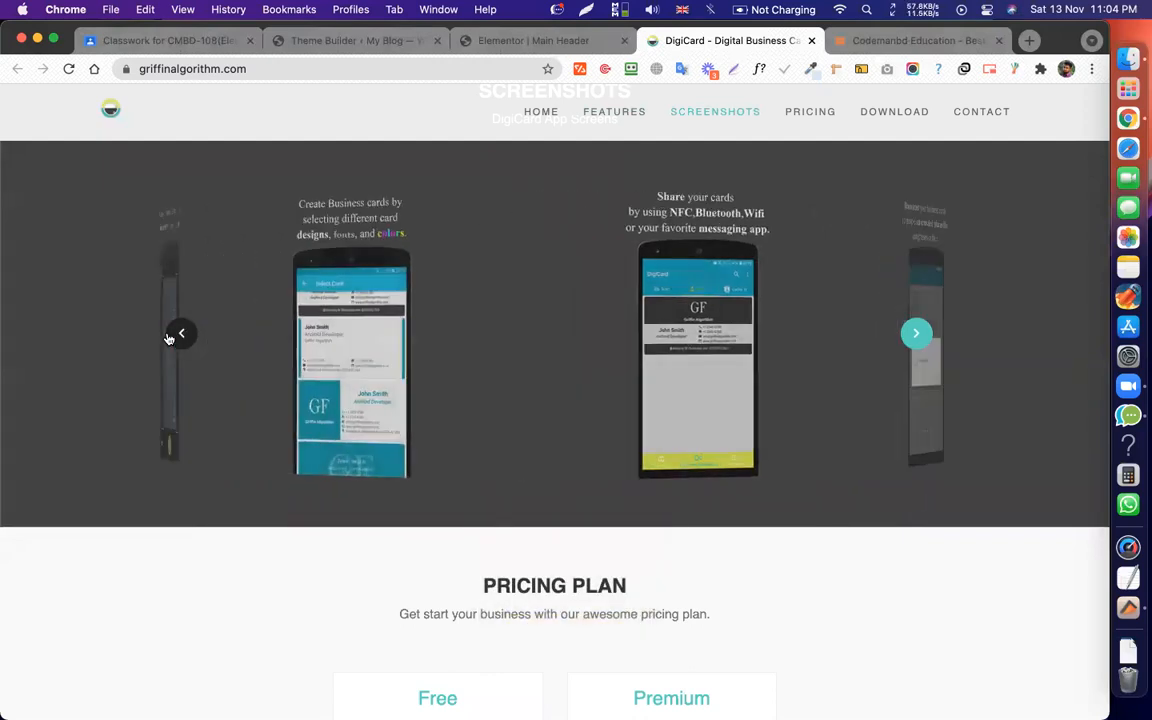
left_click_drag(536, 331, 542, 474)
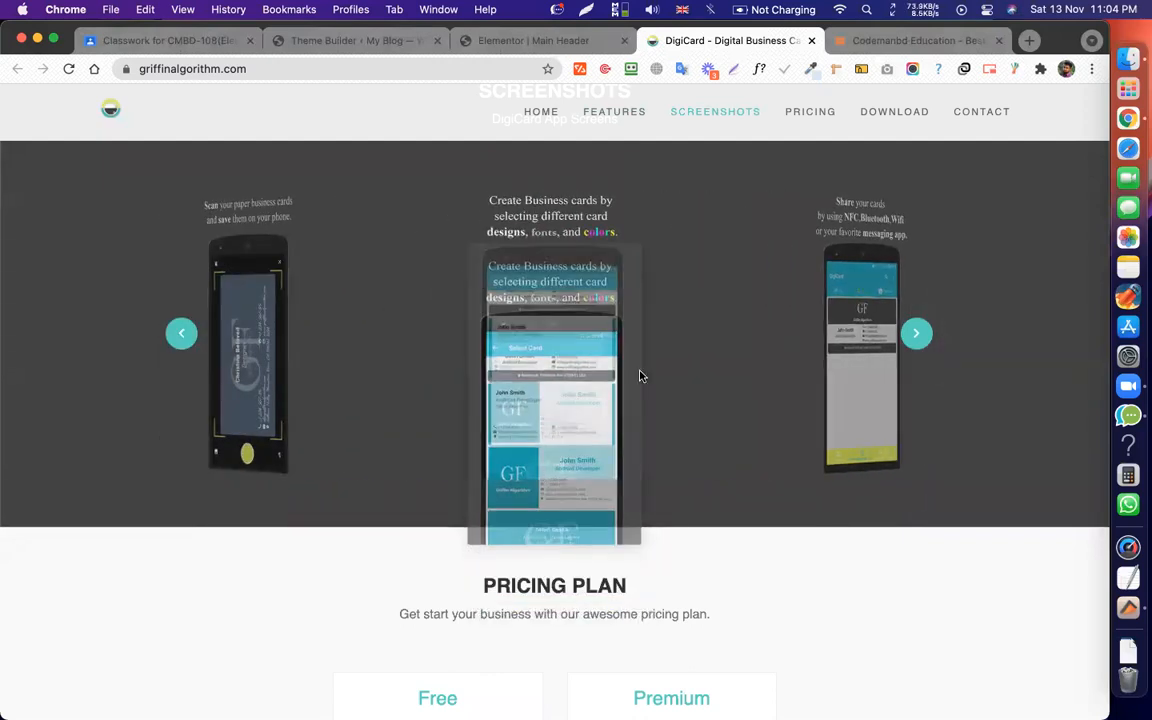
scroll(566, 290, "down", 15)
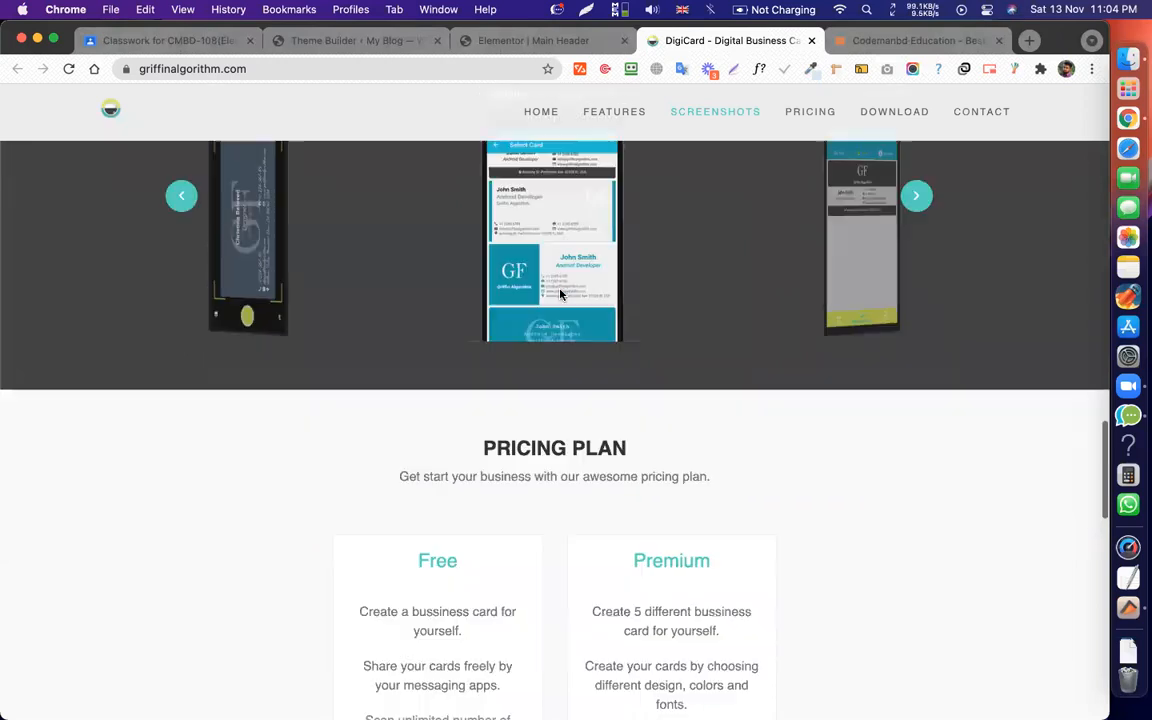
scroll(563, 275, "up", 20)
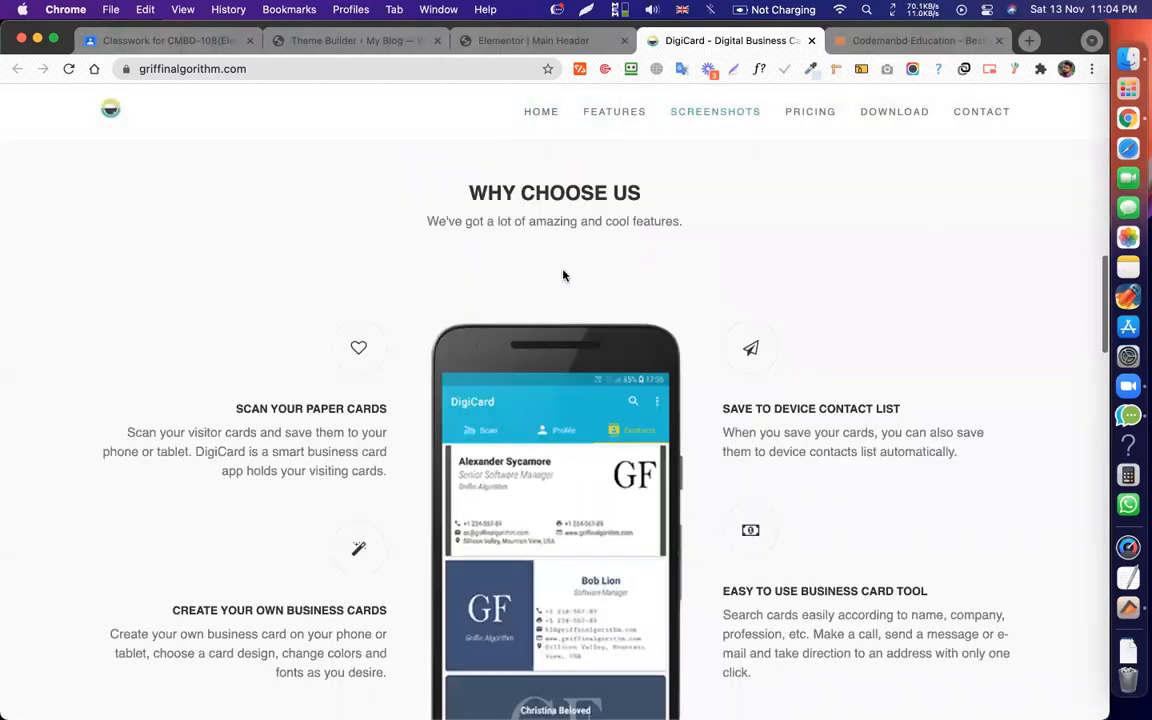
scroll(586, 129, "down", 20)
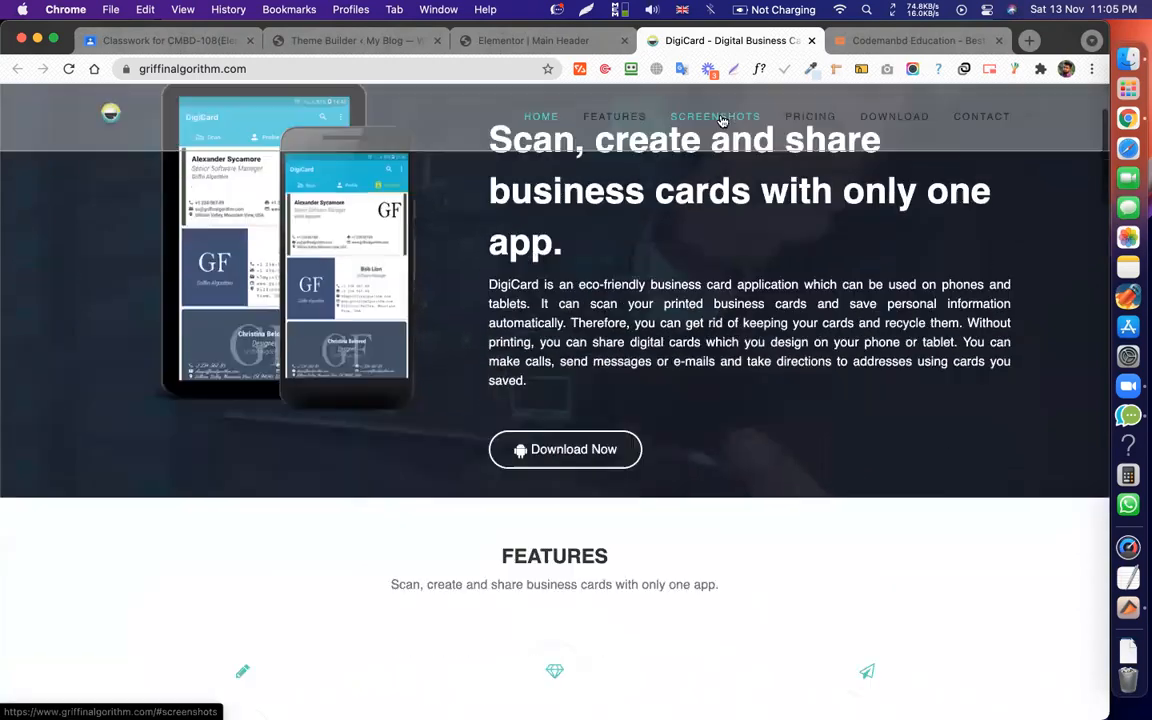
scroll(831, 124, "down", 10)
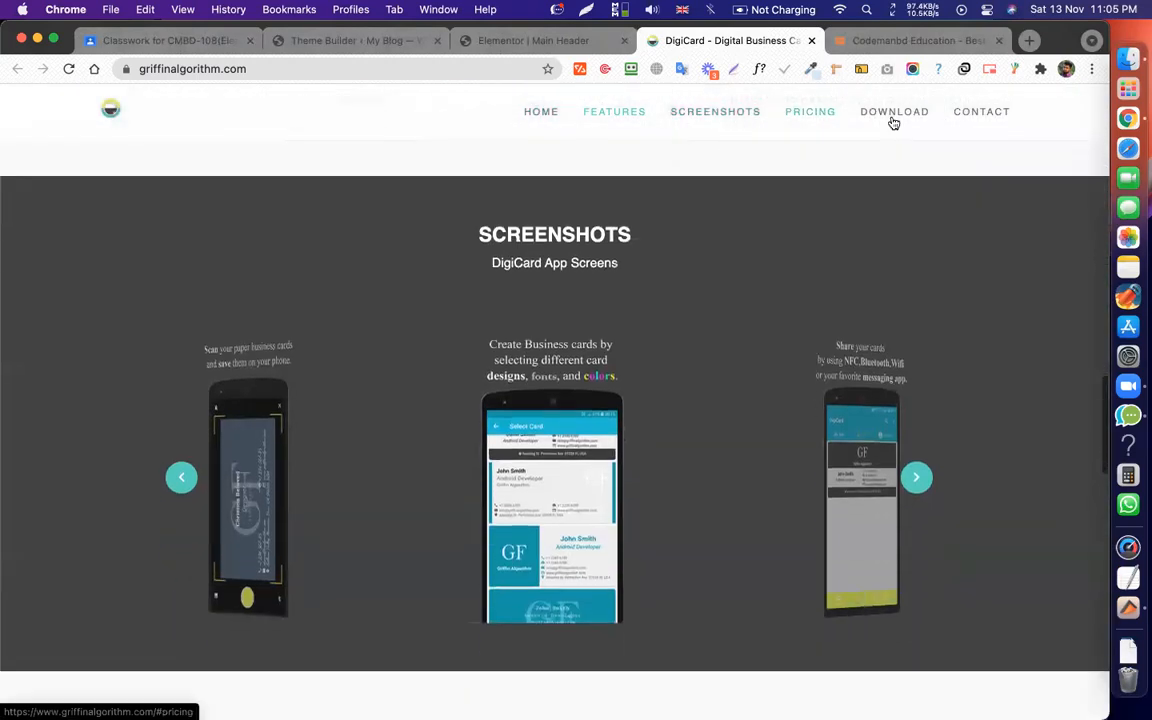
scroll(703, 167, "down", 5)
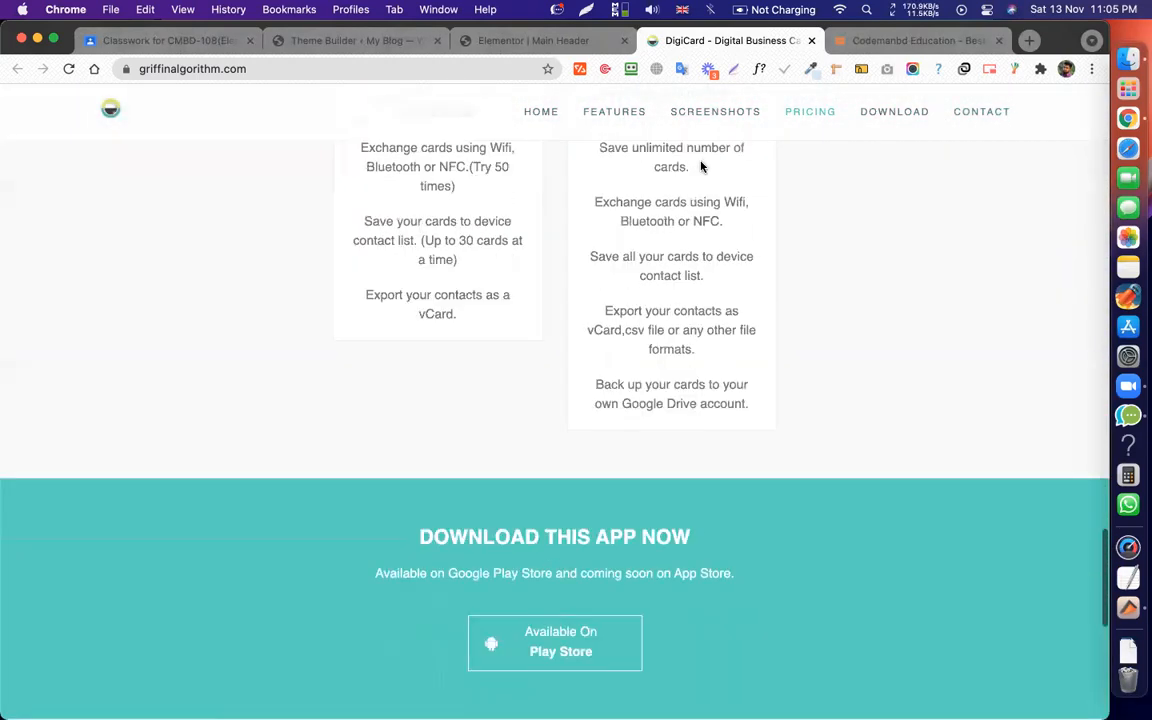
scroll(703, 167, "up", 15)
scroll(703, 167, "up", 3)
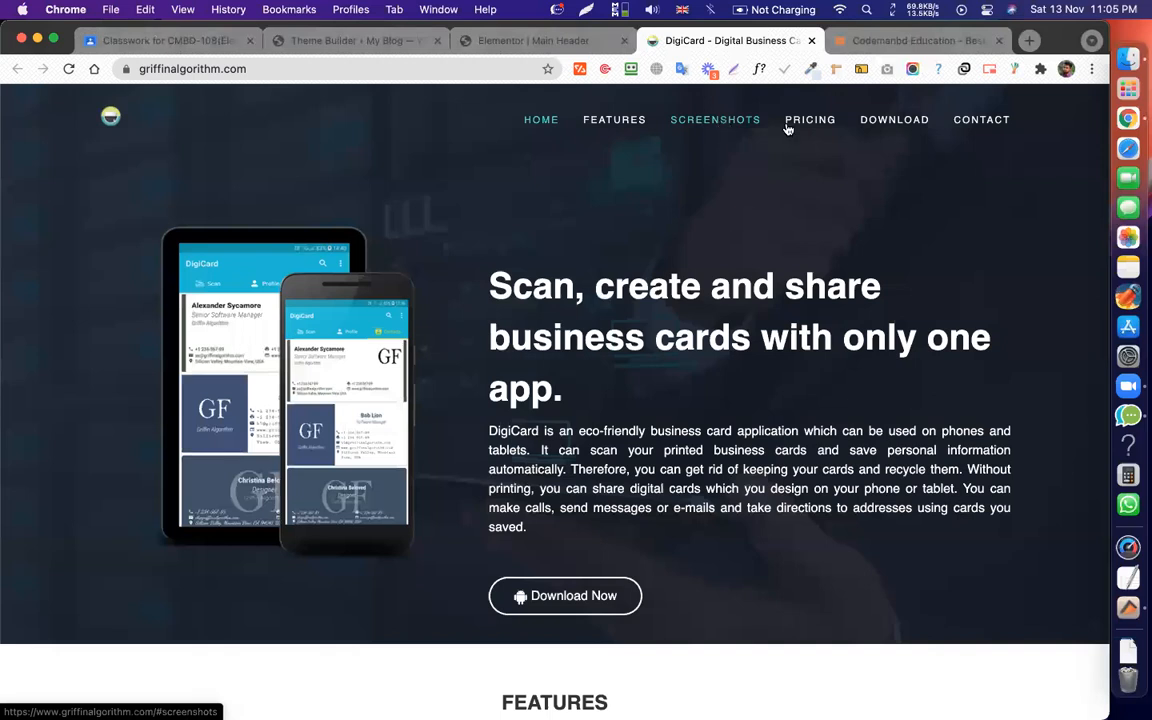
scroll(808, 291, "down", 15)
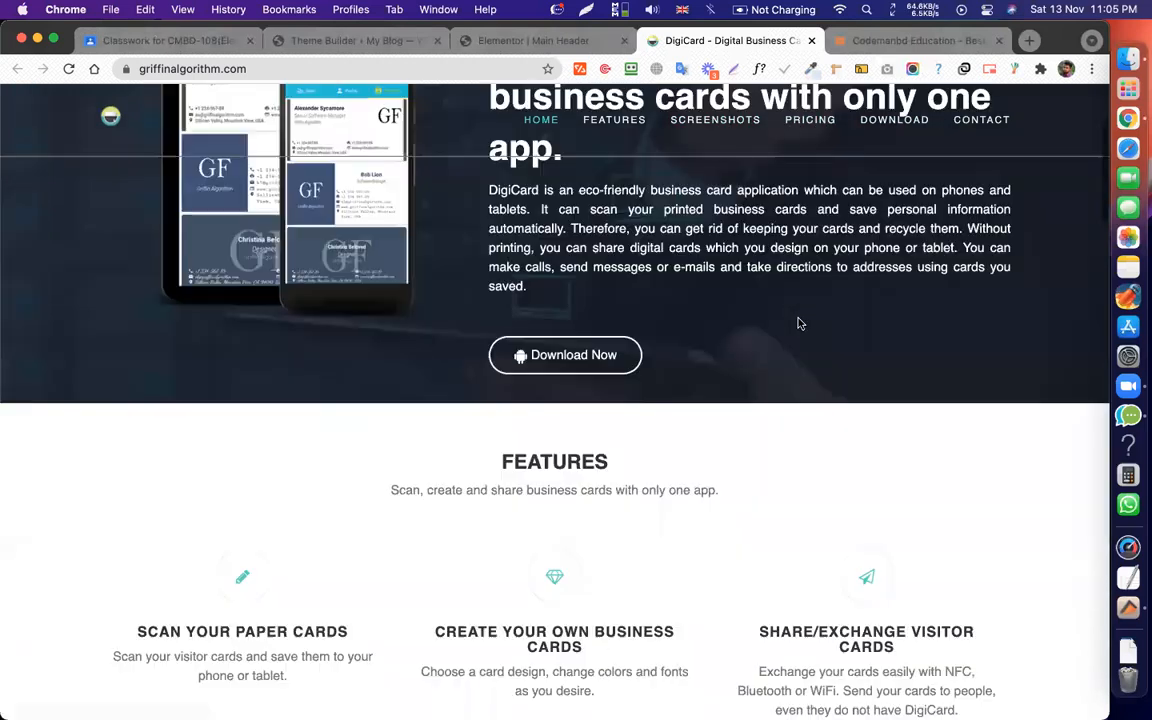
scroll(703, 372, "down", 20)
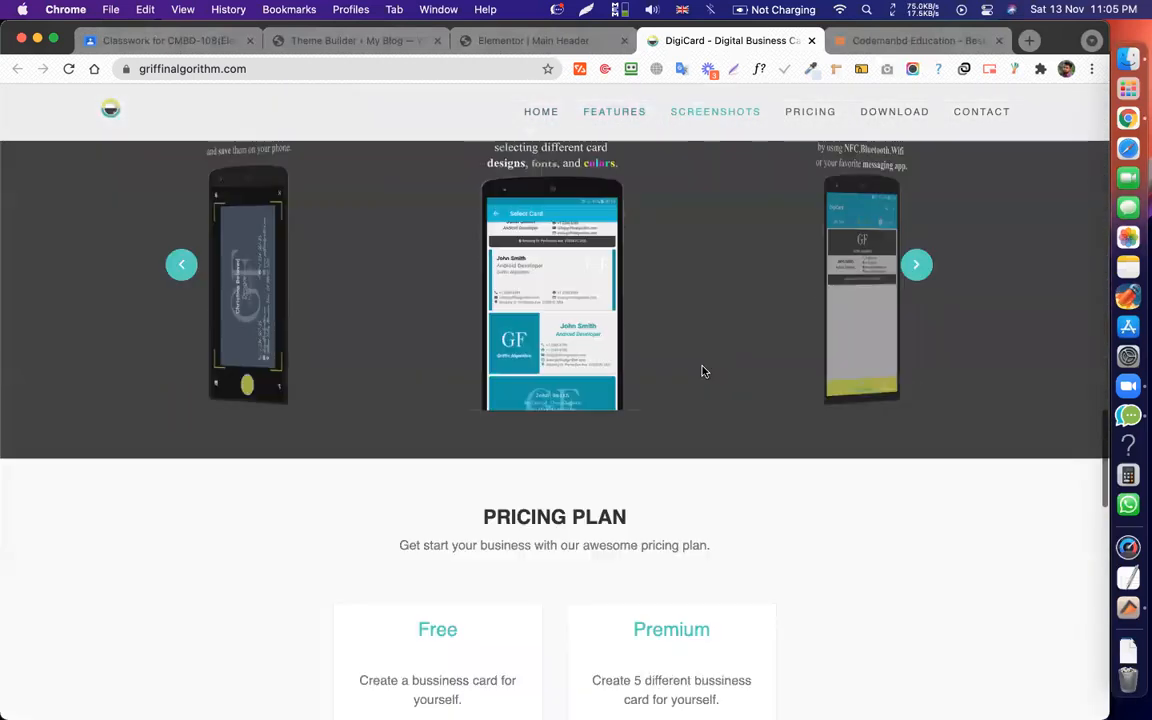
scroll(703, 372, "up", 20)
scroll(703, 372, "up", 5)
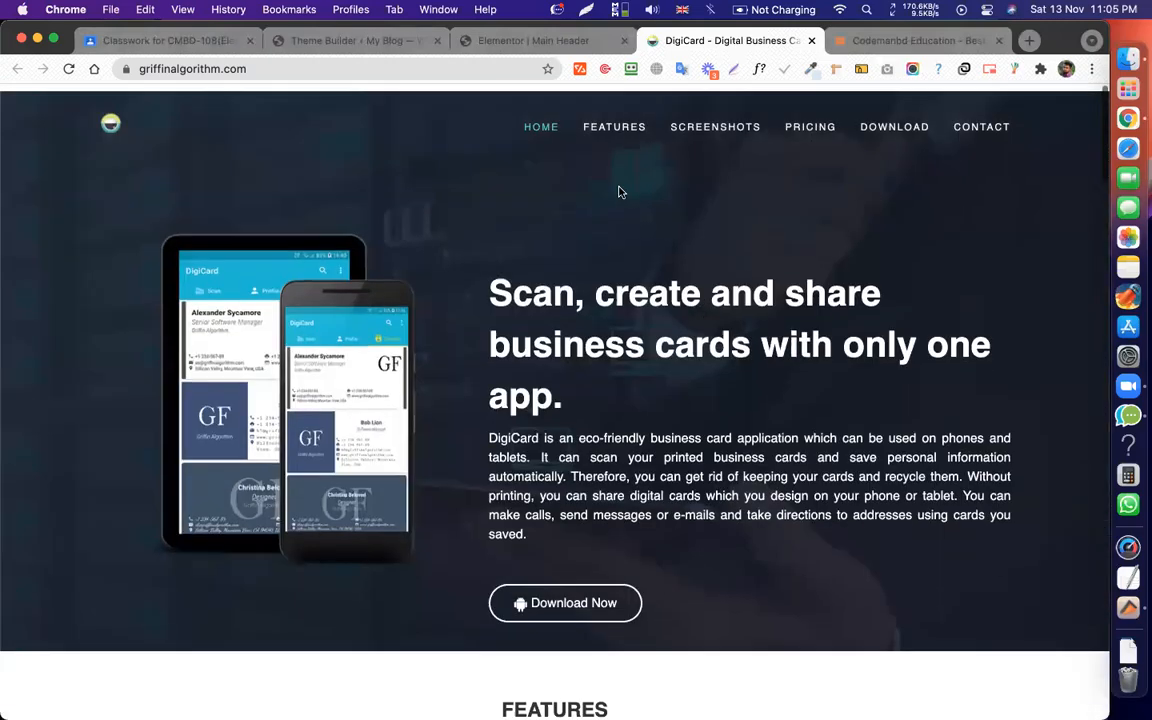
scroll(470, 443, "down", 20)
scroll(470, 414, "up", 20)
scroll(473, 418, "down", 15)
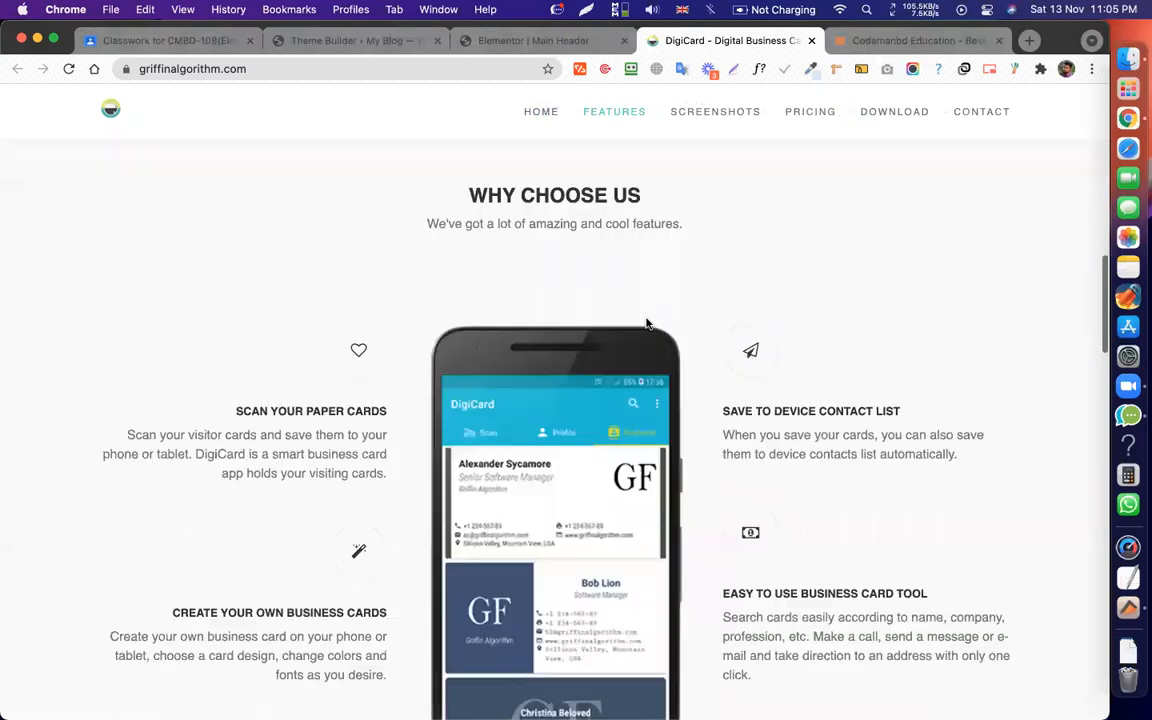
scroll(561, 414, "down", 1)
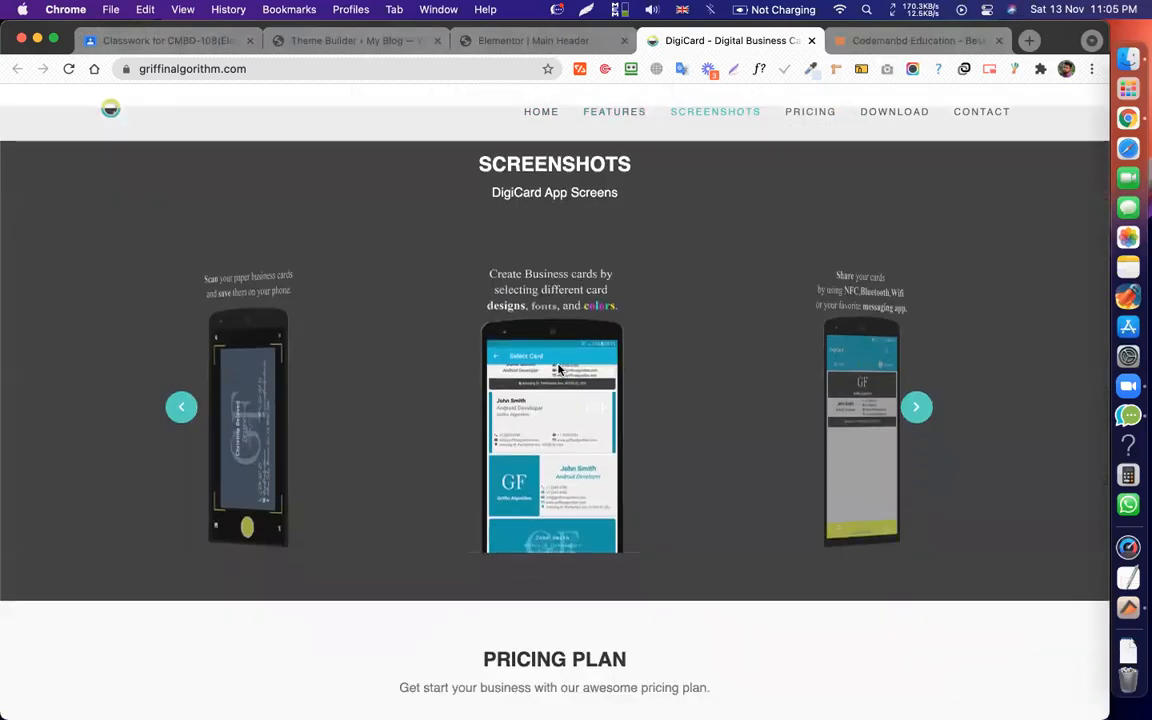
scroll(558, 370, "down", 8)
scroll(633, 283, "down", 10)
scroll(633, 285, "up", 20)
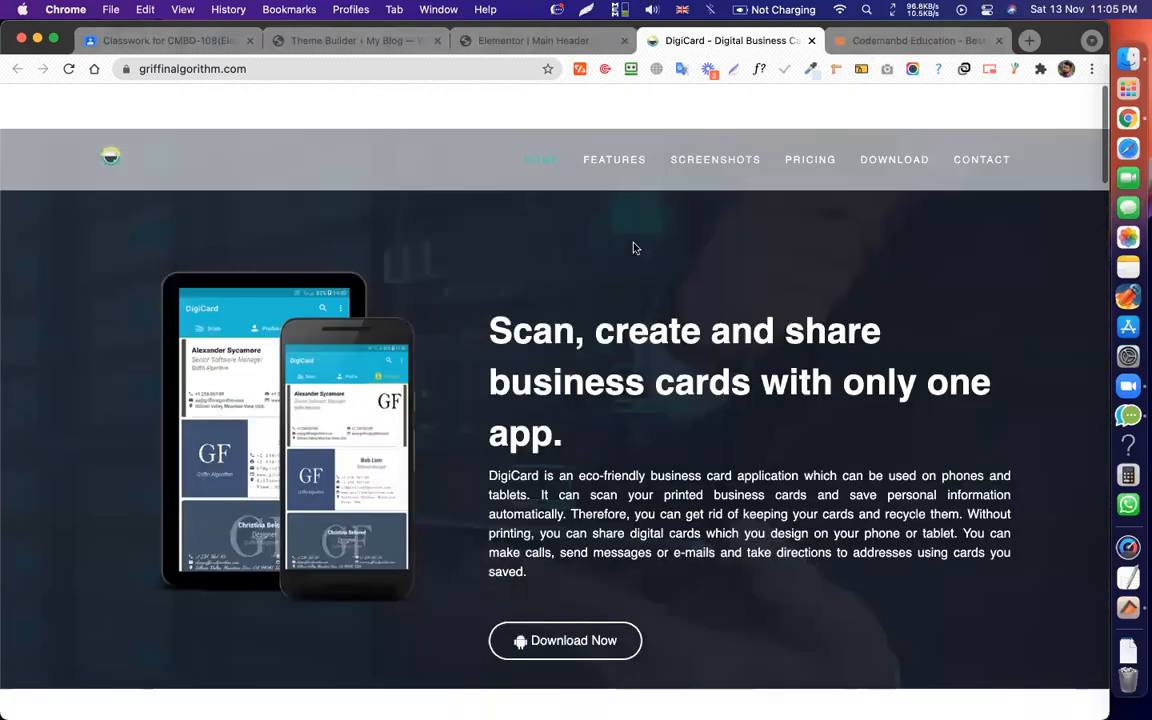
Test the Features, Screenshots, Pricing, Download and Contact nav links, settling on the Pricing Plan section.
left_click(630, 117)
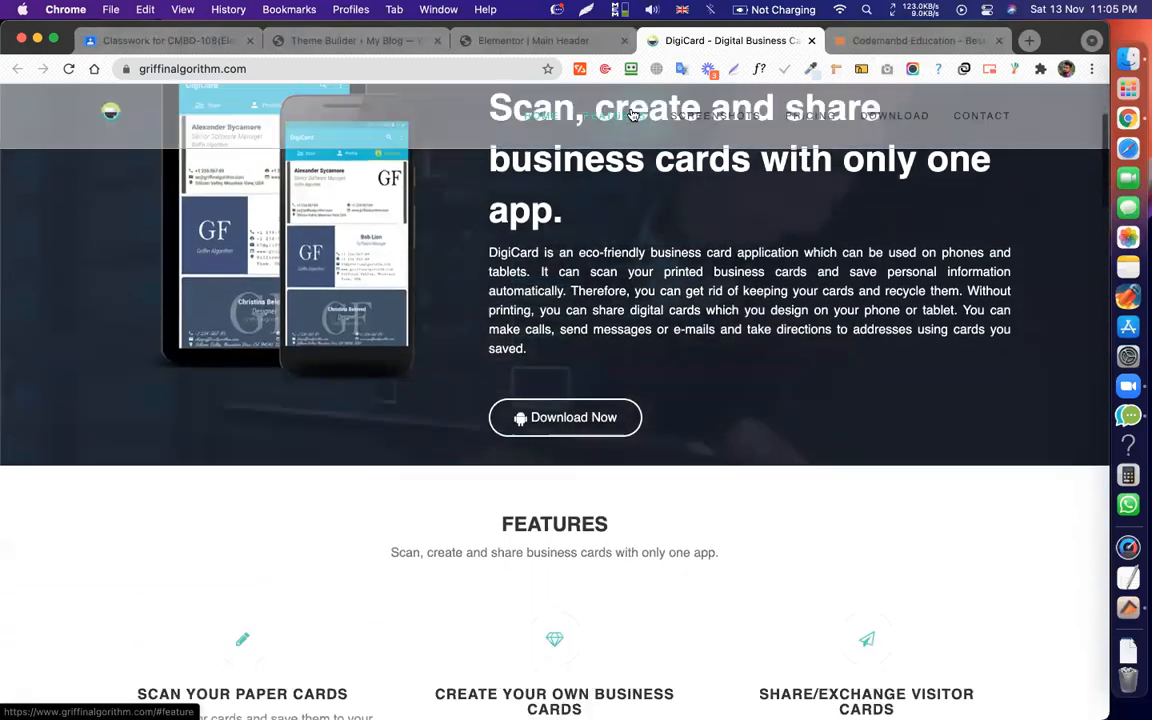
scroll(585, 318, "down", 1)
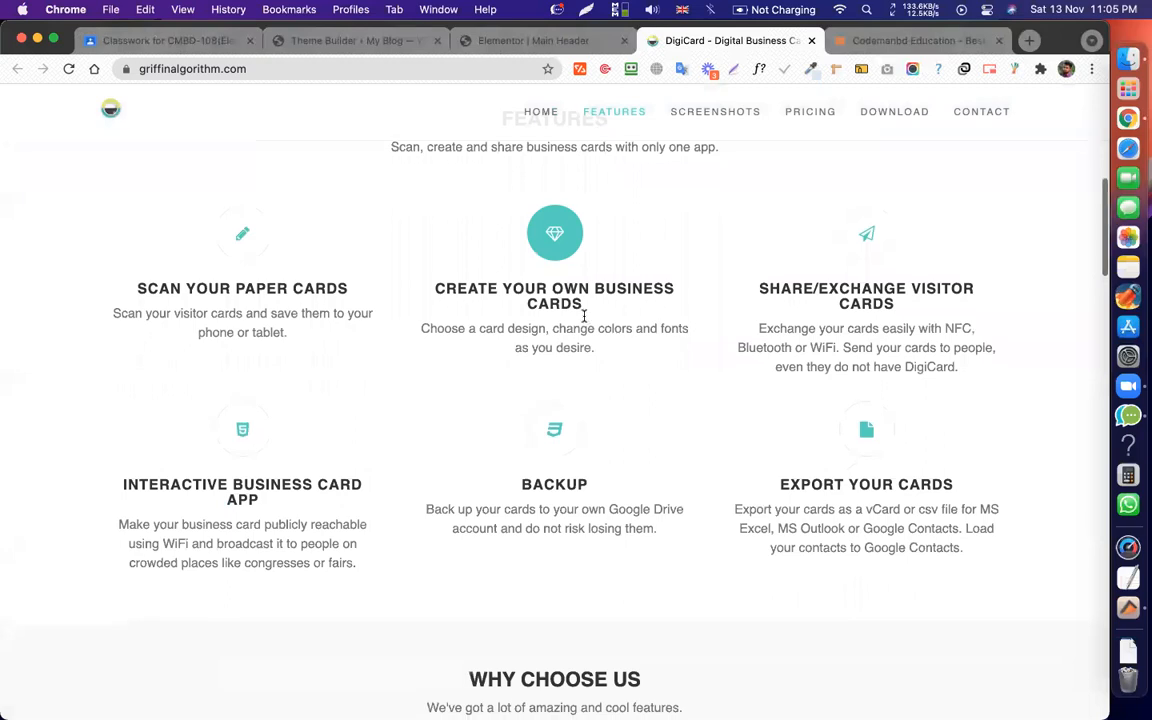
scroll(456, 270, "up", 1)
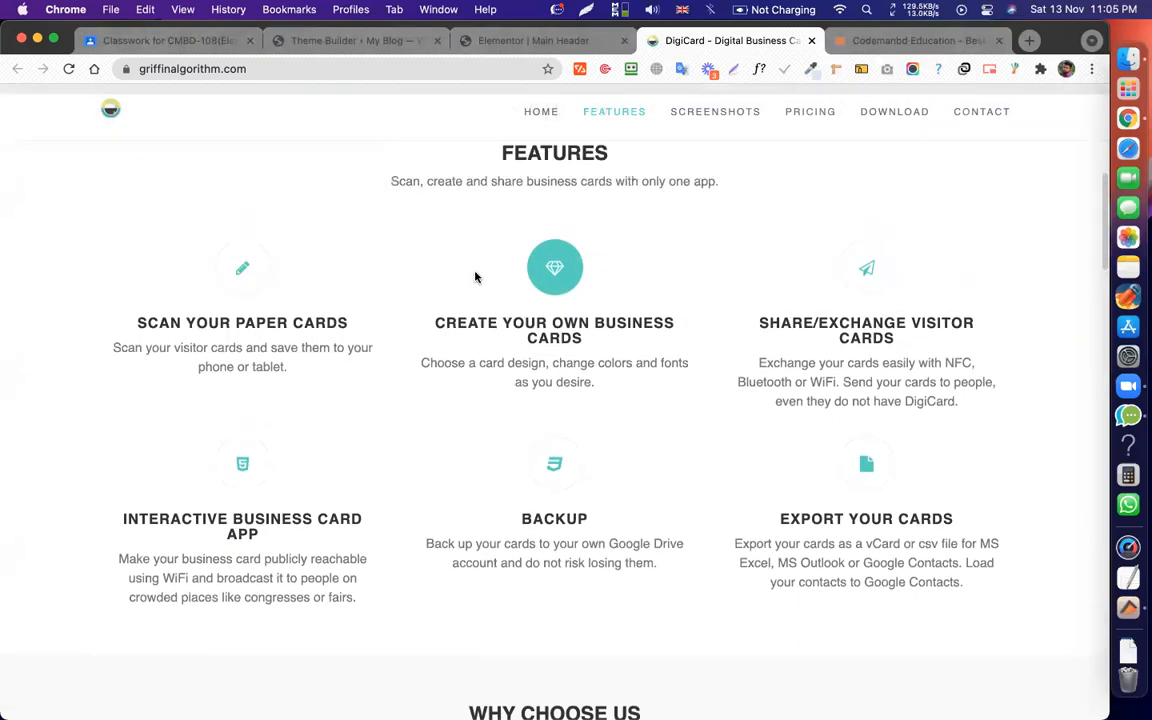
left_click(712, 118)
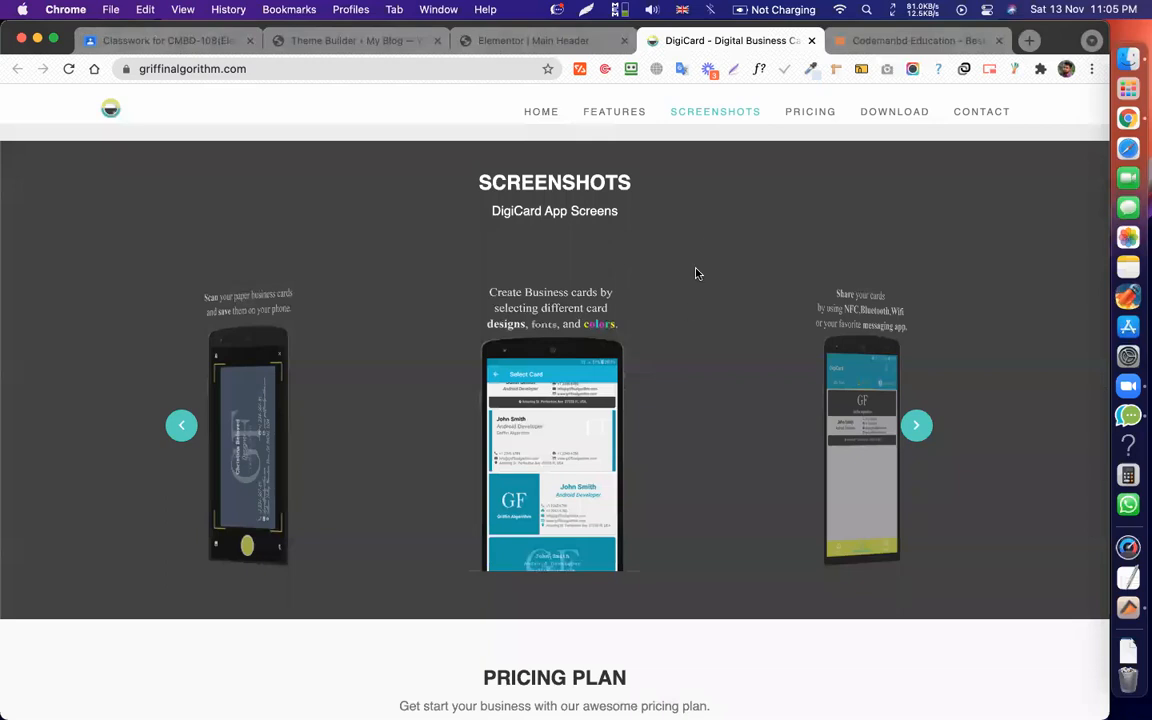
scroll(705, 340, "down", 5)
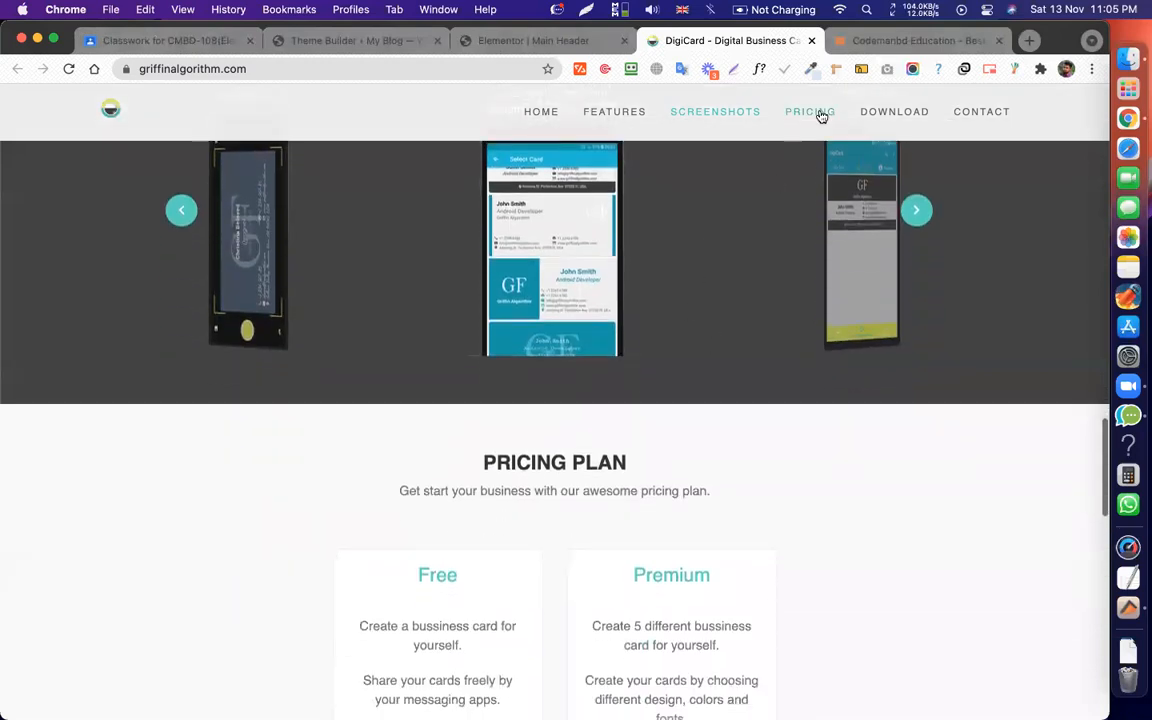
left_click(820, 116)
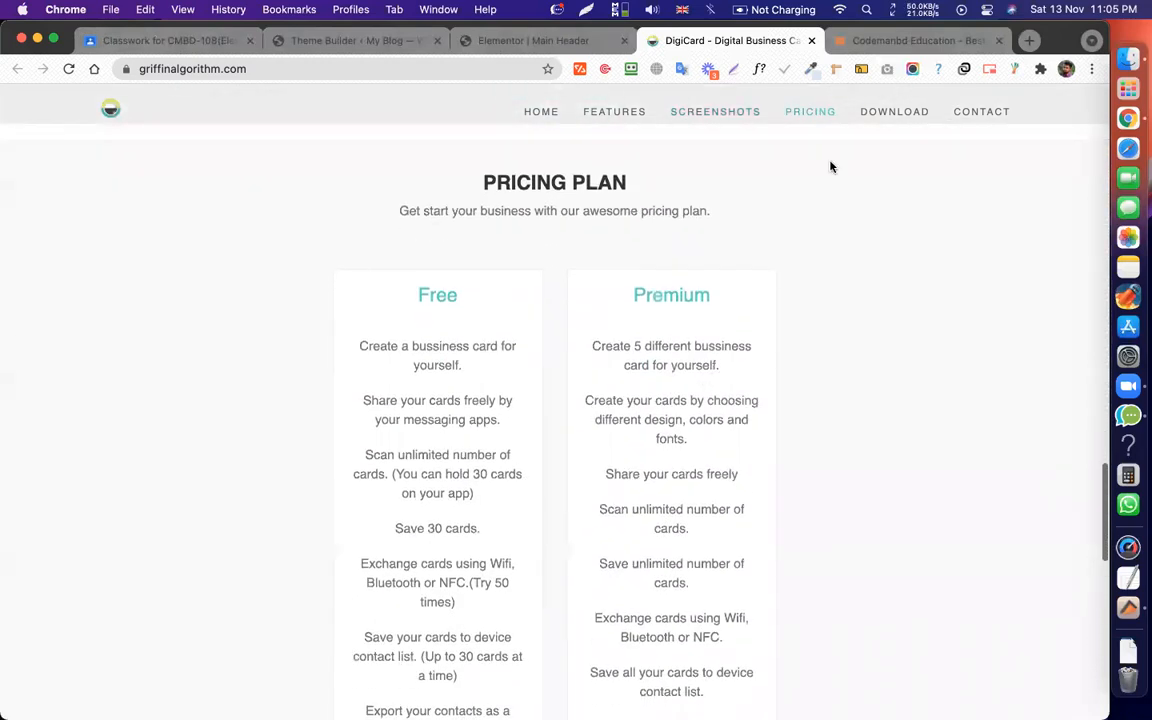
left_click(889, 115)
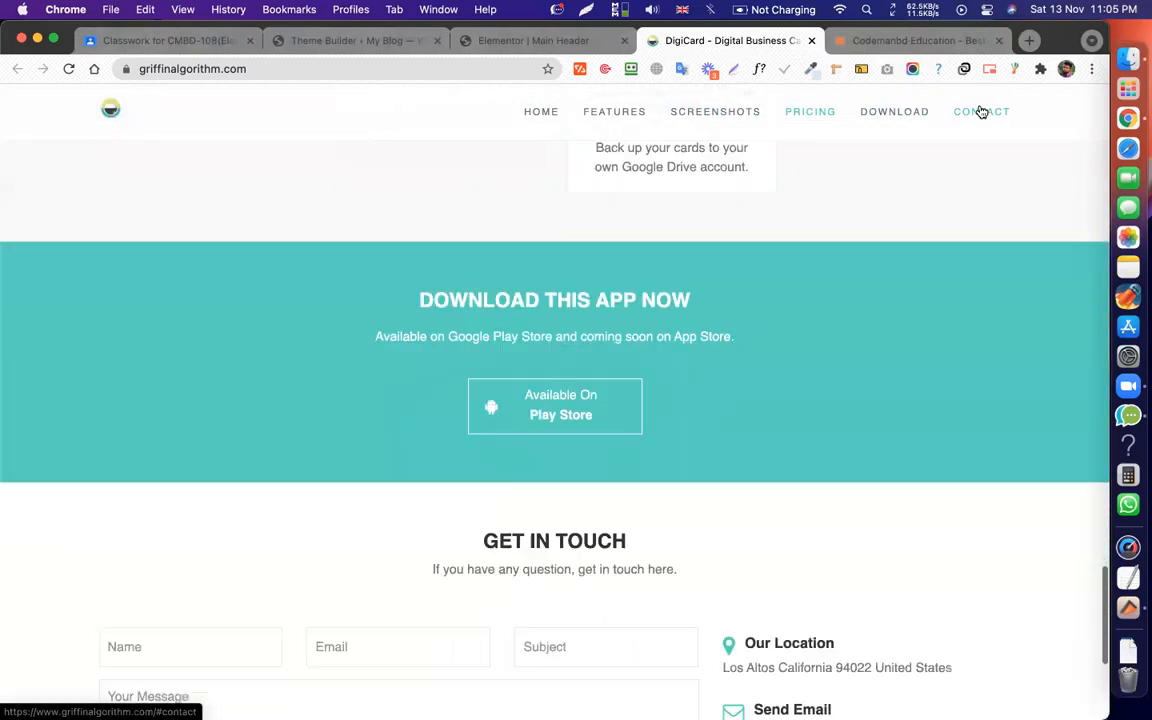
left_click(982, 112)
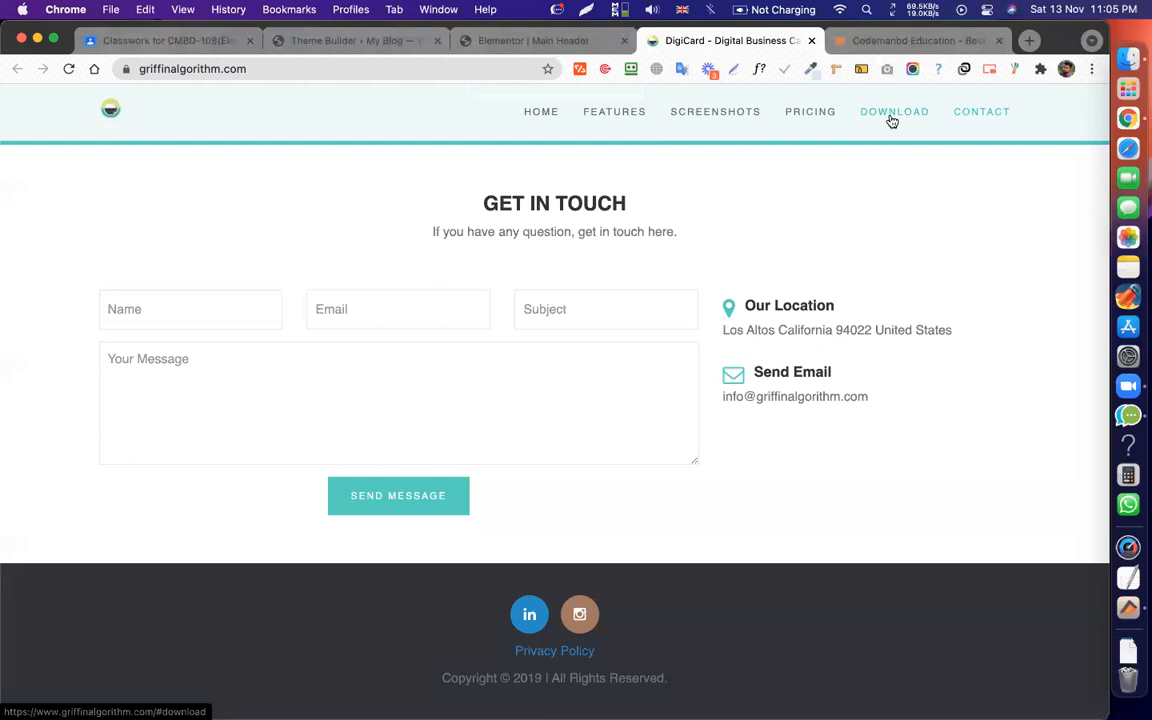
left_click(892, 118)
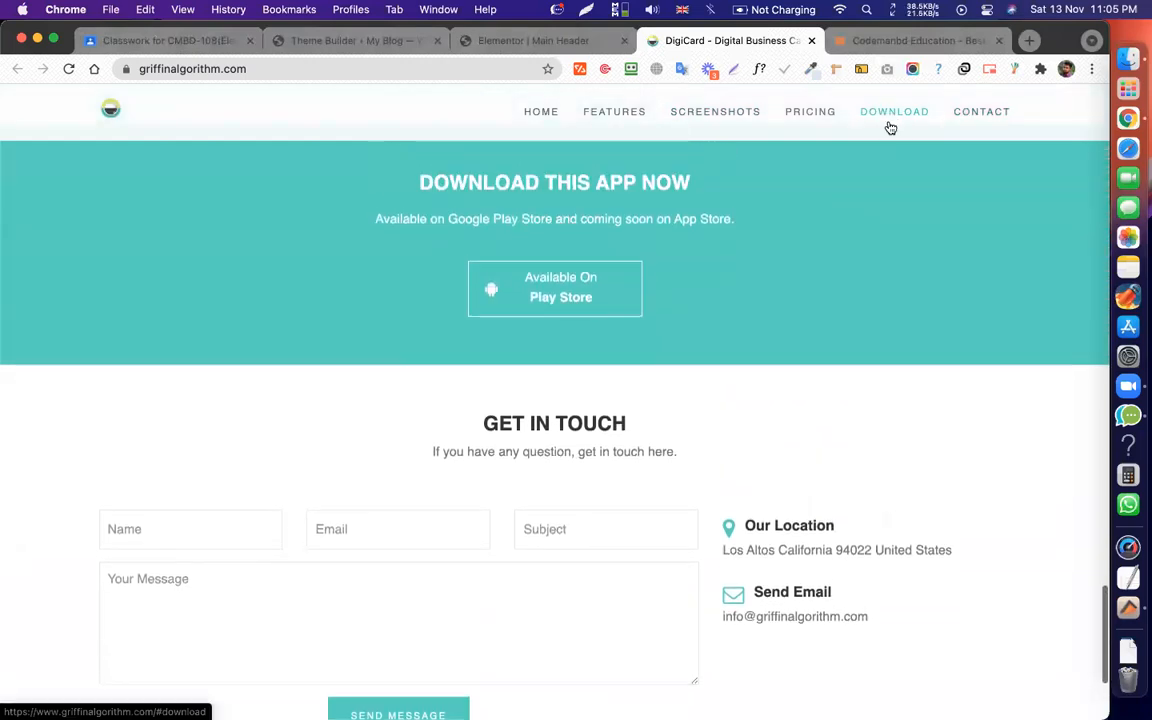
scroll(834, 218, "up", 5)
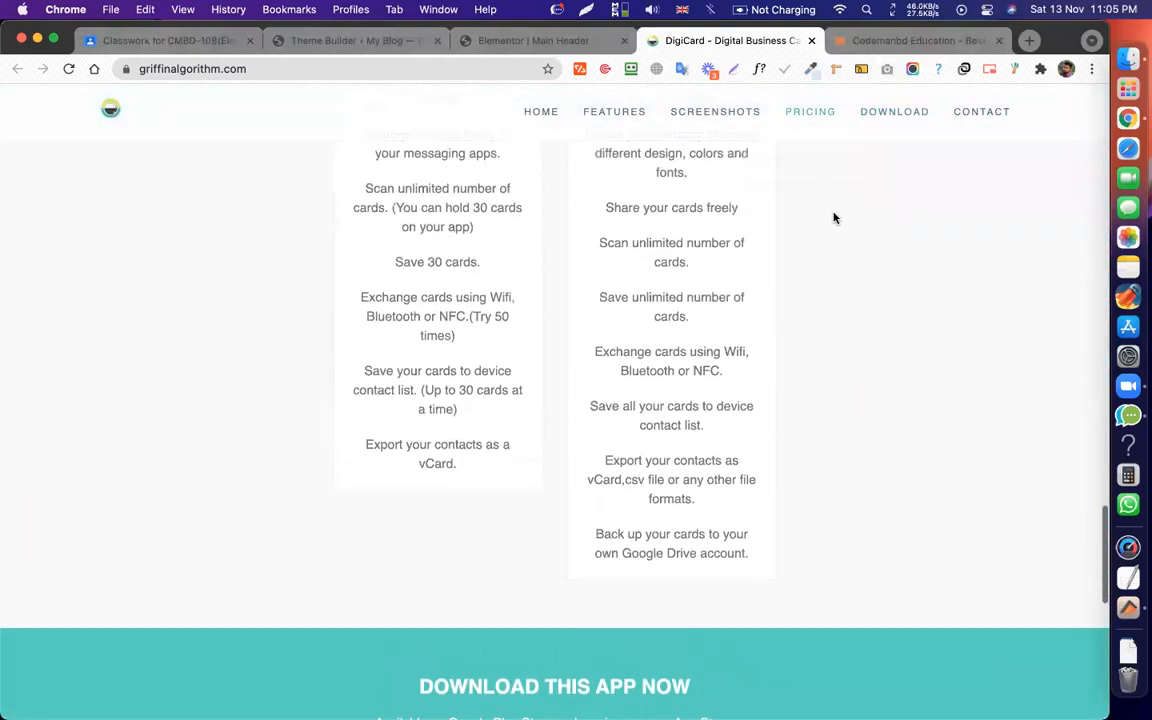
scroll(834, 218, "down", 3)
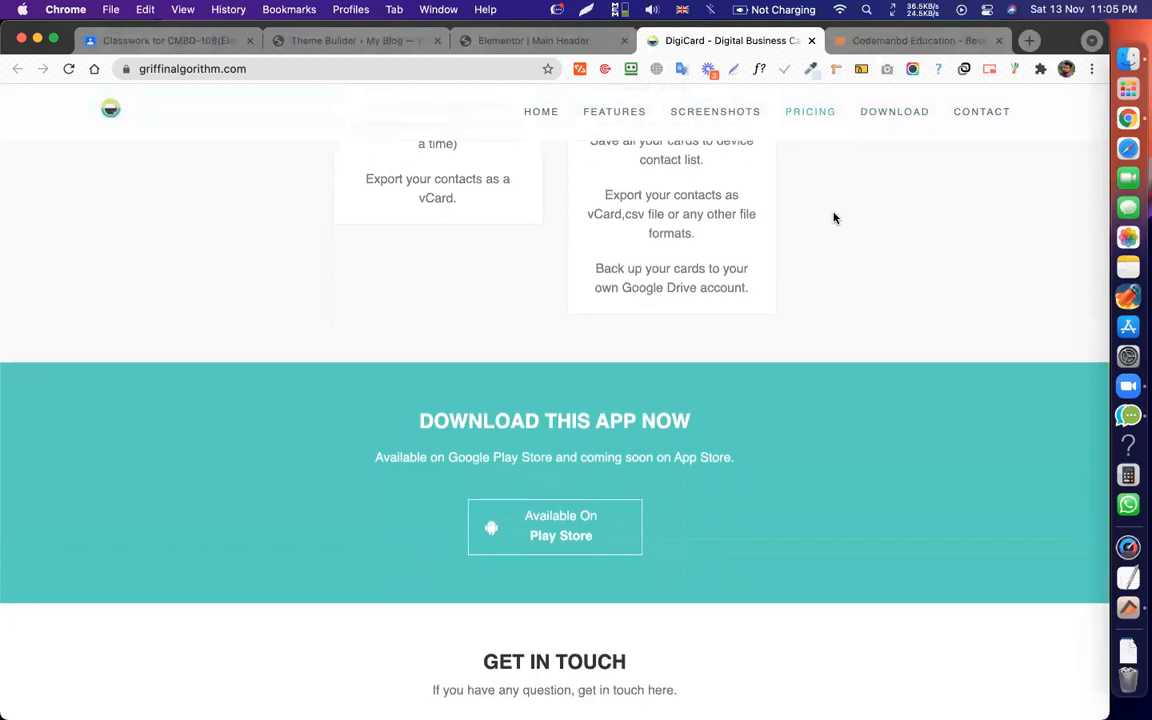
scroll(834, 218, "down", 5)
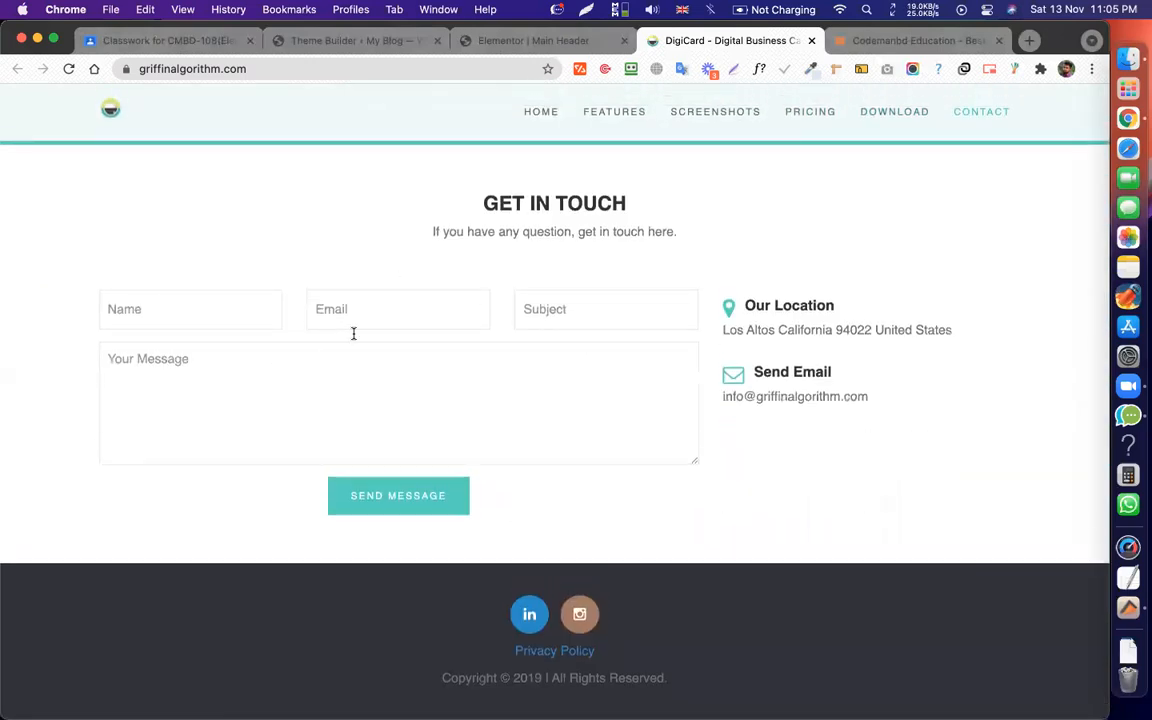
scroll(622, 411, "up", 6)
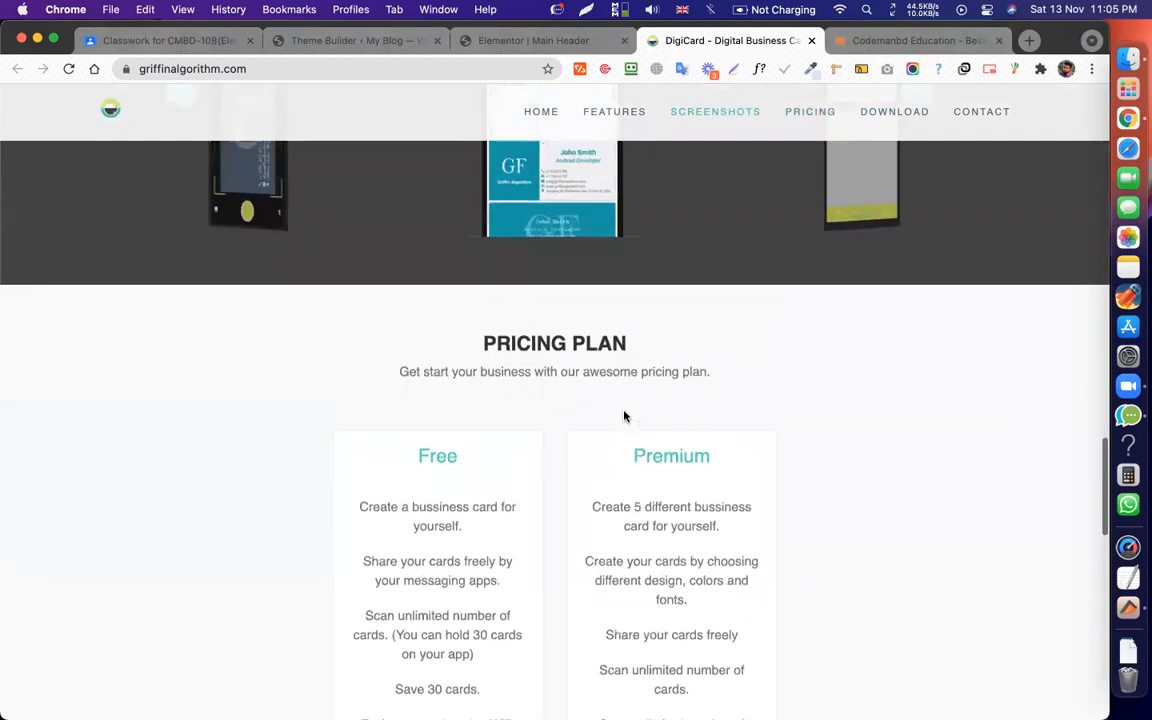
scroll(624, 416, "down", 7)
scroll(622, 411, "up", 5)
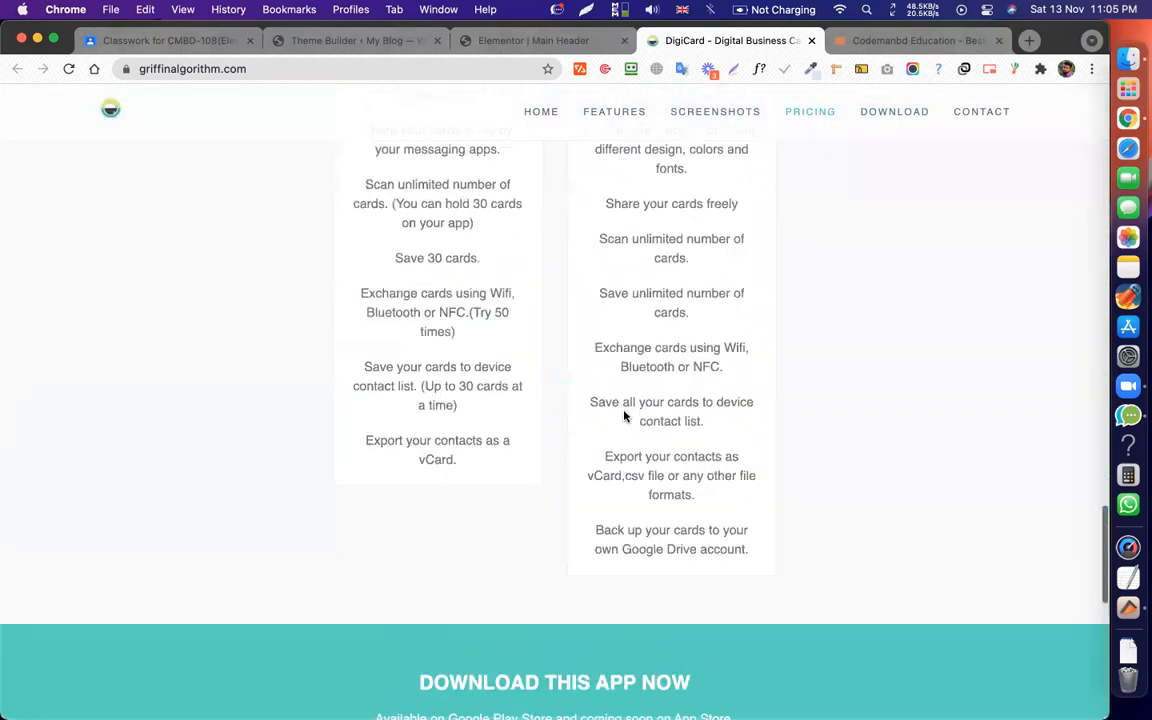
scroll(633, 362, "down", 3)
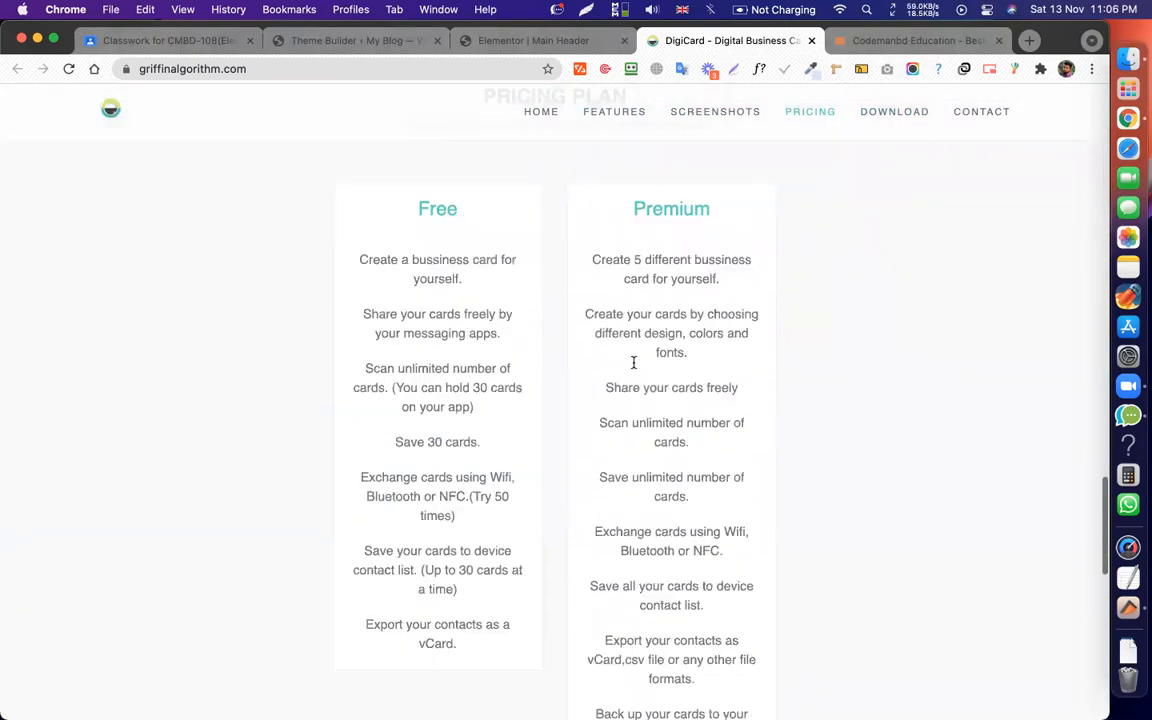
scroll(562, 250, "up", 2)
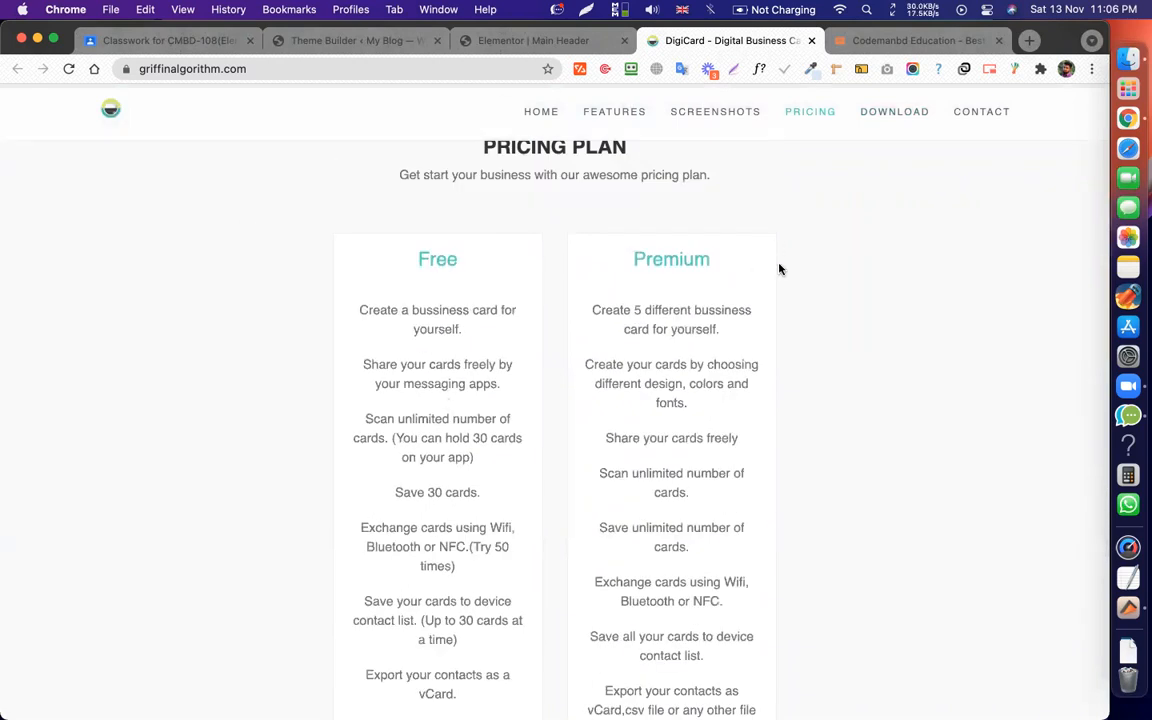
Select the Free plan's feature lines, then clear the text selection.
left_click(478, 261)
left_click_drag(444, 342, 466, 347)
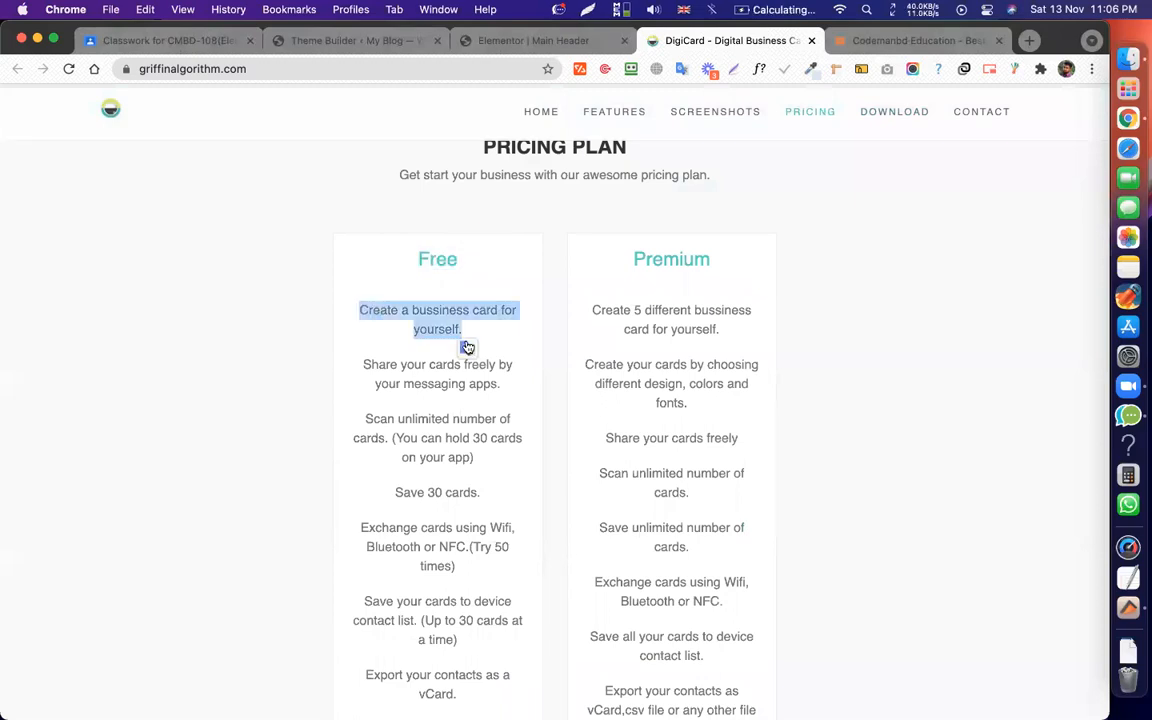
left_click_drag(357, 365, 518, 389)
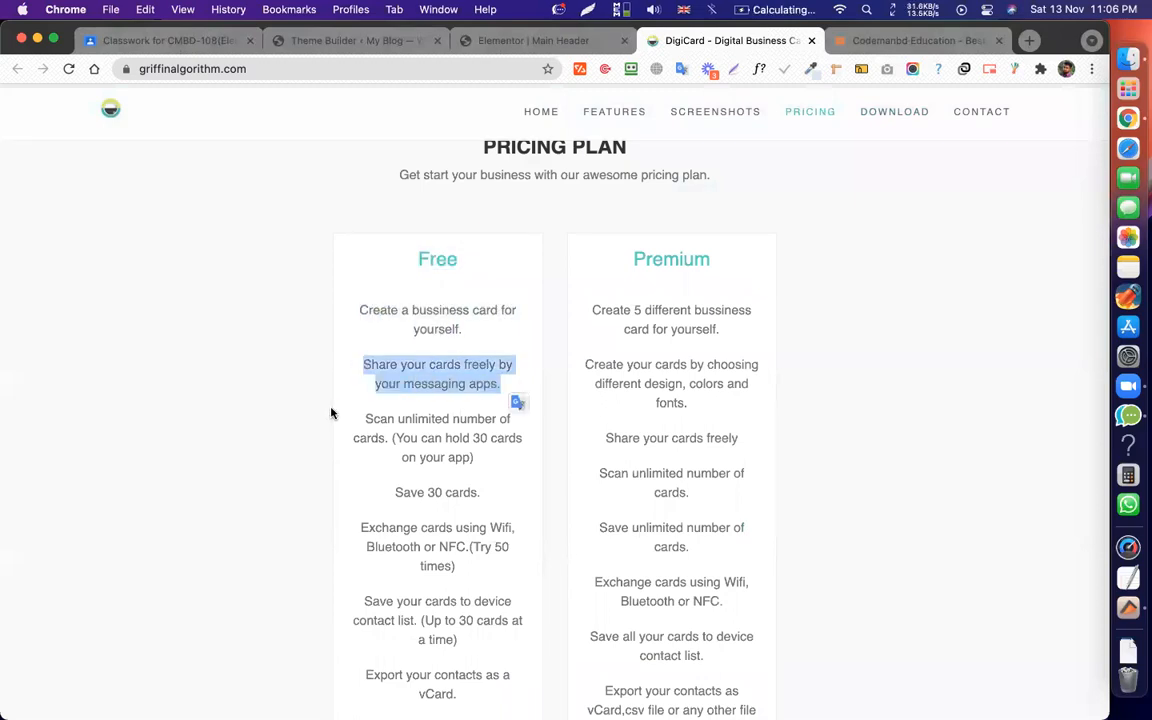
left_click_drag(331, 413, 523, 514)
scroll(500, 480, "down", 1)
left_click_drag(473, 445, 522, 107)
left_click(435, 117)
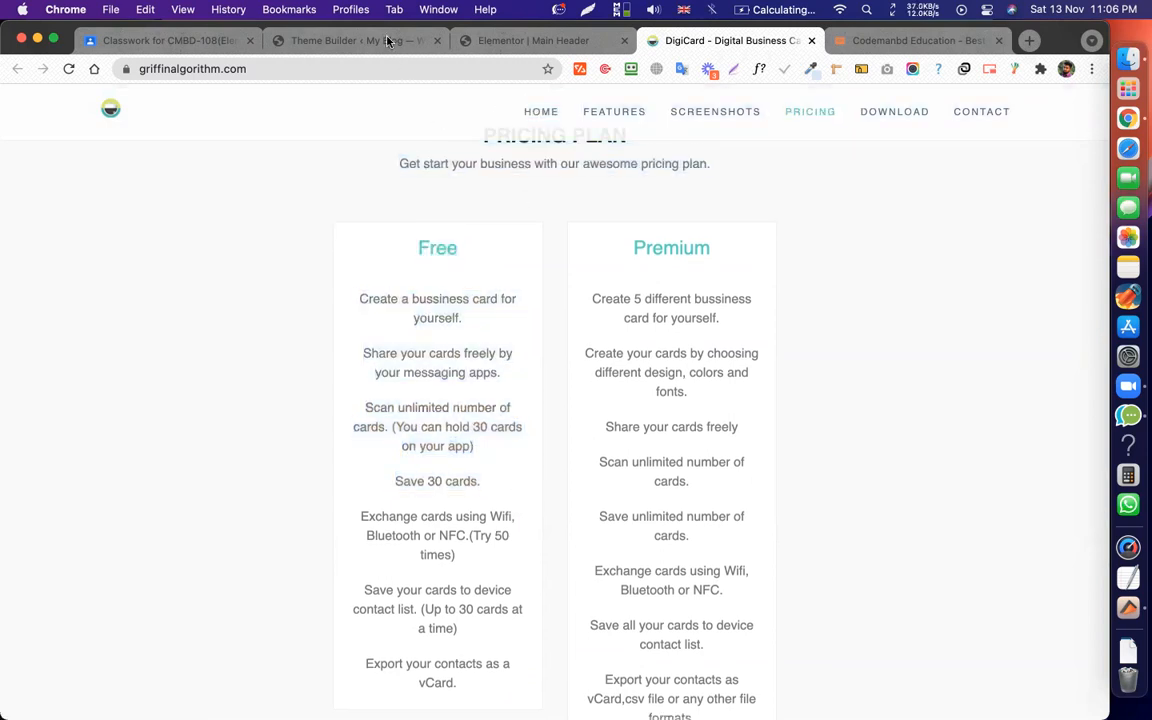
Glance at the Elementor Main Header tab, then scroll the DigiCard page back to the hero.
left_click(497, 40)
left_click(660, 34)
scroll(566, 330, "down", 1)
scroll(566, 334, "up", 3)
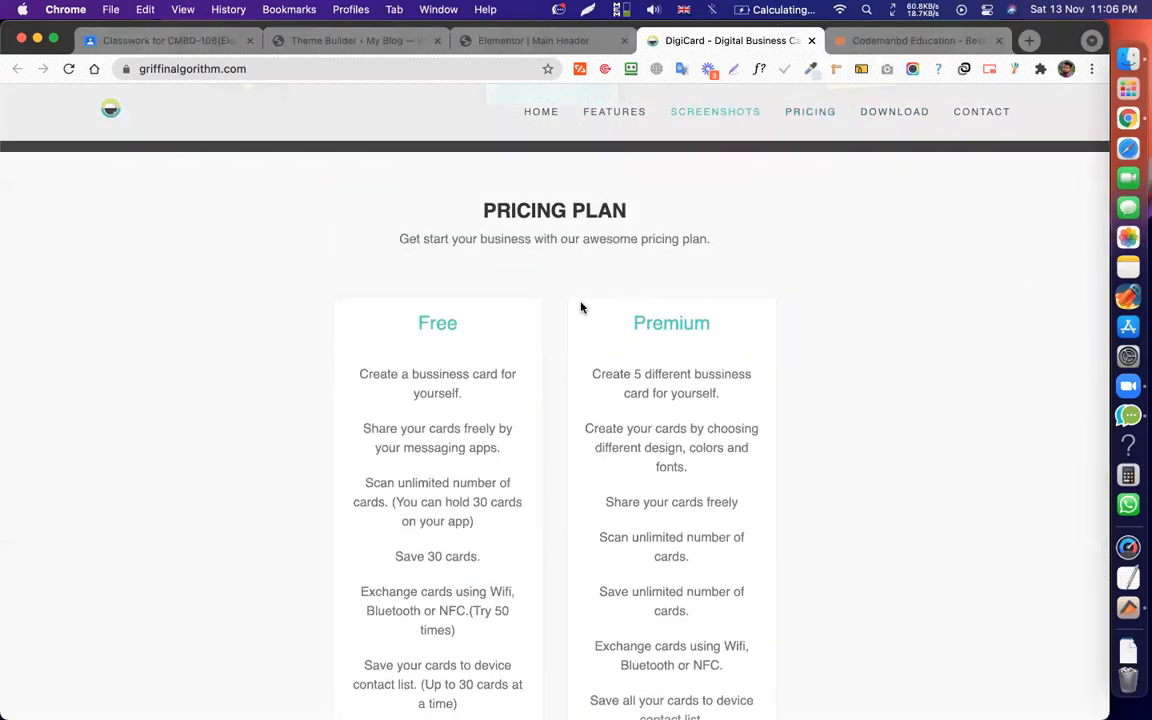
scroll(620, 403, "down", 4)
scroll(628, 360, "up", 3)
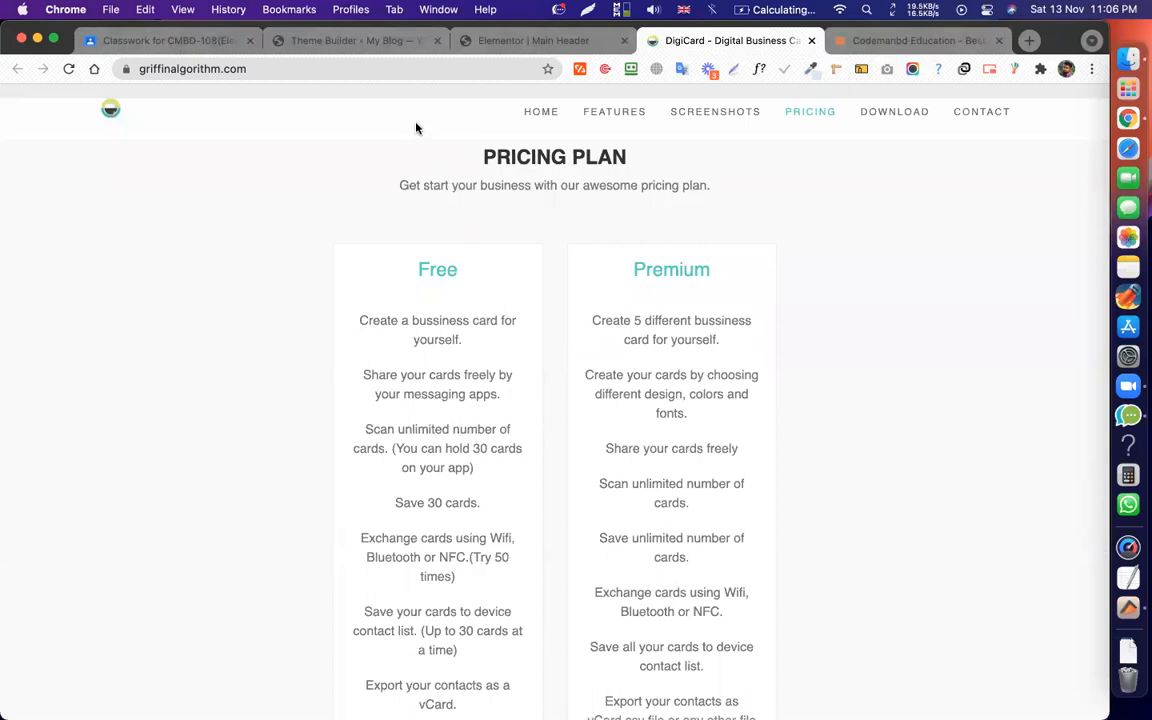
scroll(645, 275, "up", 15)
scroll(747, 270, "down", 20)
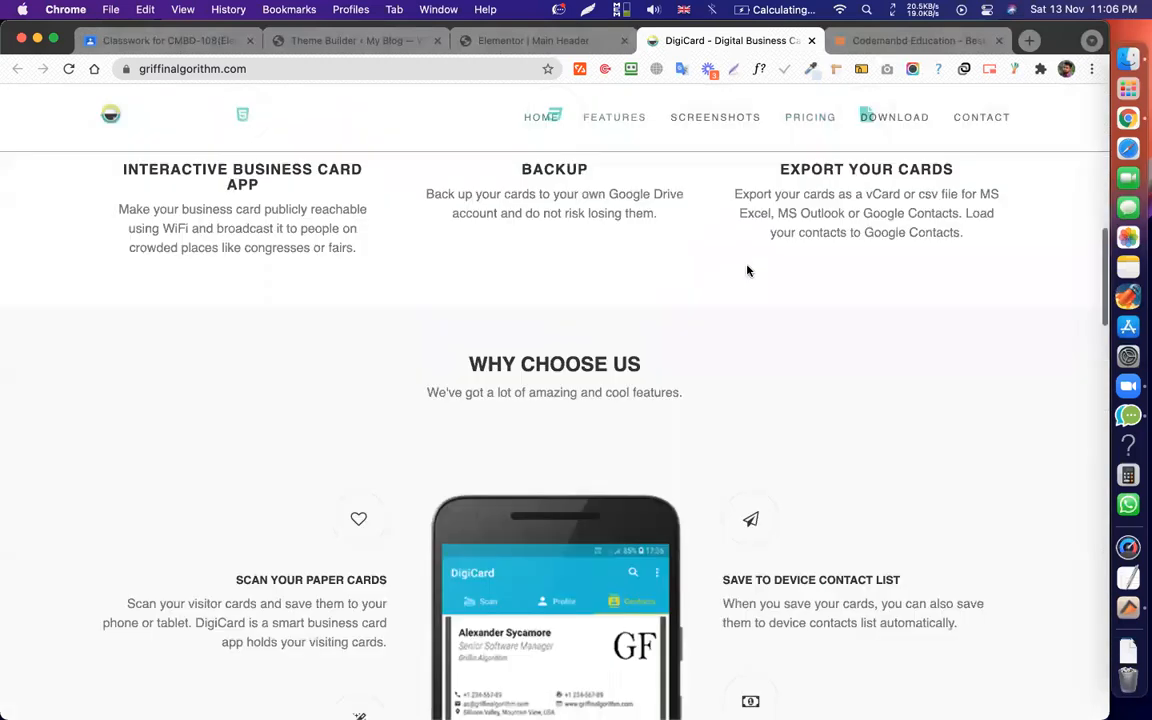
scroll(747, 270, "up", 12)
scroll(747, 270, "up", 8)
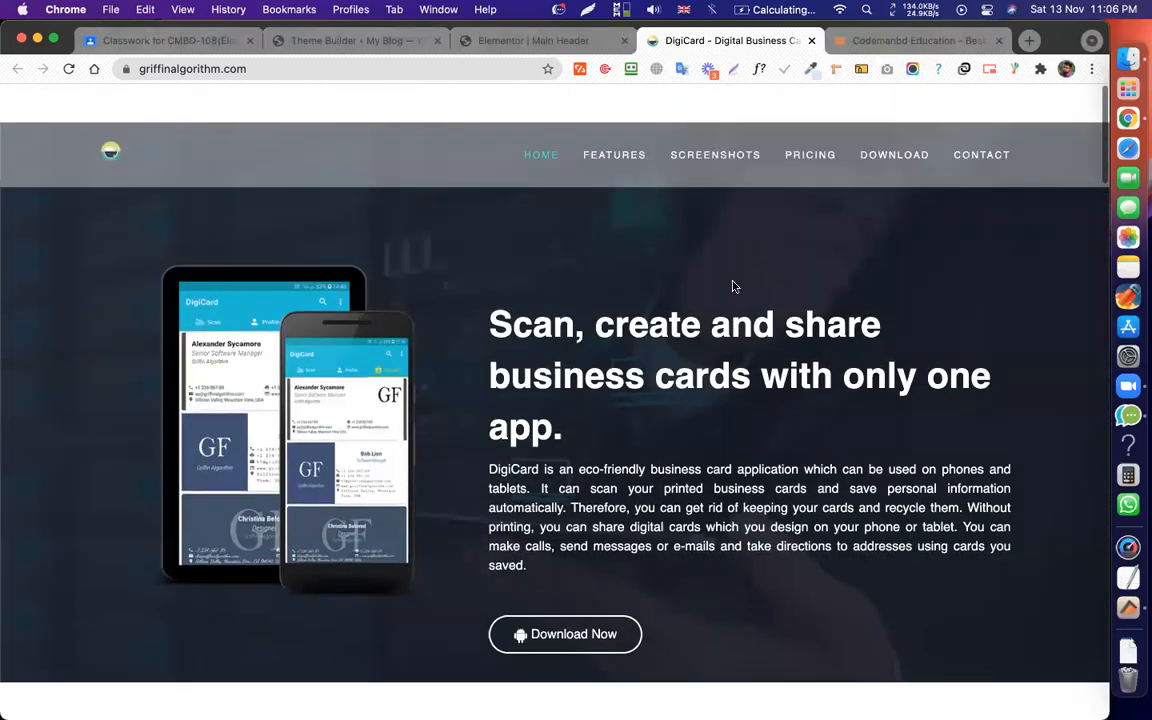
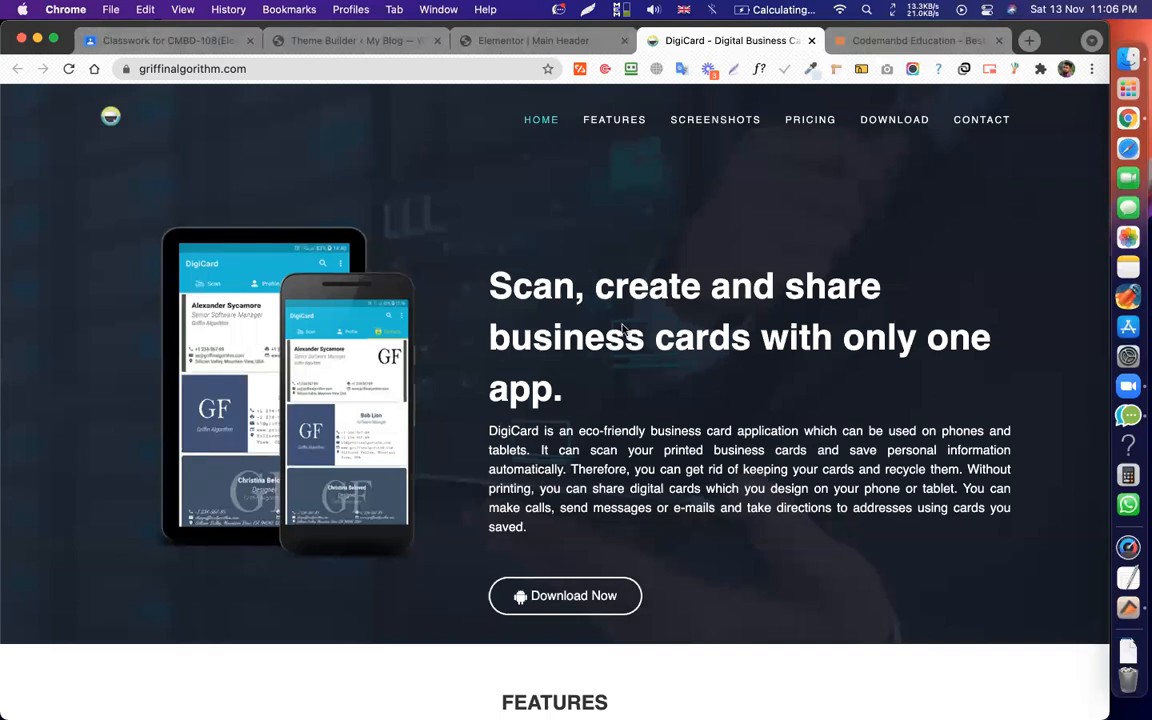
Scroll down the DigiCard page, briefly highlighting the Screenshots and Pricing Plan headings.
scroll(622, 329, "down", 10)
scroll(622, 334, "up", 6)
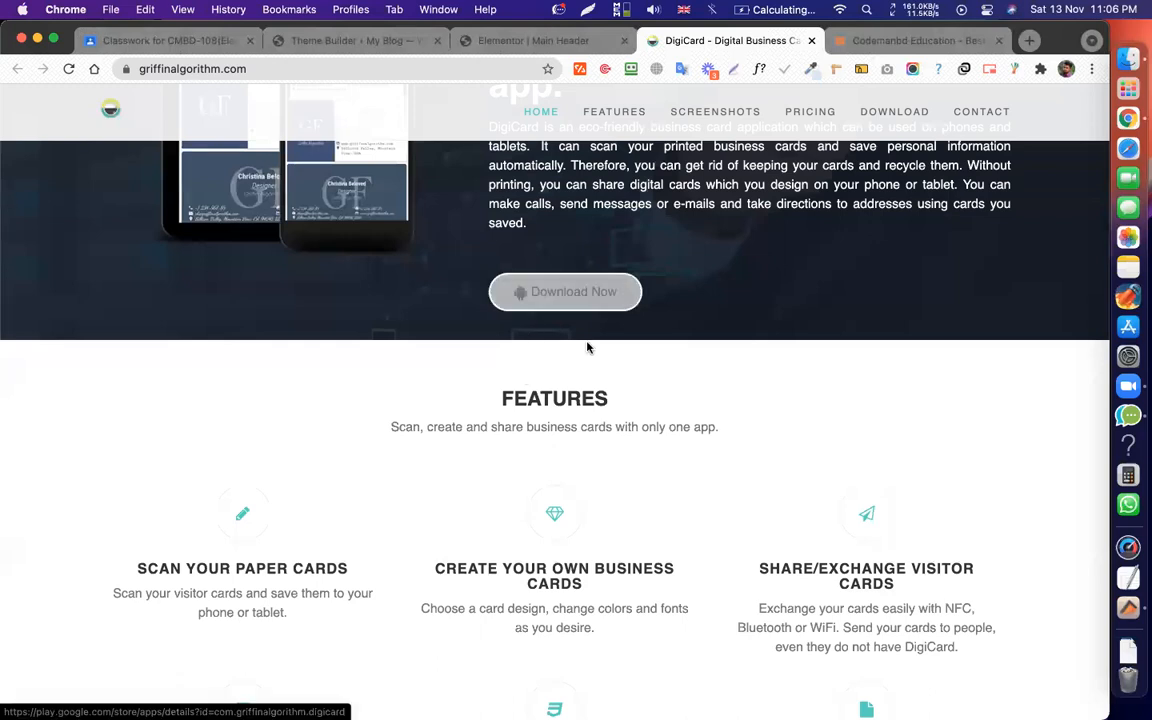
scroll(589, 347, "down", 2)
scroll(585, 355, "down", 10)
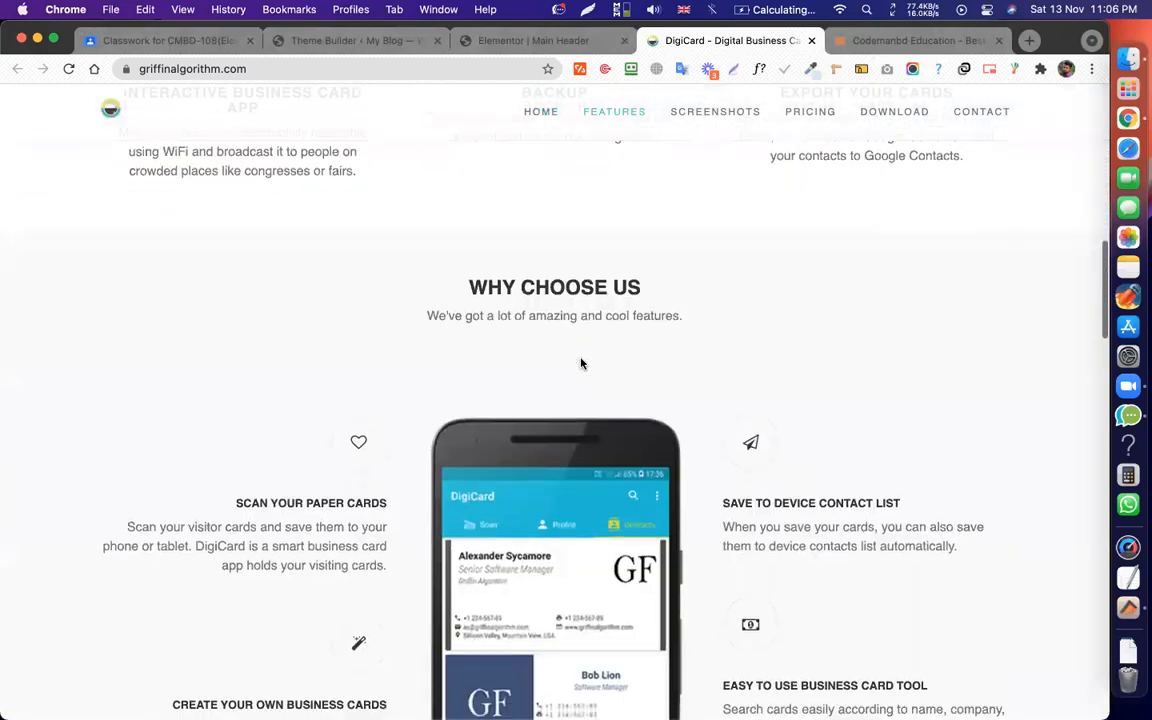
scroll(582, 362, "down", 5)
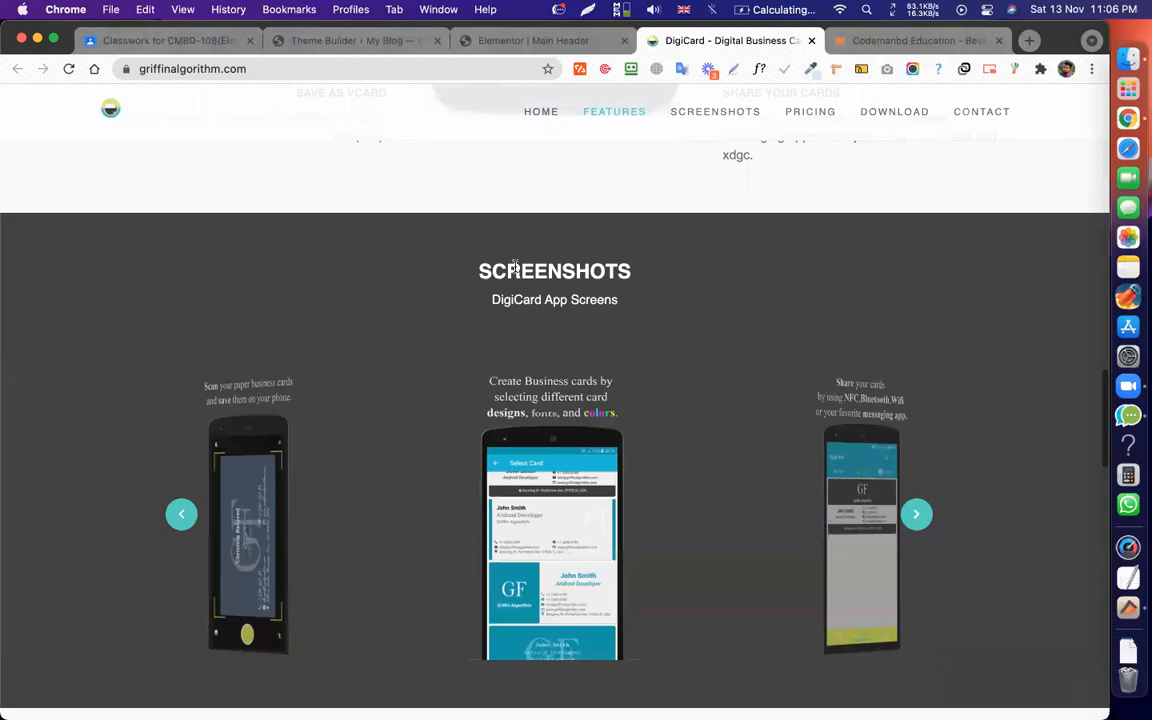
left_click_drag(478, 262, 622, 306)
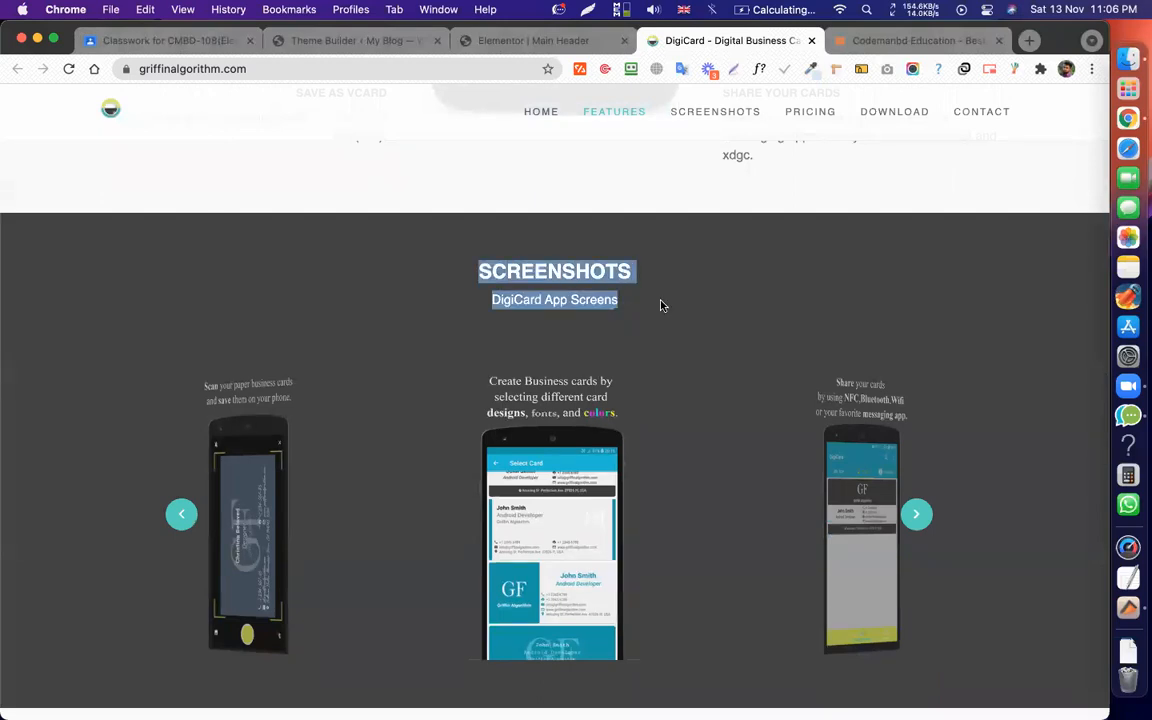
left_click(631, 307)
scroll(623, 306, "down", 8)
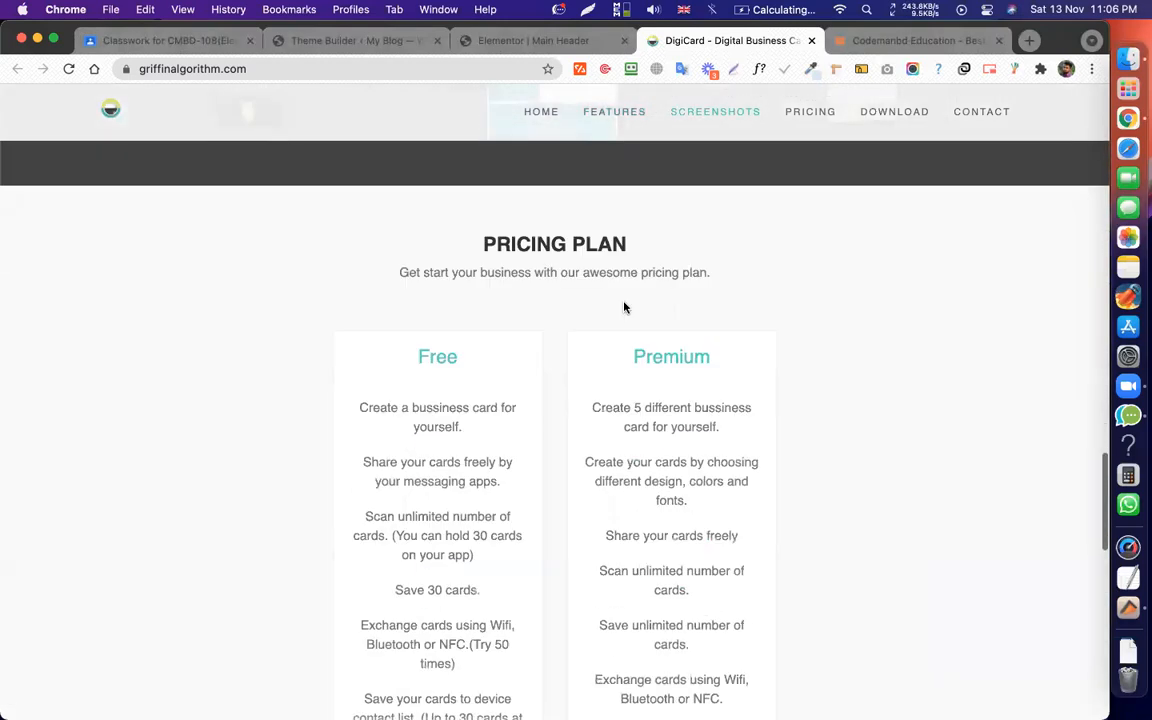
left_click_drag(478, 229, 724, 259)
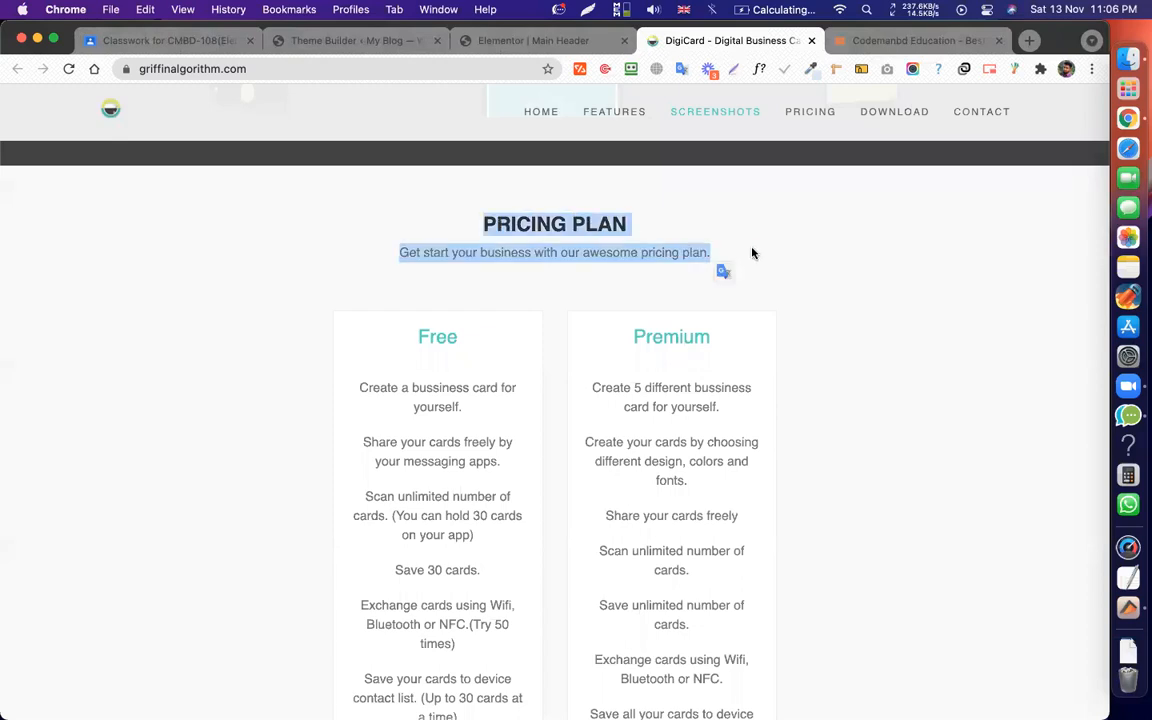
left_click(758, 253)
Scroll back to the hero and briefly highlight its heading text.
scroll(762, 253, "down", 10)
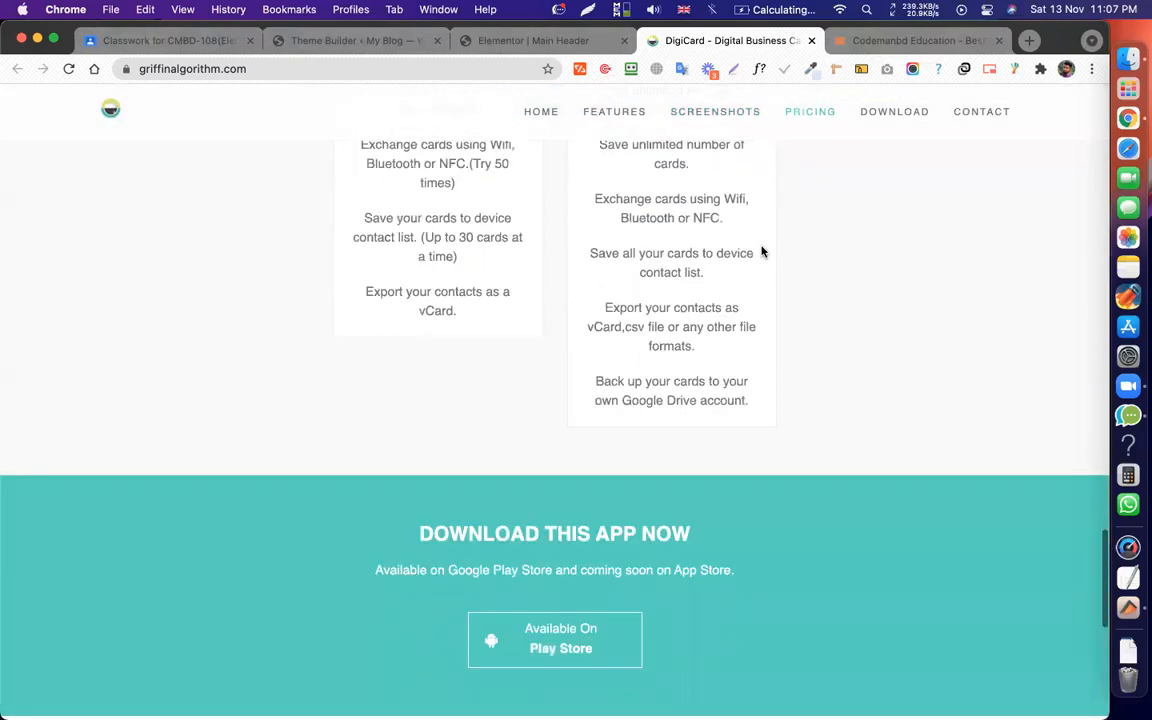
scroll(762, 253, "up", 15)
scroll(762, 253, "up", 5)
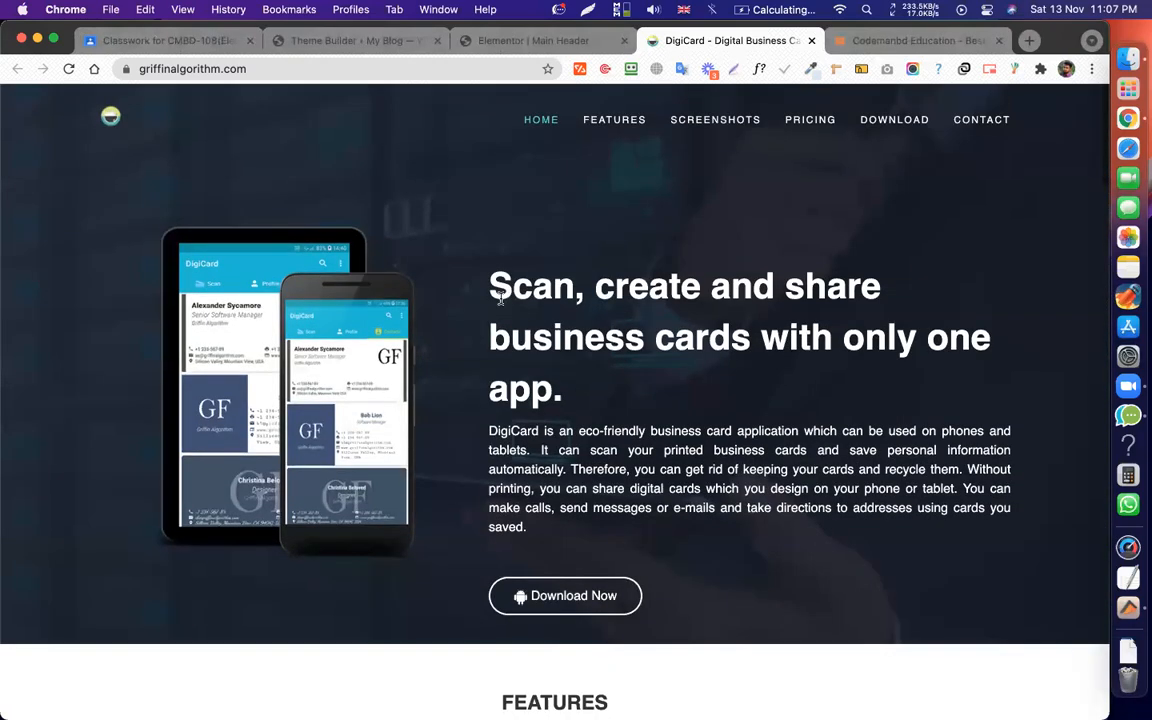
left_click_drag(490, 287, 586, 420)
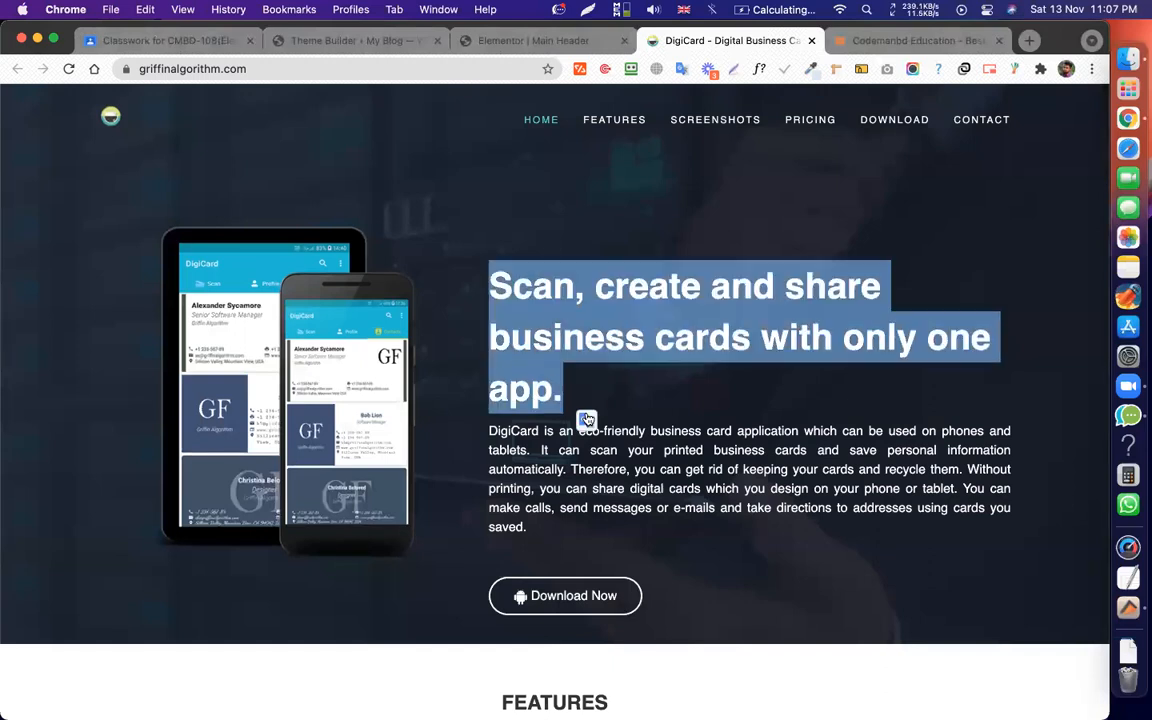
left_click(643, 376)
scroll(596, 378, "down", 2)
scroll(596, 370, "up", 2)
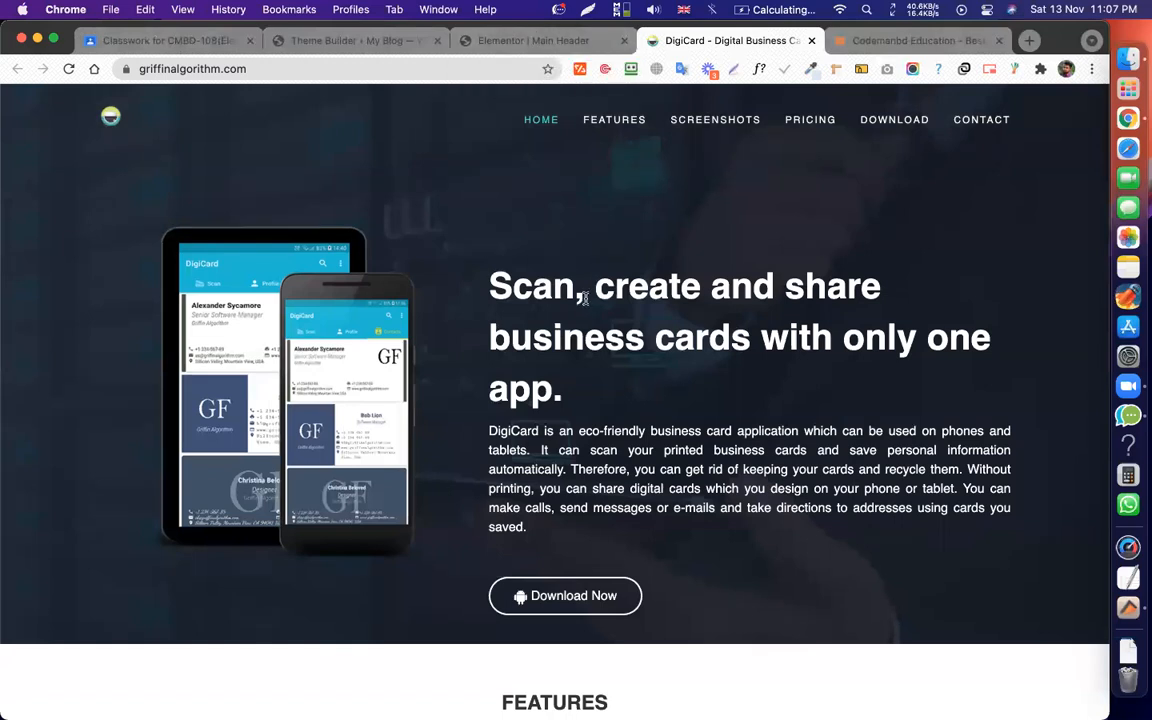
scroll(586, 301, "down", 2)
scroll(540, 290, "up", 2)
Jump through FEATURES, PRICING and CONTACT to Get In Touch, then return to Classroom.
left_click(616, 123)
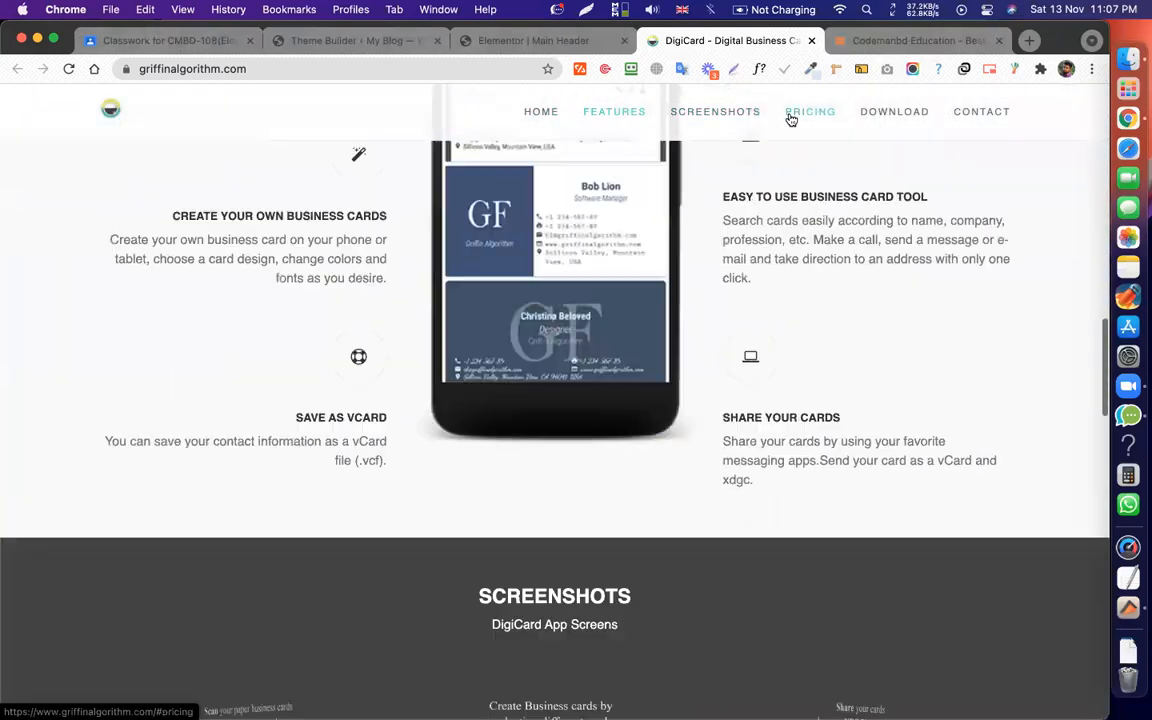
left_click(790, 119)
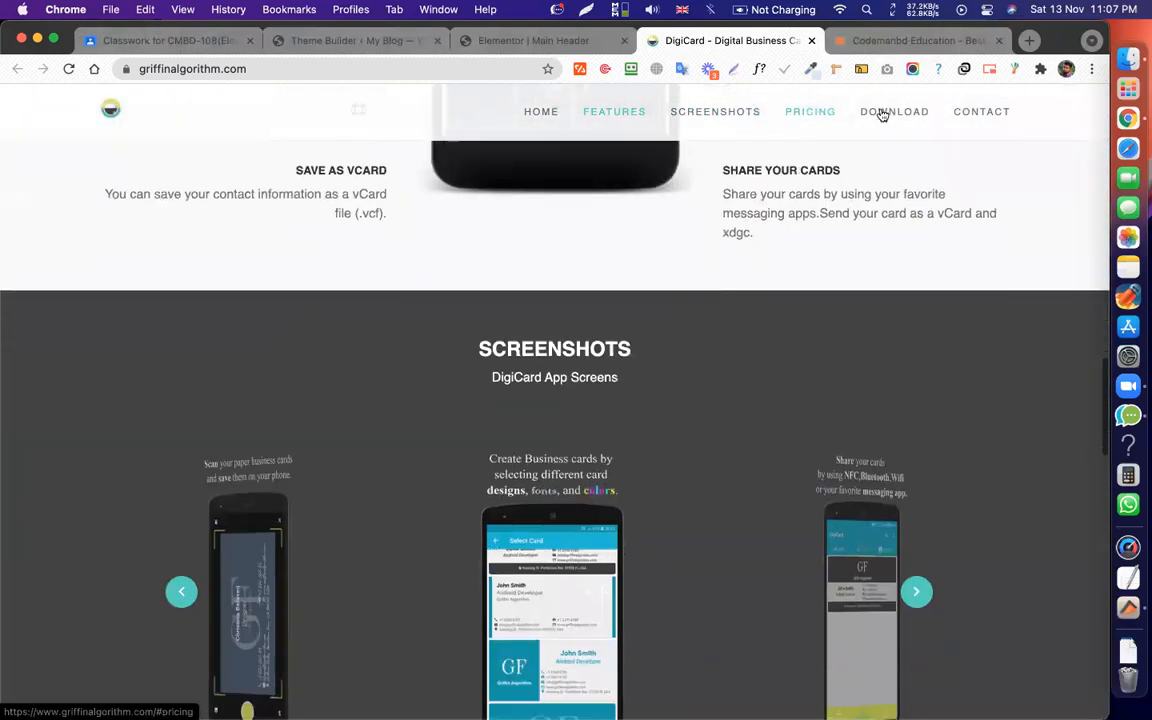
left_click(983, 116)
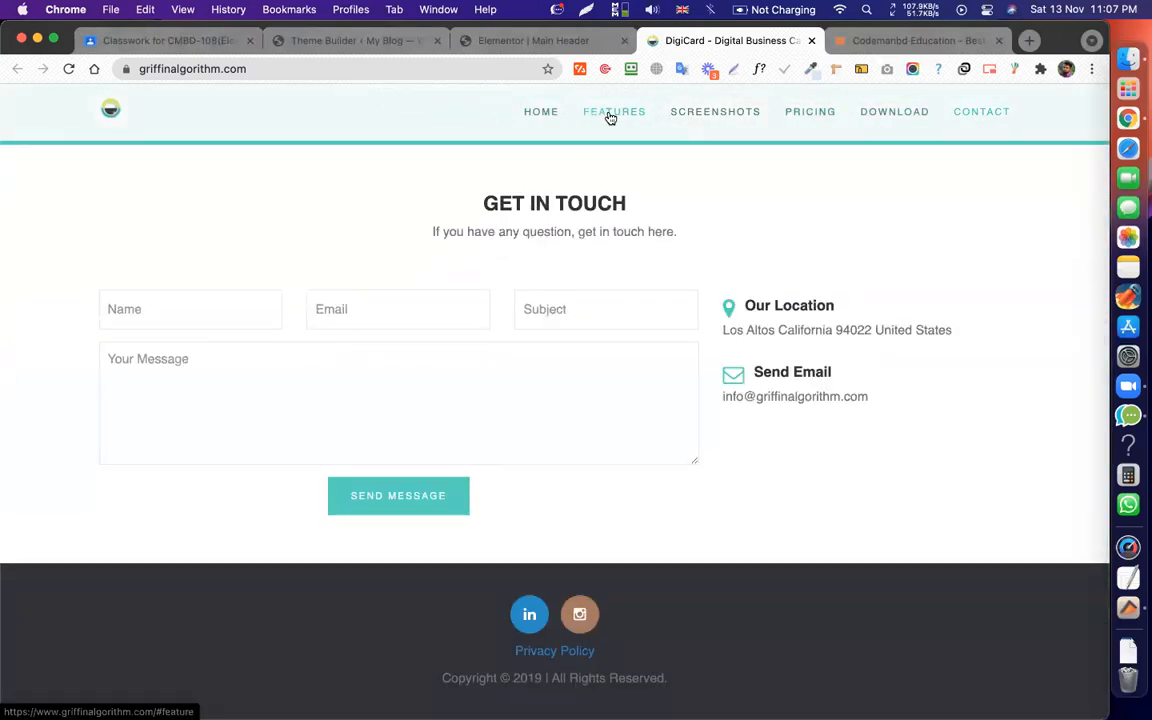
scroll(745, 178, "up", 20)
scroll(816, 251, "down", 20)
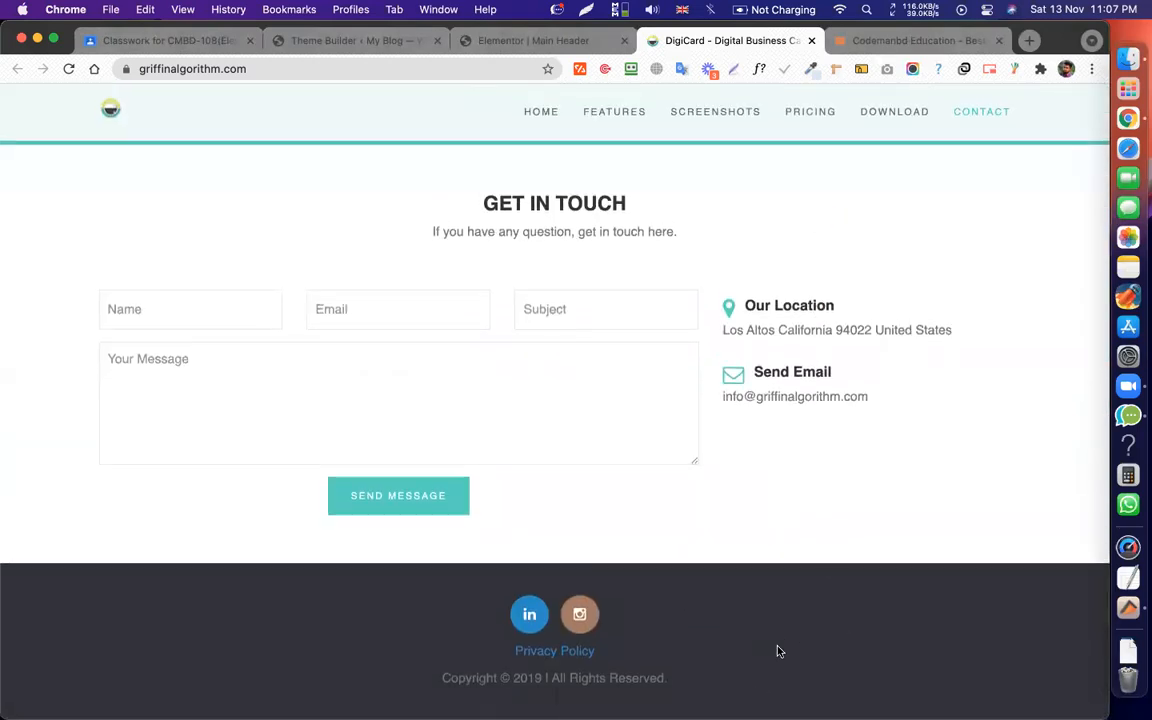
scroll(782, 658, "up", 20)
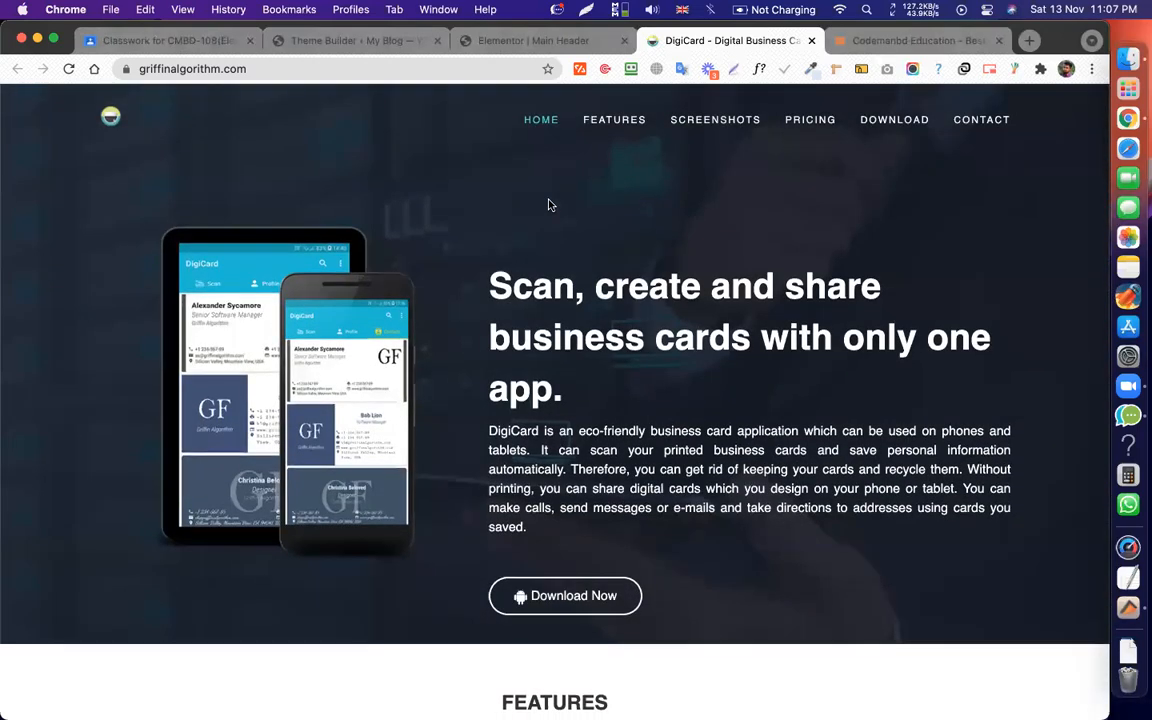
scroll(548, 205, "down", 4)
scroll(655, 160, "up", 3)
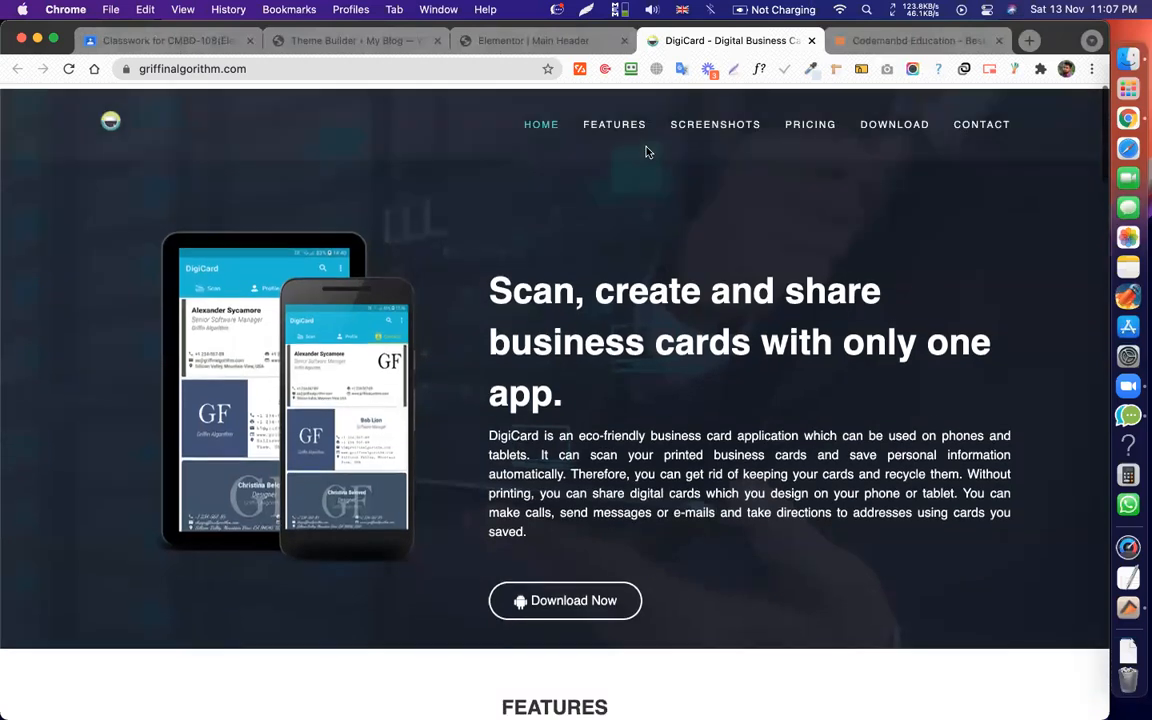
scroll(740, 119, "down", 2)
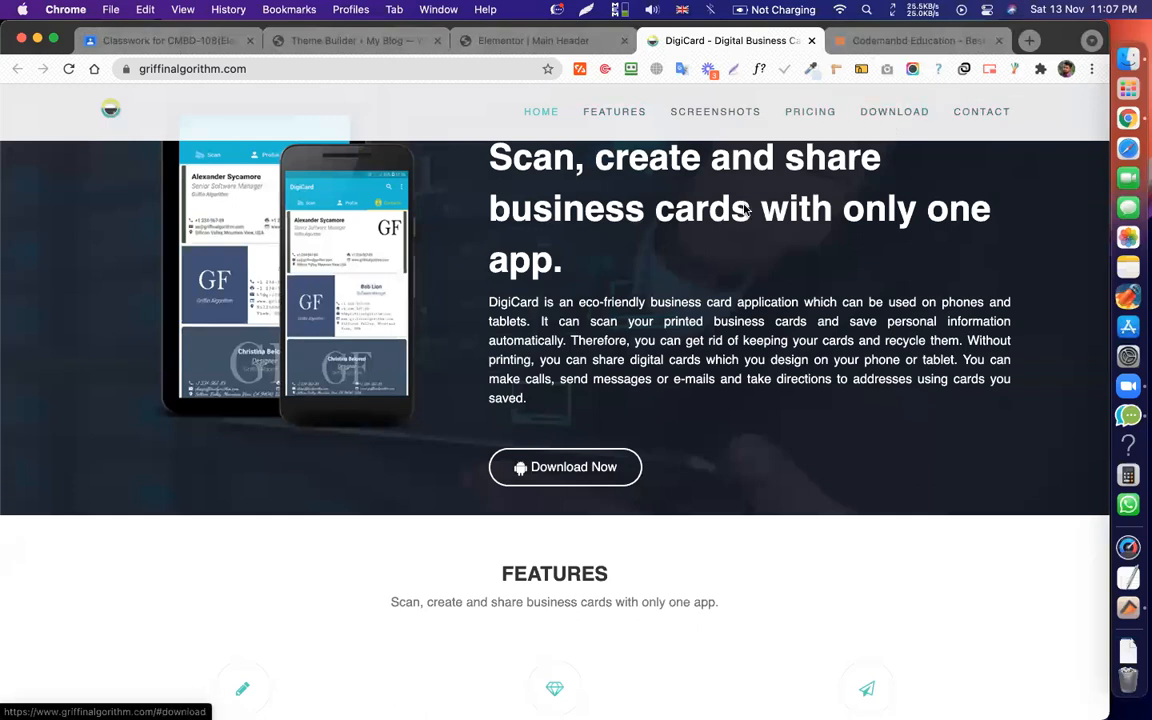
scroll(780, 240, "up", 4)
scroll(665, 293, "down", 15)
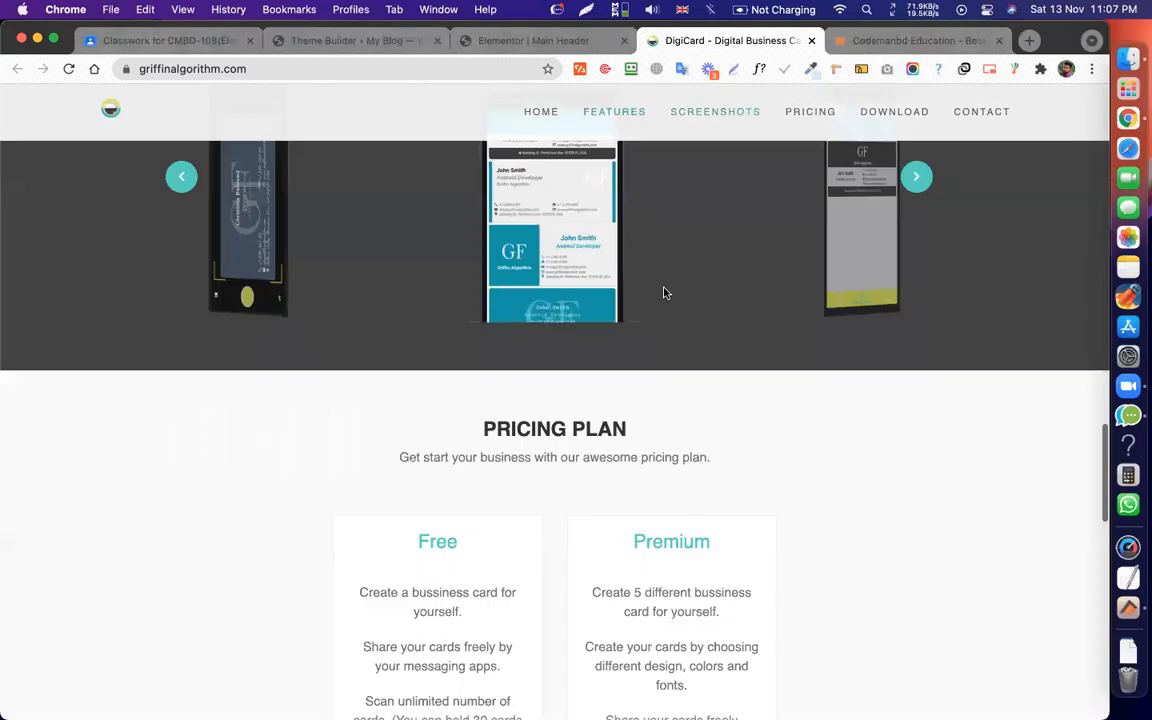
scroll(665, 293, "down", 10)
left_click(264, 70)
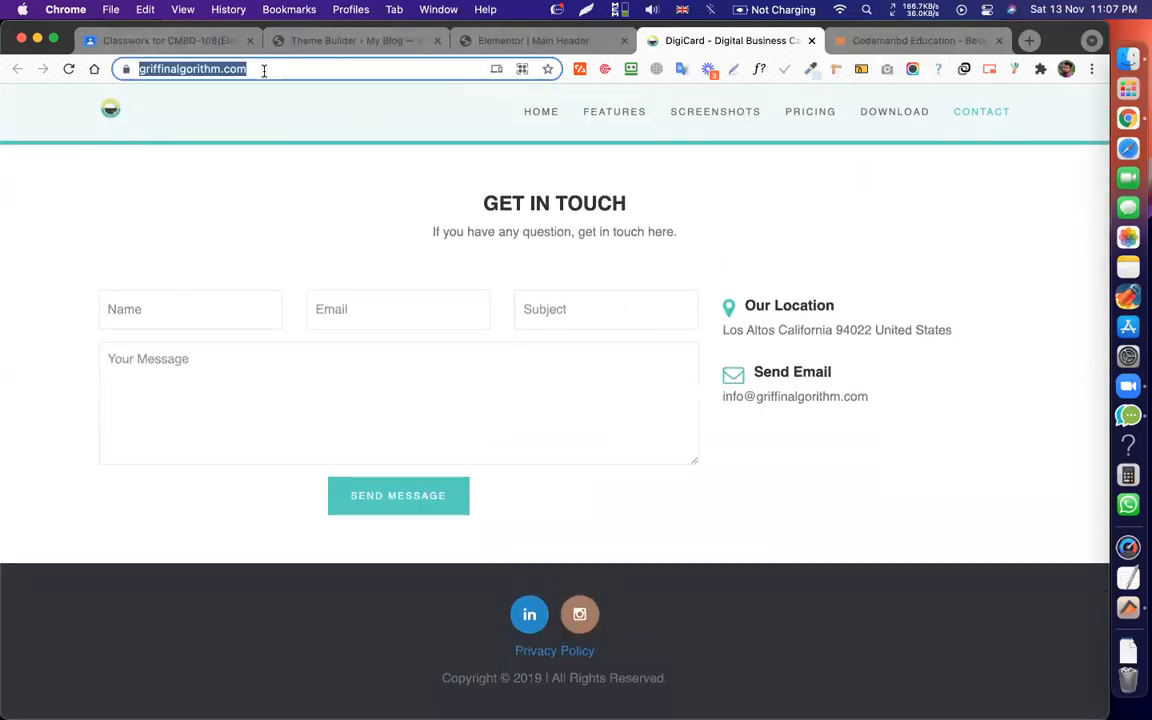
left_click(162, 39)
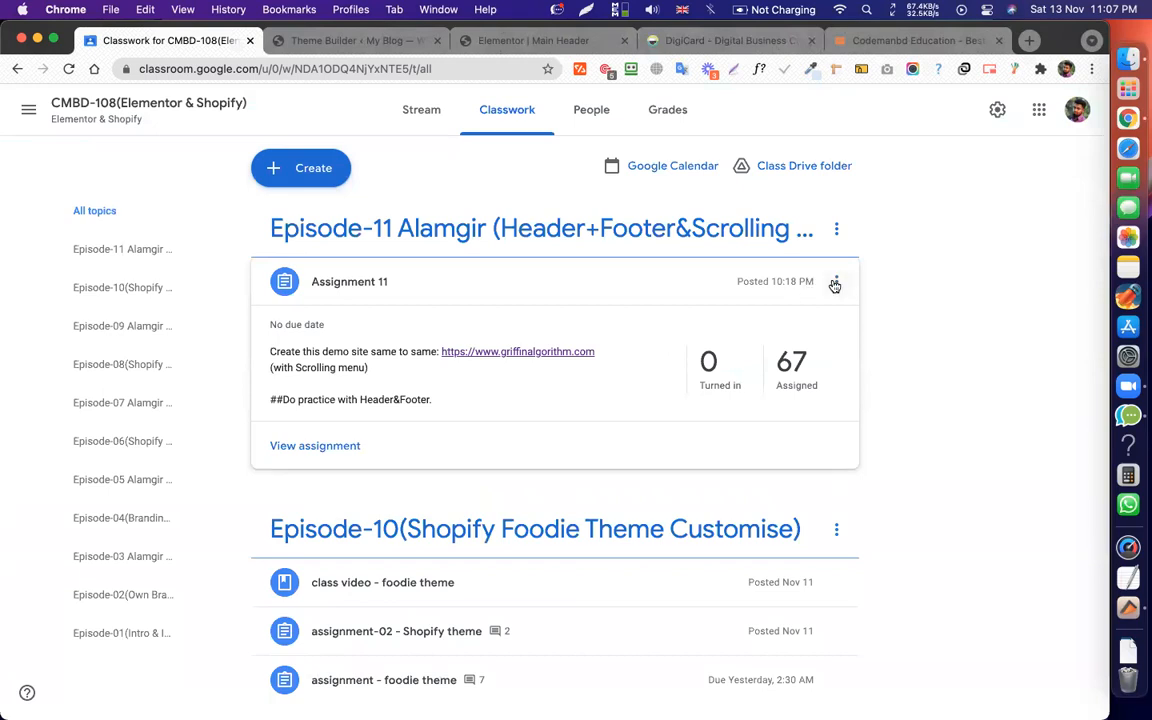
Open Assignment 11 for editing and remove the ## marks before the last instruction line.
left_click(834, 281)
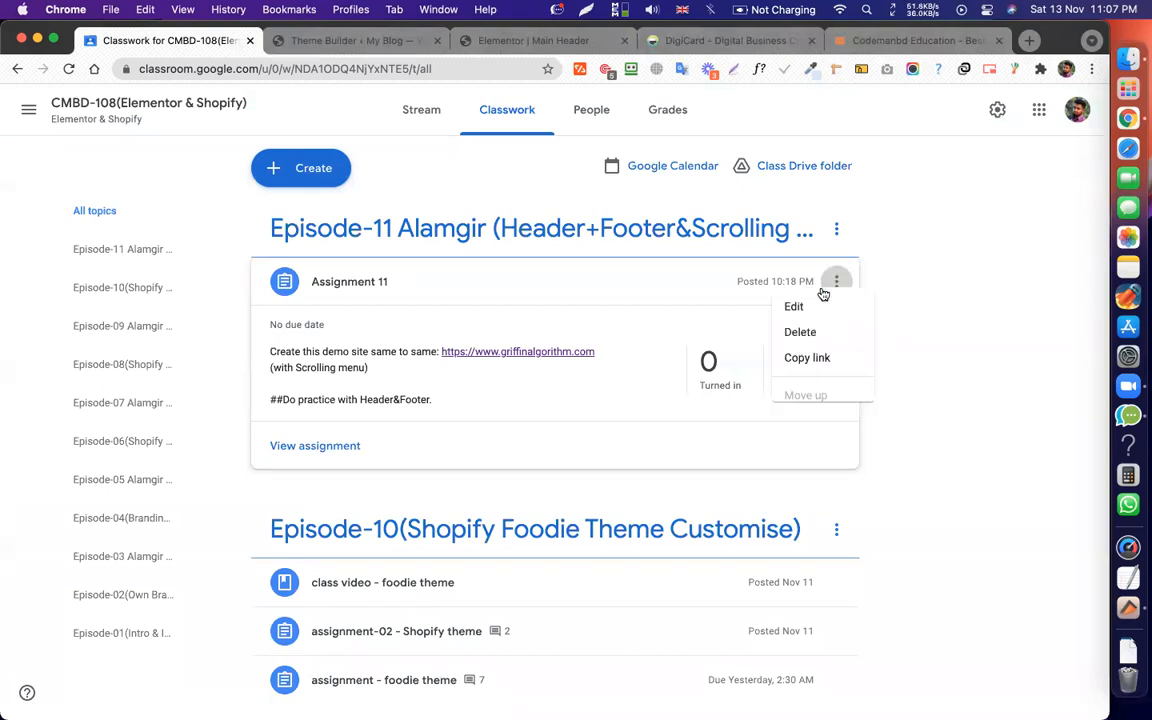
left_click(775, 318)
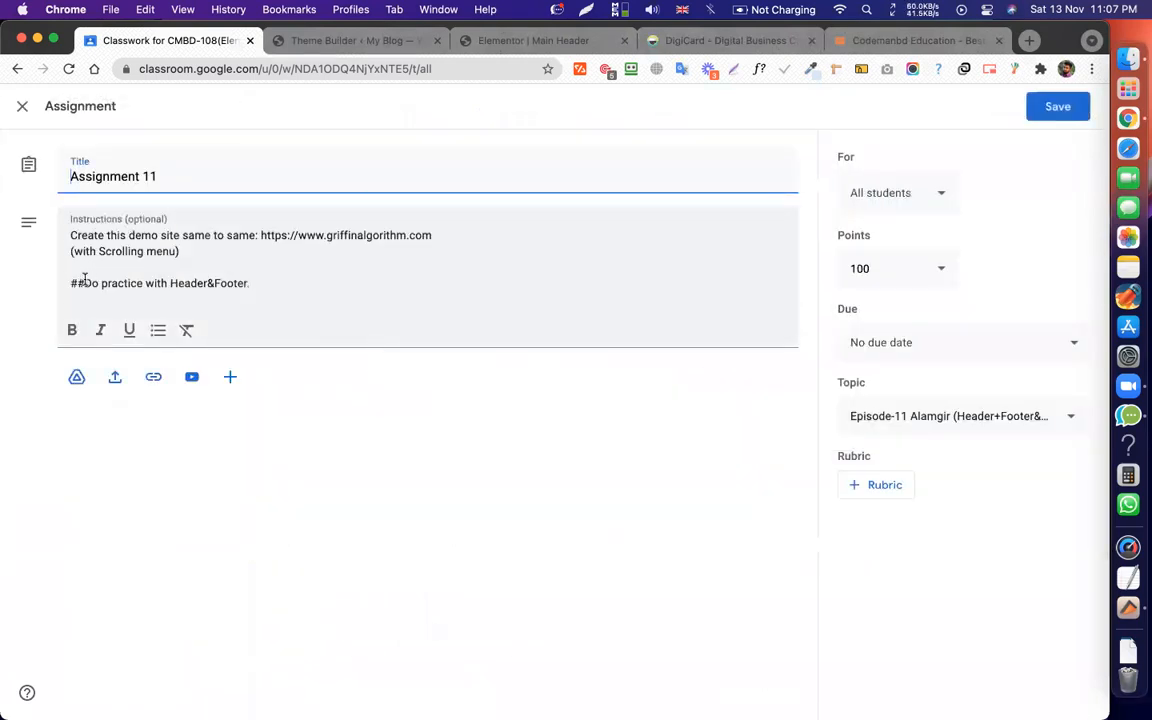
left_click_drag(84, 283, 58, 285)
key("BackSpace")
key("BackSpace")
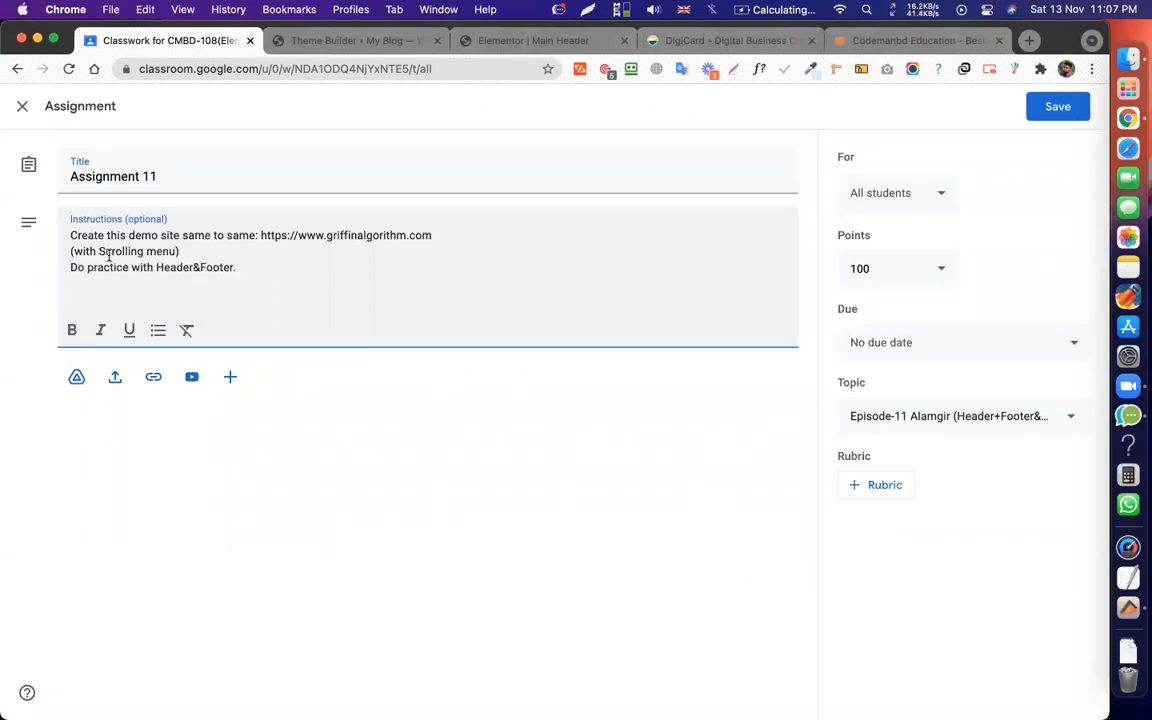
key("Return")
Delete 'practice' and 'with Scrolling menu', leaving the instructions as 'Do with Header&Footer.' and '()'.
double_click(113, 282)
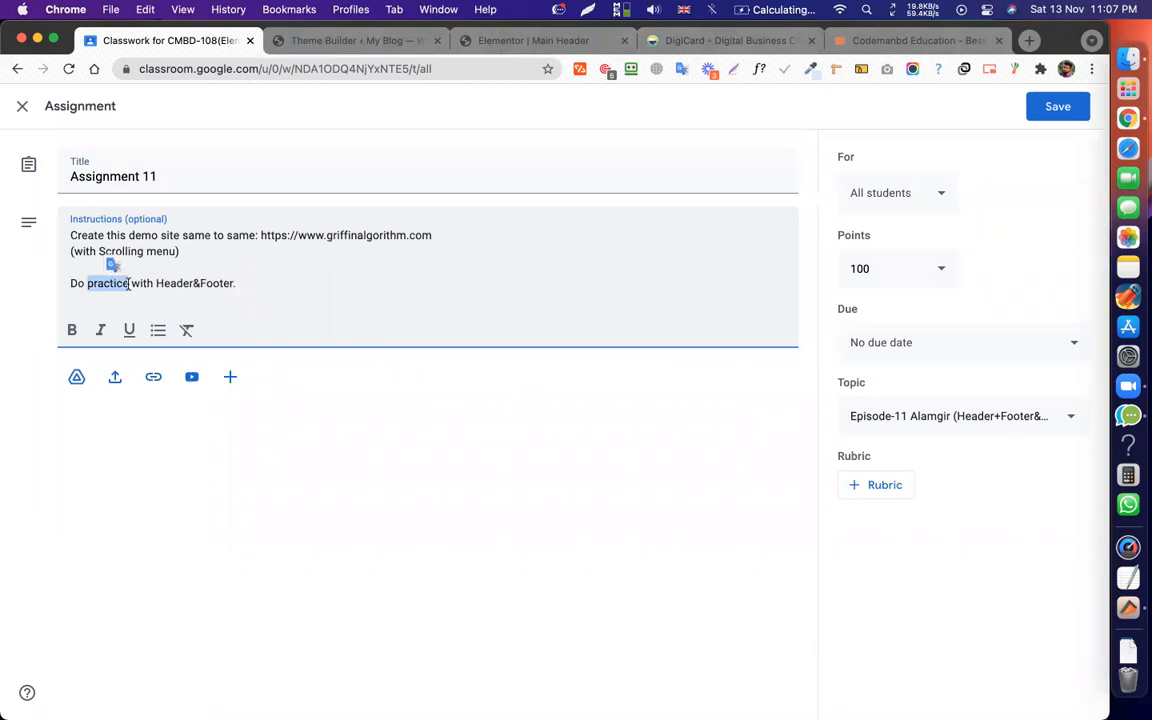
key("BackSpace")
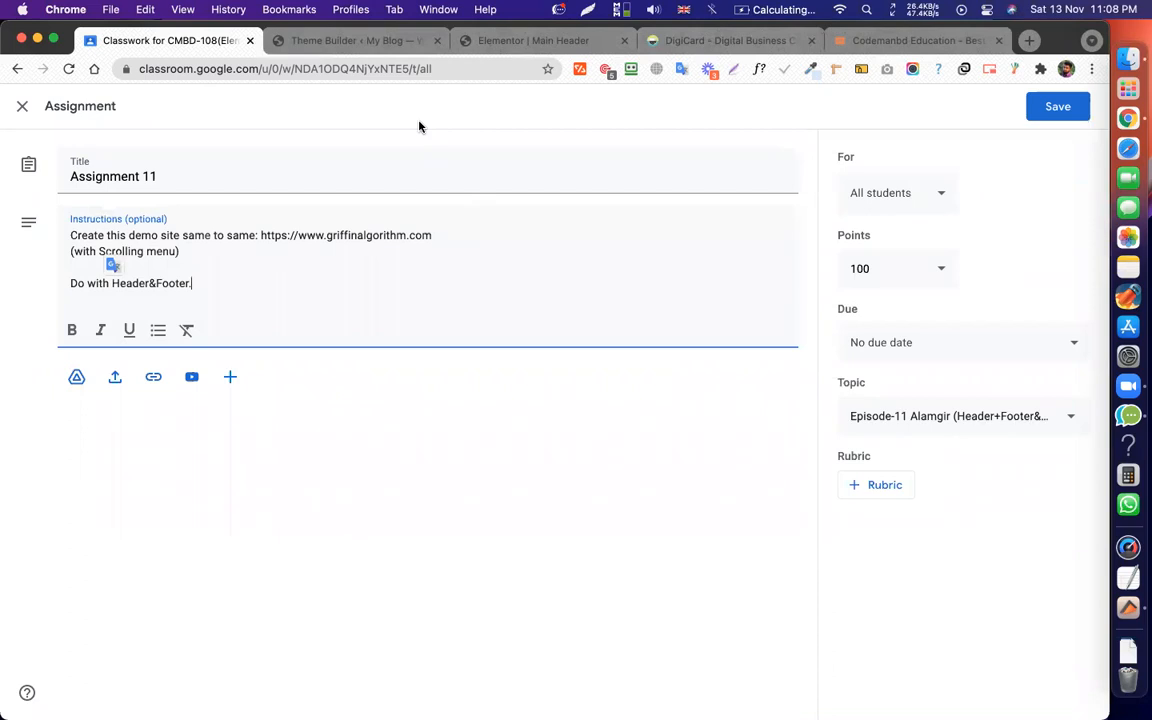
left_click(117, 265)
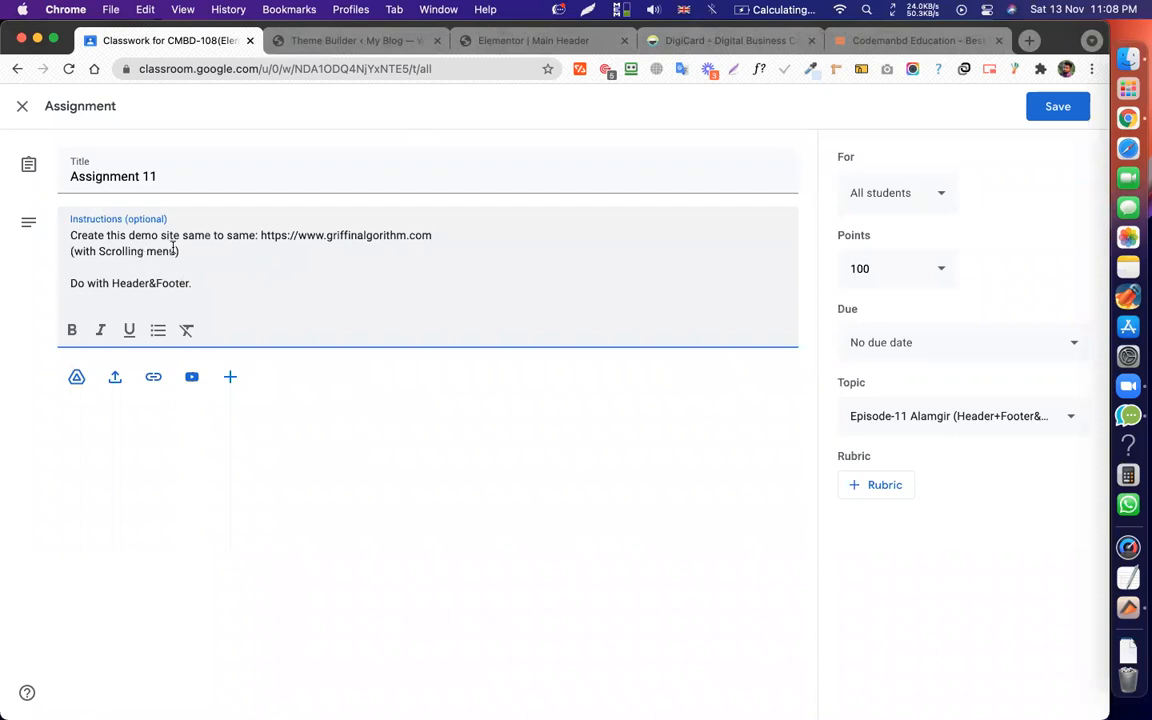
left_click_drag(174, 251, 78, 249)
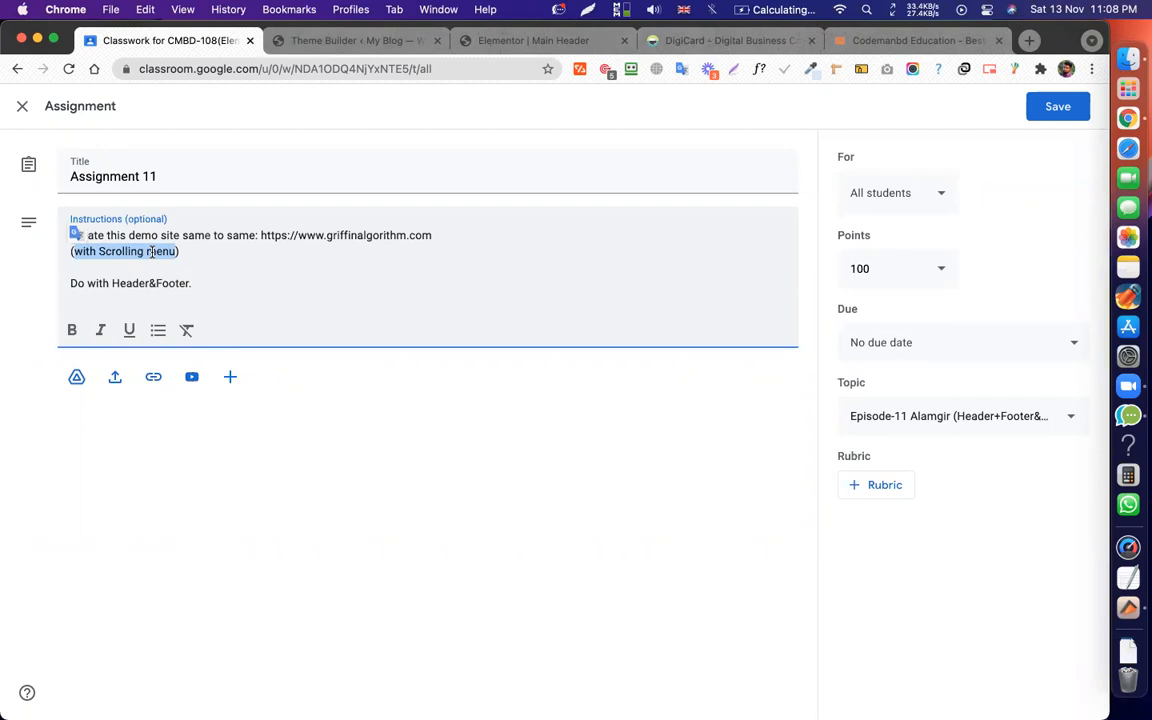
key("BackSpace")
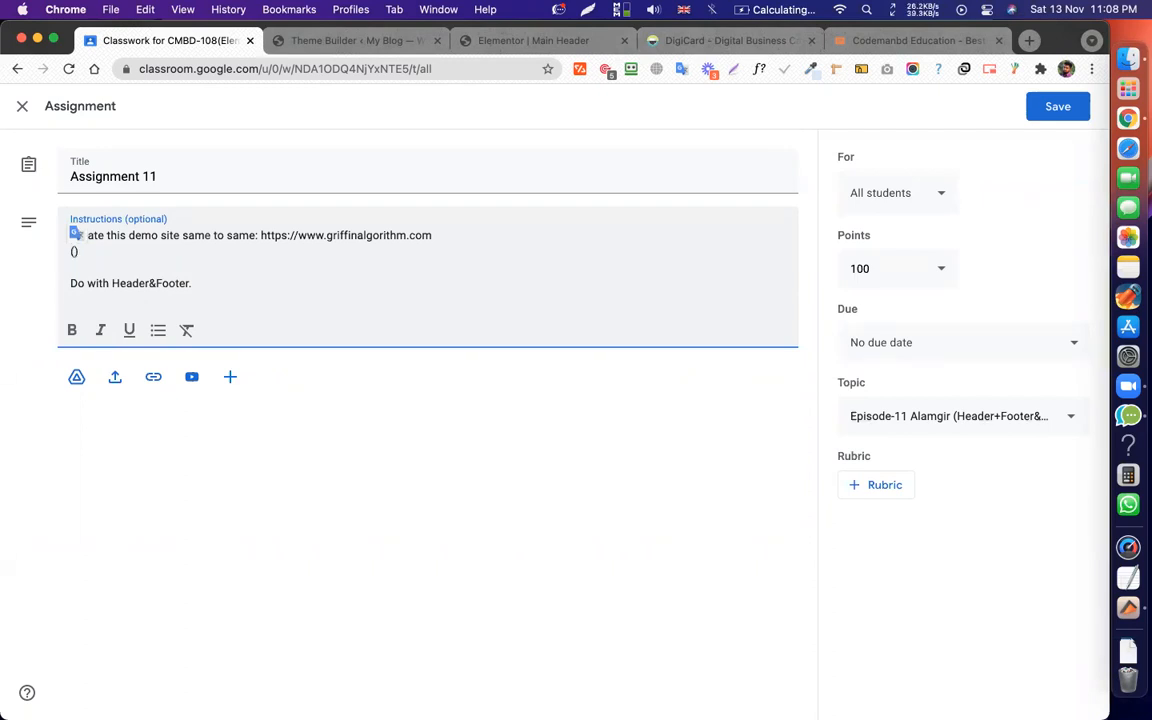
left_click(488, 40)
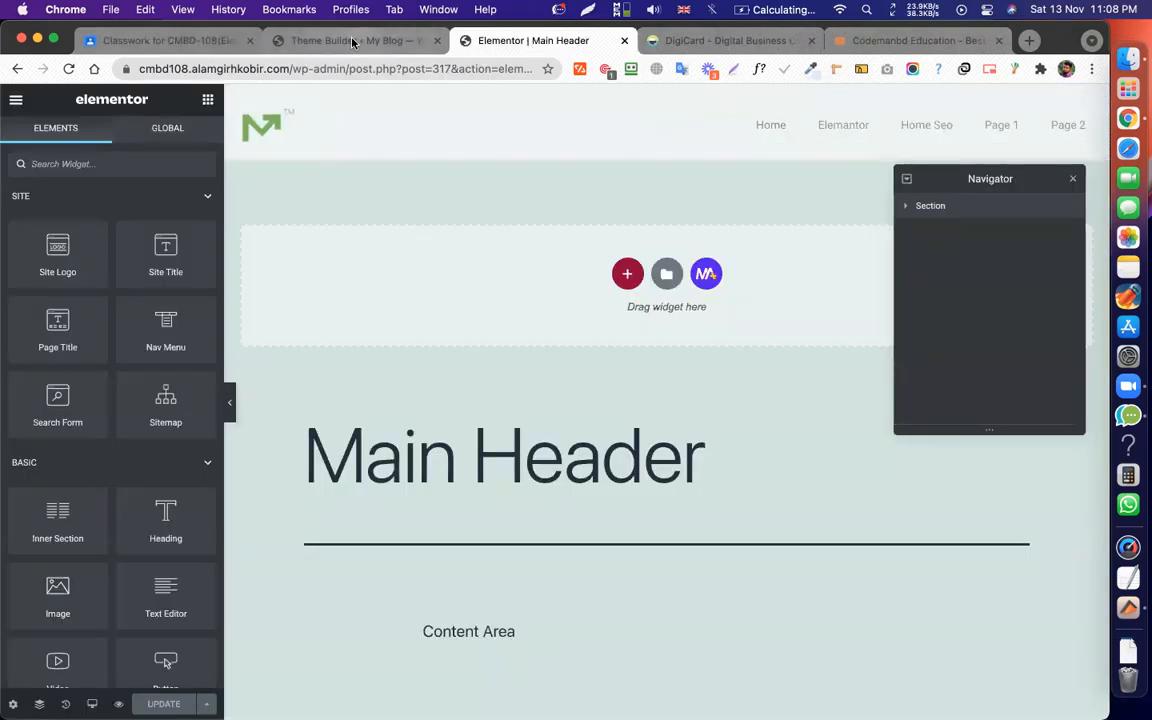
Visit the live My Blog site from the Theme Builder tab, then return to DigiCard.
left_click(316, 32)
mouse_move(62, 97)
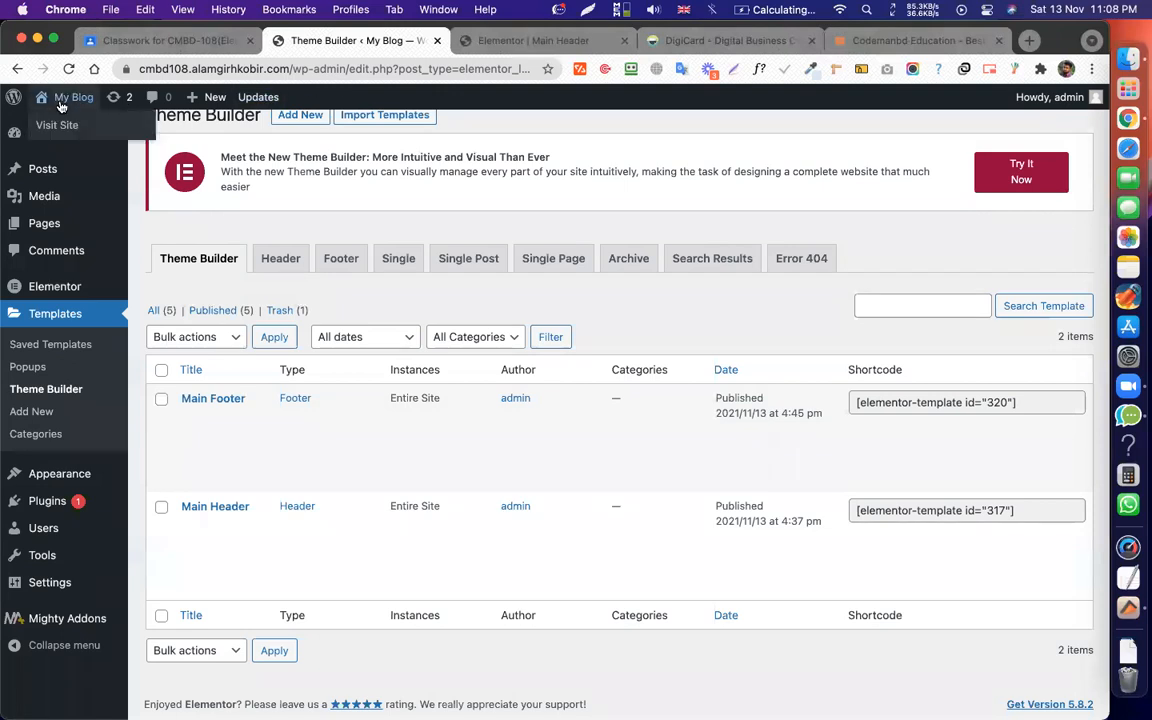
left_click(58, 124)
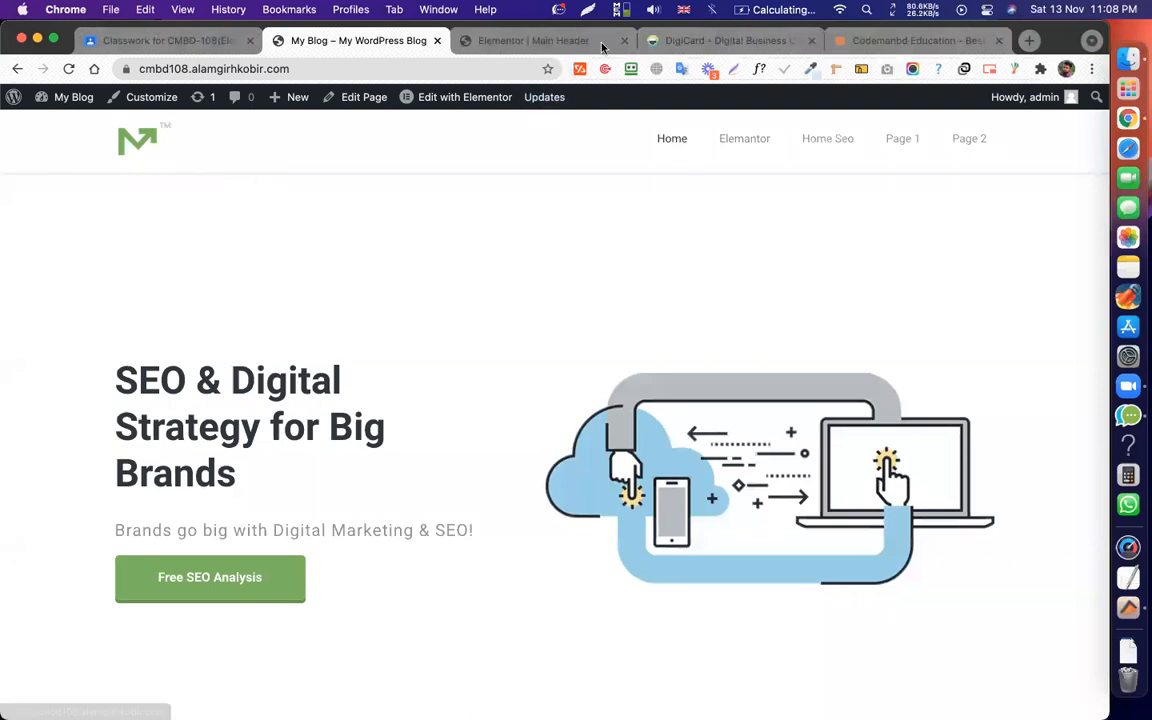
left_click(665, 41)
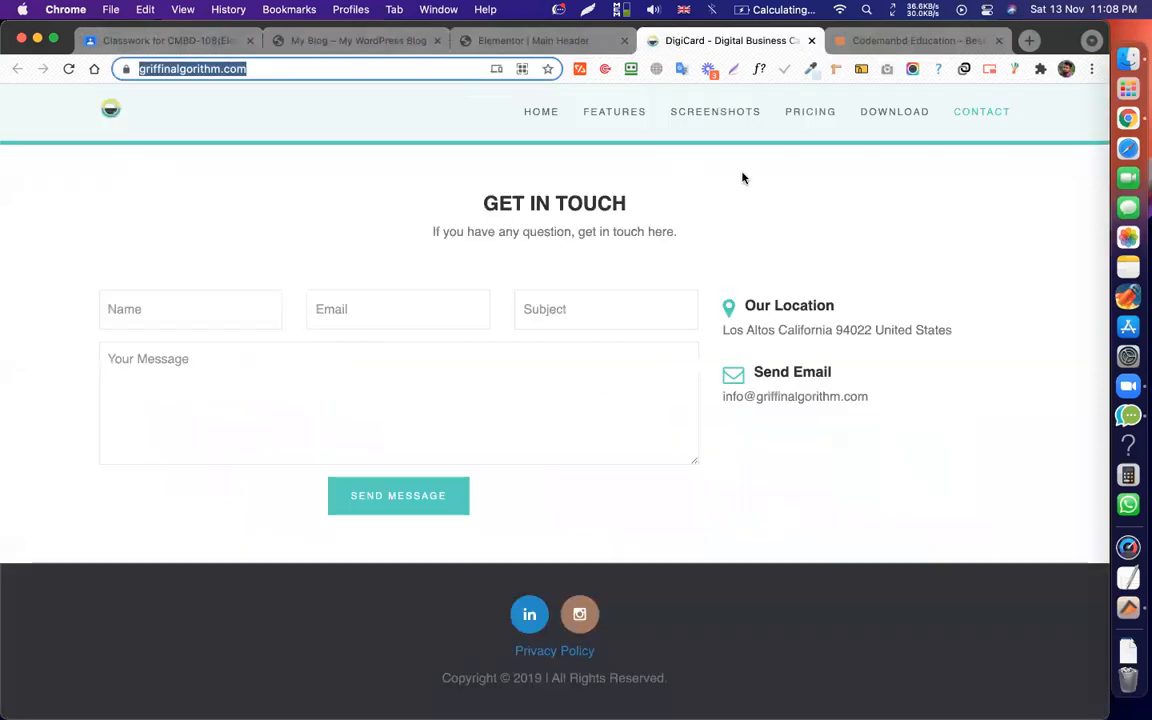
Copy the HOME and FEATURES menu labels from DigiCard into the instructions' parentheses.
right_click(541, 108)
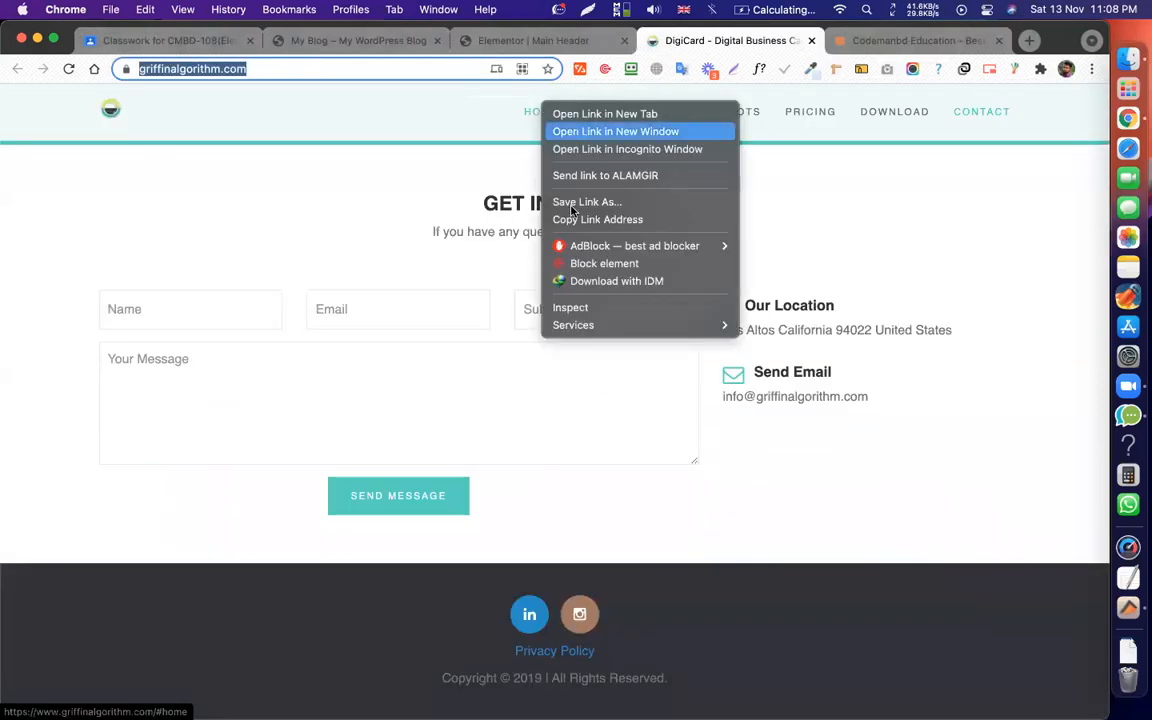
left_click(489, 165)
right_click(541, 112)
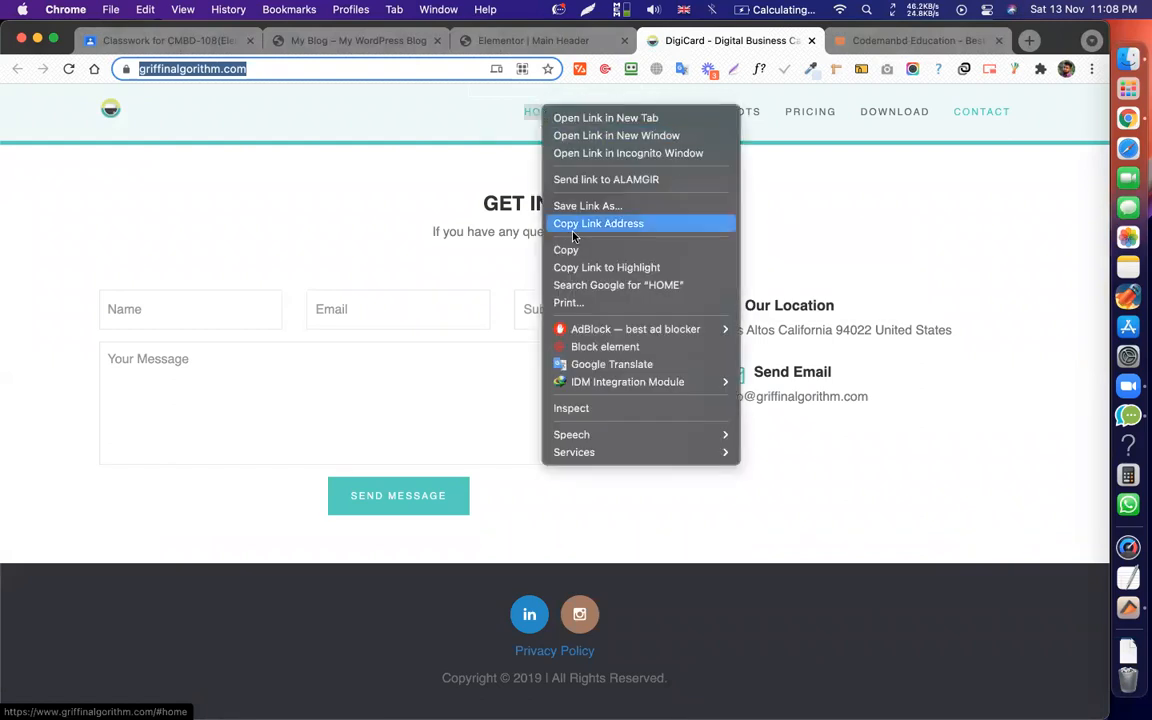
left_click(566, 249)
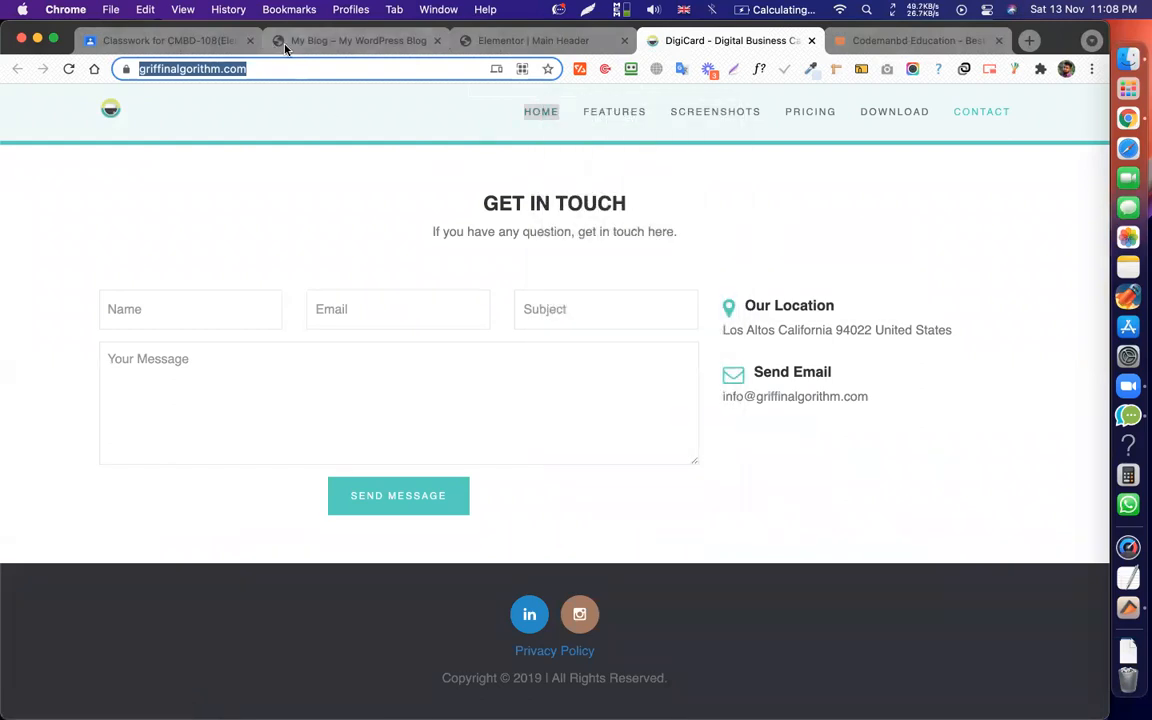
left_click(281, 44)
left_click(170, 41)
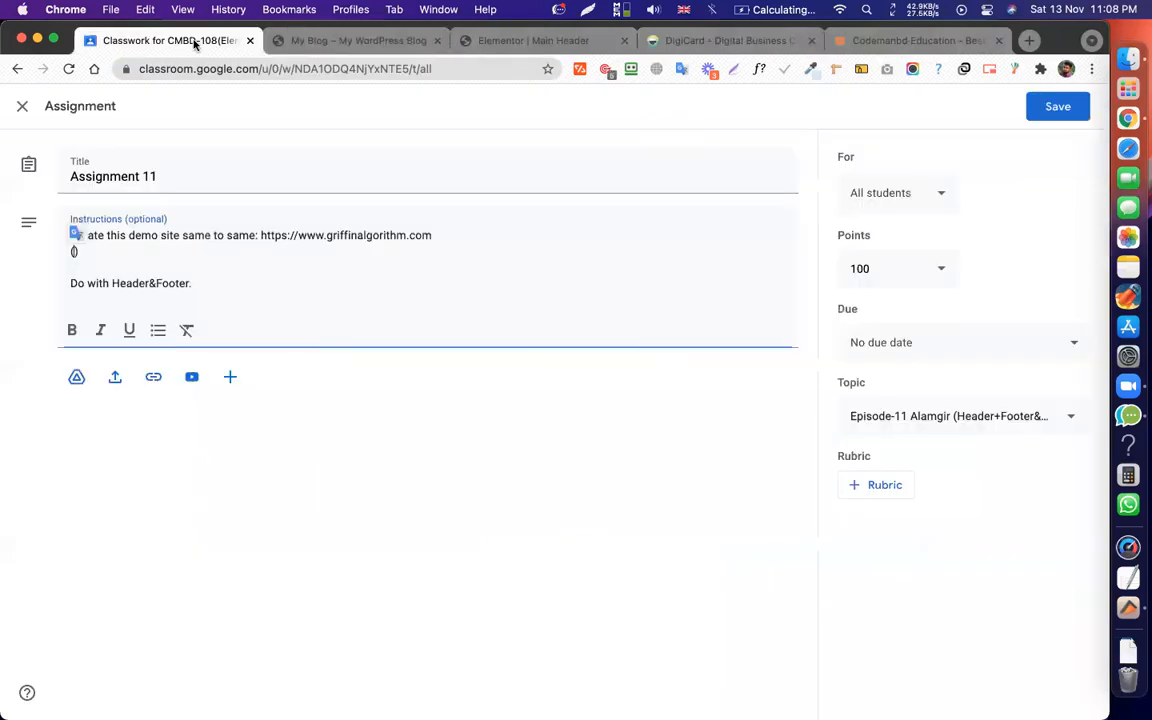
key("super+v")
type(")")
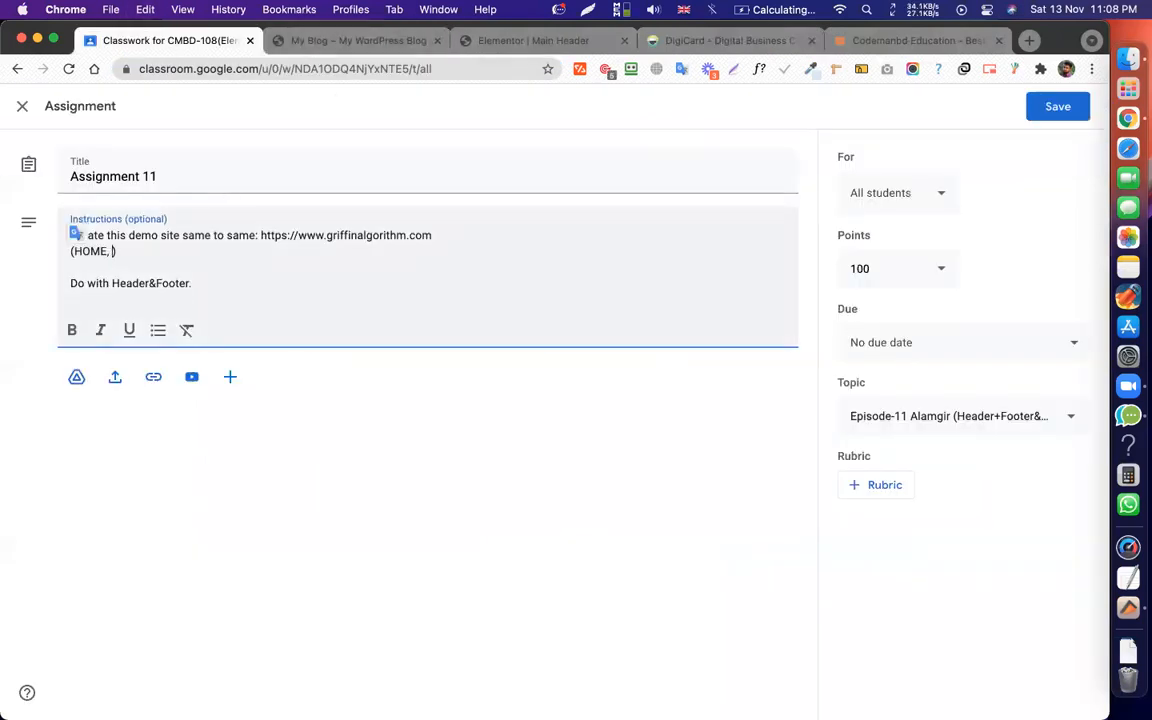
left_click(655, 41)
right_click(615, 113)
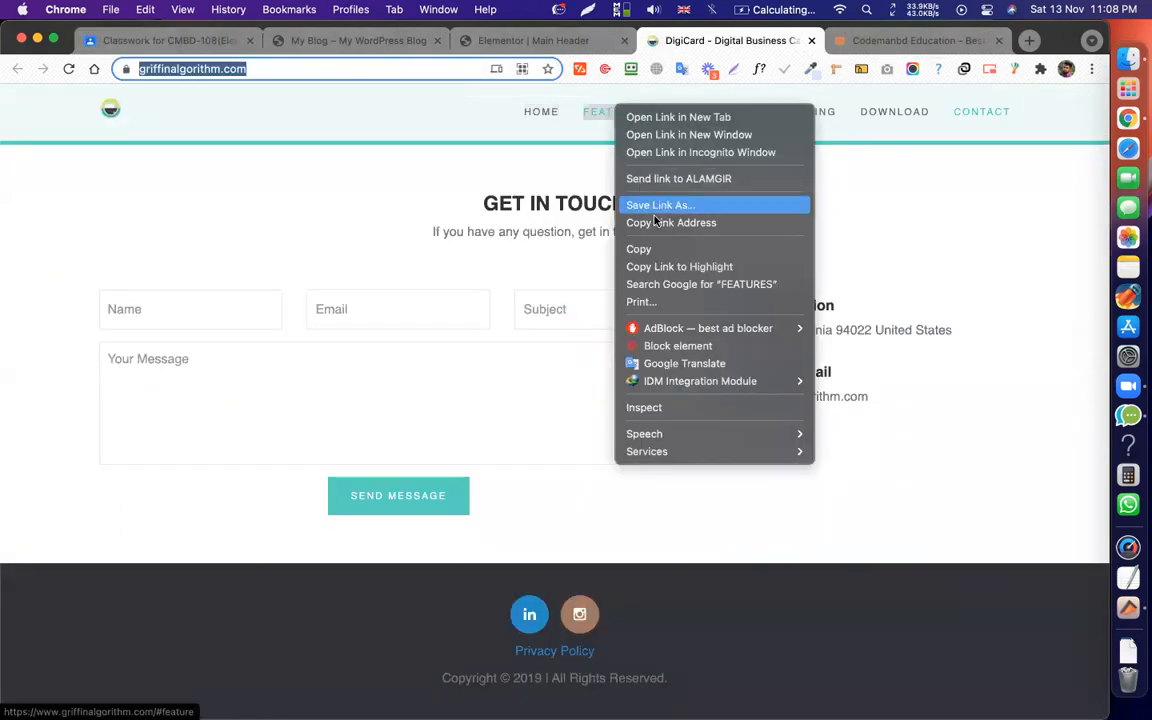
left_click(659, 248)
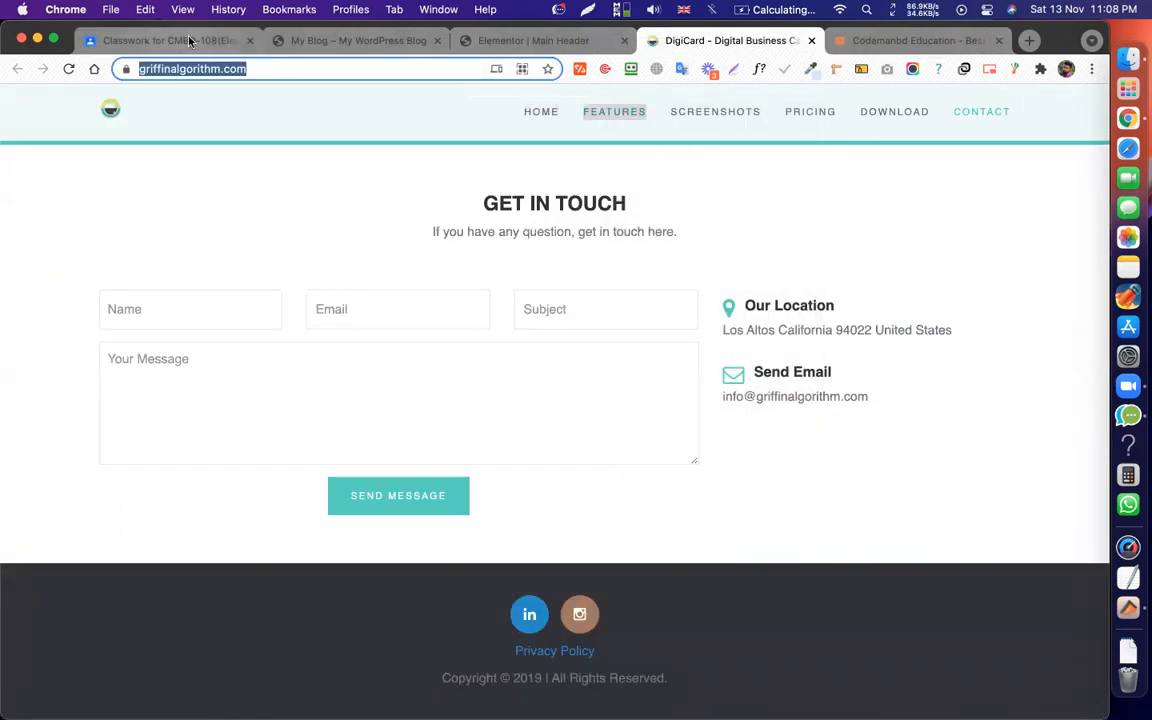
left_click(169, 32)
key("super+v")
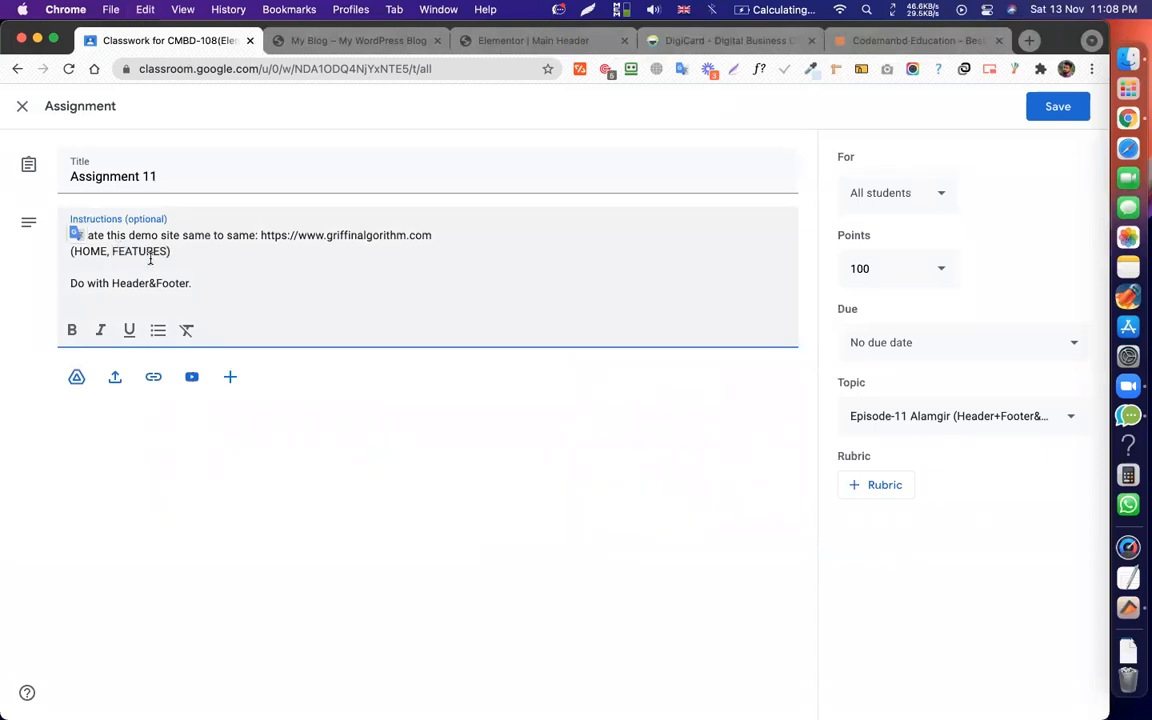
Copy SCREENSHOTS and PRICING from the DigiCard nav into the instructions list.
left_click(691, 45)
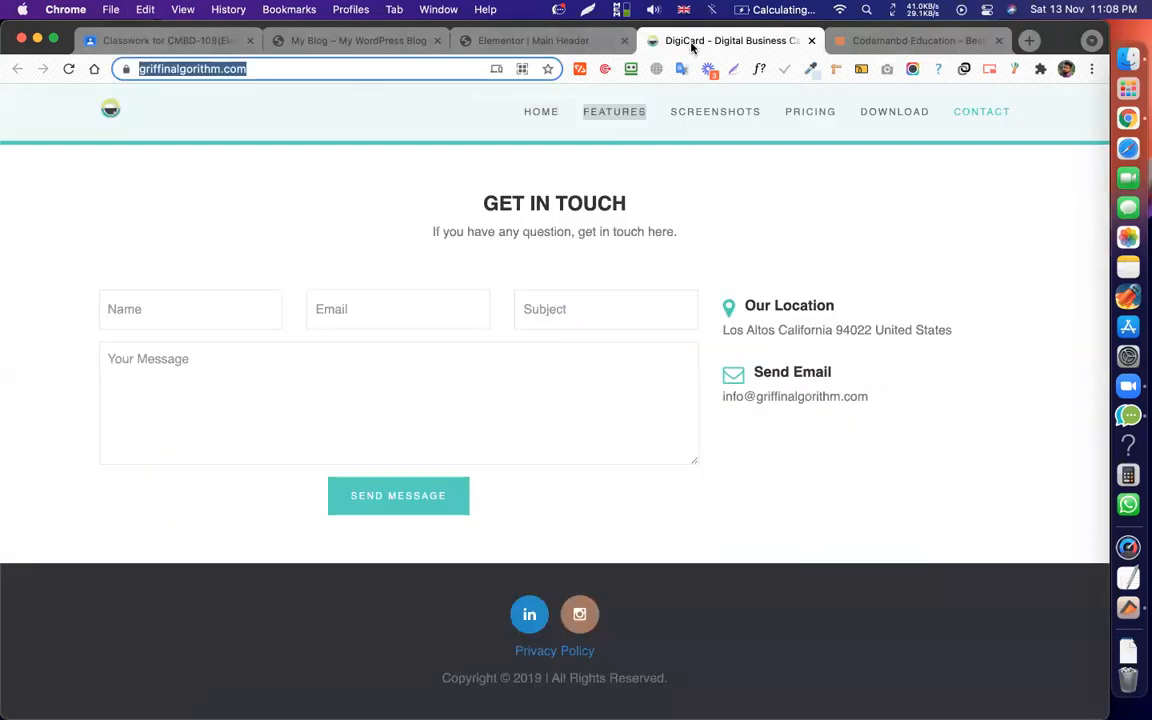
right_click(716, 121)
left_click(693, 120)
right_click(693, 120)
left_click(722, 256)
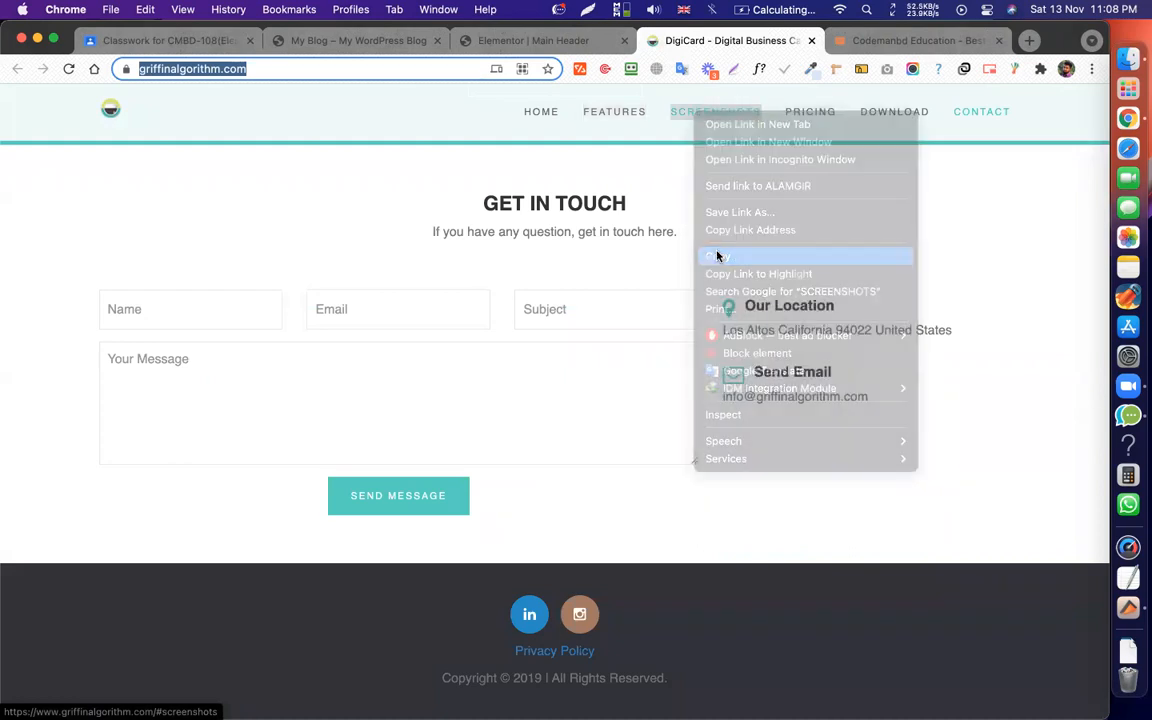
left_click(169, 40)
key("super+v")
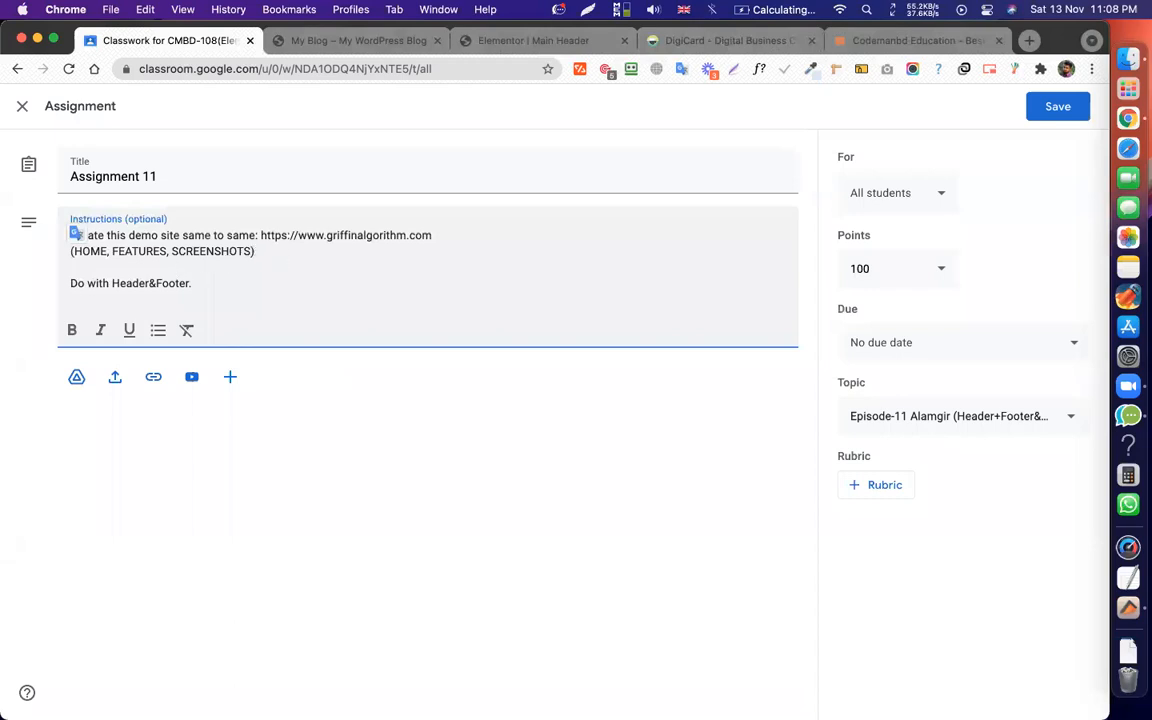
type(",")
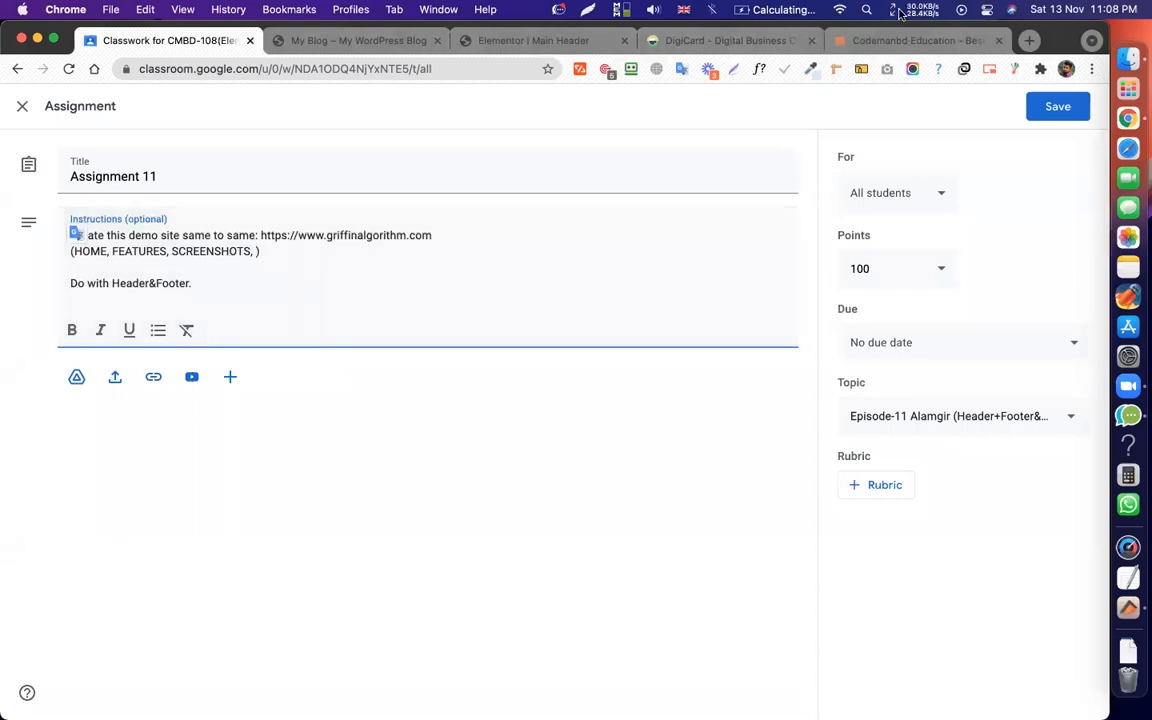
left_click(746, 40)
right_click(818, 117)
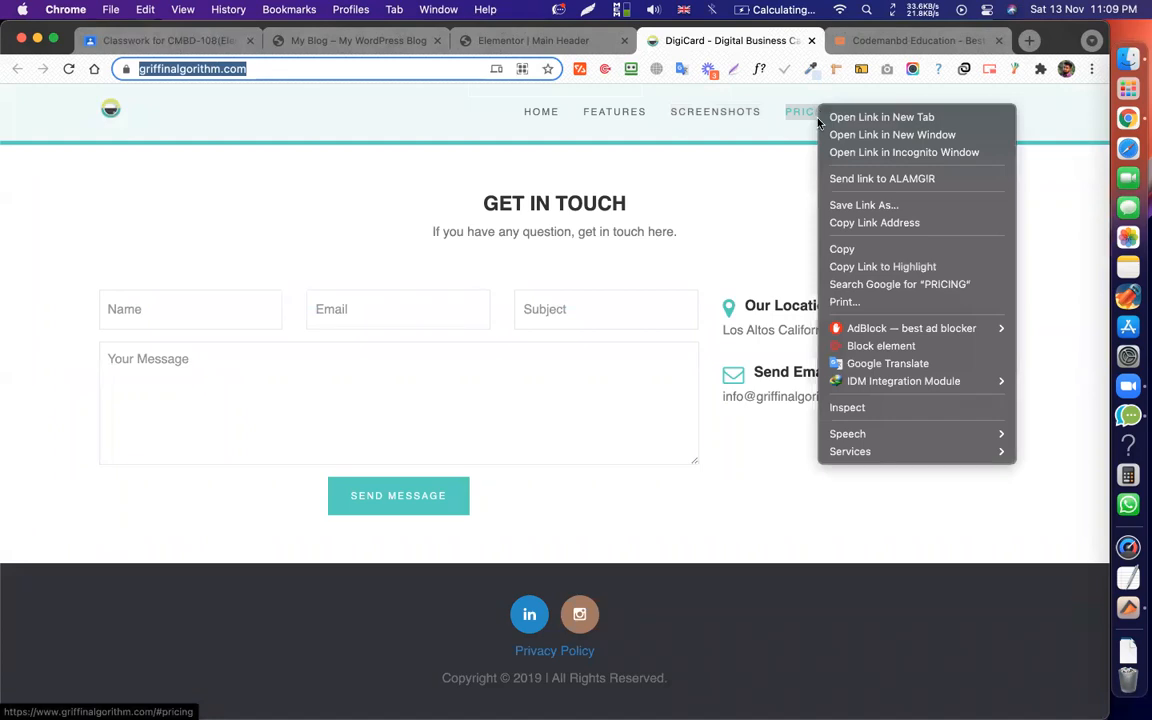
left_click(842, 249)
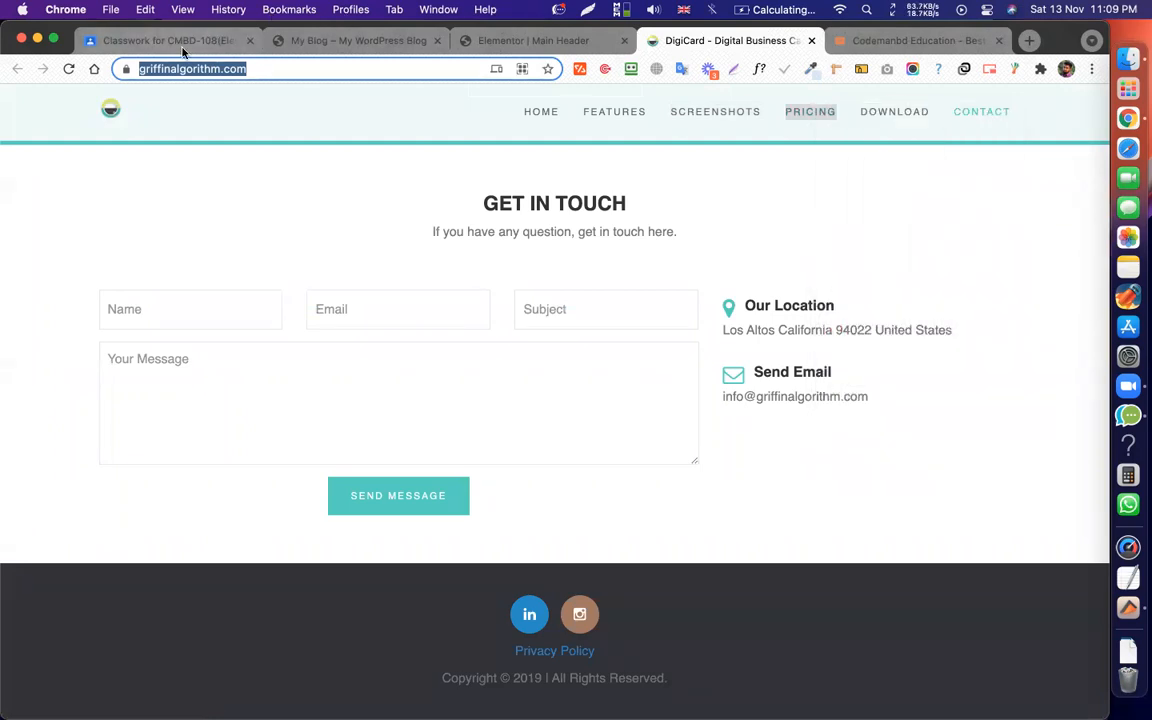
left_click(183, 44)
key("super+v")
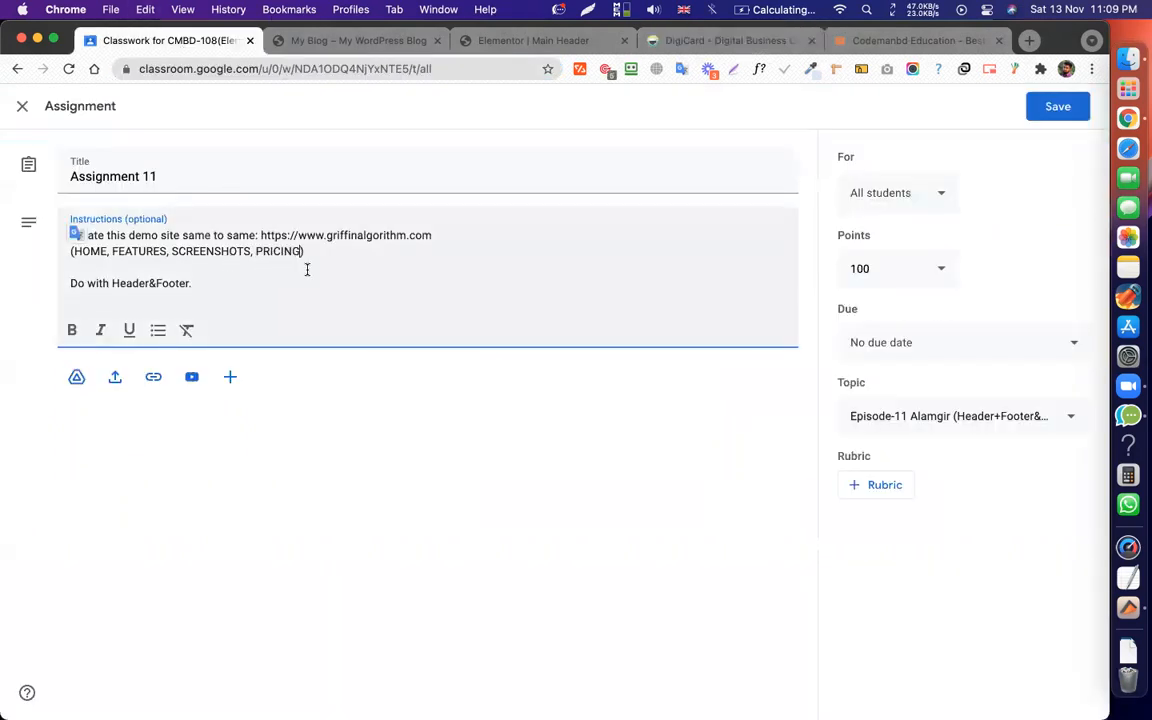
Copy DOWNLOAD and CONTACT from the DigiCard nav into the instructions after PRICING.
left_click(725, 41)
right_click(895, 118)
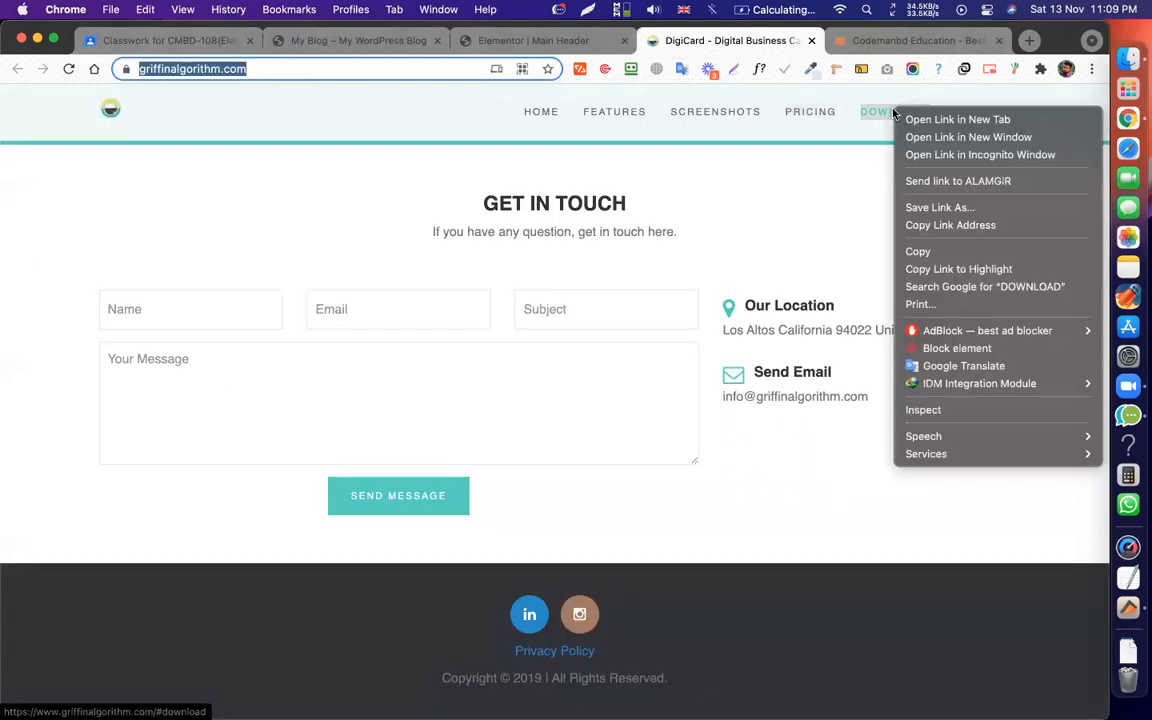
left_click(919, 255)
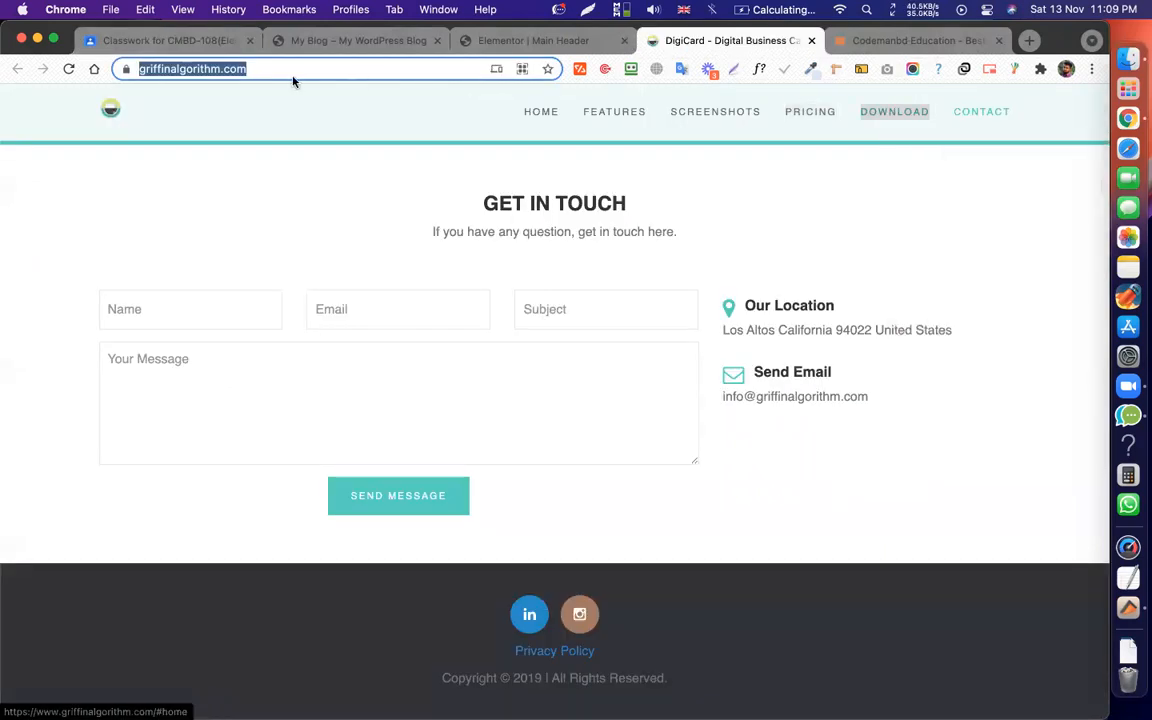
left_click(167, 42)
left_click(304, 251)
key("super+v")
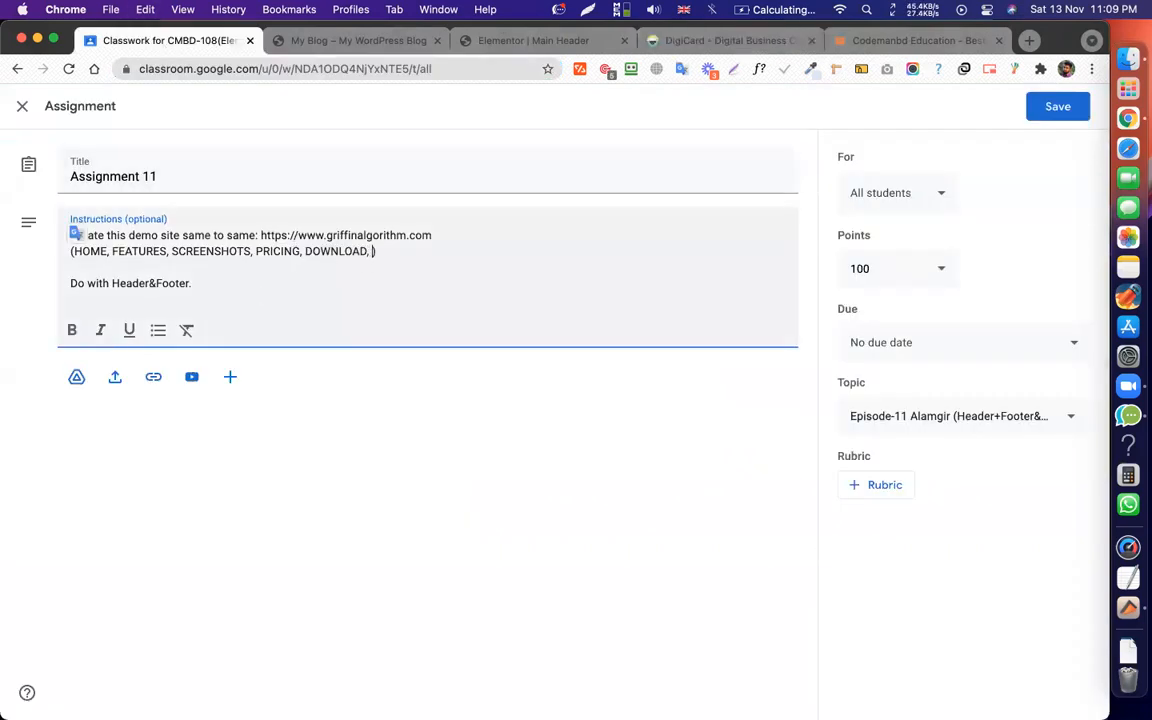
left_click(766, 38)
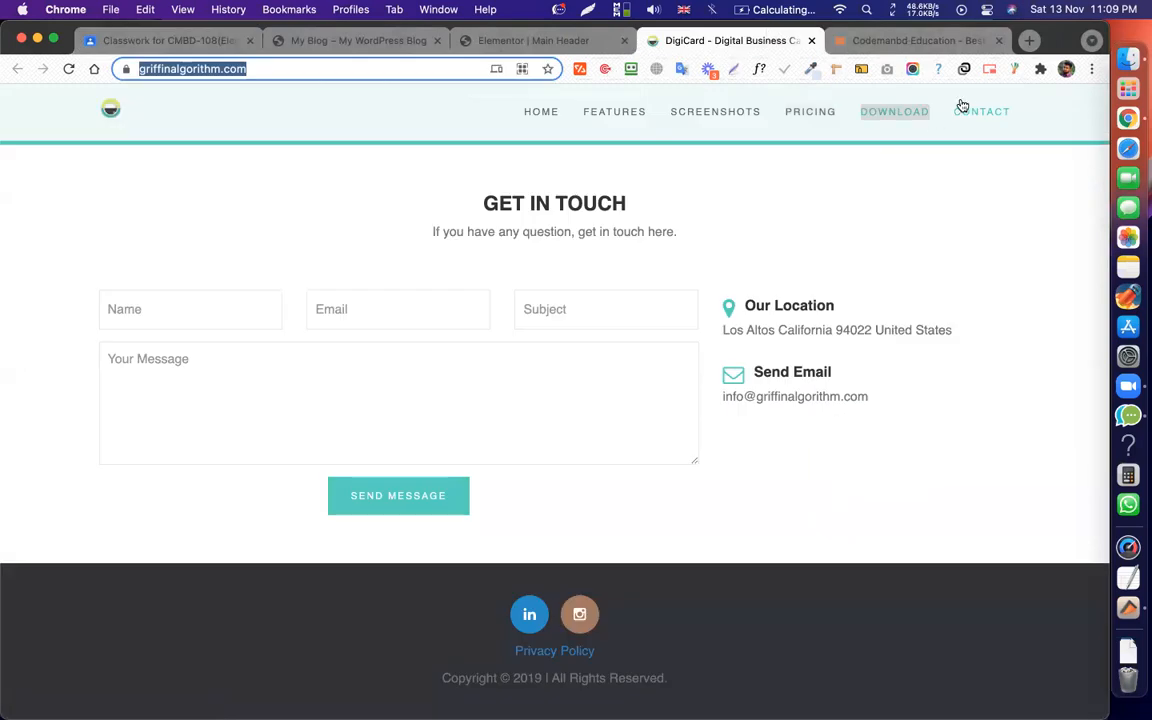
right_click(980, 112)
left_click(806, 250)
left_click(165, 40)
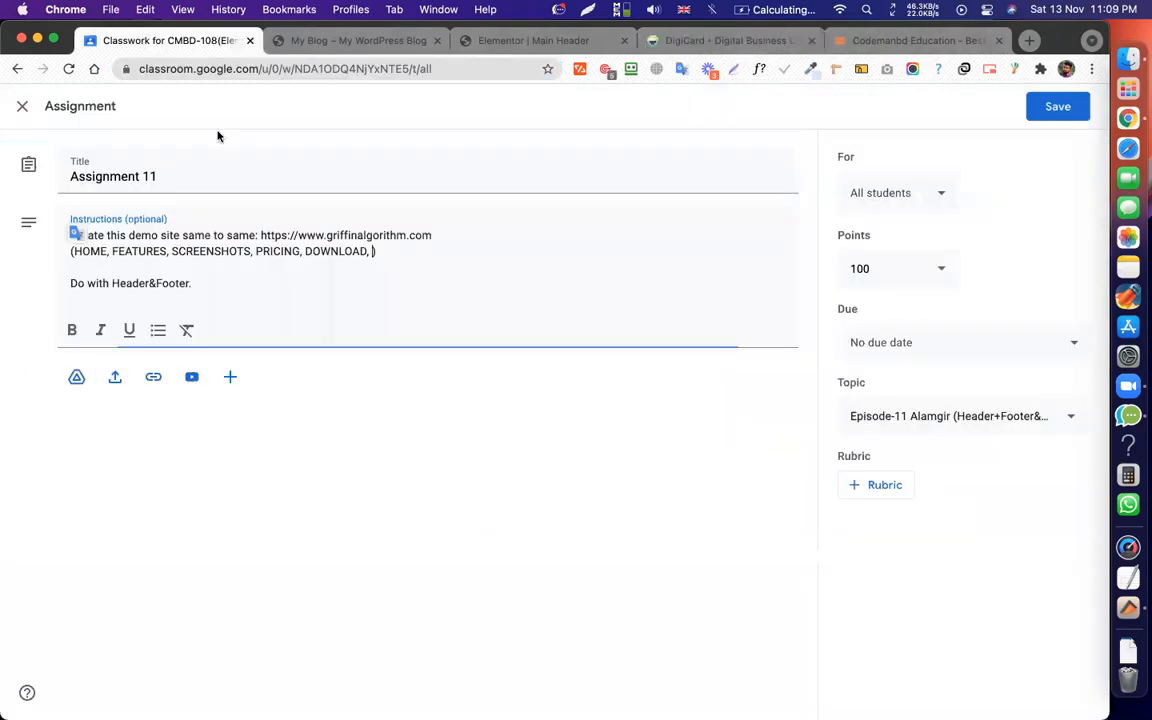
key("super+v")
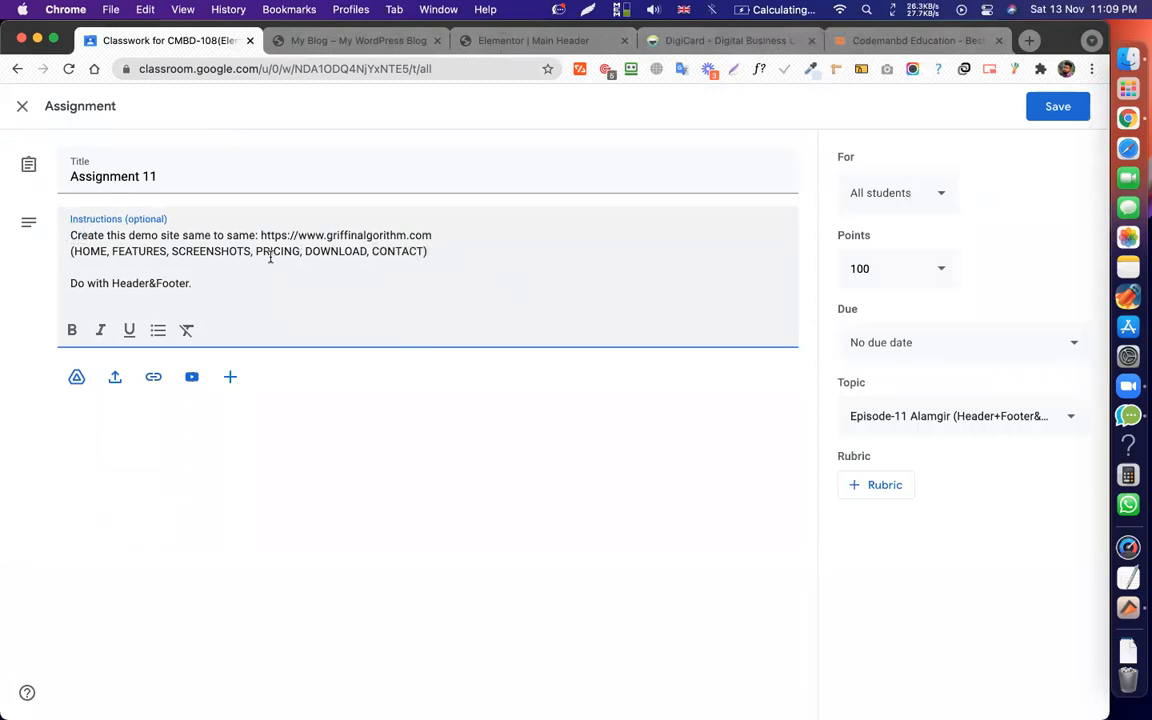
Check the pasted list (HOME, FEATURES, SCREENSHOTS, PRICING, DOWNLOAD, CONTACT) against the DigiCard menu.
double_click(82, 250)
left_click(663, 40)
scroll(599, 460, "up", 15)
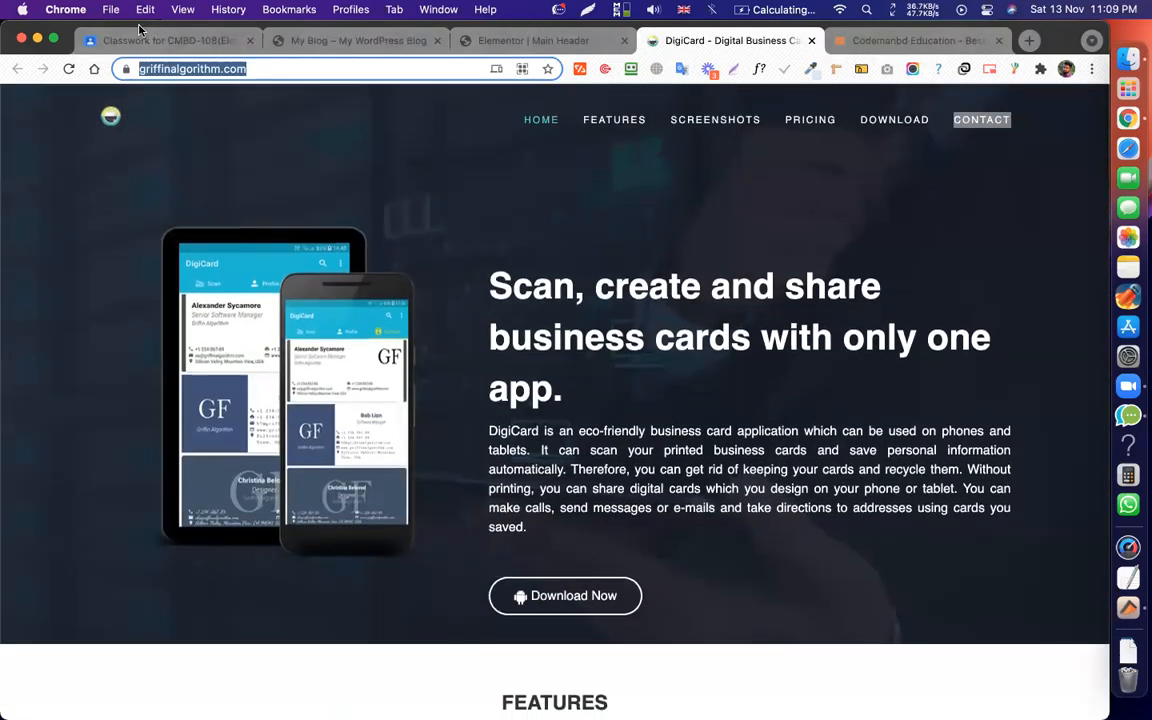
left_click(140, 40)
left_click(130, 252)
left_click_drag(110, 251, 426, 257)
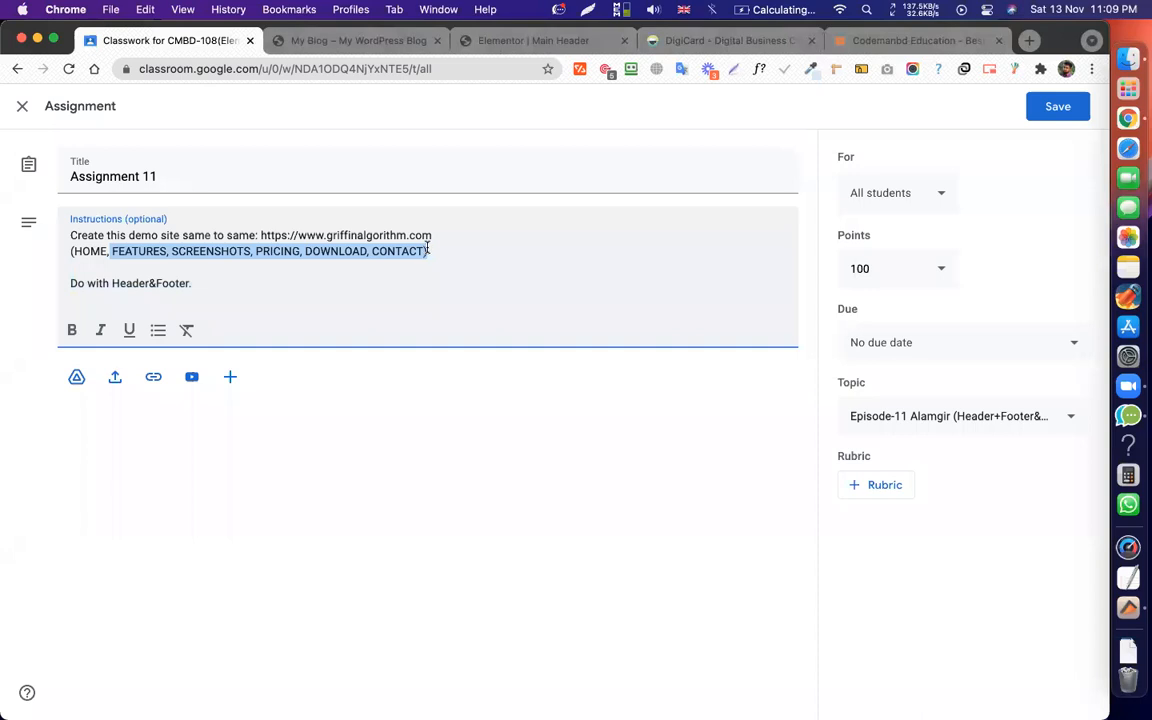
left_click(449, 255)
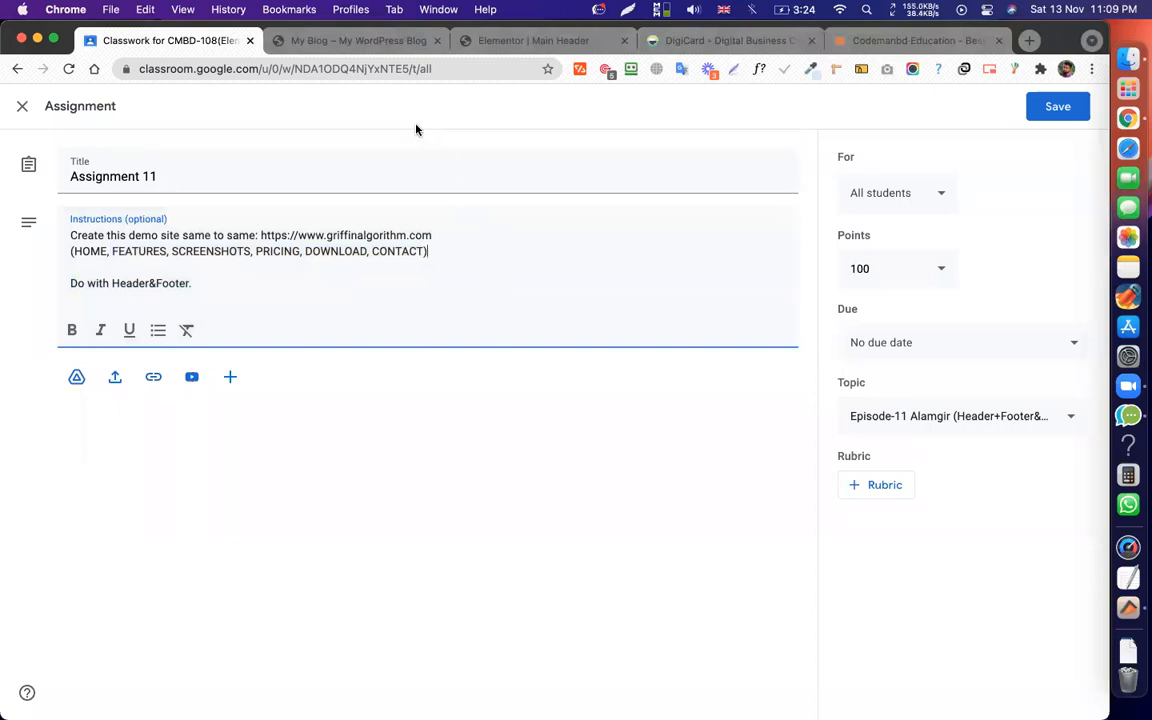
Save Assignment 11 and demo DigiCard's Features, Screenshots, Pricing and Download nav jumps.
left_click(1064, 107)
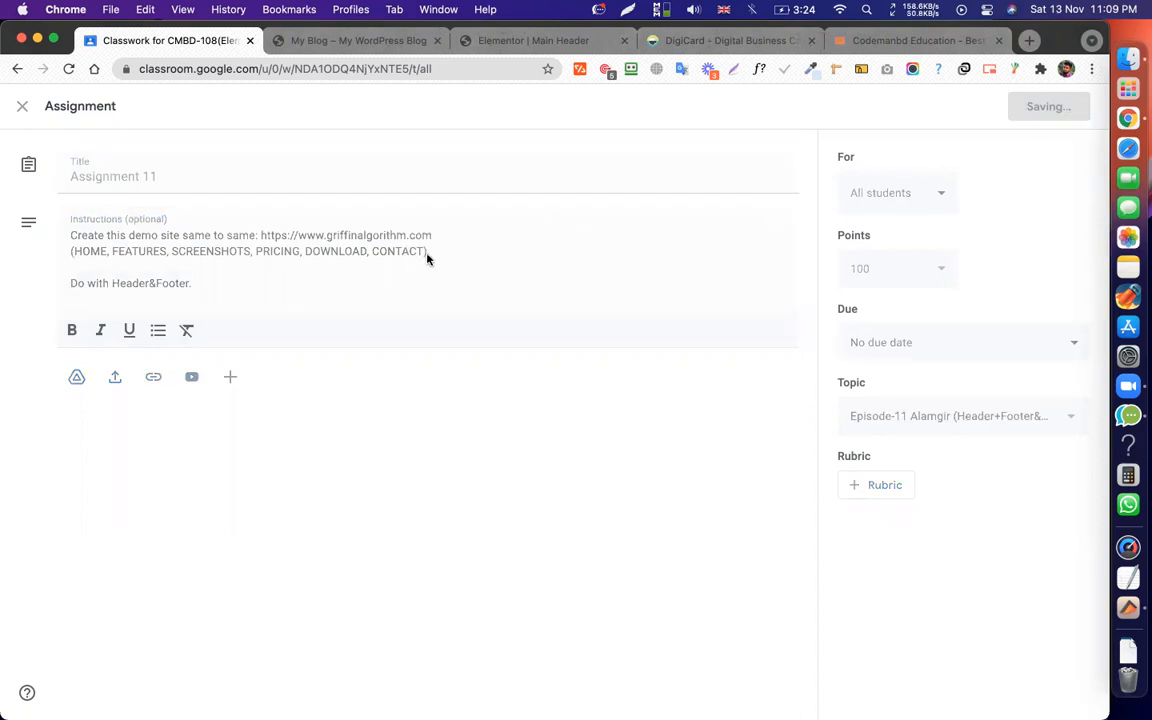
left_click(712, 40)
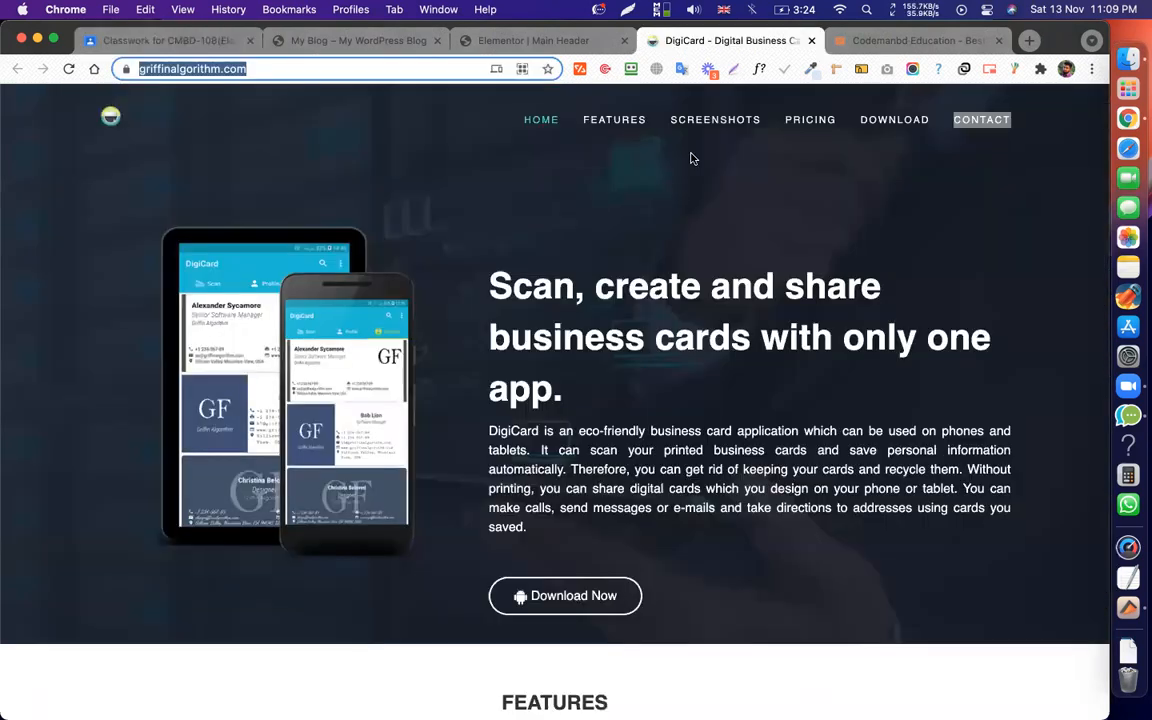
left_click(617, 119)
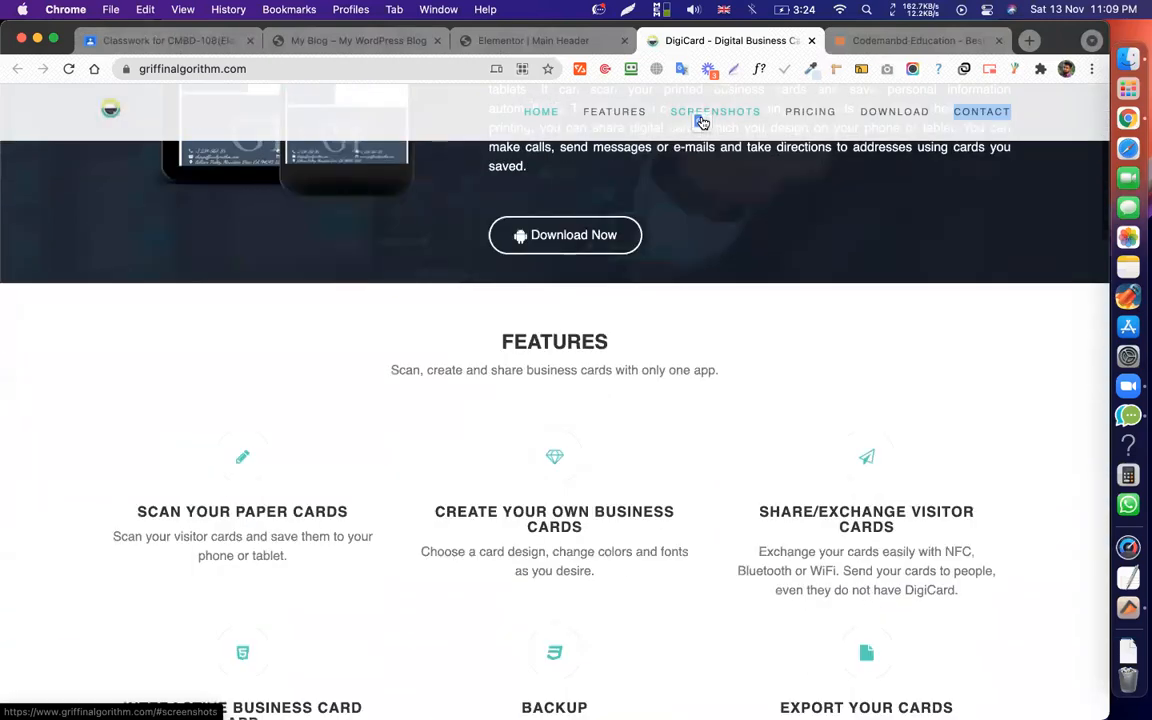
left_click(702, 117)
left_click(790, 112)
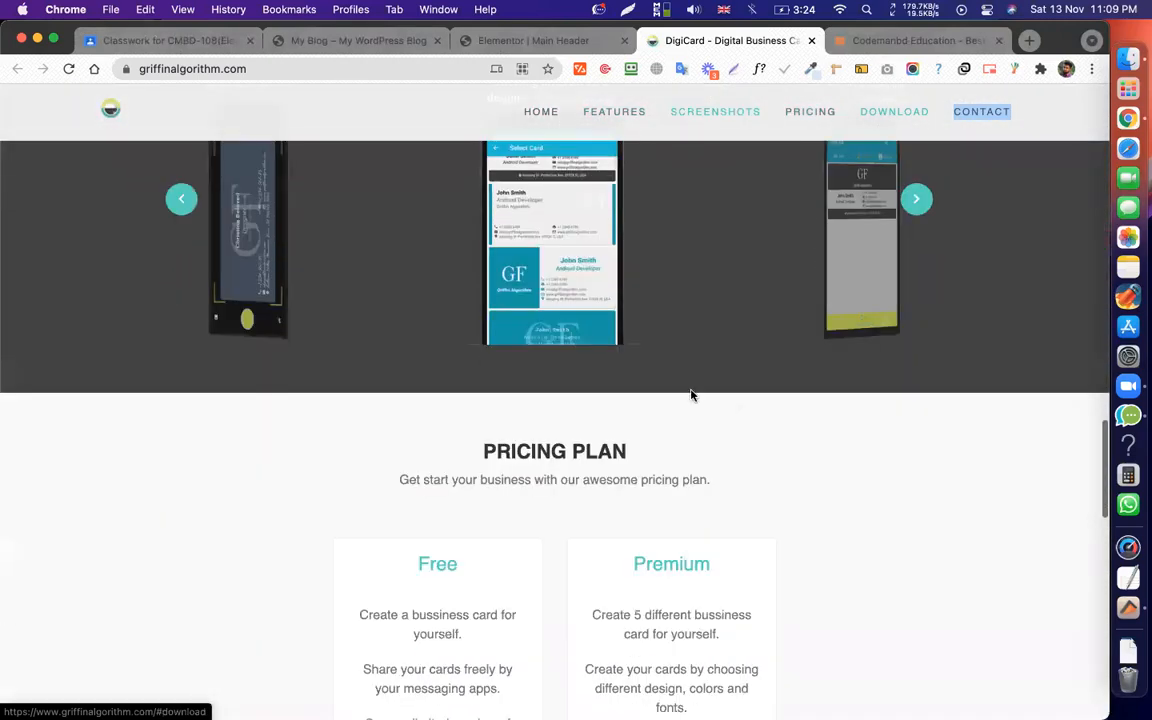
left_click(891, 114)
Scroll around the Download section, then return to the Classwork page.
scroll(864, 206, "up", 20)
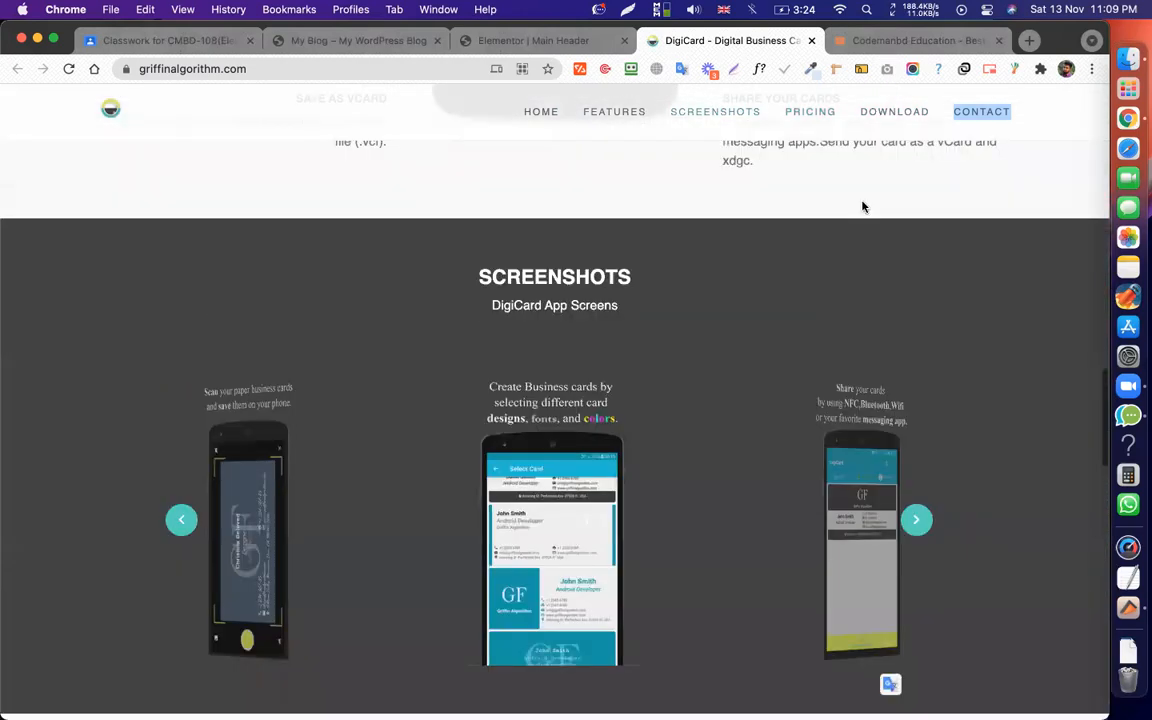
scroll(720, 257, "down", 20)
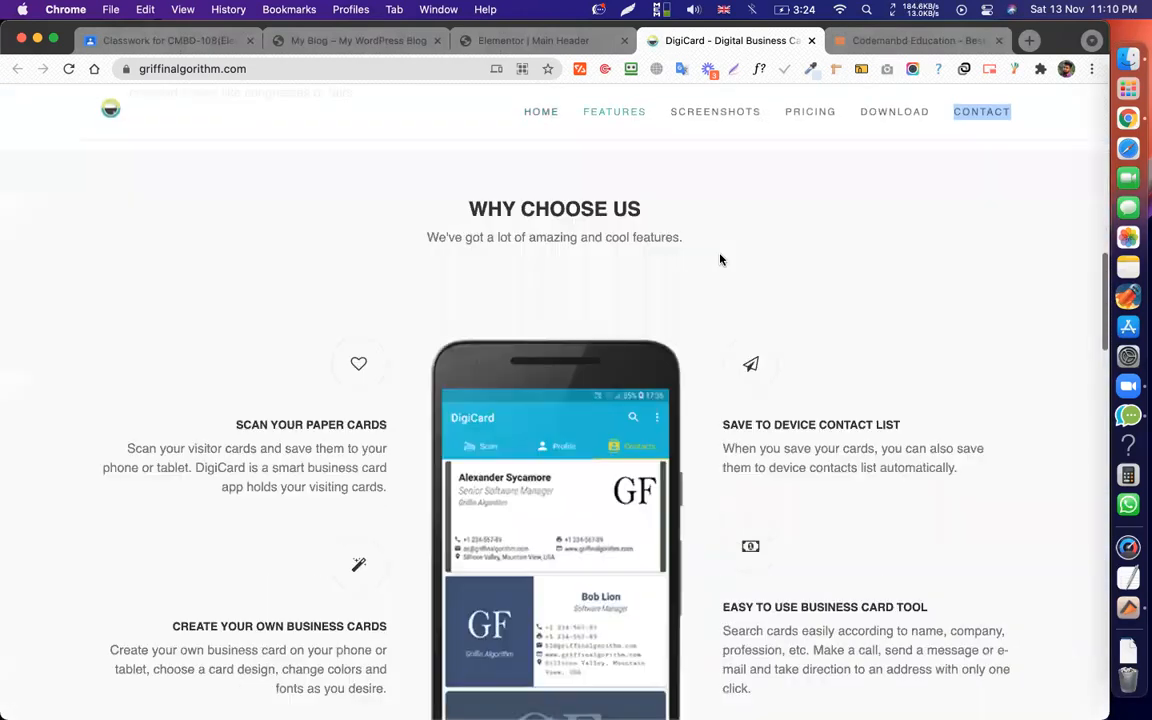
scroll(717, 166, "up", 4)
scroll(717, 166, "down", 2)
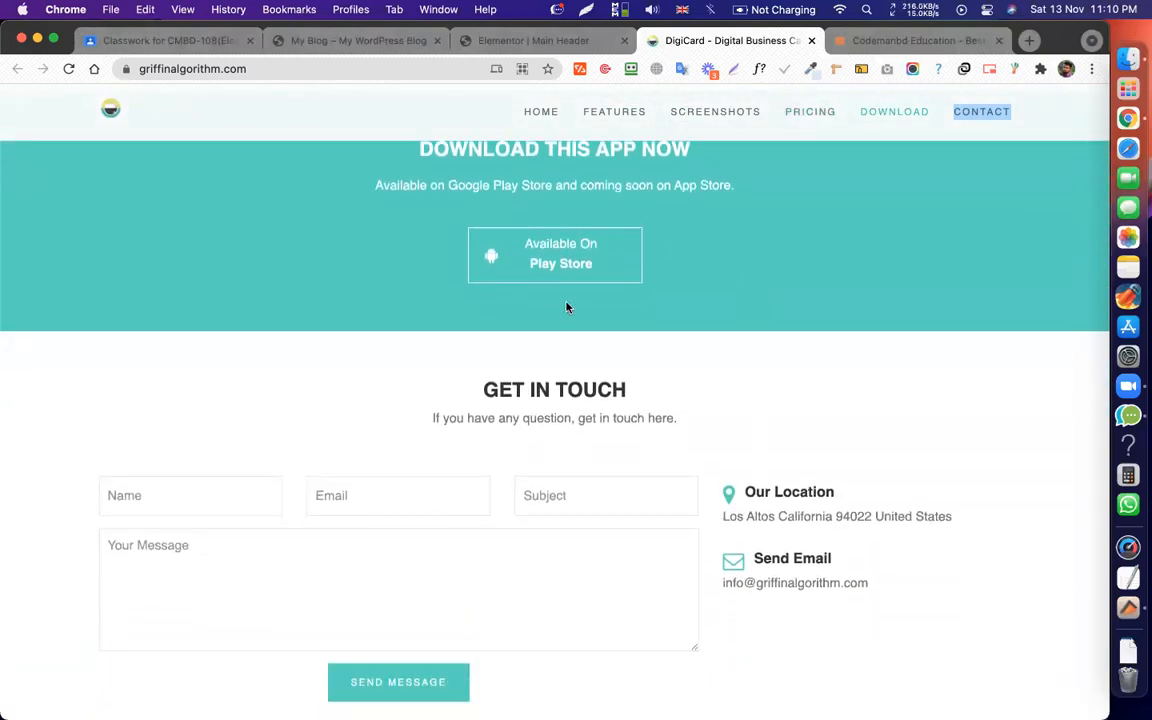
left_click(150, 42)
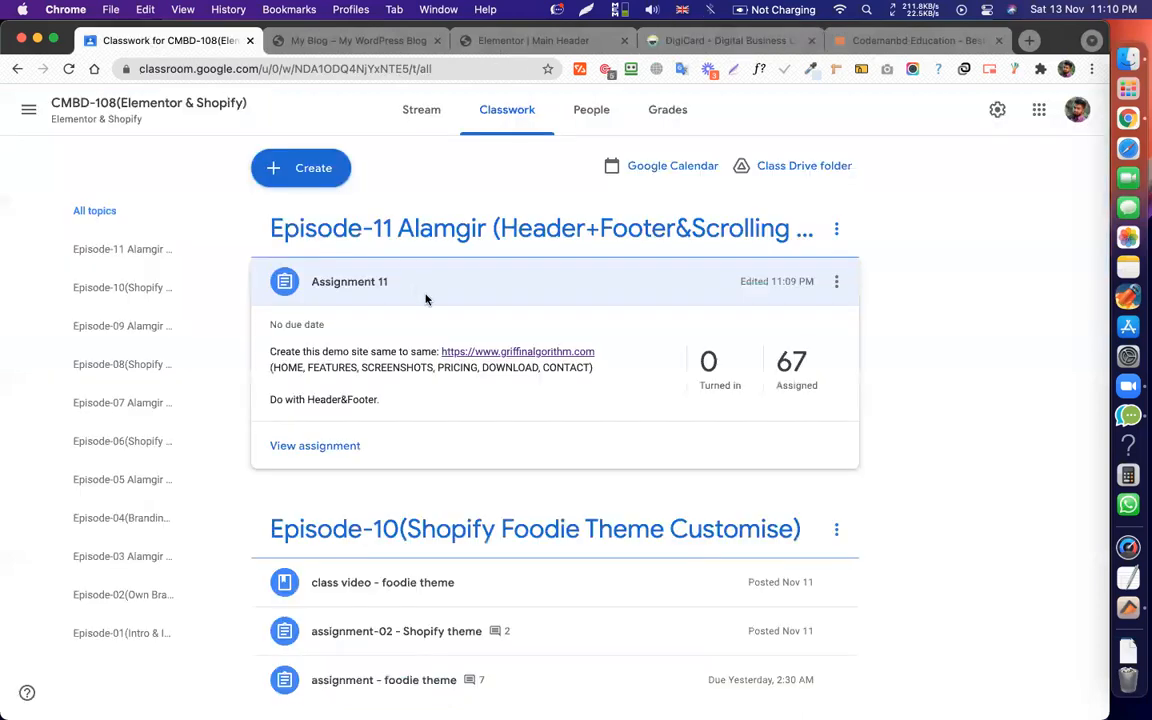
Collapse the Assignment 11 details and glance at the WordPress blog tab.
scroll(427, 298, "down", 3)
left_click(535, 212)
scroll(650, 327, "down", 2)
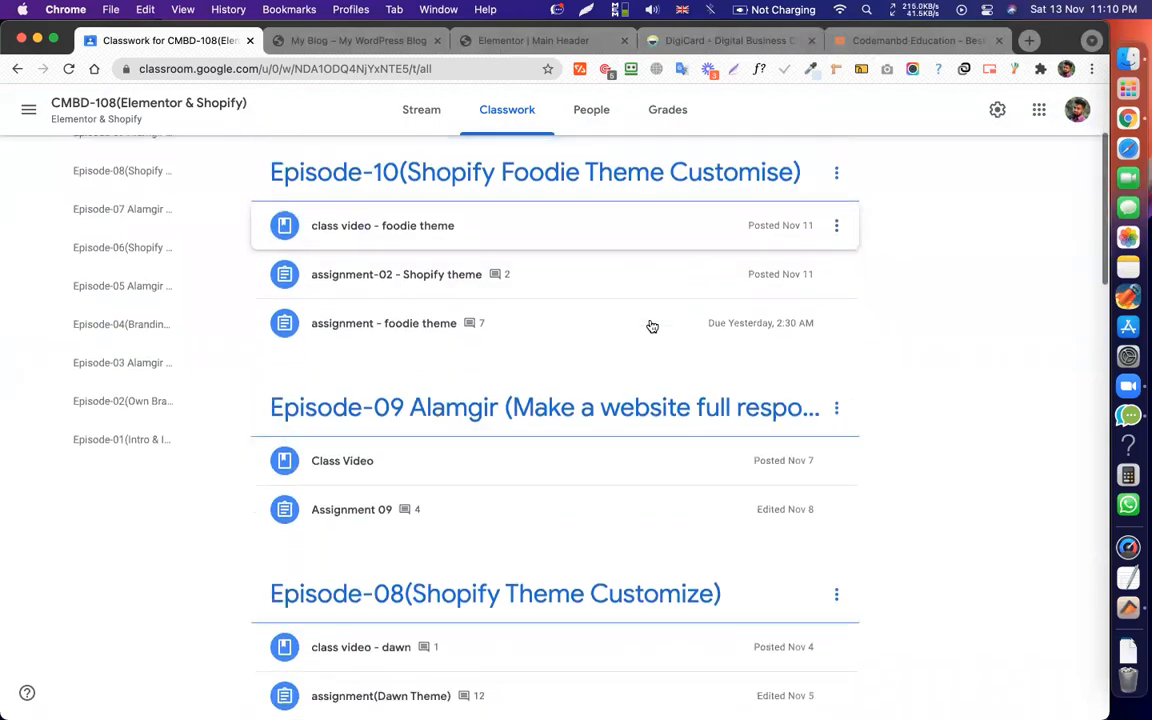
left_click(345, 41)
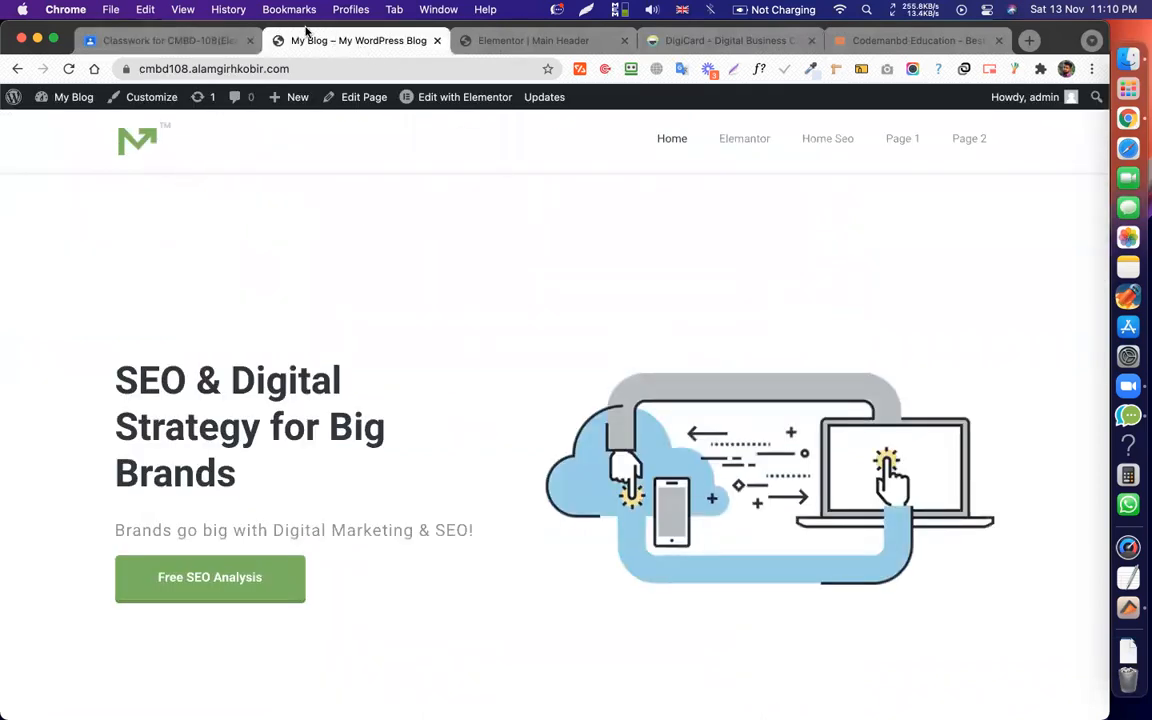
left_click(181, 45)
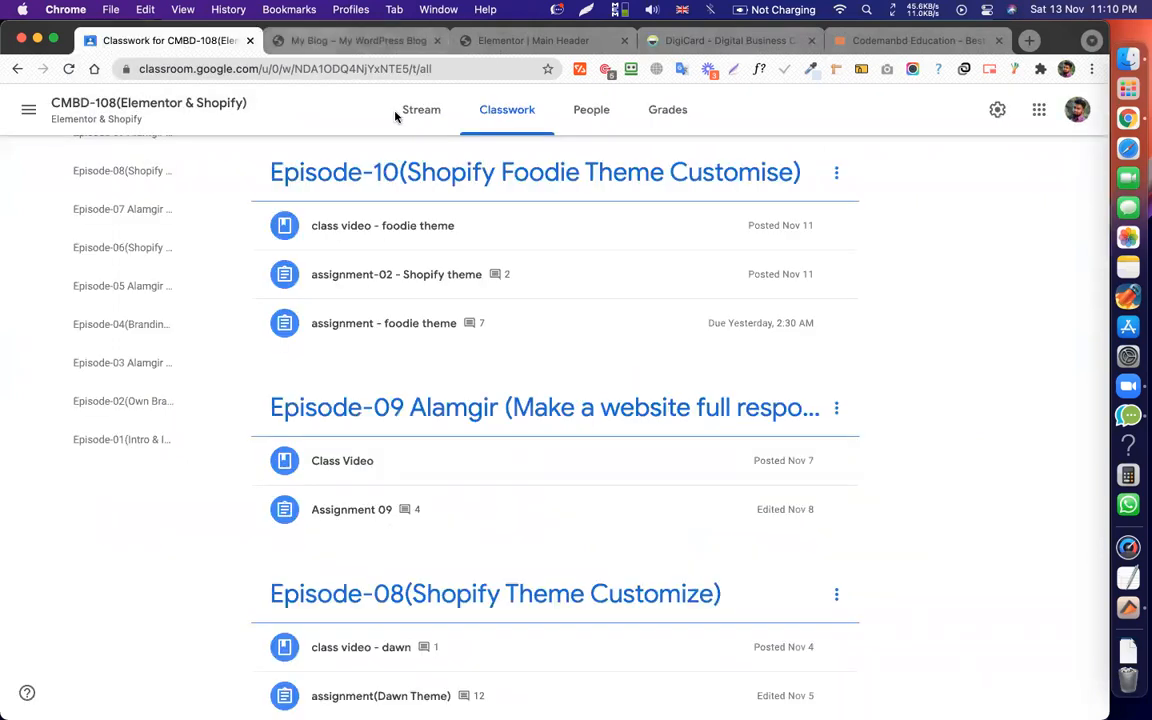
Expand Assignment 11 and open its View assignment page showing 0 turned in, 67 assigned.
scroll(700, 310, "up", 3)
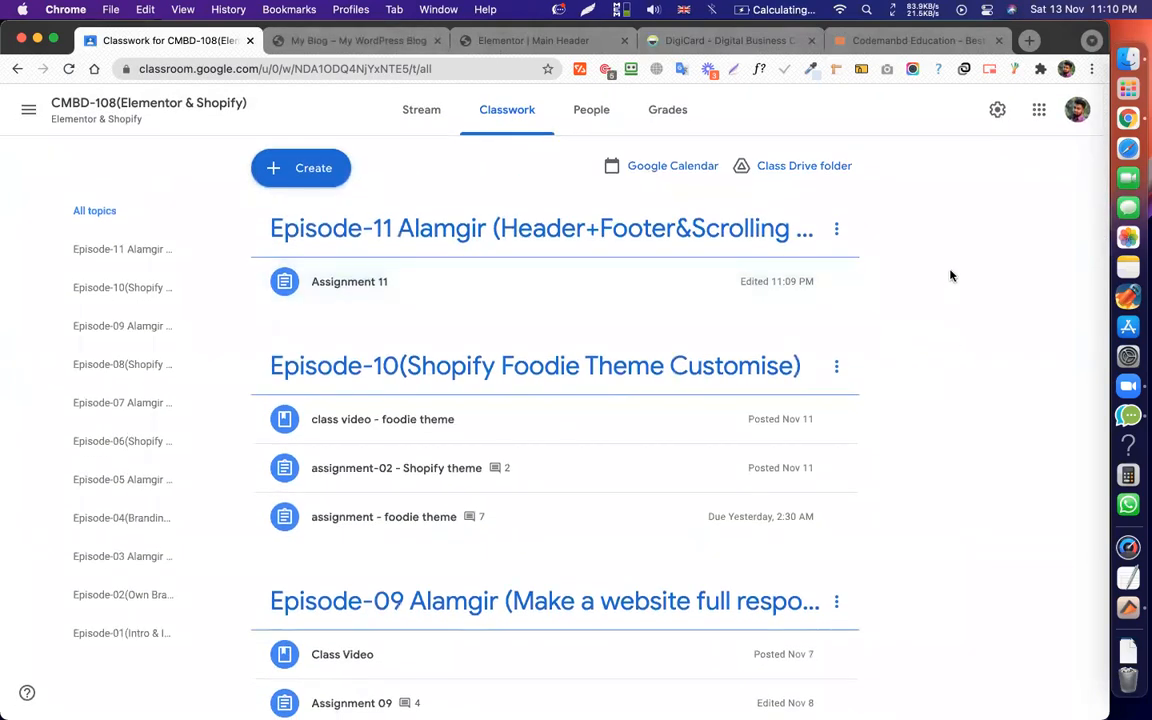
scroll(900, 294, "down", 5)
scroll(900, 294, "down", 2)
scroll(702, 309, "up", 7)
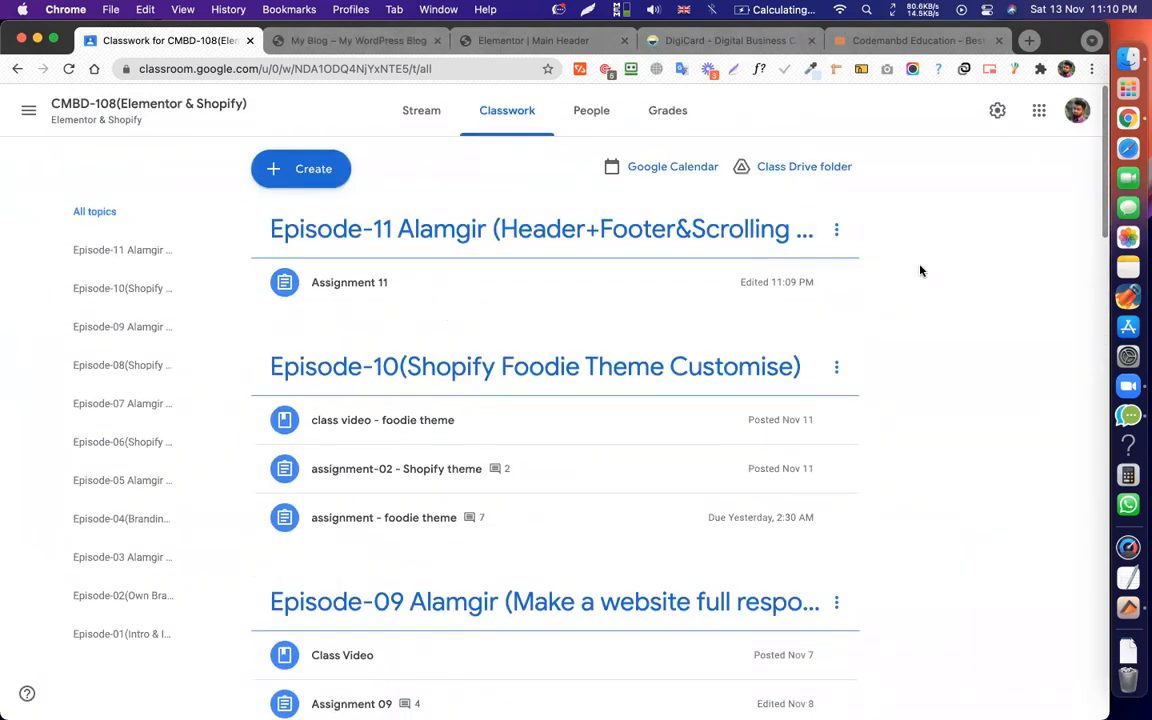
left_click(575, 295)
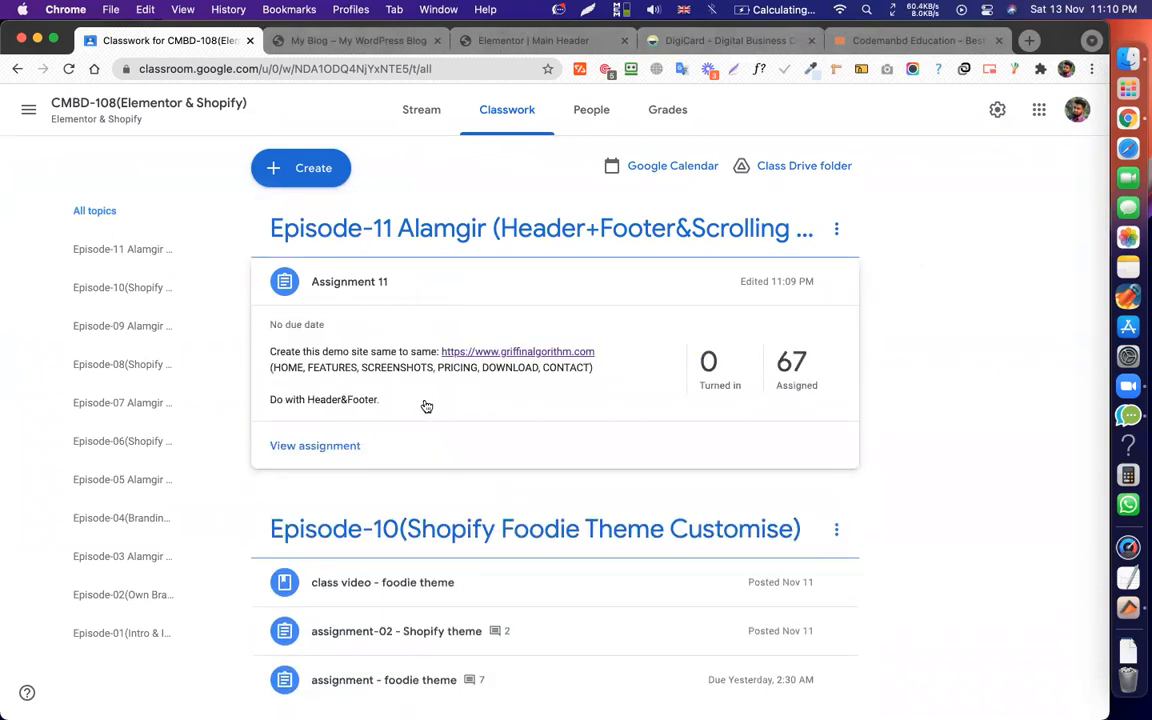
left_click(324, 446)
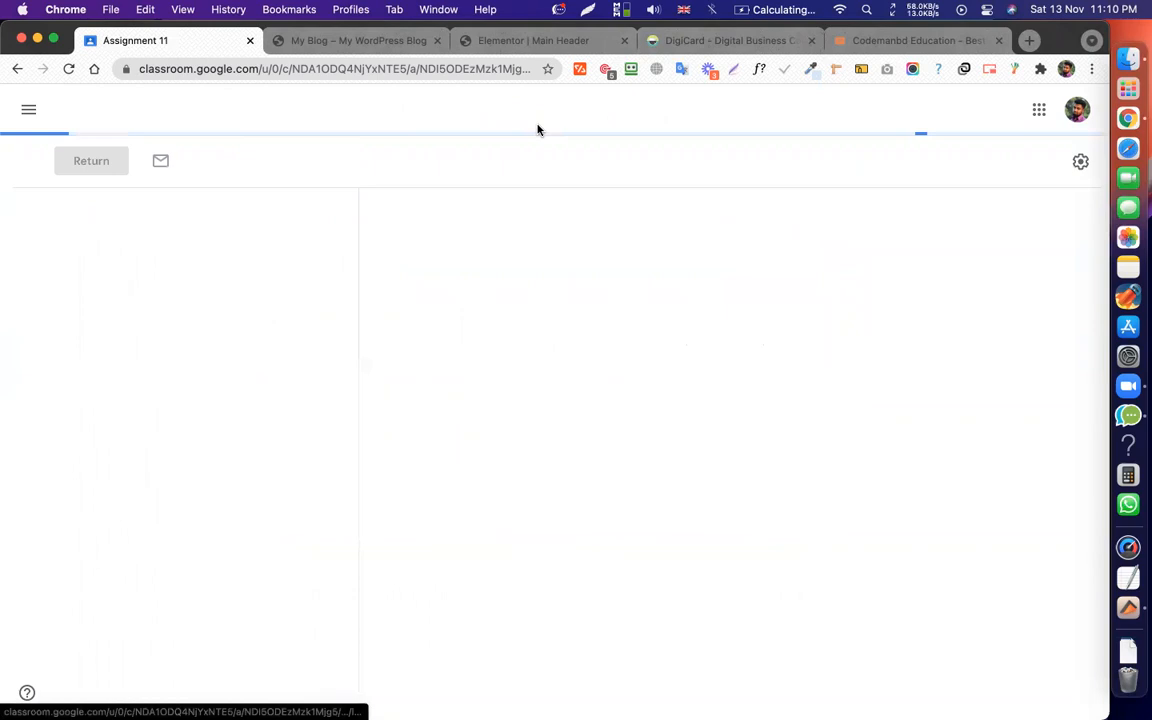